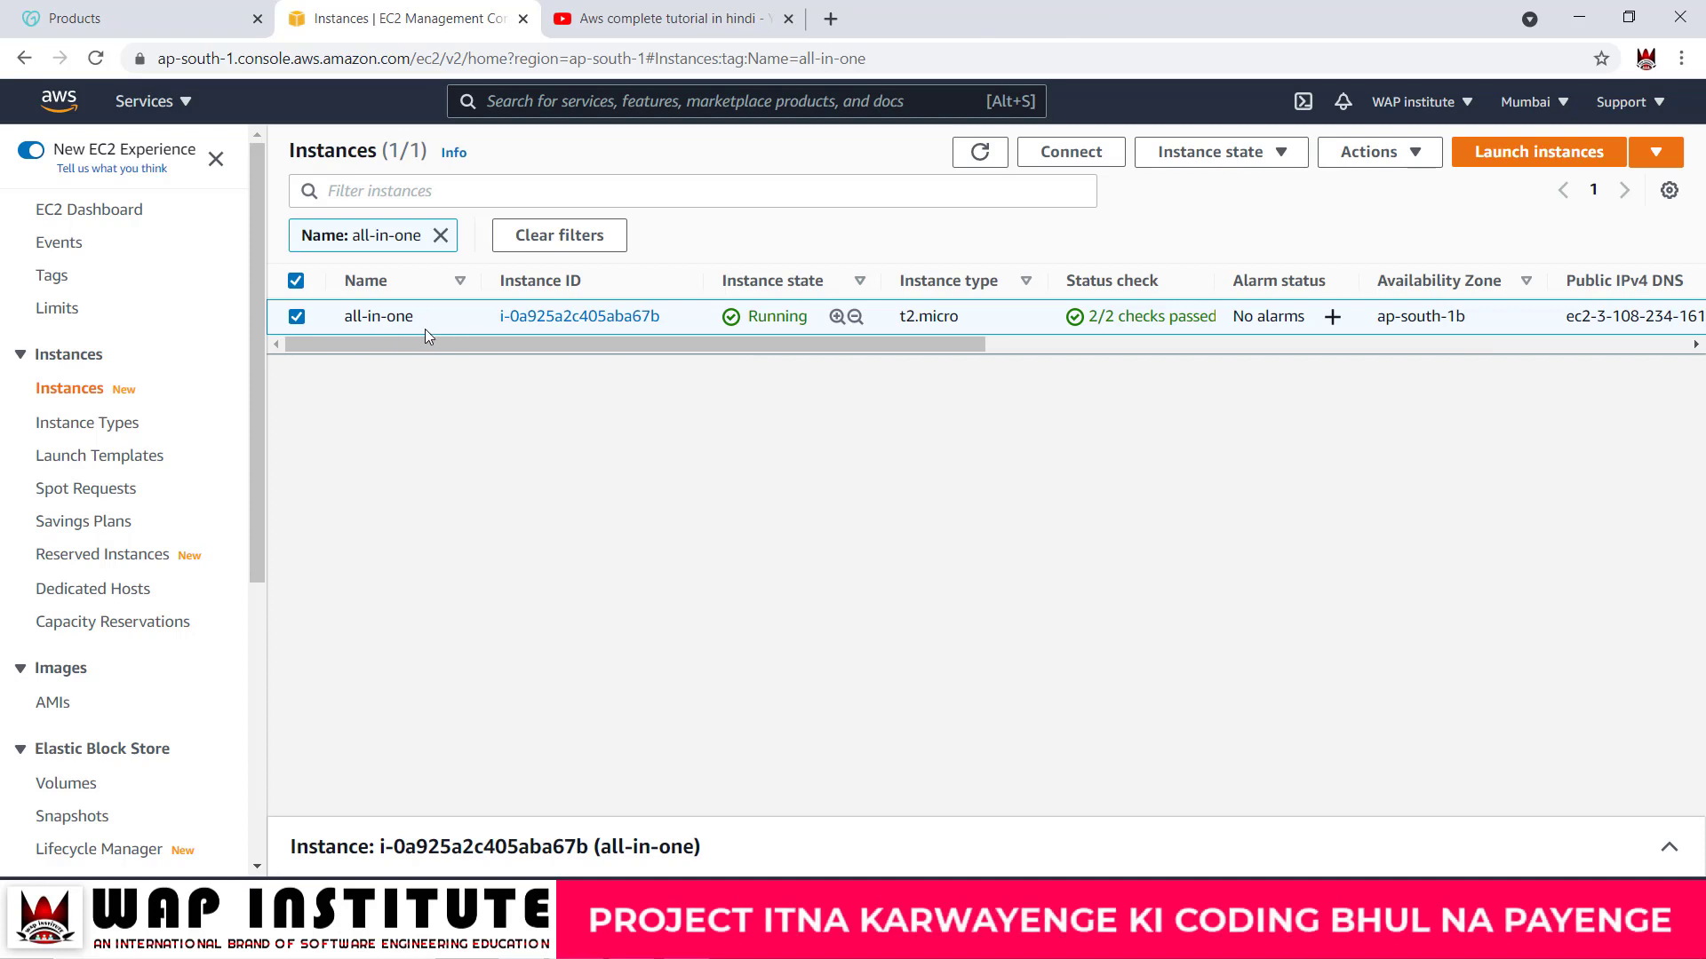
Step: Switch to YouTube and look through the uploaded videos on the wap institute channel
{"action": "mouse_move", "coordinate": [386, 325]}
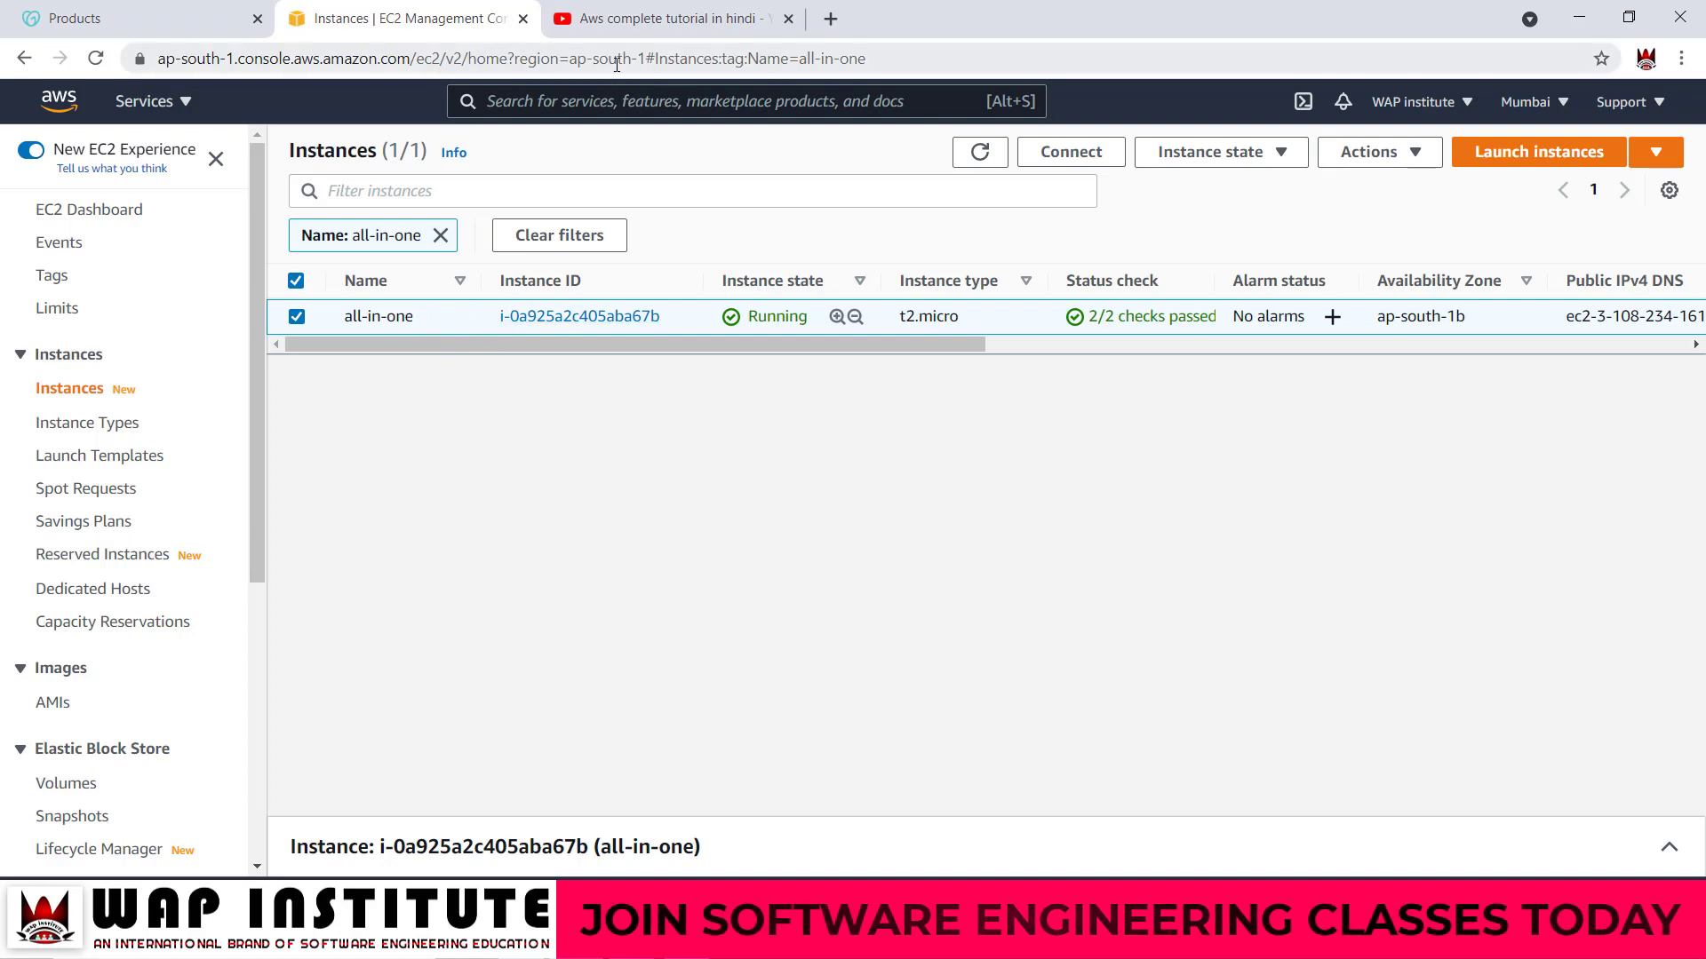
{"action": "left_click", "coordinate": [701, 17]}
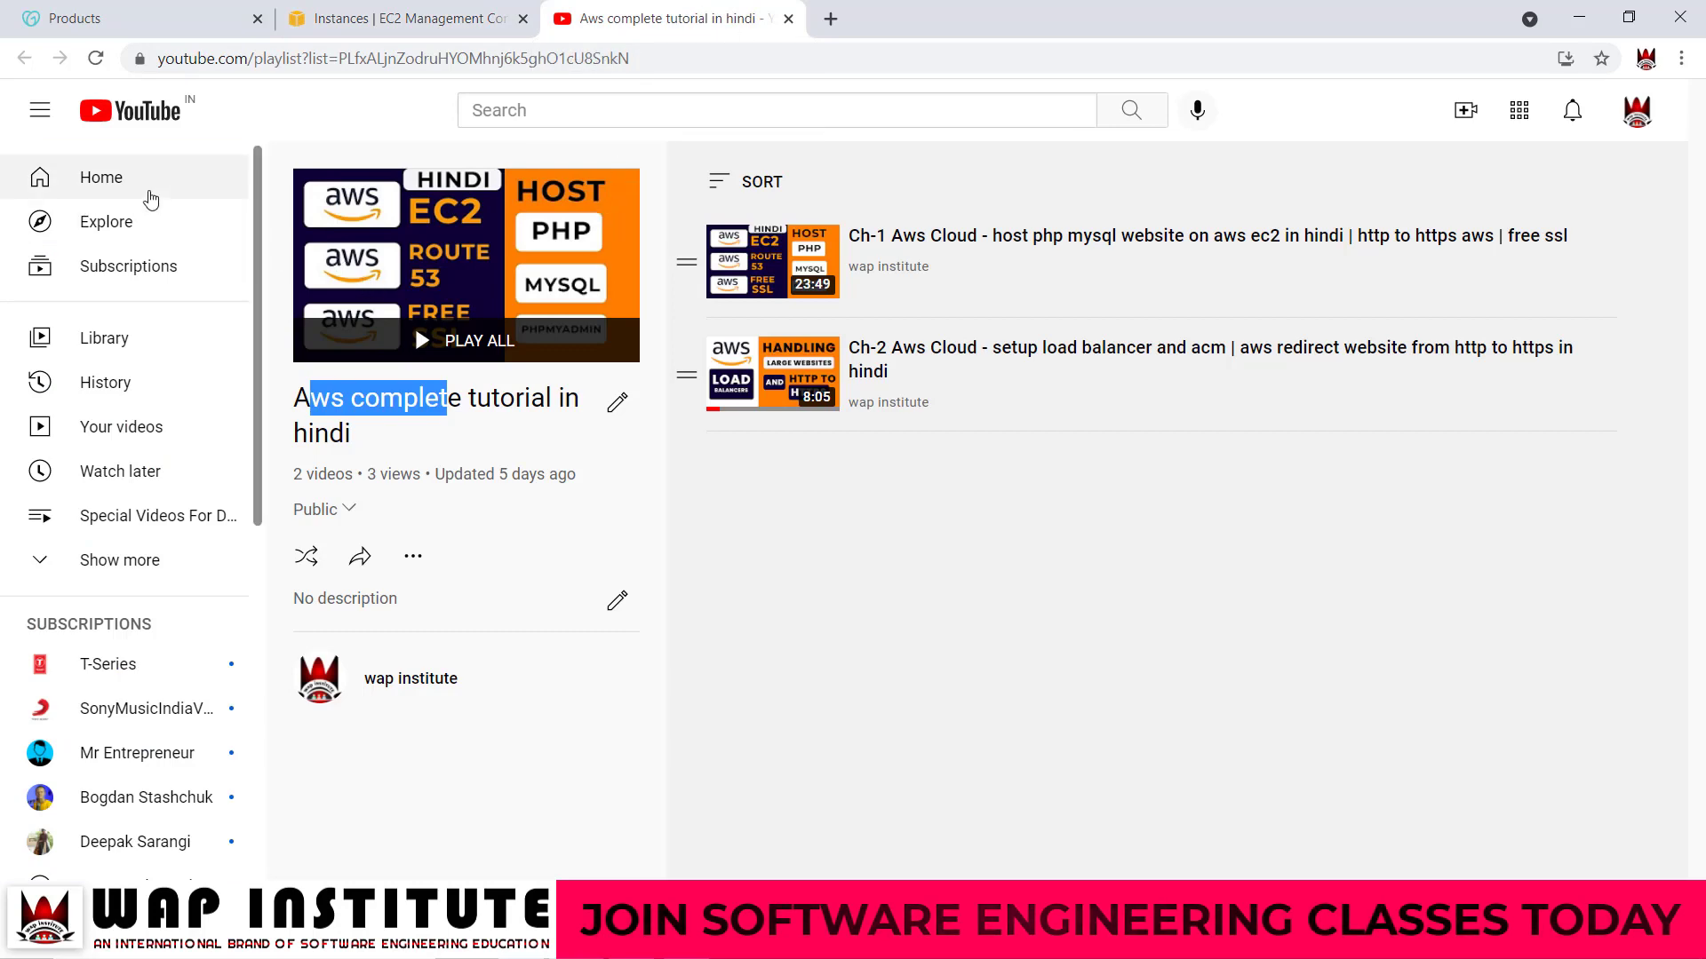
{"action": "left_click", "coordinate": [1637, 110]}
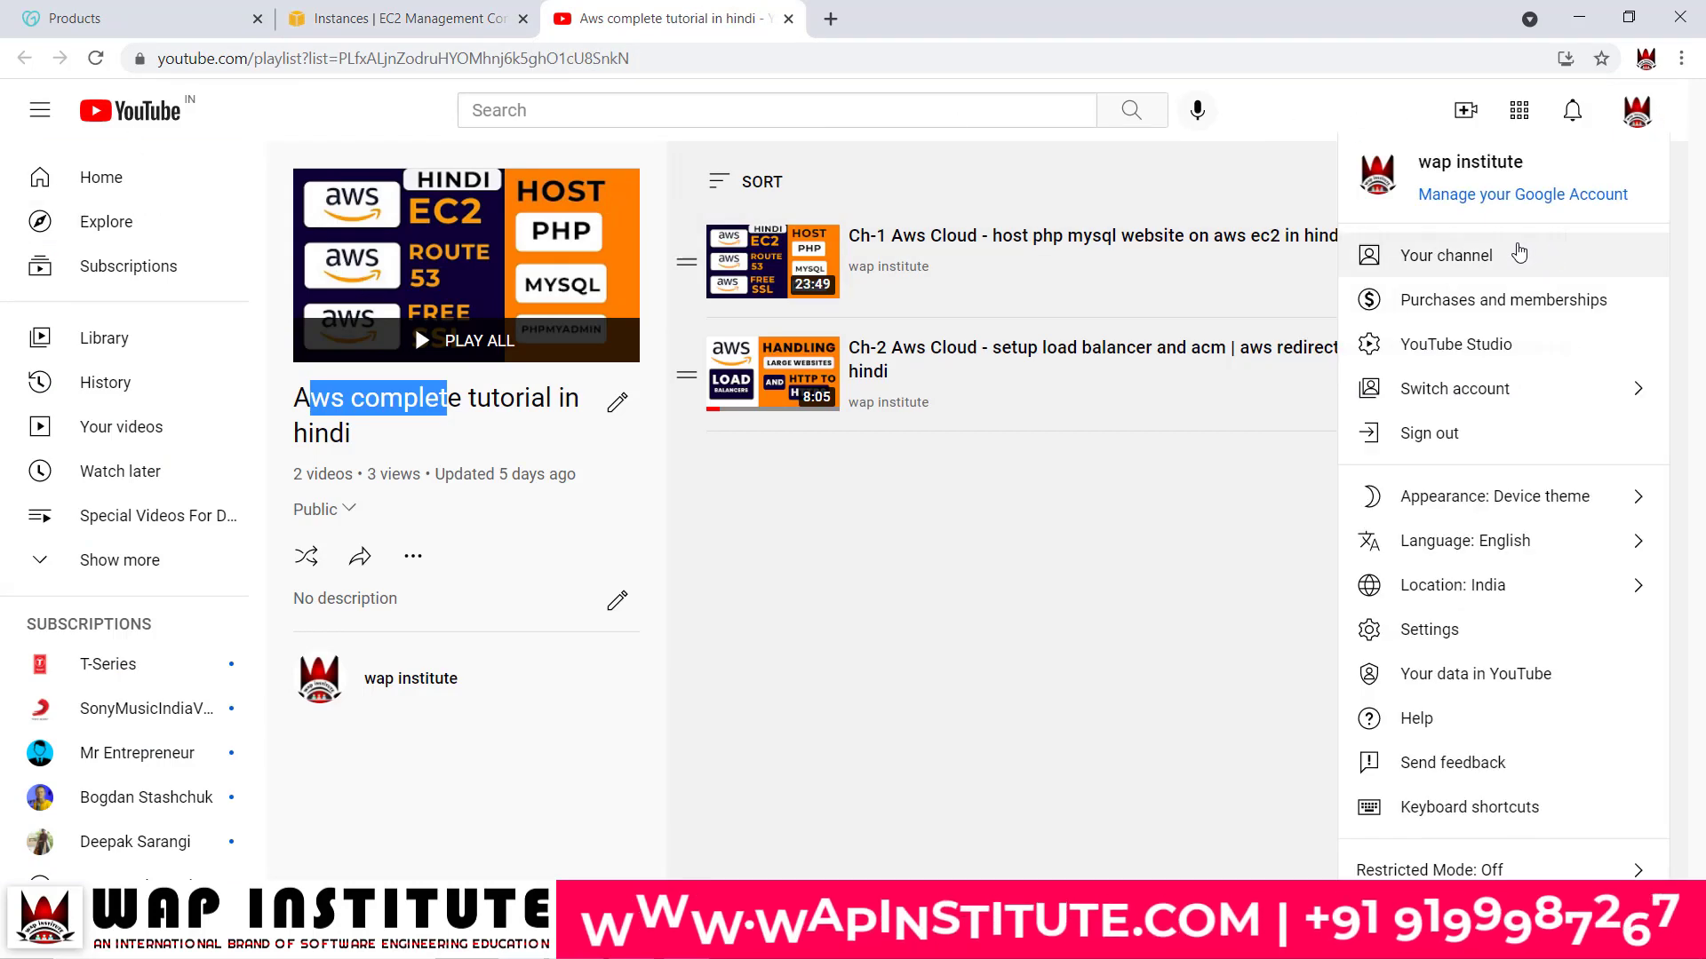
{"action": "left_click", "coordinate": [1521, 251]}
{"action": "left_click", "coordinate": [565, 511]}
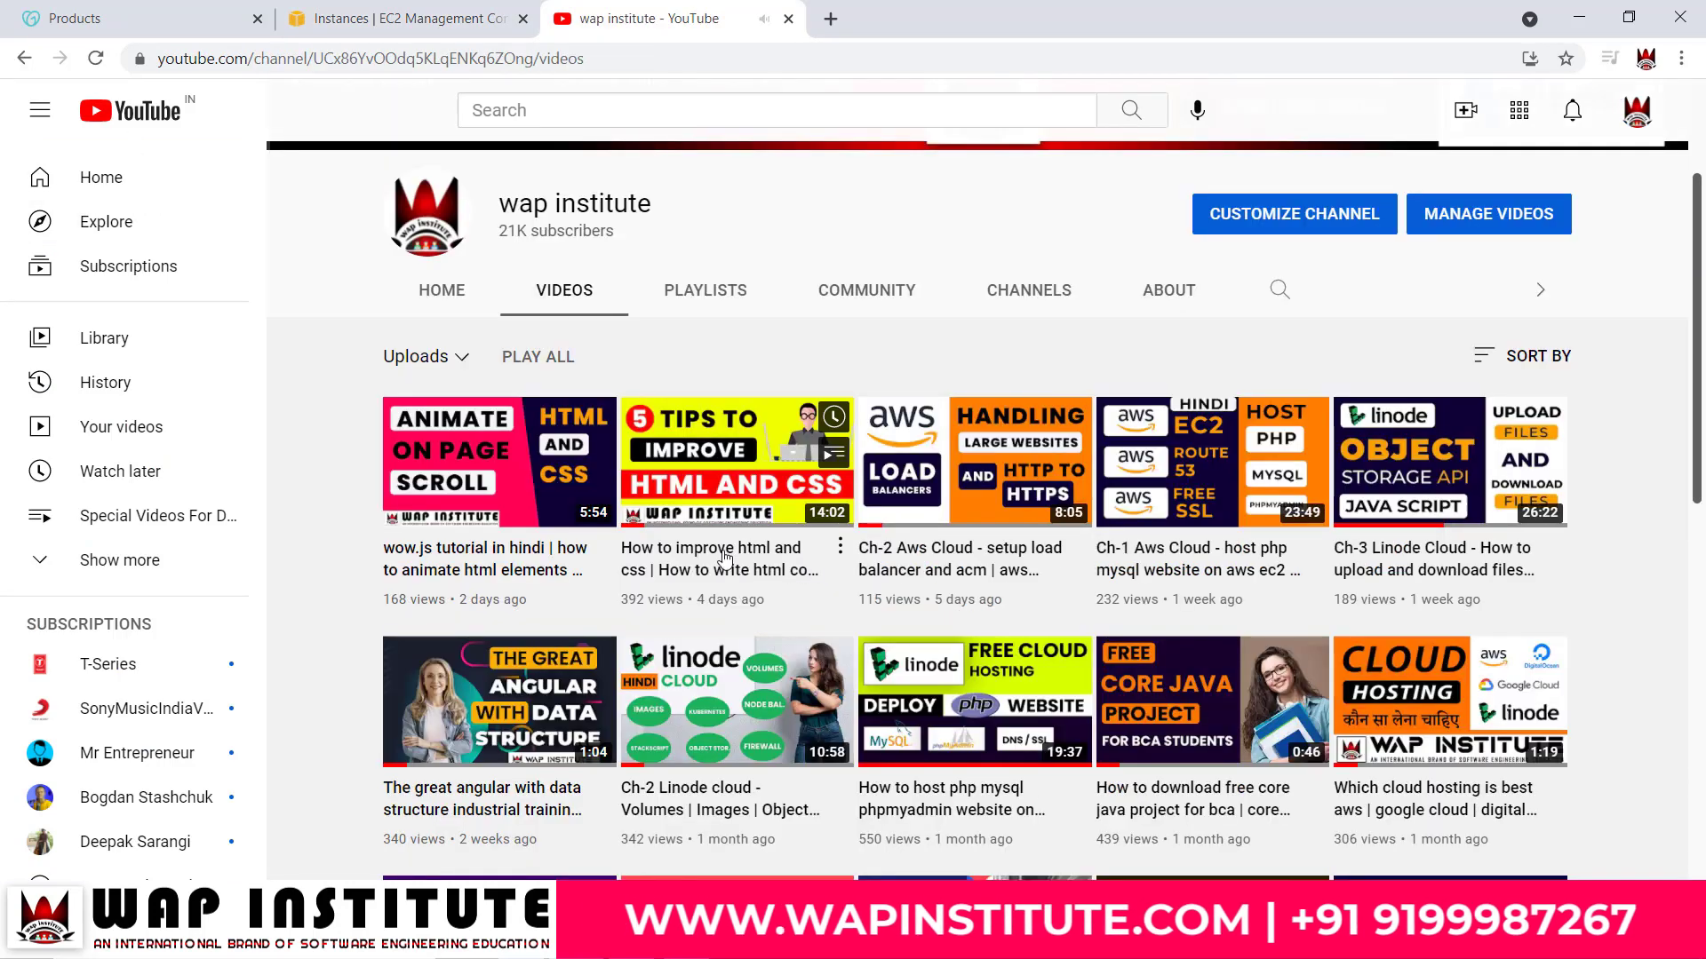
{"action": "scroll", "coordinate": [973, 557], "scroll_direction": "down", "scroll_amount": 5}
{"action": "scroll", "coordinate": [1110, 557], "scroll_direction": "up", "scroll_amount": 5}
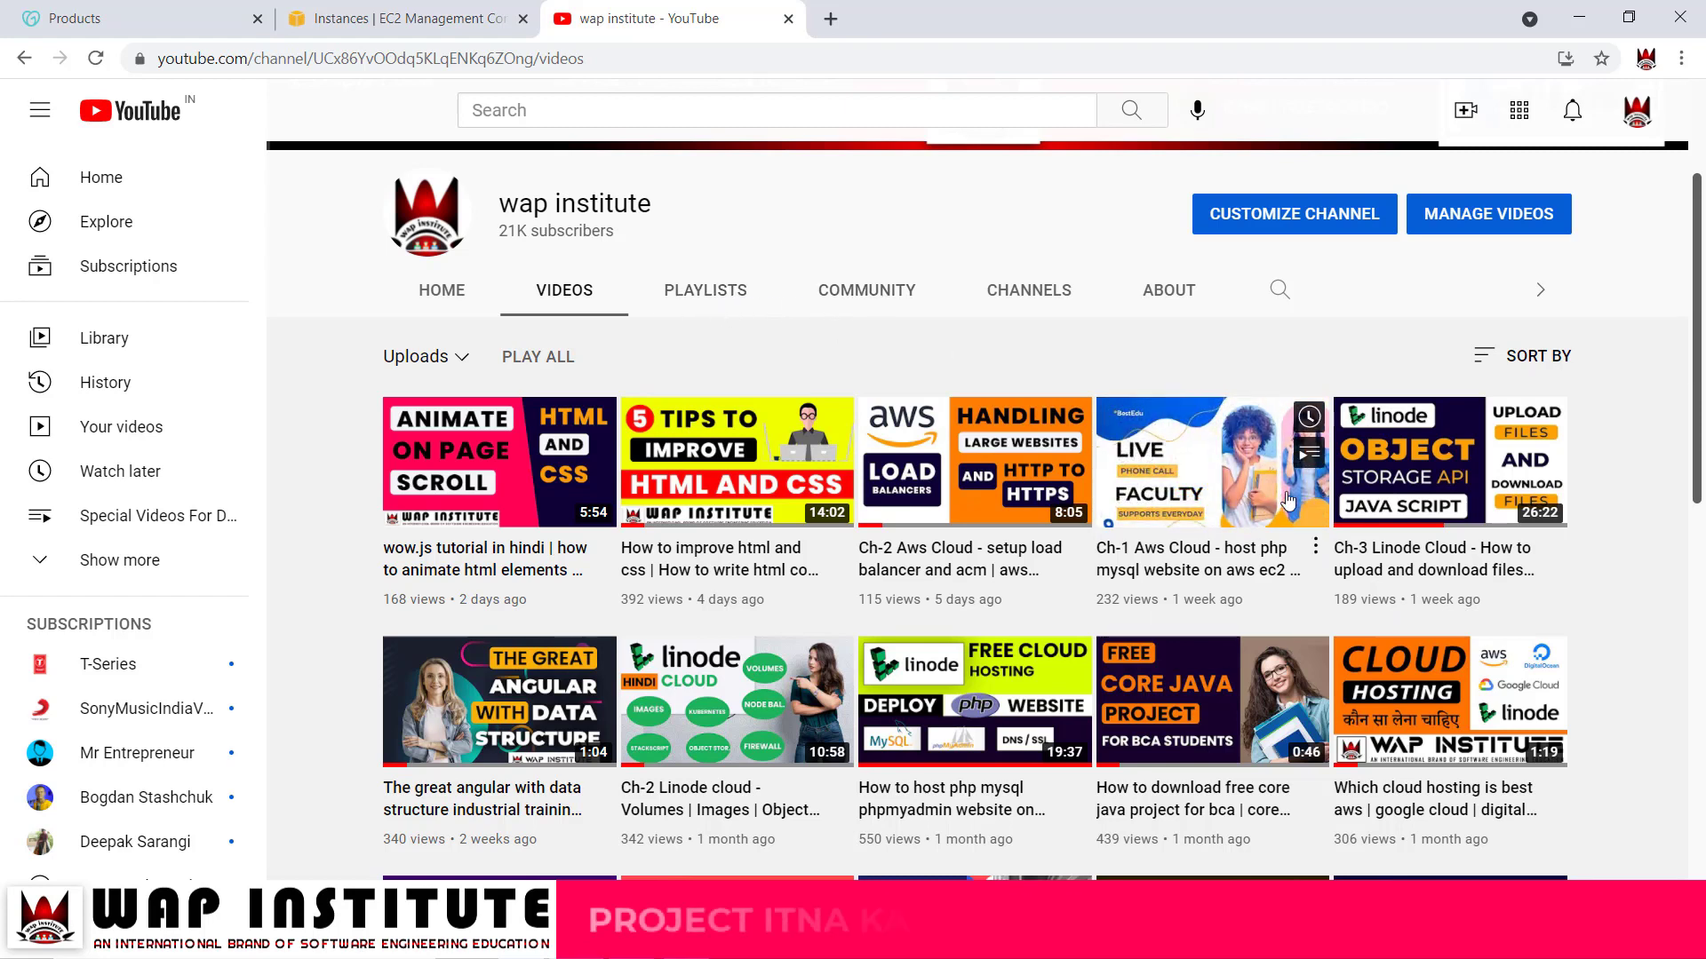
{"action": "scroll", "coordinate": [1283, 501], "scroll_direction": "down", "scroll_amount": 3}
Step: Return to the EC2 console, copy the all-in-one instance's public IPv4 address and open it in a new browser tab
{"action": "left_click", "coordinate": [400, 19]}
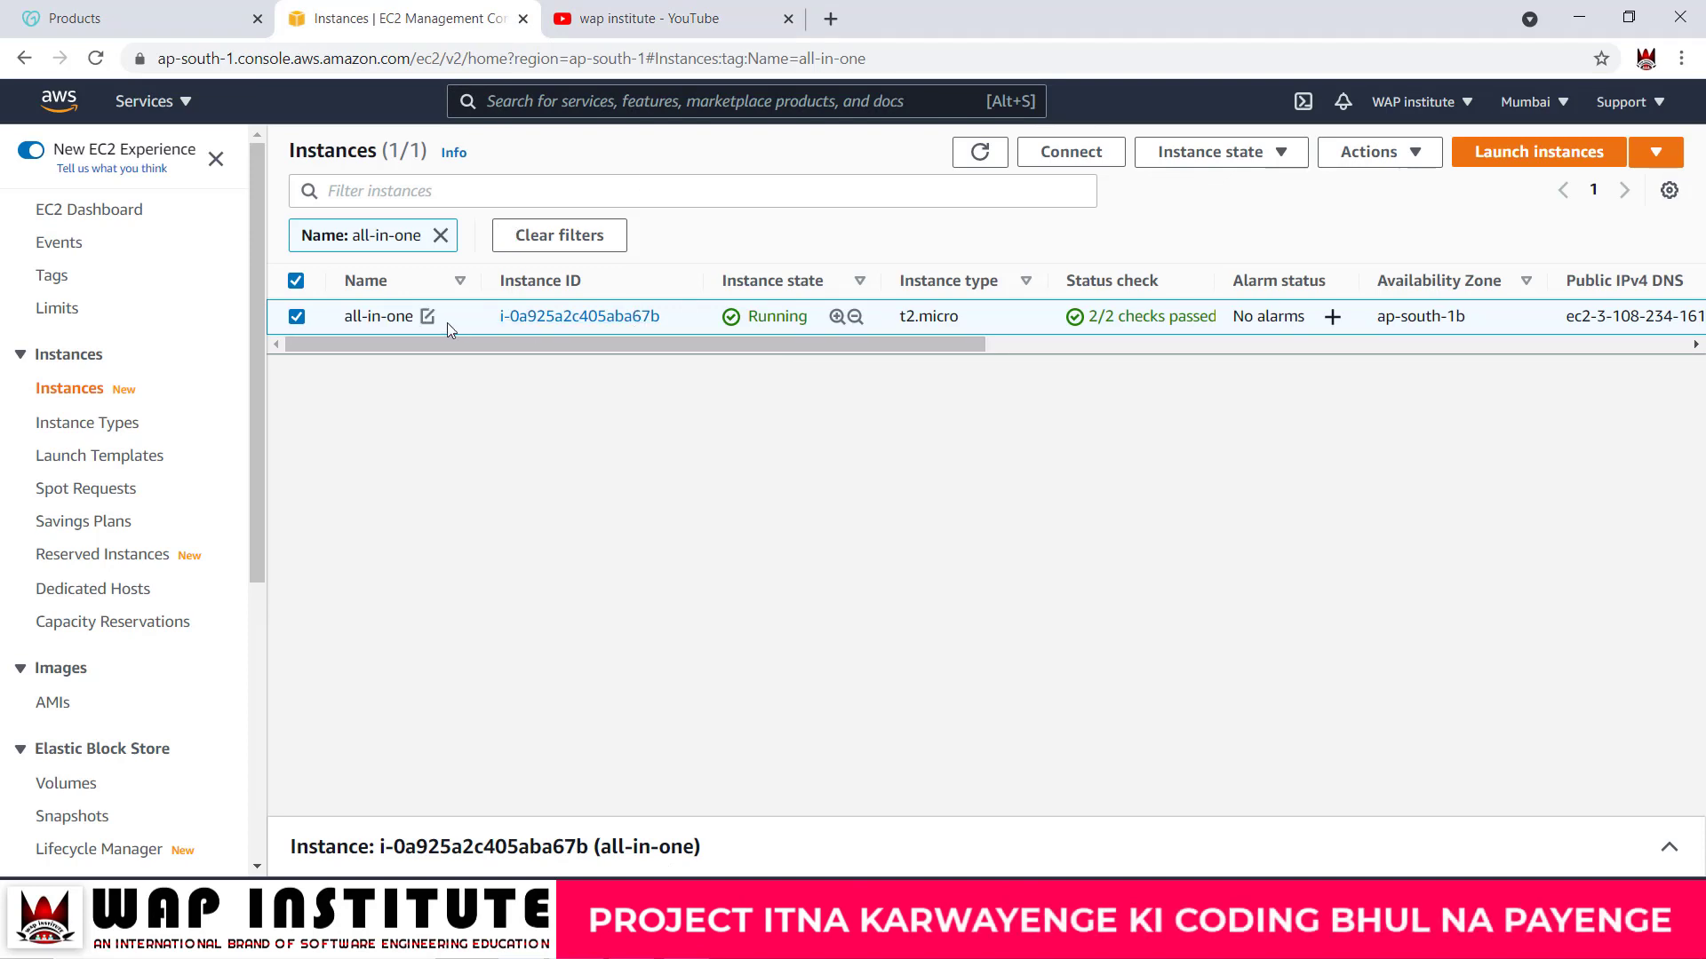
{"action": "left_click_drag", "start_coordinate": [445, 345], "coordinate": [981, 345]}
{"action": "left_click_drag", "start_coordinate": [859, 324], "coordinate": [749, 323]}
{"action": "key", "text": "ctrl+c"}
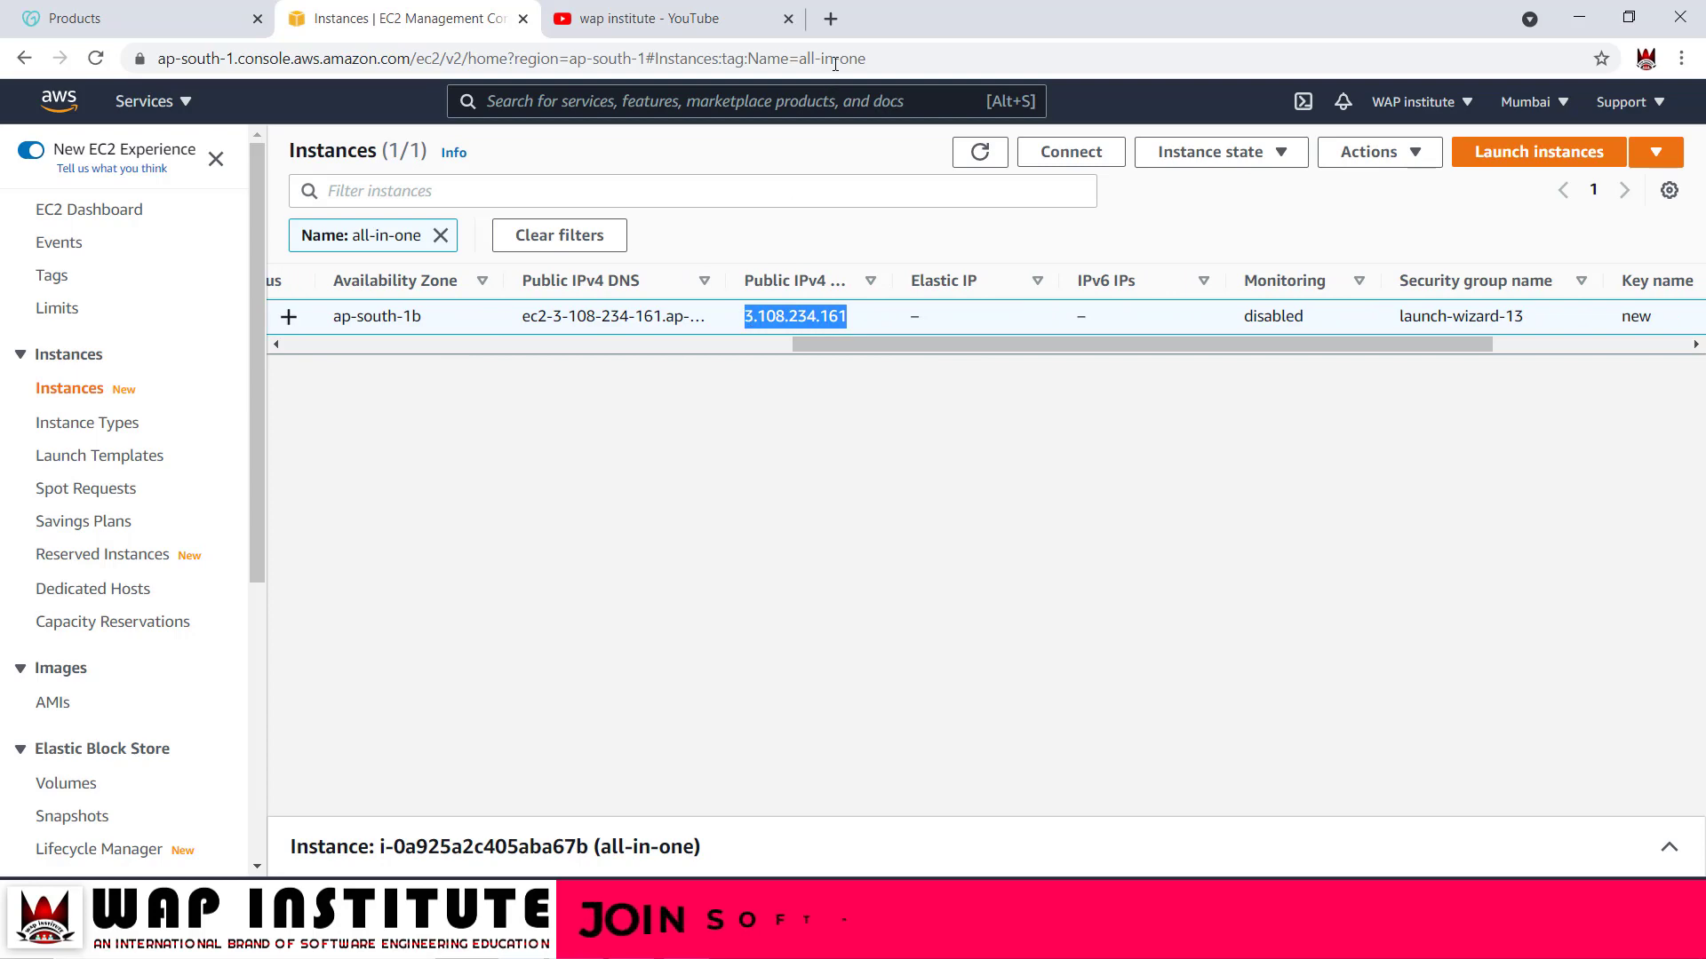
{"action": "left_click", "coordinate": [833, 19]}
{"action": "key", "text": "ctrl+v"}
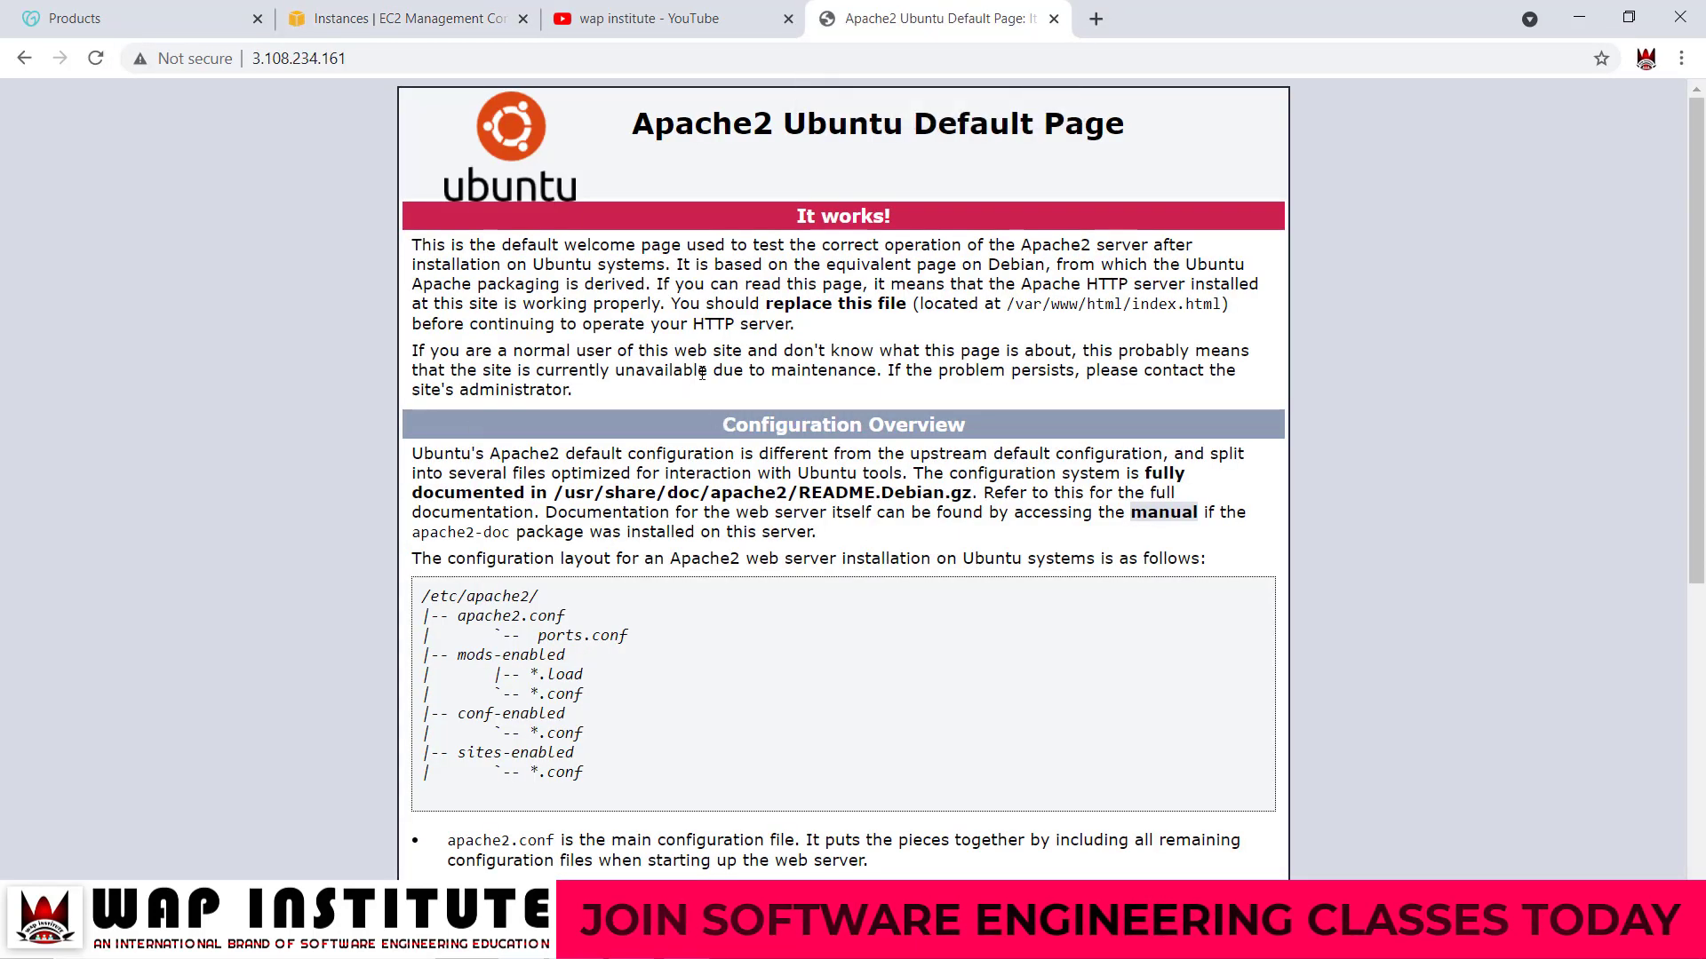
{"action": "double_click", "coordinate": [702, 124]}
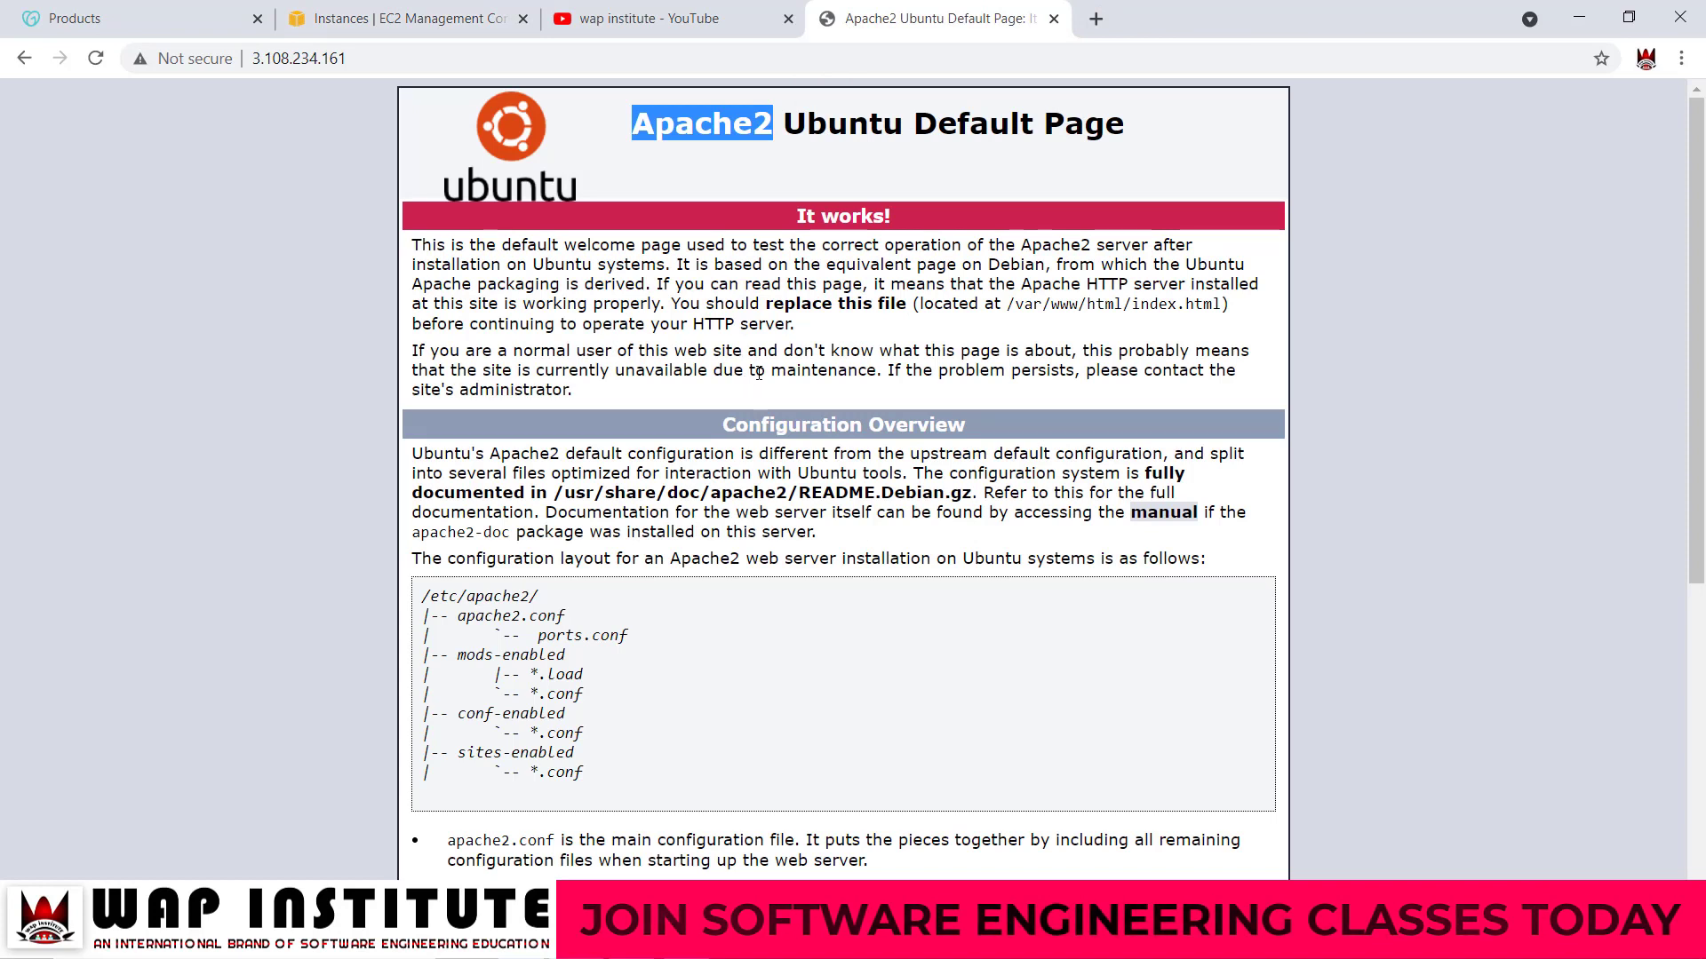
{"action": "left_click", "coordinate": [759, 373]}
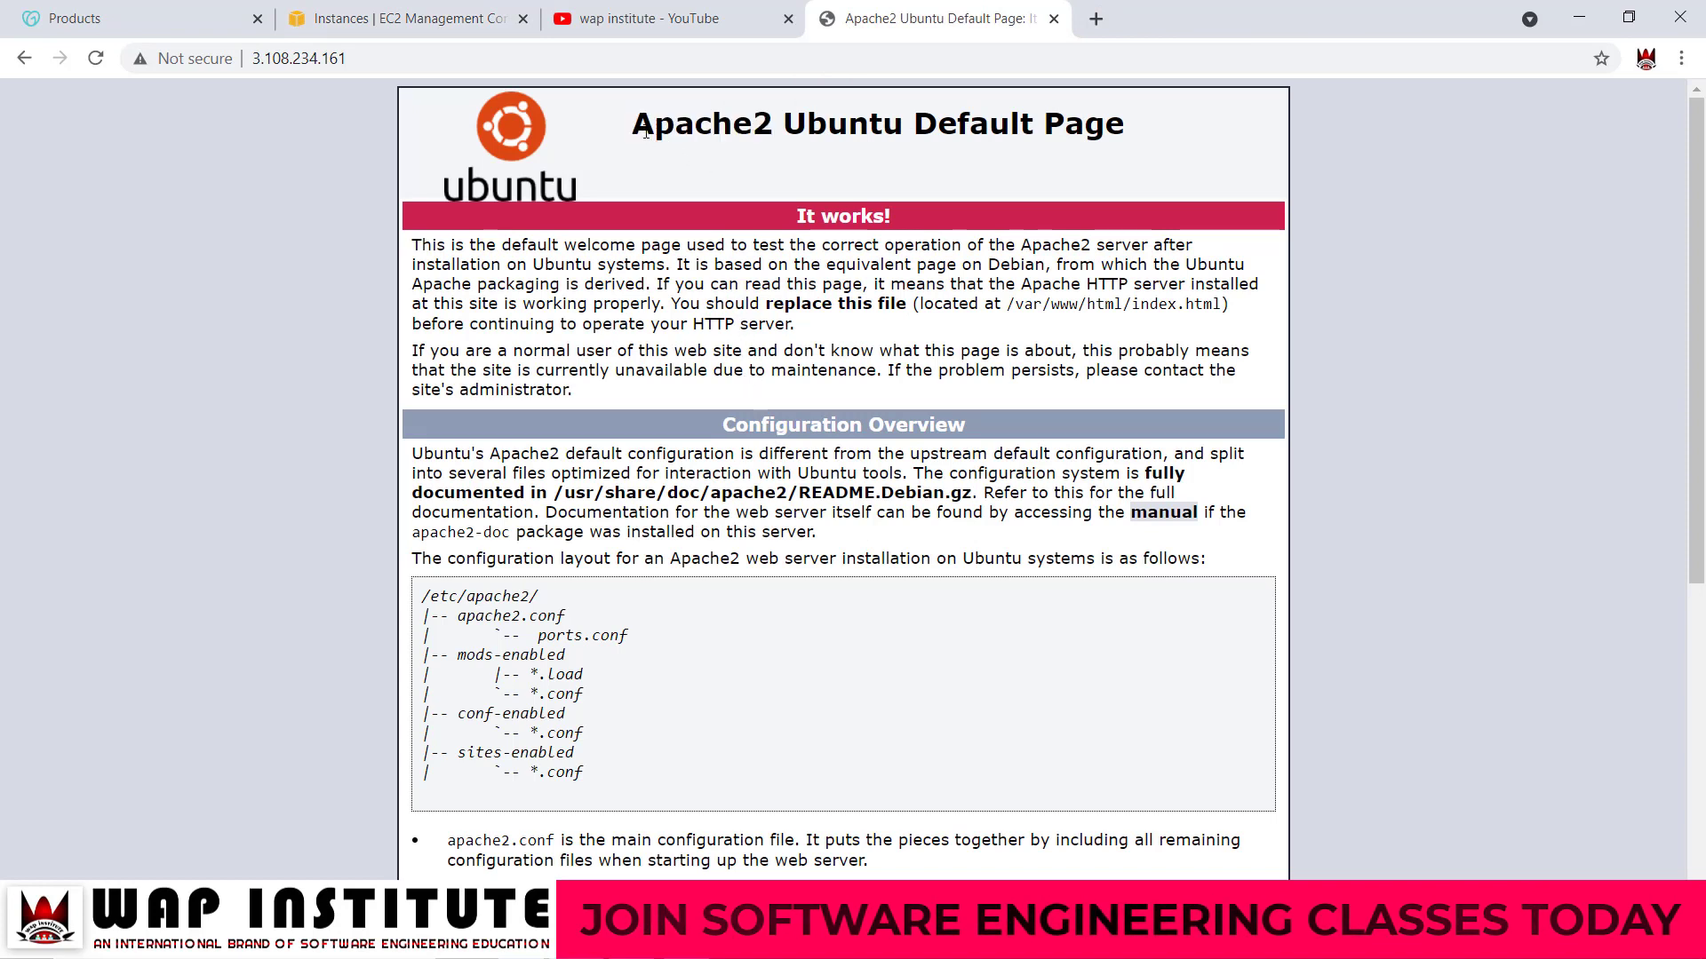
{"action": "left_click_drag", "start_coordinate": [637, 116], "coordinate": [772, 124]}
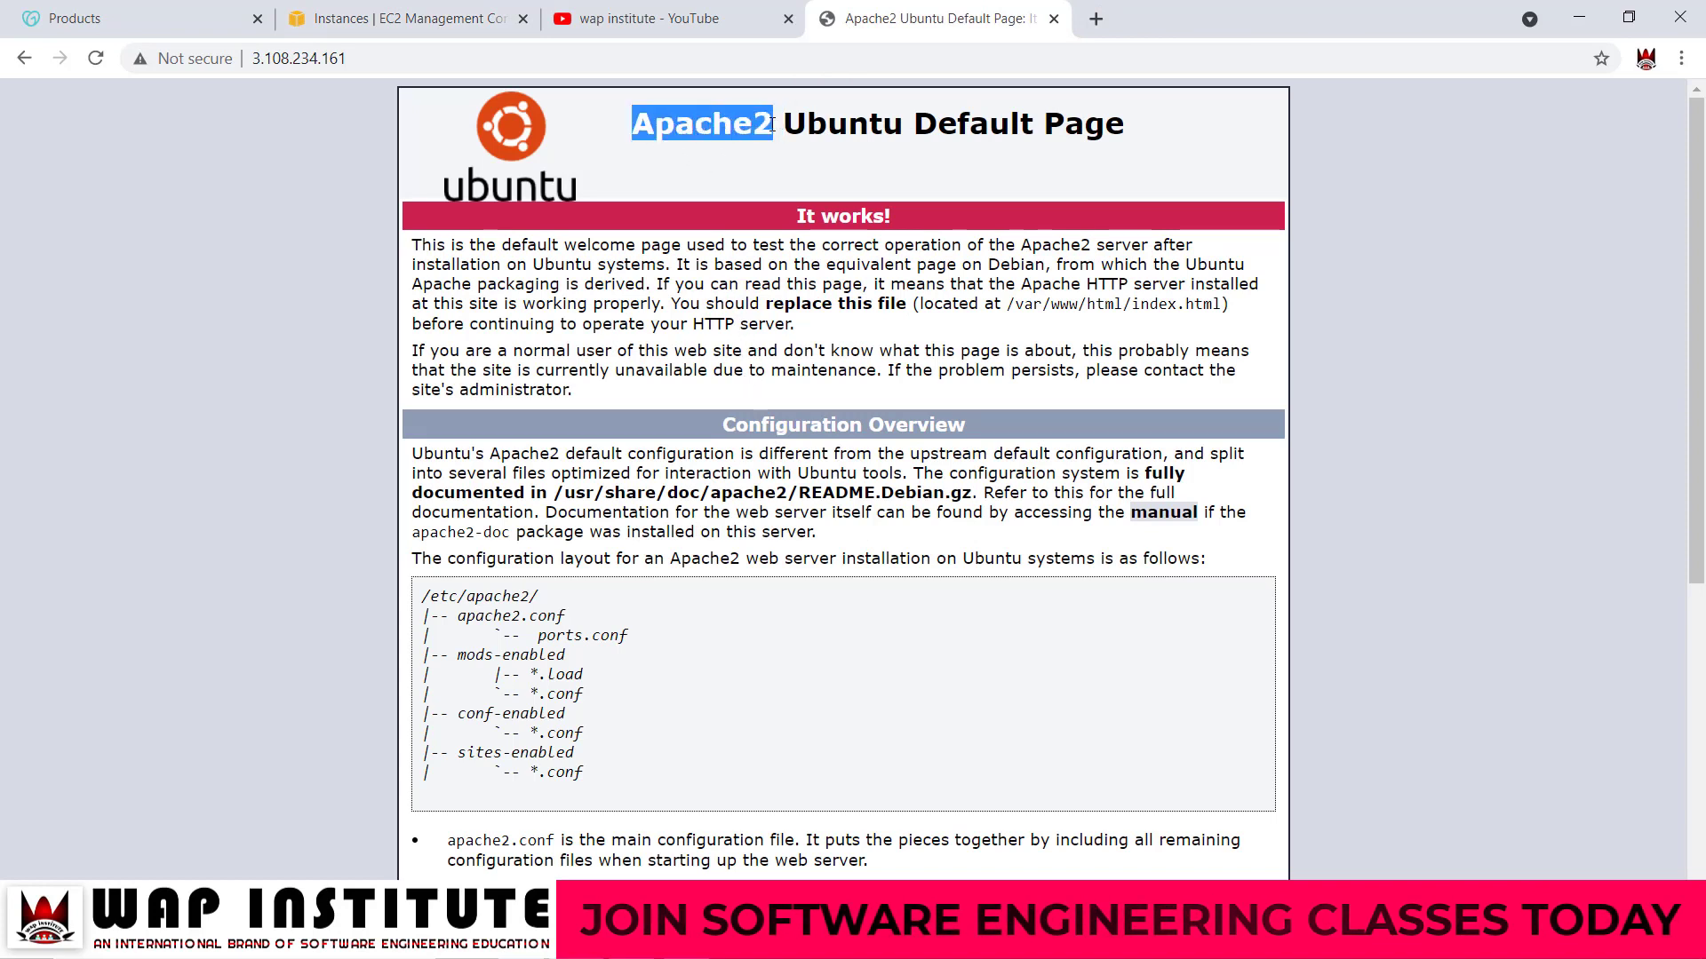
{"action": "left_click", "coordinate": [718, 130]}
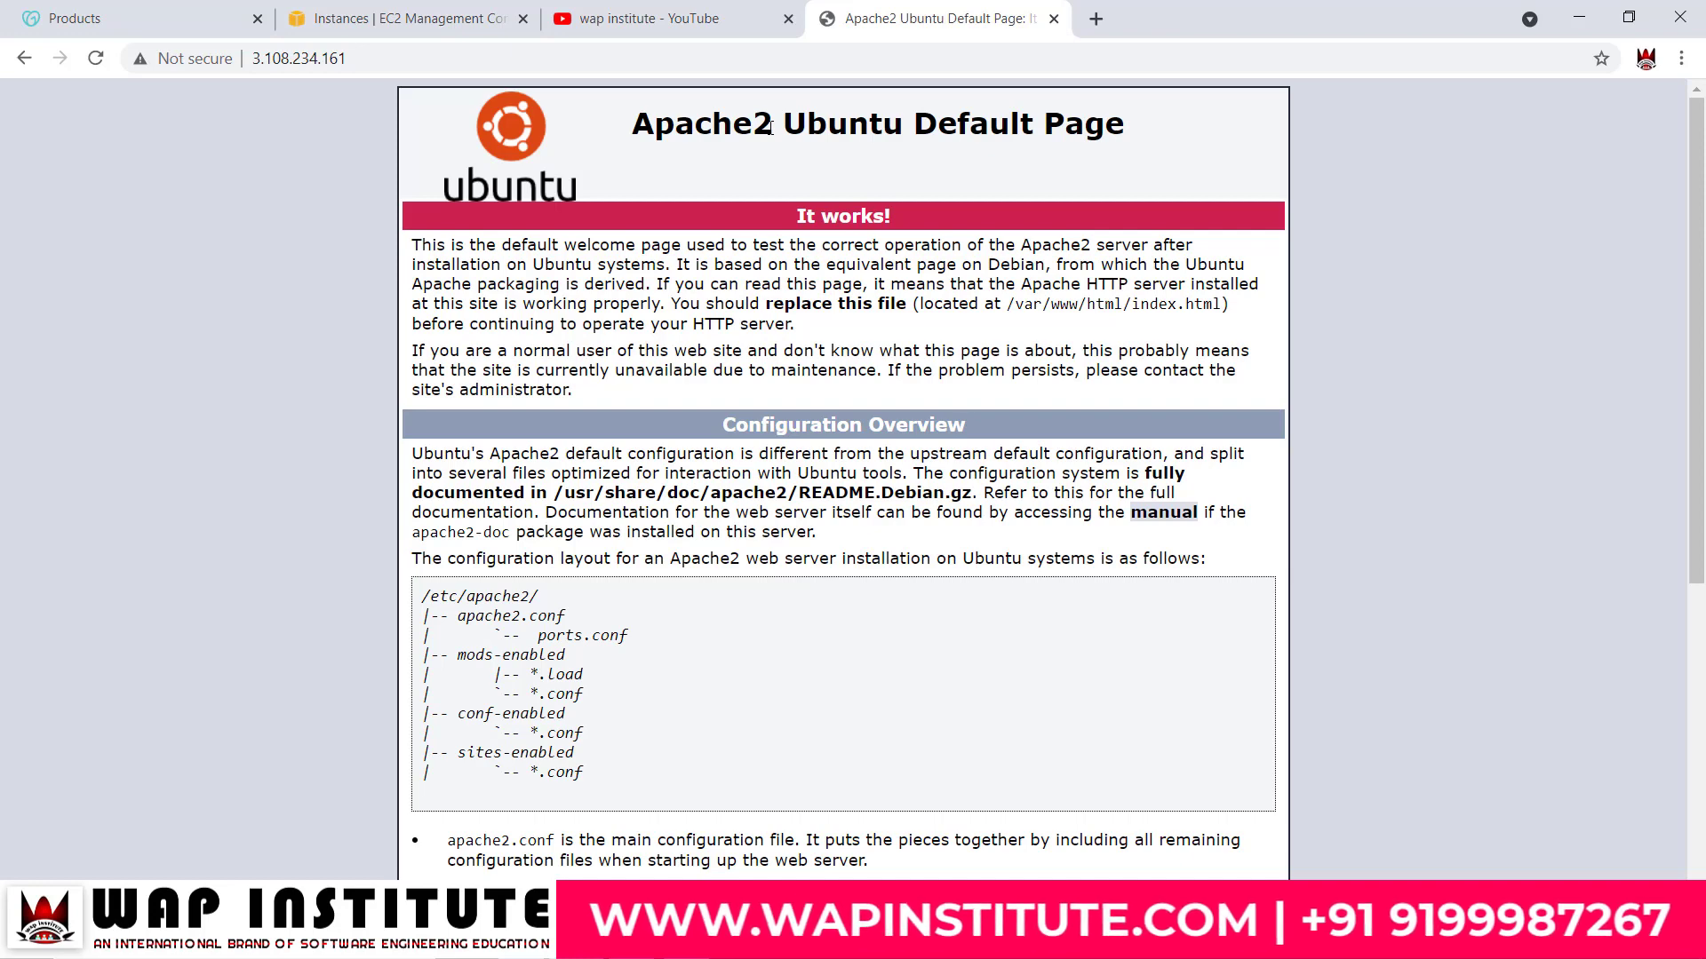
{"action": "left_click_drag", "start_coordinate": [453, 245], "coordinate": [930, 360]}
Step: Switch to FileZilla and open the remote directory /var/www/html
{"action": "key", "text": "alt+Tab"}
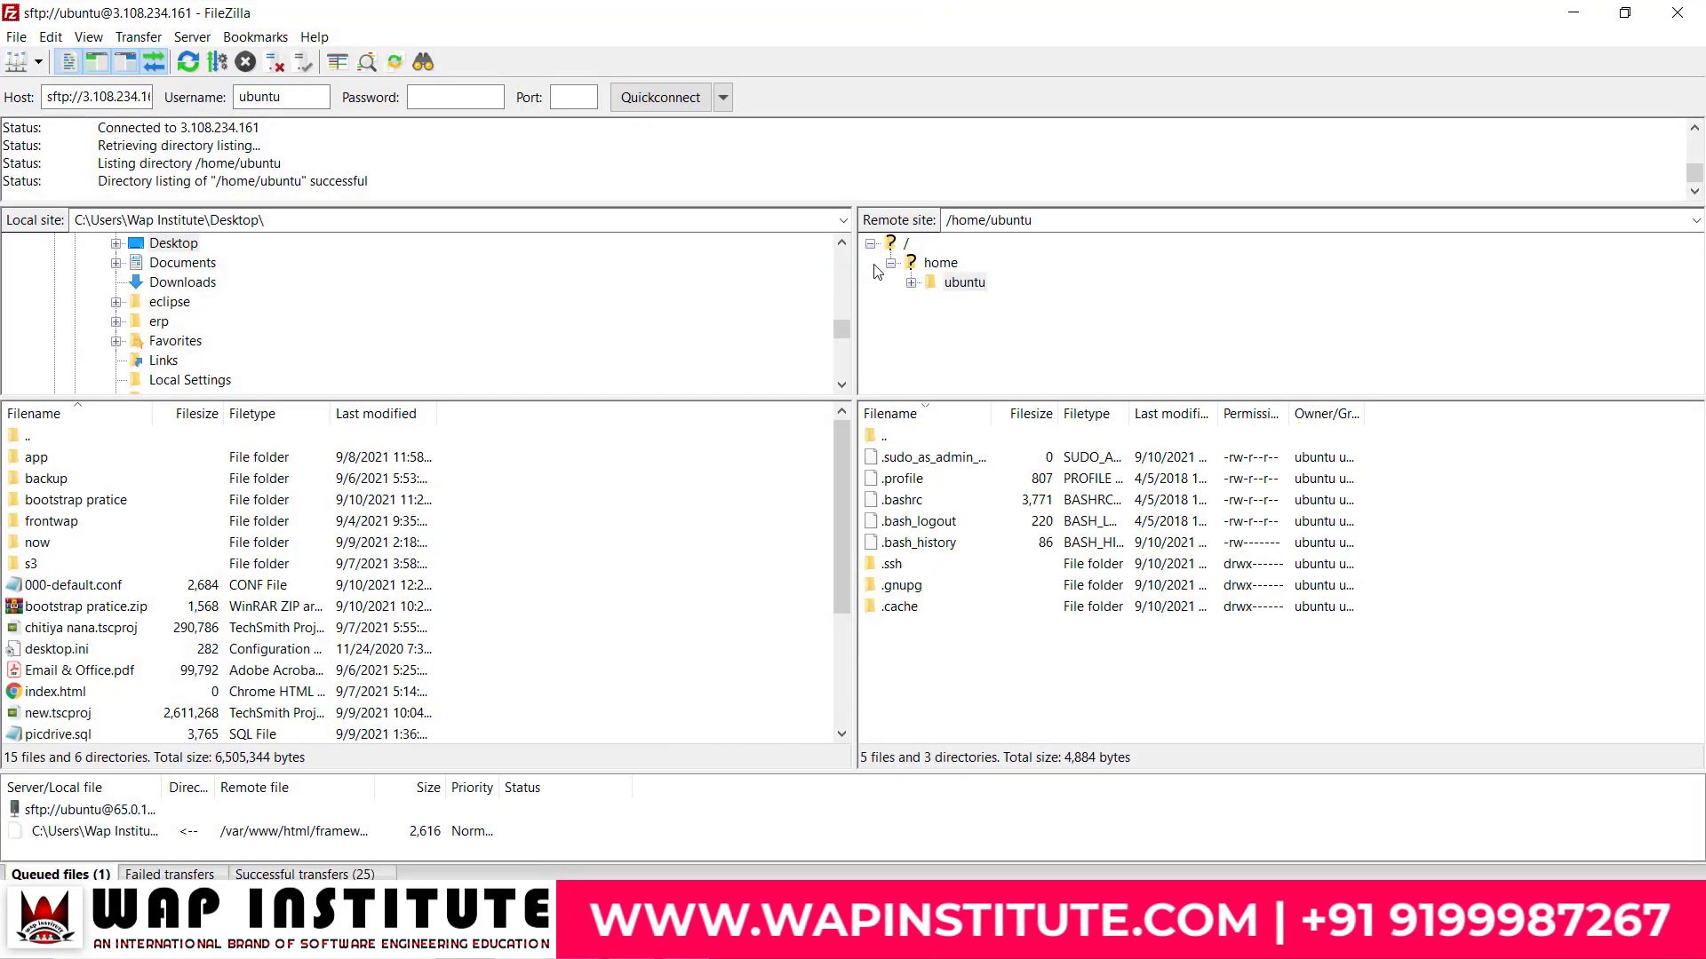
{"action": "left_click", "coordinate": [871, 245]}
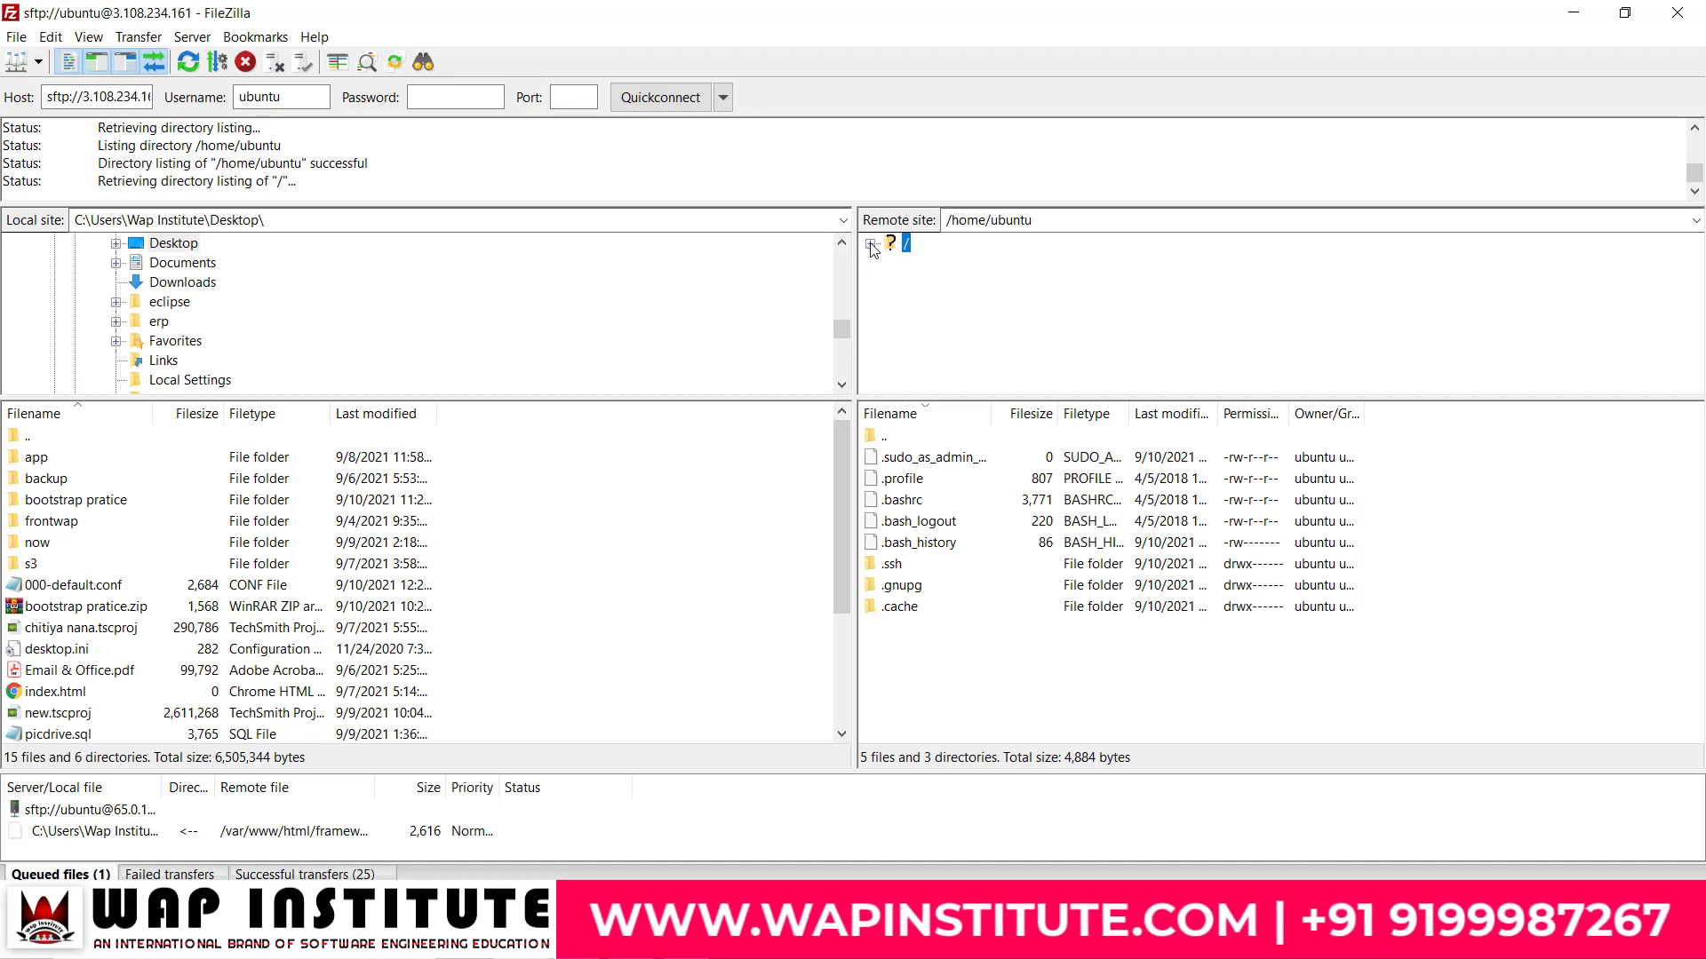
{"action": "double_click", "coordinate": [1039, 223]}
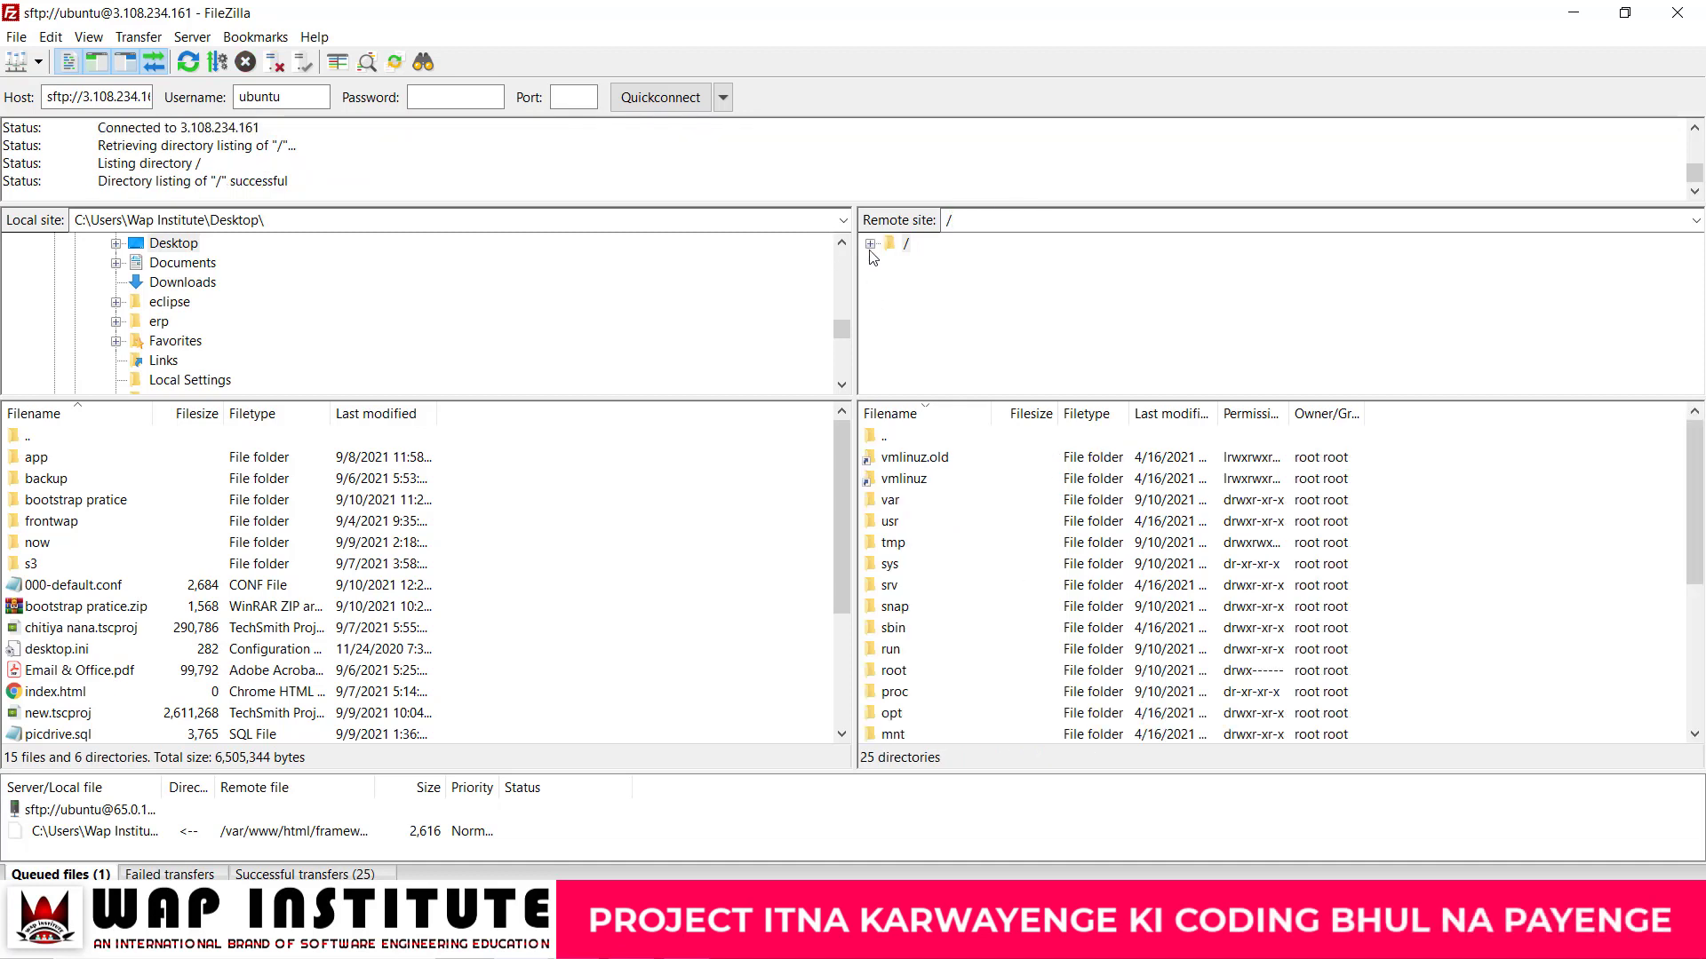
{"action": "double_click", "coordinate": [878, 503]}
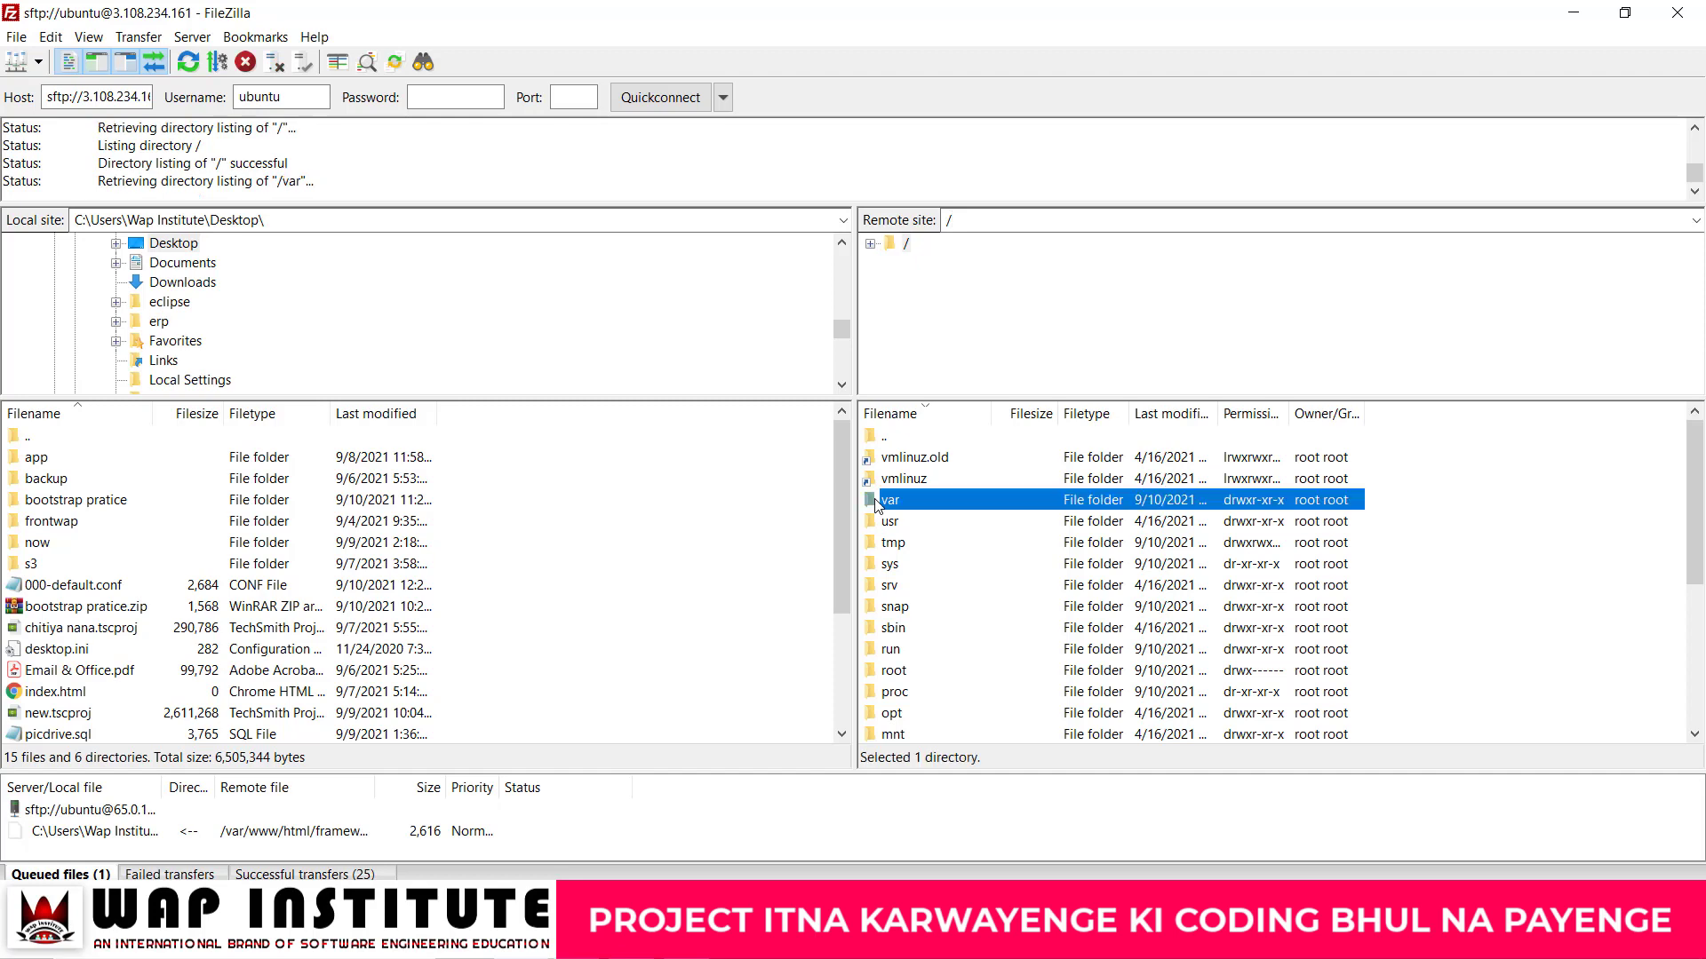
{"action": "double_click", "coordinate": [889, 460]}
{"action": "double_click", "coordinate": [891, 460]}
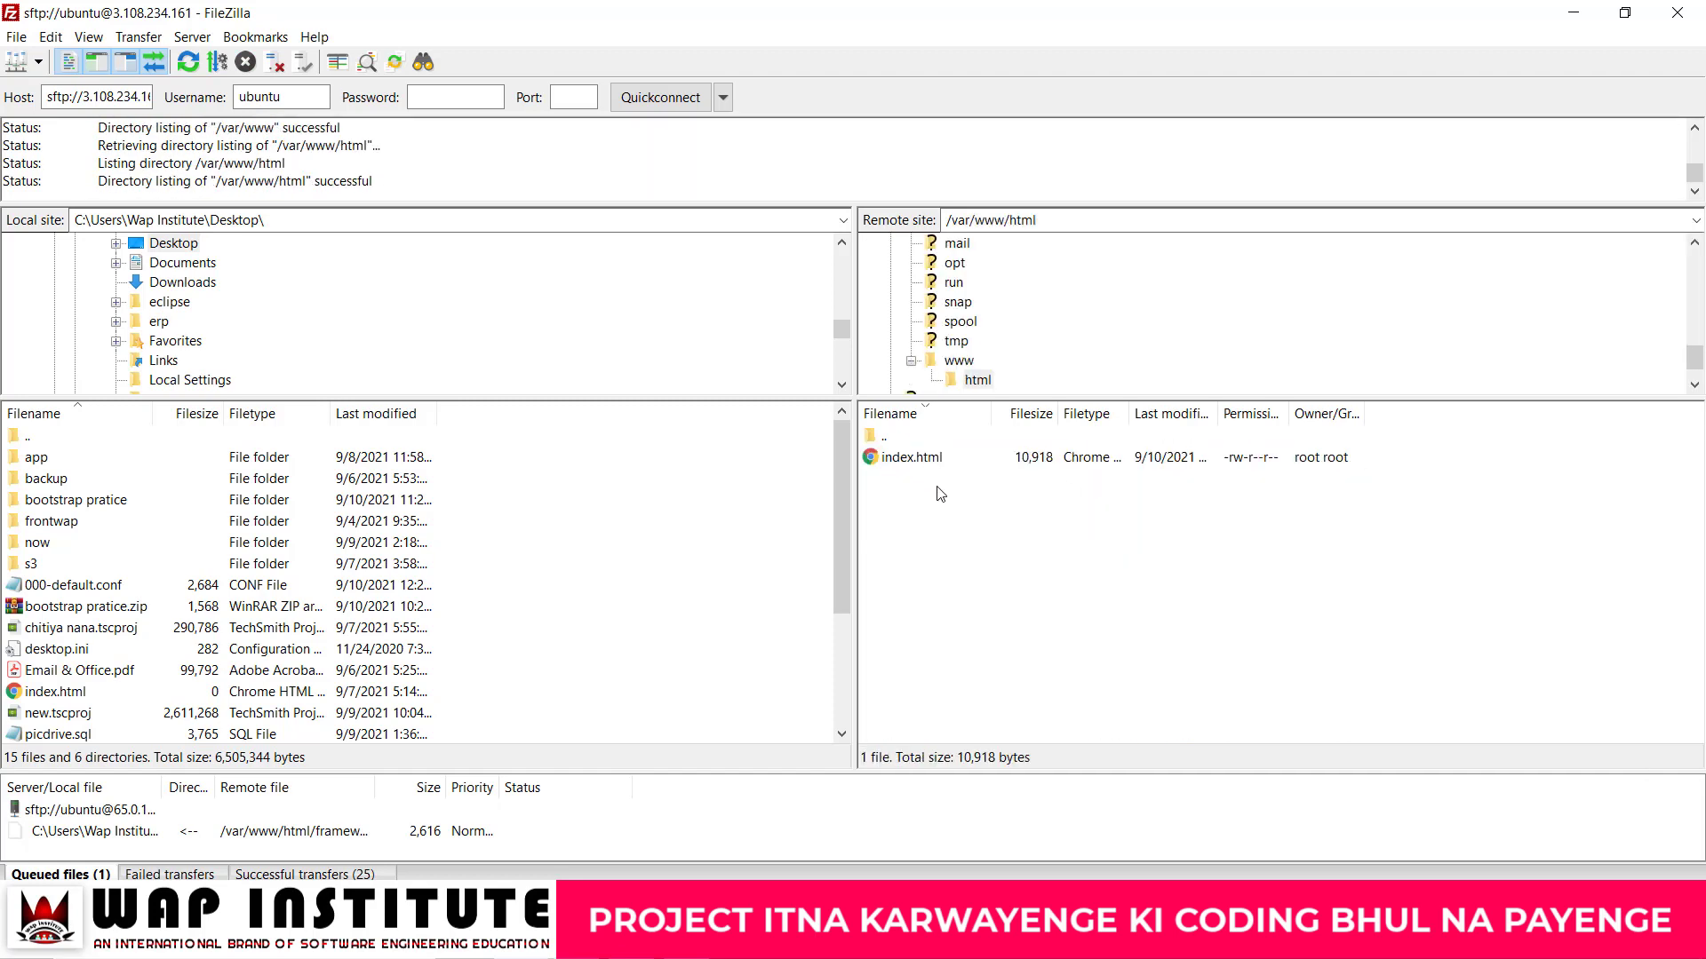
Step: Delete the default index.html file from /var/www/html on the server
{"action": "left_click", "coordinate": [918, 465]}
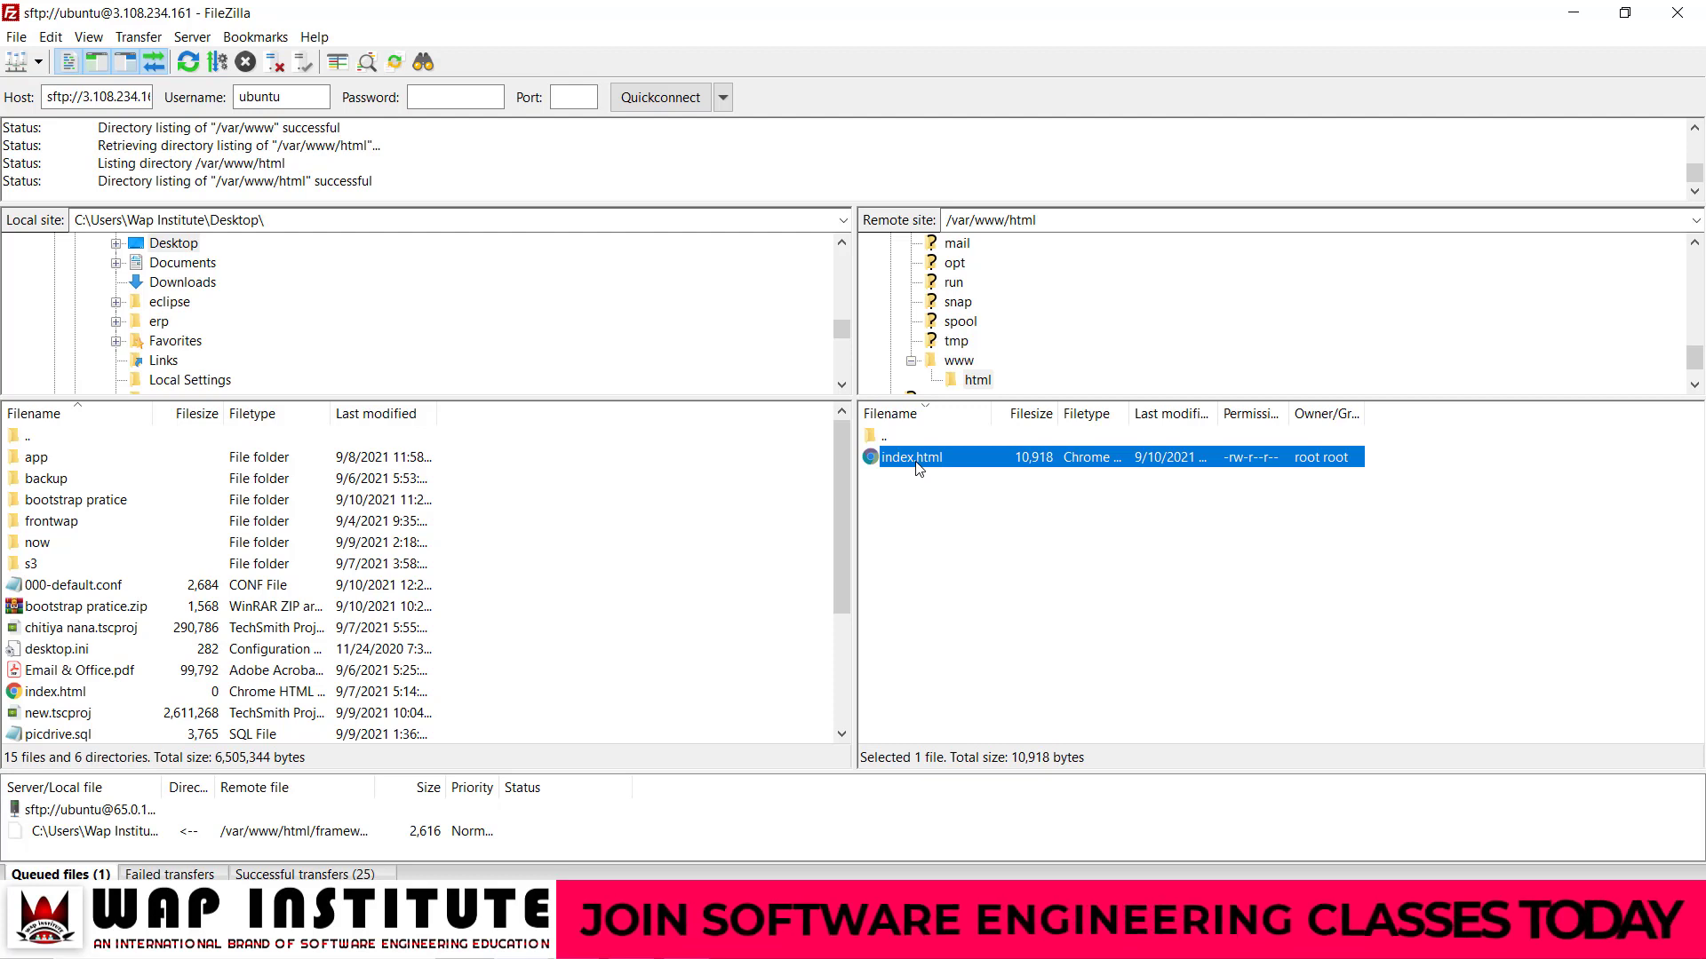
{"action": "key", "text": "Delete"}
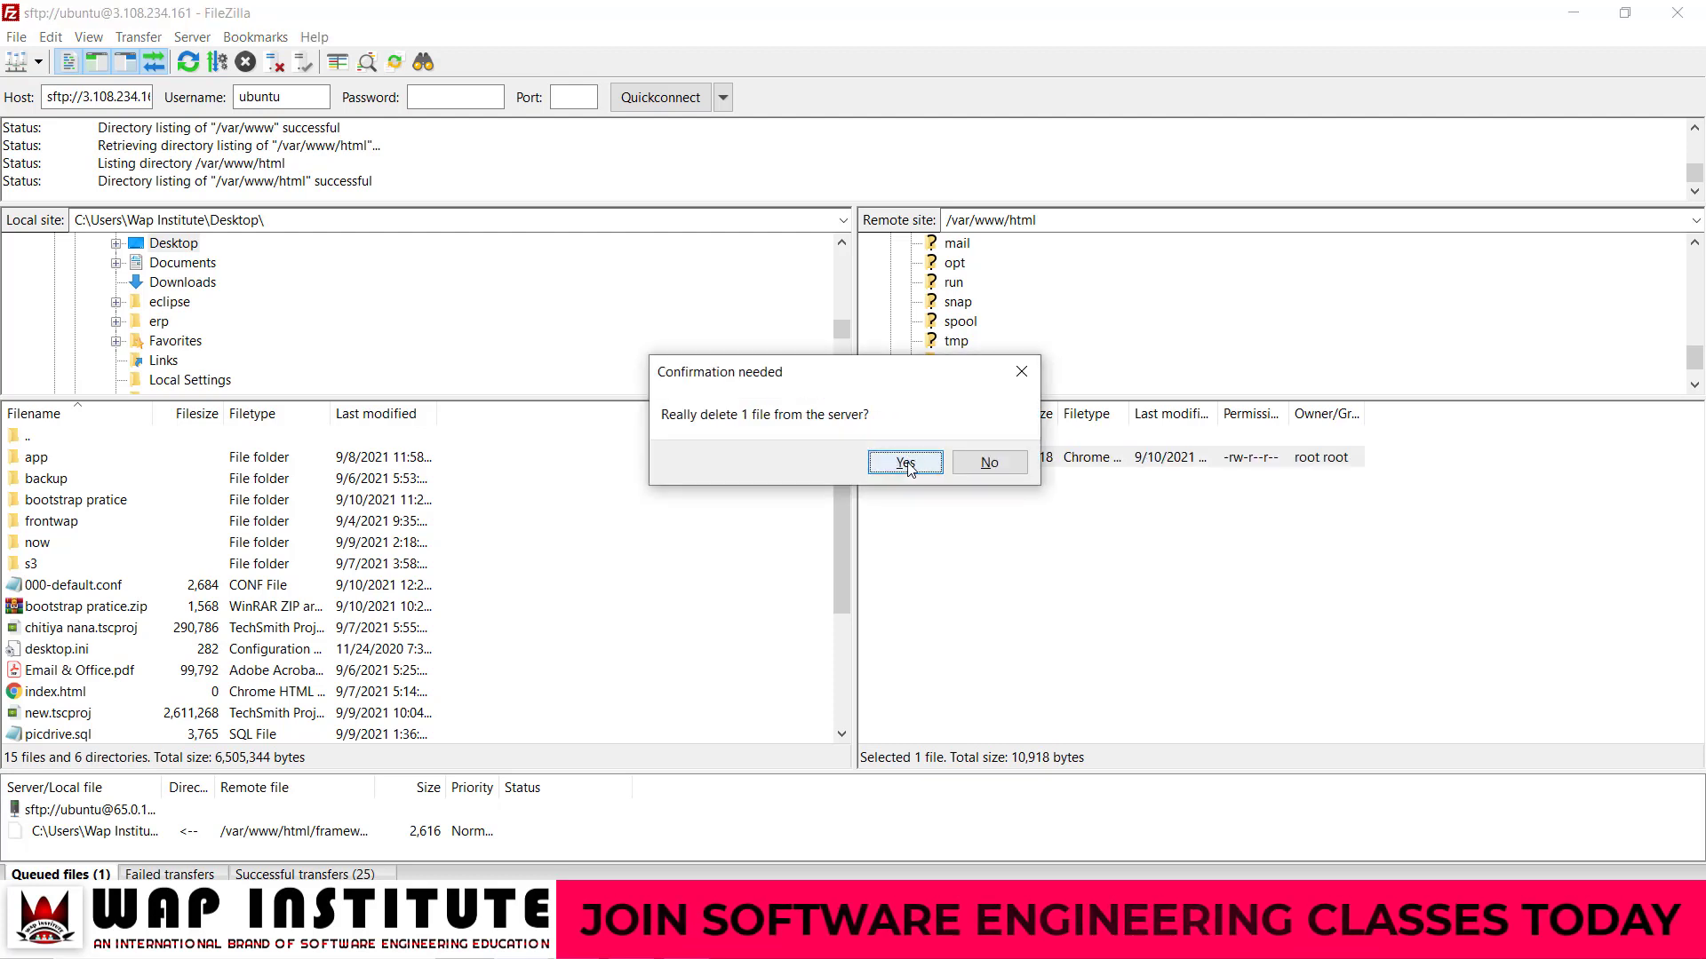
{"action": "left_click", "coordinate": [906, 464]}
Step: Create a directory named adsewap.com inside the remote /var/www/html directory
{"action": "right_click", "coordinate": [901, 479]}
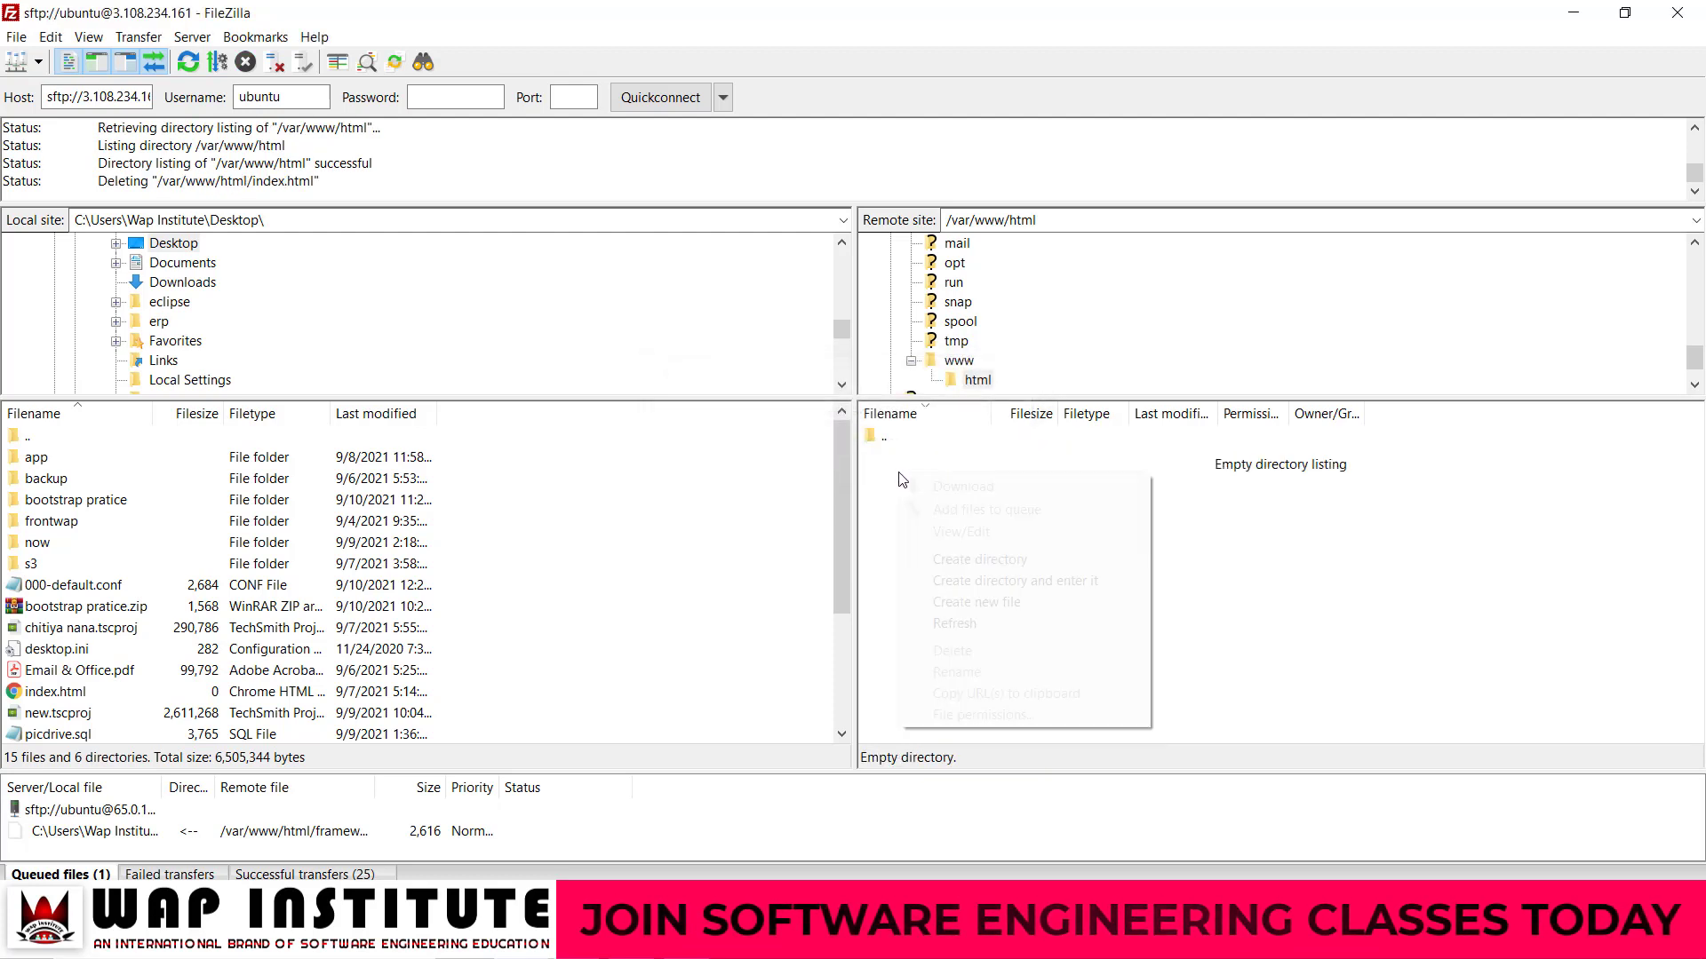
{"action": "left_click", "coordinate": [993, 567]}
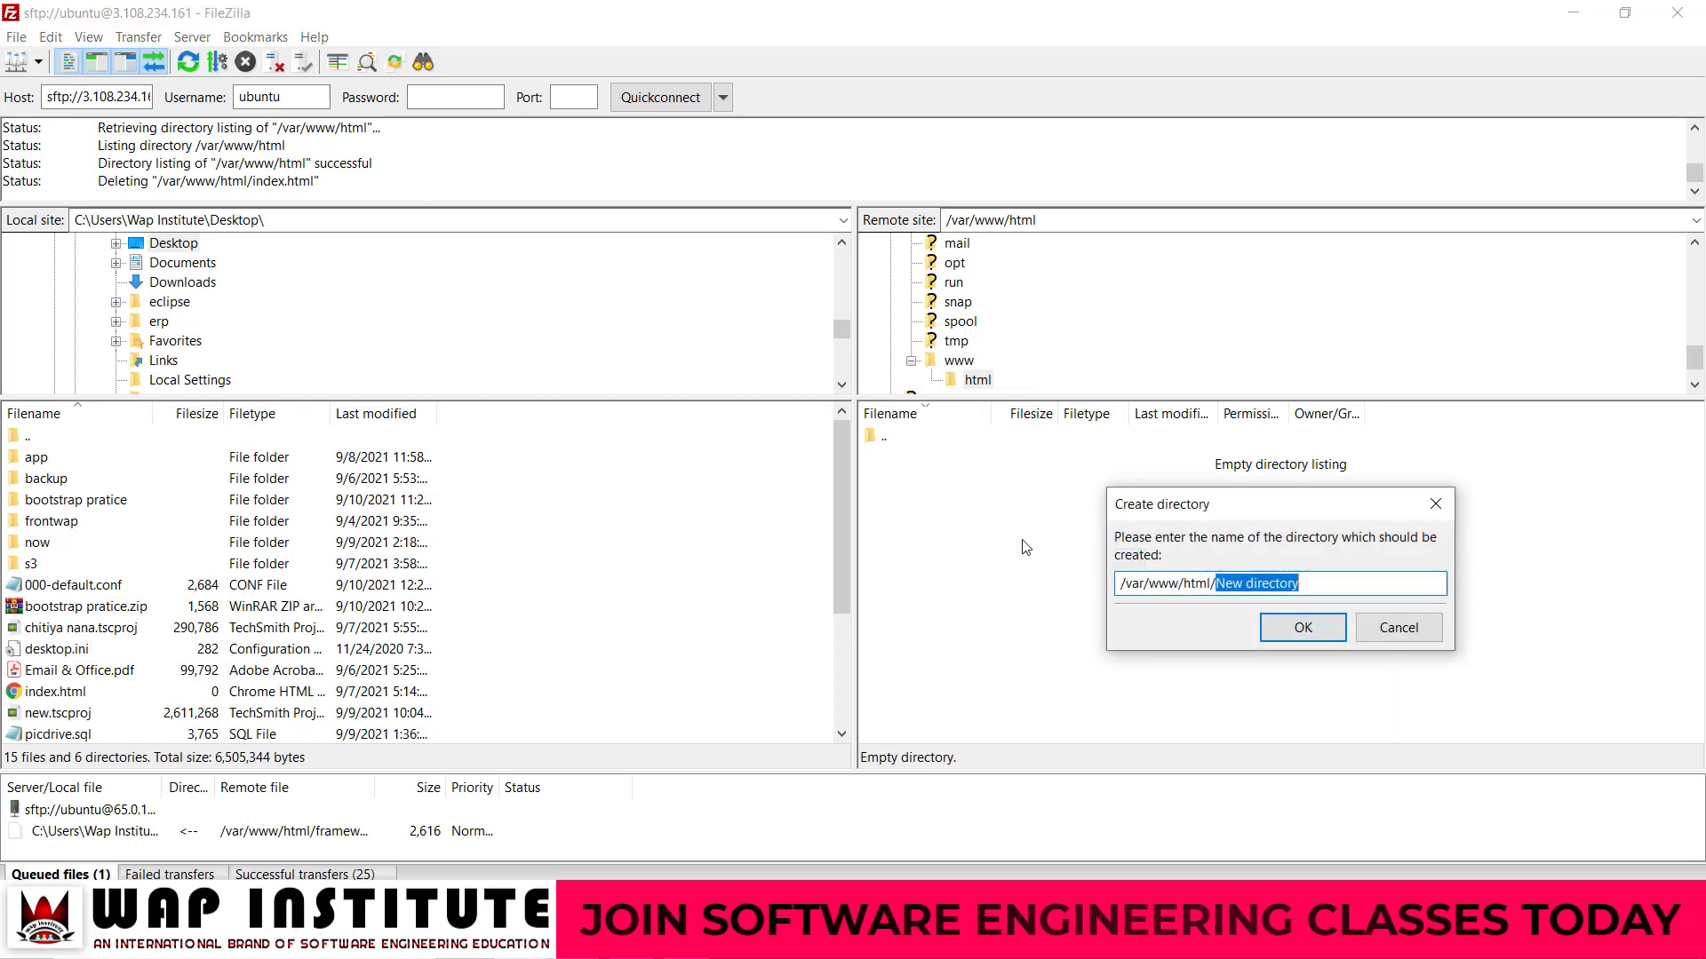
{"action": "key", "text": "BackSpace"}
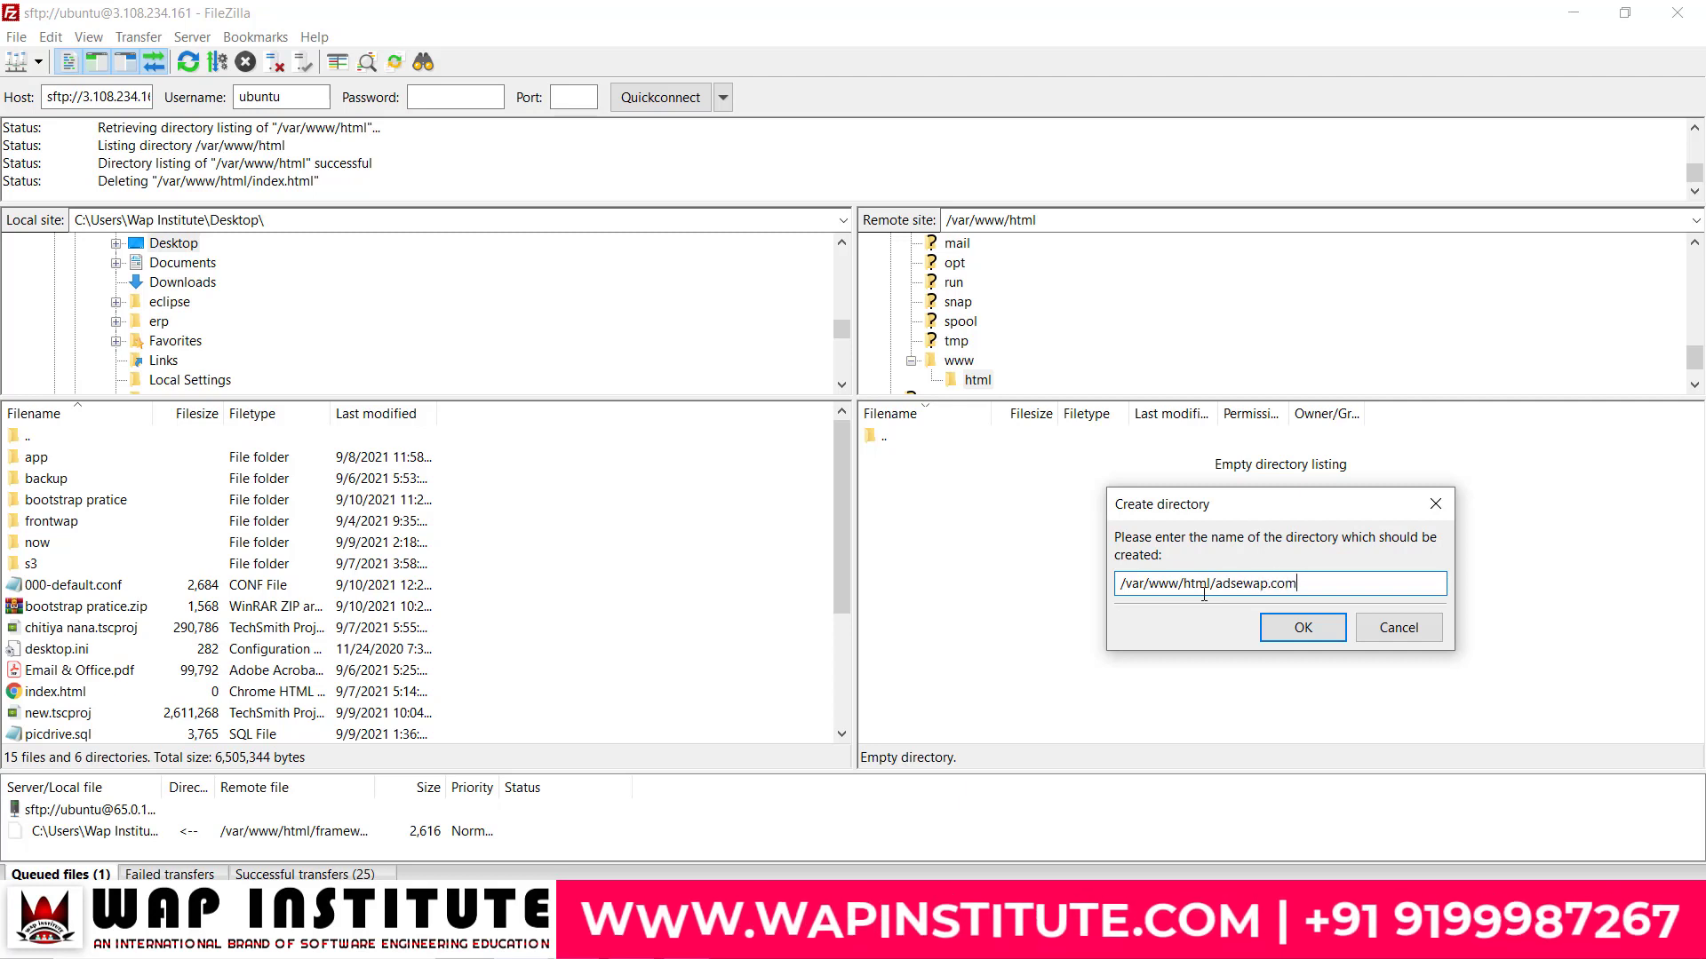
{"action": "left_click_drag", "start_coordinate": [1215, 585], "coordinate": [1292, 604]}
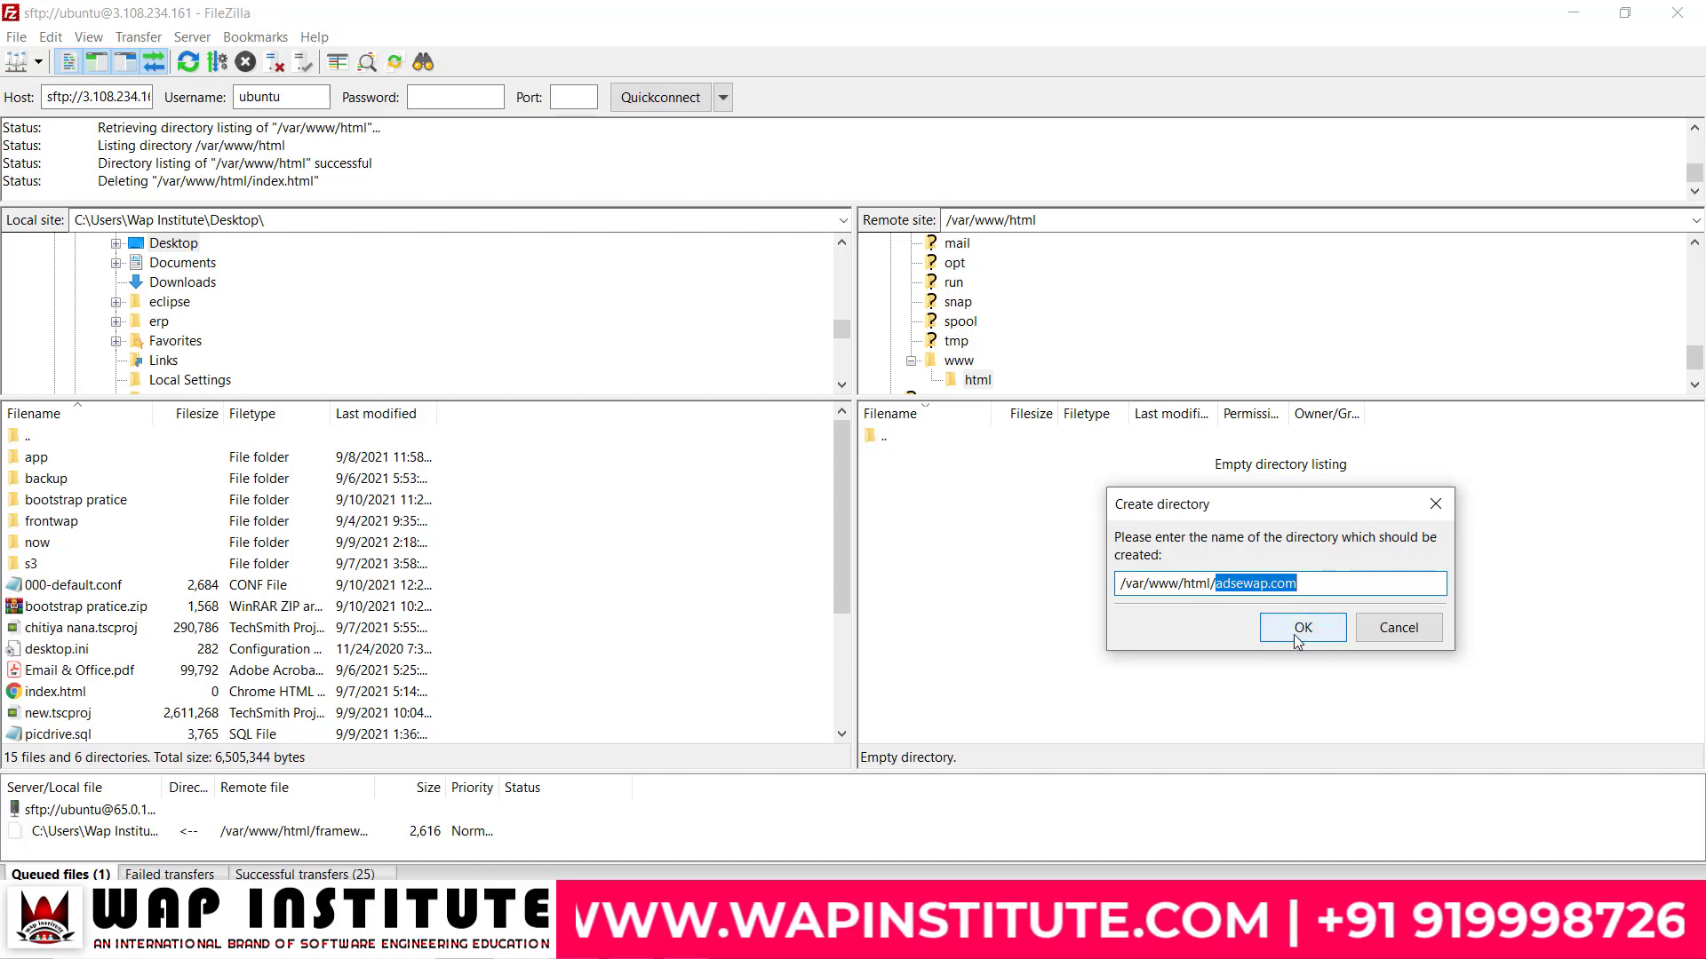
{"action": "left_click", "coordinate": [1296, 636]}
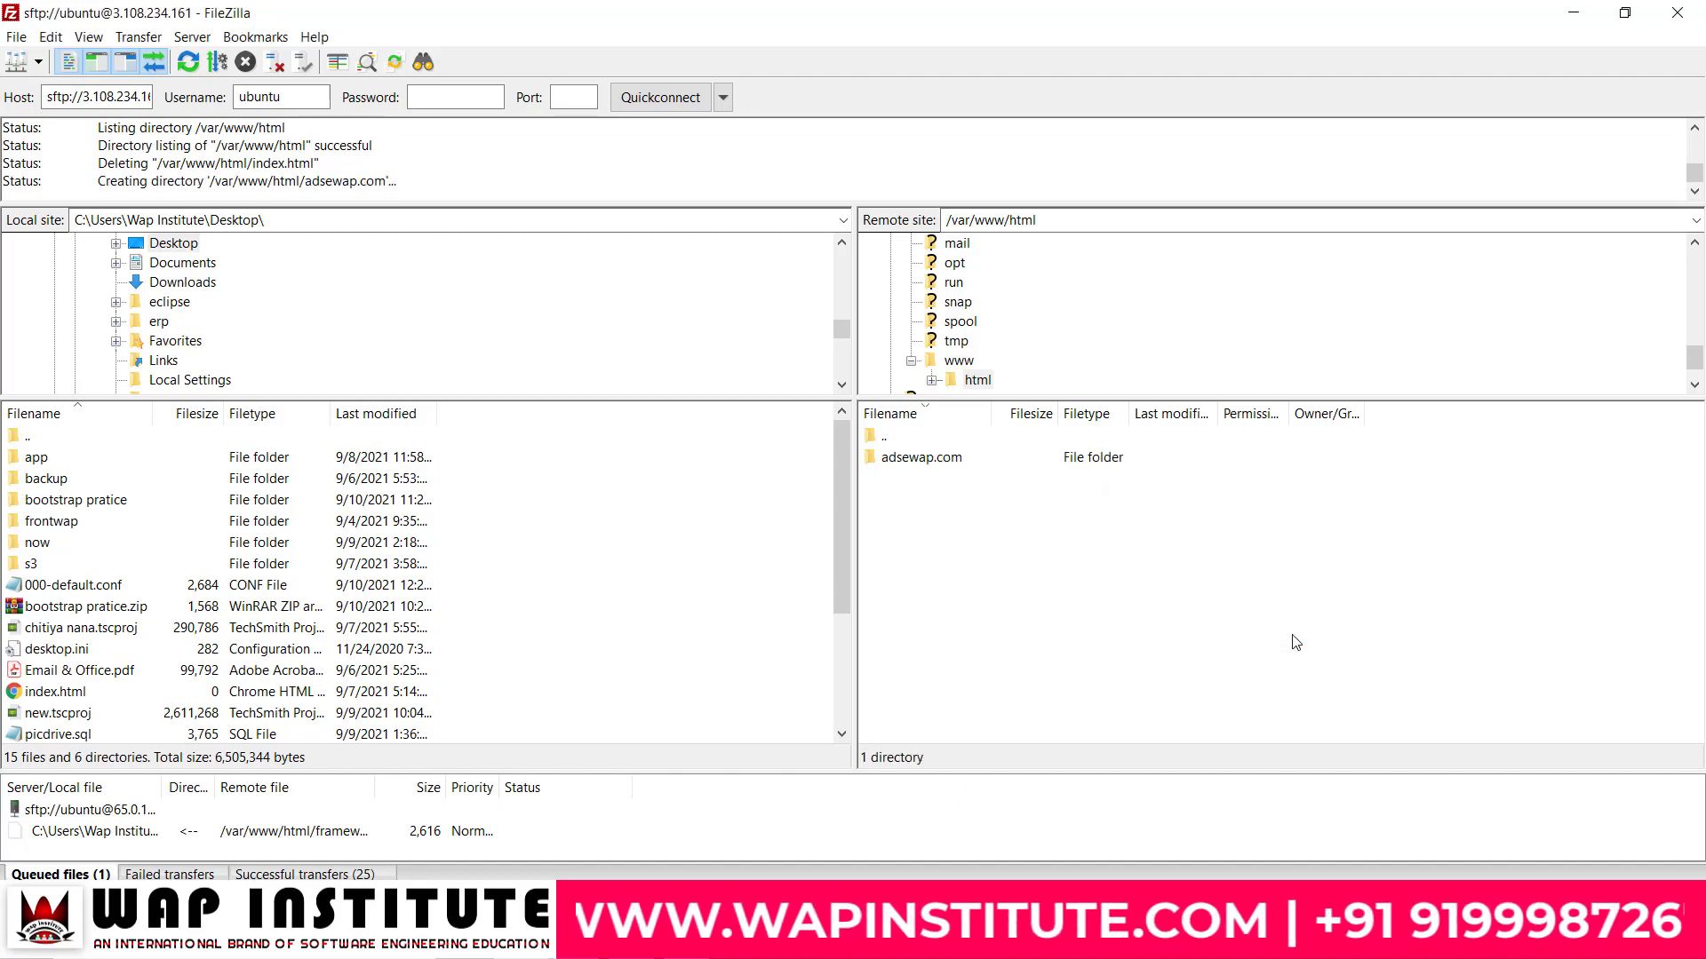
Step: Create a directory named api.adsewap.com inside the remote /var/www/html directory
{"action": "right_click", "coordinate": [976, 546]}
{"action": "left_click", "coordinate": [1080, 627]}
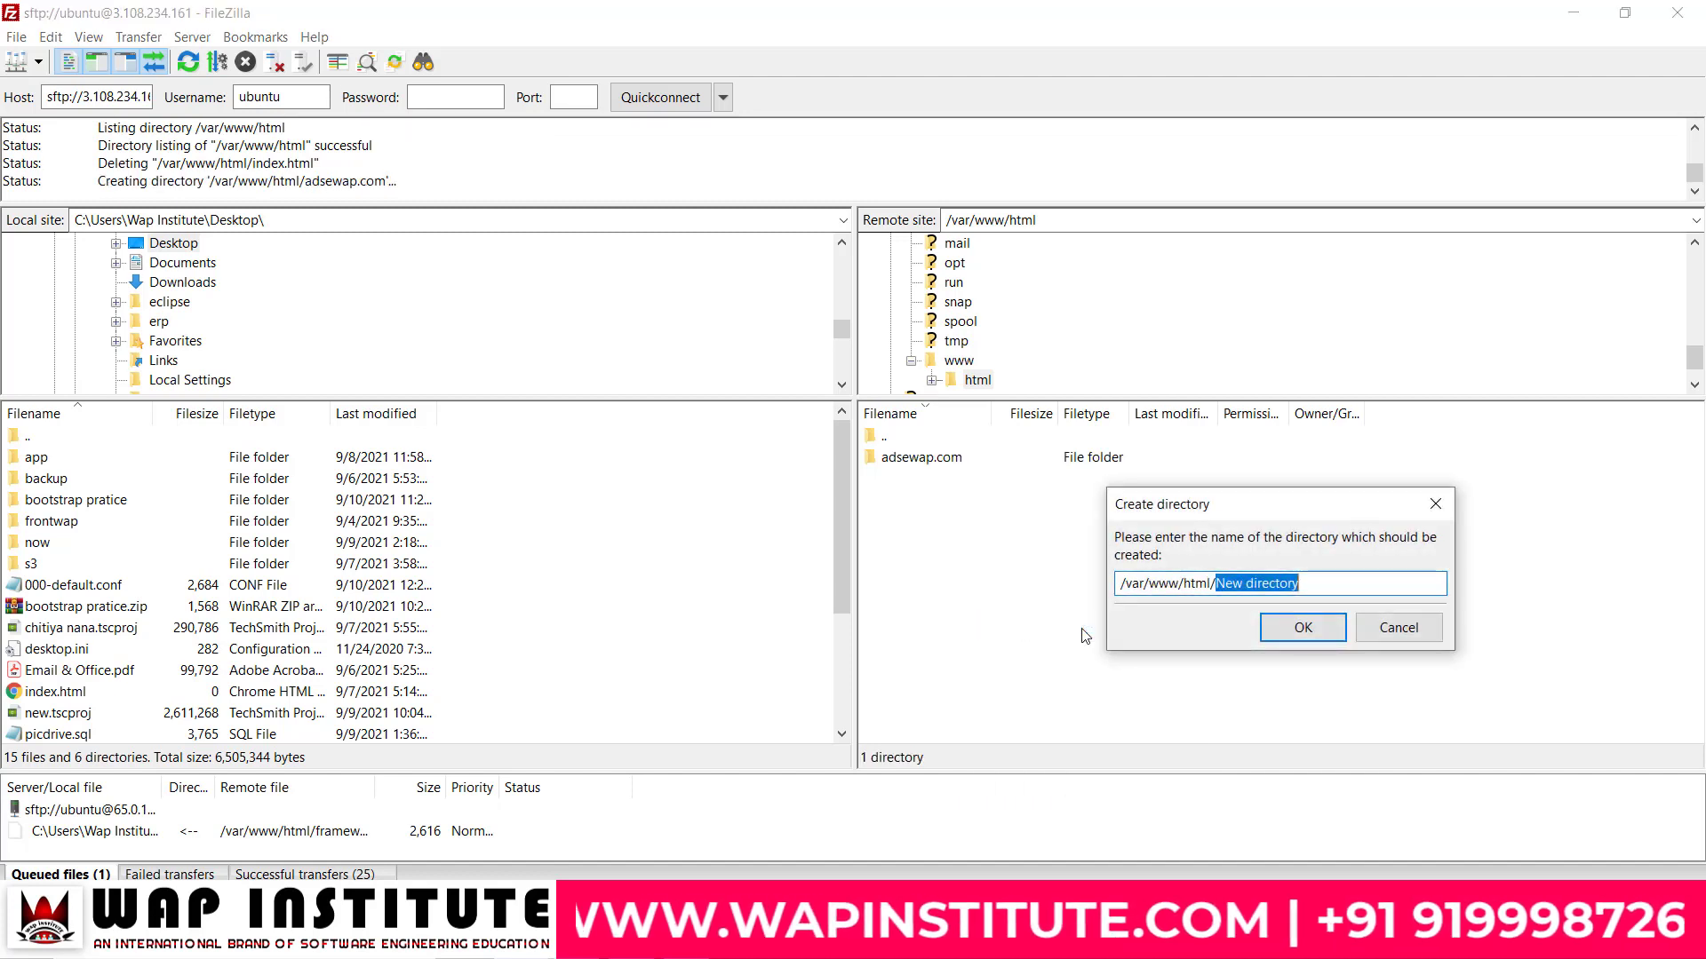
{"action": "type", "text": "api.adsewap.com"}
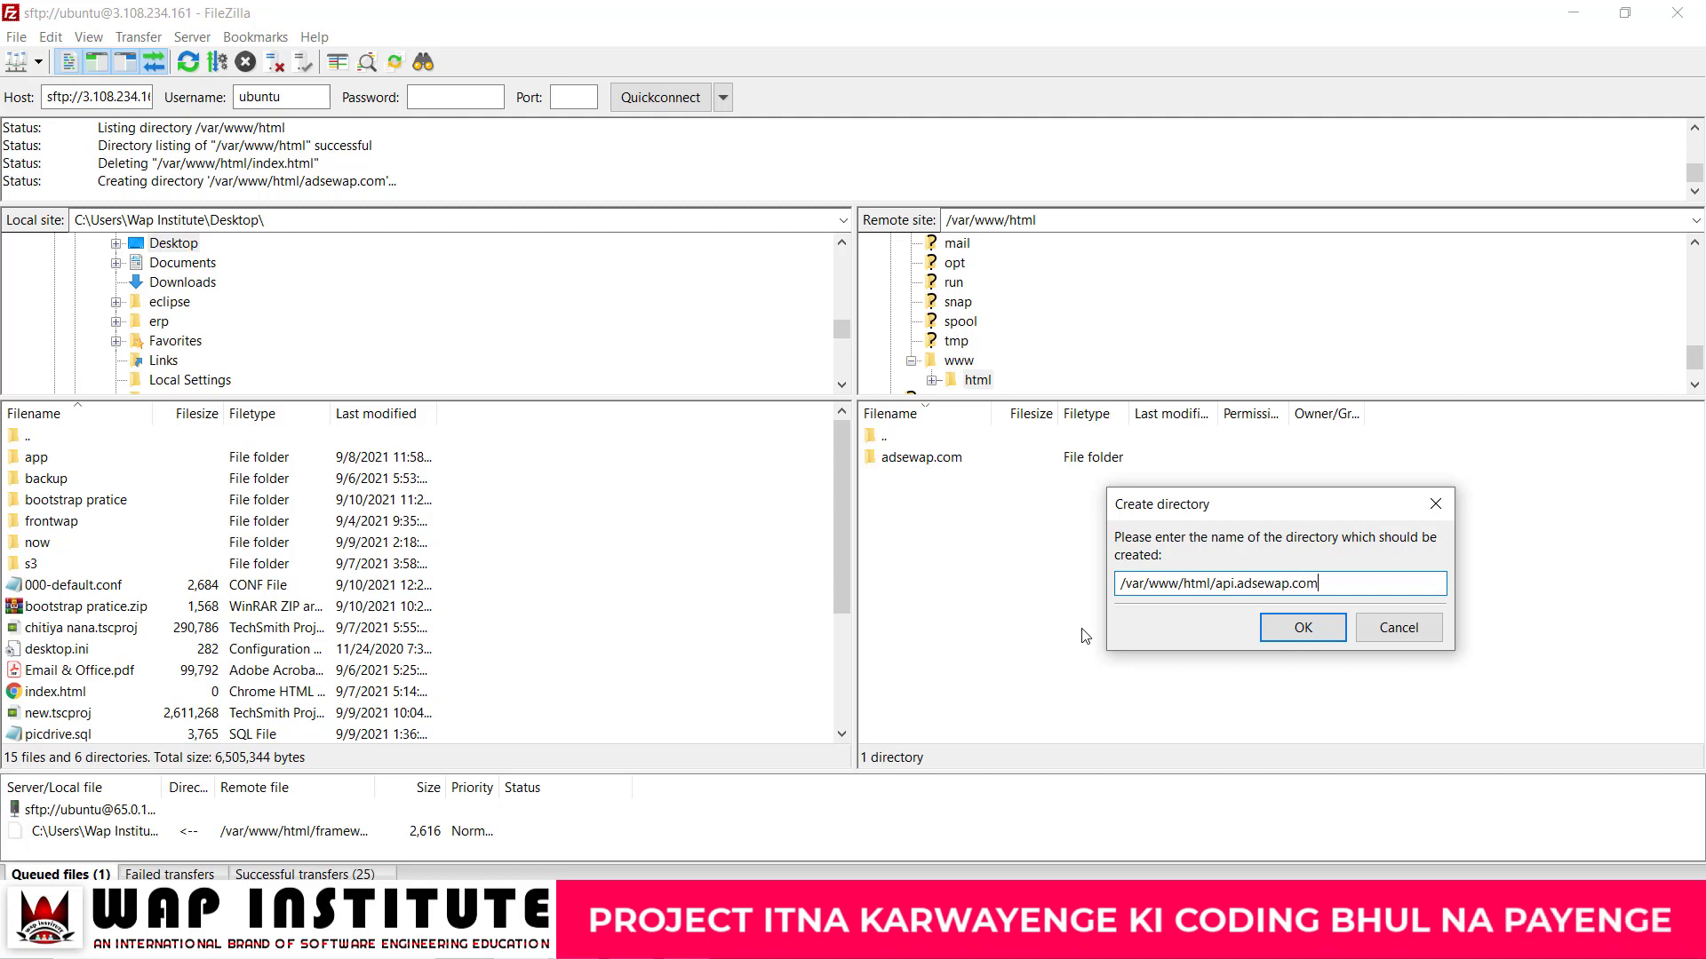
{"action": "left_click", "coordinate": [1279, 632]}
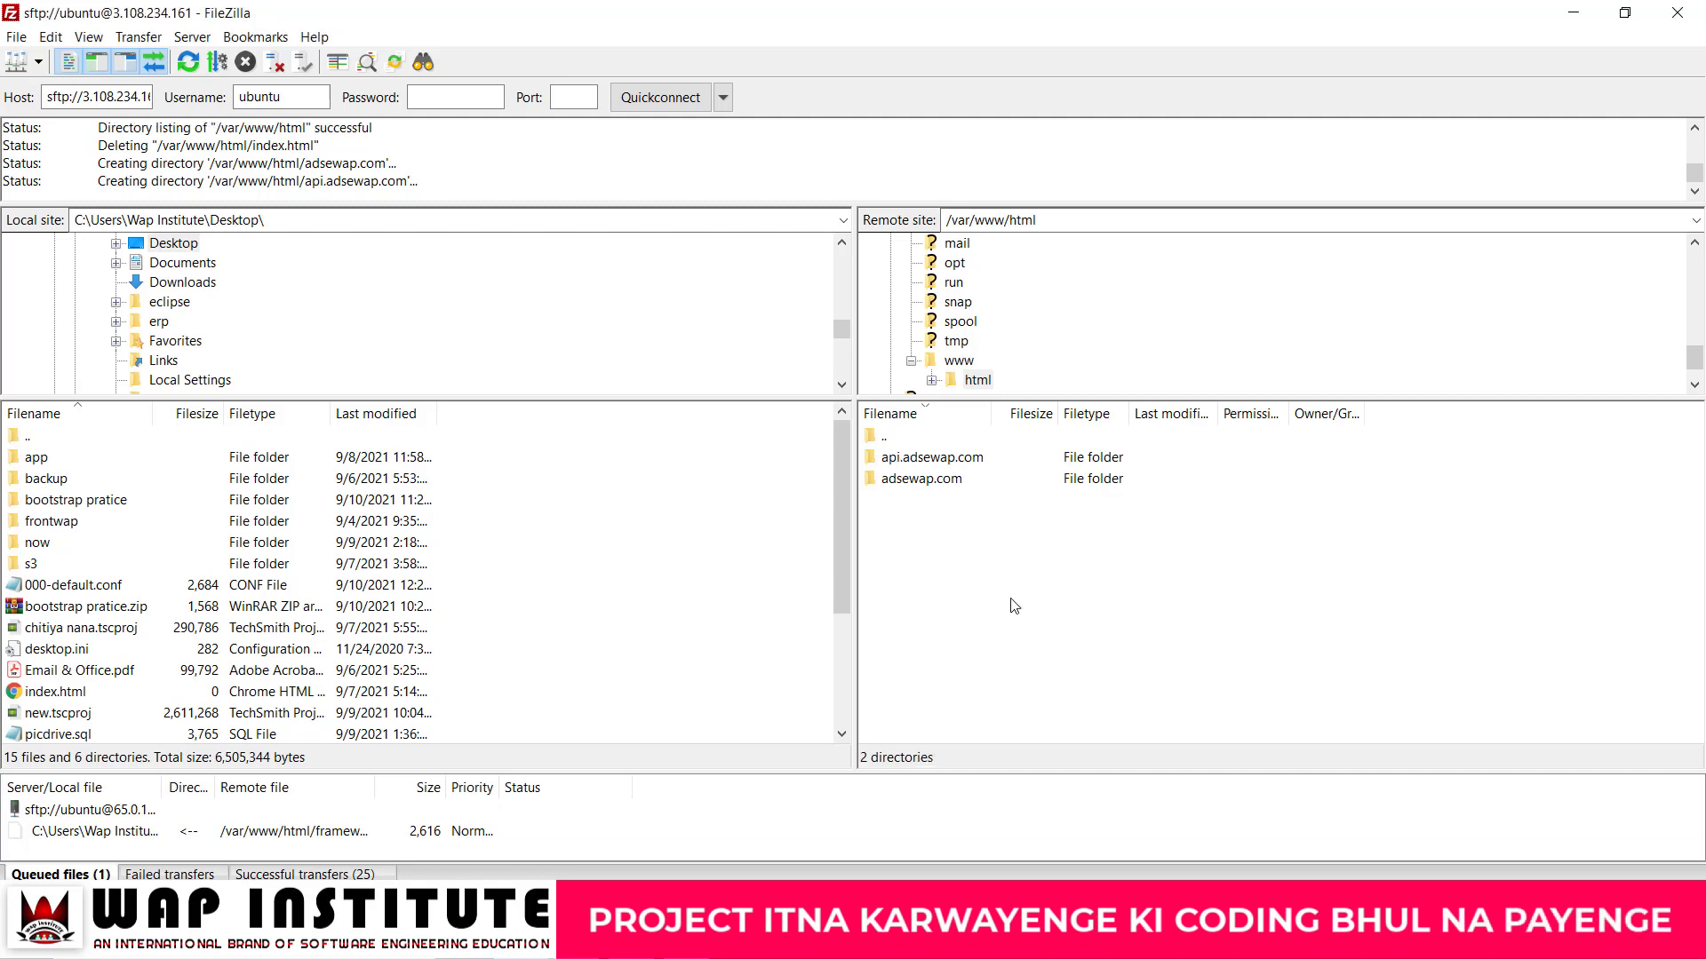
Step: Create a directory named wapinstitute.in inside the remote /var/www/html directory
{"action": "right_click", "coordinate": [924, 516]}
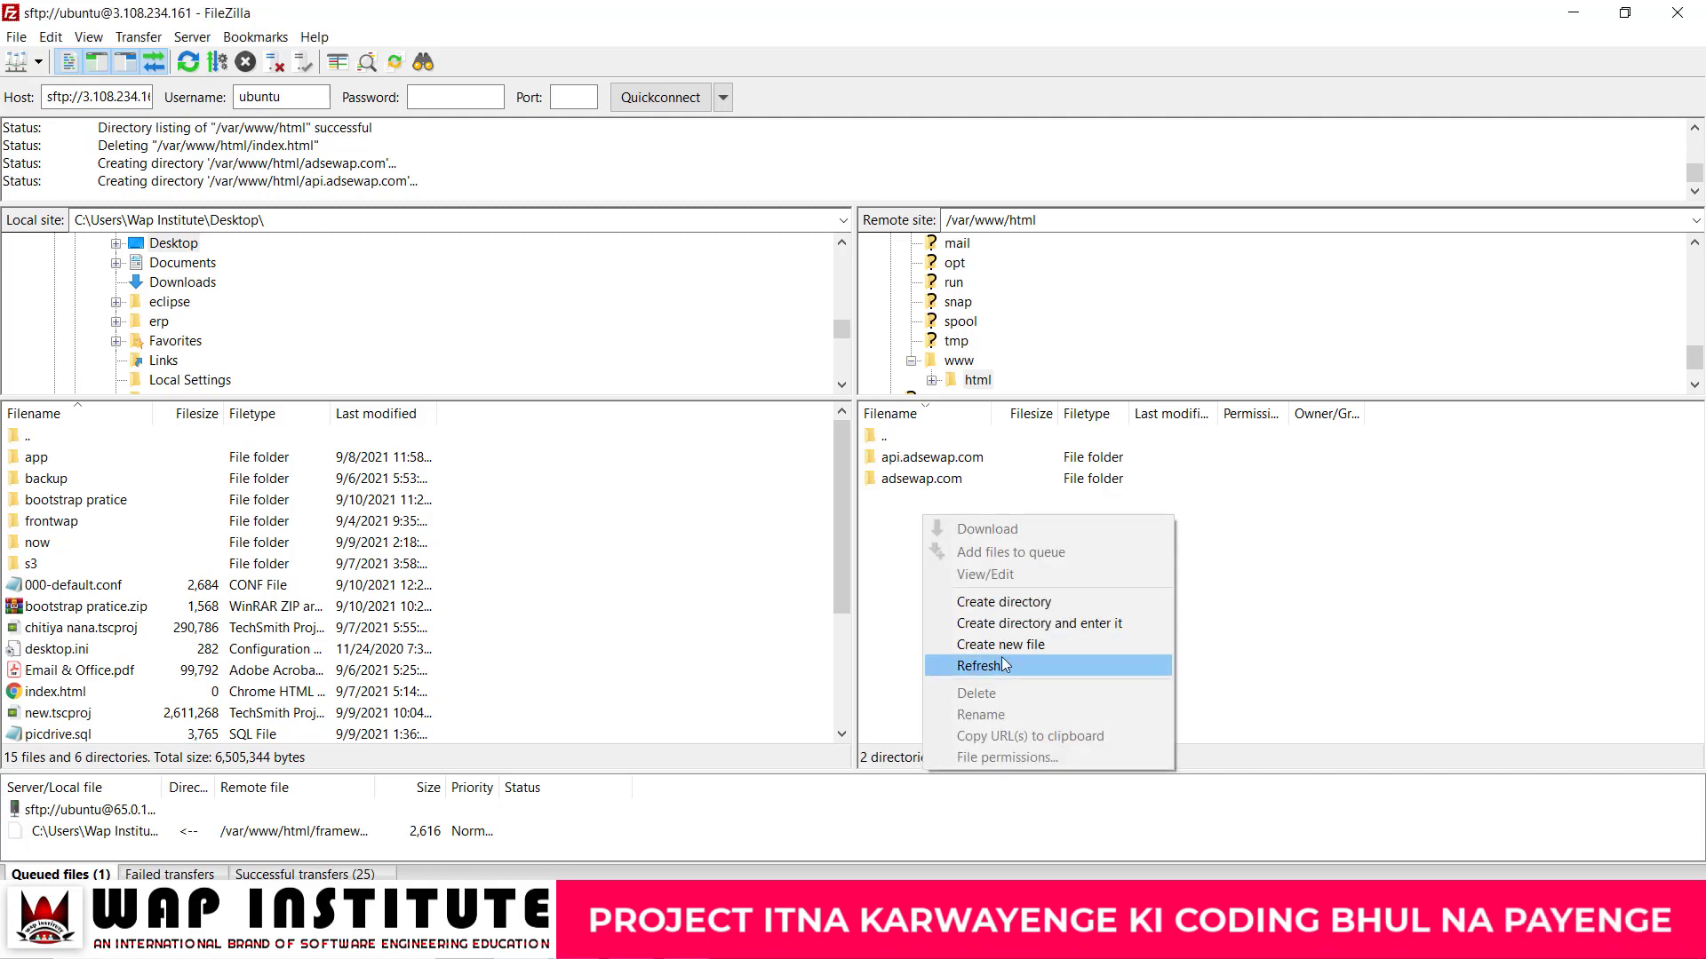
{"action": "left_click", "coordinate": [1017, 603]}
{"action": "type", "text": "wapinstitute.in"}
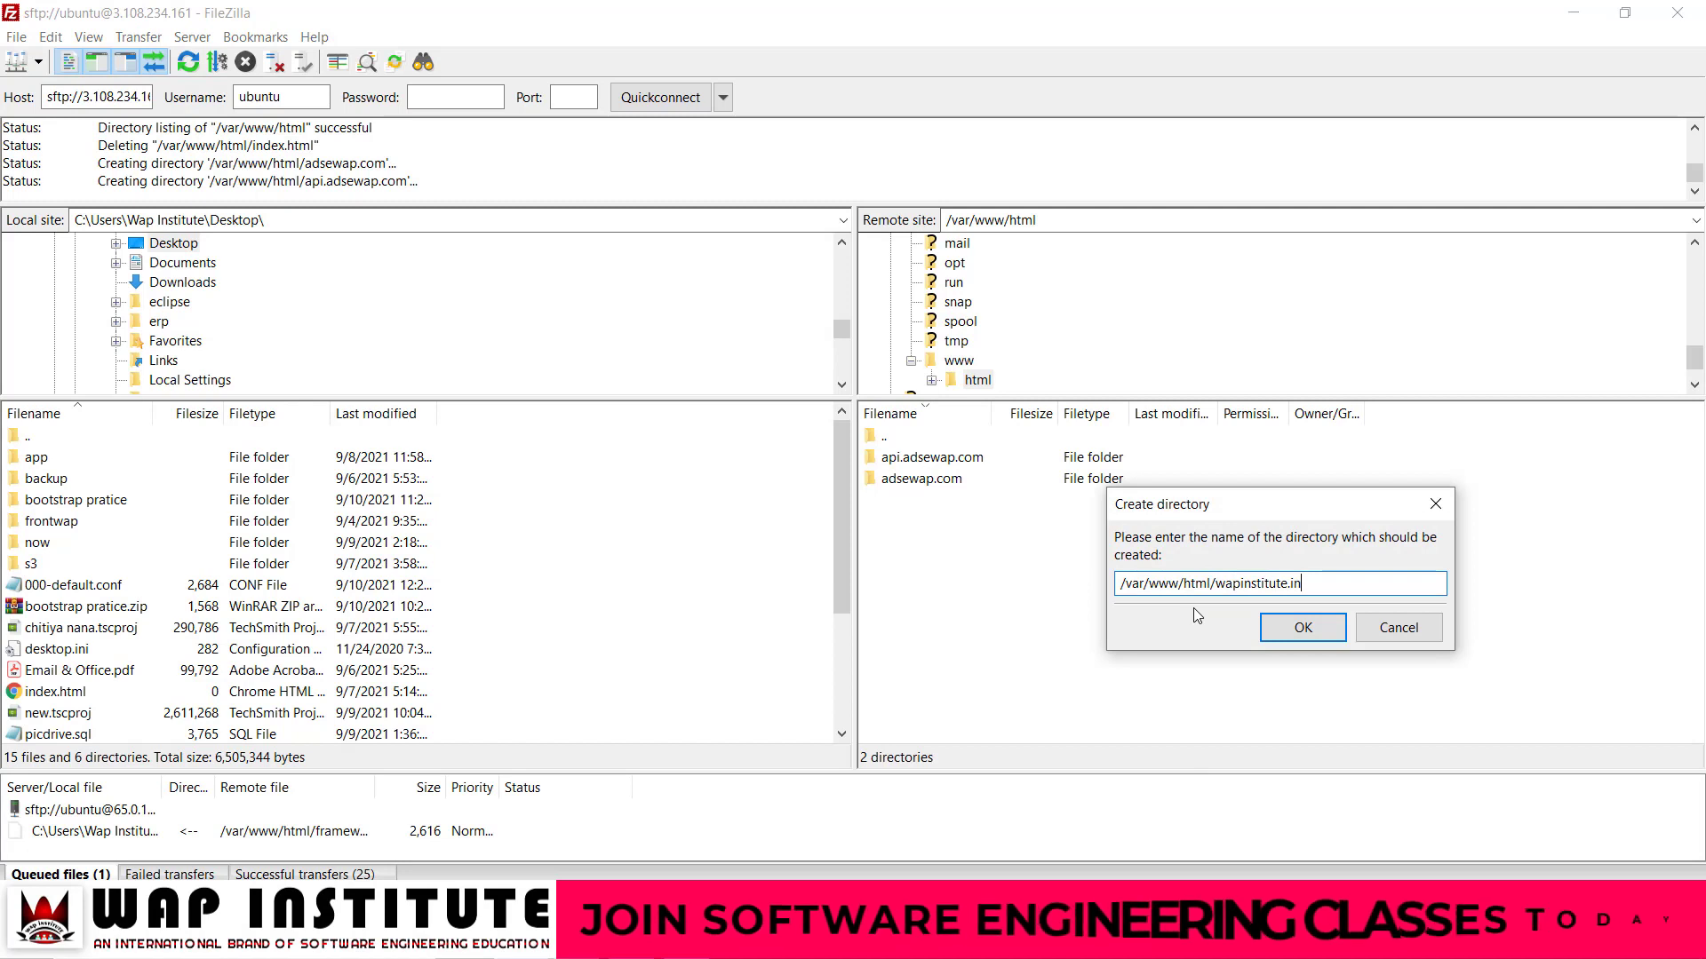
{"action": "left_click", "coordinate": [1300, 629]}
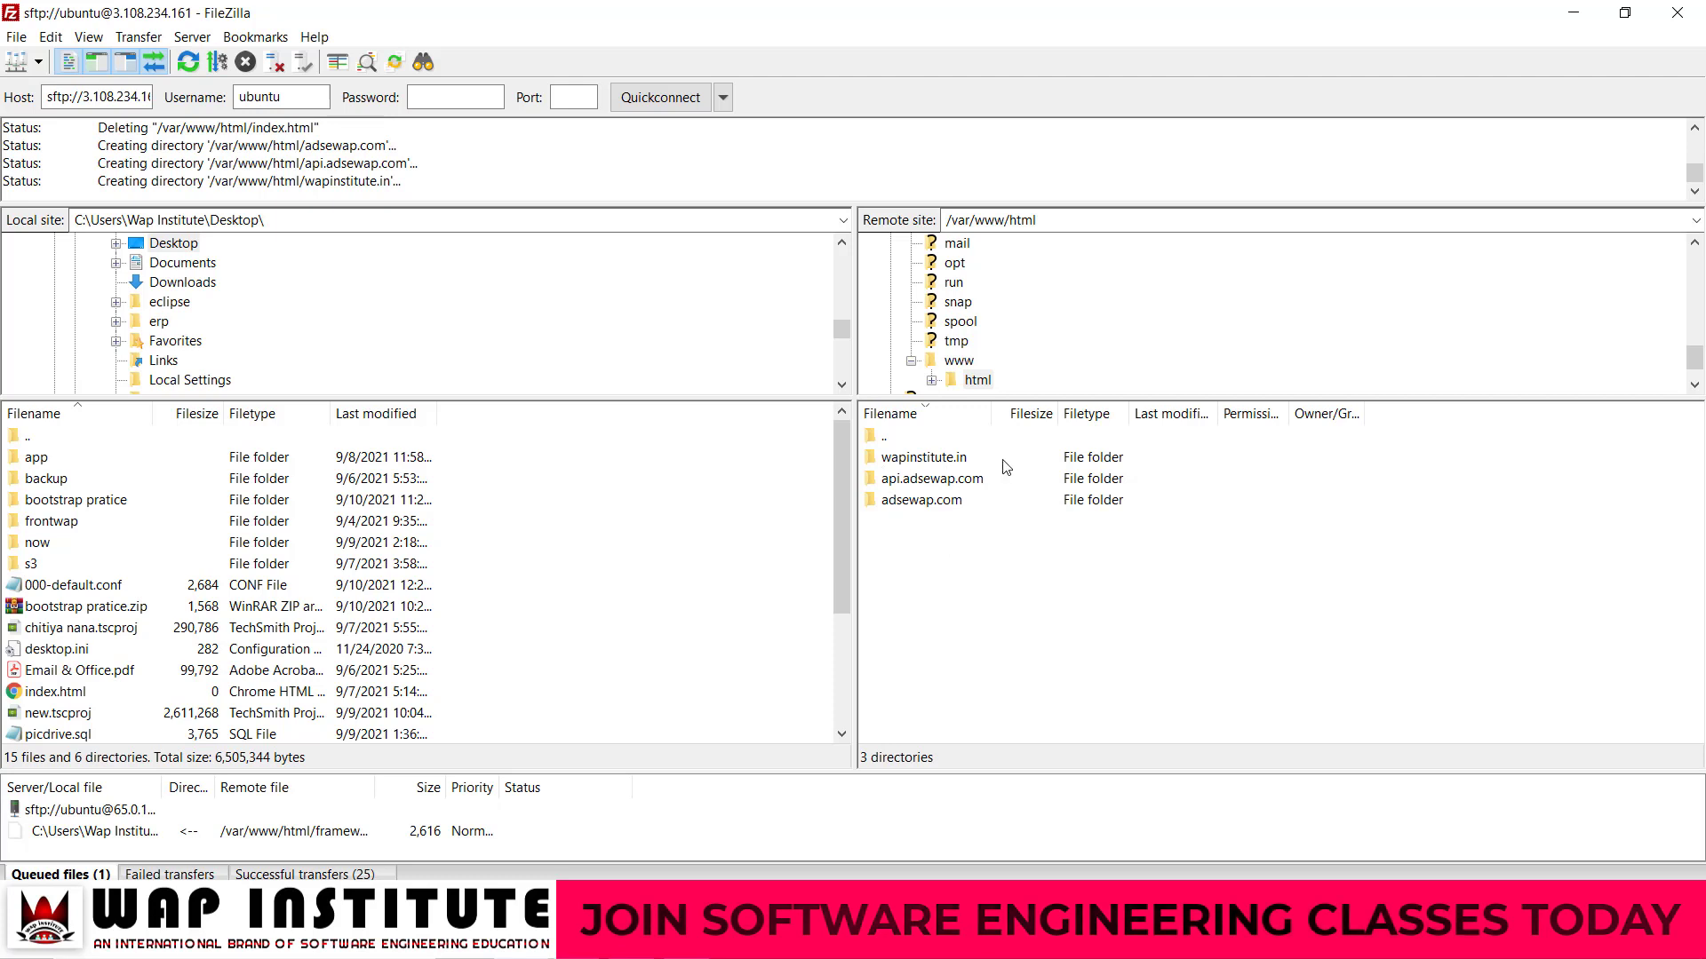
Step: Open the remote wapinstitute.in directory and create an empty file named index.html in it
{"action": "double_click", "coordinate": [877, 460]}
{"action": "right_click", "coordinate": [920, 517]}
{"action": "left_click", "coordinate": [942, 494]}
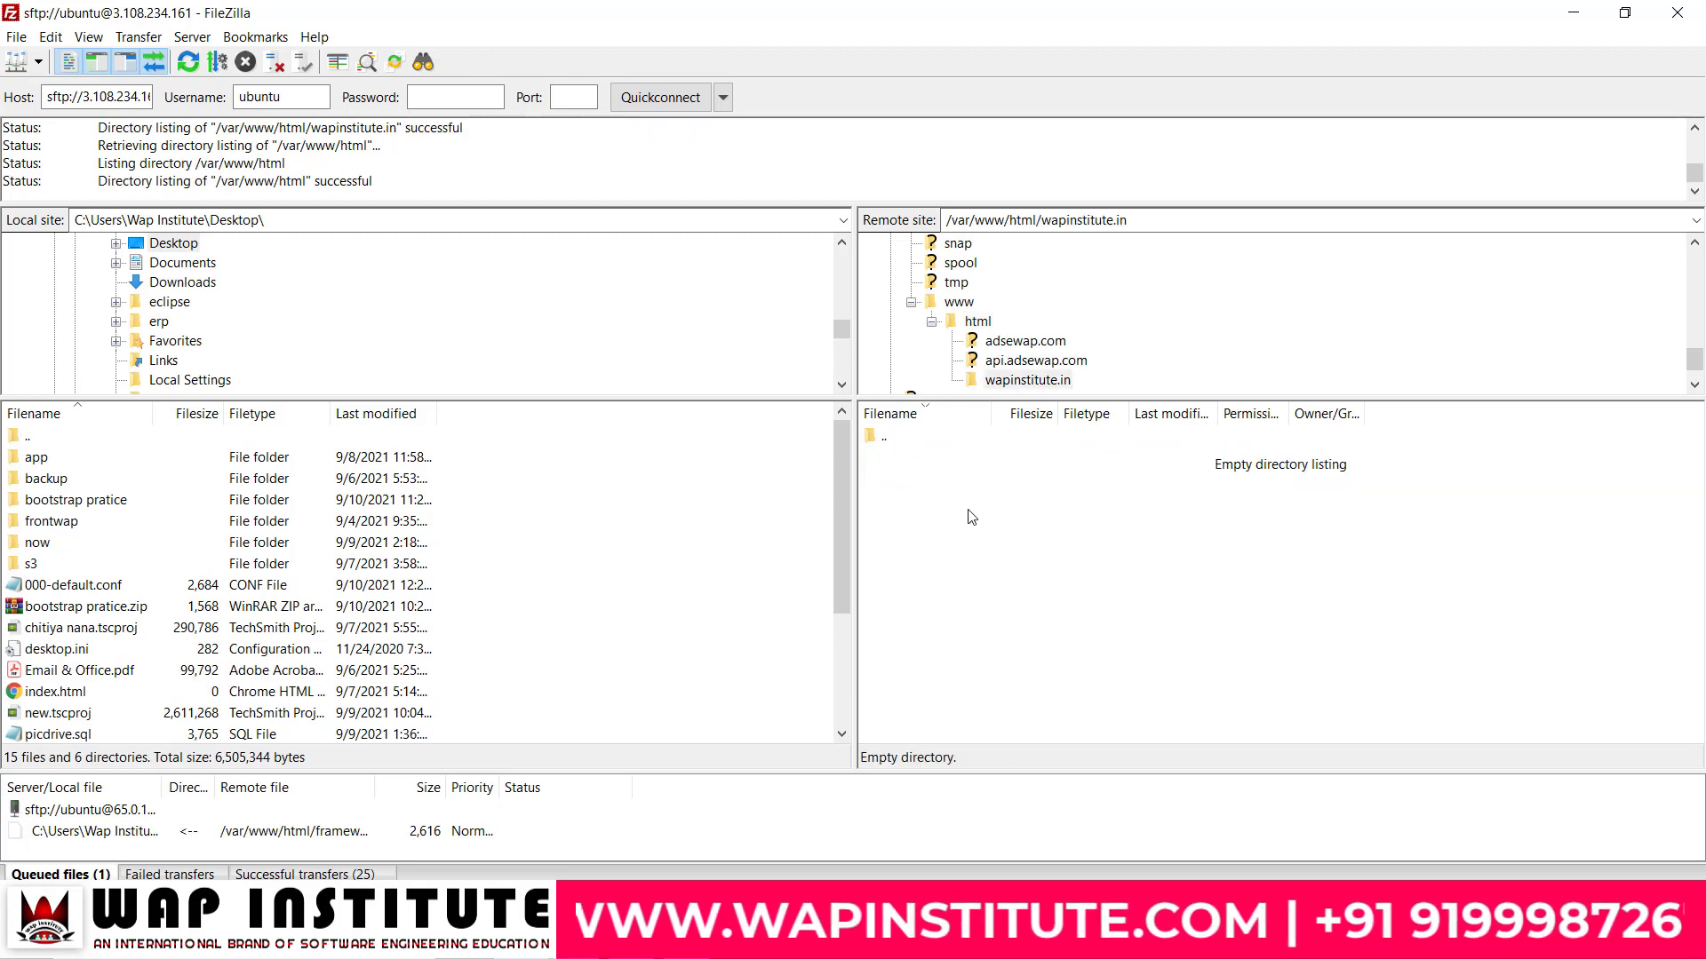
{"action": "right_click", "coordinate": [963, 544]}
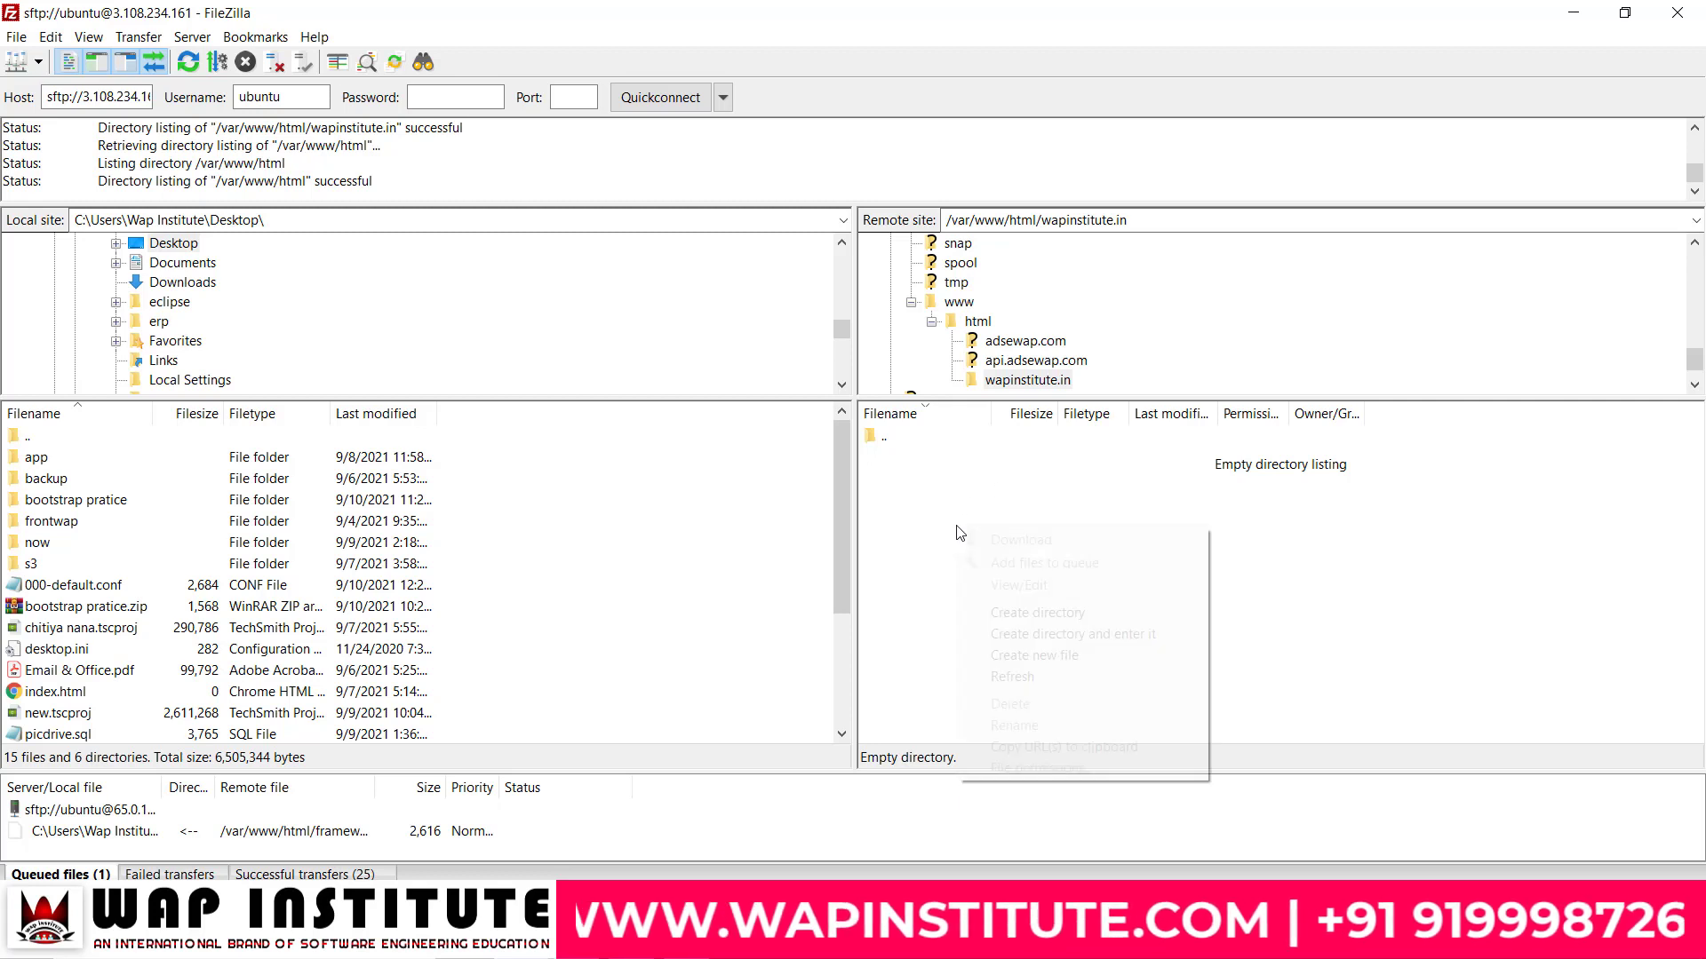
{"action": "left_click", "coordinate": [1052, 655]}
{"action": "type", "text": "index.html"}
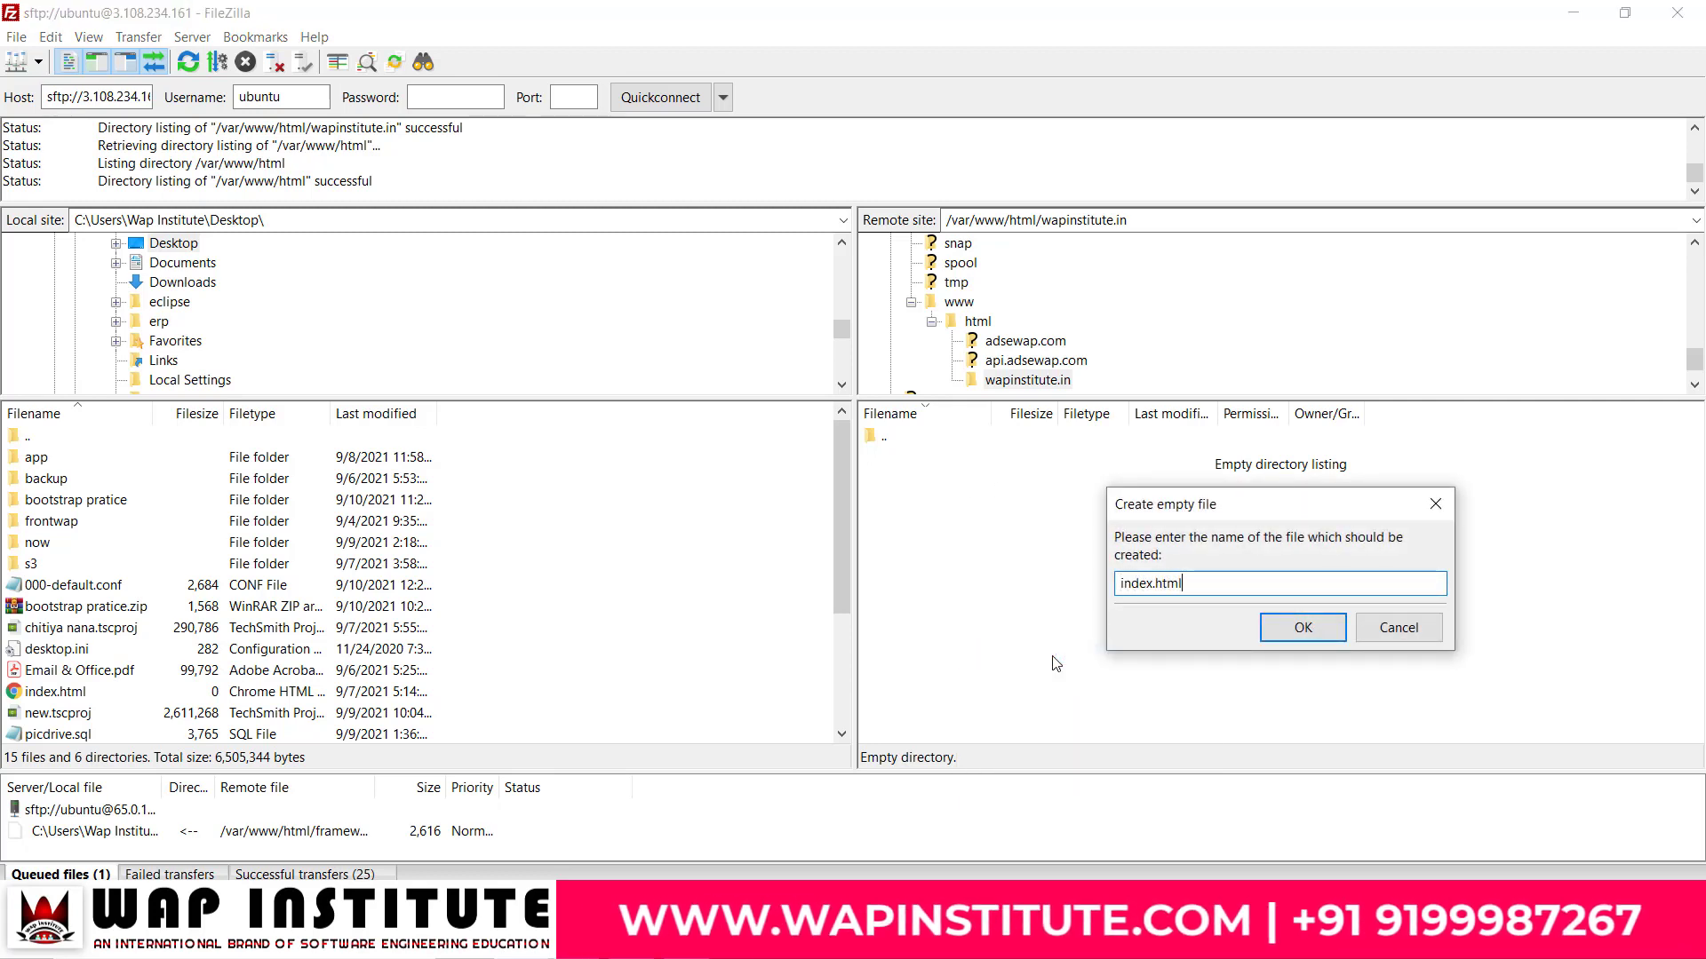
{"action": "key", "text": "Return"}
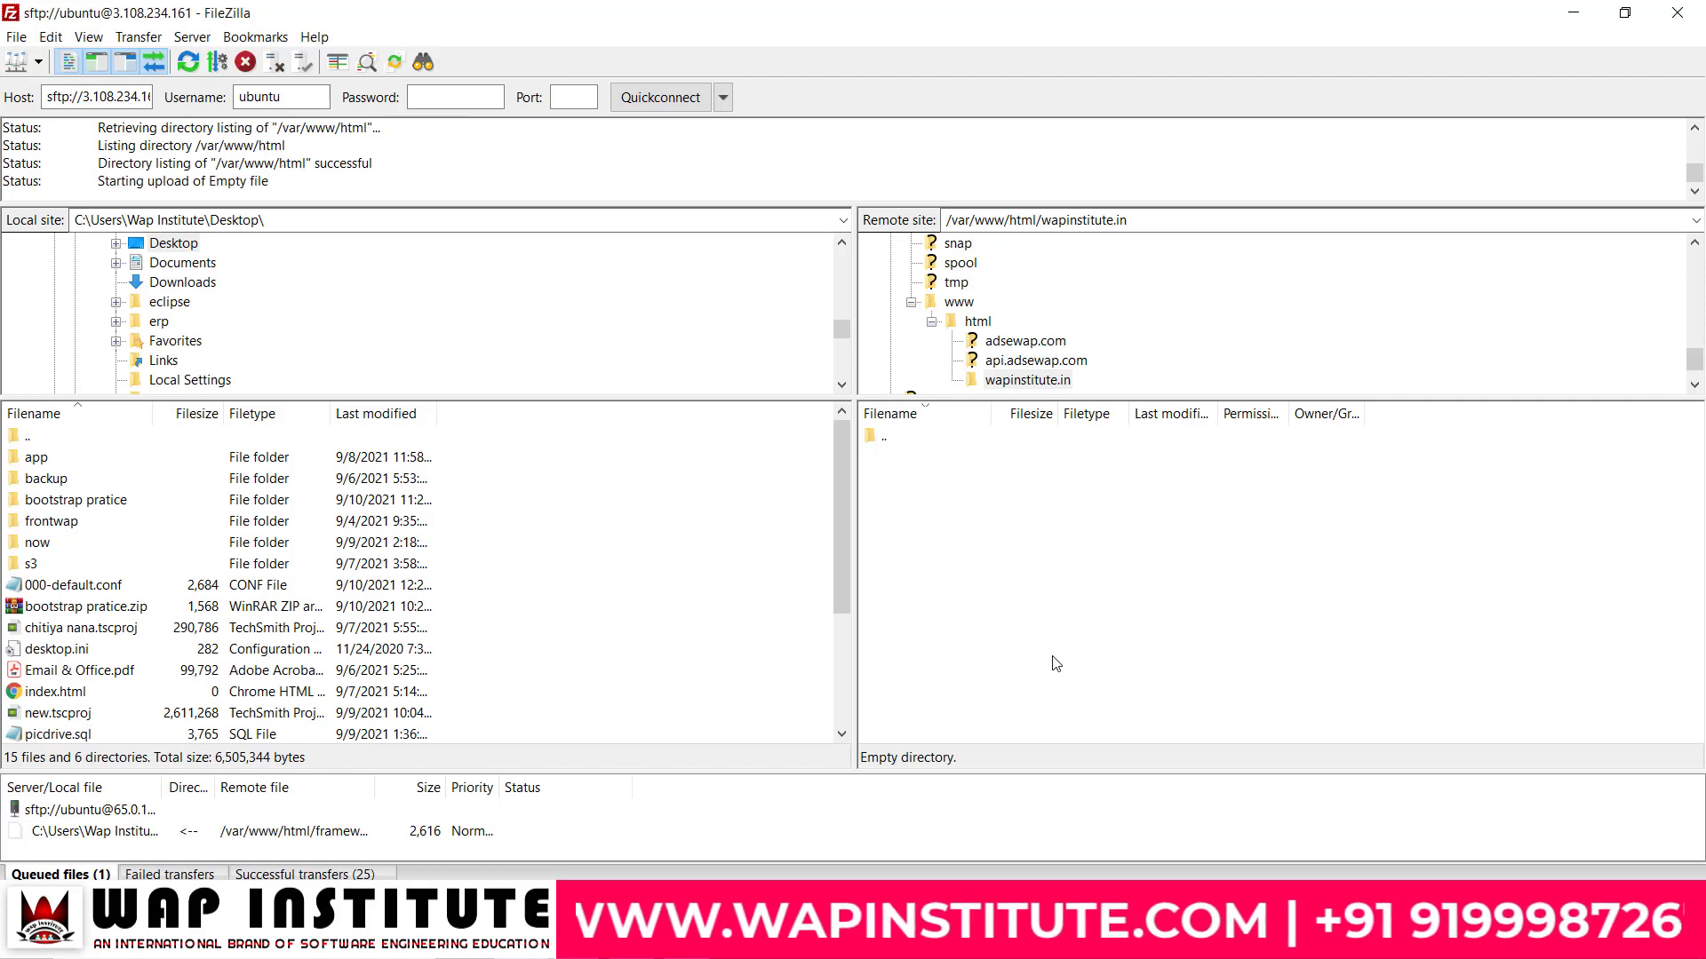
Step: Open the remote wapinstitute.in/index.html for editing and write the heading <h1>Welcome wapinstitute.in</h1> in it
{"action": "right_click", "coordinate": [907, 461]}
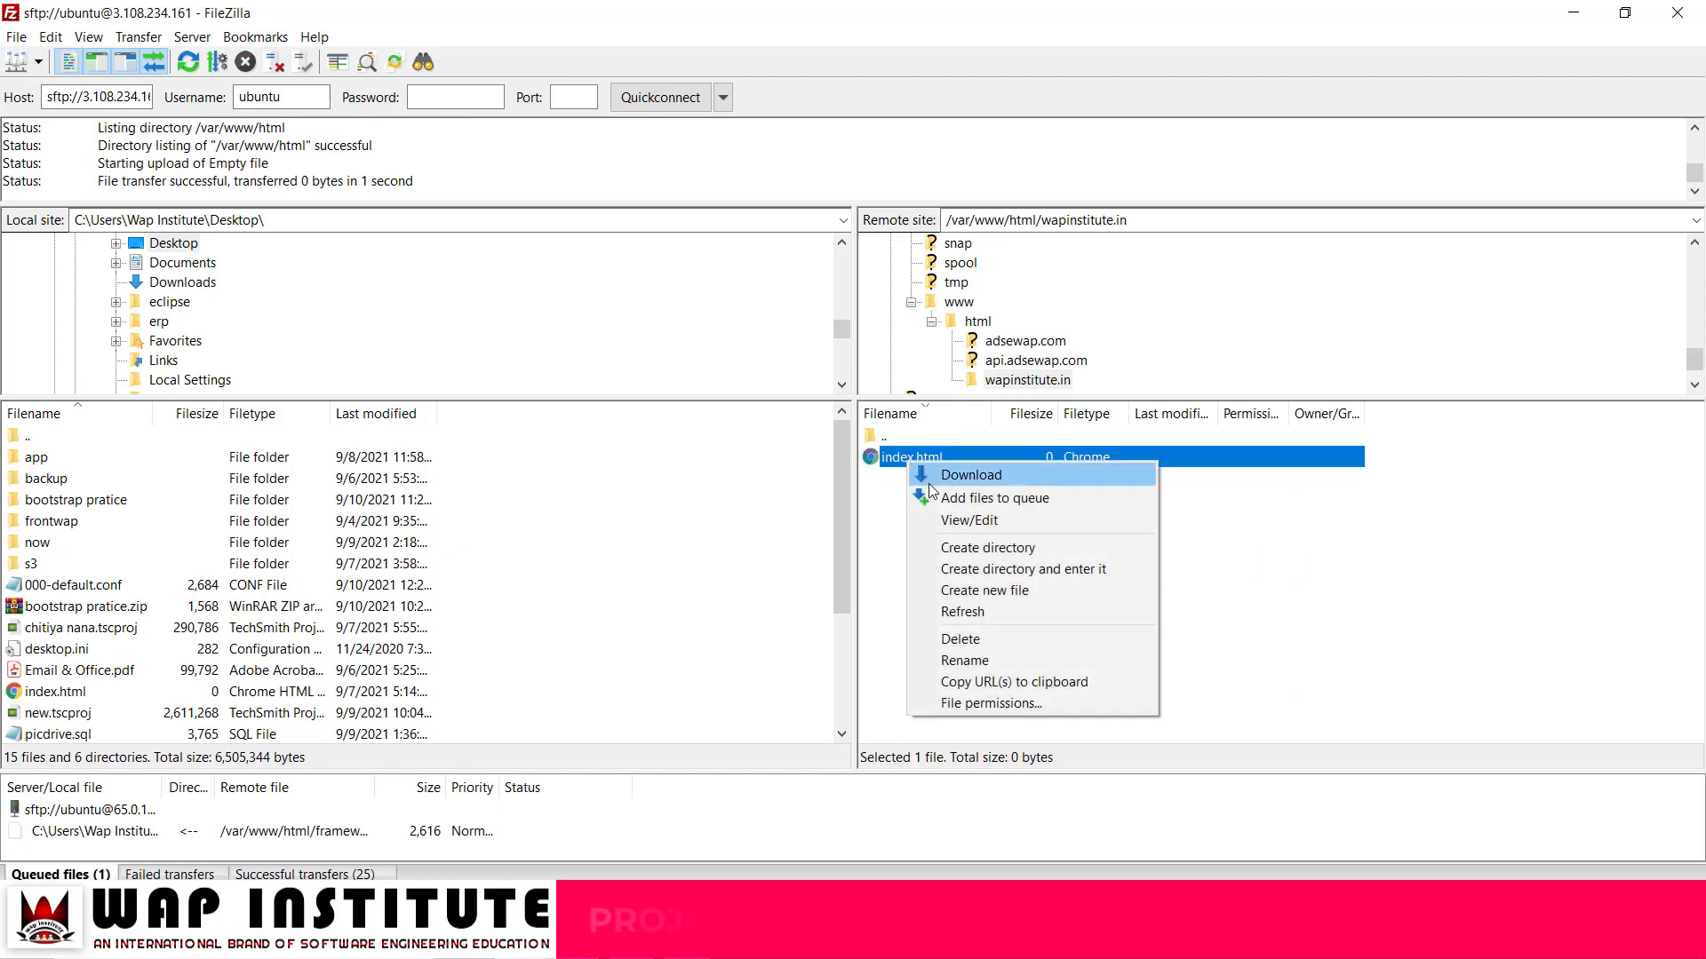
{"action": "left_click", "coordinate": [953, 520]}
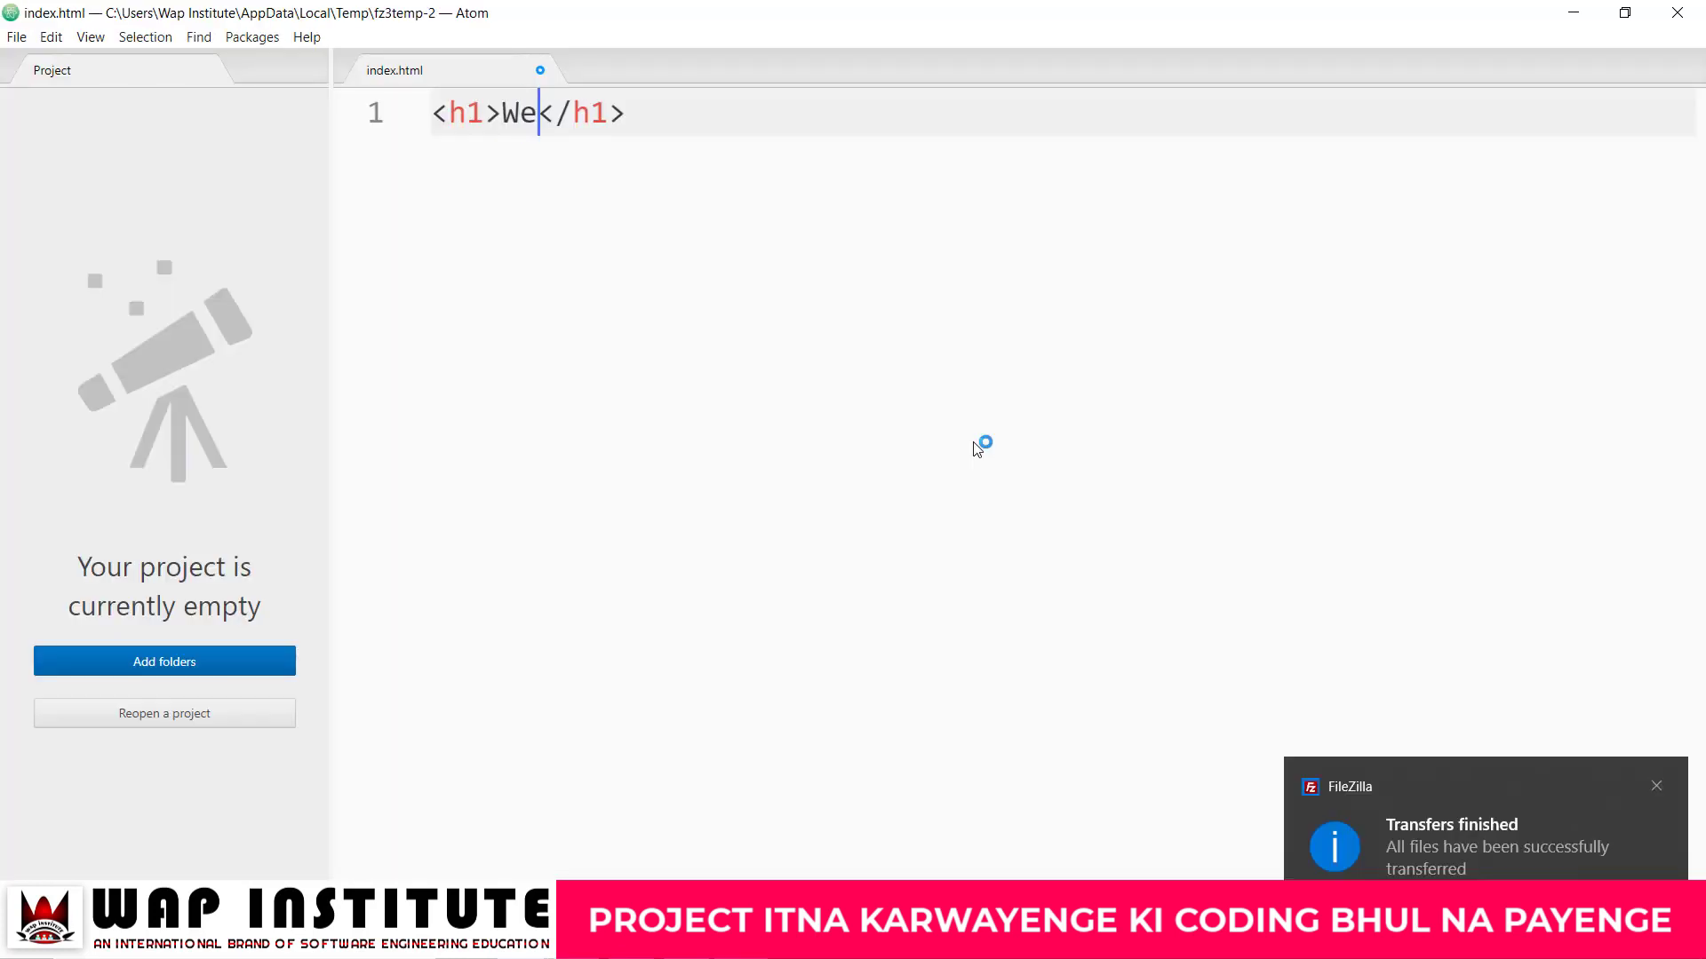
{"action": "type", "text": "lcome "}
{"action": "type", "text": "ww"}
{"action": "key", "text": "BackSpace"}
{"action": "key", "text": "BackSpace"}
{"action": "type", "text": "wapinstitute"}
{"action": "type", "text": ".in"}
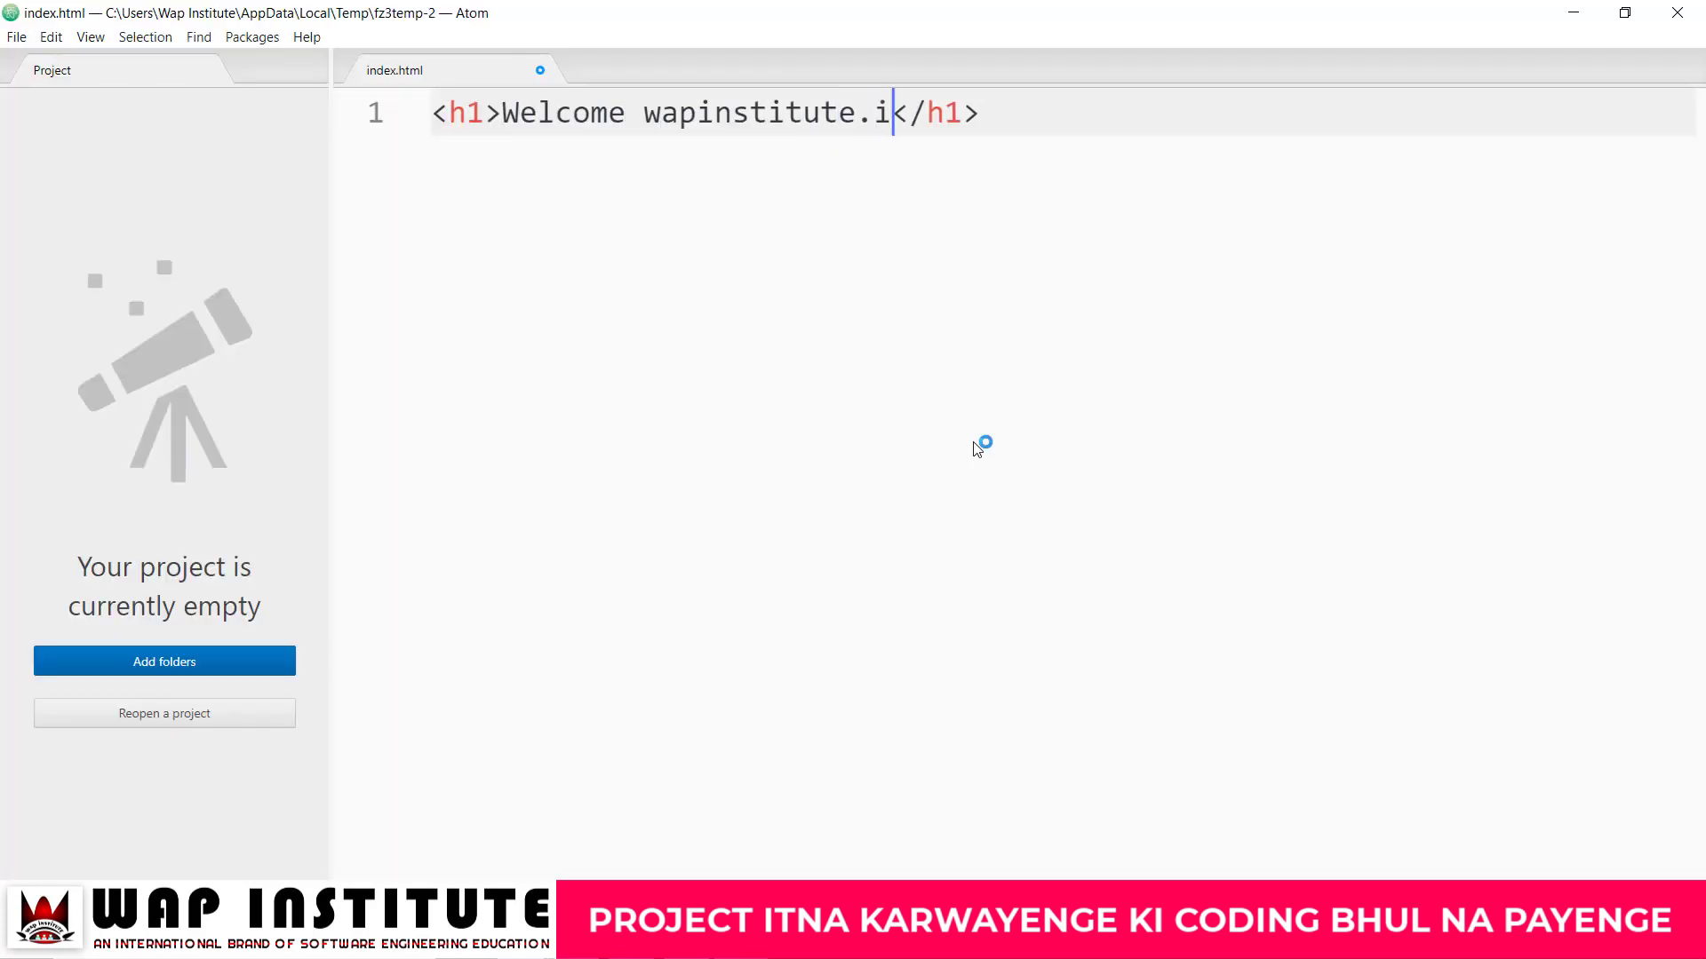
{"action": "key", "text": "ctrl+a"}
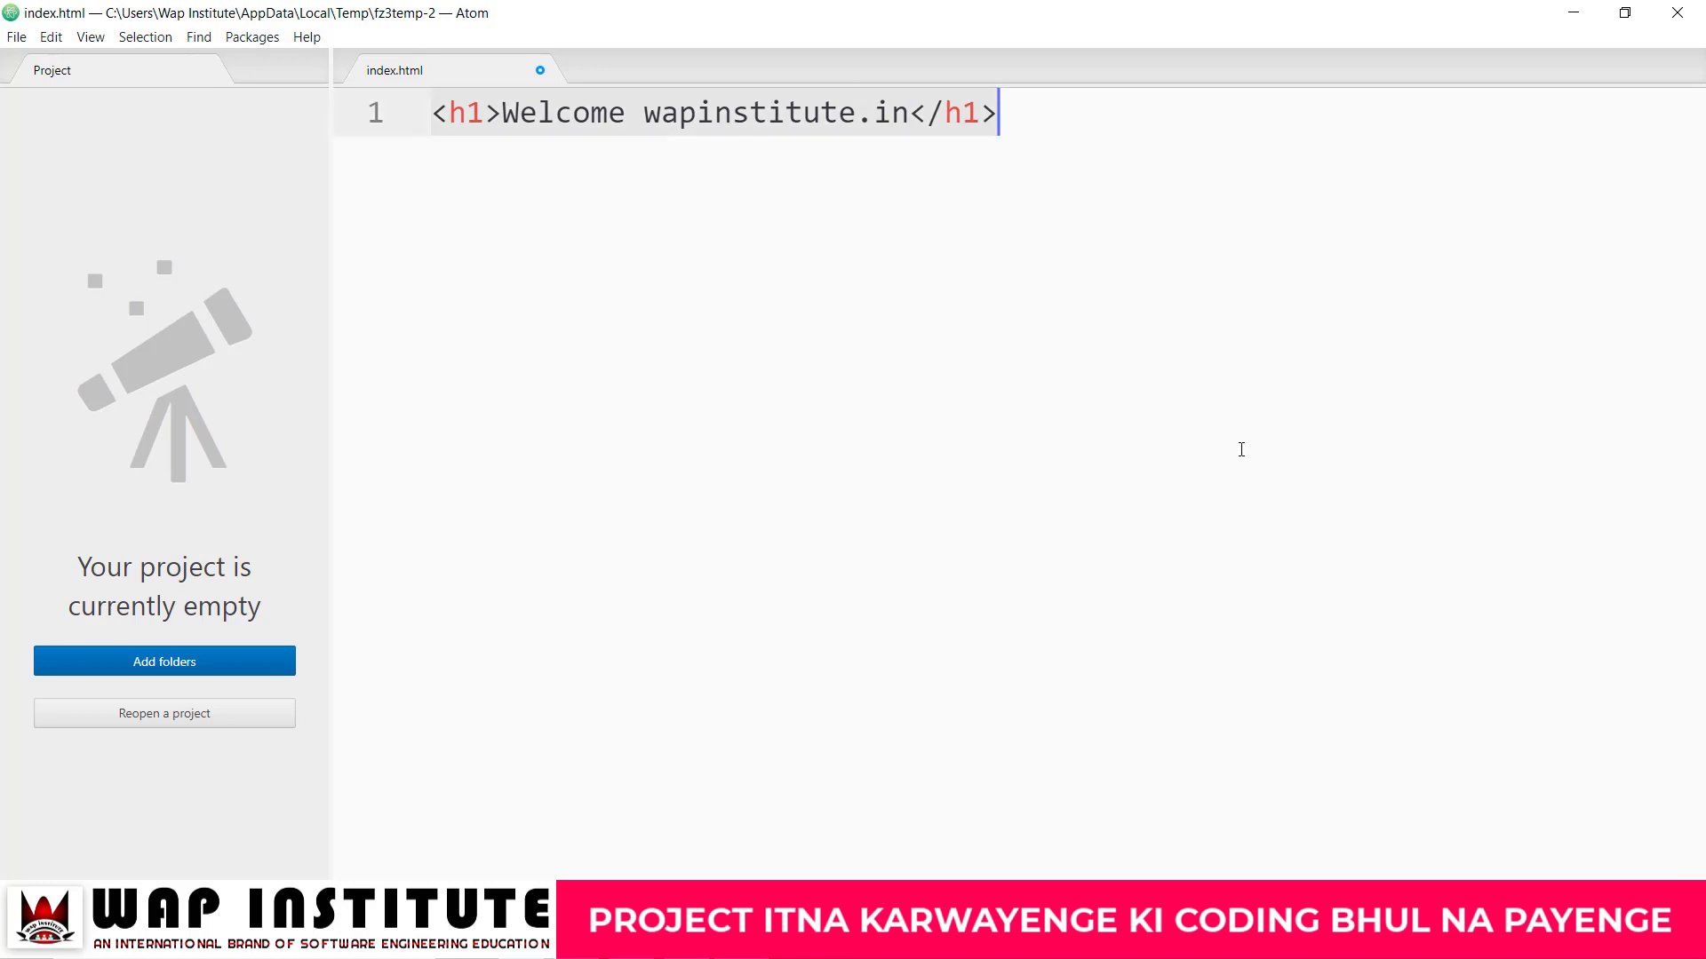
Step: Save the wapinstitute.in index page and upload it back to the server, finishing editing and deleting the local file
{"action": "key", "text": "ctrl+s"}
{"action": "key", "text": "alt+Tab"}
{"action": "left_click", "coordinate": [829, 515]}
{"action": "left_click", "coordinate": [836, 554]}
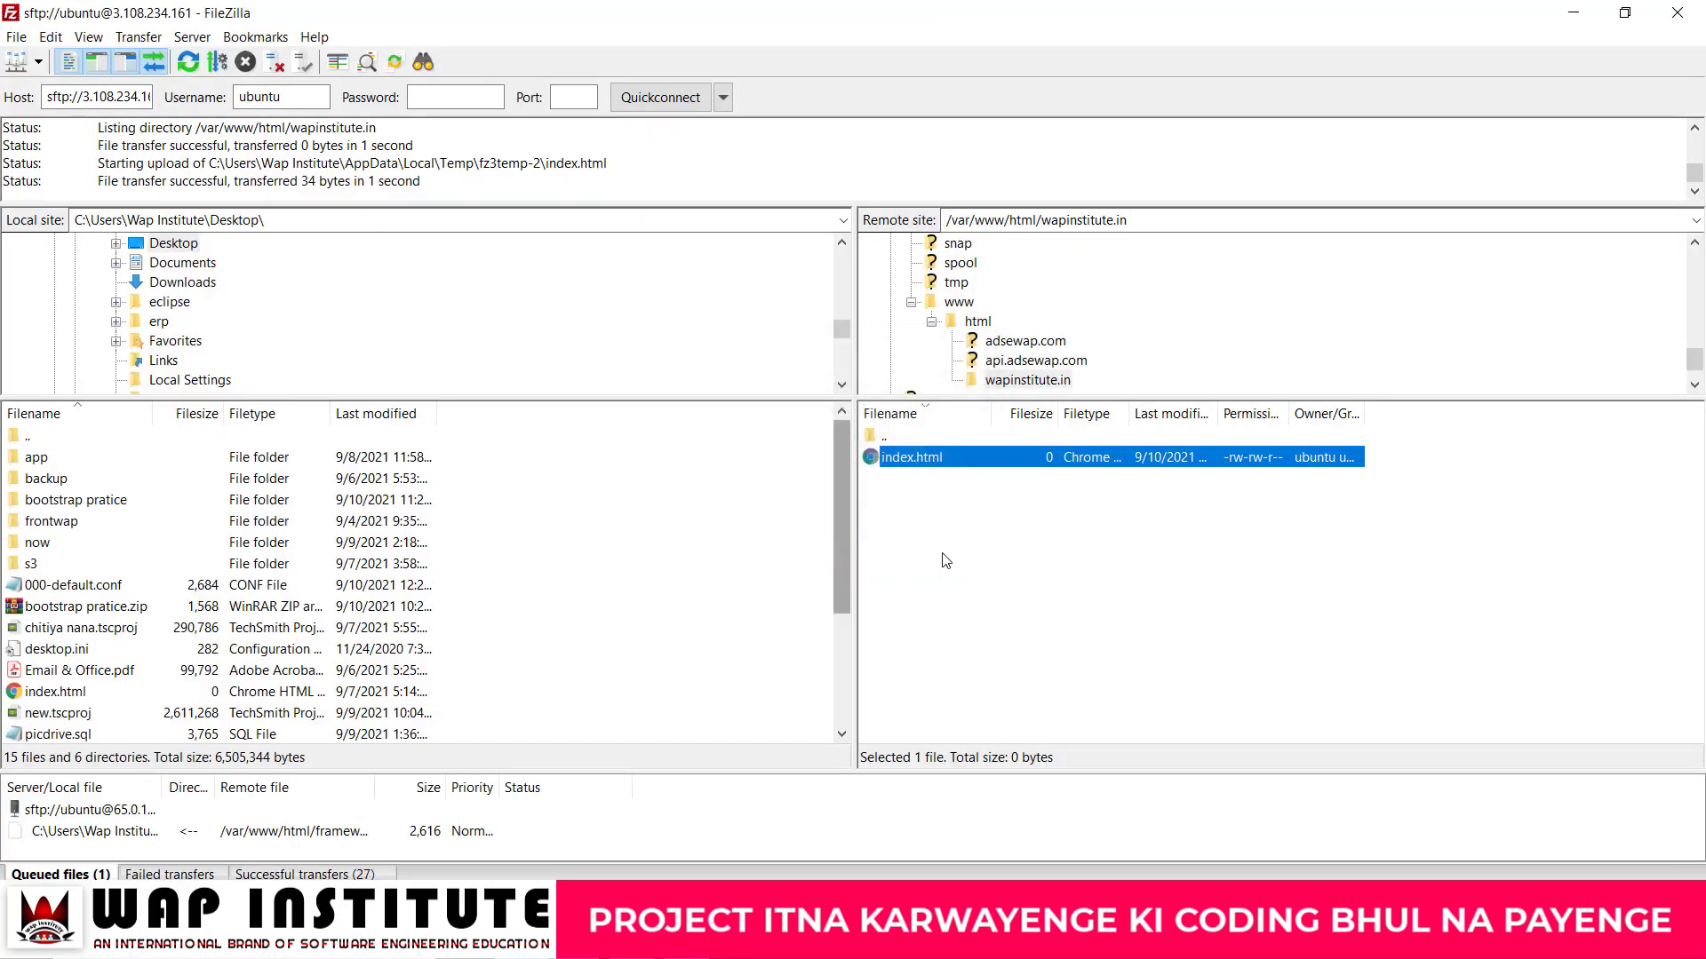
Step: Open the remote api.adsewap.com directory and create an empty file named index.html in it
{"action": "double_click", "coordinate": [867, 434]}
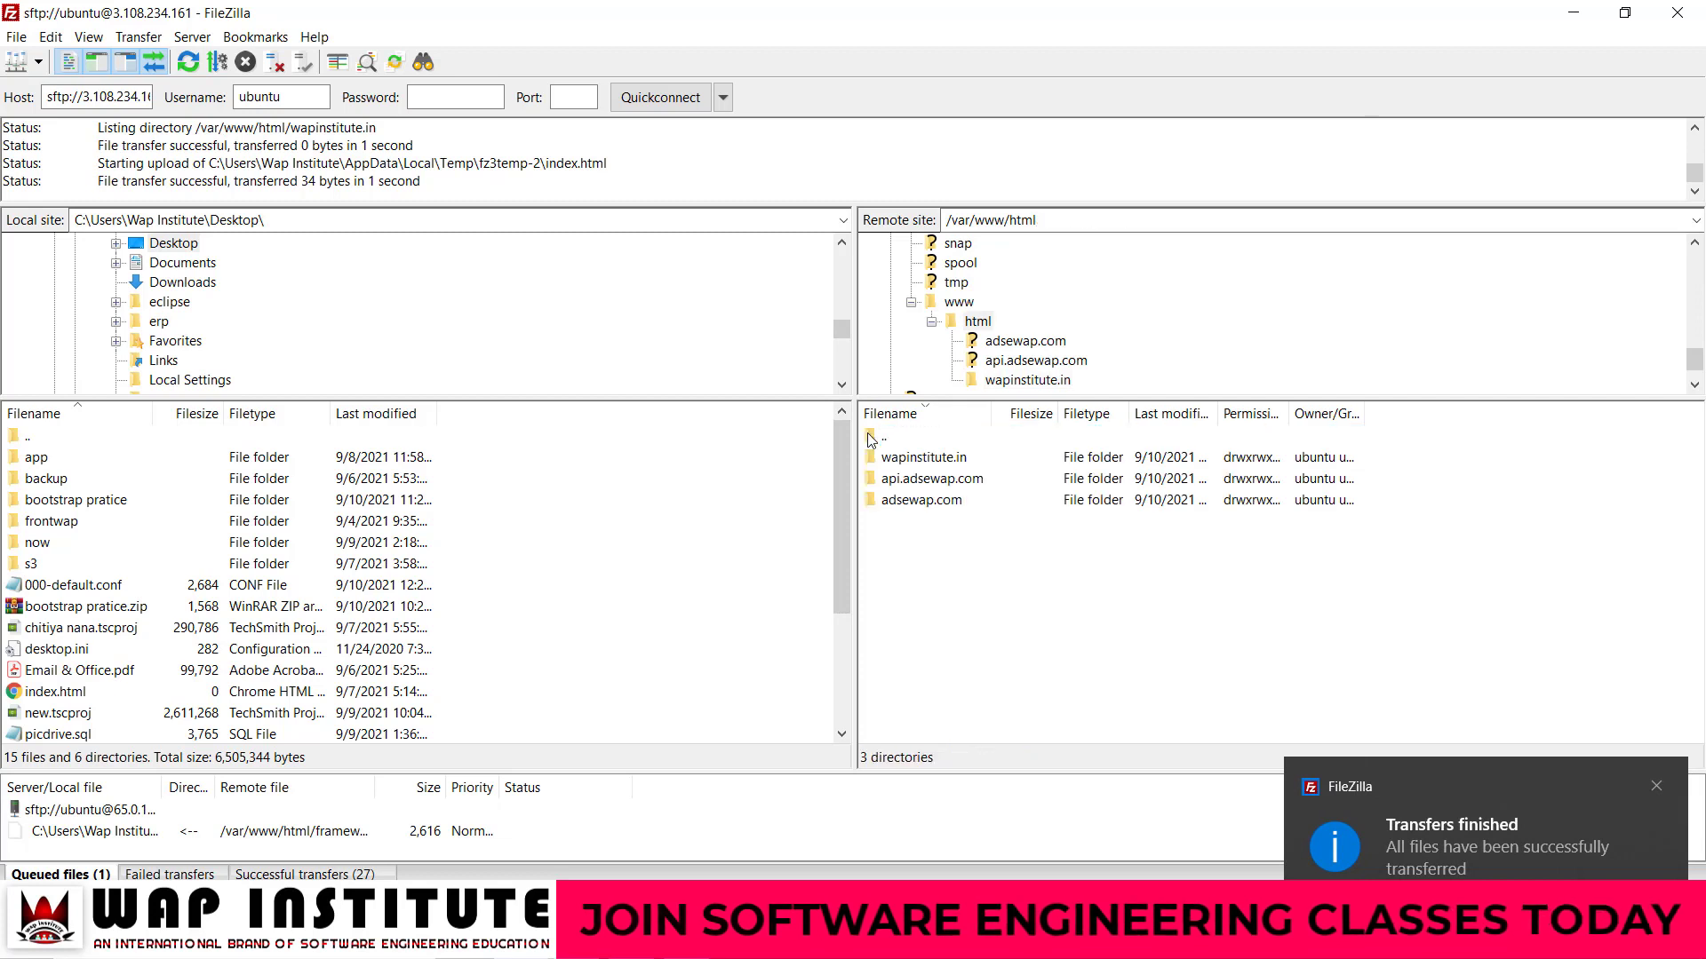
{"action": "double_click", "coordinate": [878, 482]}
{"action": "right_click", "coordinate": [912, 484]}
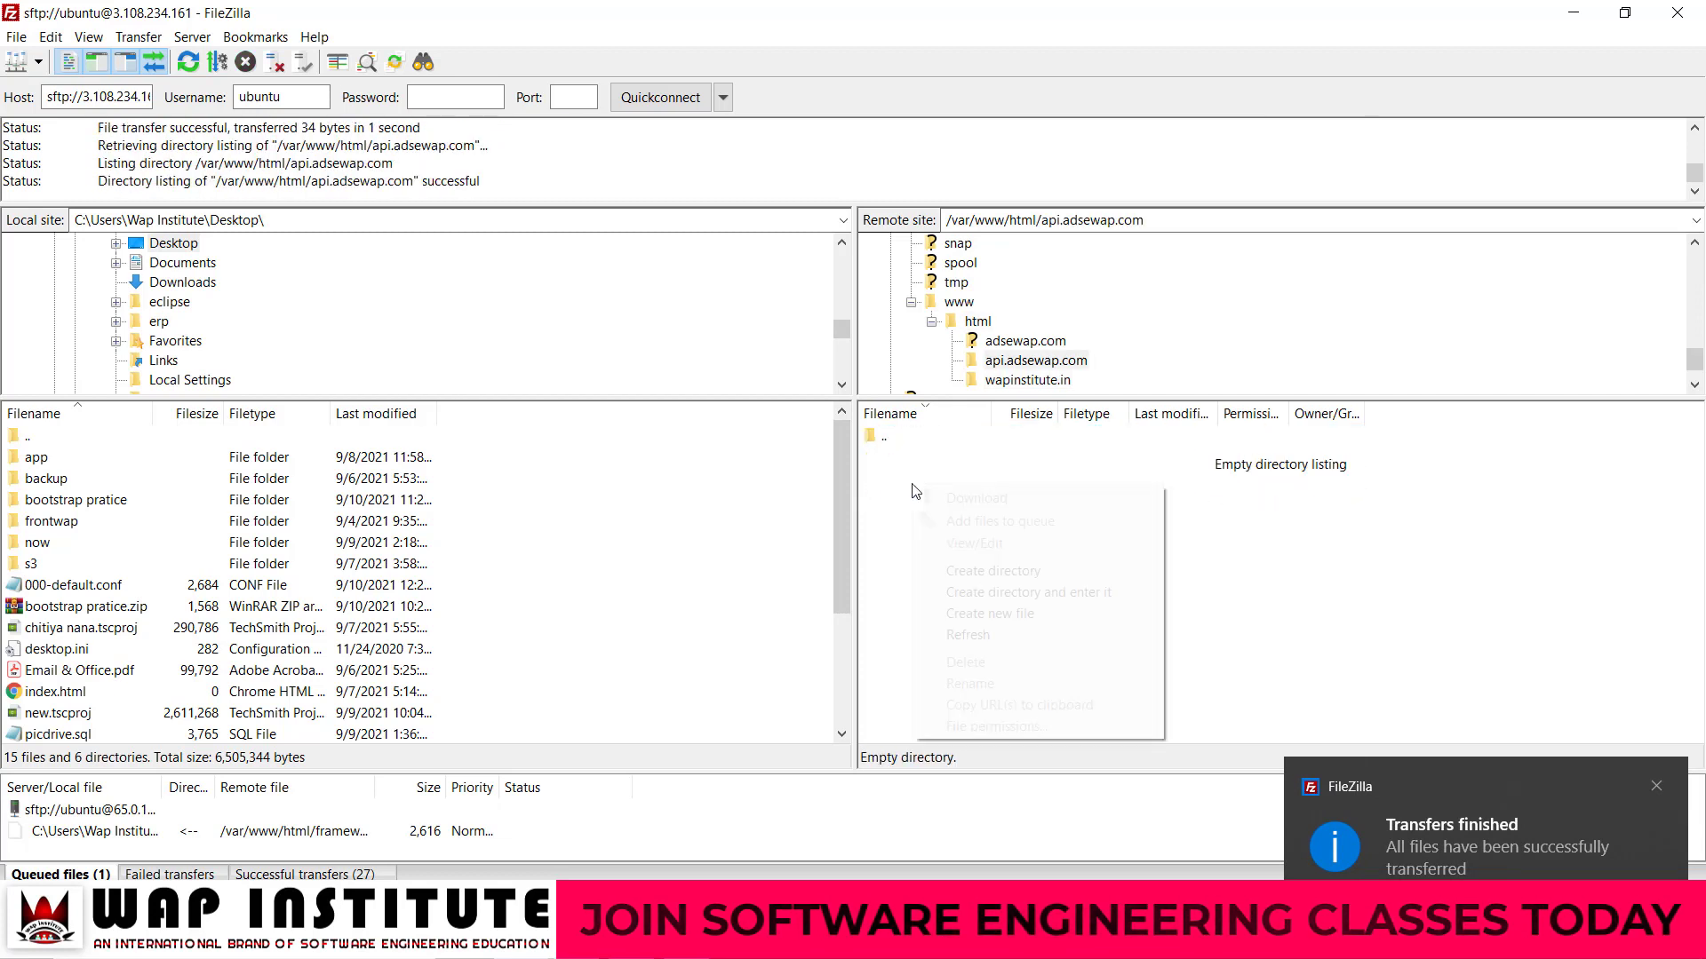
{"action": "left_click", "coordinate": [999, 622]}
{"action": "type", "text": "index.html"}
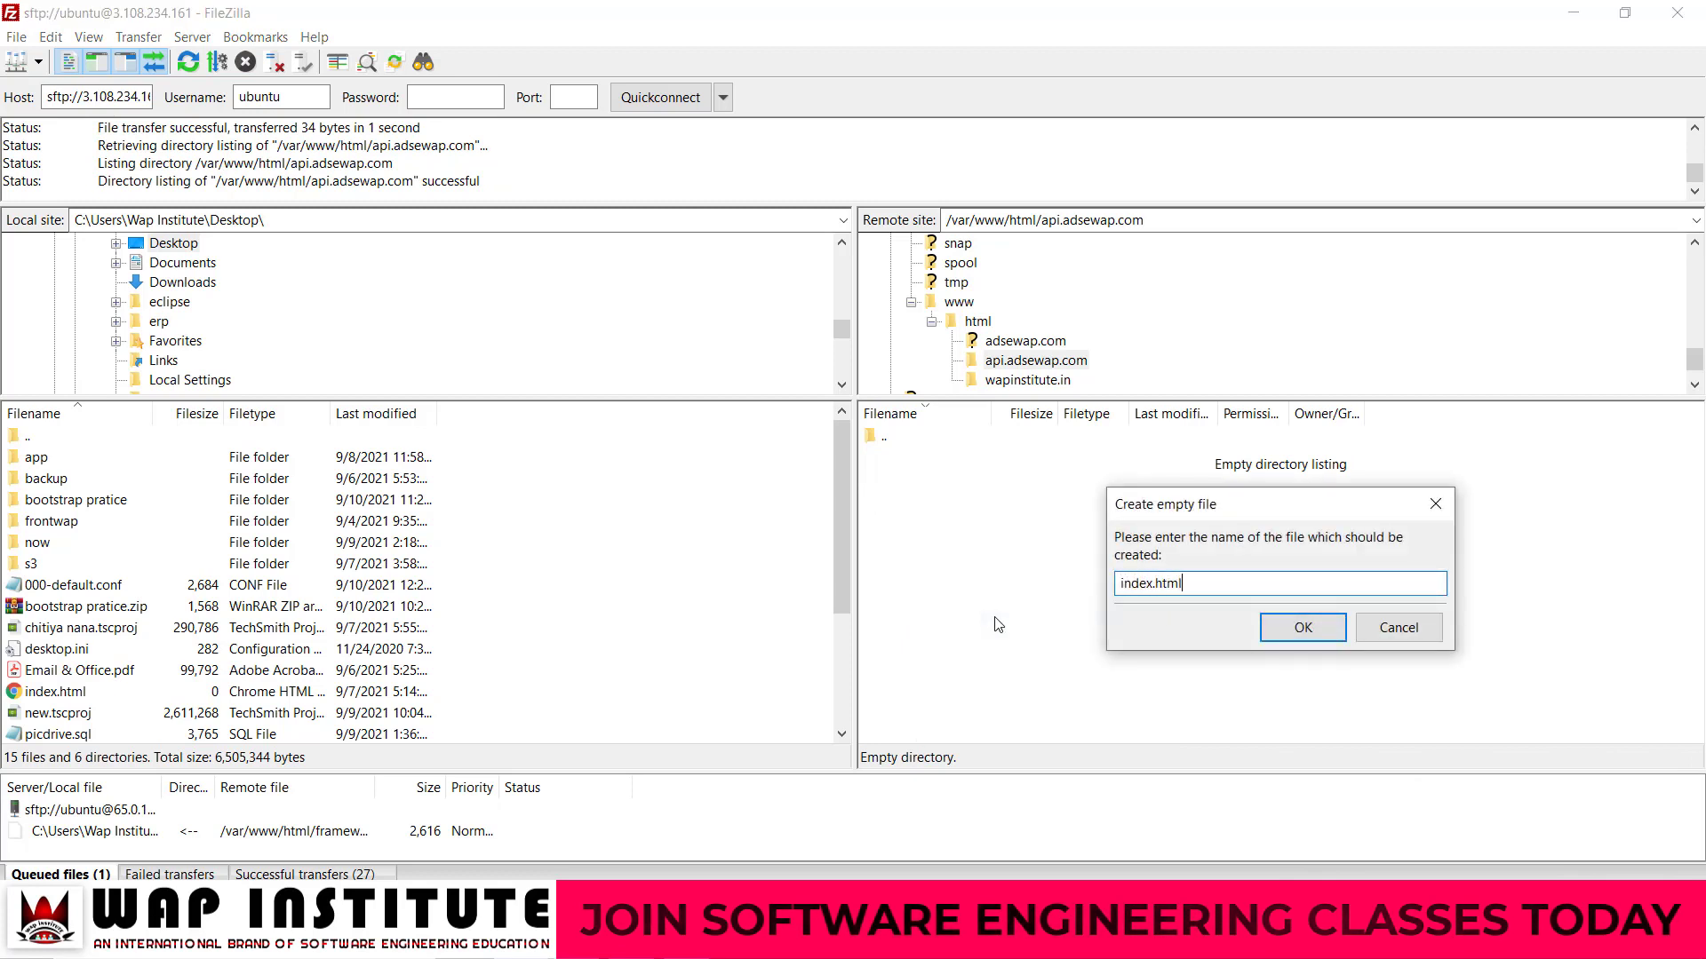
{"action": "key", "text": "Return"}
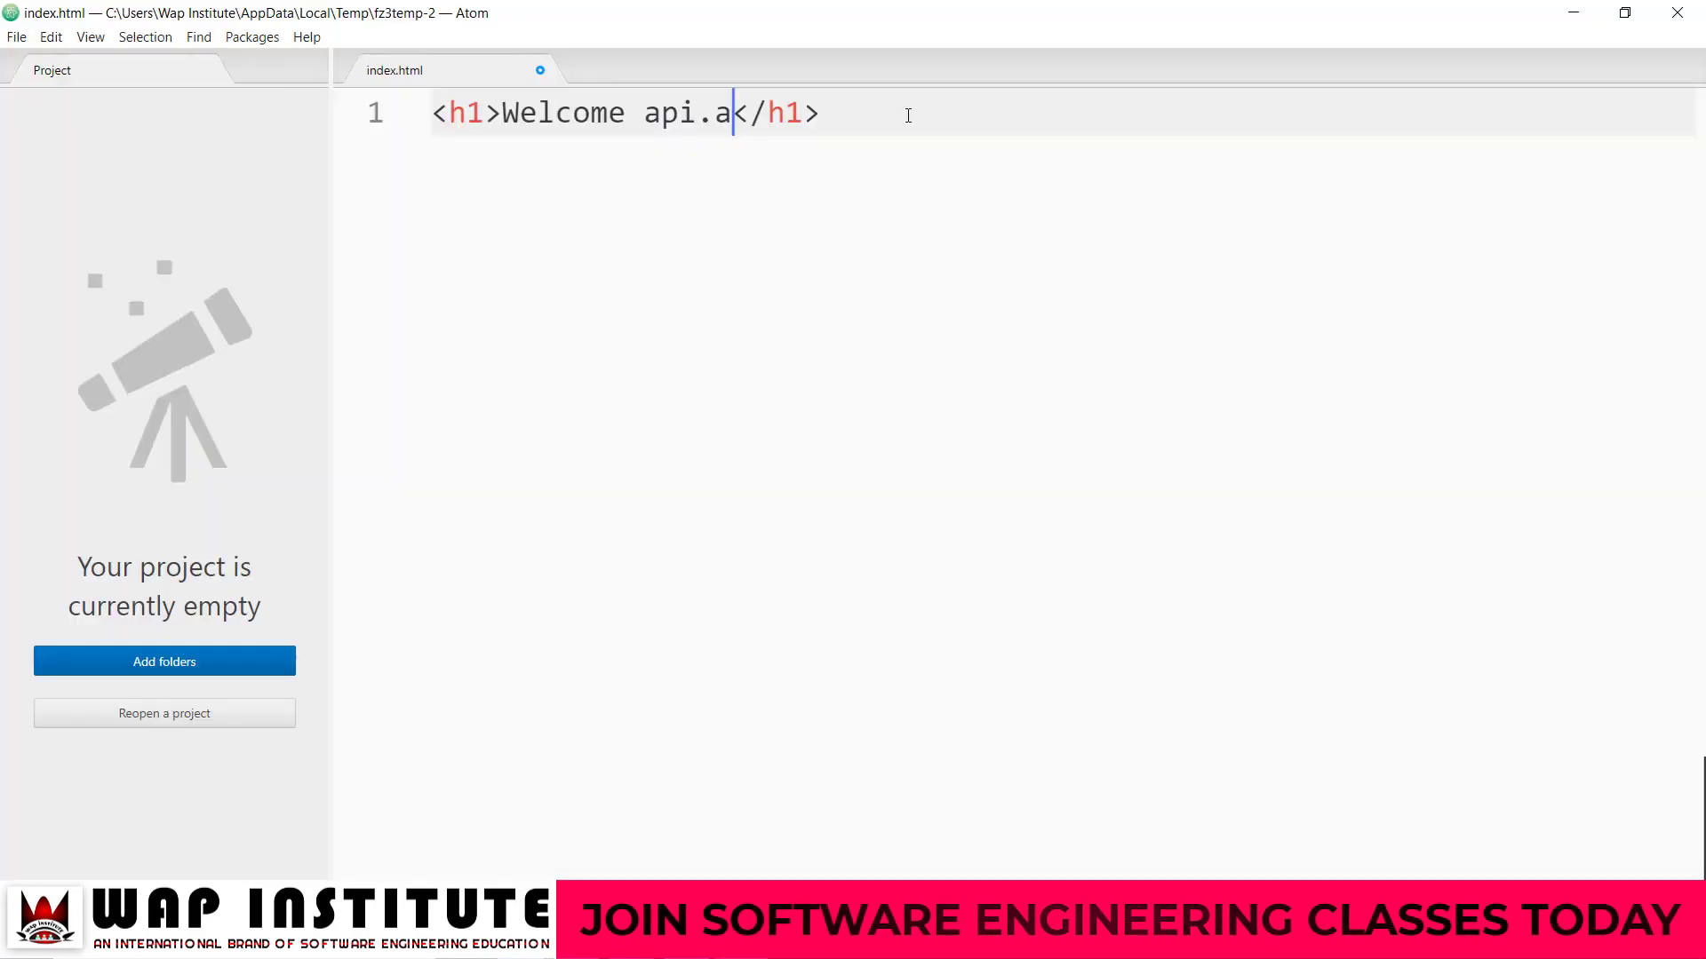
Step: Write <h1>Welcome api.adsewap.com</h1> in the api.adsewap.com index.html, save it and upload it back to the server
{"action": "type", "text": "dsewap.com</h1>"}
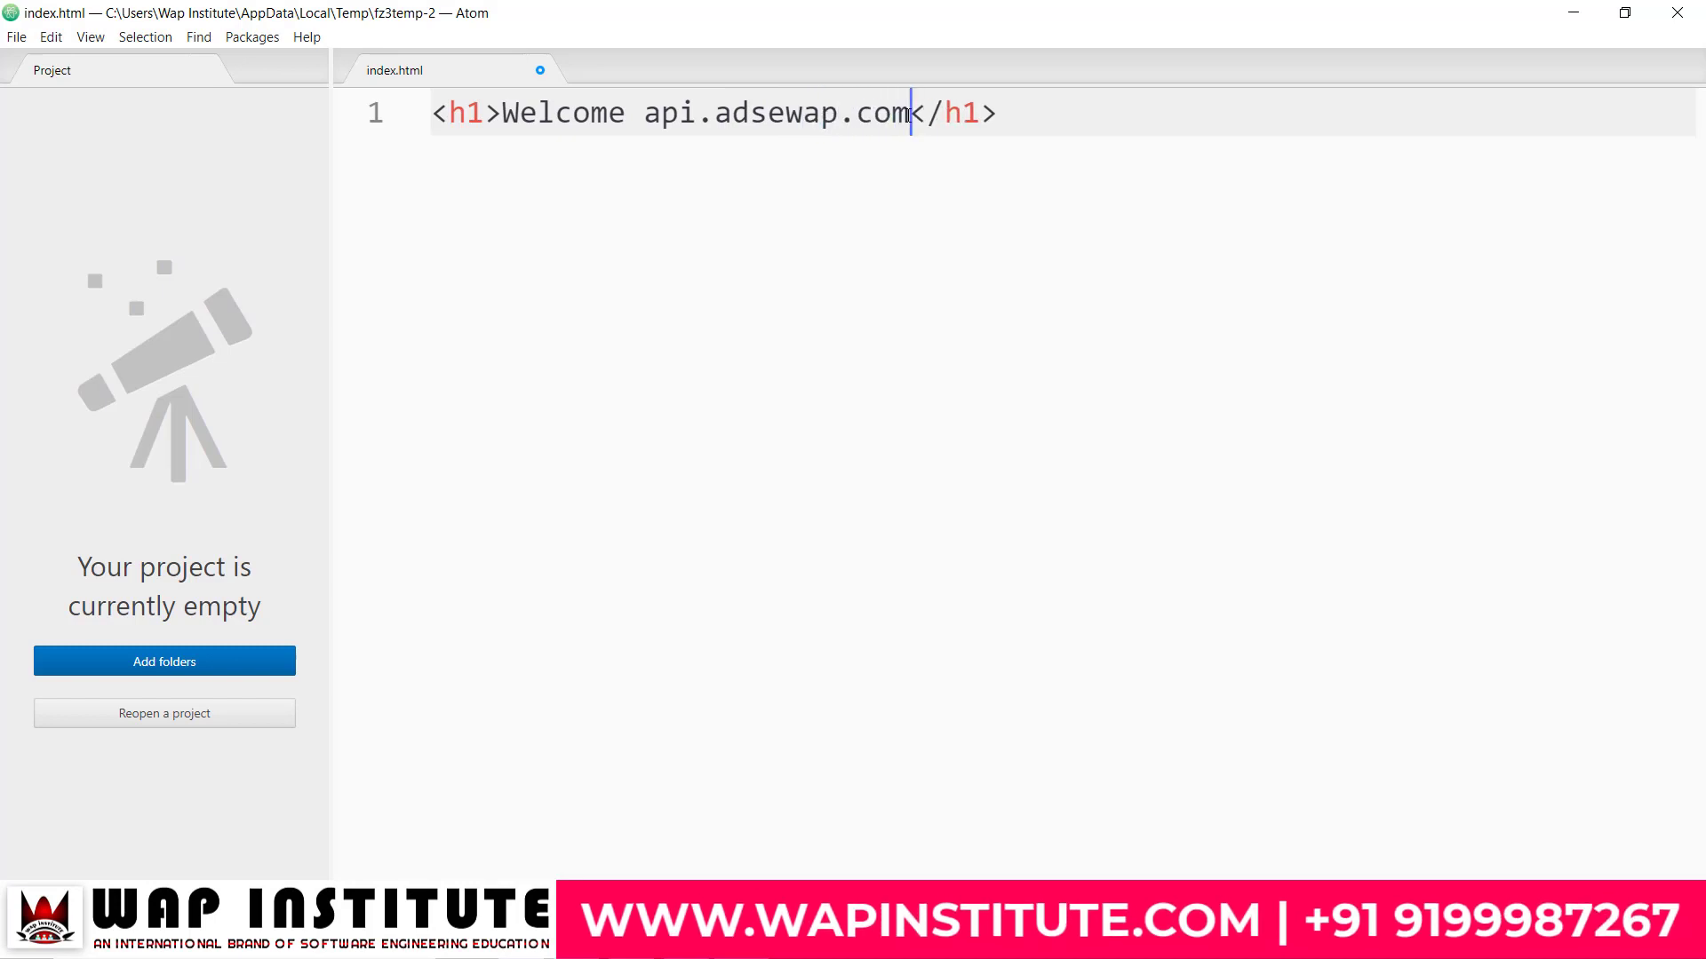
{"action": "key", "text": "ctrl+s"}
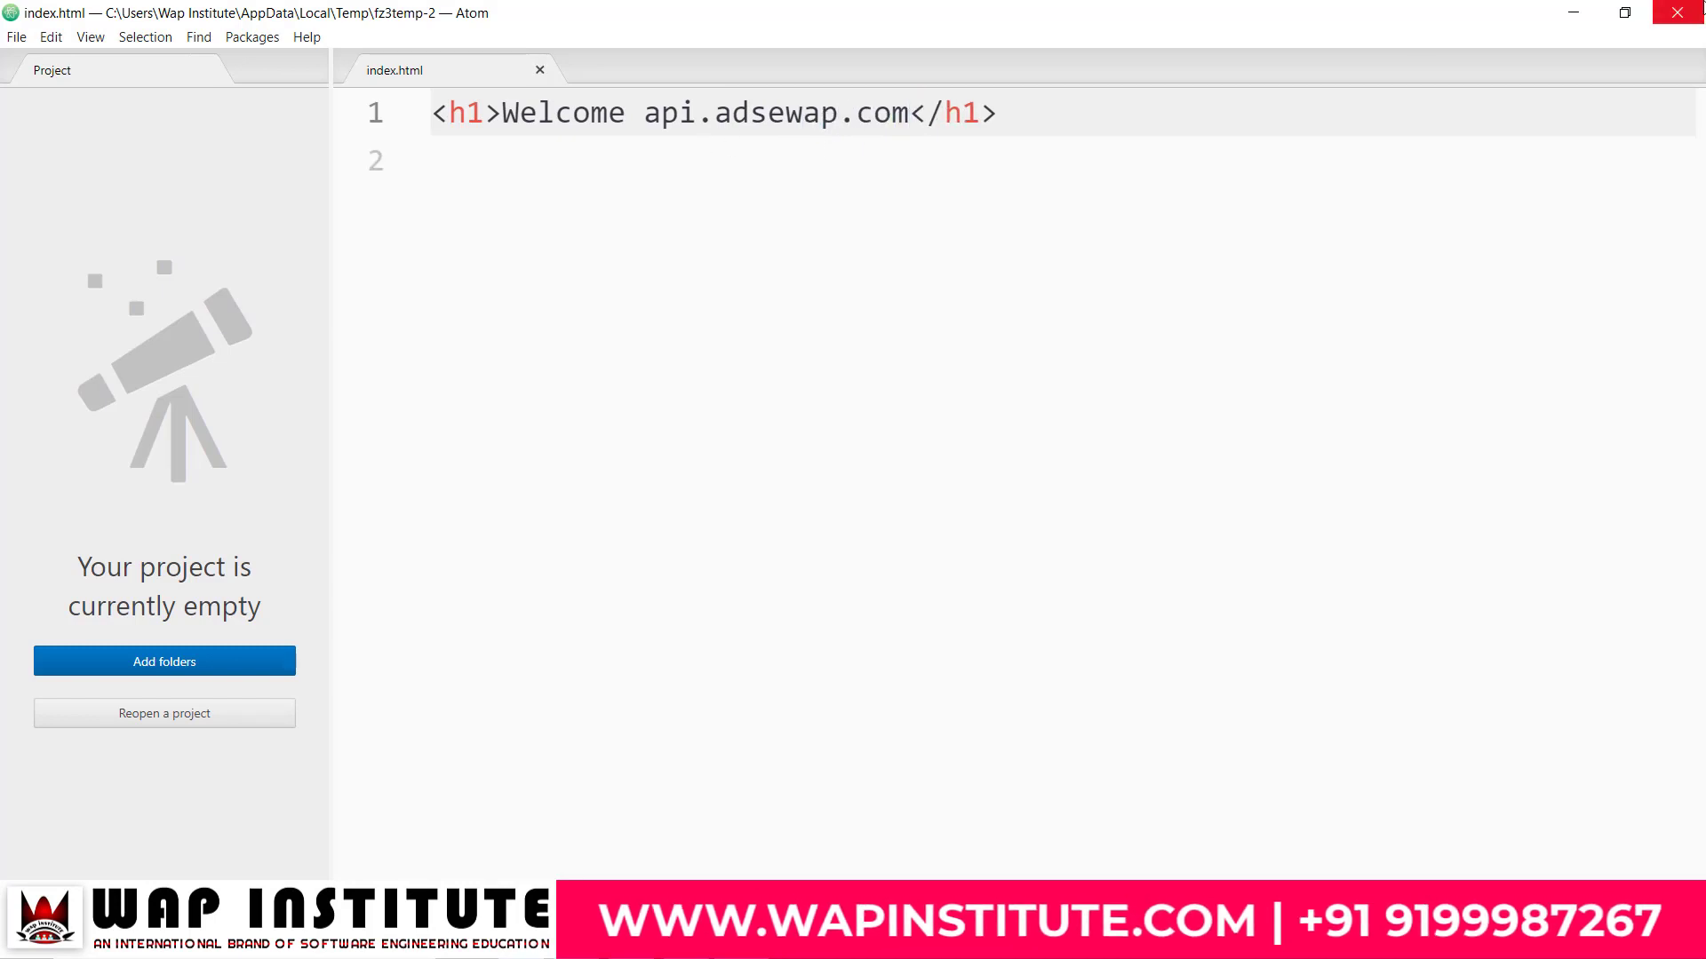
{"action": "key", "text": "alt+Tab"}
{"action": "left_click", "coordinate": [853, 549]}
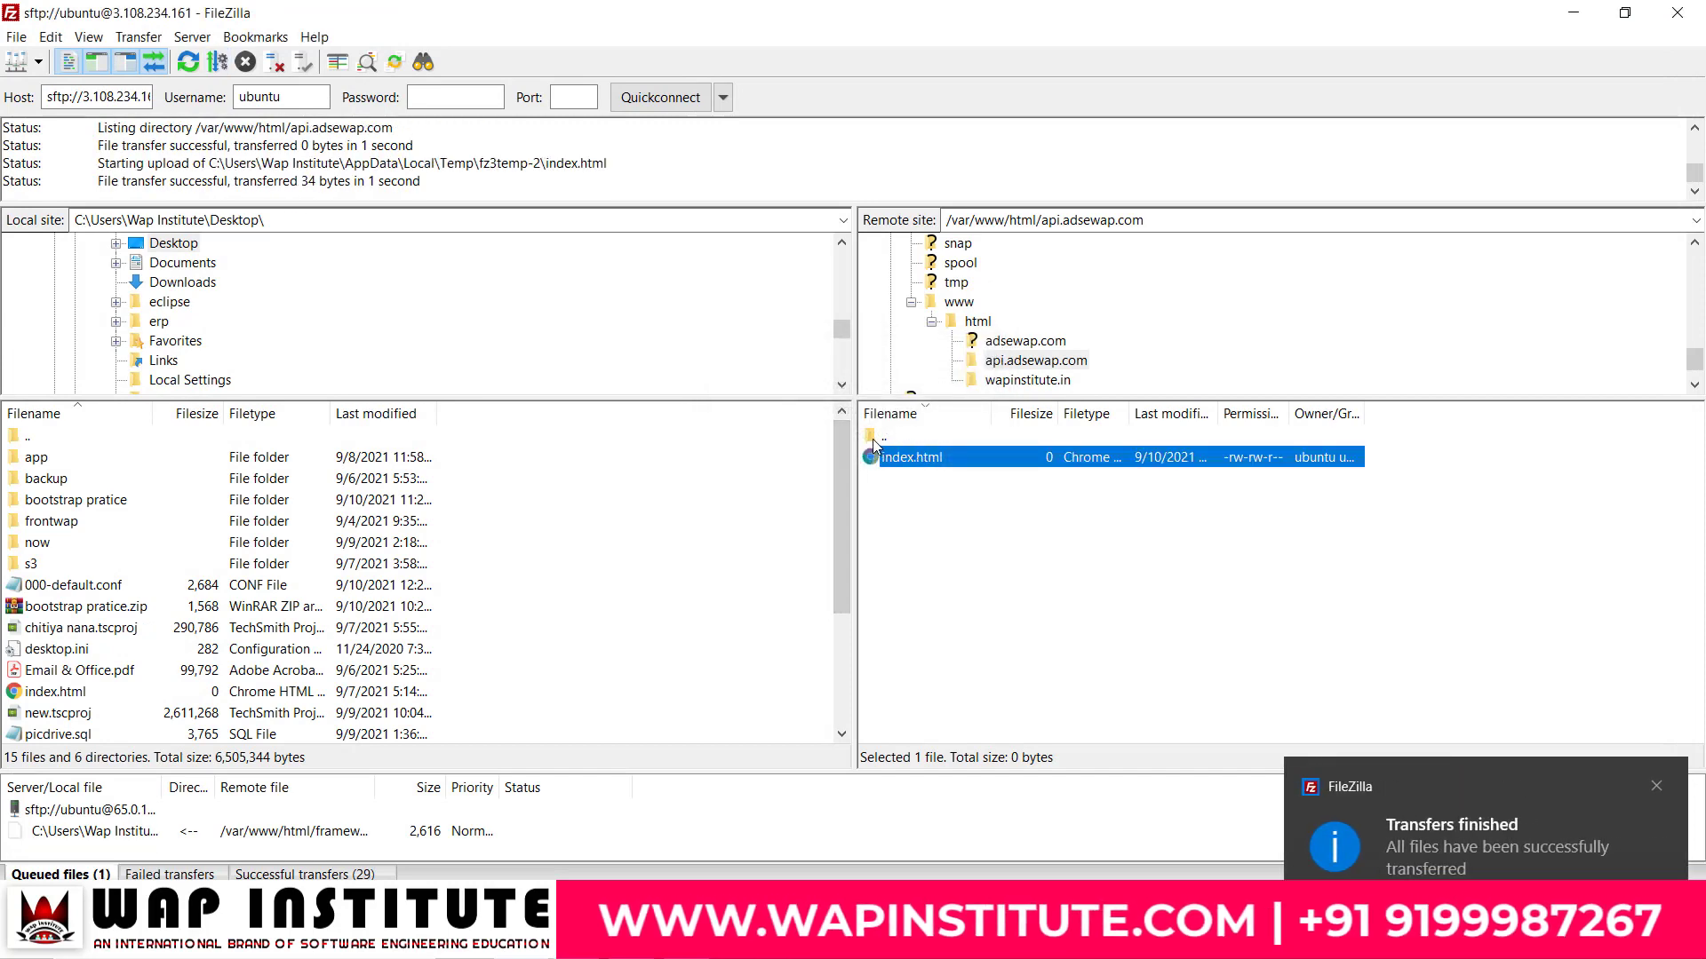
Step: Open the remote adsewap.com directory and create an empty file named index.html in it
{"action": "double_click", "coordinate": [872, 439]}
{"action": "left_click", "coordinate": [899, 506]}
{"action": "double_click", "coordinate": [898, 506]}
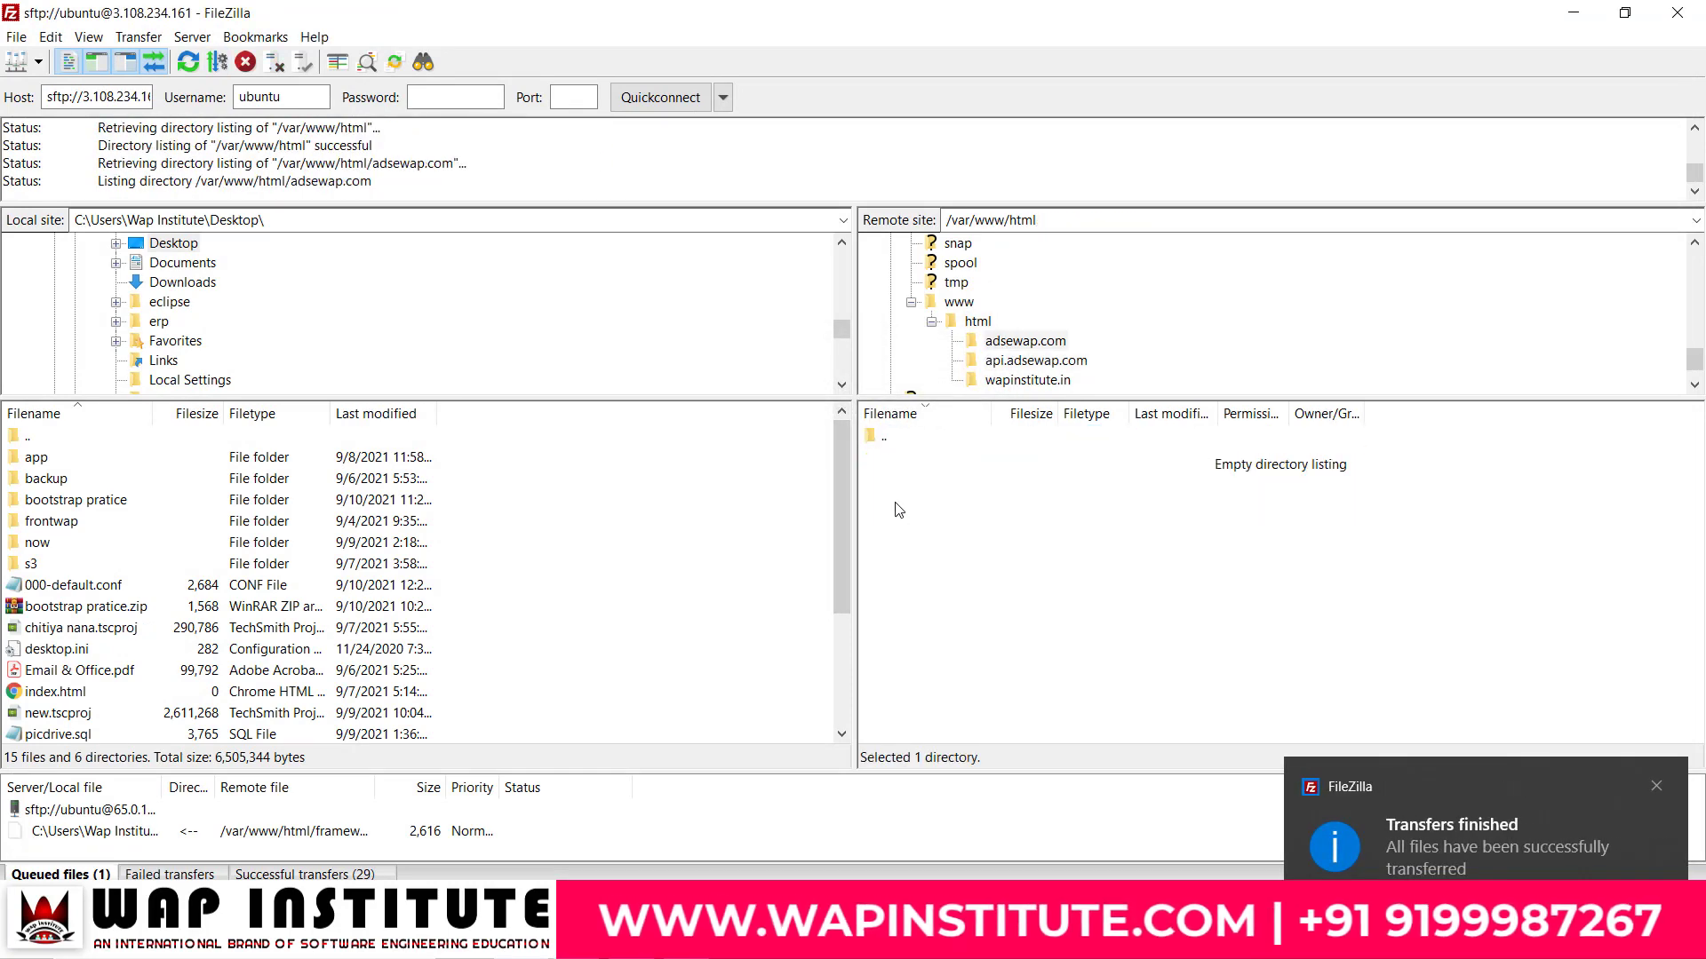
{"action": "right_click", "coordinate": [895, 498]}
{"action": "left_click", "coordinate": [955, 626]}
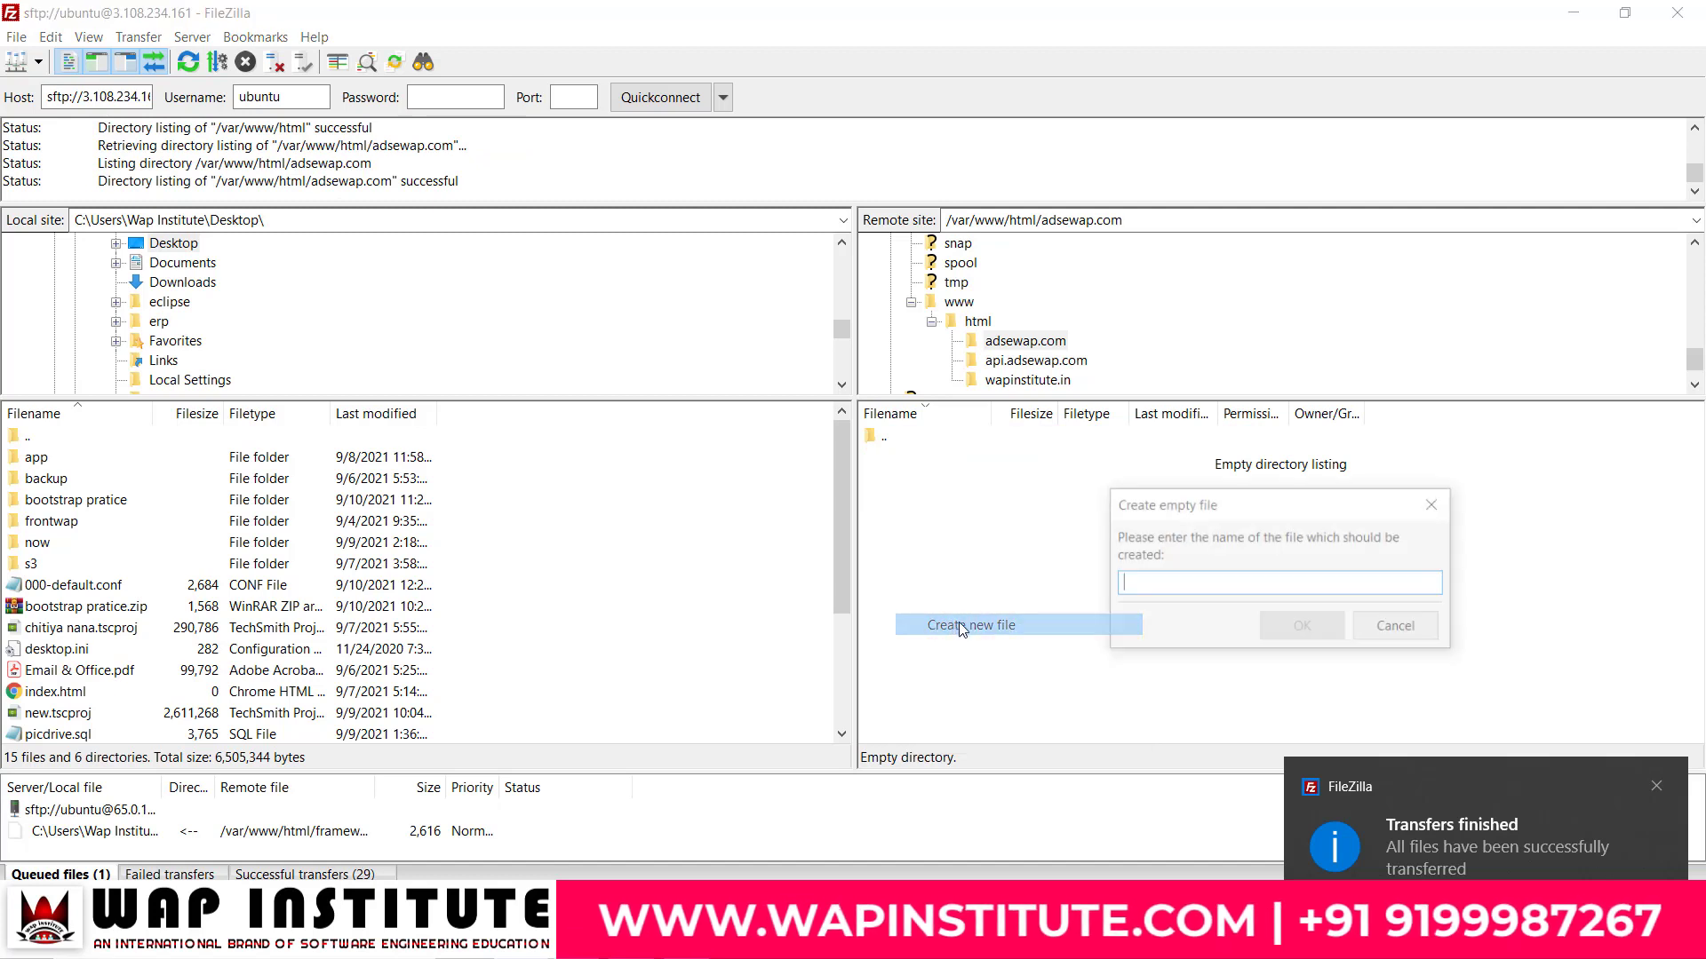
{"action": "type", "text": "index"}
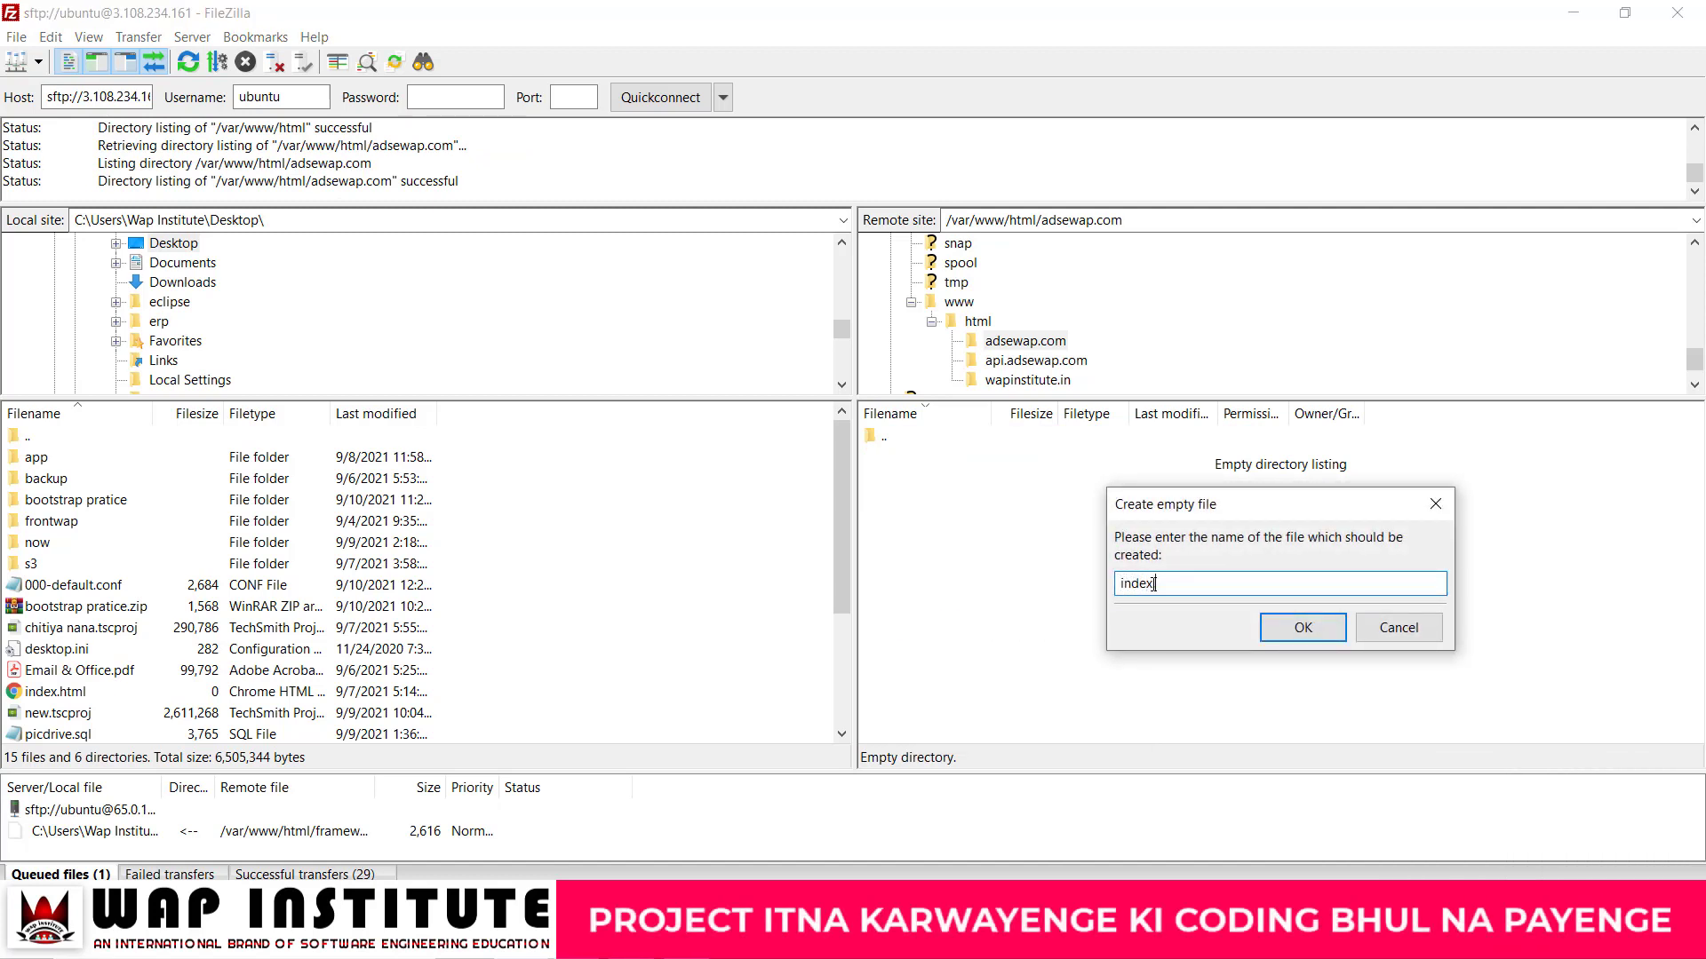
{"action": "type", "text": ".html"}
{"action": "key", "text": "Return"}
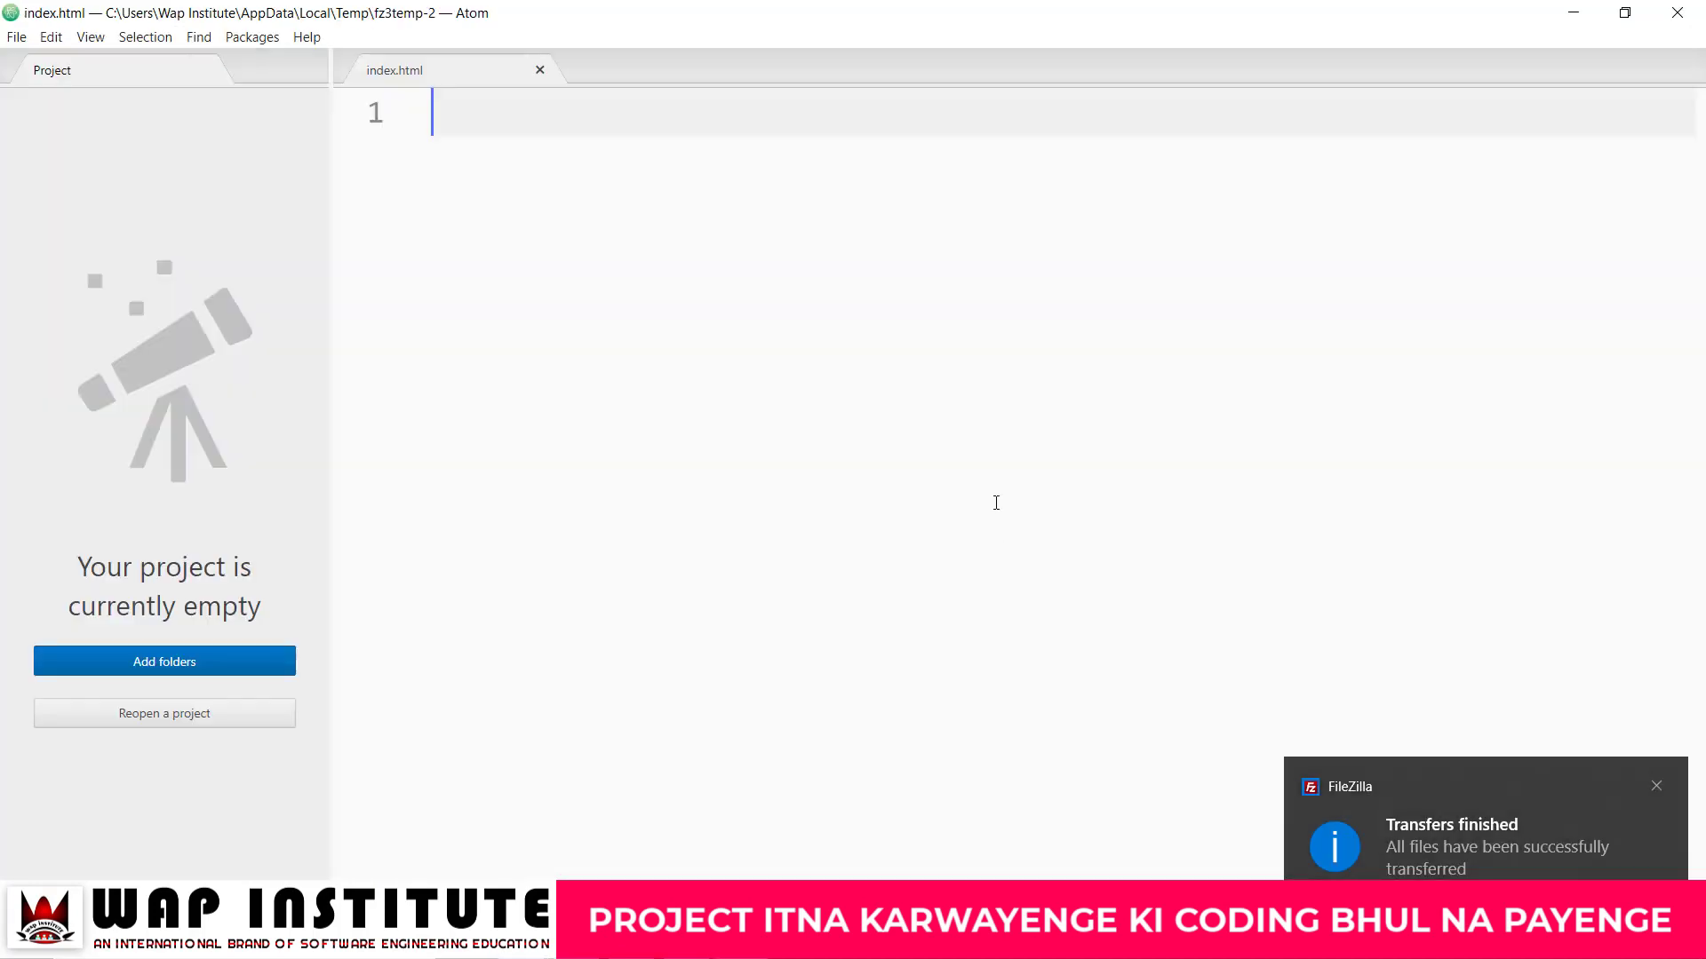
Step: Write <h1>Welcome adsewap.com</h1> in the adsewap.com index.html, upload it to the server and return to /var/www/html
{"action": "key", "text": "ctrl+v"}
{"action": "left_click_drag", "start_coordinate": [644, 113], "coordinate": [908, 113]}
{"action": "type", "text": "adsewap.com"}
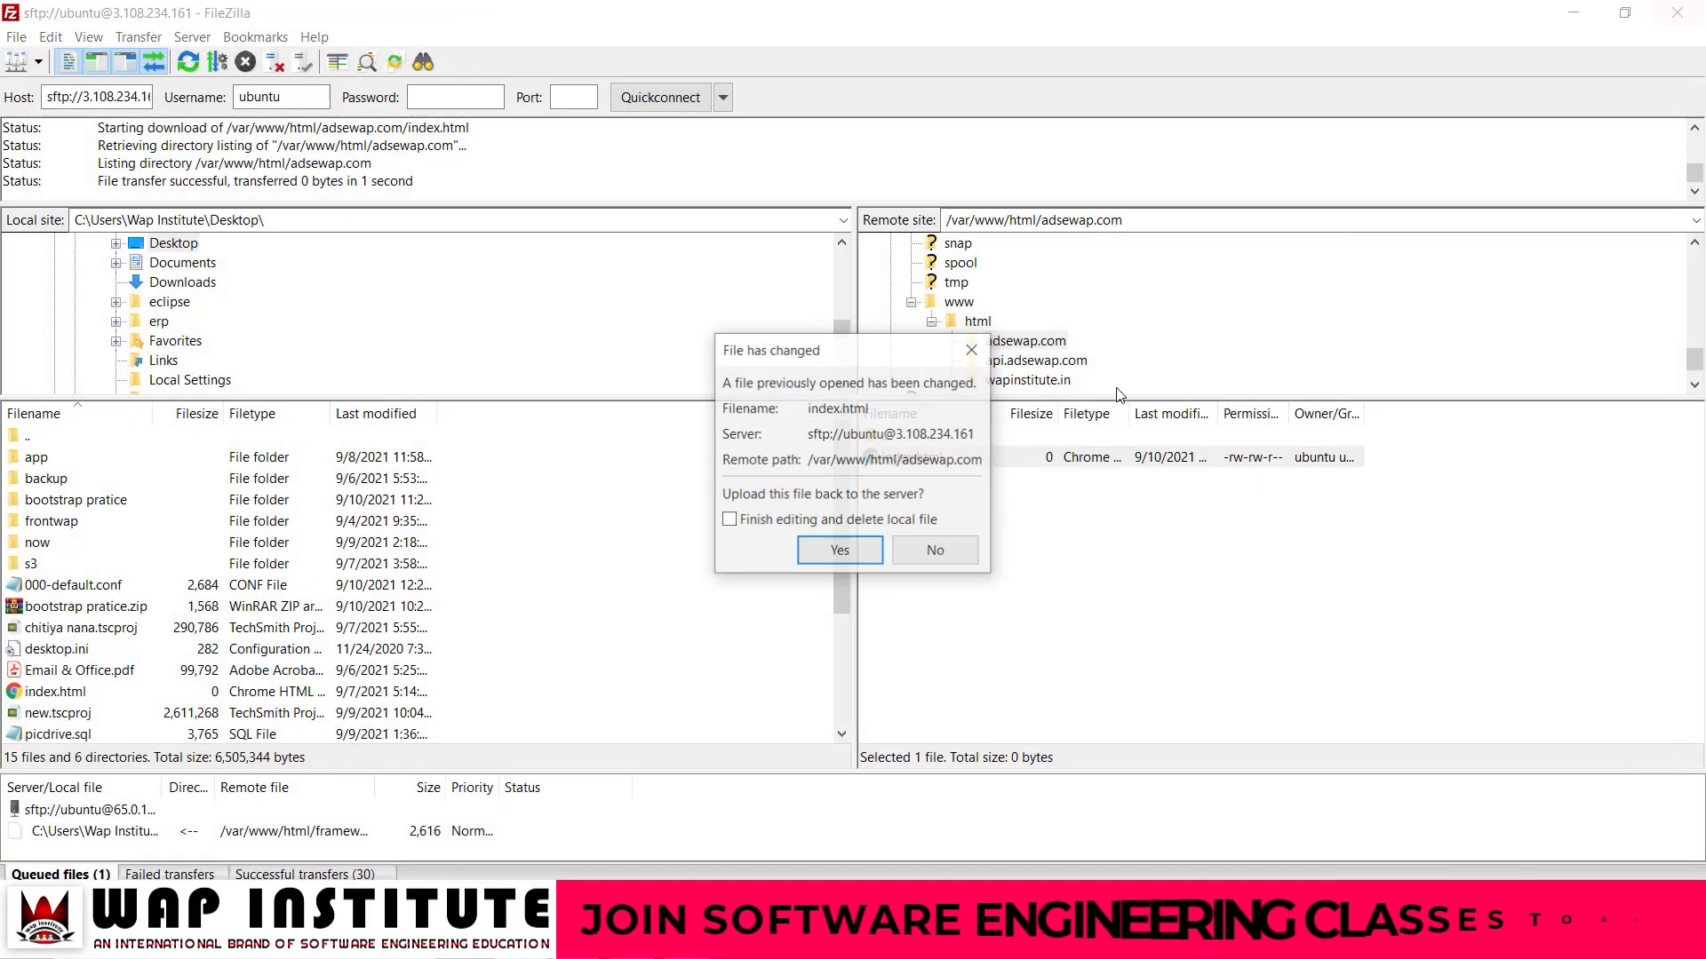
{"action": "left_click", "coordinate": [839, 551]}
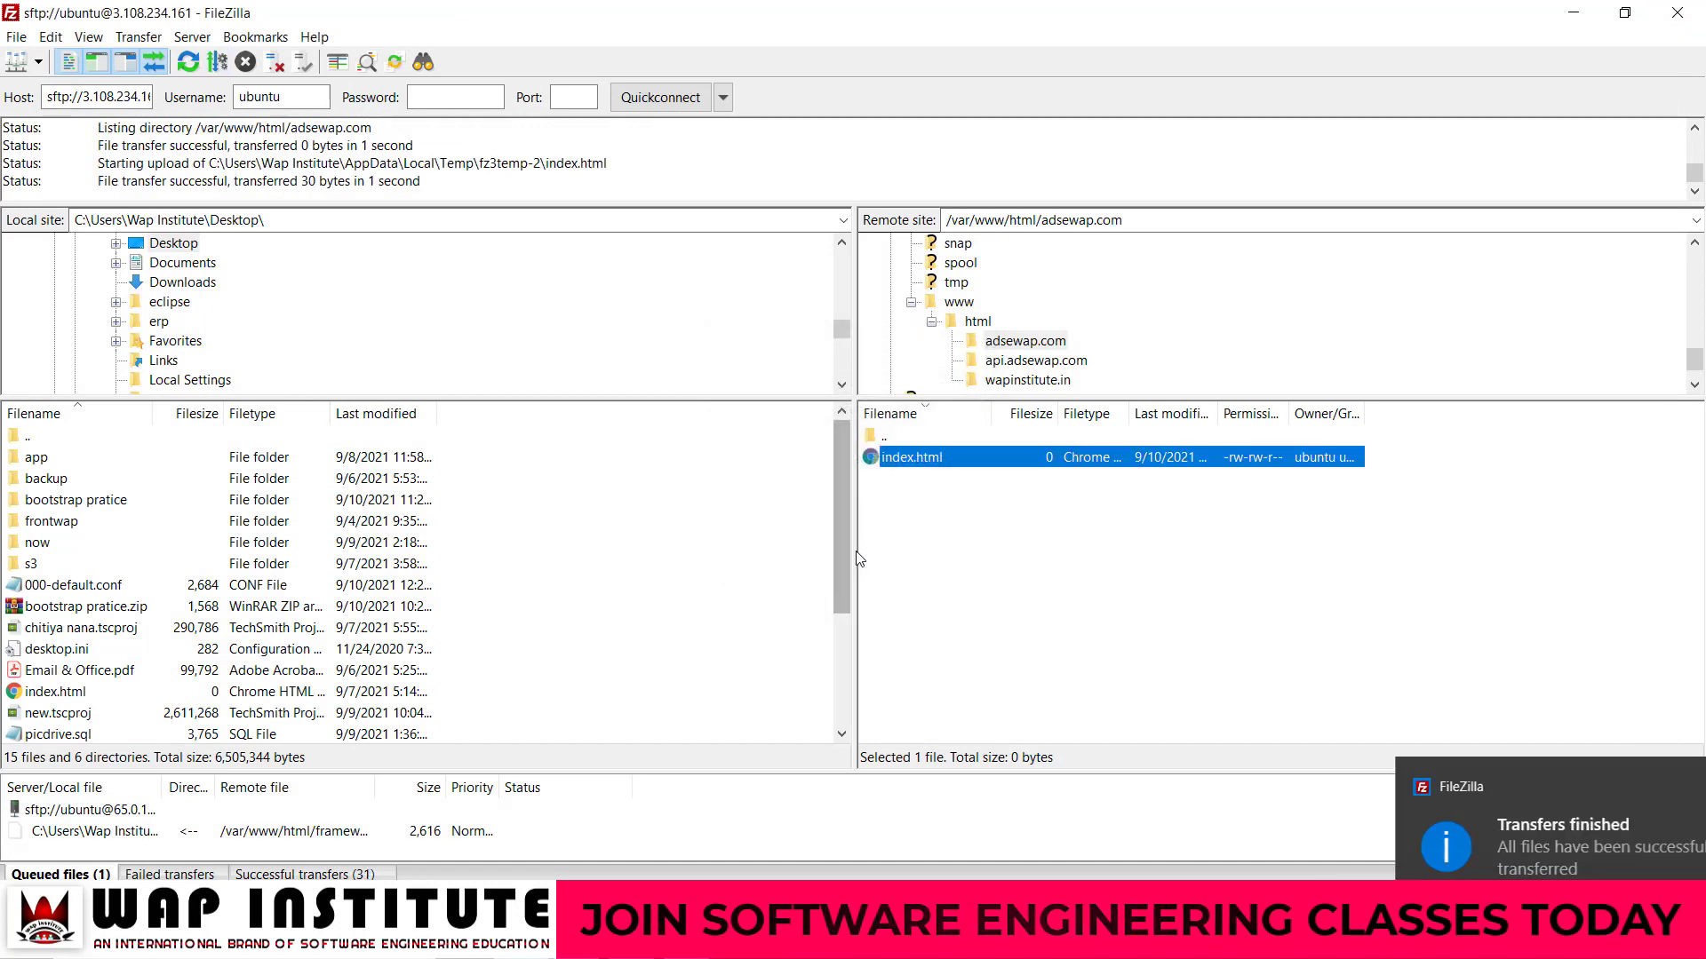
{"action": "double_click", "coordinate": [869, 439]}
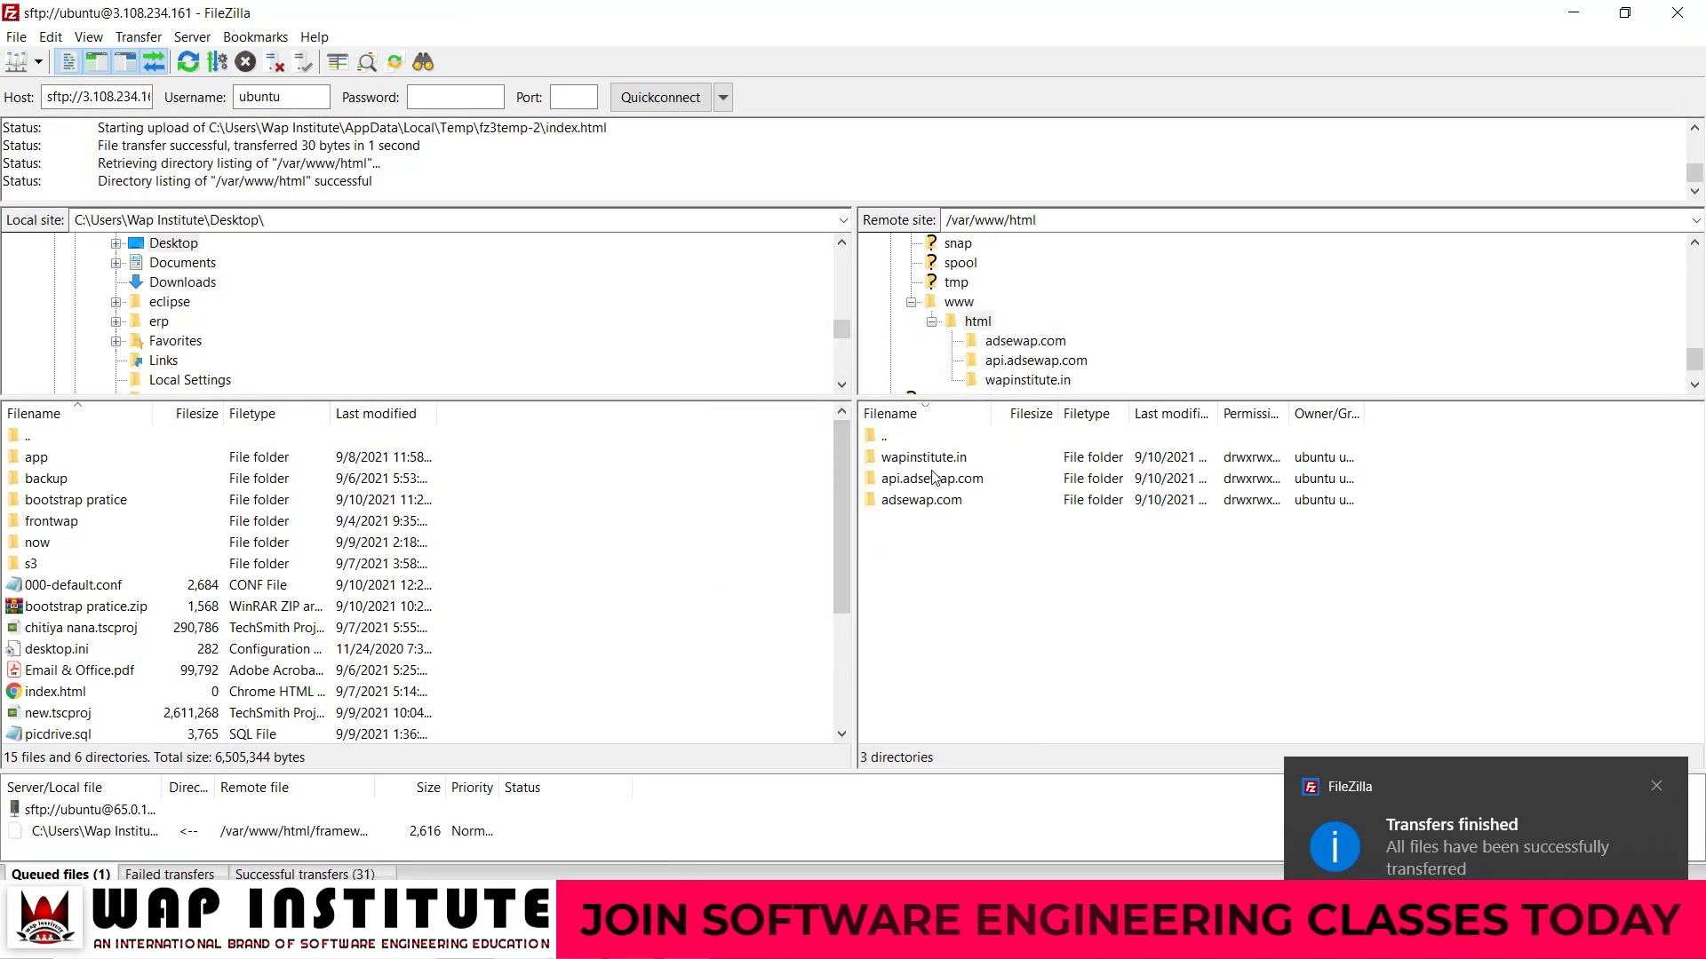
Step: Switch to Chrome and load 3.108.234.161/wapinstitute.in to check that site's index page
{"action": "key", "text": "alt+Tab"}
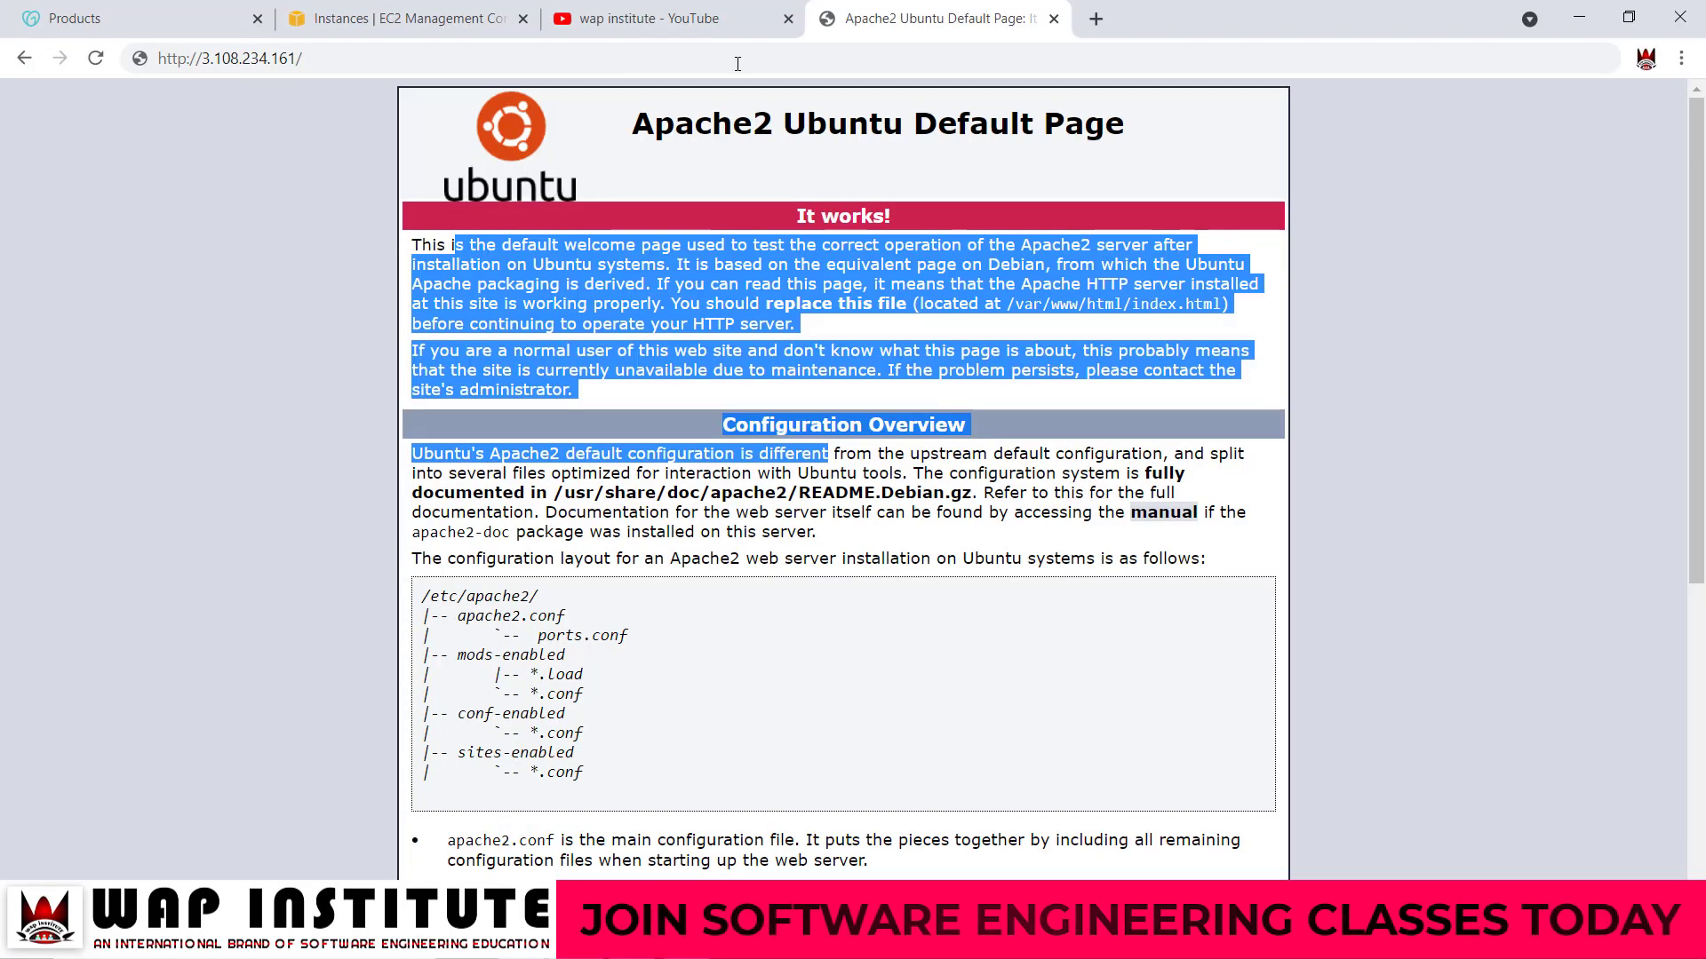
{"action": "left_click", "coordinate": [312, 61]}
{"action": "left_click", "coordinate": [312, 61]}
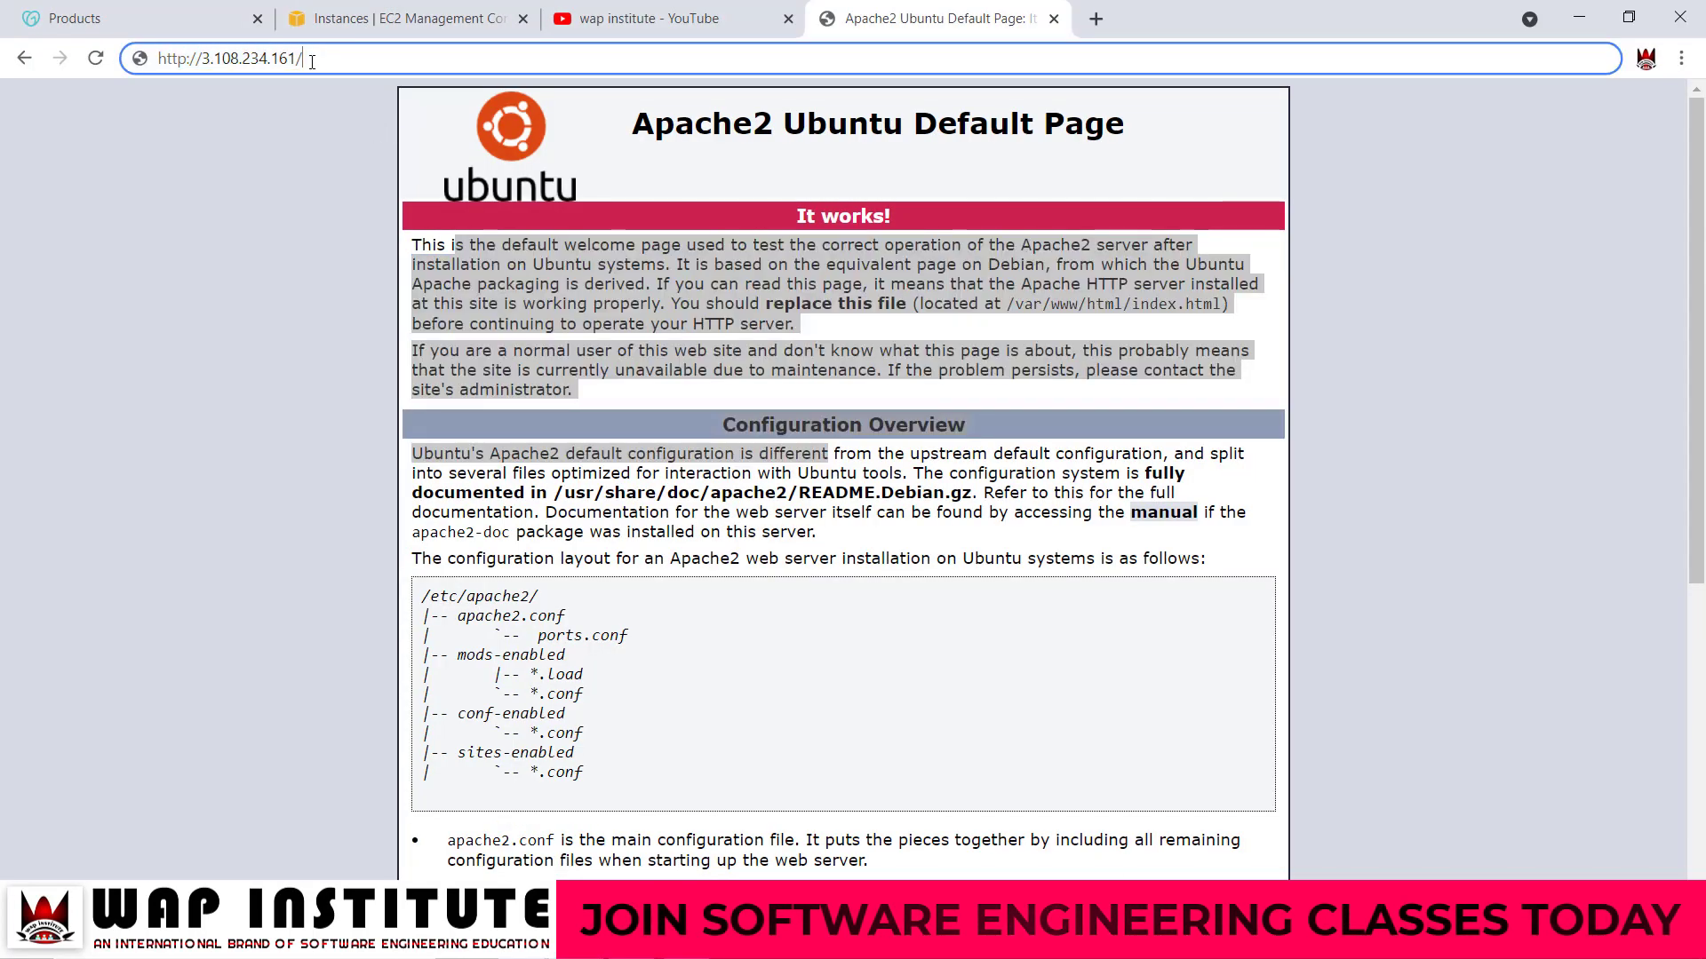
{"action": "type", "text": "wapin"}
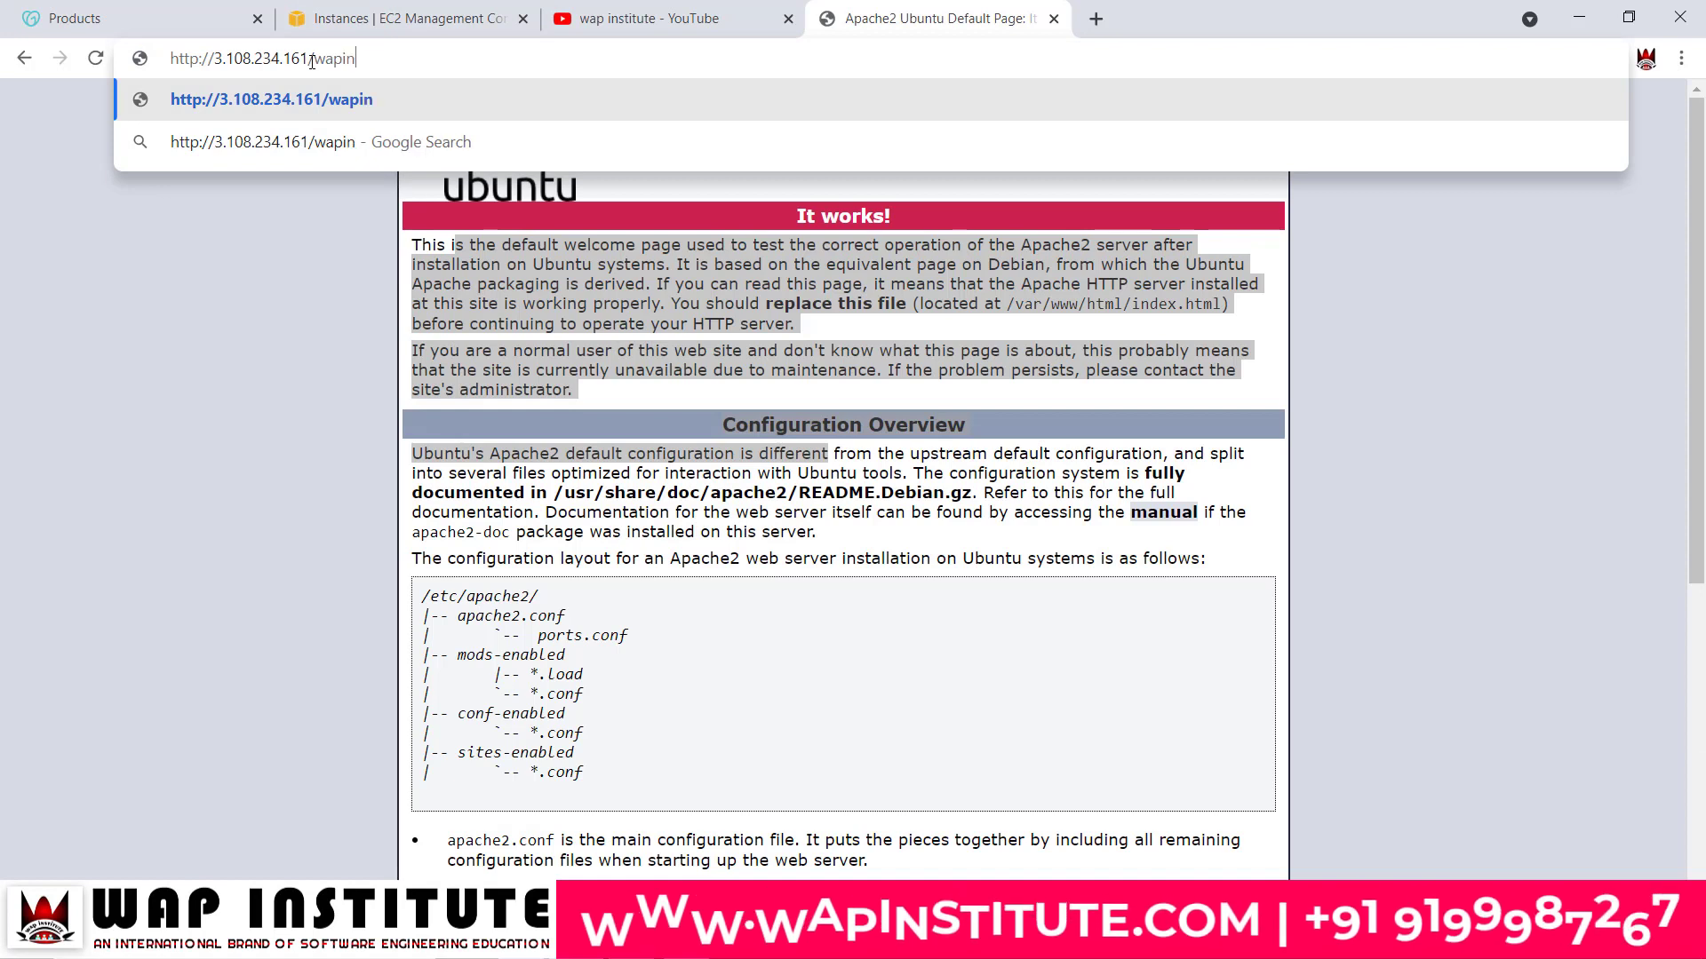
{"action": "type", "text": "stituite.cin"}
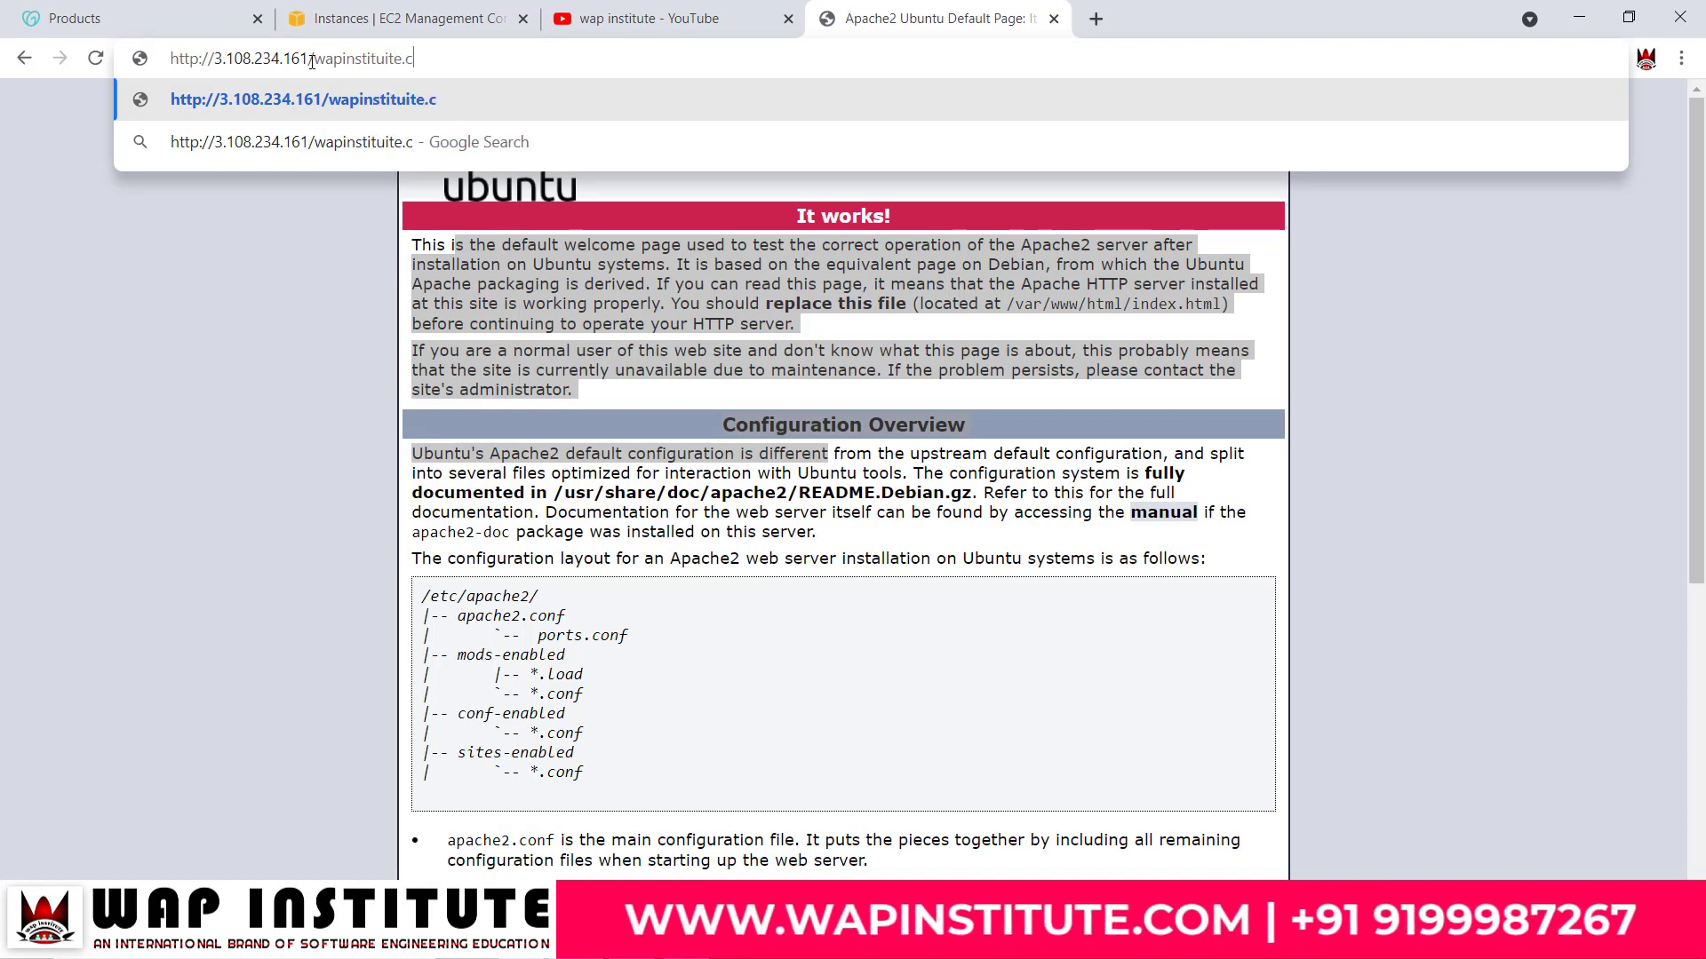
{"action": "key", "text": "BackSpace"}
{"action": "key", "text": "BackSpace"}
{"action": "key", "text": "BackSpace"}
{"action": "type", "text": "in"}
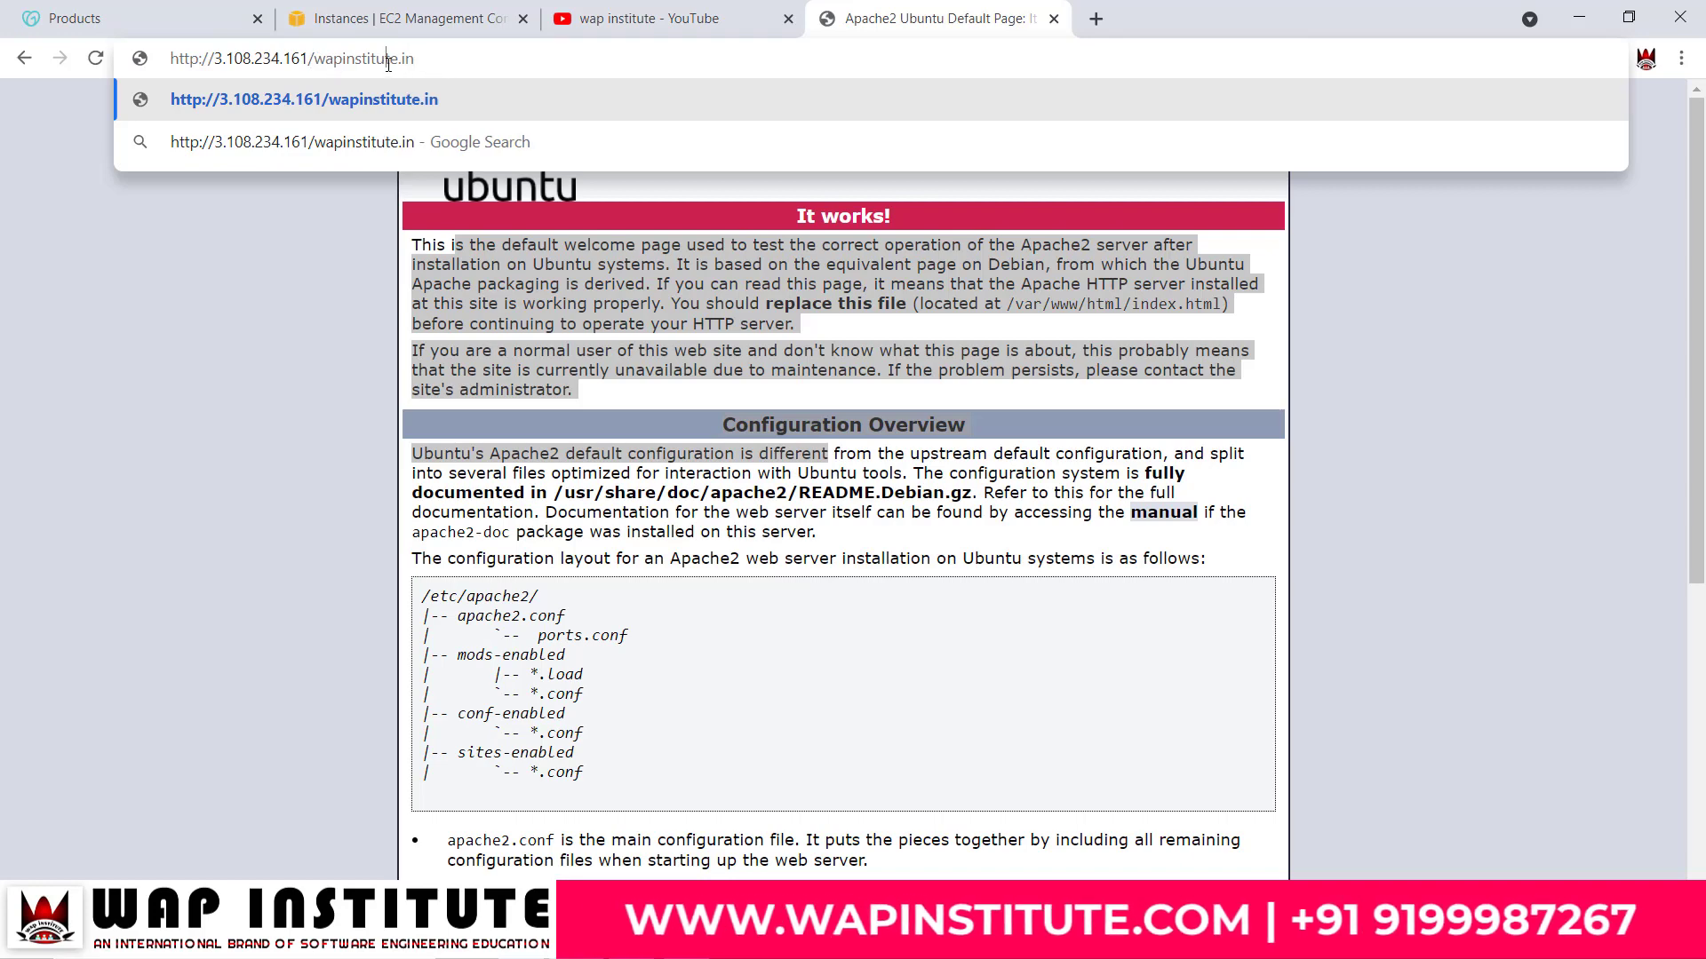
{"action": "key", "text": "Return"}
{"action": "left_click_drag", "start_coordinate": [365, 125], "coordinate": [249, 114]}
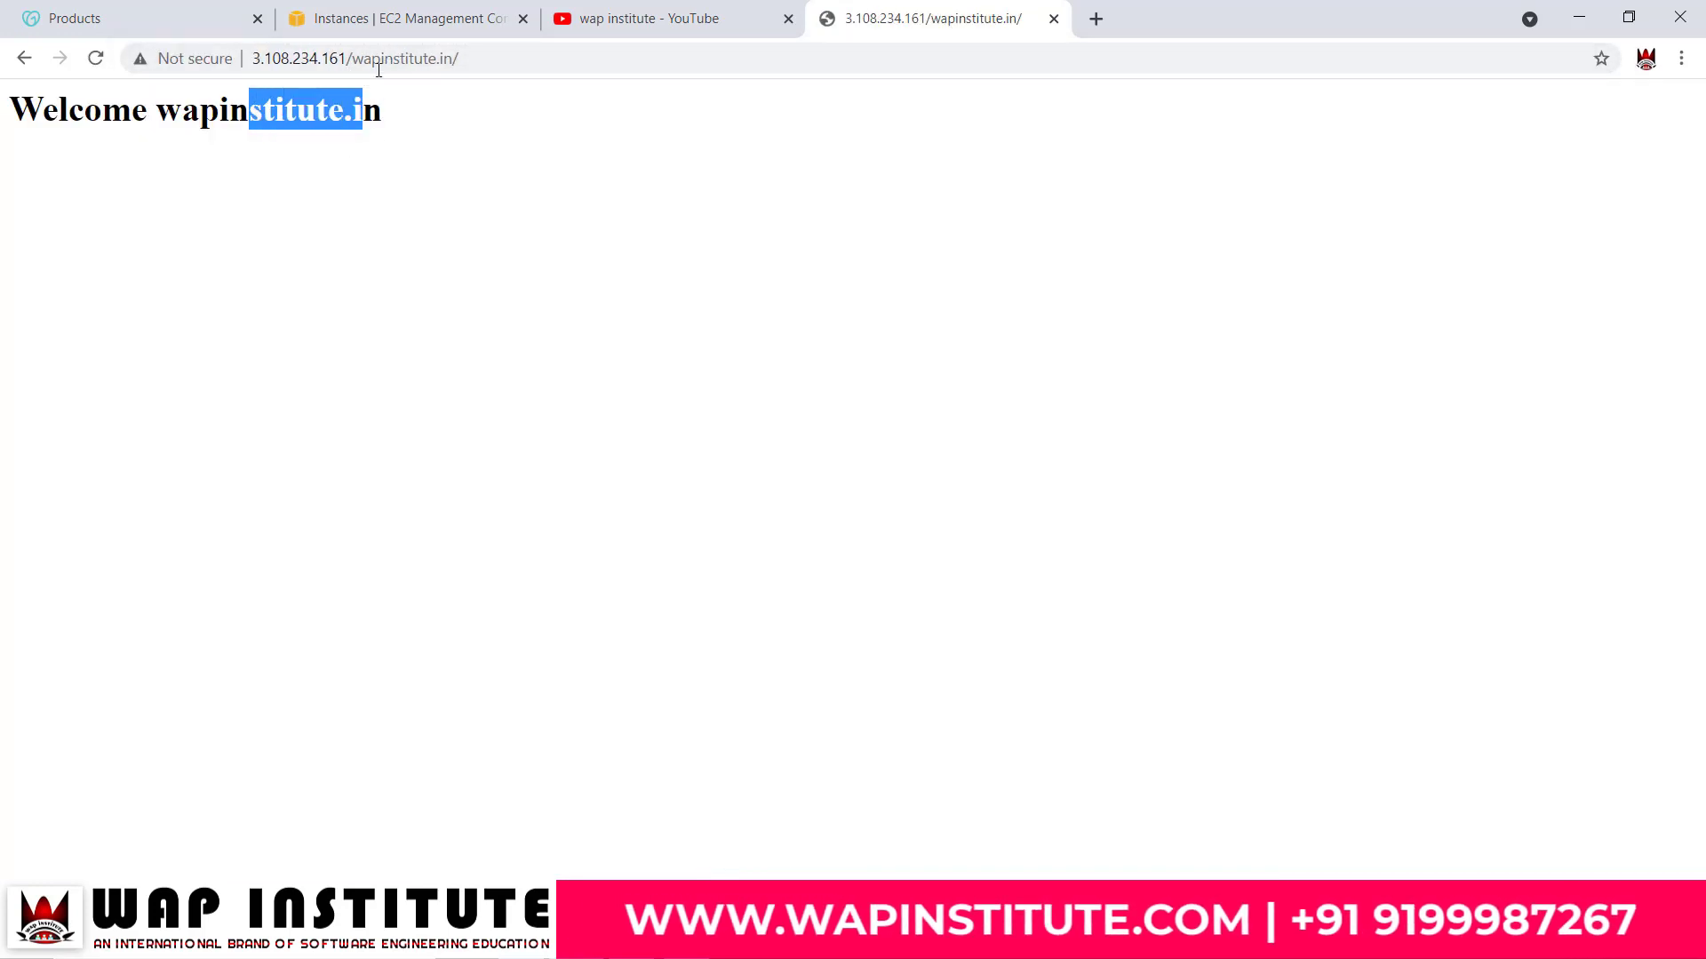
Step: Load 3.108.234.161/adsewap.com to check the adsewap.com index page
{"action": "left_click_drag", "start_coordinate": [356, 62], "coordinate": [539, 59]}
{"action": "type", "text": "ads"}
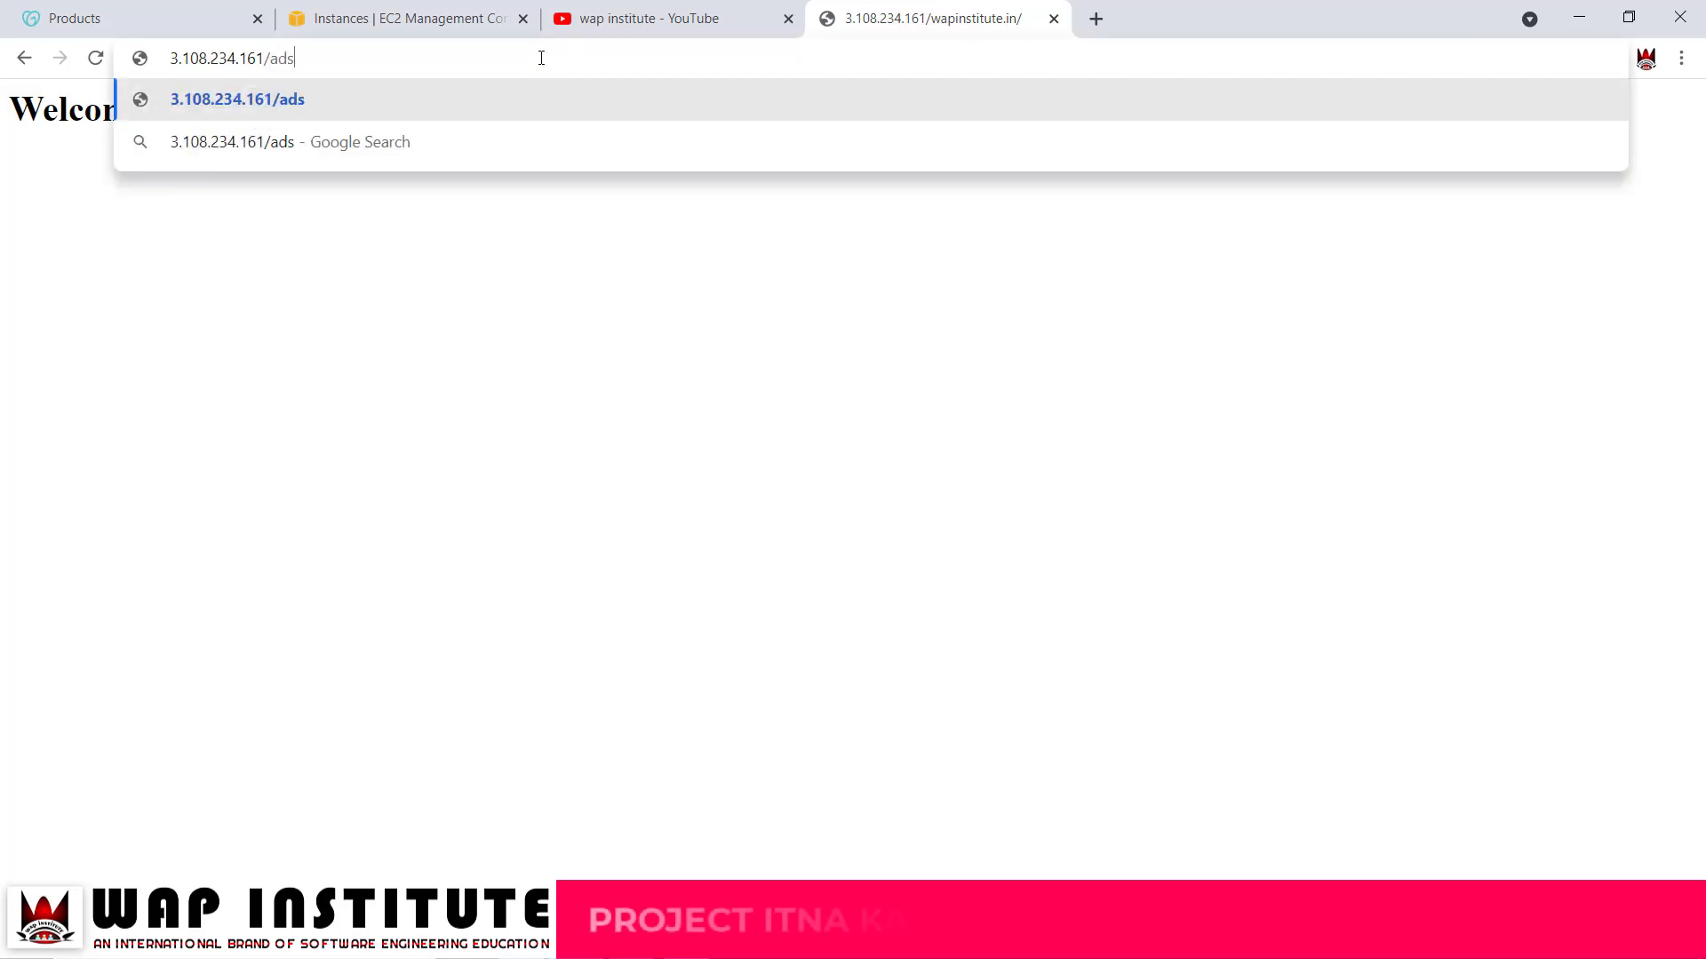
{"action": "type", "text": "ewap.com"}
{"action": "key", "text": "Return"}
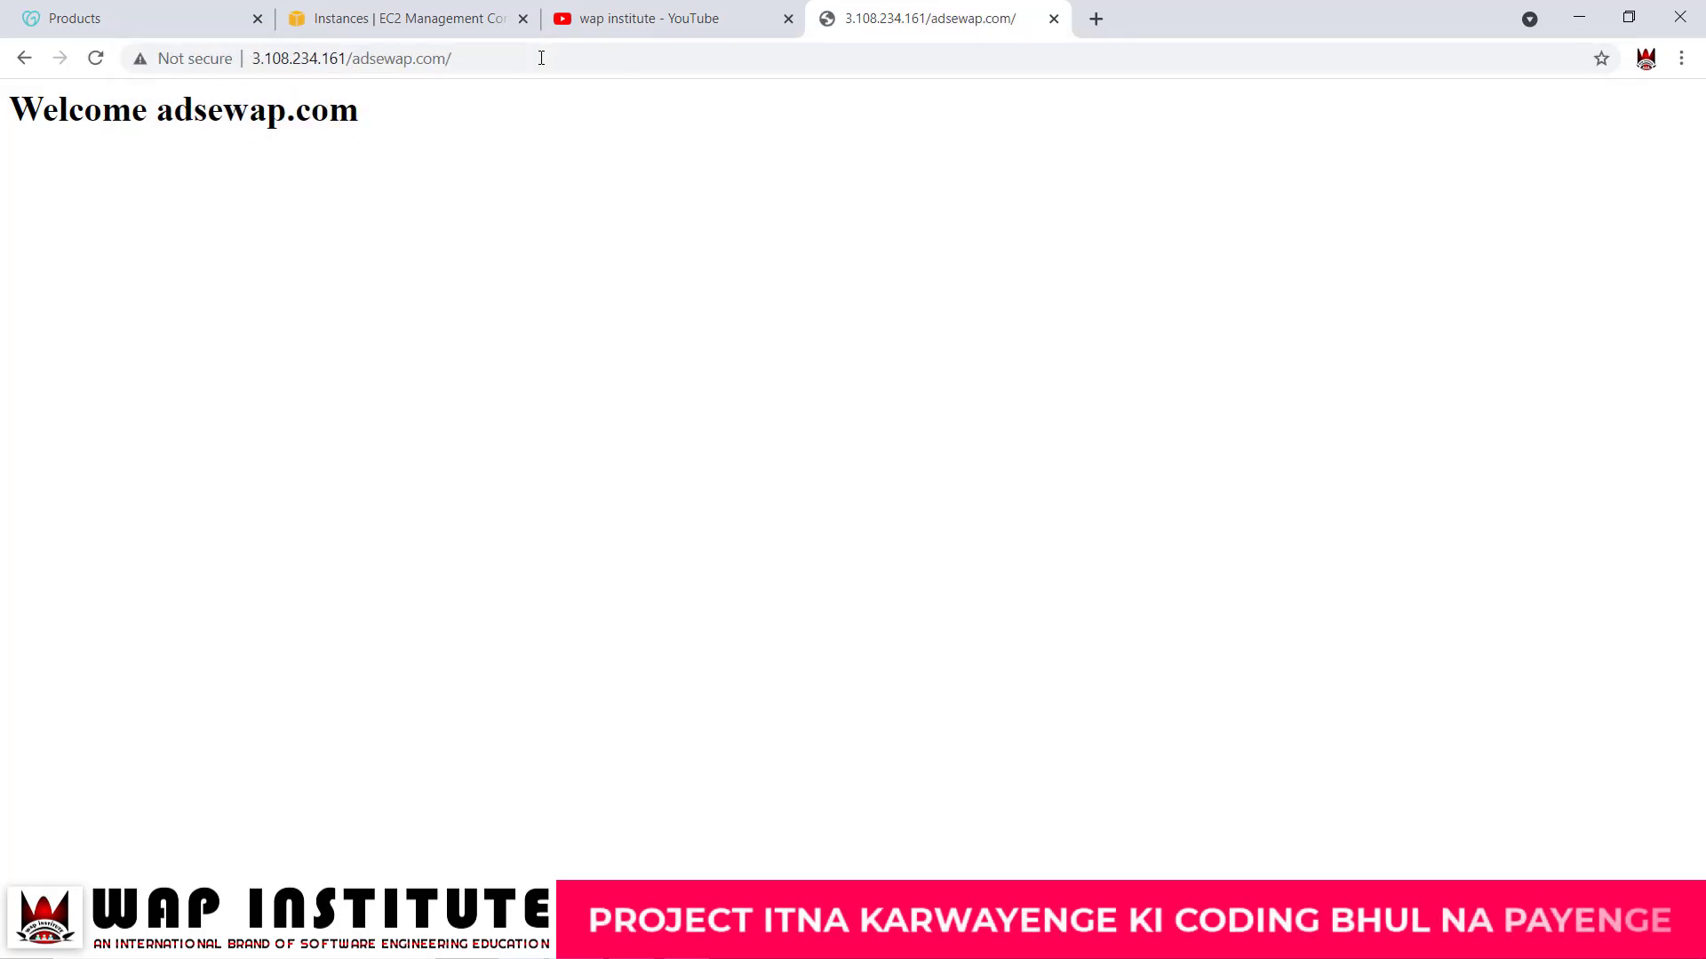
{"action": "left_click_drag", "start_coordinate": [207, 110], "coordinate": [382, 60]}
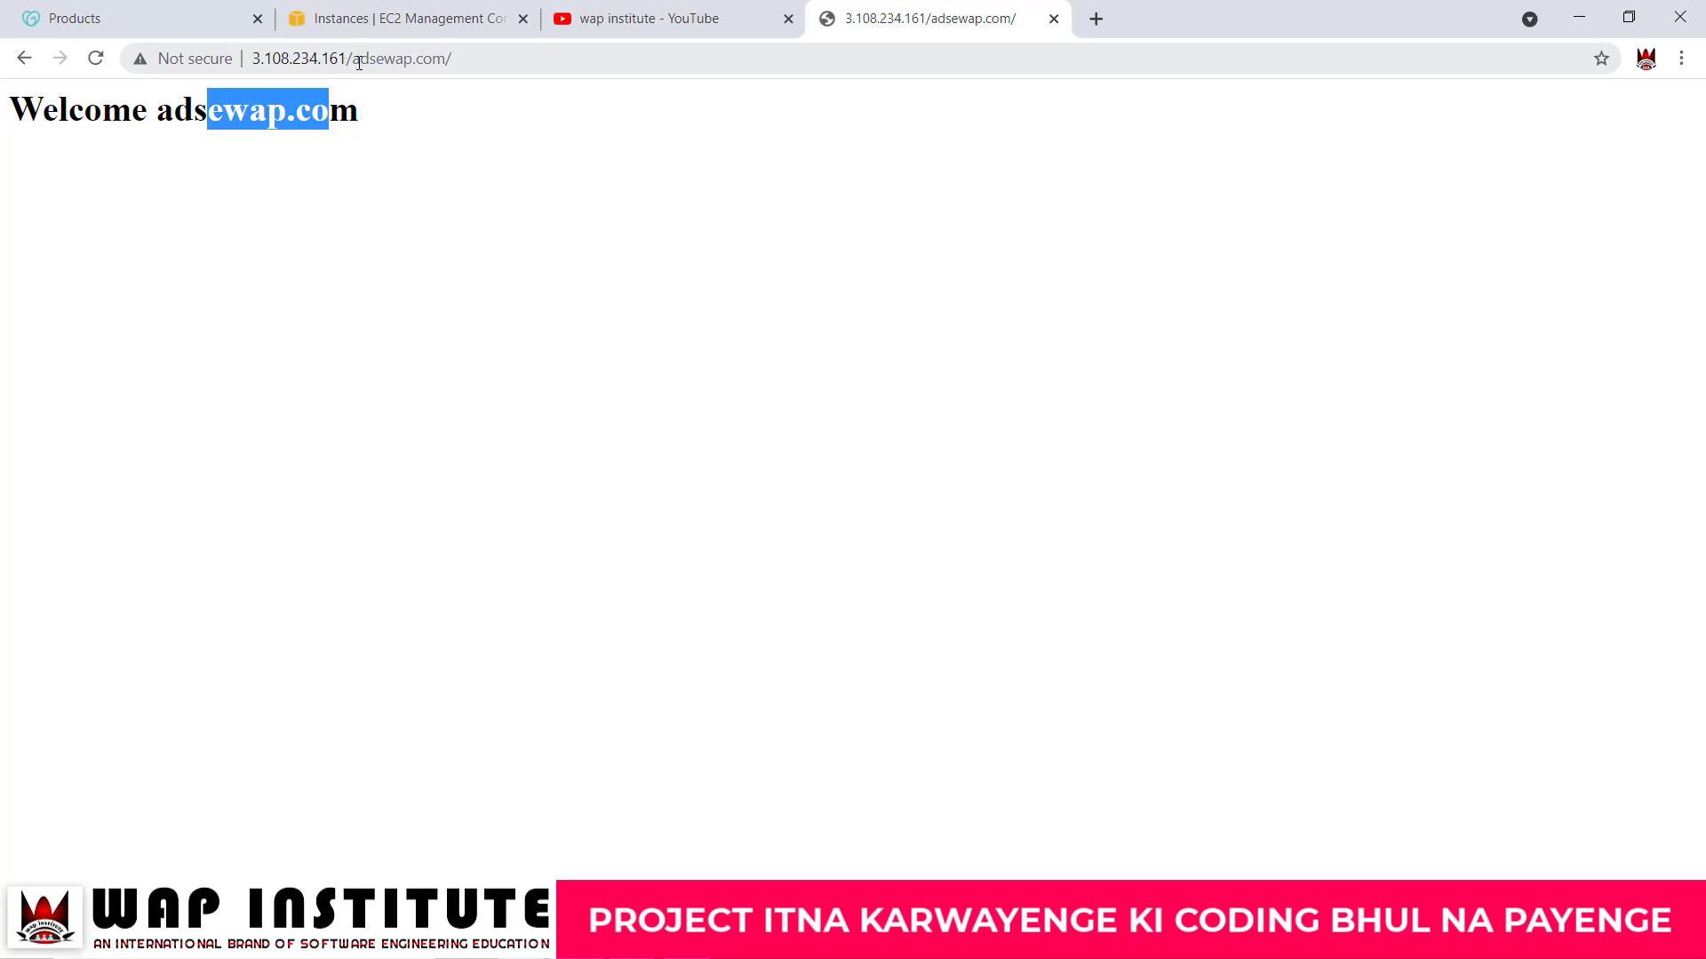
Step: Load 3.108.234.161/api.adsewap.com/ and compare the page heading with the directory name in the address
{"action": "left_click", "coordinate": [356, 61]}
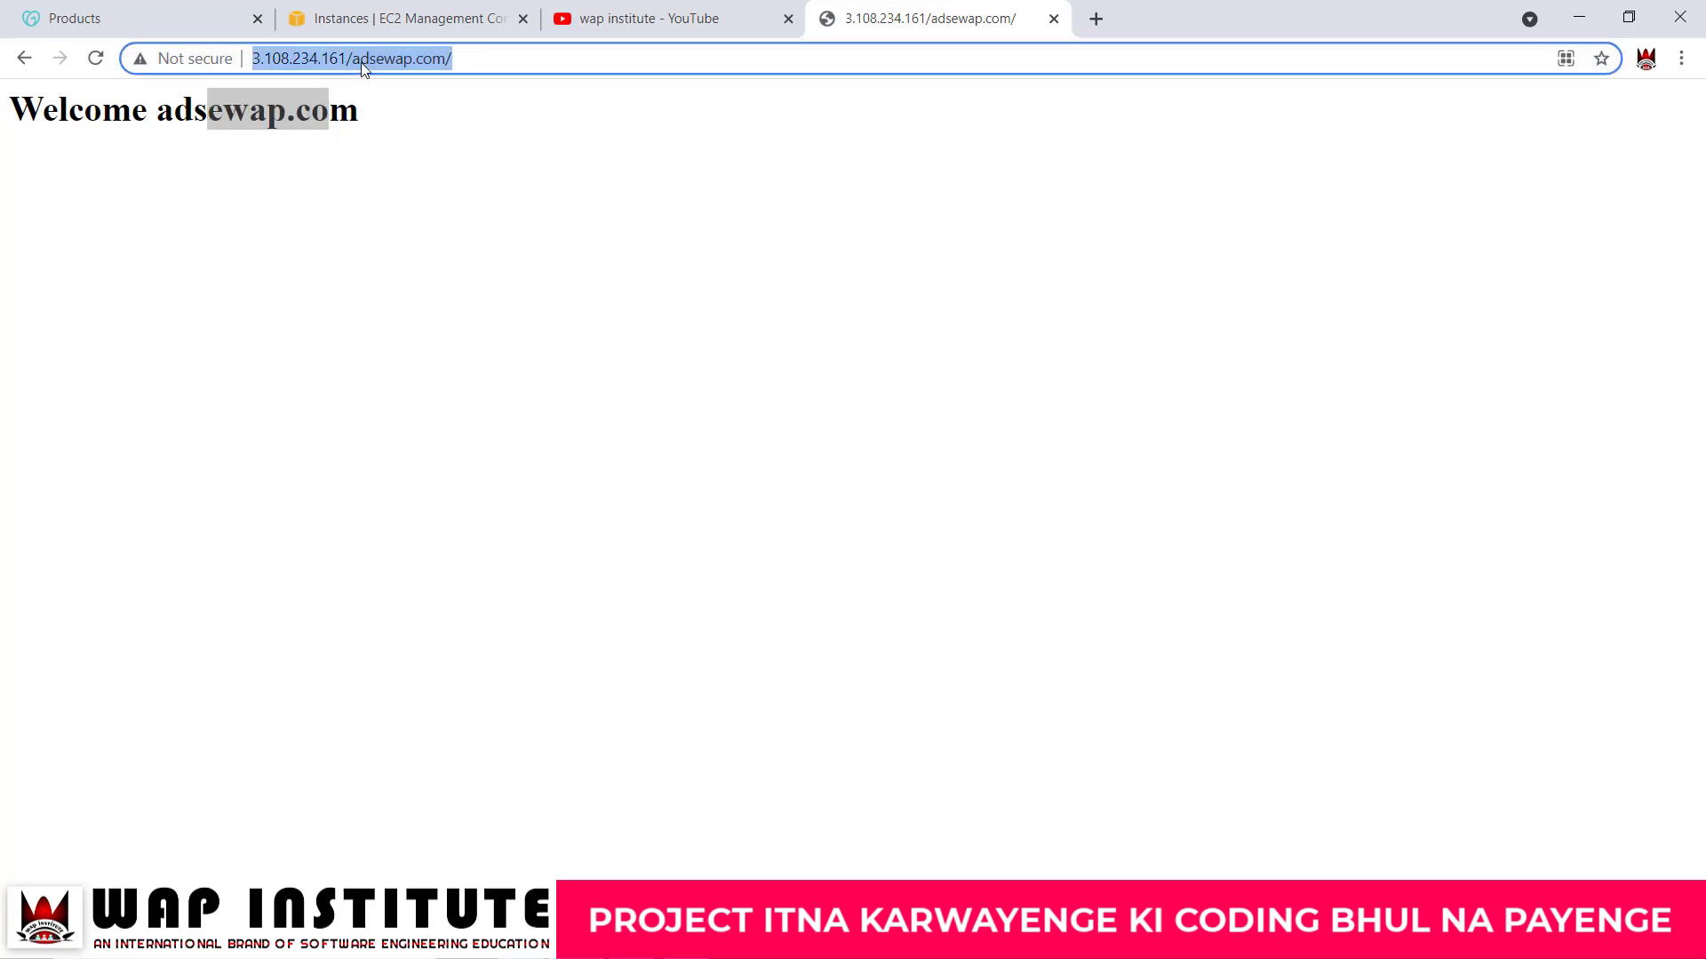
{"action": "left_click", "coordinate": [355, 61]}
{"action": "type", "text": "api."}
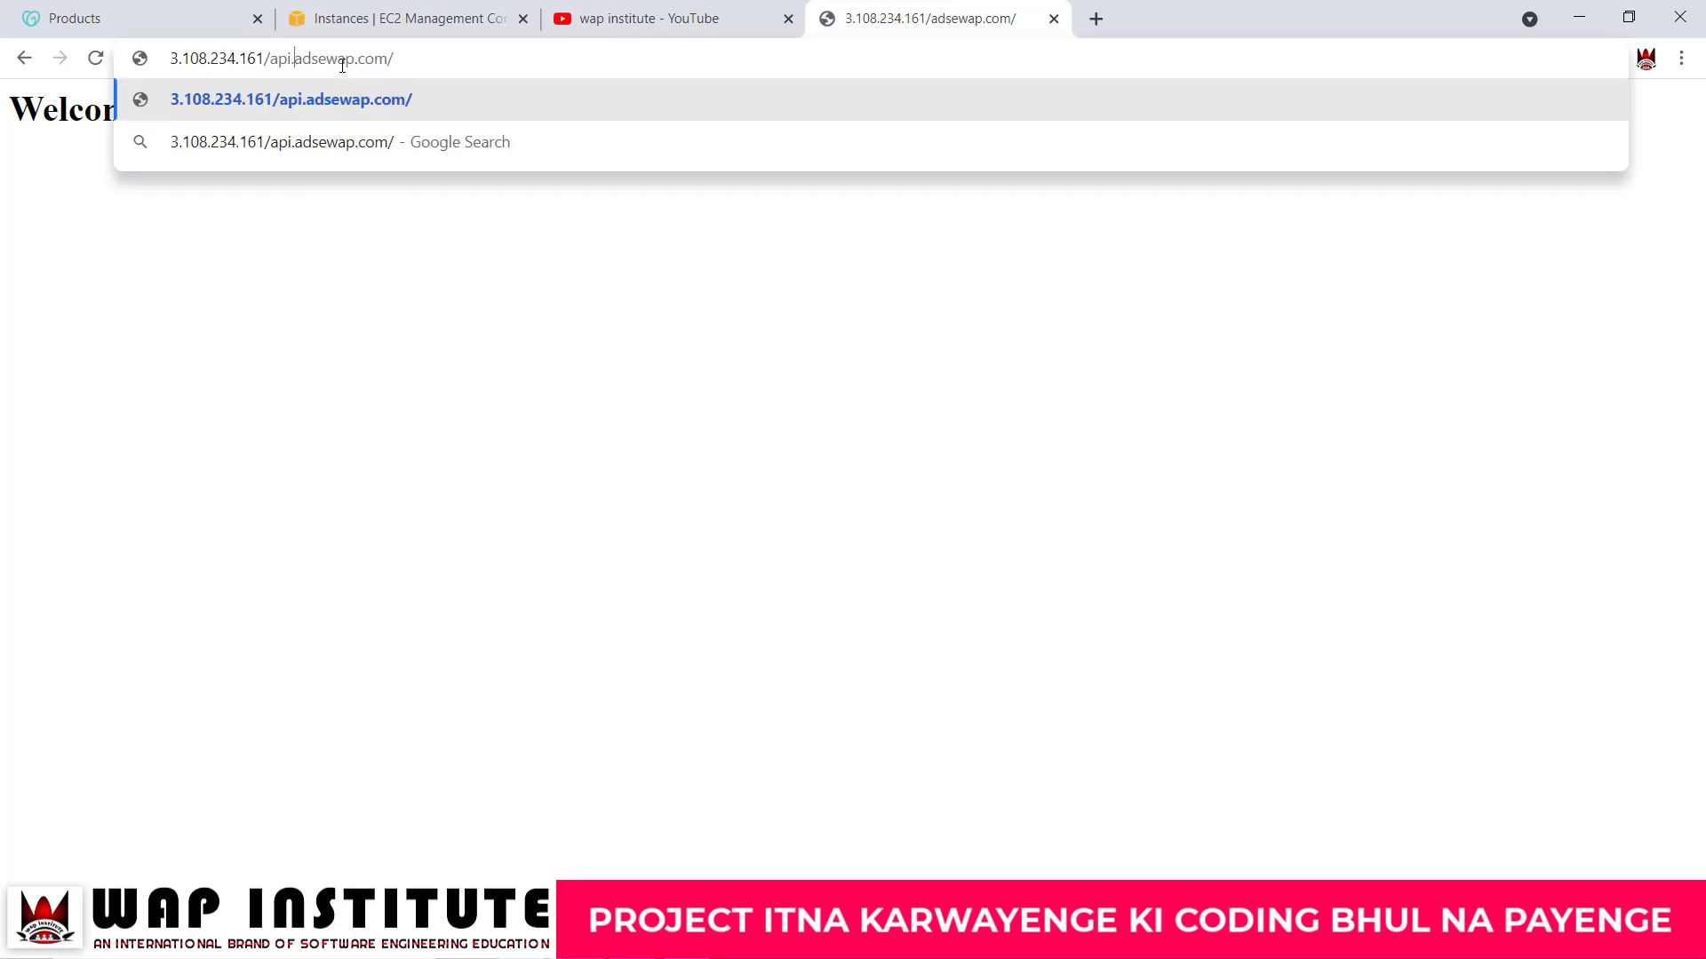
{"action": "key", "text": "Return"}
{"action": "left_click_drag", "start_coordinate": [175, 111], "coordinate": [515, 61]}
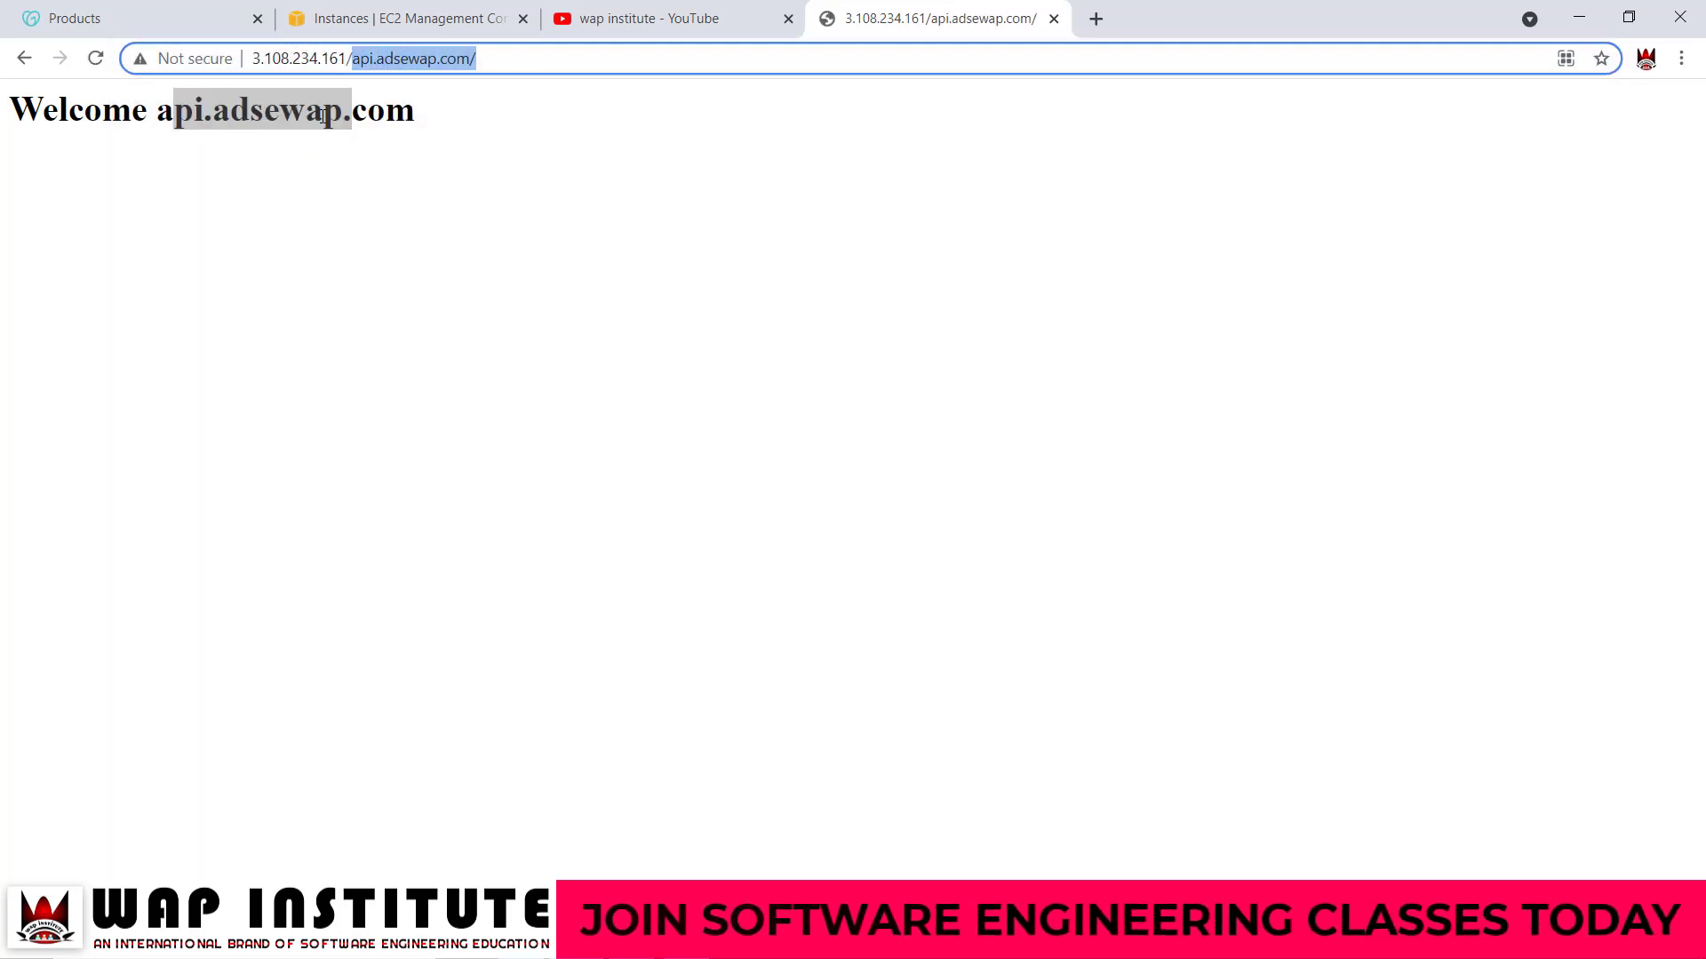
{"action": "left_click", "coordinate": [426, 131], "text": "shift"}
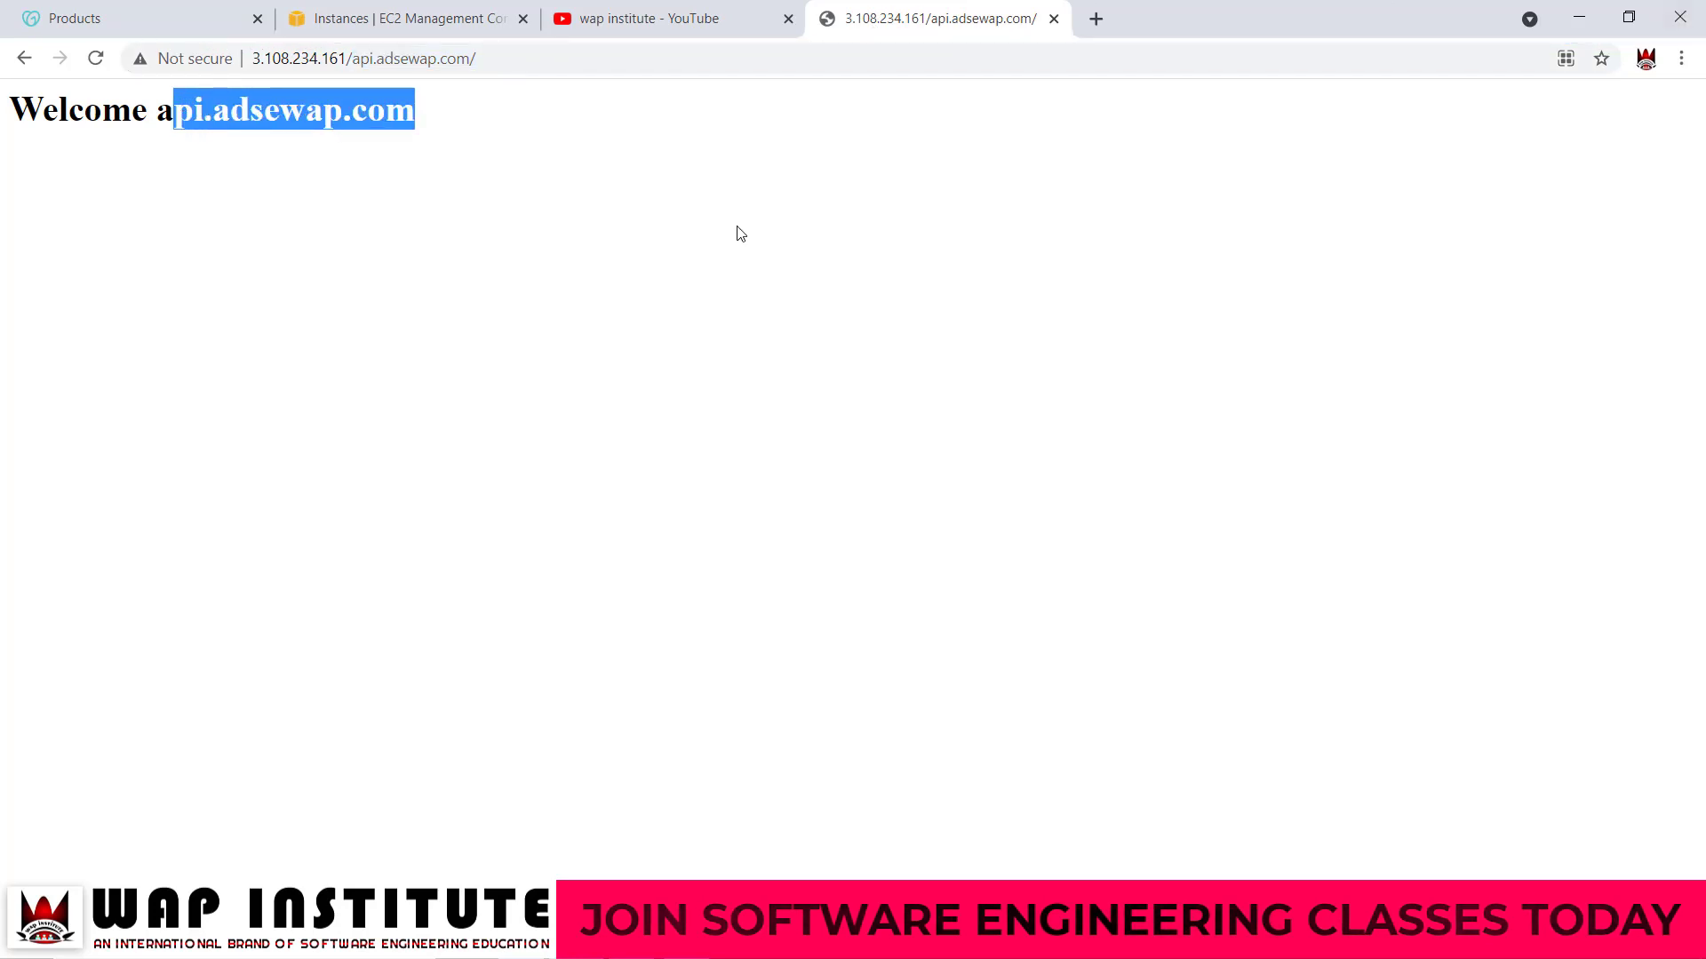
{"action": "left_click", "coordinate": [360, 58]}
{"action": "left_click_drag", "start_coordinate": [354, 58], "coordinate": [576, 57]}
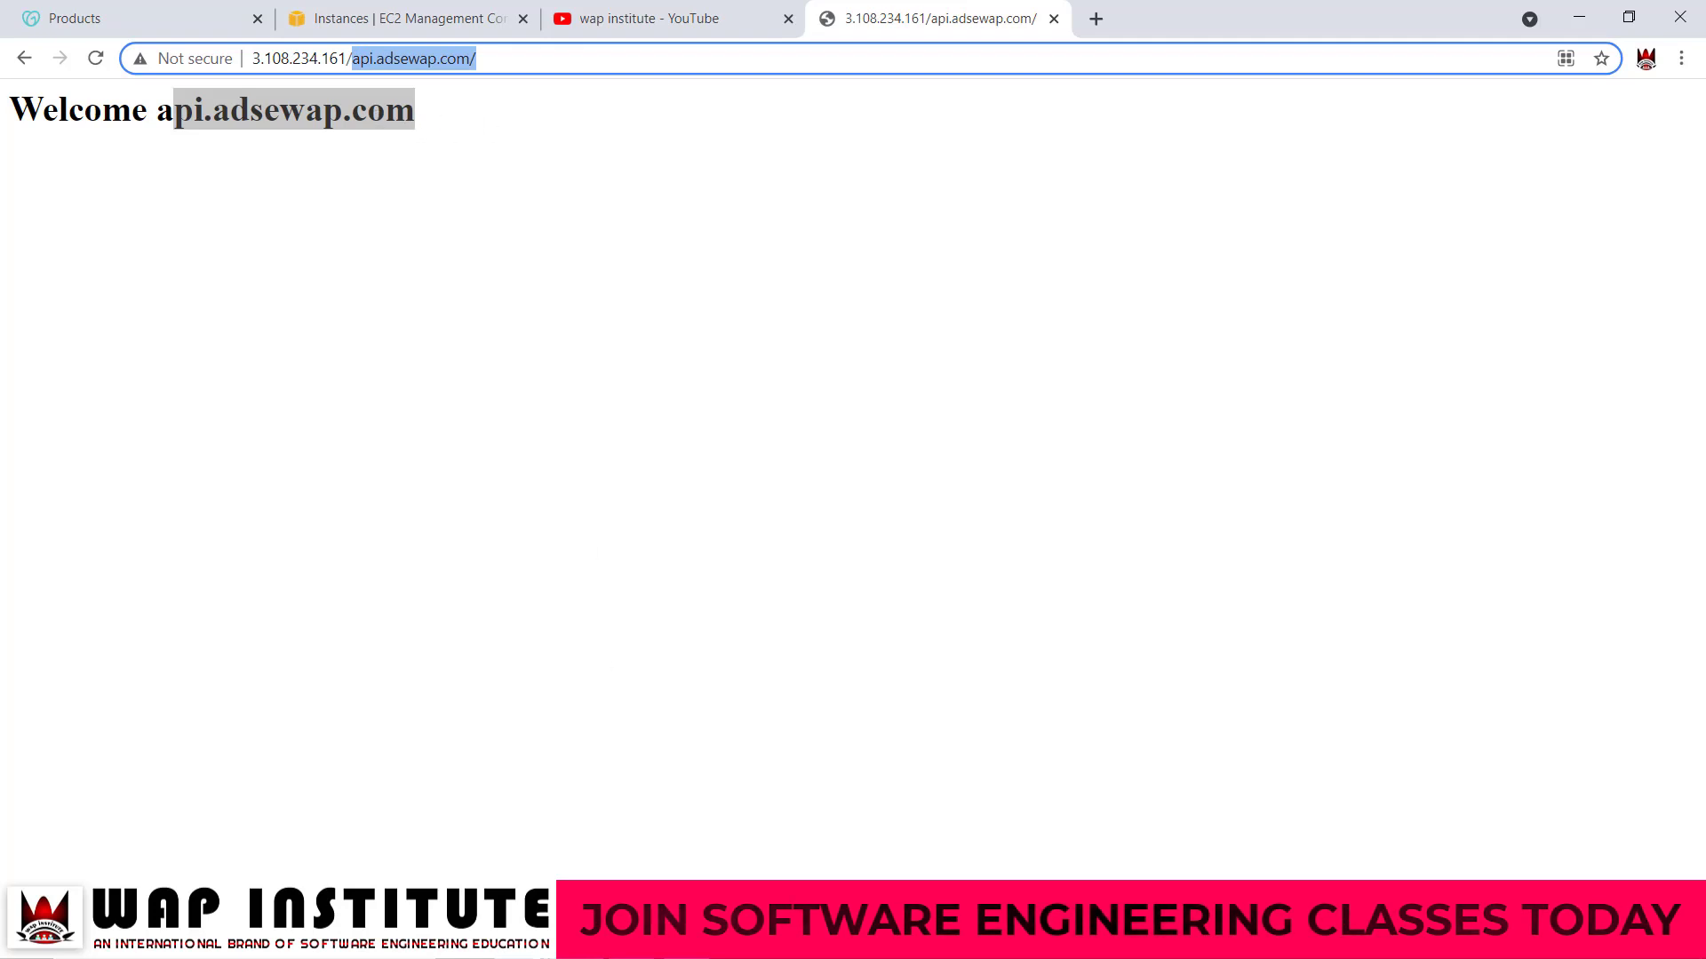
Step: Switch to FileZilla and browse the remote site to /etc/apache2/sites-available, where 000-default.conf is located
{"action": "left_click", "coordinate": [524, 943]}
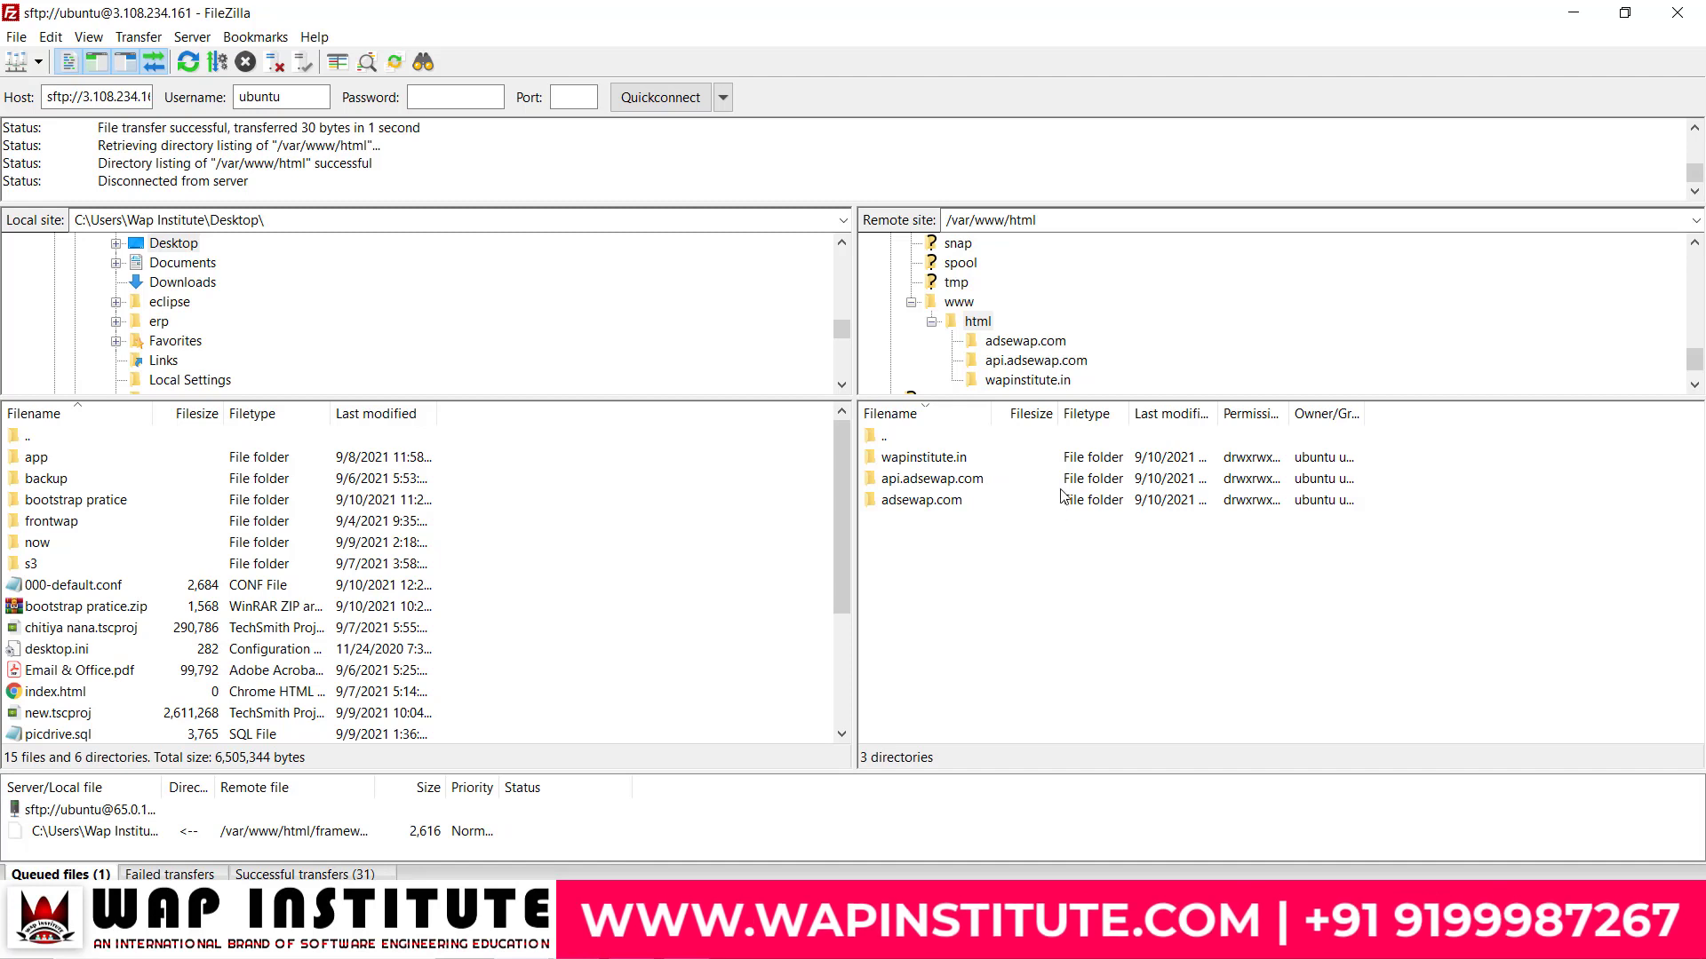
{"action": "left_click", "coordinate": [950, 221]}
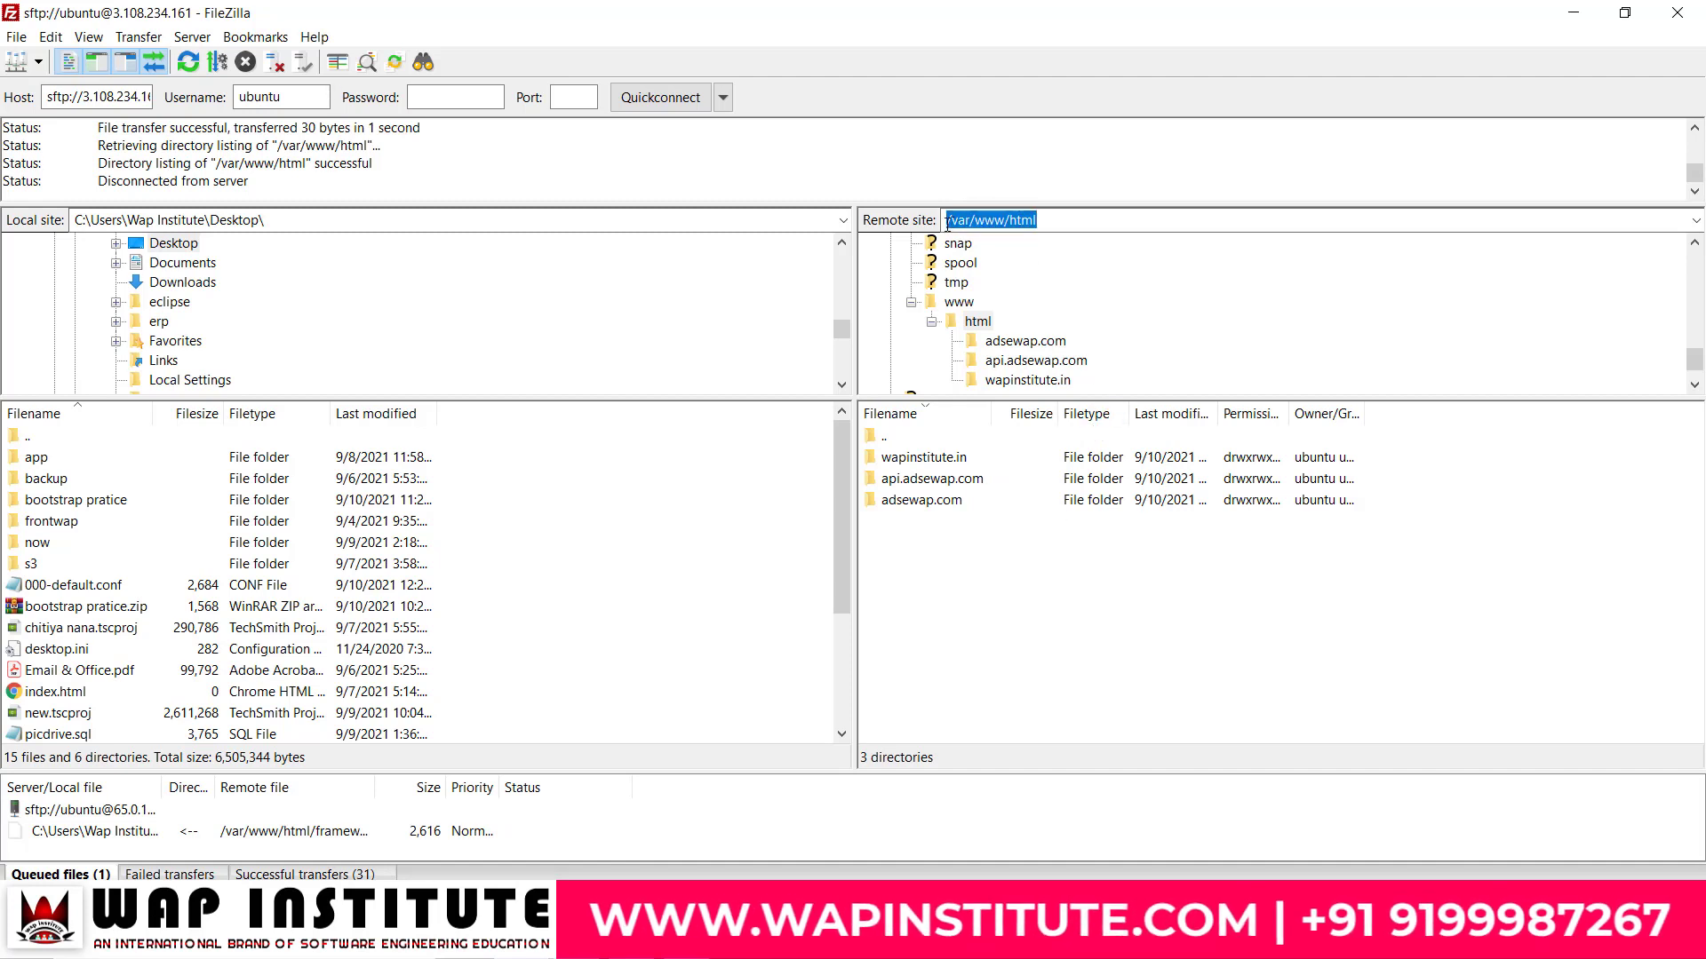
{"action": "left_click", "coordinate": [958, 224]}
{"action": "left_click_drag", "start_coordinate": [947, 224], "coordinate": [1099, 220]}
{"action": "type", "text": "/etc/apache"}
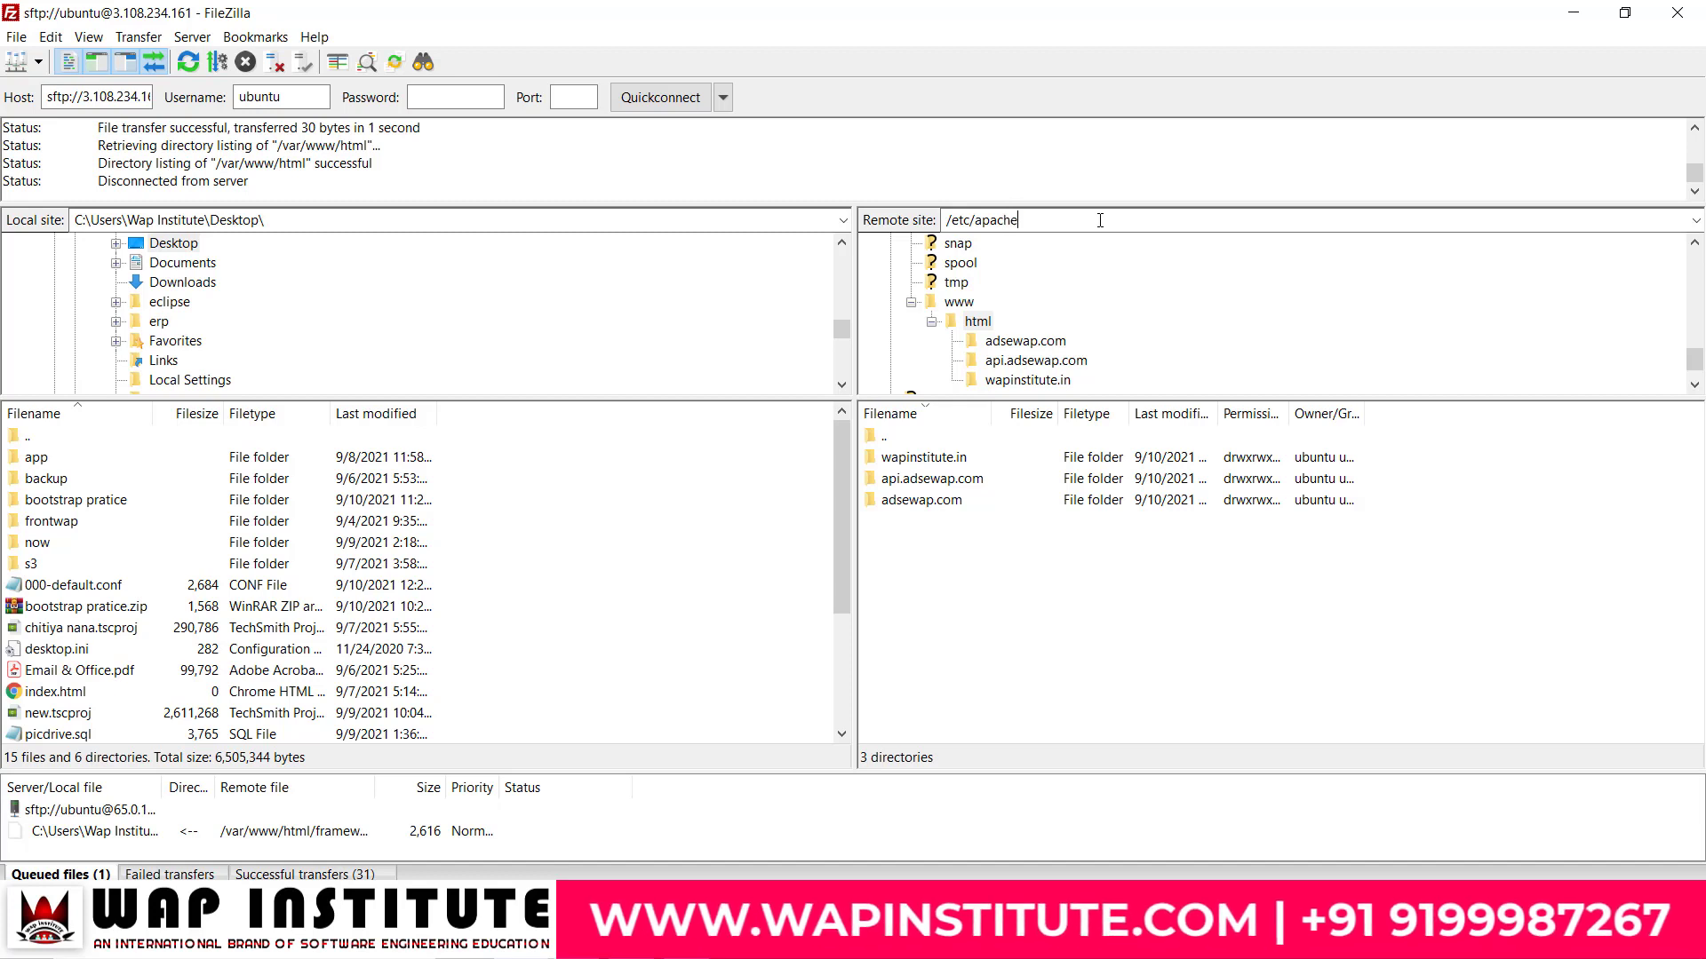
{"action": "type", "text": "2"}
{"action": "key", "text": "Return"}
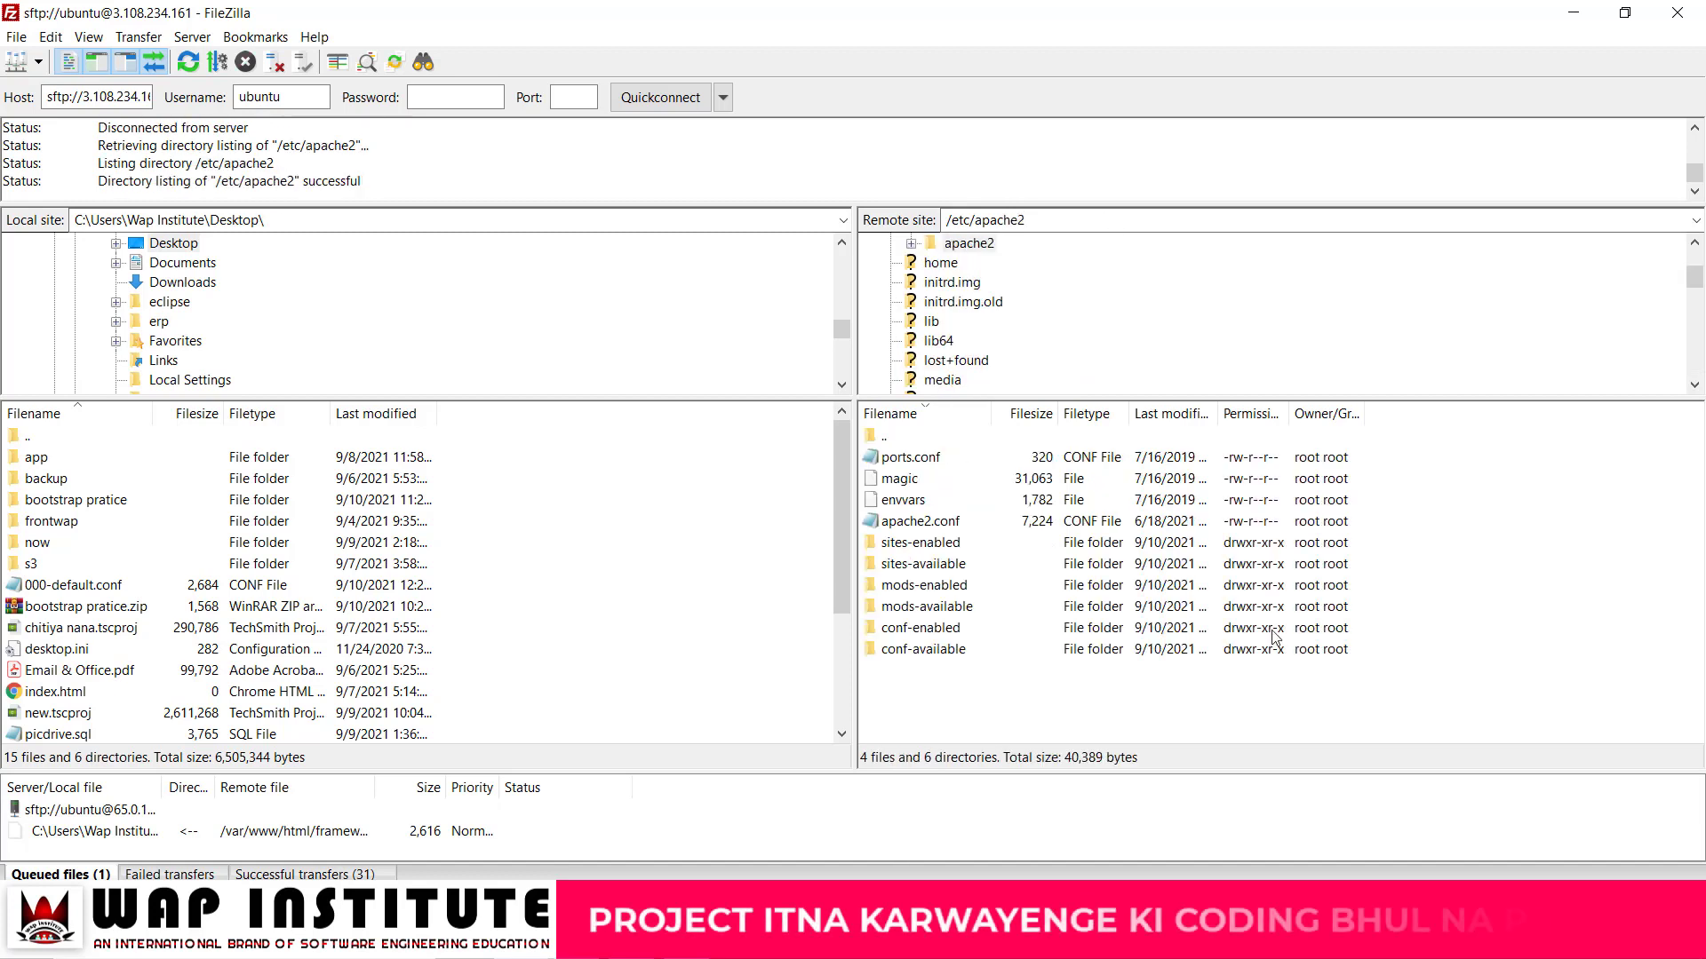
{"action": "double_click", "coordinate": [921, 565]}
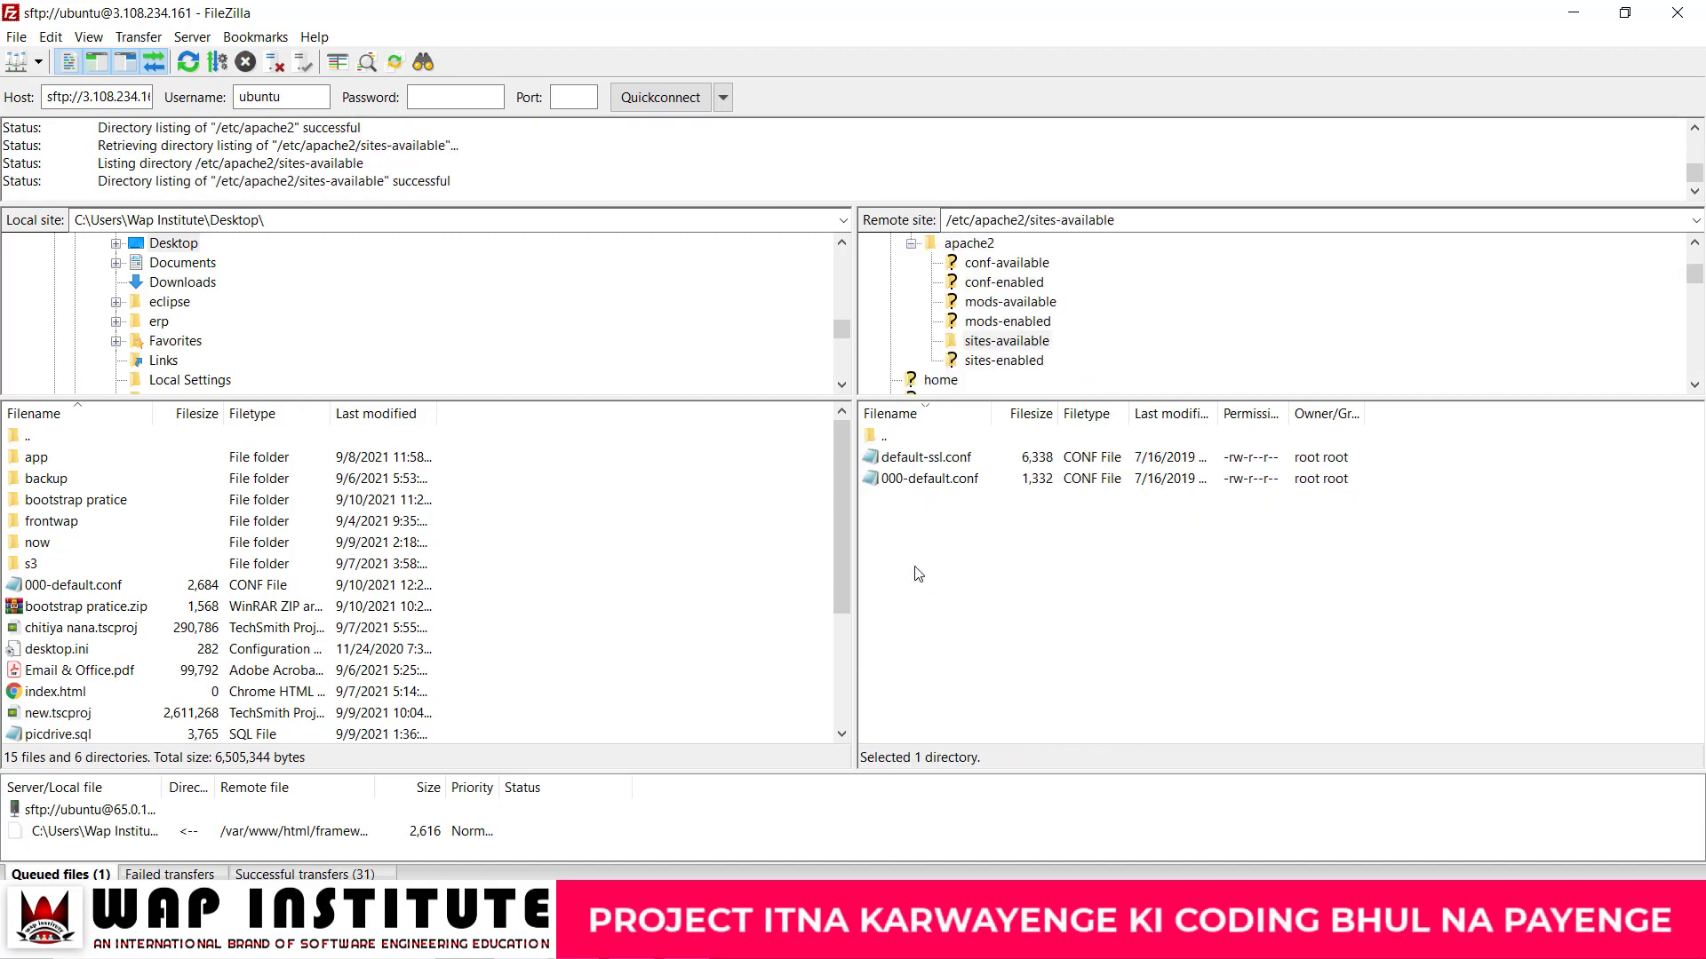
{"action": "left_click", "coordinate": [959, 484]}
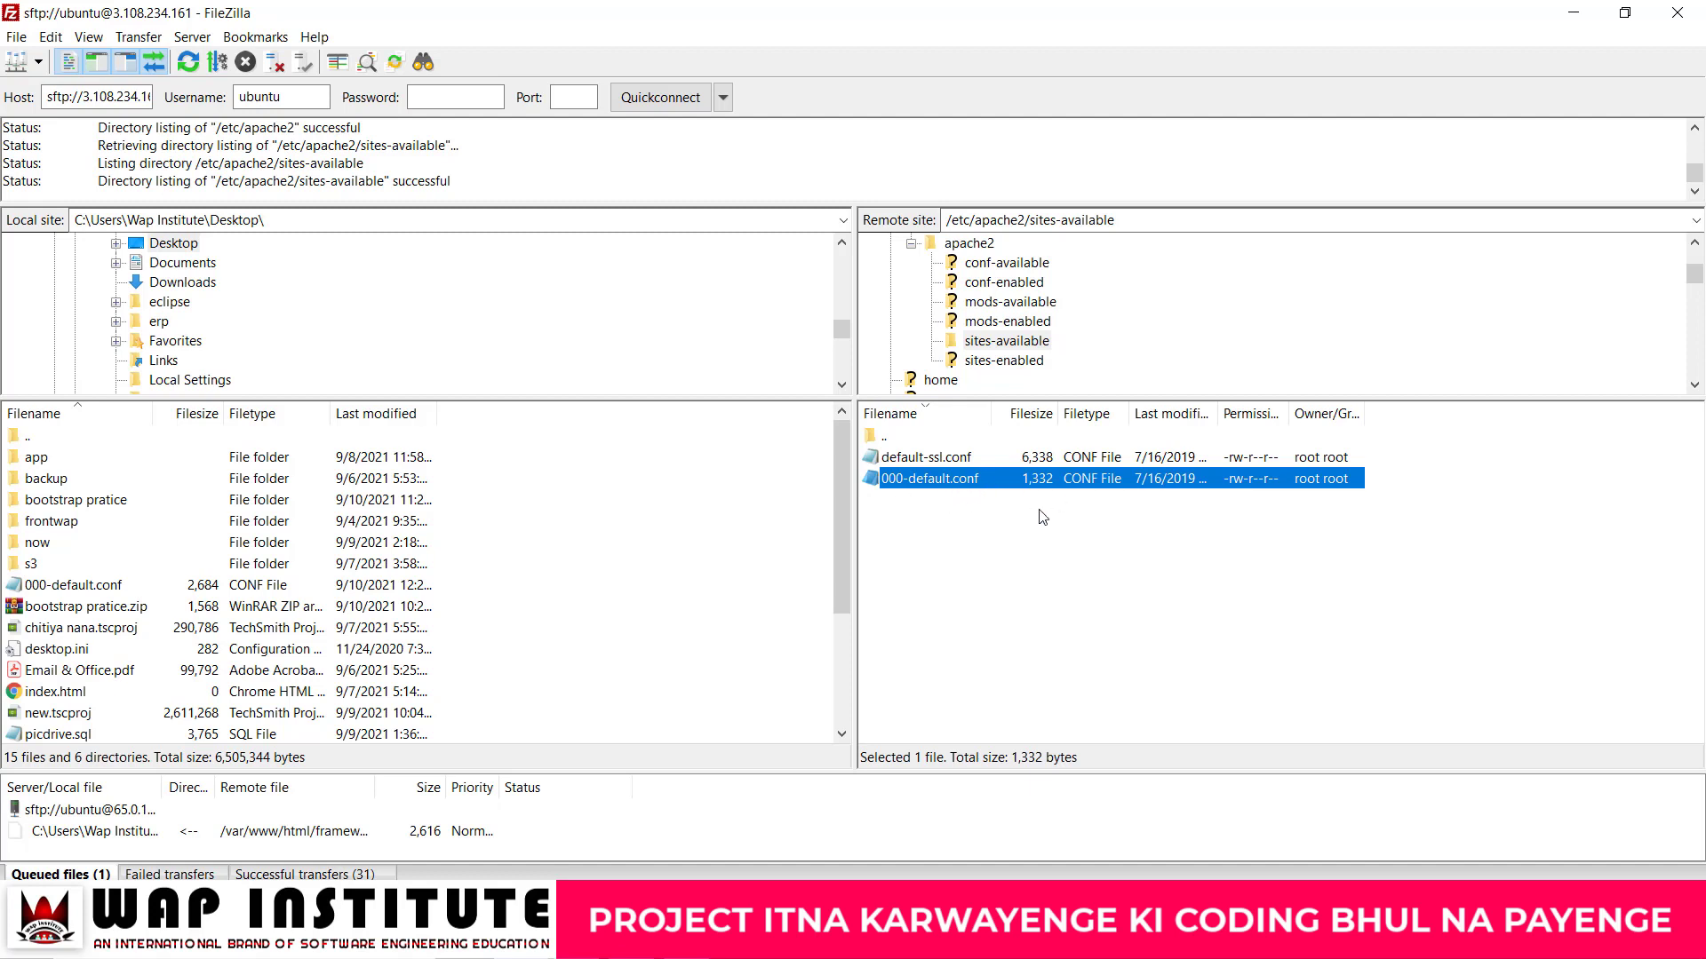
{"action": "left_click", "coordinate": [908, 573]}
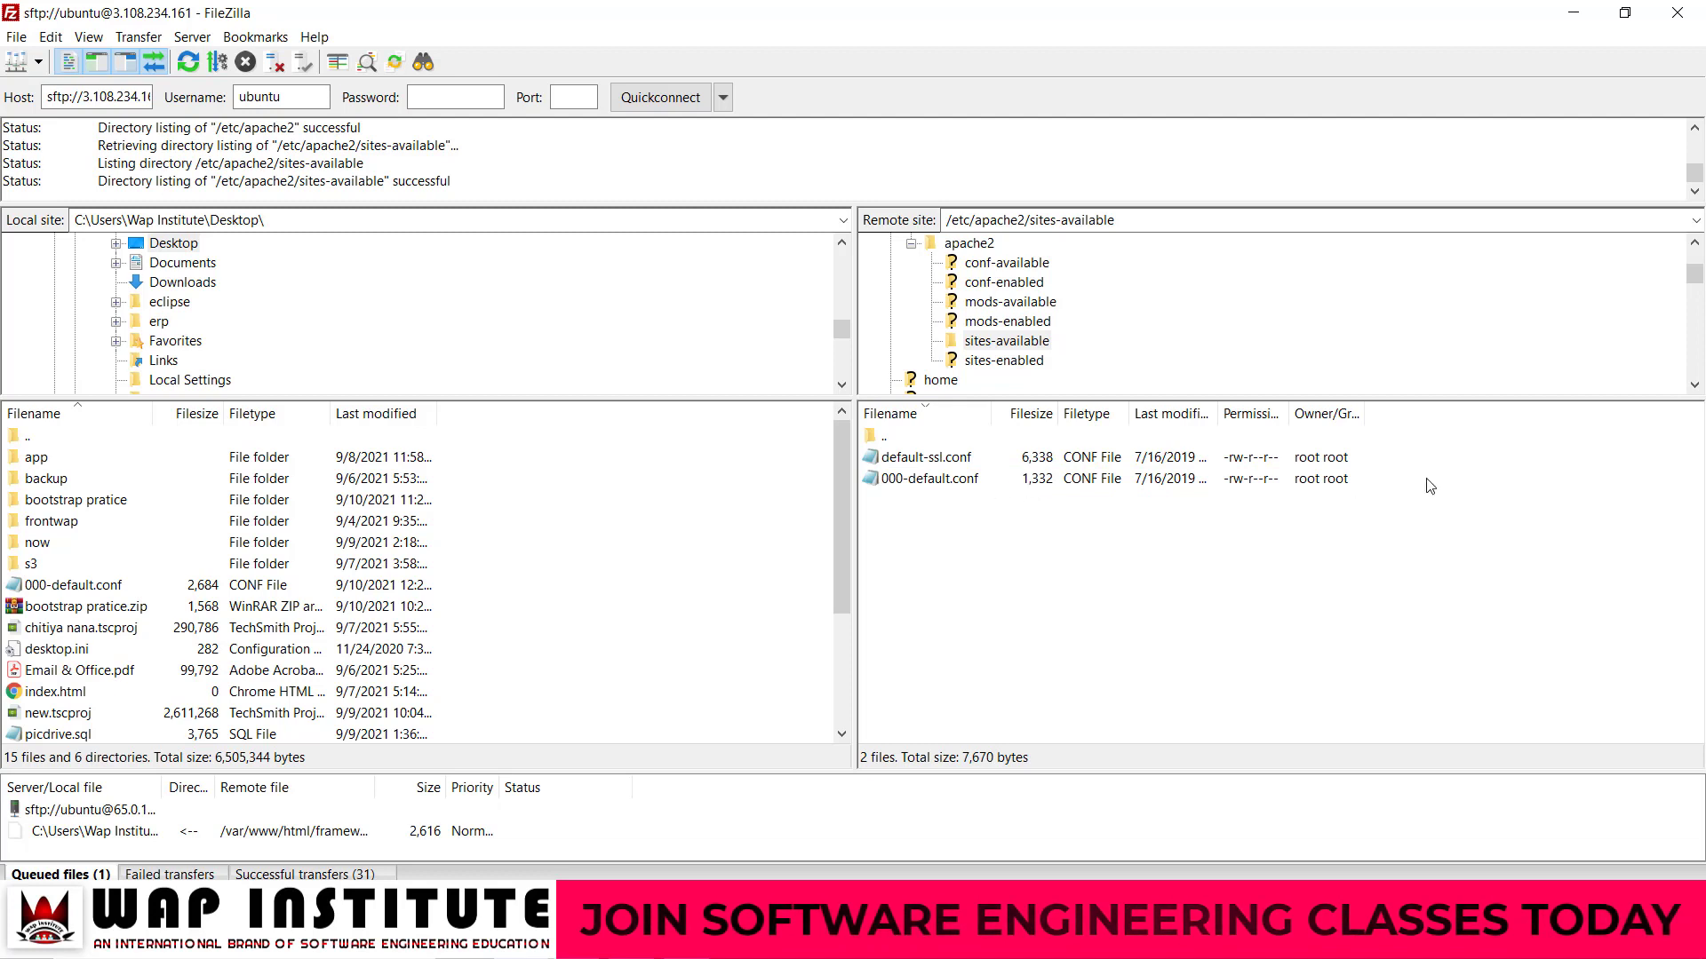
Step: Launch PuTTY, open an SSH session to 3.108.234.161 and log in as ubuntu
{"action": "left_click", "coordinate": [223, 937]}
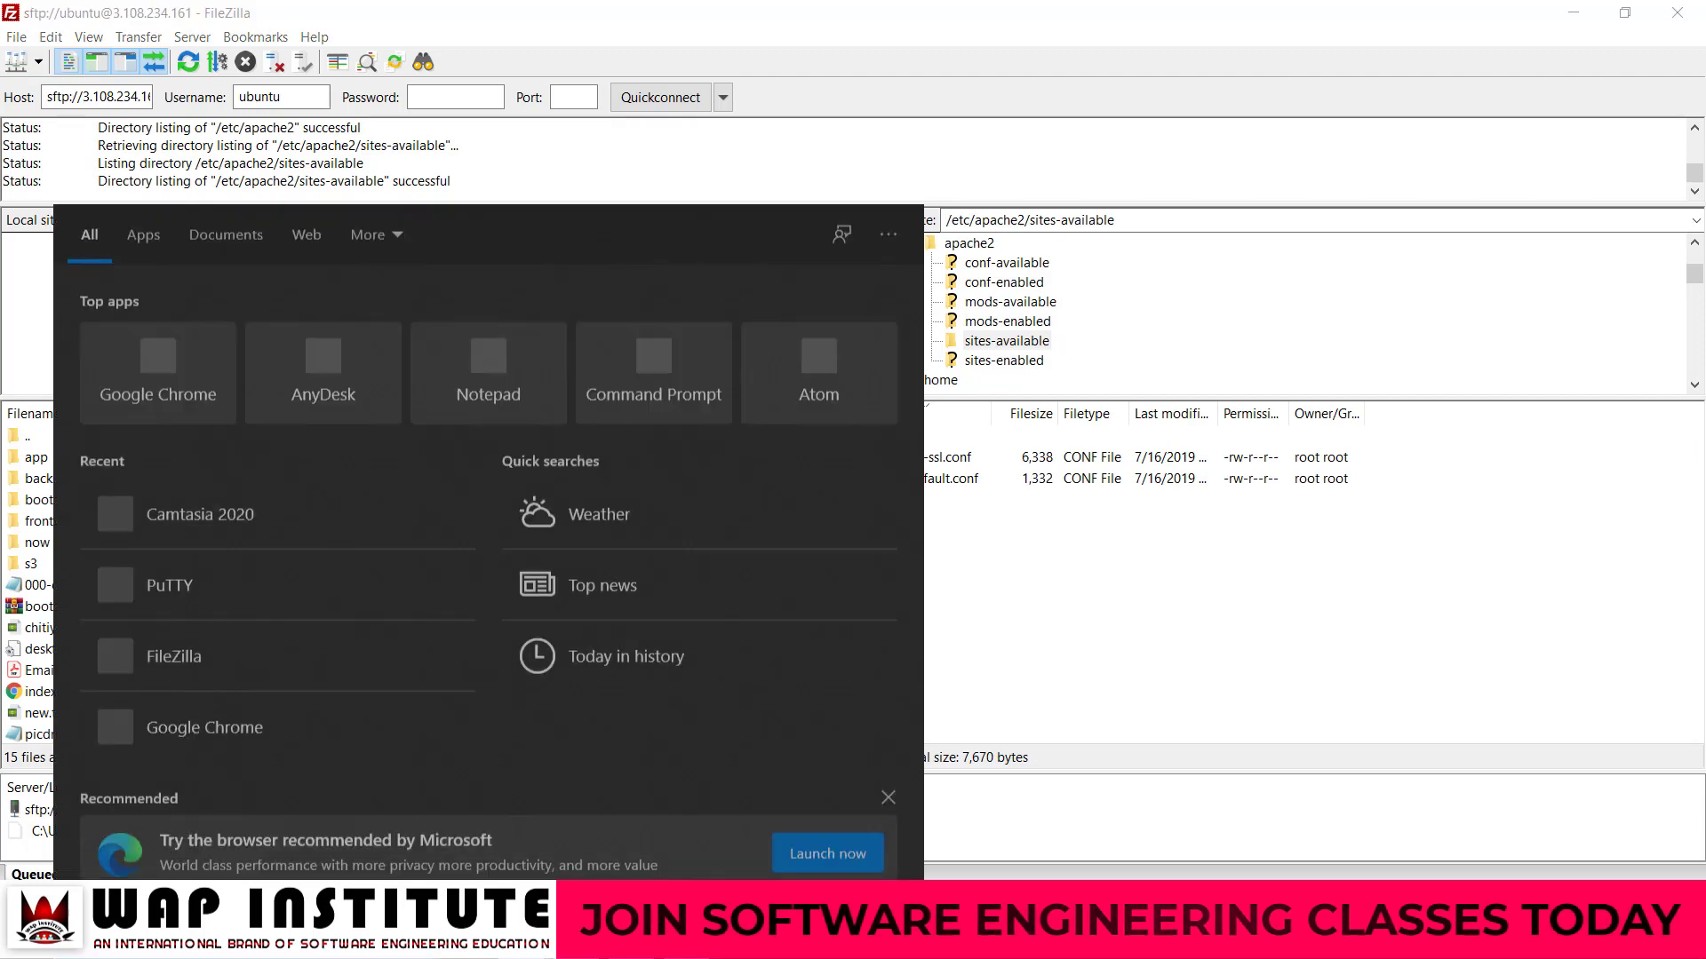
{"action": "type", "text": "pu"}
{"action": "key", "text": "Return"}
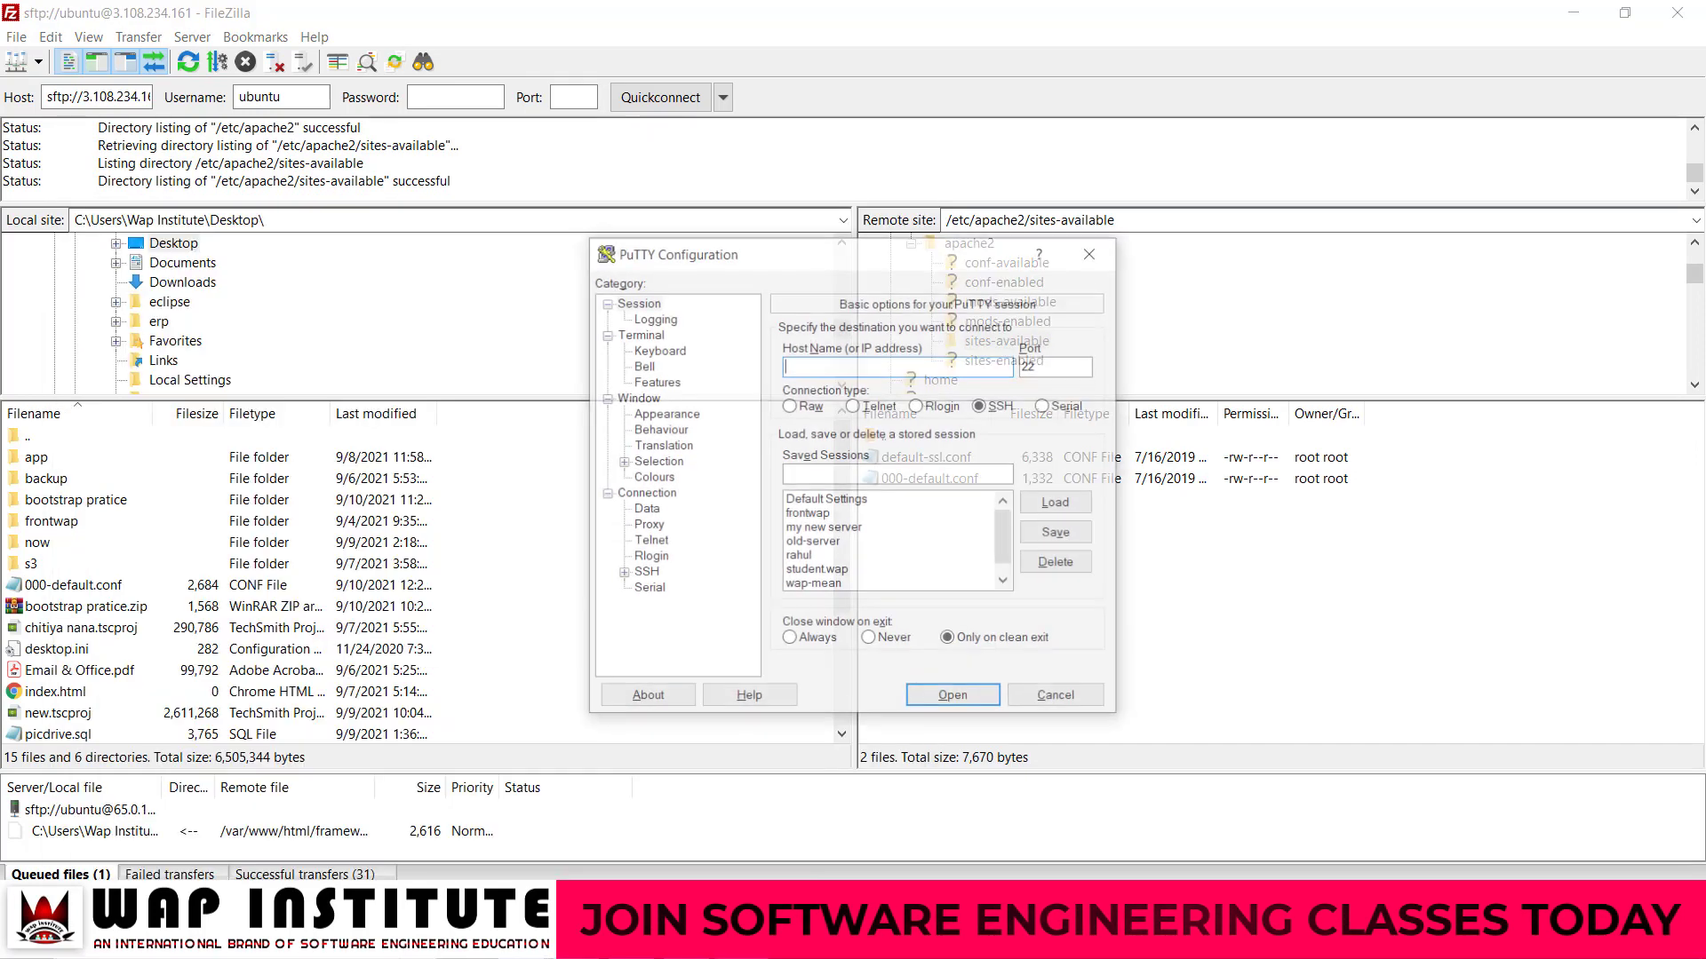
{"action": "left_click", "coordinate": [953, 699]}
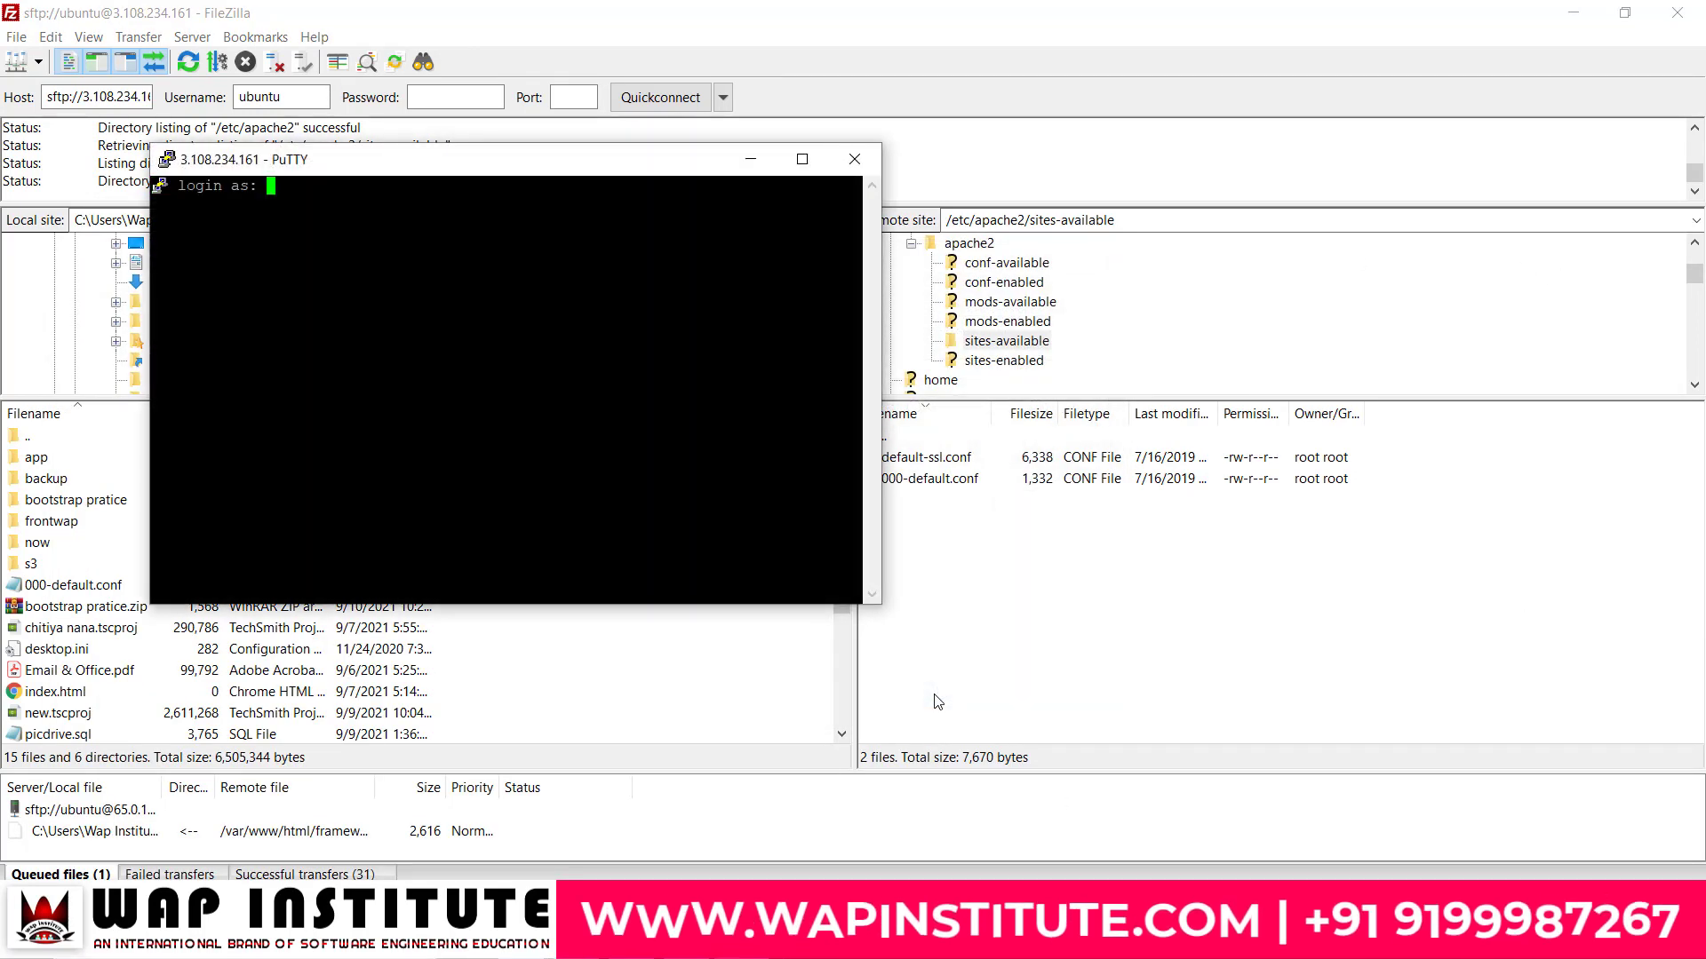
{"action": "type", "text": "ub"}
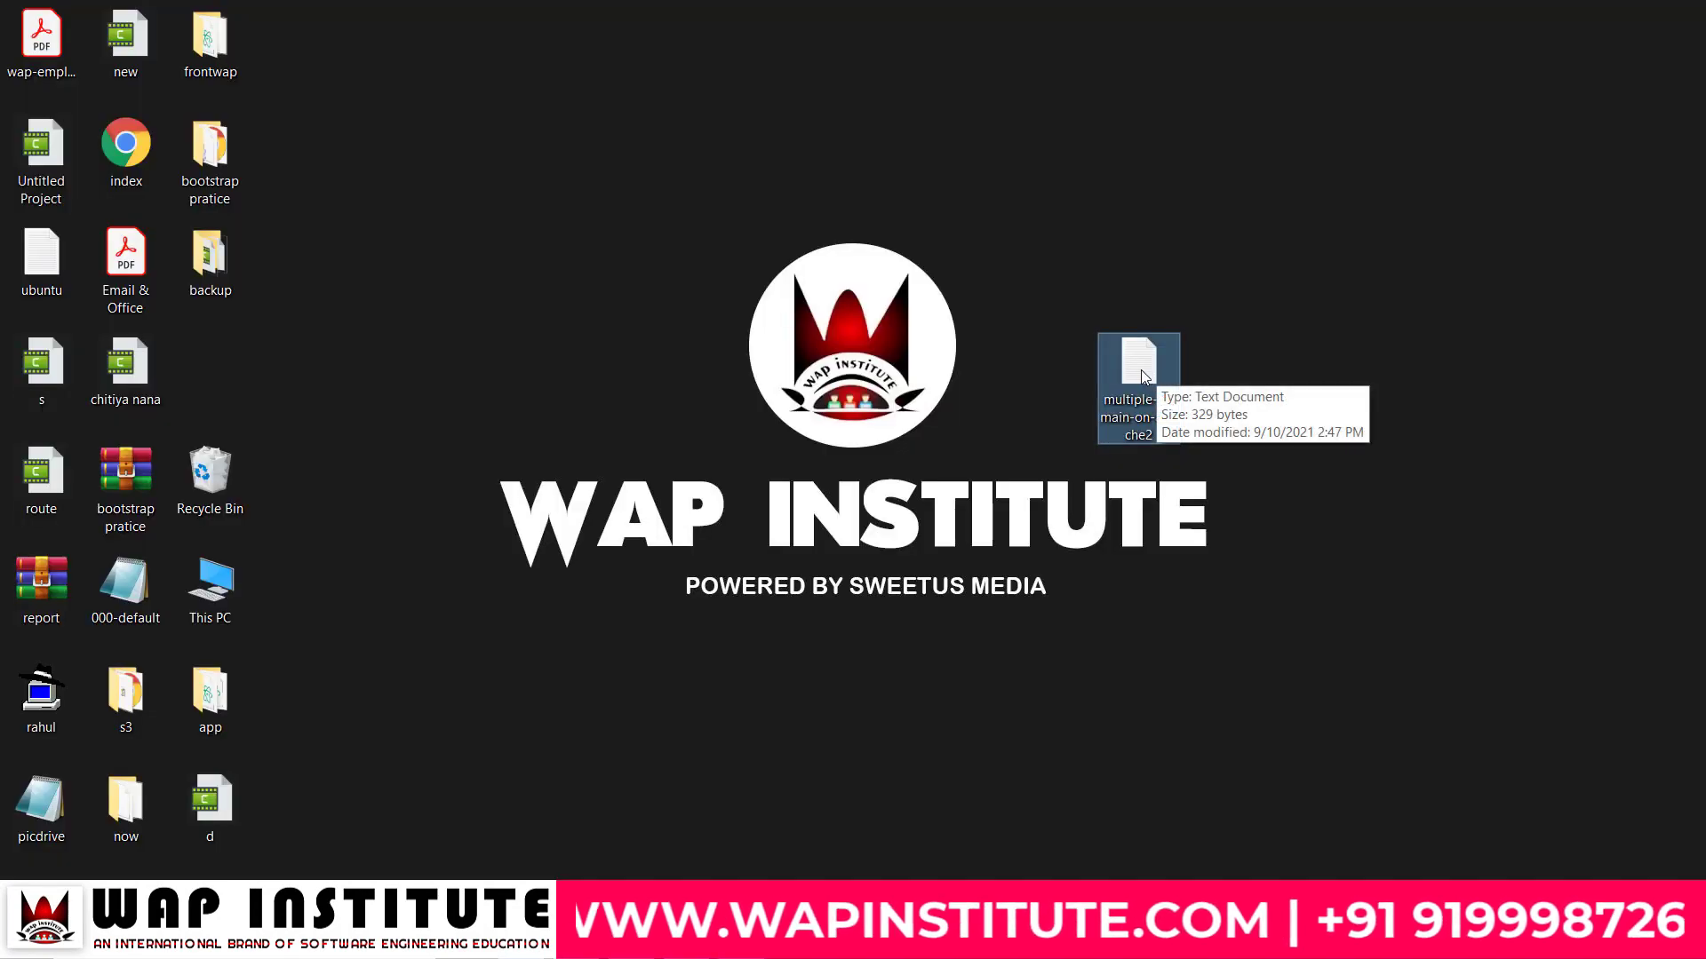
Step: Open the multiple-domain-on-apache2 text file from the desktop and copy its a2dissite 000-default.conf line
{"action": "double_click", "coordinate": [1141, 369]}
{"action": "left_click", "coordinate": [1084, 453]}
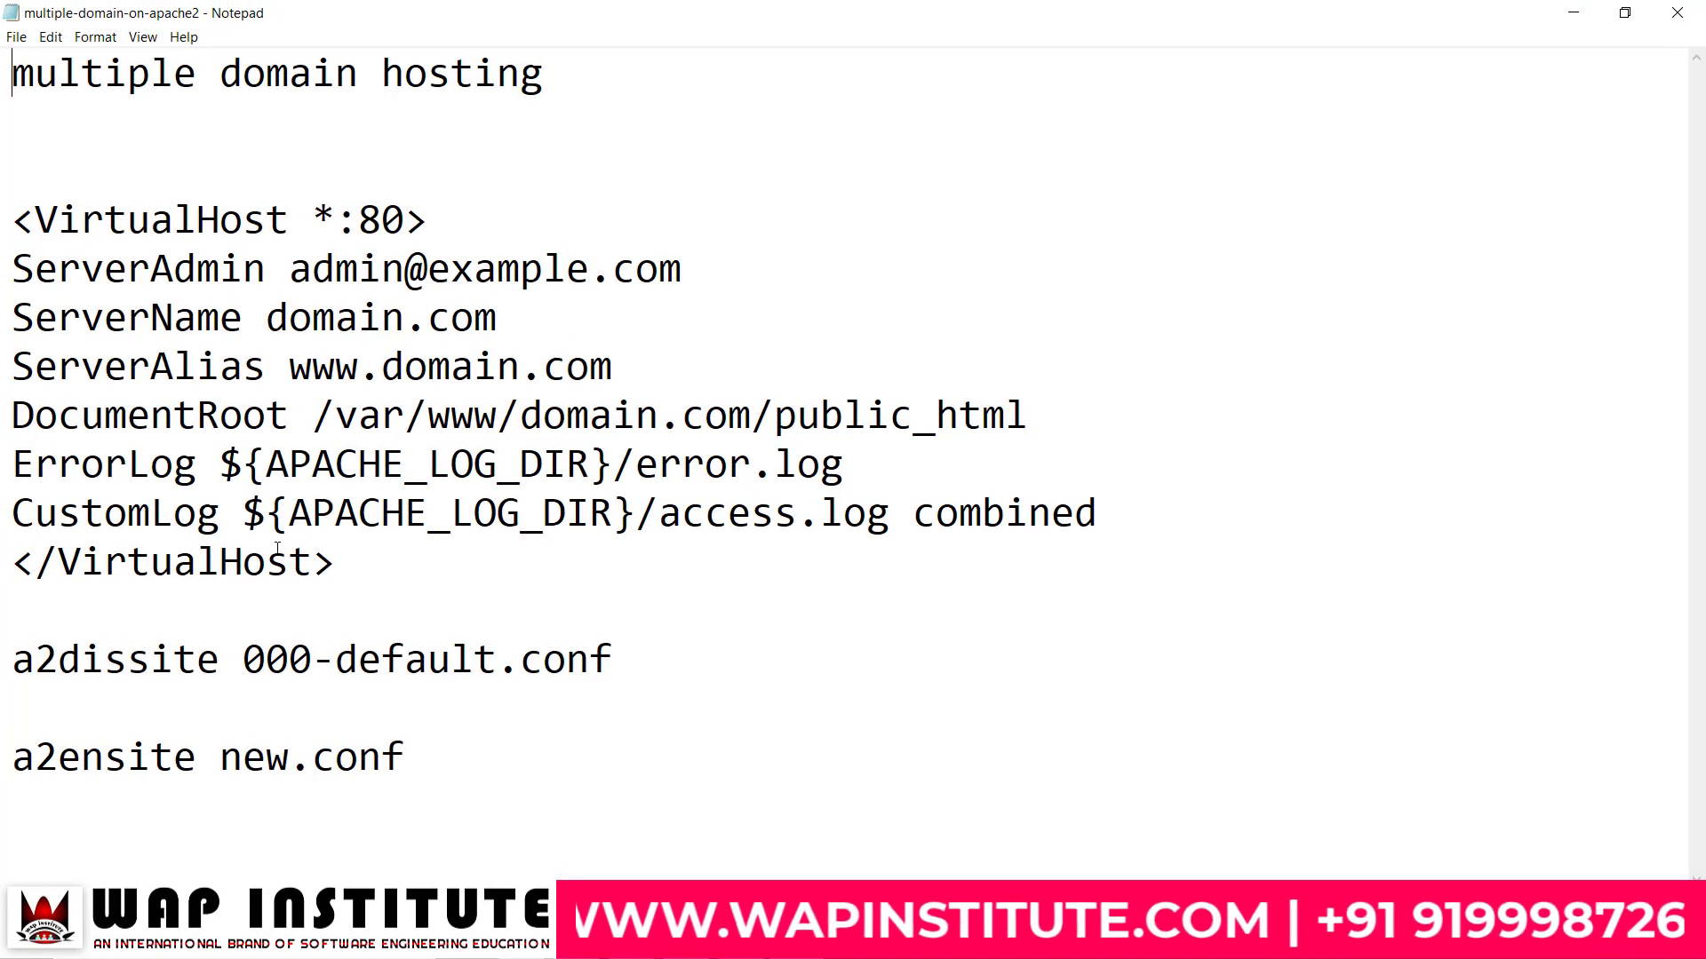
{"action": "left_click", "coordinate": [2, 673]}
{"action": "key", "text": "shift+Right"}
{"action": "key", "text": "shift+Right"}
{"action": "key", "text": "shift+Right"}
{"action": "key", "text": "shift+Right"}
{"action": "key", "text": "shift+Right"}
{"action": "key", "text": "shift+Right"}
{"action": "key", "text": "shift+Right"}
{"action": "key", "text": "shift+Right"}
{"action": "key", "text": "shift+Right"}
{"action": "key", "text": "shift+Right"}
{"action": "key", "text": "shift+Right"}
{"action": "key", "text": "shift+Right"}
{"action": "key", "text": "shift+Right"}
{"action": "key", "text": "shift+Right"}
{"action": "key", "text": "shift+Right"}
{"action": "key", "text": "shift+Right"}
{"action": "key", "text": "shift+Right"}
{"action": "key", "text": "shift+Right"}
{"action": "key", "text": "shift+Right"}
{"action": "key", "text": "shift+Right"}
{"action": "left_click", "coordinate": [73, 697]}
{"action": "left_click_drag", "start_coordinate": [128, 668], "coordinate": [329, 672]}
{"action": "left_click", "coordinate": [242, 673]}
{"action": "left_click", "coordinate": [647, 667]}
{"action": "key", "text": "shift+Home"}
{"action": "left_click", "coordinate": [243, 666]}
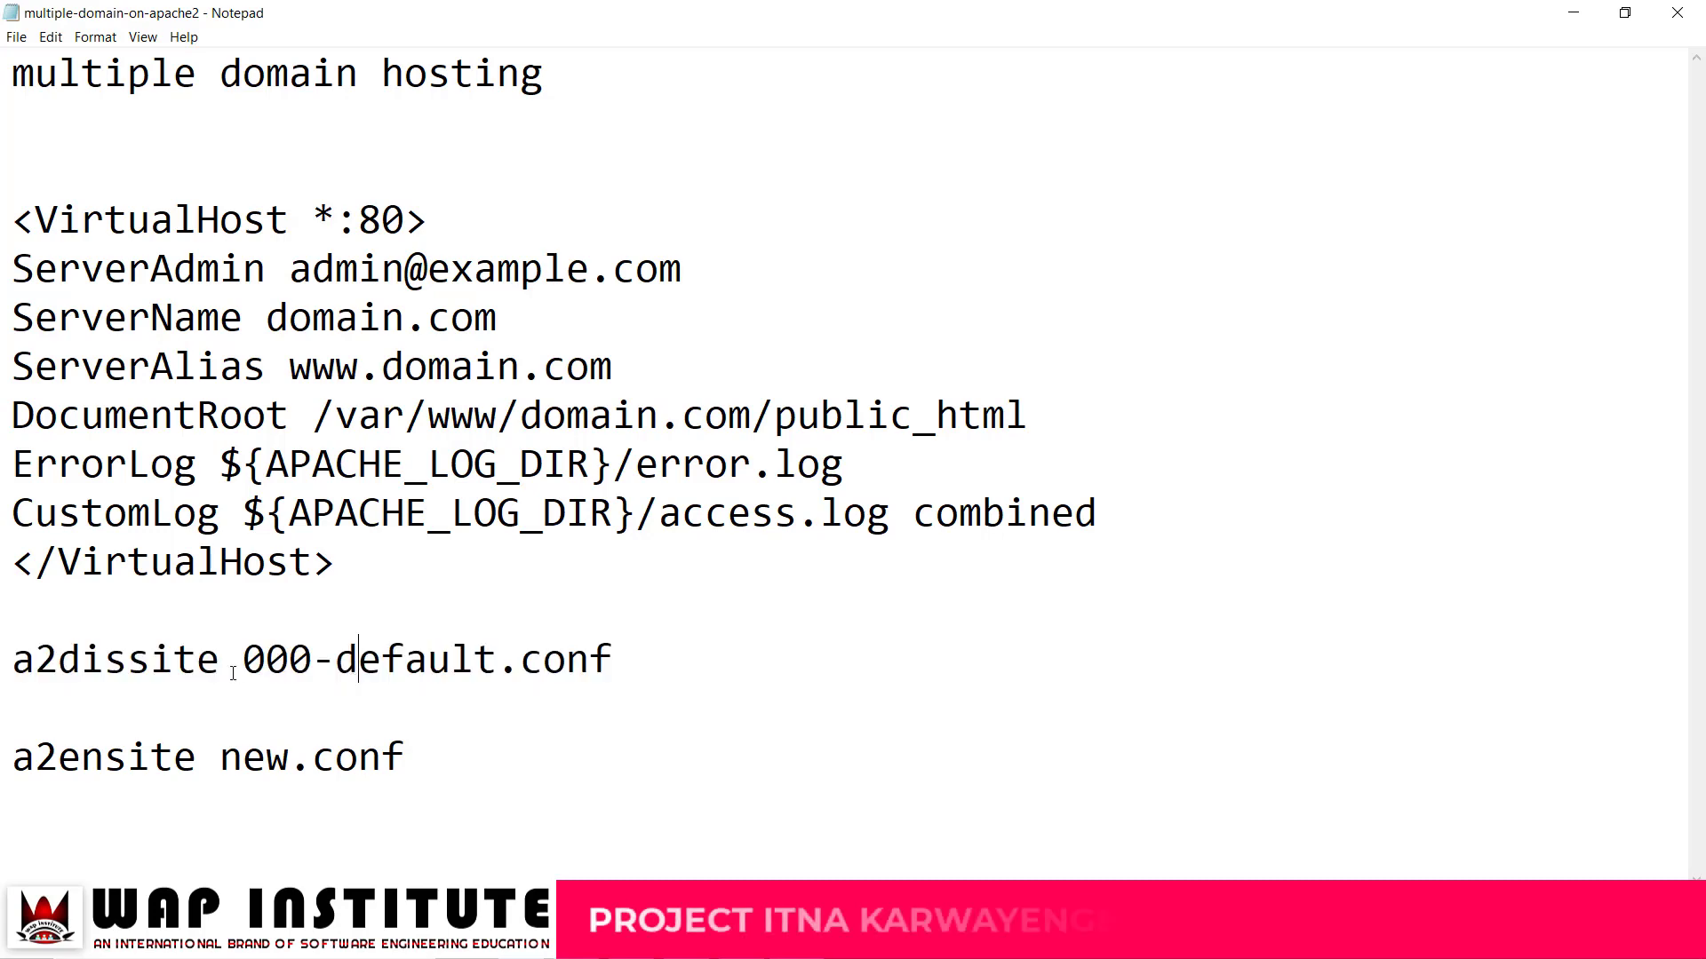
{"action": "left_click_drag", "start_coordinate": [243, 666], "coordinate": [601, 665]}
{"action": "left_click", "coordinate": [611, 668]}
{"action": "key", "text": "shift+Home"}
{"action": "key", "text": "ctrl+c"}
Step: Switch to PuTTY and disable the default site with sudo a2dissite 000-default.conf
{"action": "key", "text": "alt+Tab"}
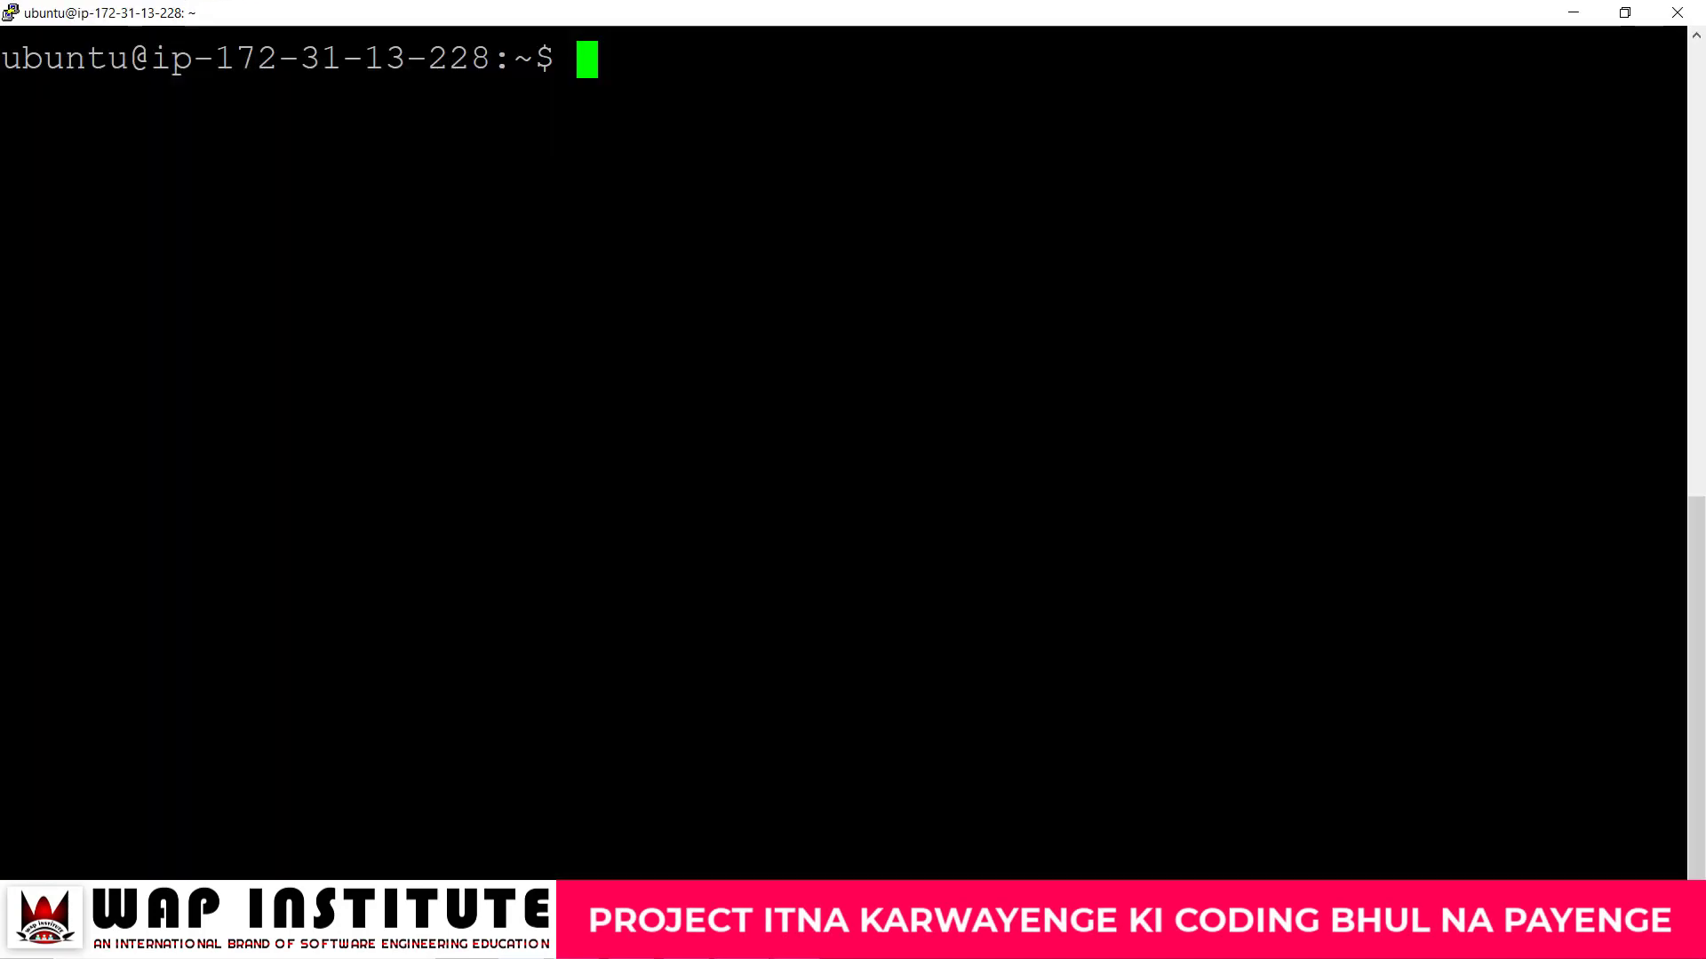
{"action": "type", "text": "sudo"}
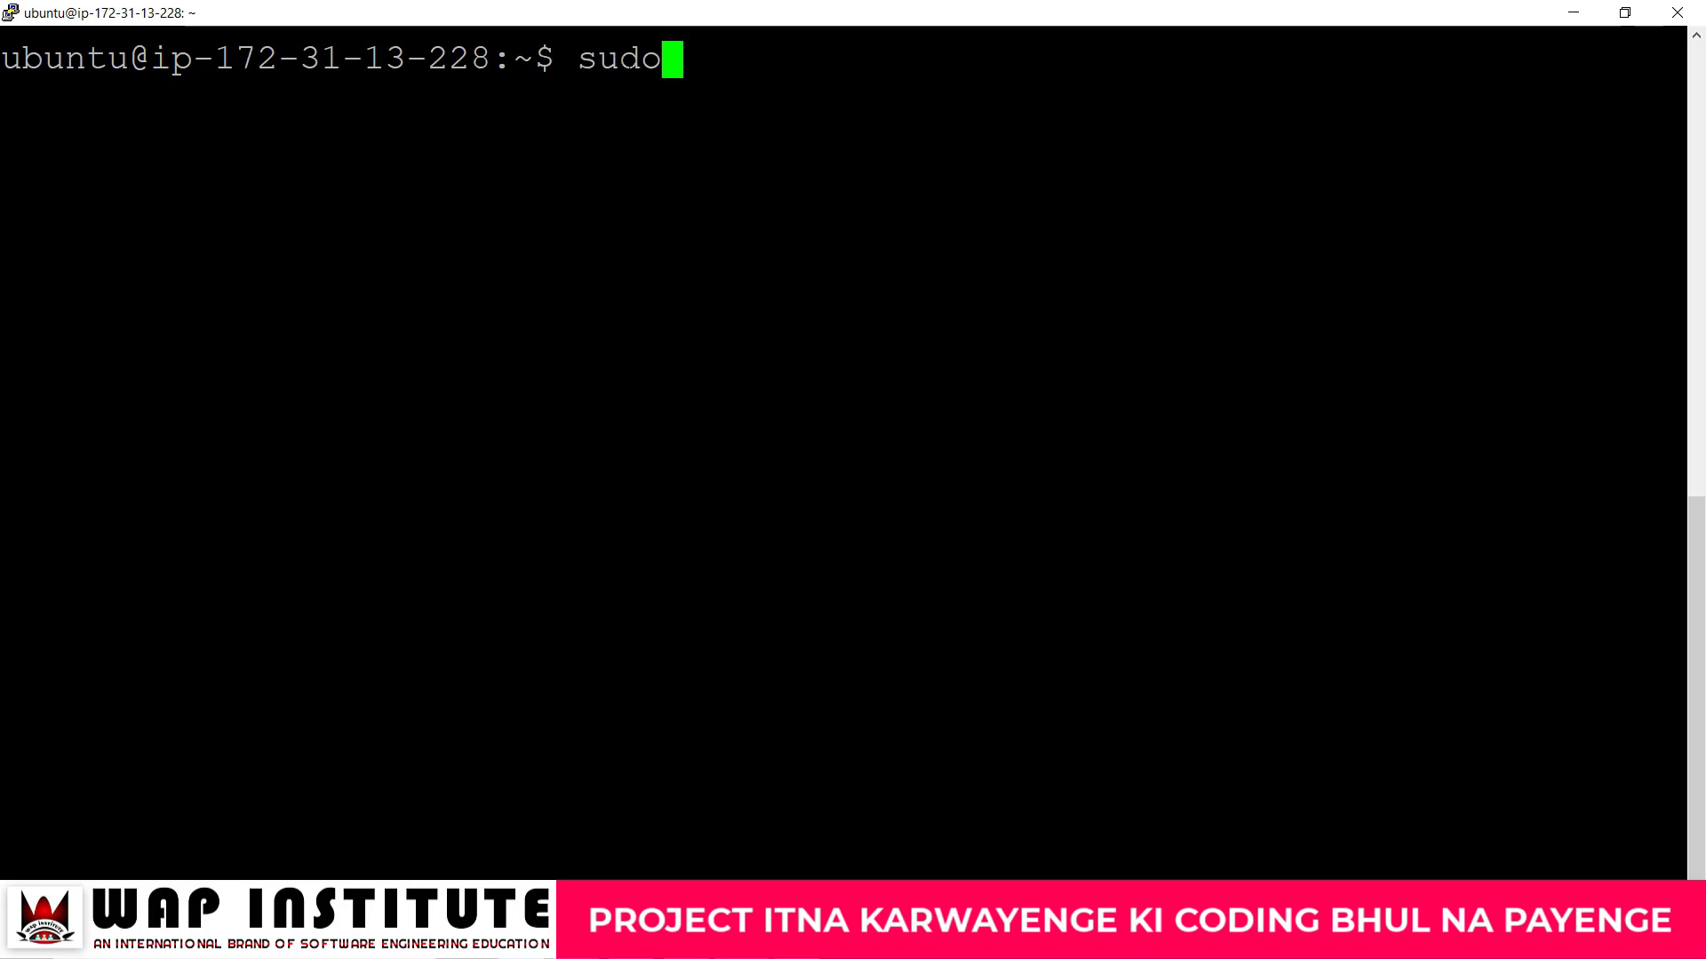
{"action": "key", "text": "shift+Insert"}
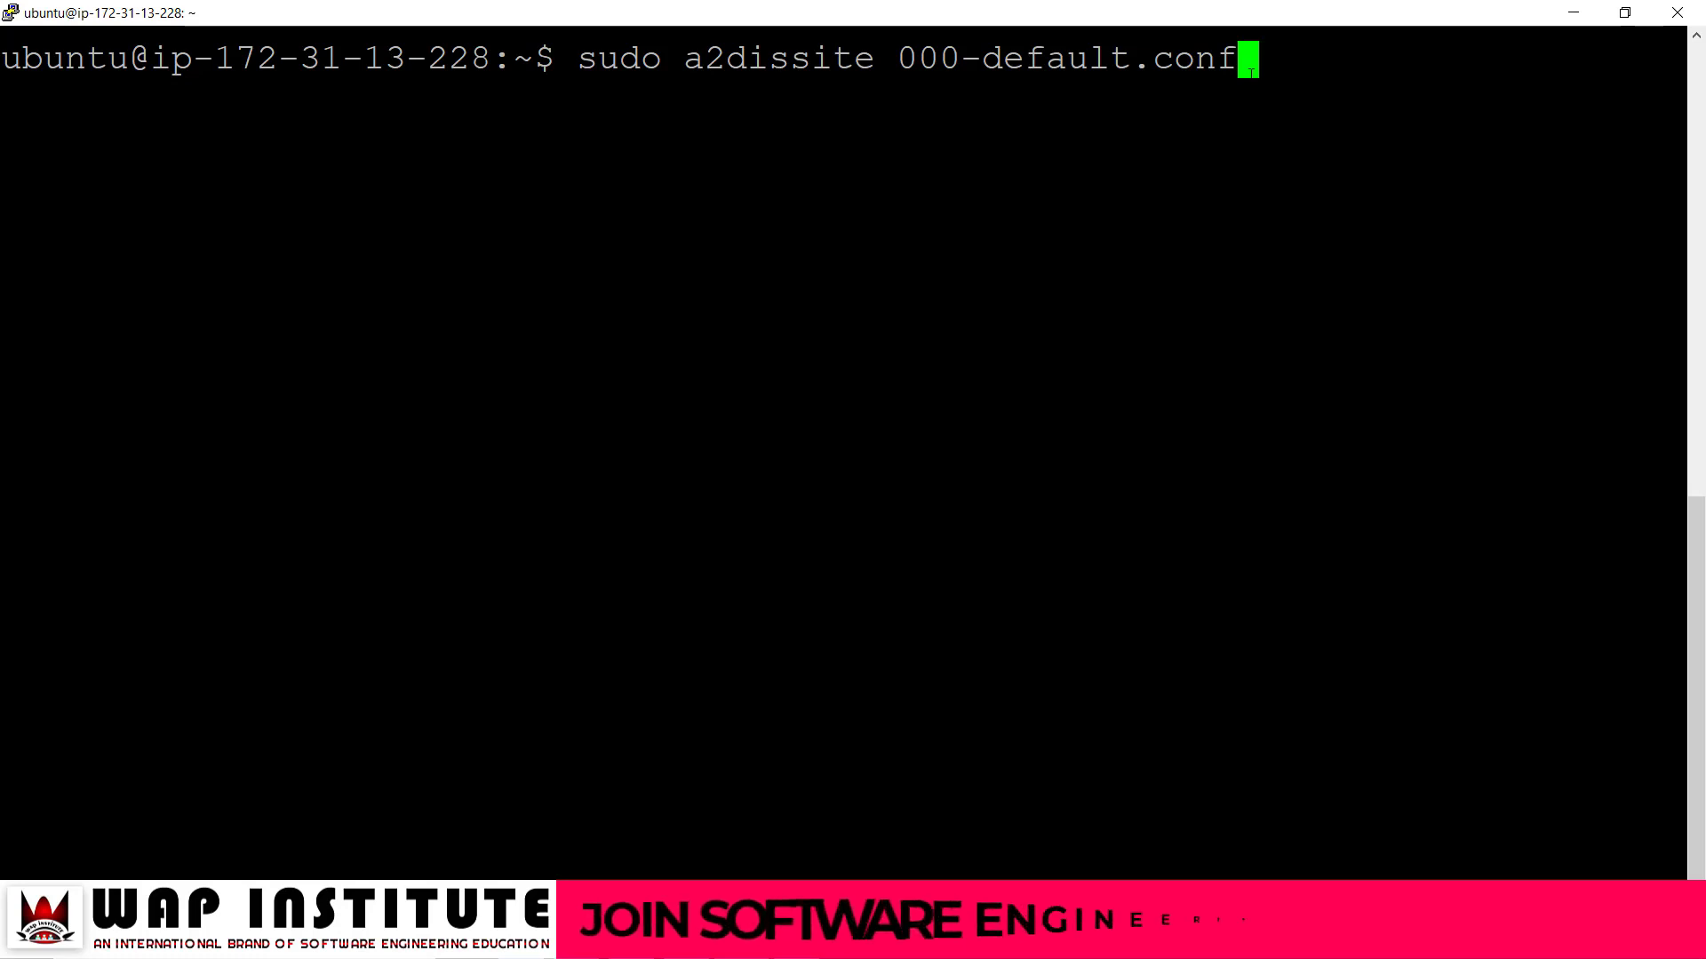
{"action": "key", "text": "Return"}
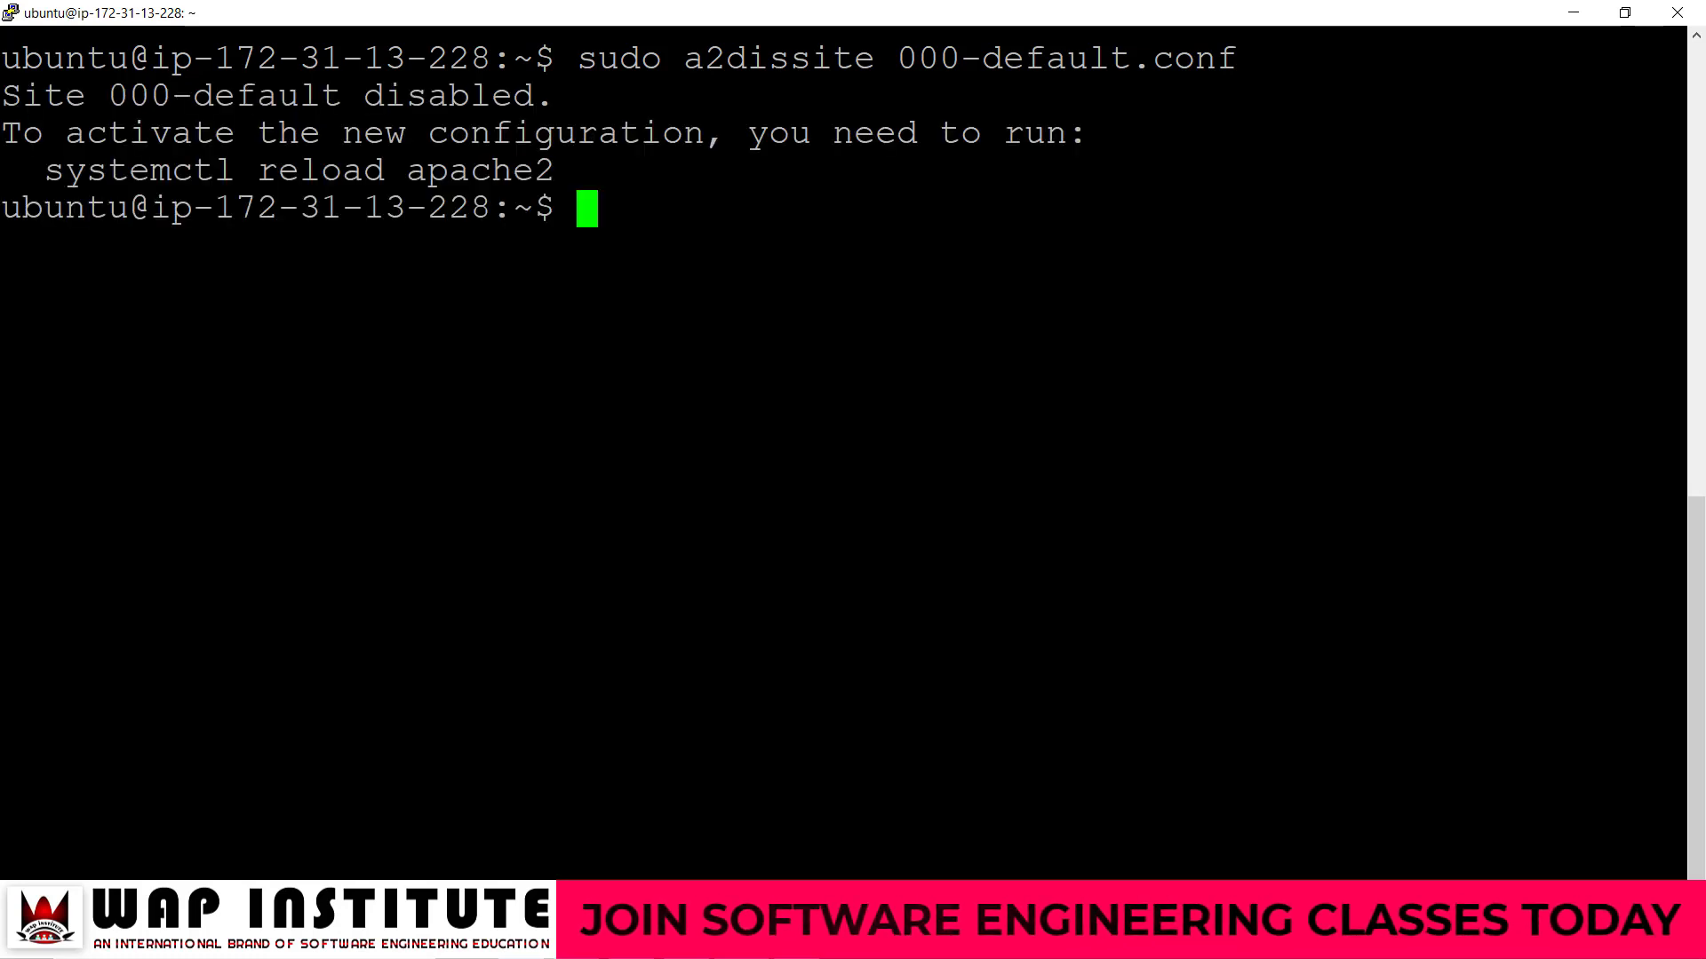
Step: Restart the Apache service with sudo systemctl restart apache2
{"action": "type", "text": "sudo "}
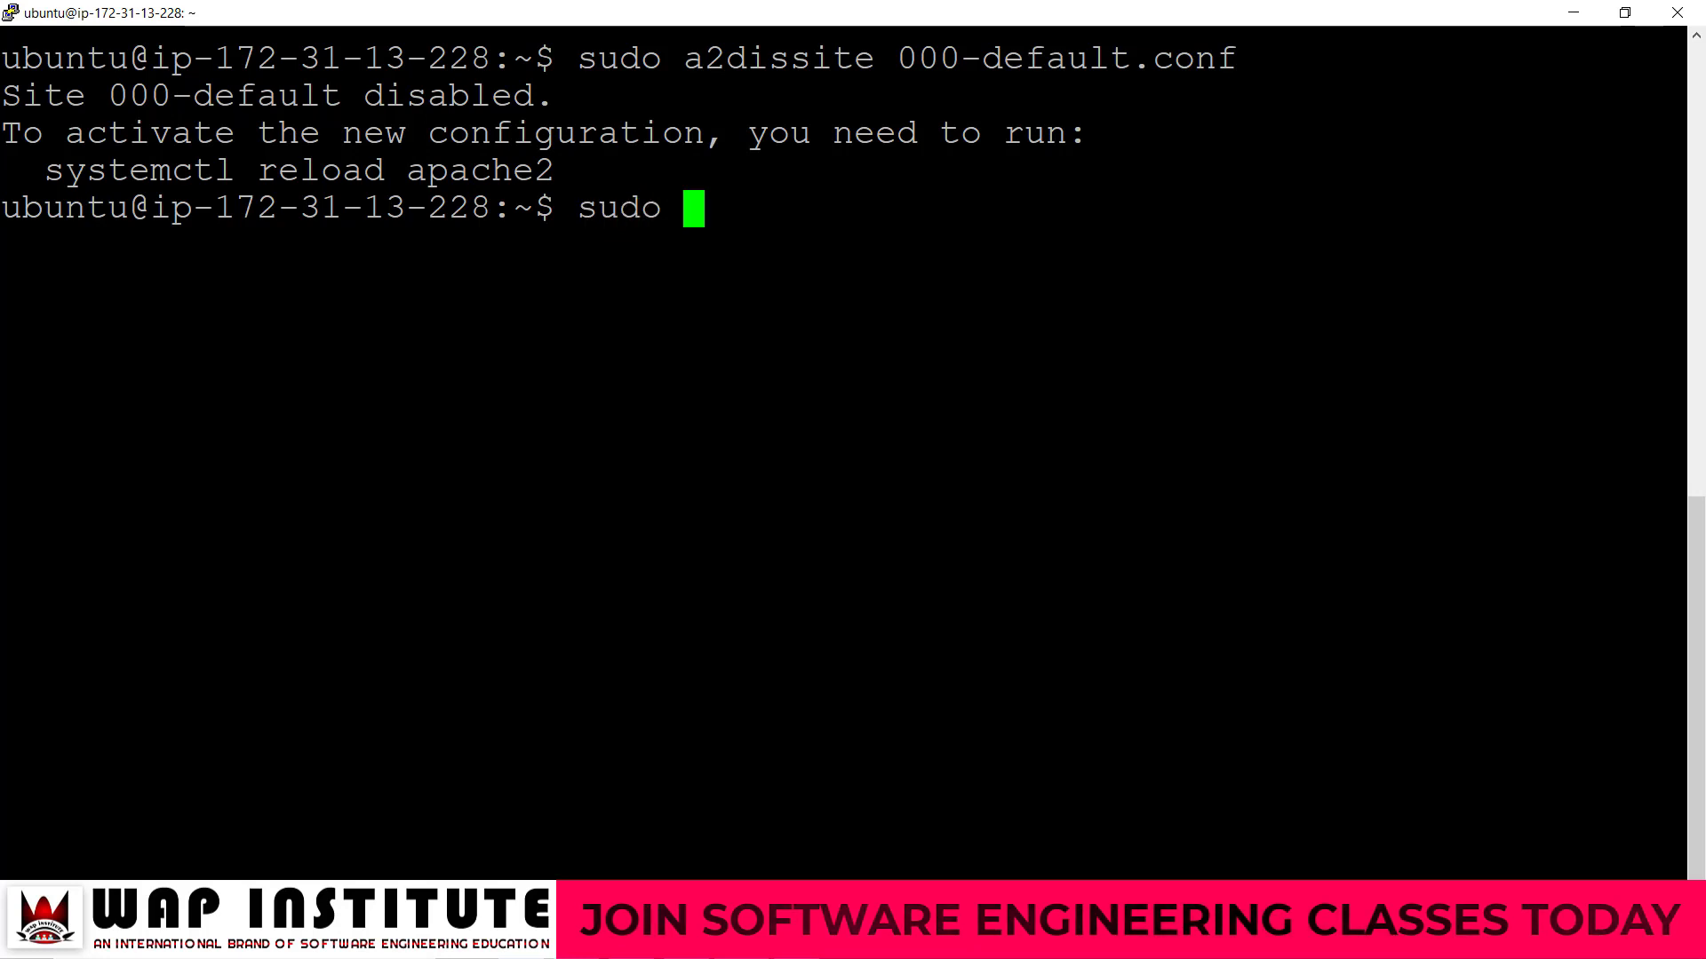
{"action": "type", "text": "sys"}
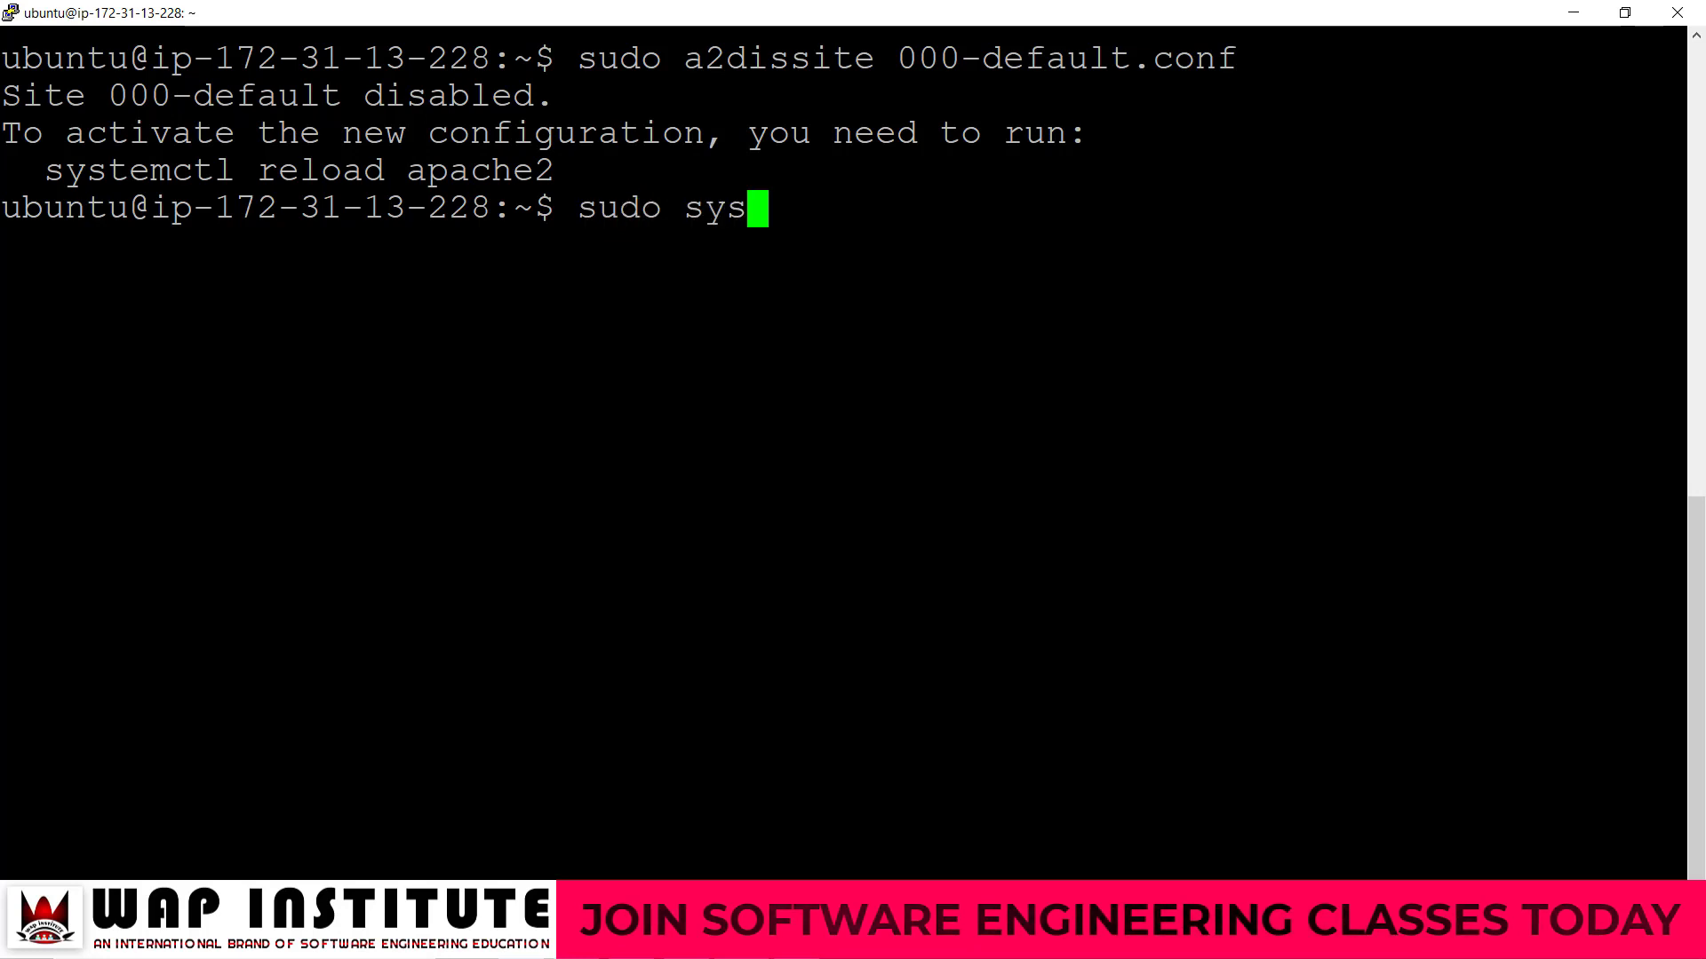
{"action": "type", "text": "temctl "}
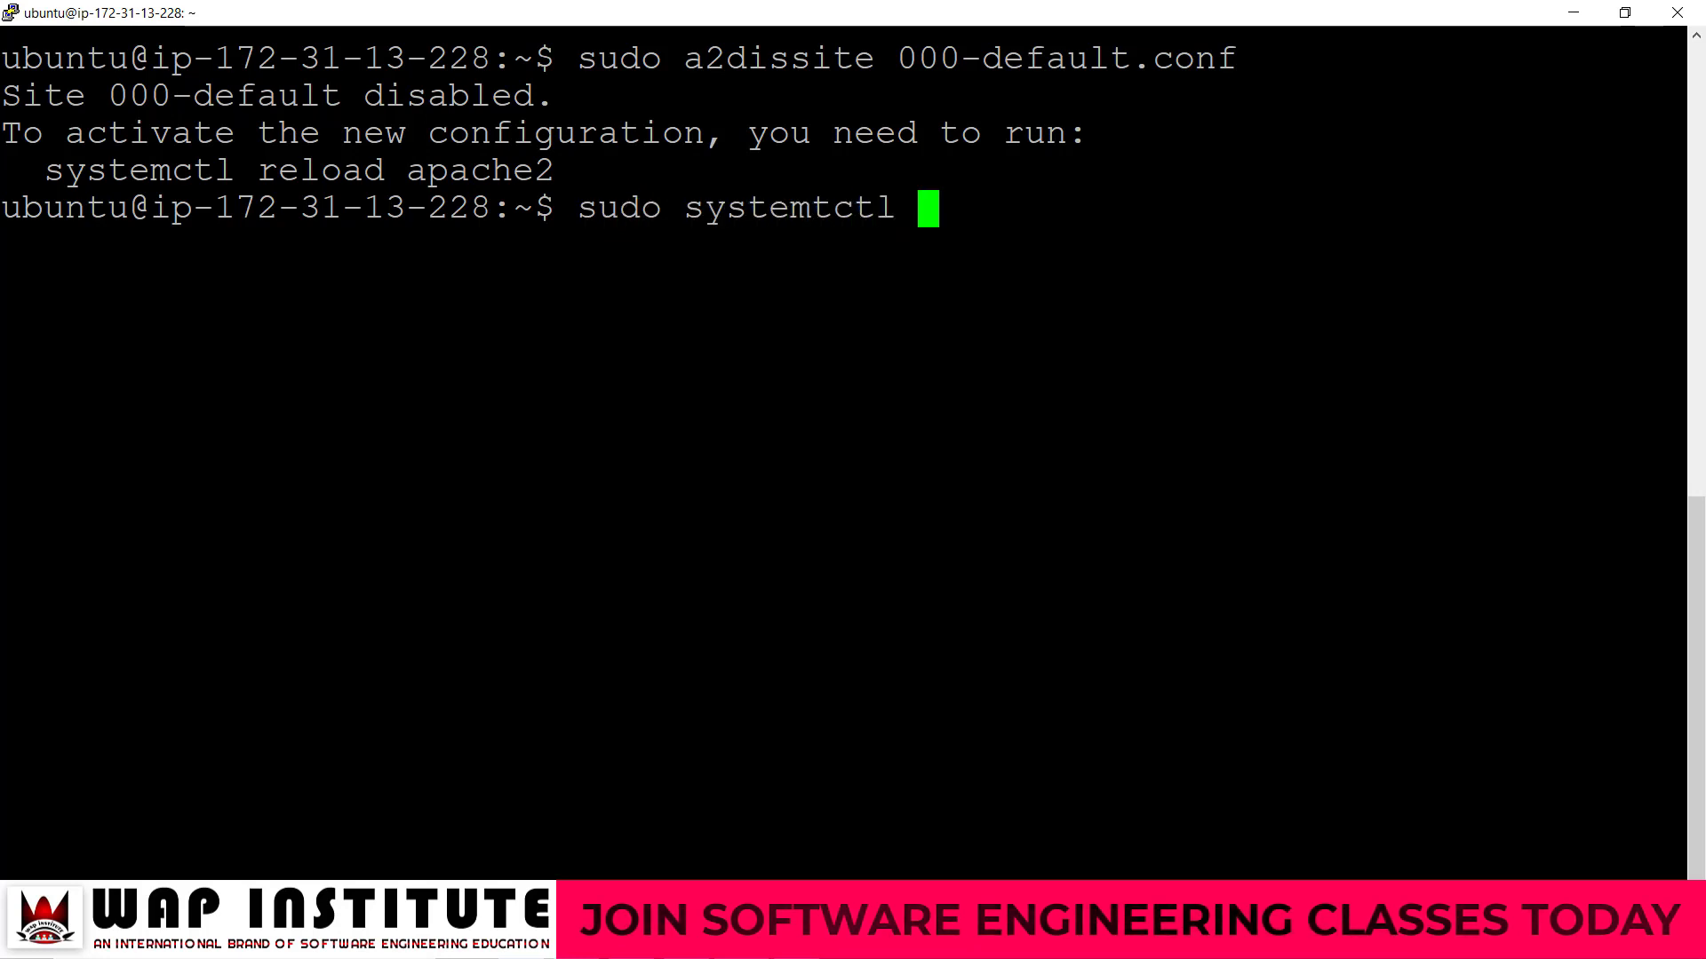
{"action": "type", "text": "restart apache2"}
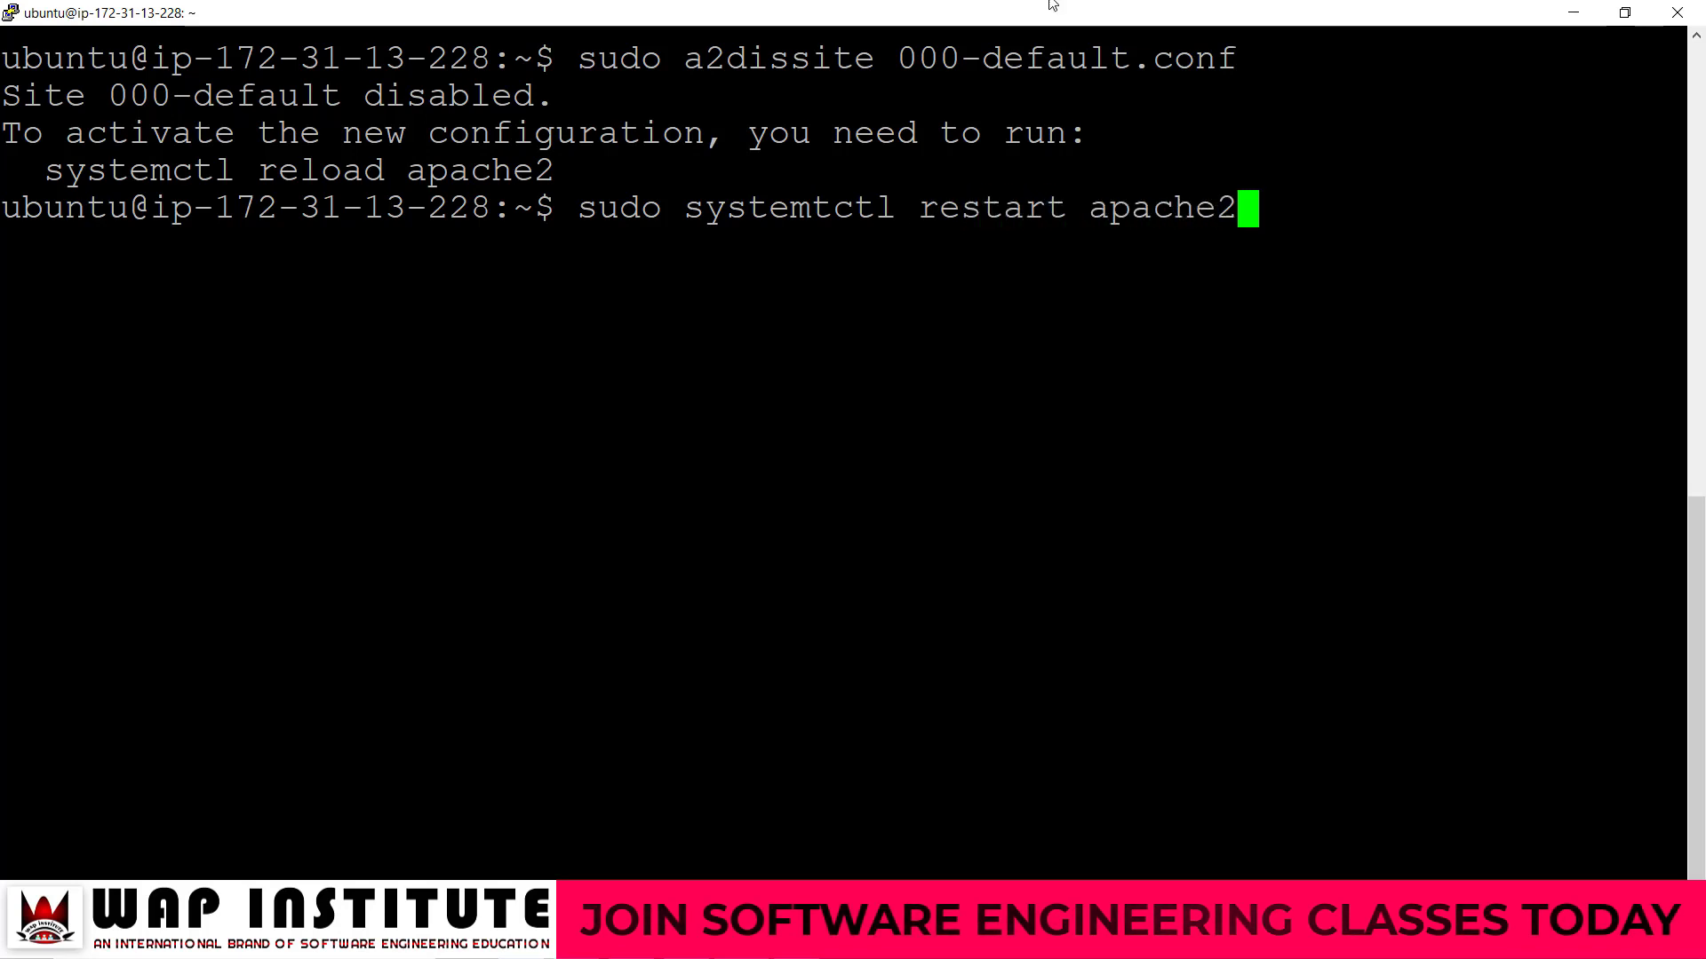
{"action": "key", "text": "Return"}
{"action": "key", "text": "Up"}
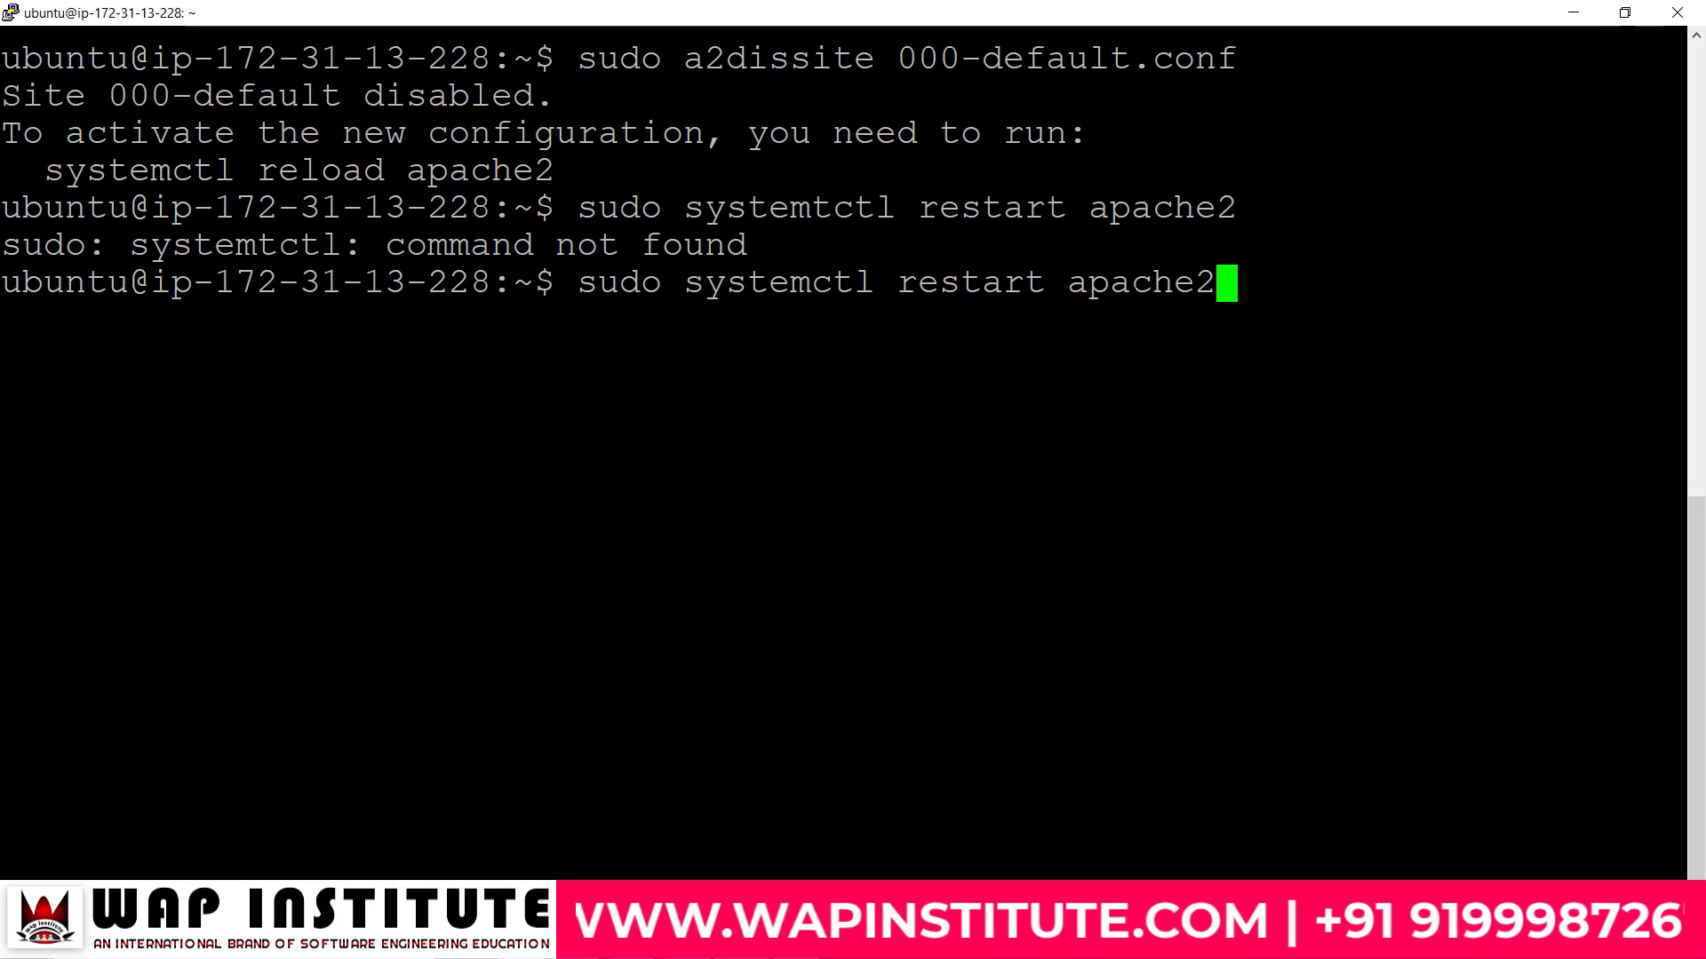
{"action": "key", "text": "Return"}
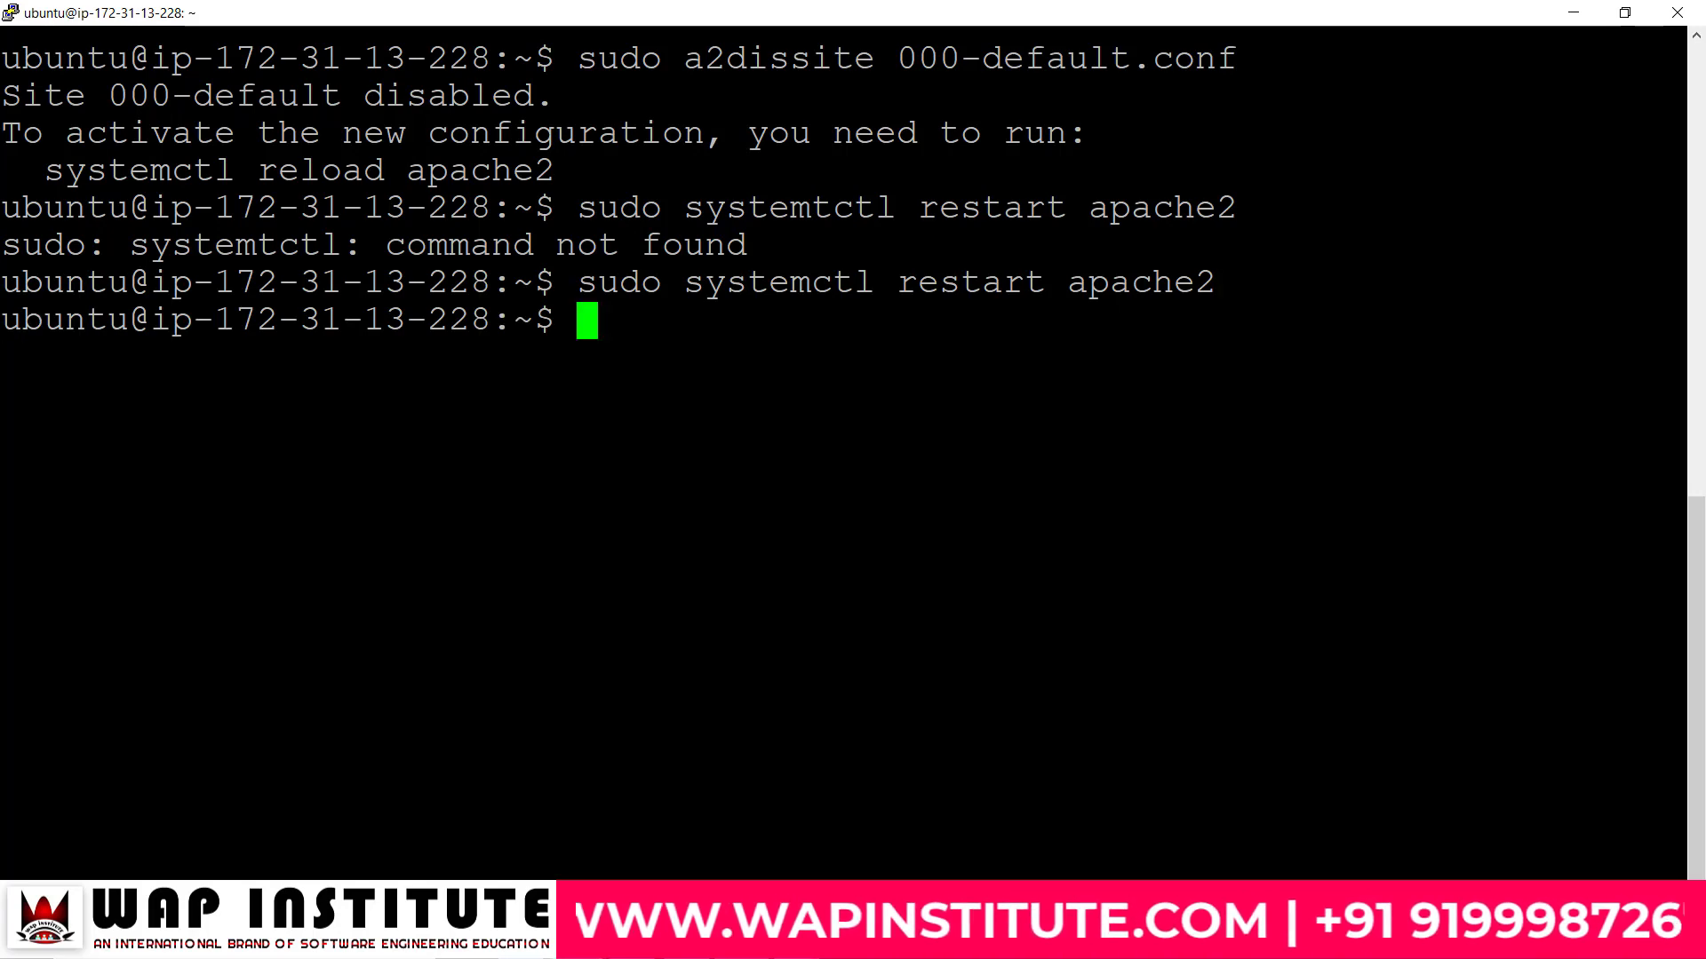
Step: Switch to FileZilla and try to create adsewap.com.conf in /etc/apache2/sites-available
{"action": "left_click", "coordinate": [600, 940]}
{"action": "key", "text": "BackSpace"}
{"action": "key", "text": "Return"}
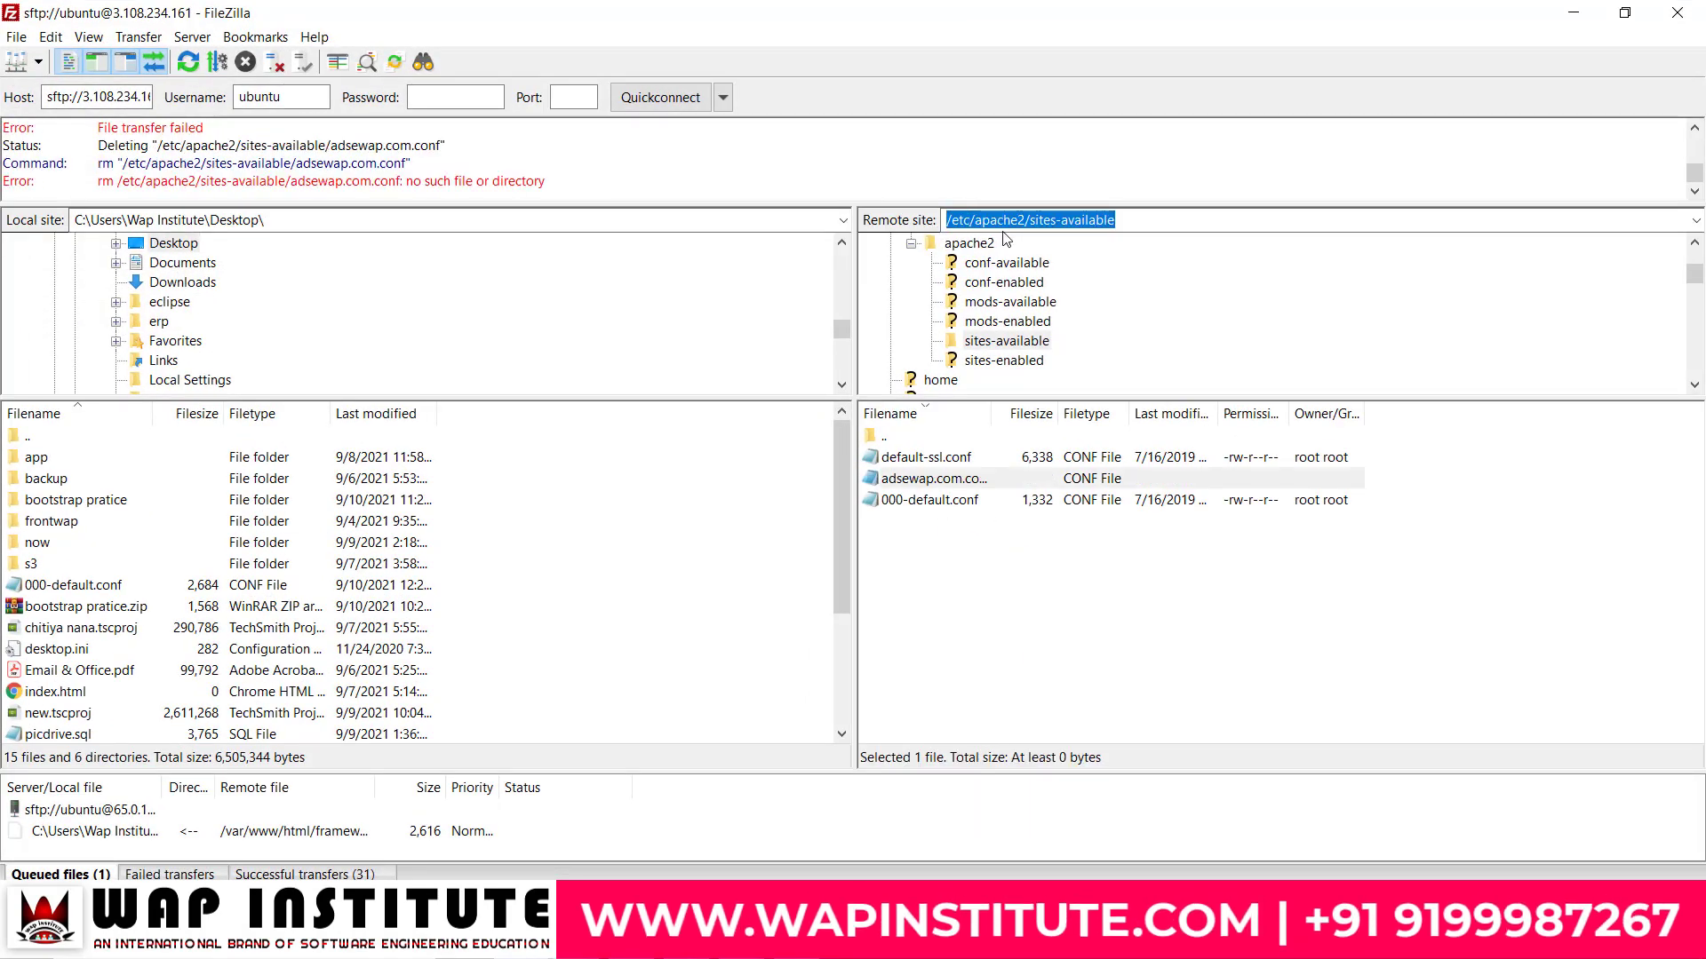
Step: Switch to PuTTY and make ubuntu the folder's owner with sudo chown ubuntu /etc/apache2/sites-available
{"action": "key", "text": "alt+Tab"}
{"action": "type", "text": "sudo chown"}
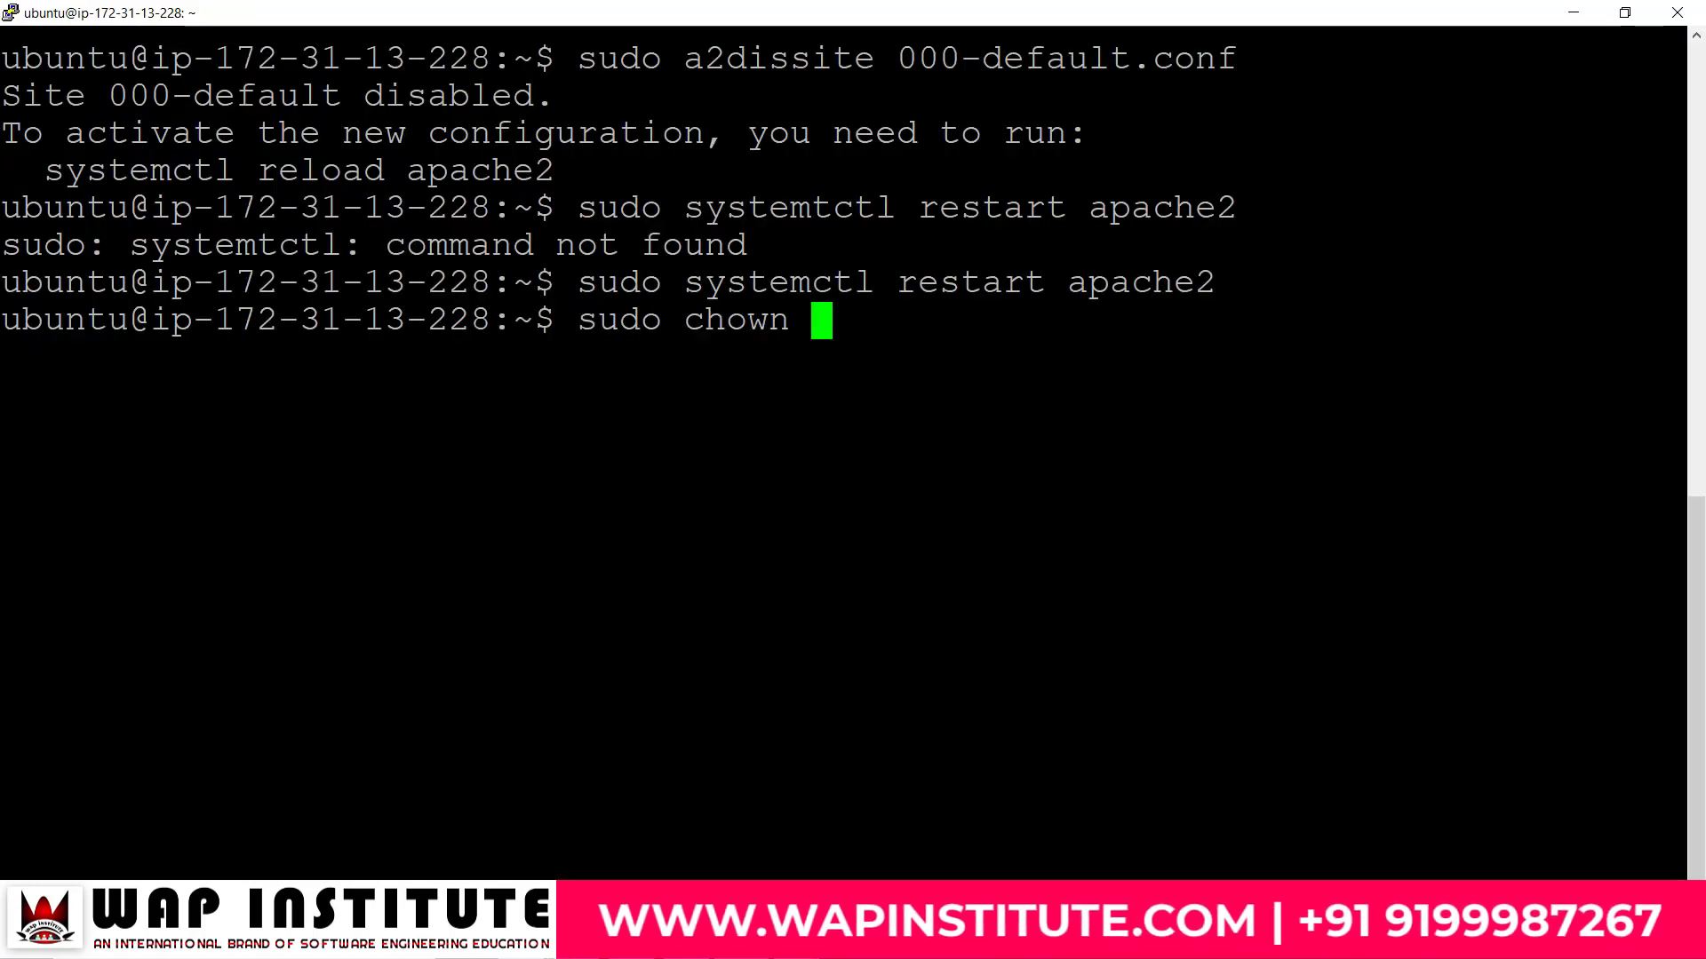
{"action": "type", "text": " ubuntu"}
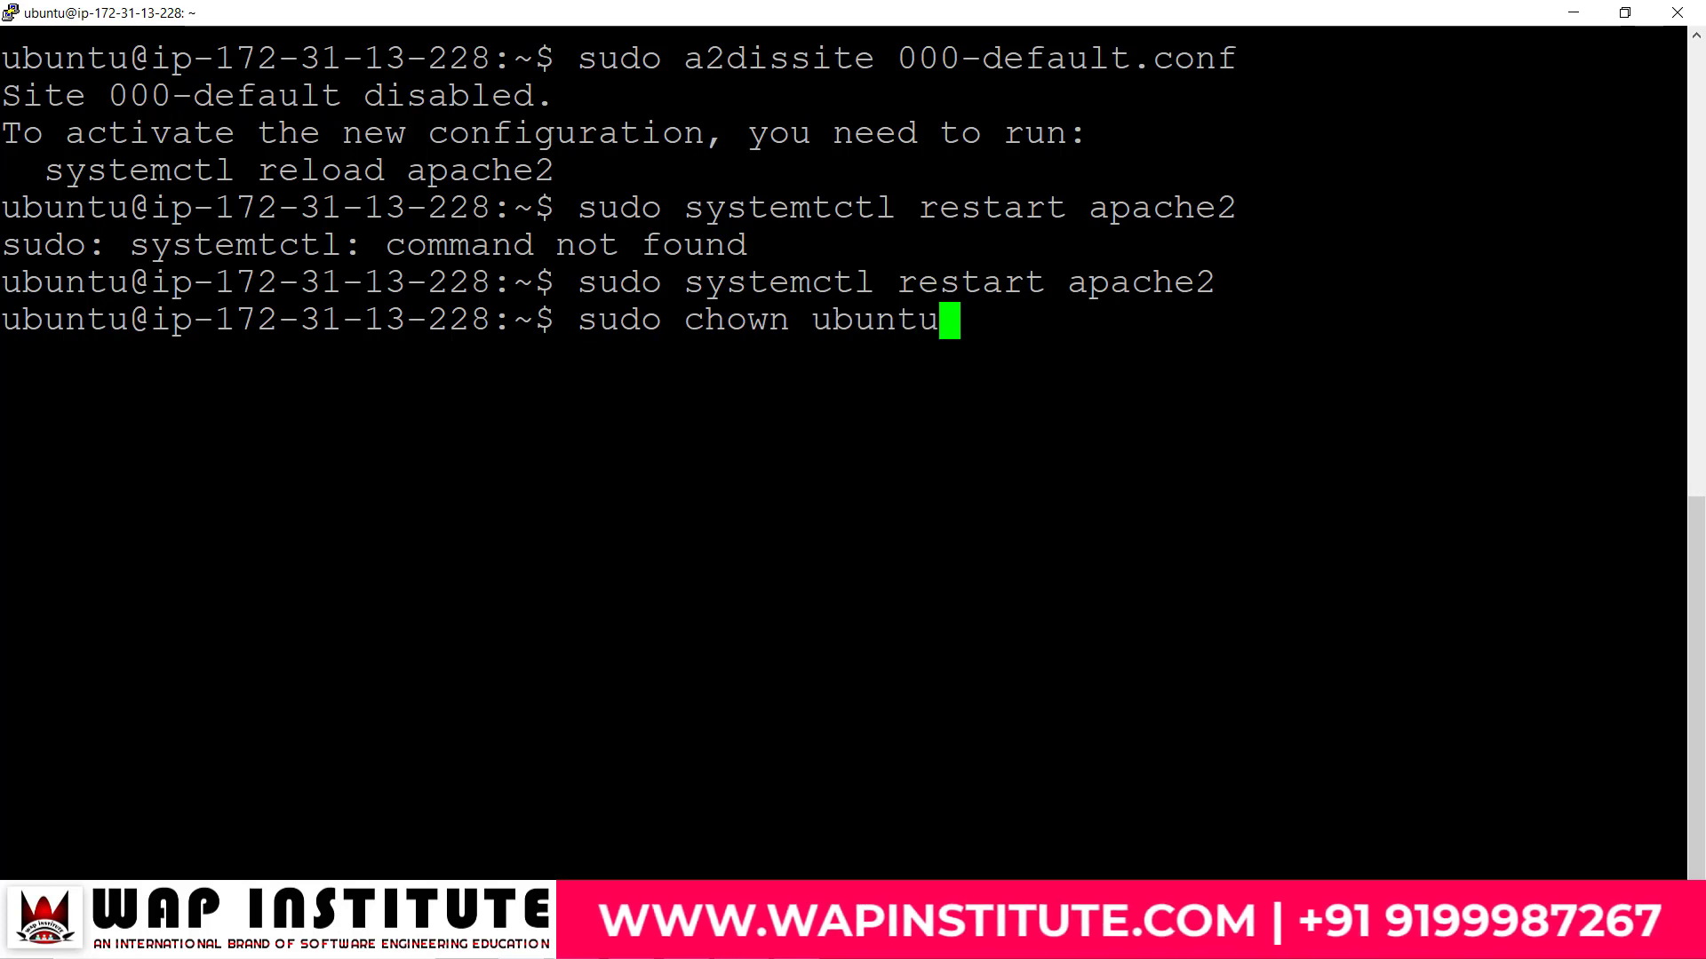
{"action": "type", "text": " /etc/apache2/sites-available"}
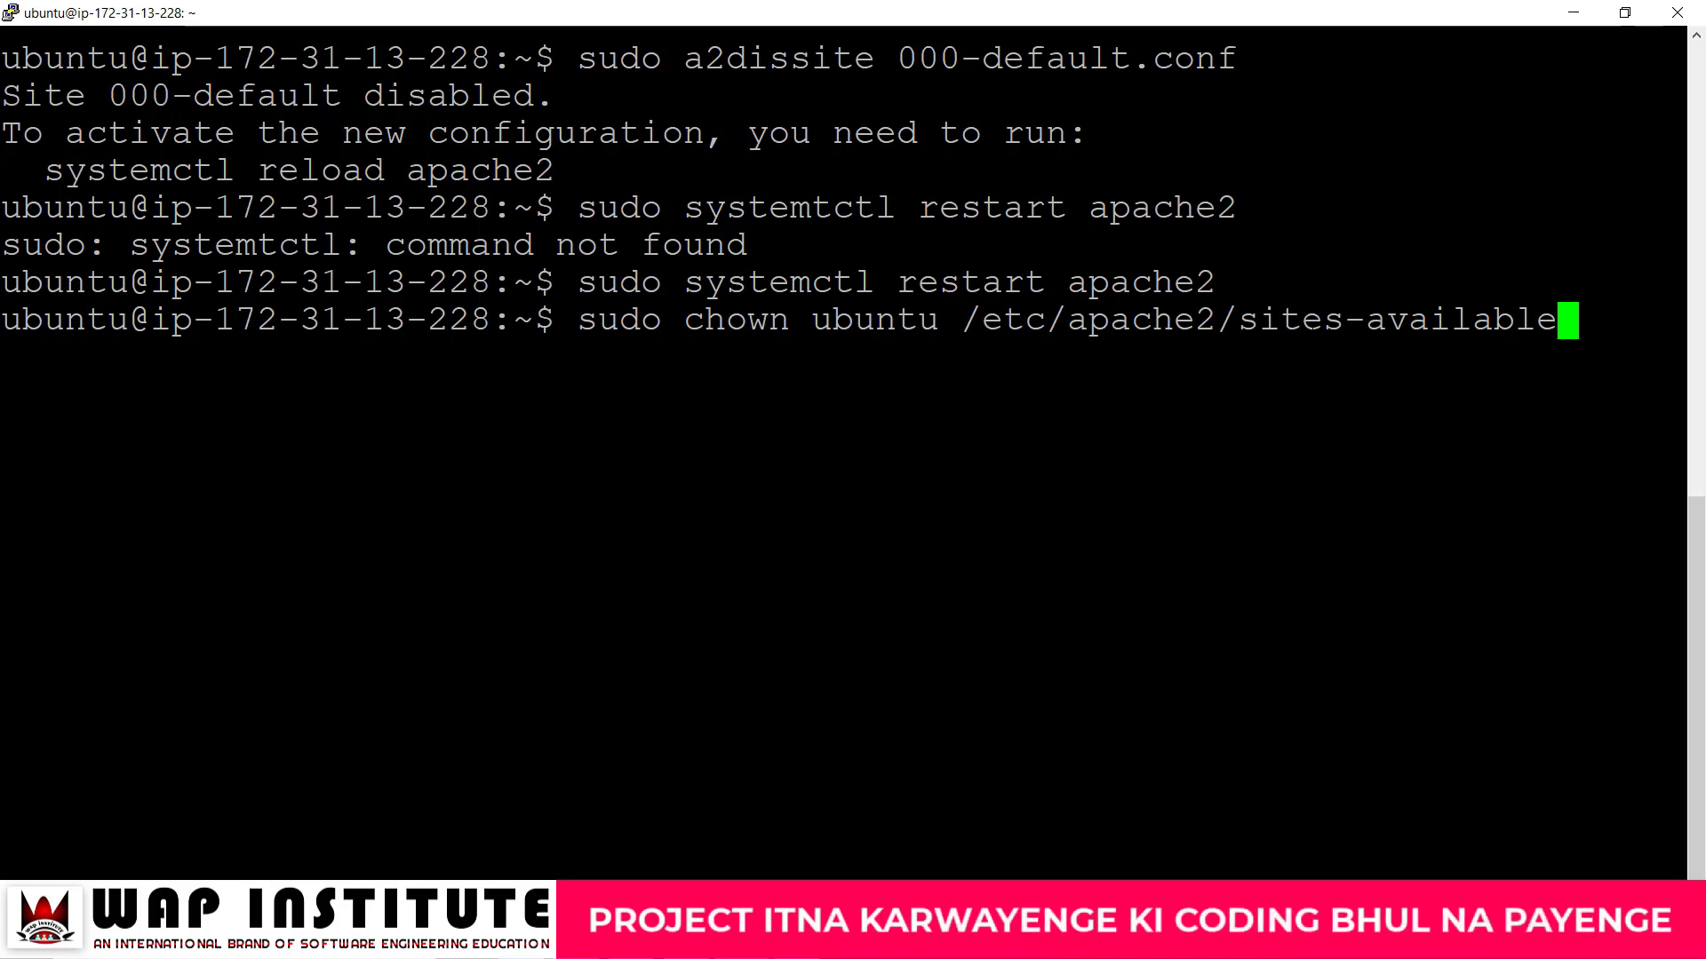
{"action": "key", "text": "Return"}
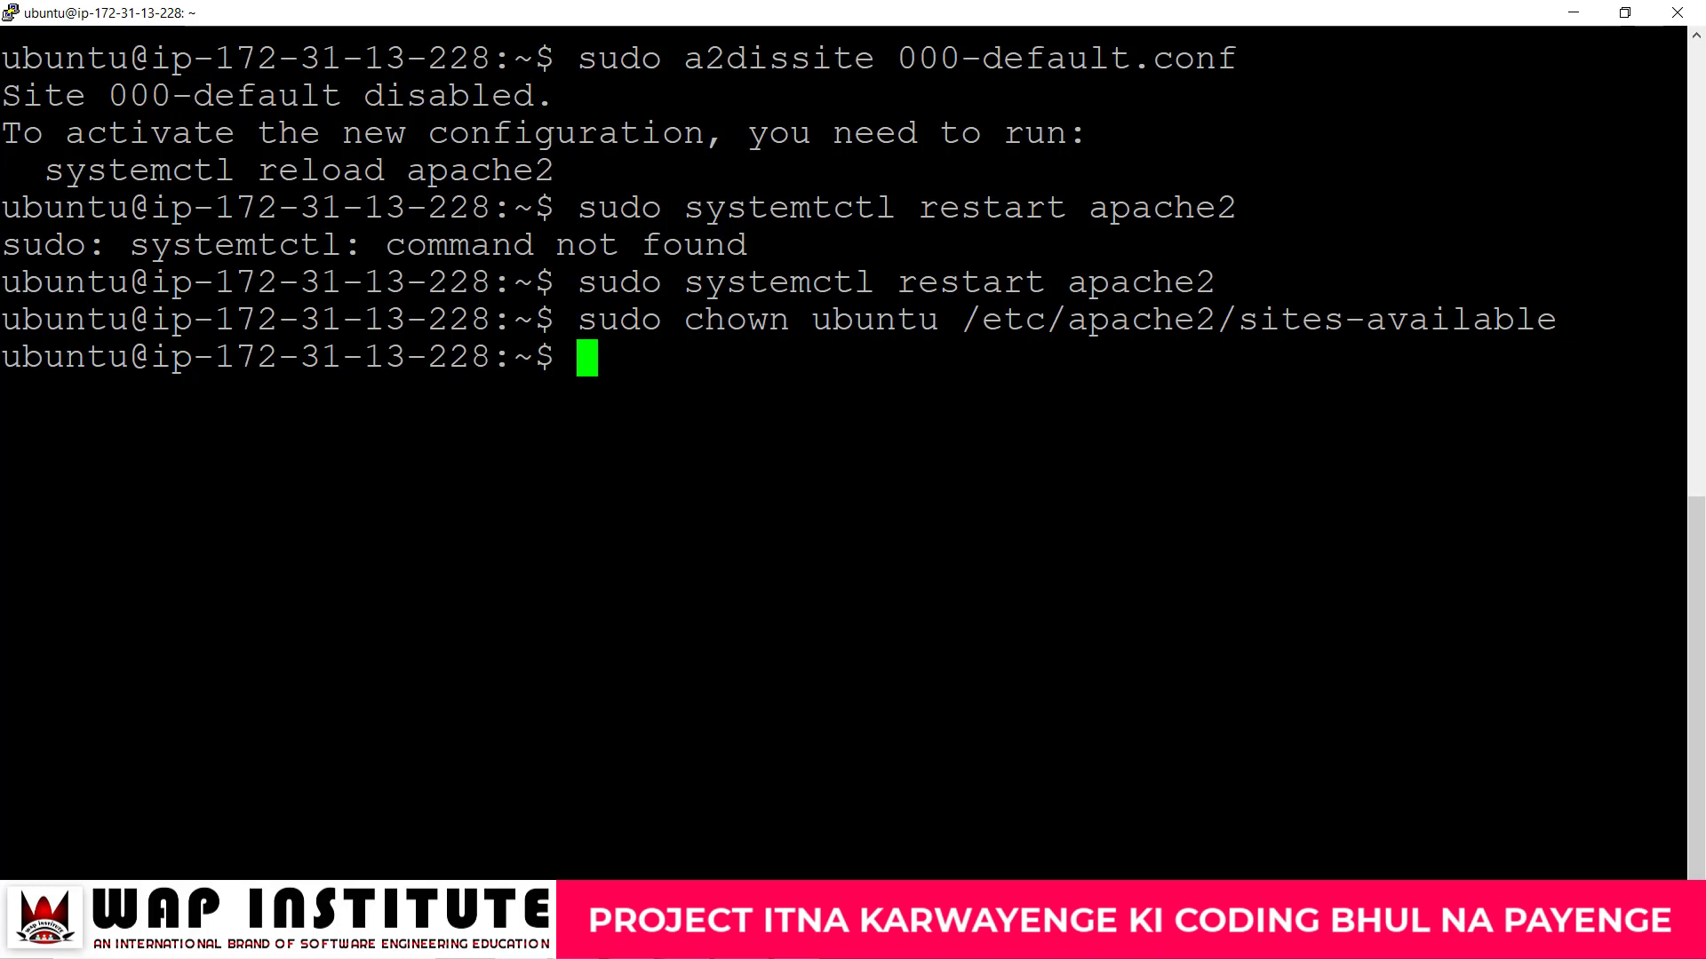
Step: Switch to FileZilla and refresh the remote listing of /etc/apache2/sites-available
{"action": "left_click", "coordinate": [520, 942]}
{"action": "left_click", "coordinate": [973, 566]}
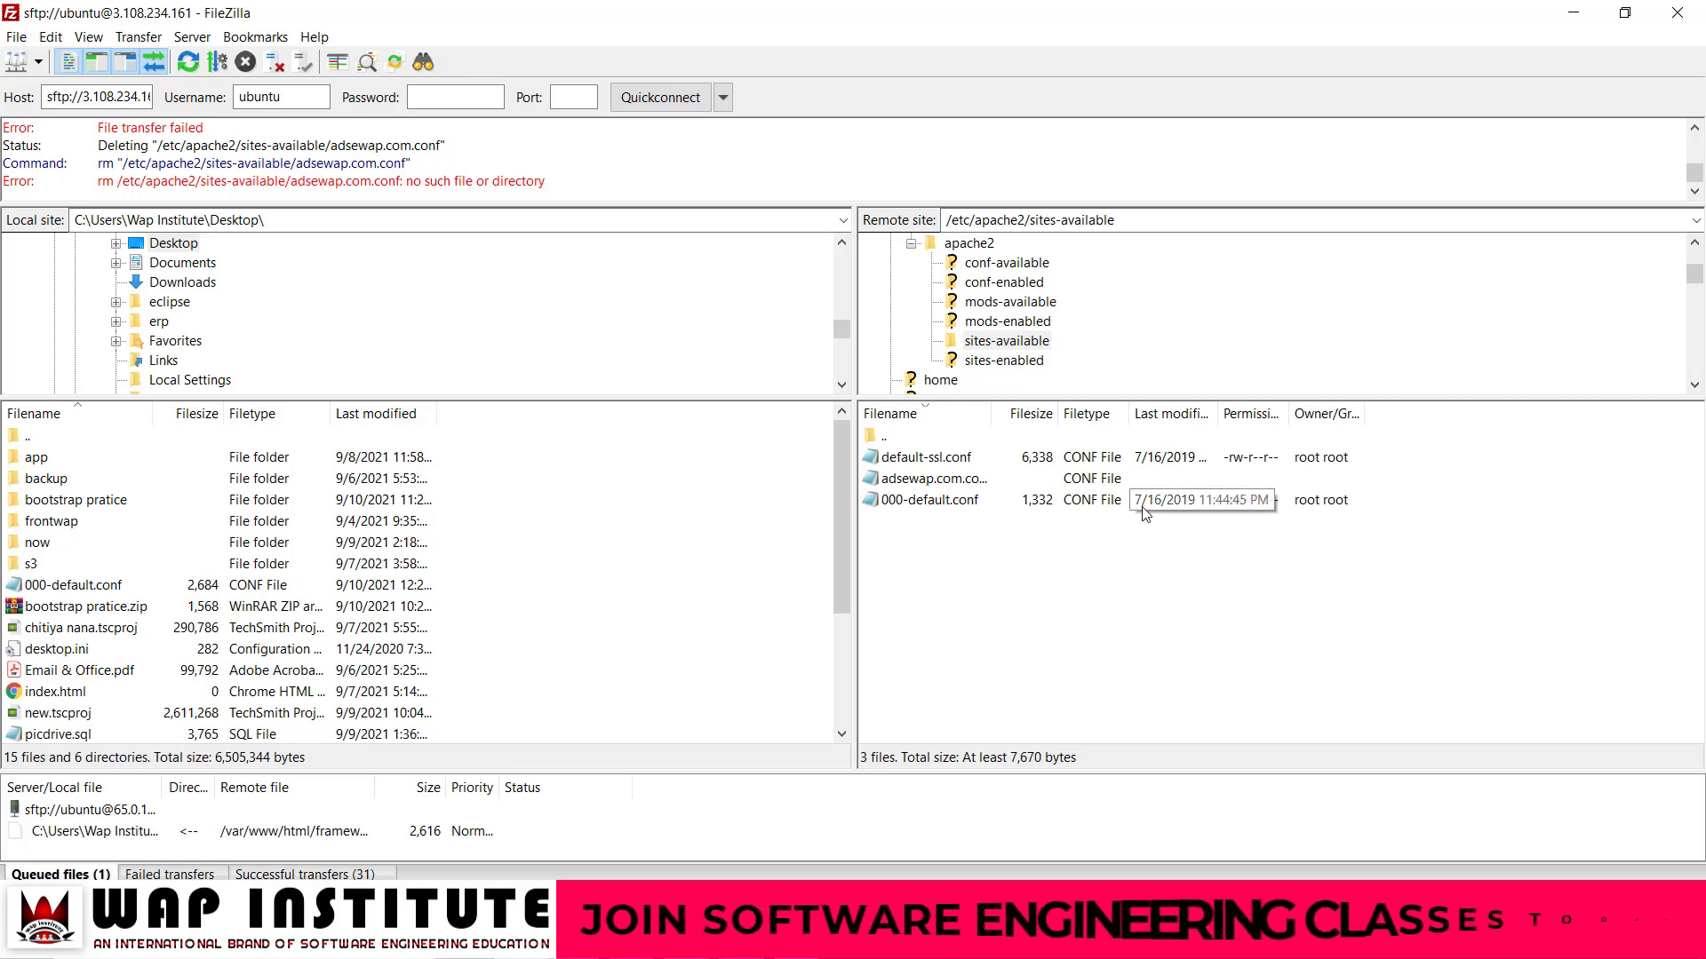
{"action": "key", "text": "F5"}
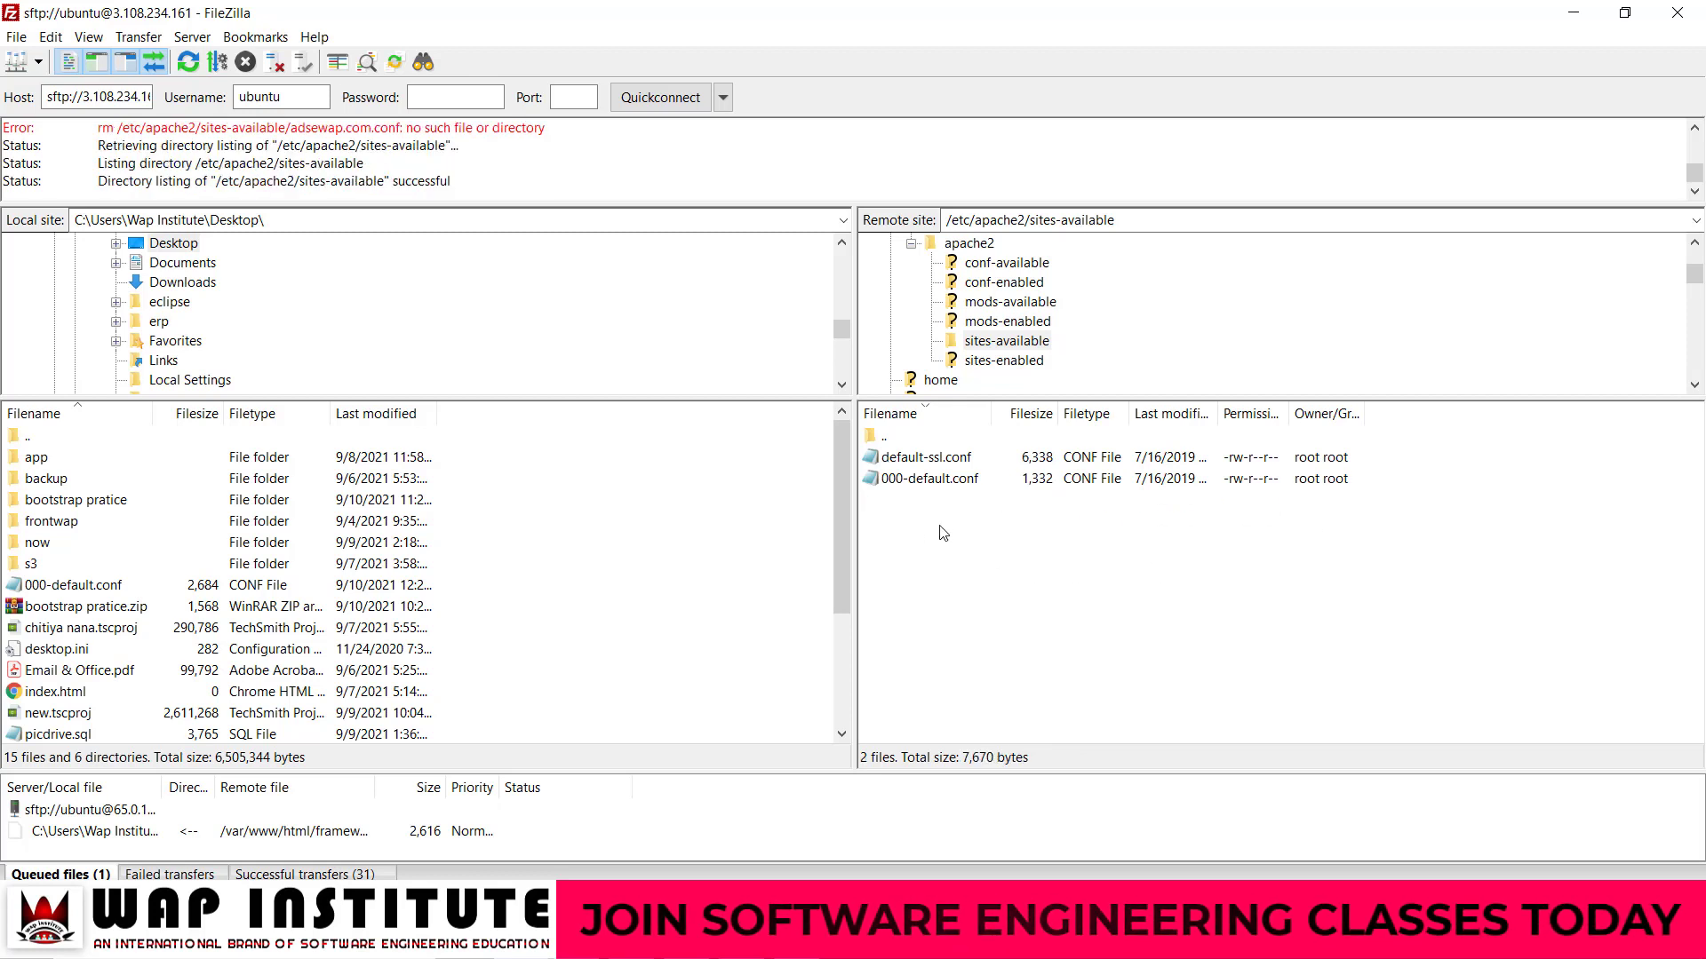
Step: Create an empty file named adsewap.com.conf in the remote sites-available directory
{"action": "right_click", "coordinate": [924, 533]}
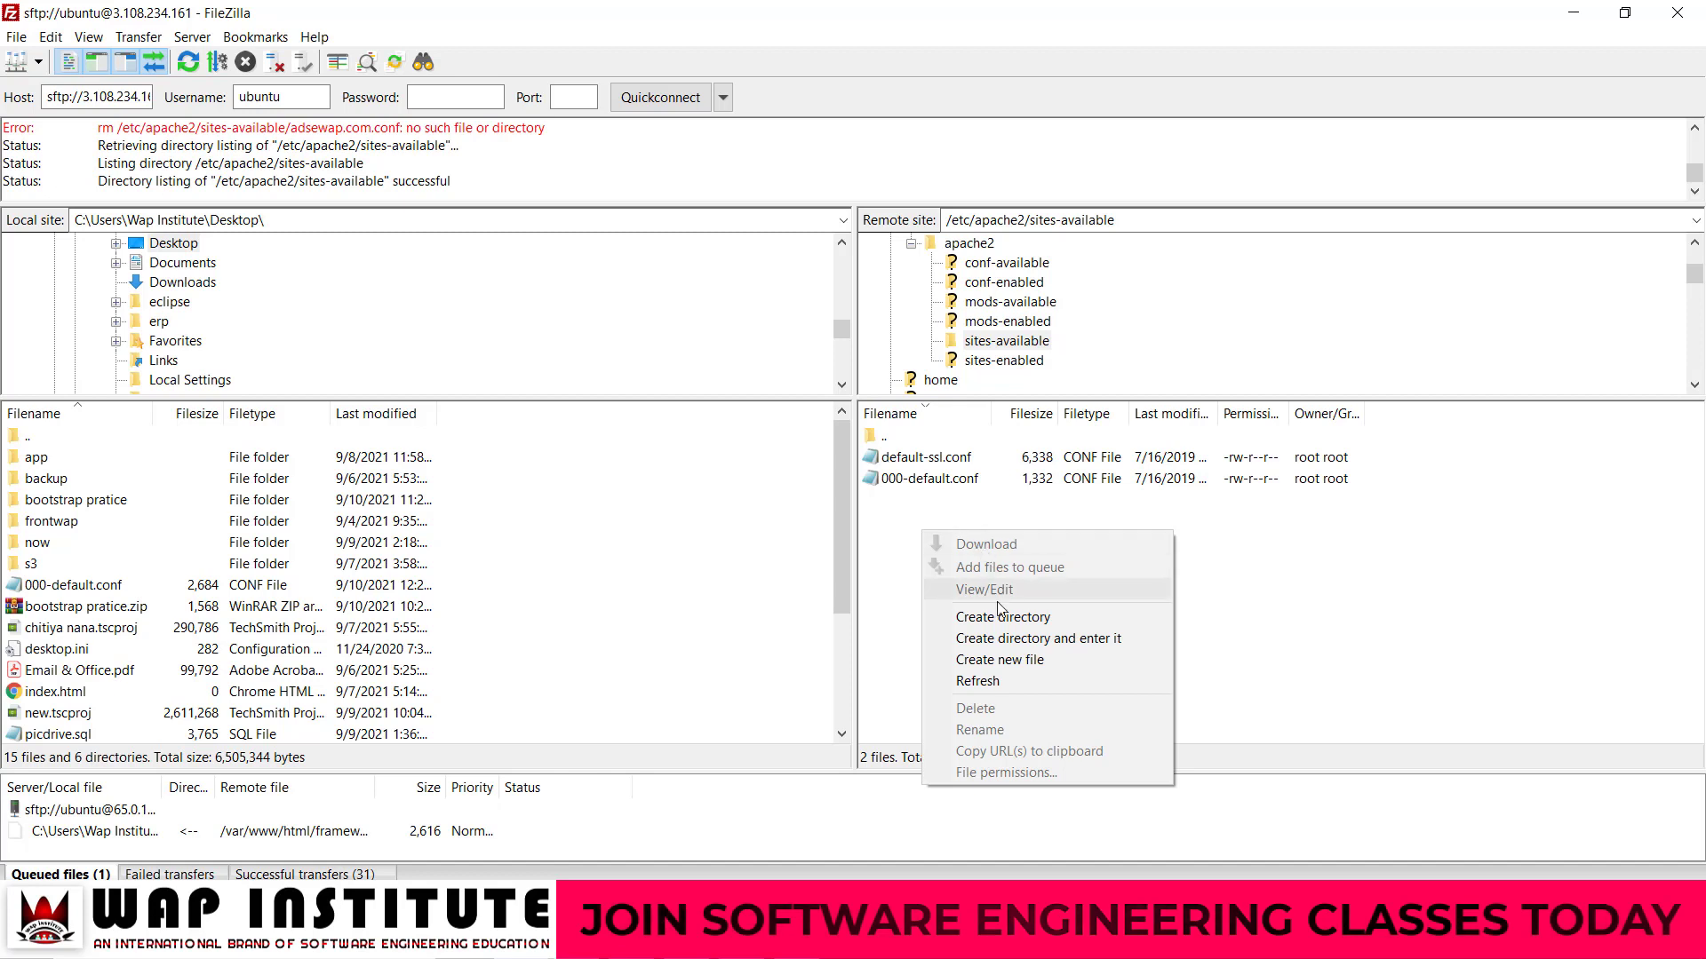
{"action": "left_click", "coordinate": [1000, 665]}
{"action": "type", "text": "adsewap.com.co"}
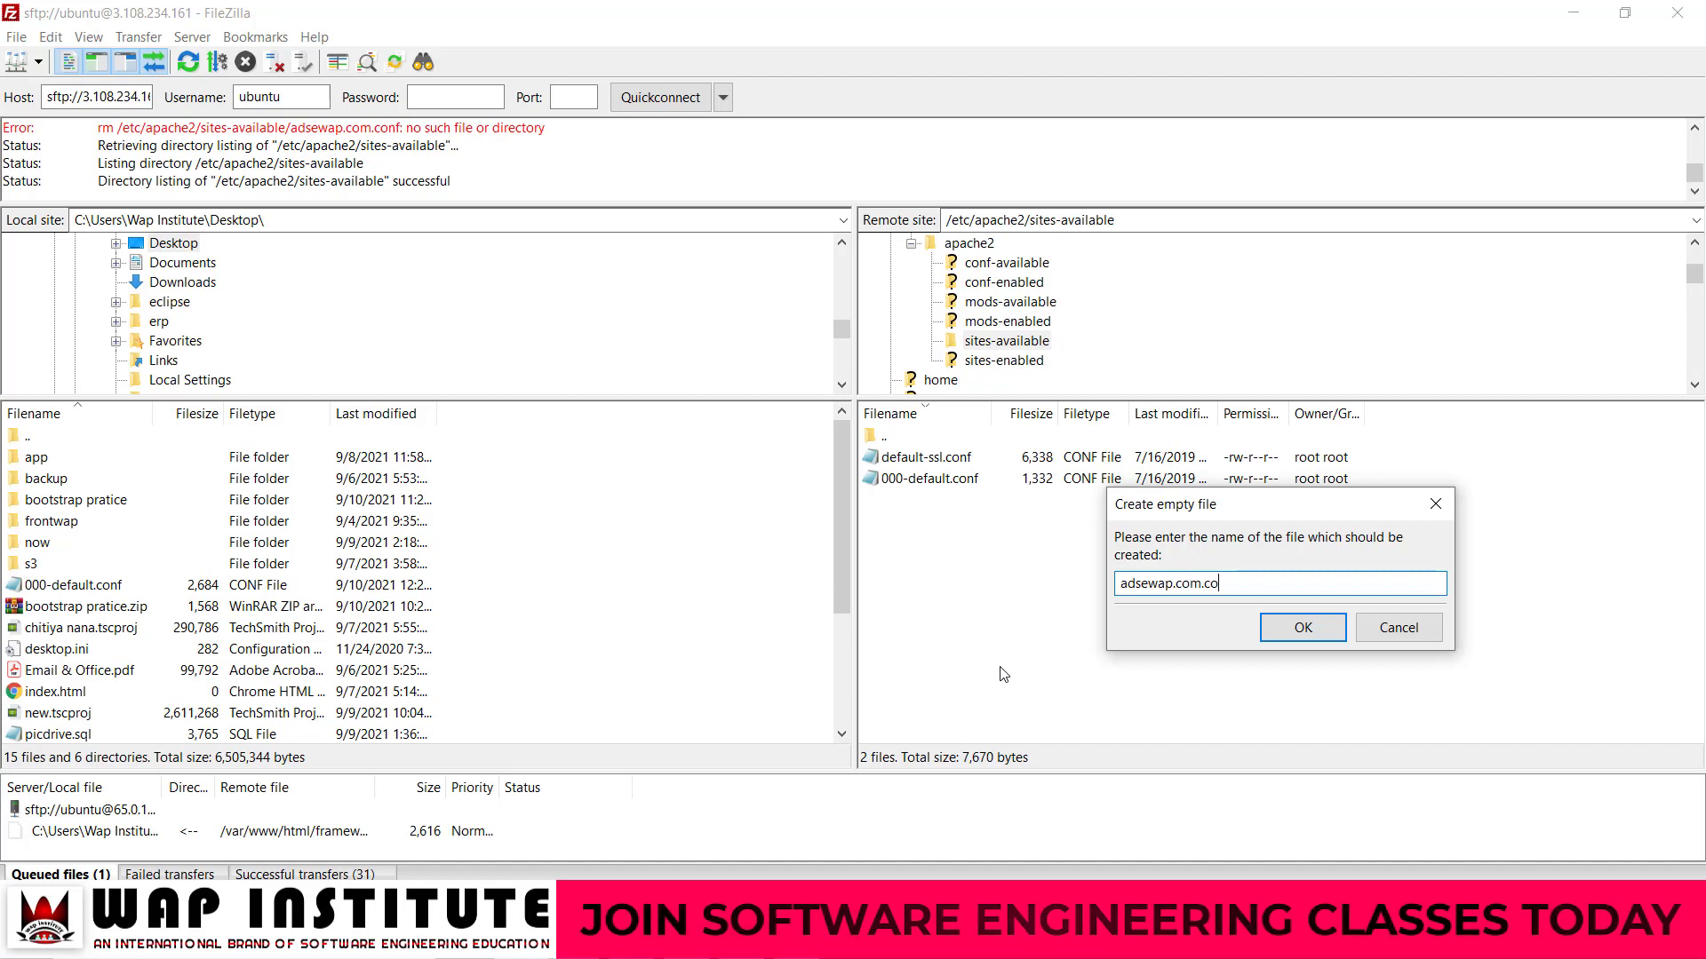
{"action": "type", "text": "nf"}
{"action": "left_click_drag", "start_coordinate": [1123, 582], "coordinate": [1202, 587]}
{"action": "left_click", "coordinate": [1174, 585]}
{"action": "left_click", "coordinate": [1194, 584]}
{"action": "double_click", "coordinate": [1210, 584]}
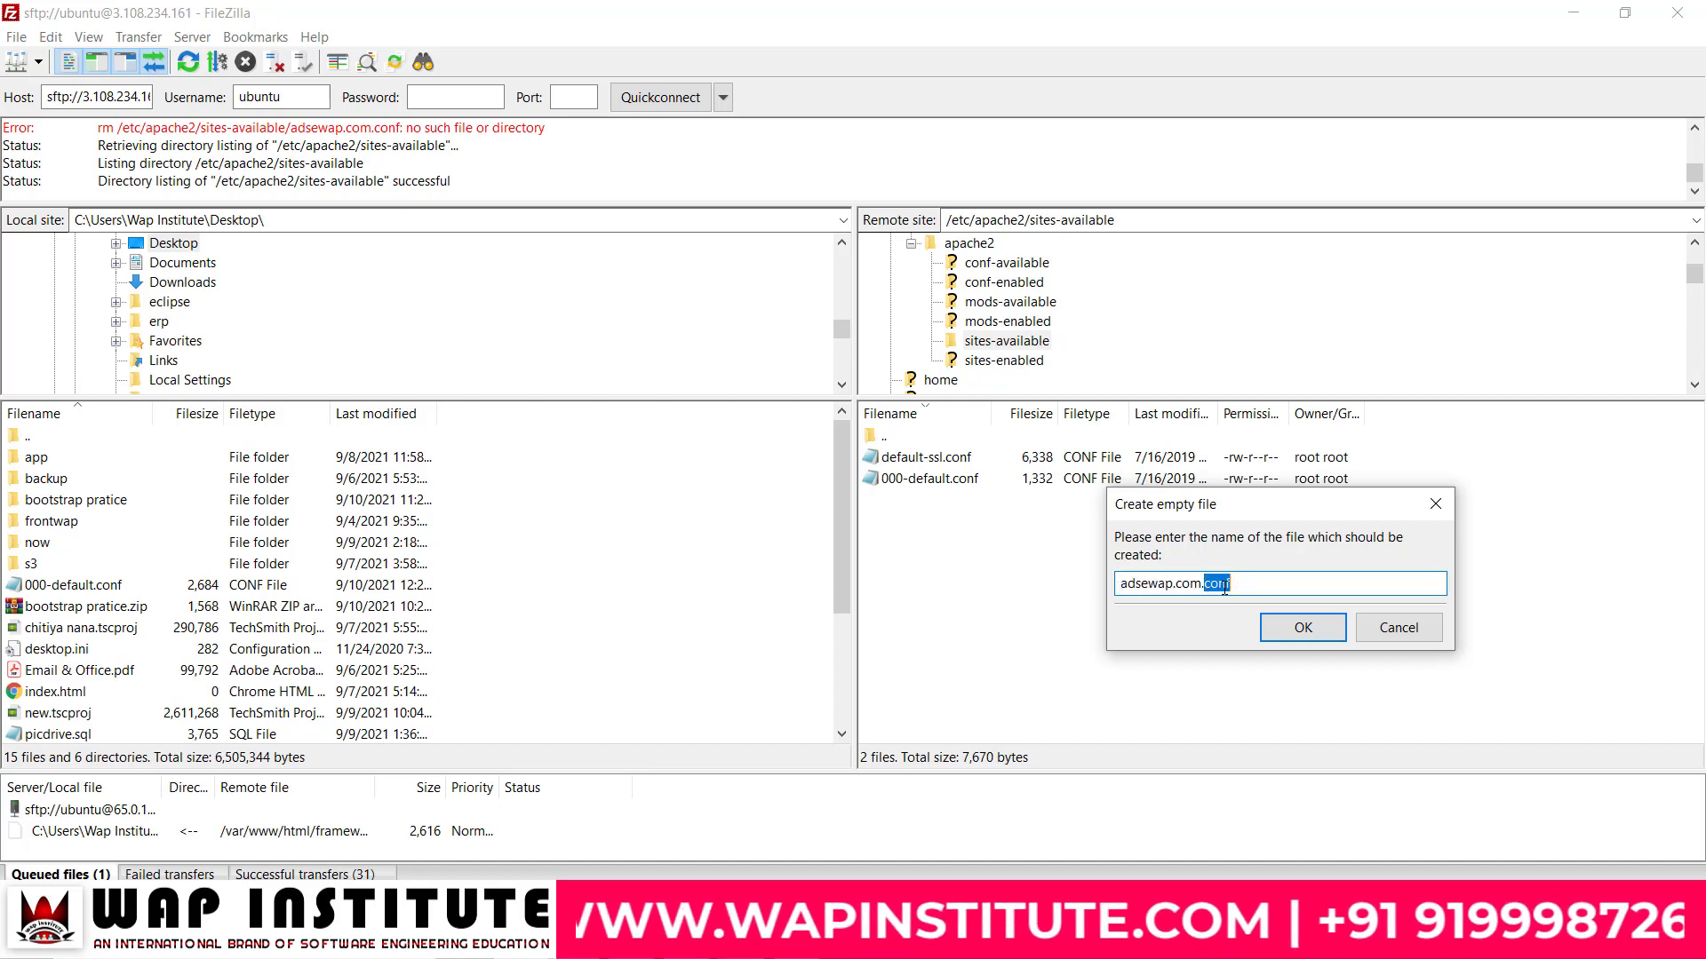
{"action": "left_click", "coordinate": [1297, 632]}
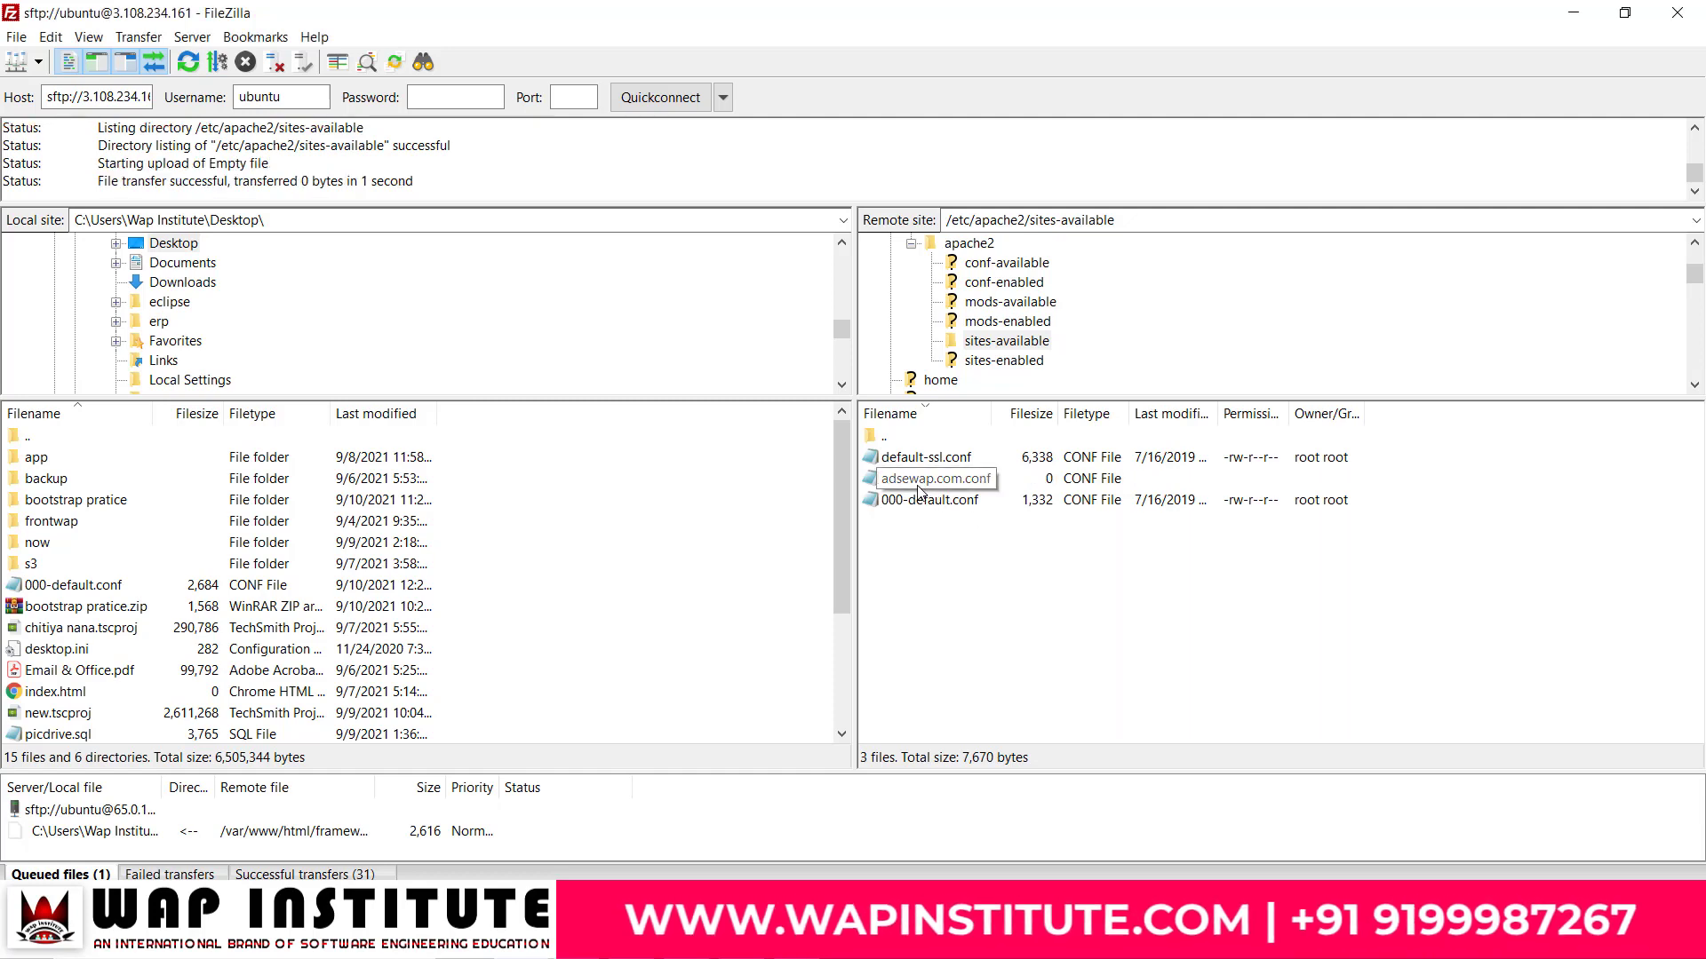
Step: Open adsewap.com.conf for editing in Atom and insert the VirtualHost block copied from the multiple-domain-on-apache2 note in Notepad
{"action": "right_click", "coordinate": [922, 489]}
{"action": "left_click", "coordinate": [949, 545]}
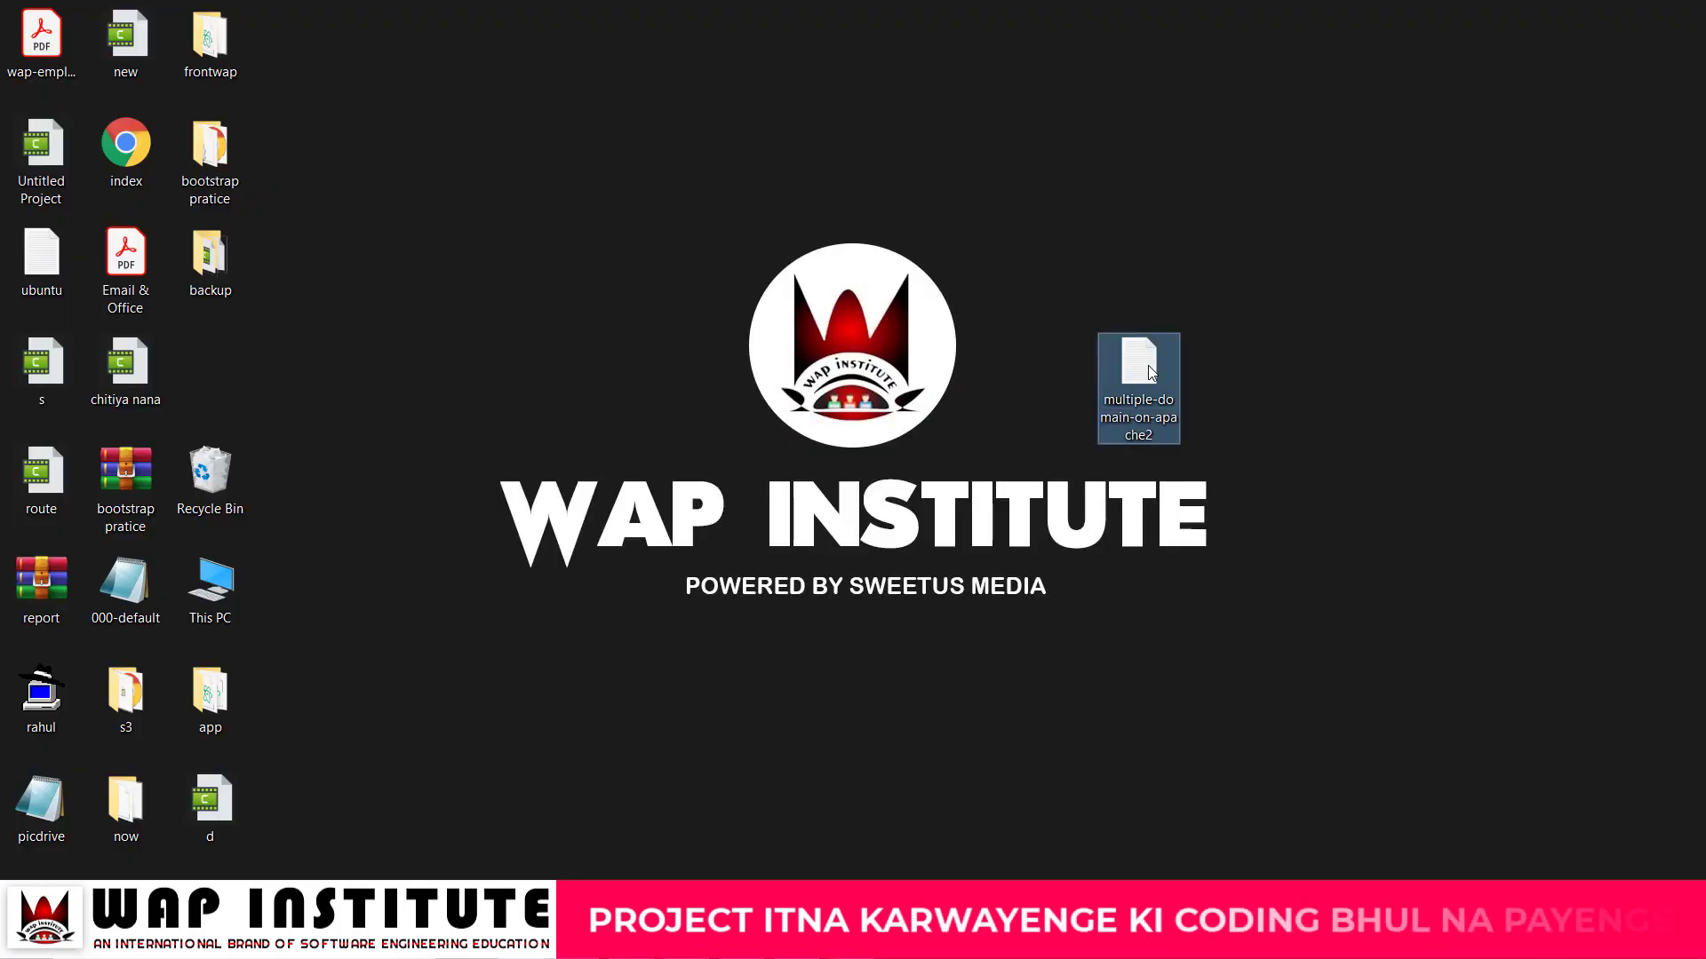
{"action": "double_click", "coordinate": [1151, 371]}
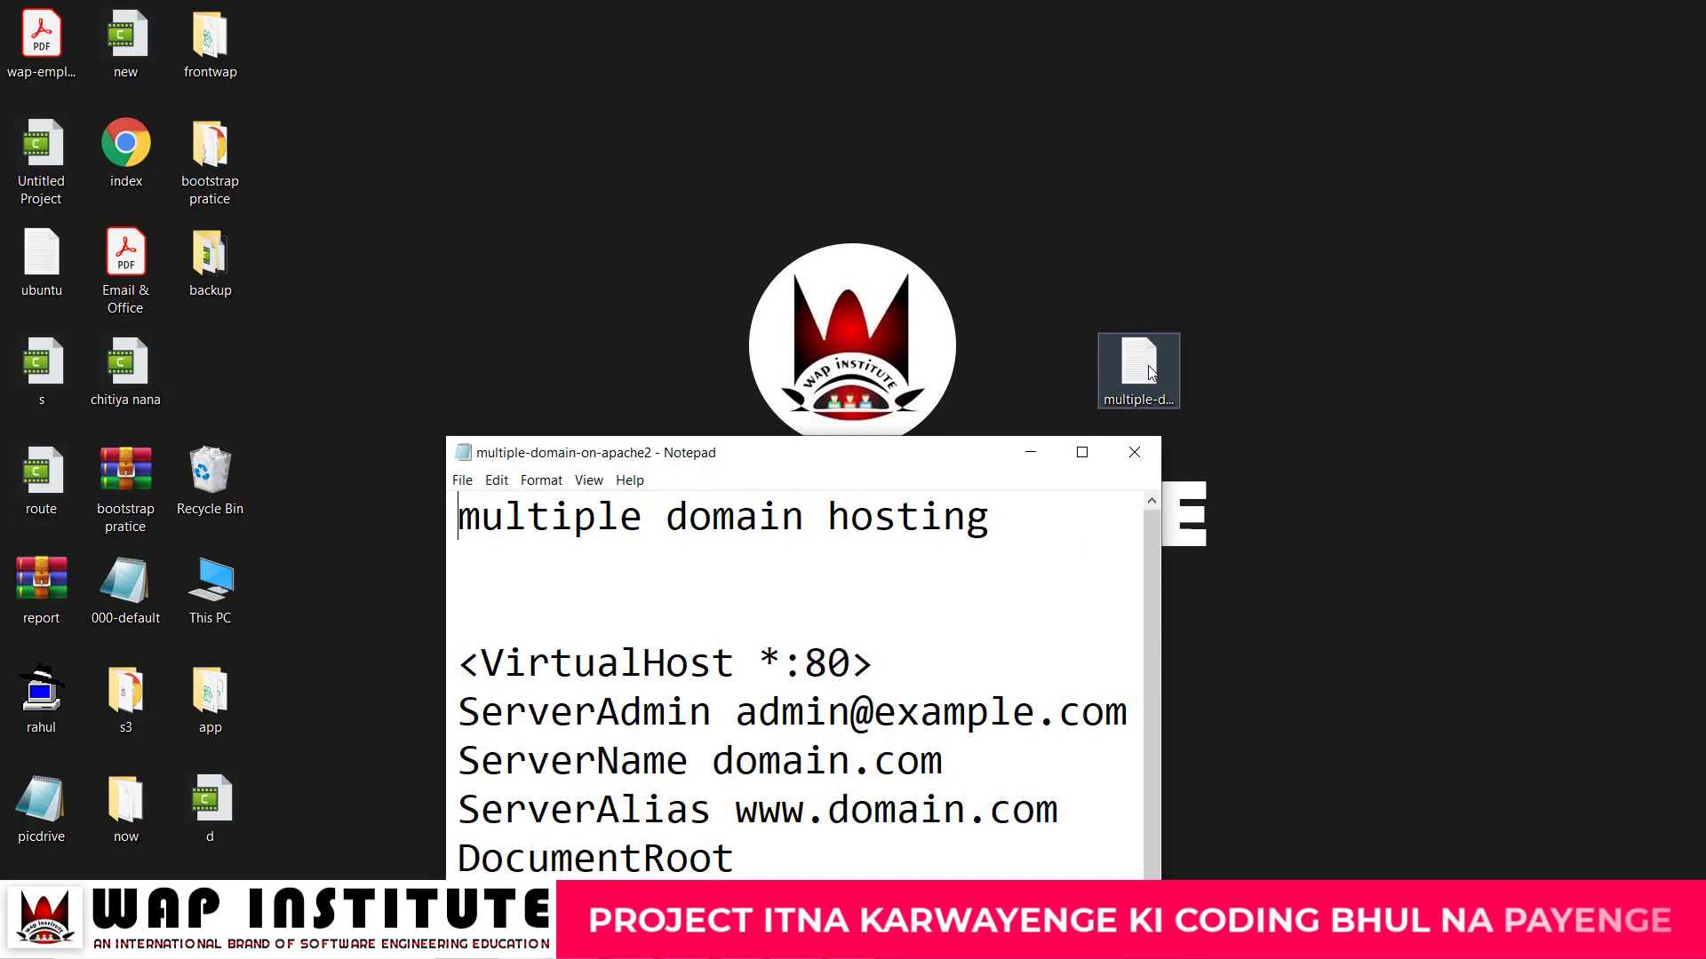
{"action": "left_click", "coordinate": [1083, 447]}
{"action": "left_click_drag", "start_coordinate": [328, 585], "coordinate": [2, 216]}
{"action": "key", "text": "ctrl+c"}
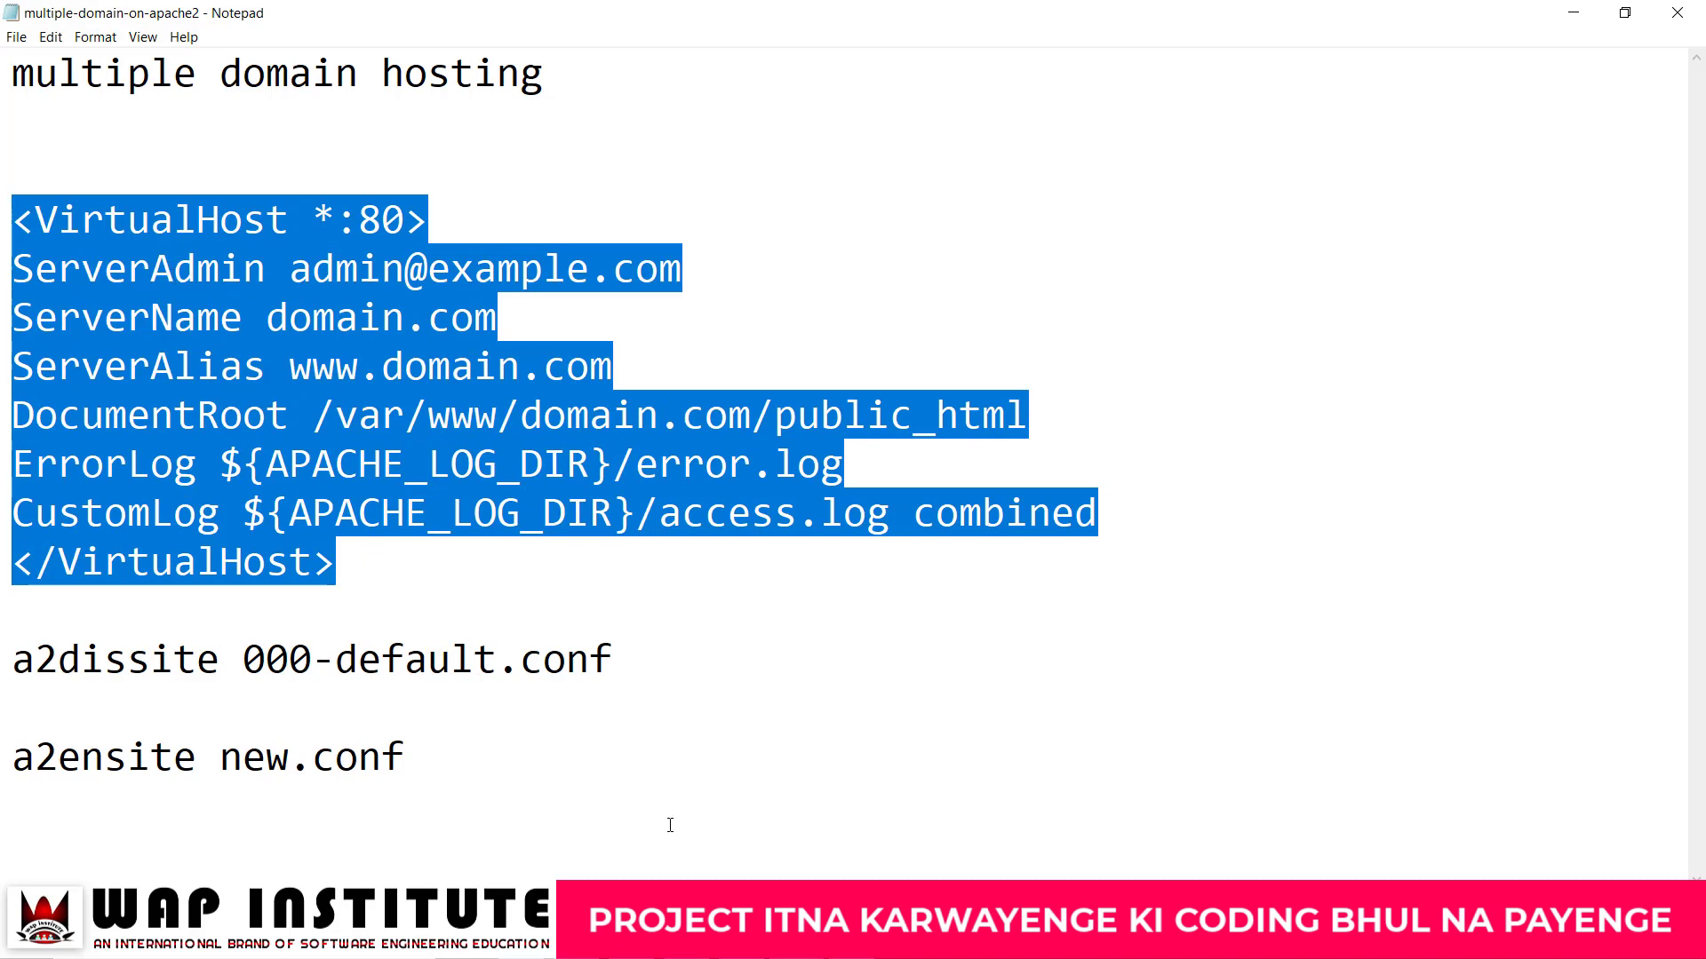
{"action": "key", "text": "alt+Tab"}
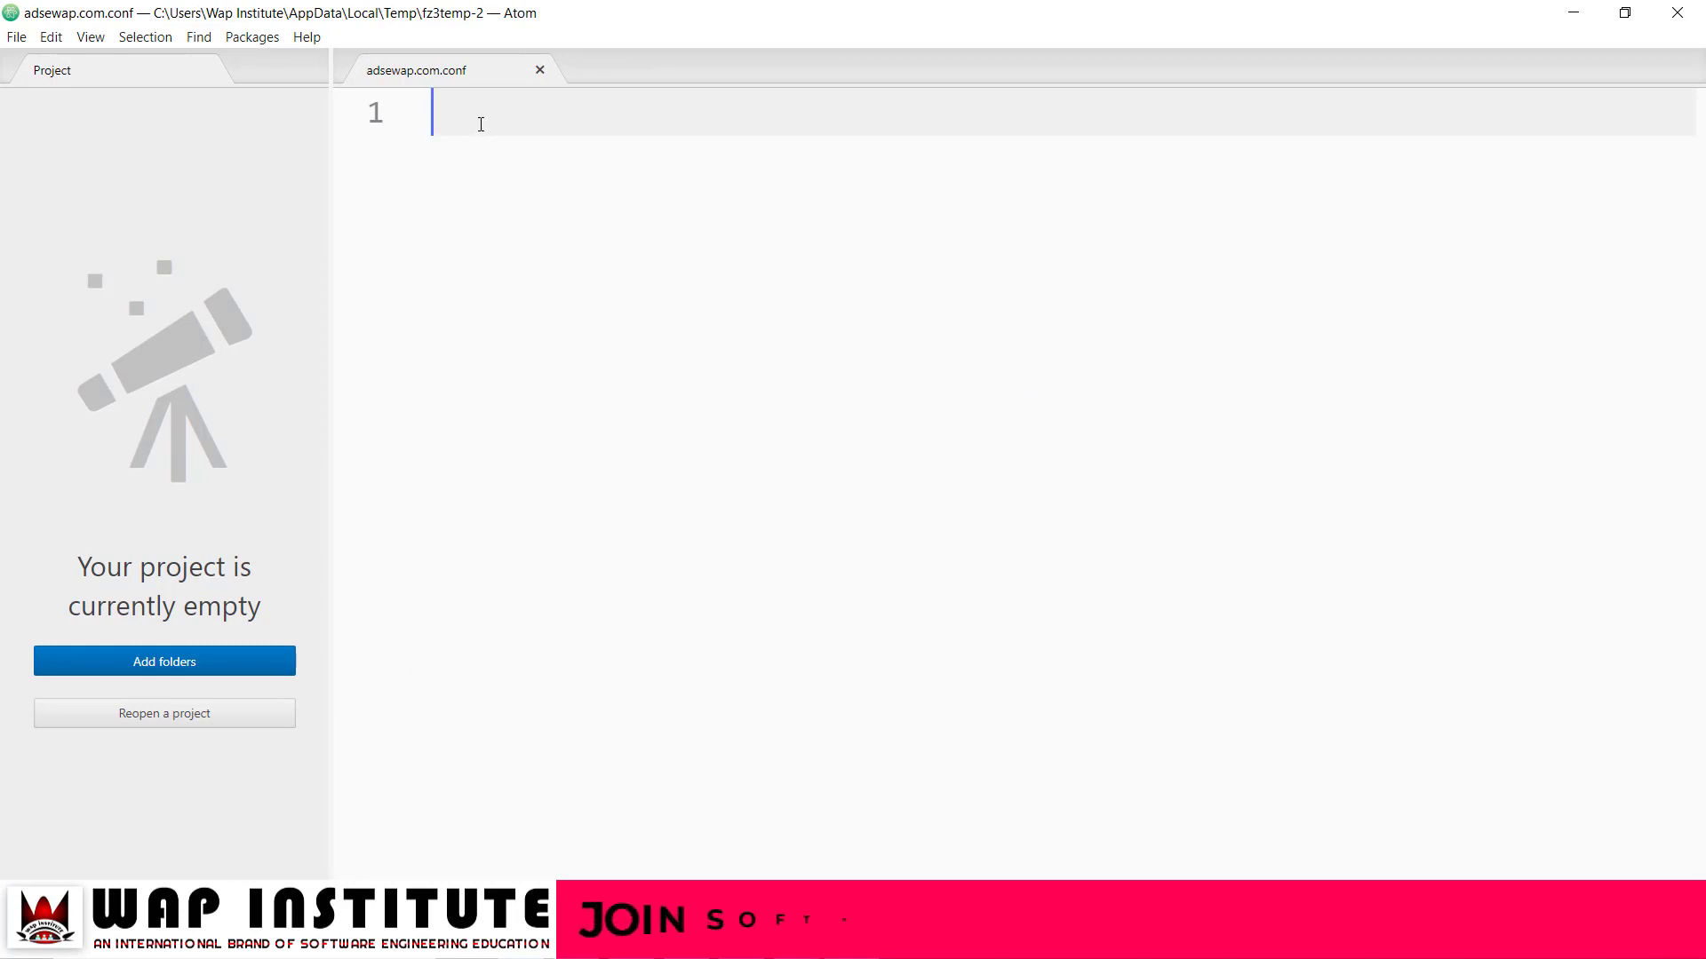
{"action": "key", "text": "ctrl+v"}
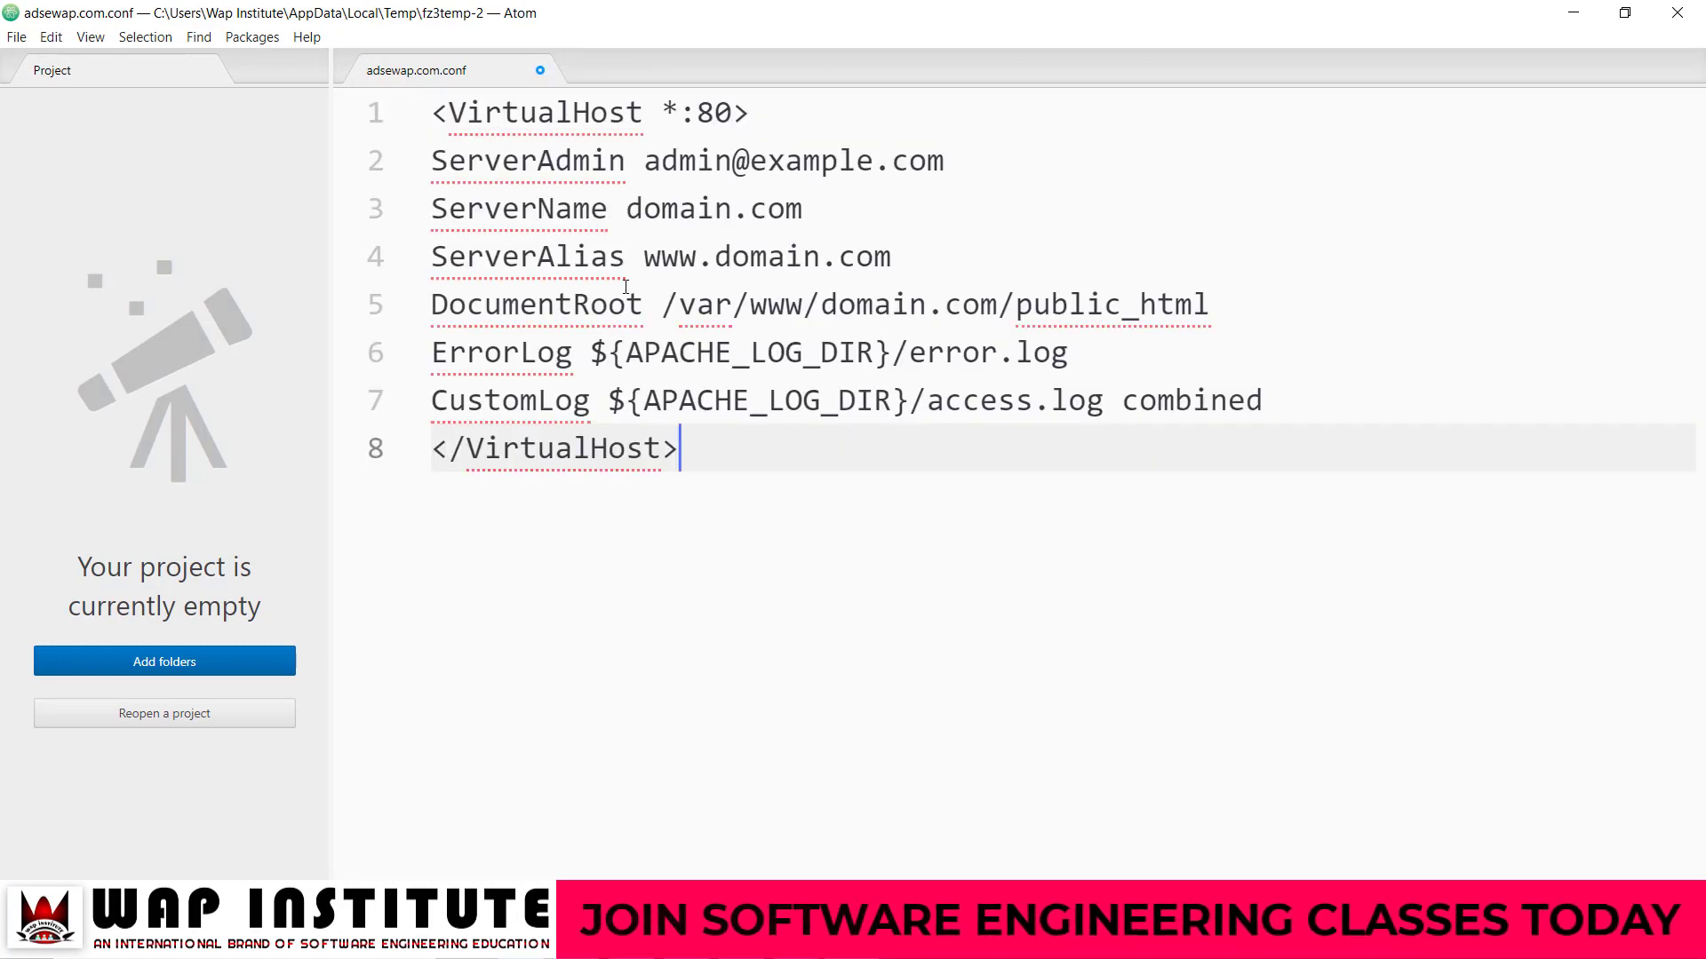
Step: Replace the domain part of the ServerAdmin address in adsewap.com.conf with adsewap.com
{"action": "double_click", "coordinate": [722, 167]}
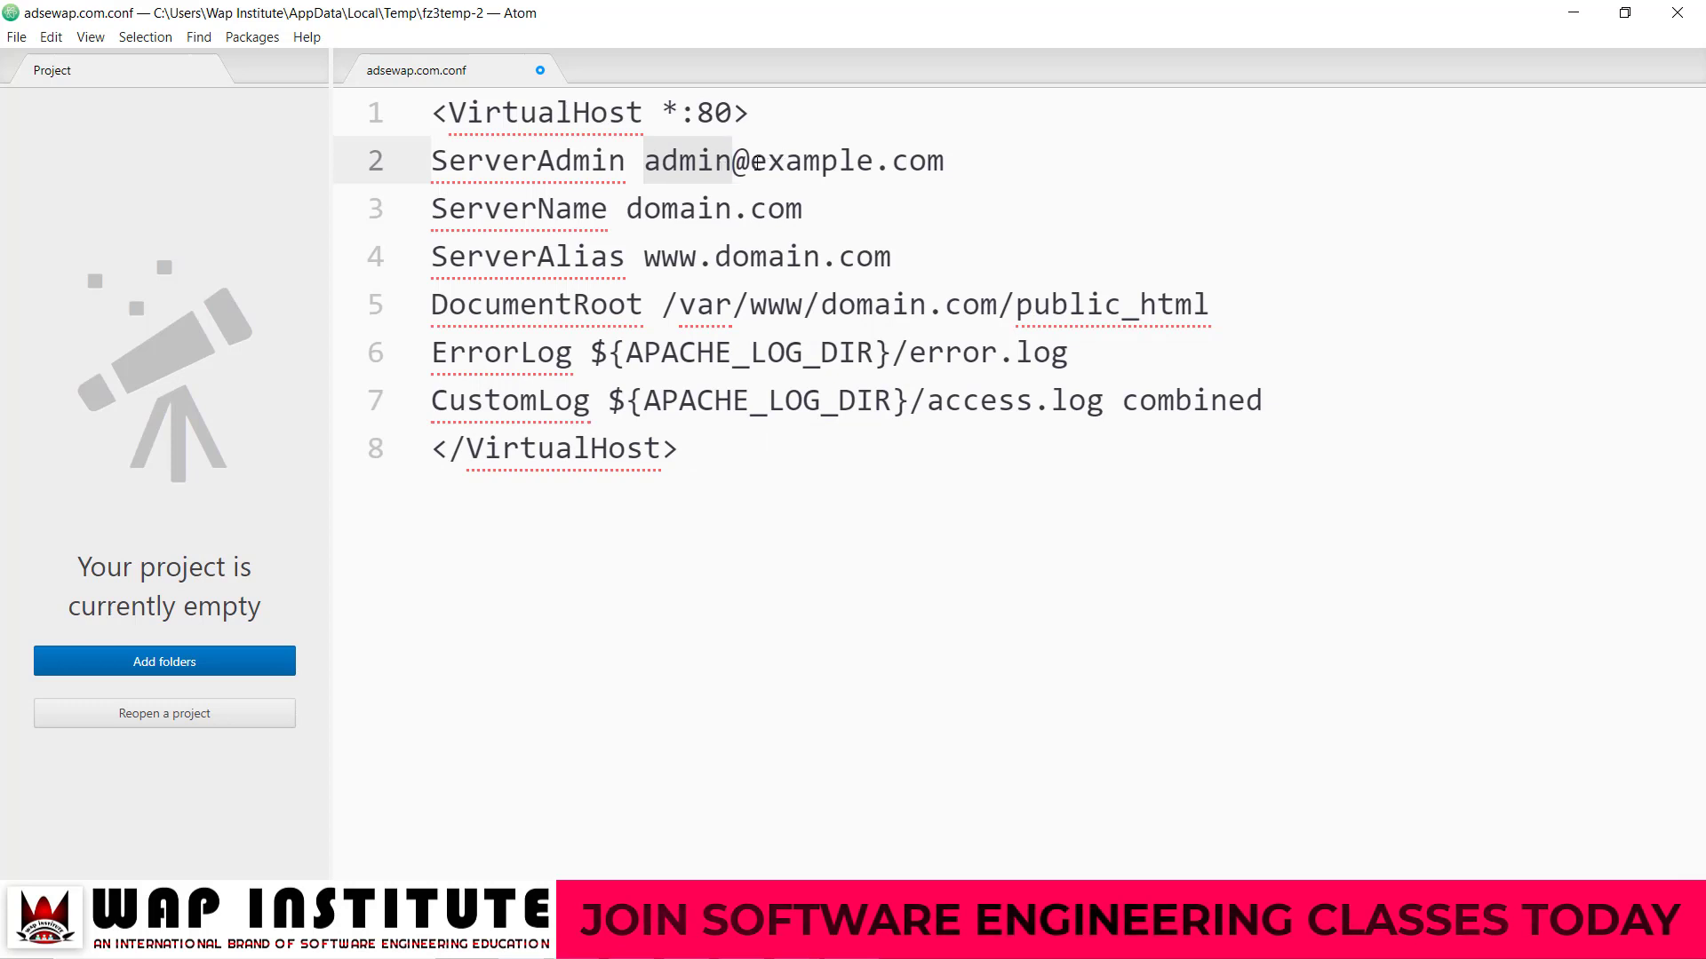
{"action": "left_click_drag", "start_coordinate": [751, 162], "coordinate": [858, 162]}
{"action": "left_click_drag", "start_coordinate": [961, 162], "coordinate": [957, 163]}
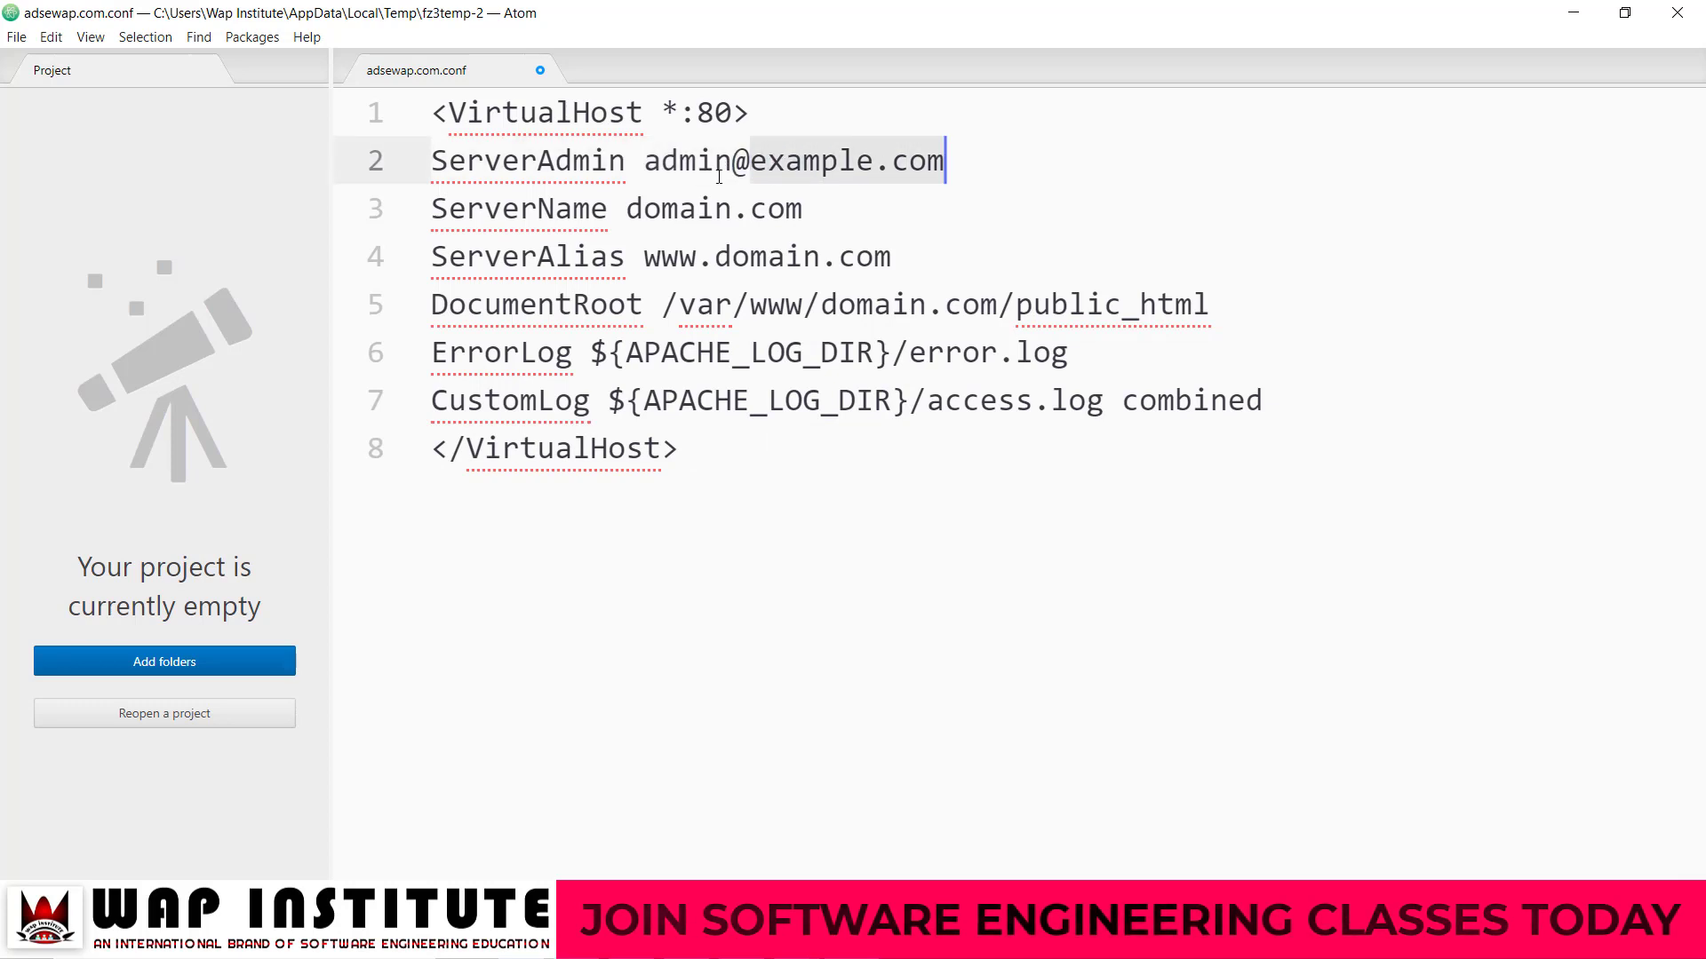
{"action": "type", "text": "adsewap.com"}
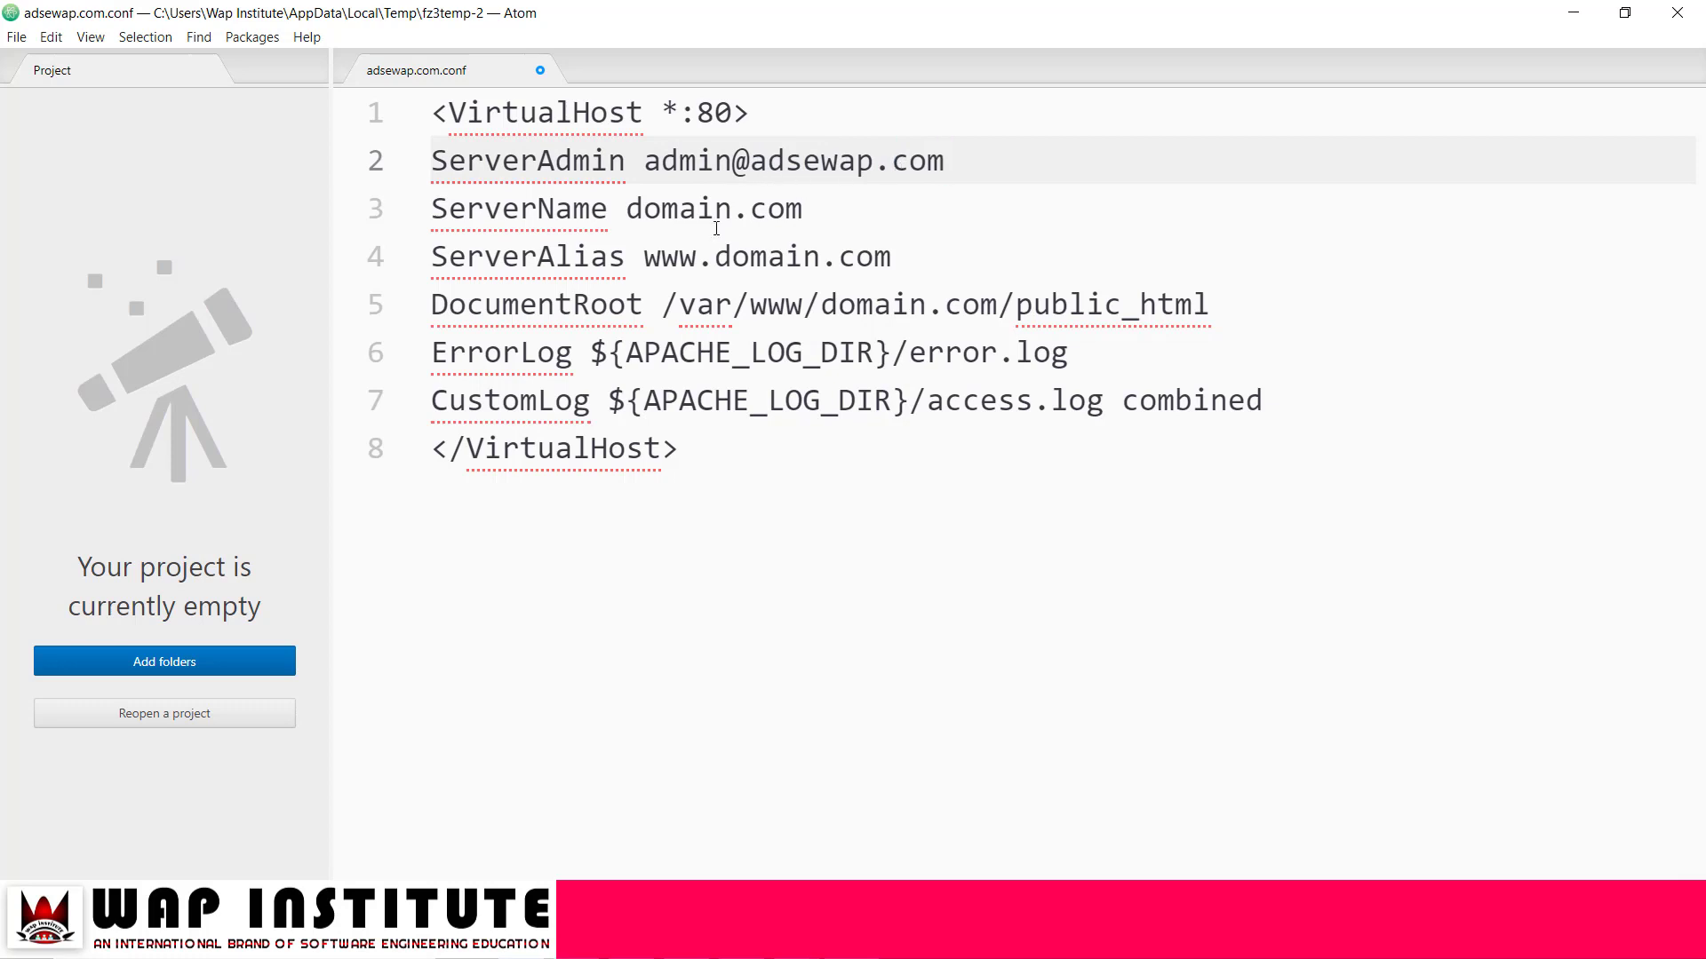
{"action": "left_click_drag", "start_coordinate": [751, 163], "coordinate": [876, 161]}
{"action": "key", "text": "ctrl+c"}
{"action": "left_click_drag", "start_coordinate": [627, 209], "coordinate": [816, 261]}
{"action": "key", "text": "ctrl+v"}
{"action": "key", "text": "ctrl+v"}
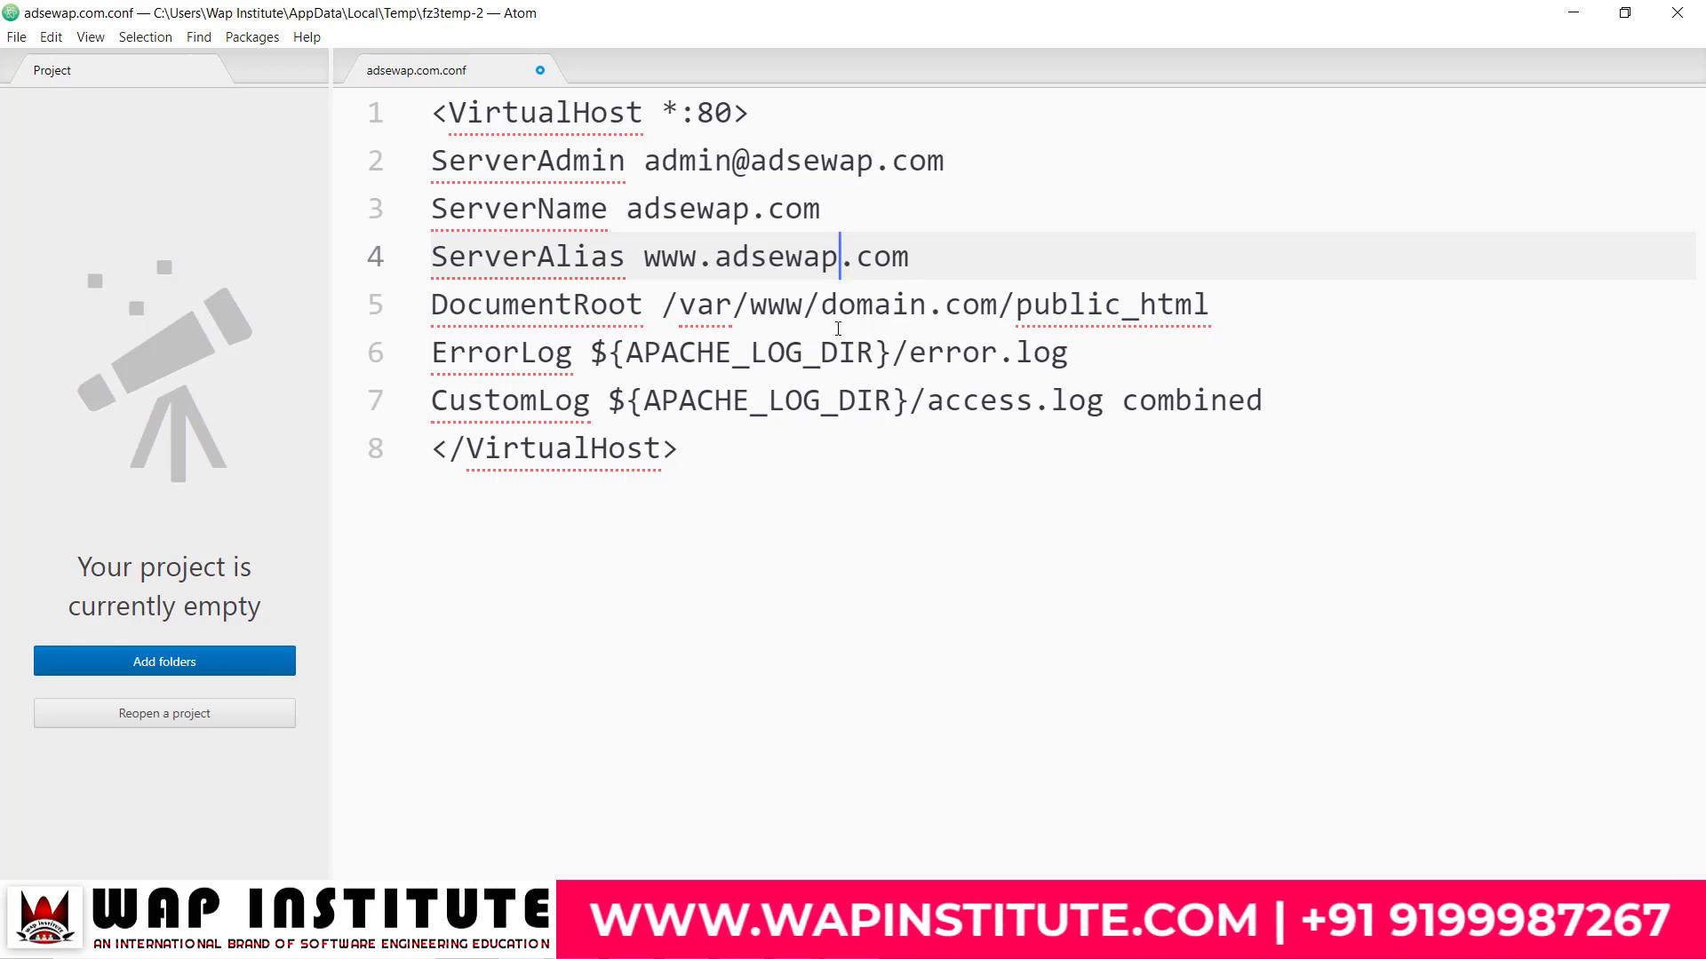
Step: Set DocumentRoot to /var/www/html/adsewap.com in adsewap.com.conf
{"action": "left_click_drag", "start_coordinate": [821, 307], "coordinate": [1220, 311]}
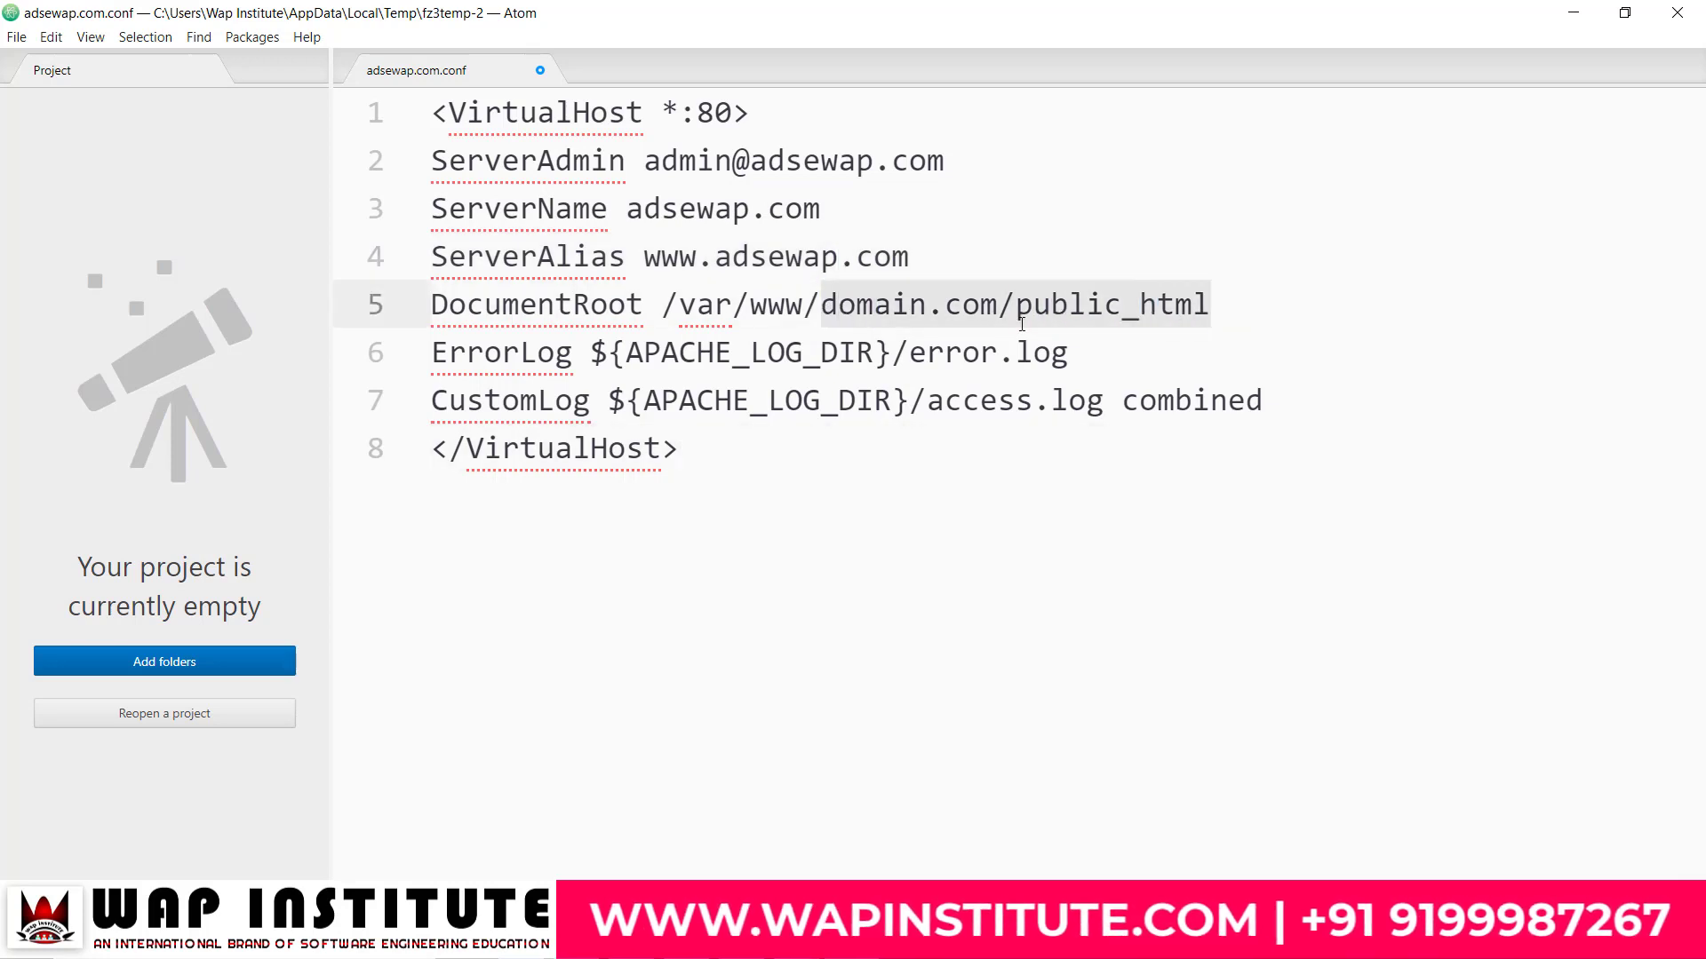
{"action": "type", "text": "html"}
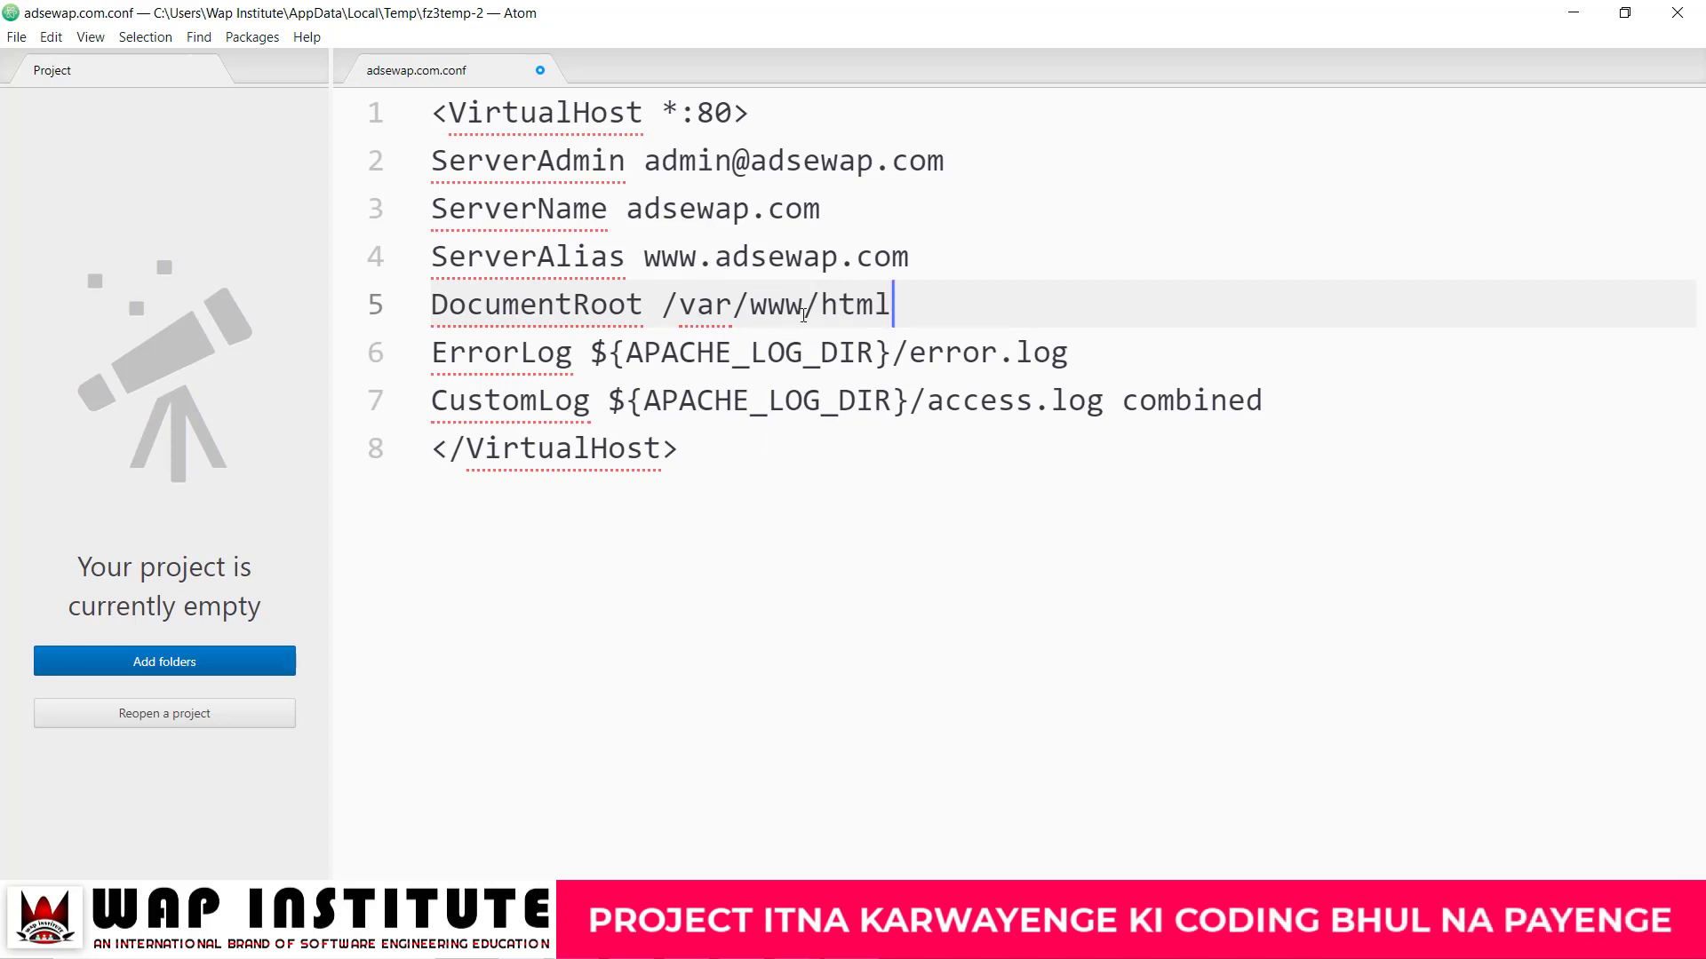
{"action": "type", "text": "/adsewap.com"}
{"action": "left_click_drag", "start_coordinate": [915, 310], "coordinate": [1128, 305]}
Step: Save and close adsewap.com.conf, and upload the changed file back to the server through FileZilla
{"action": "key", "text": "ctrl+s"}
{"action": "left_click", "coordinate": [1690, 5]}
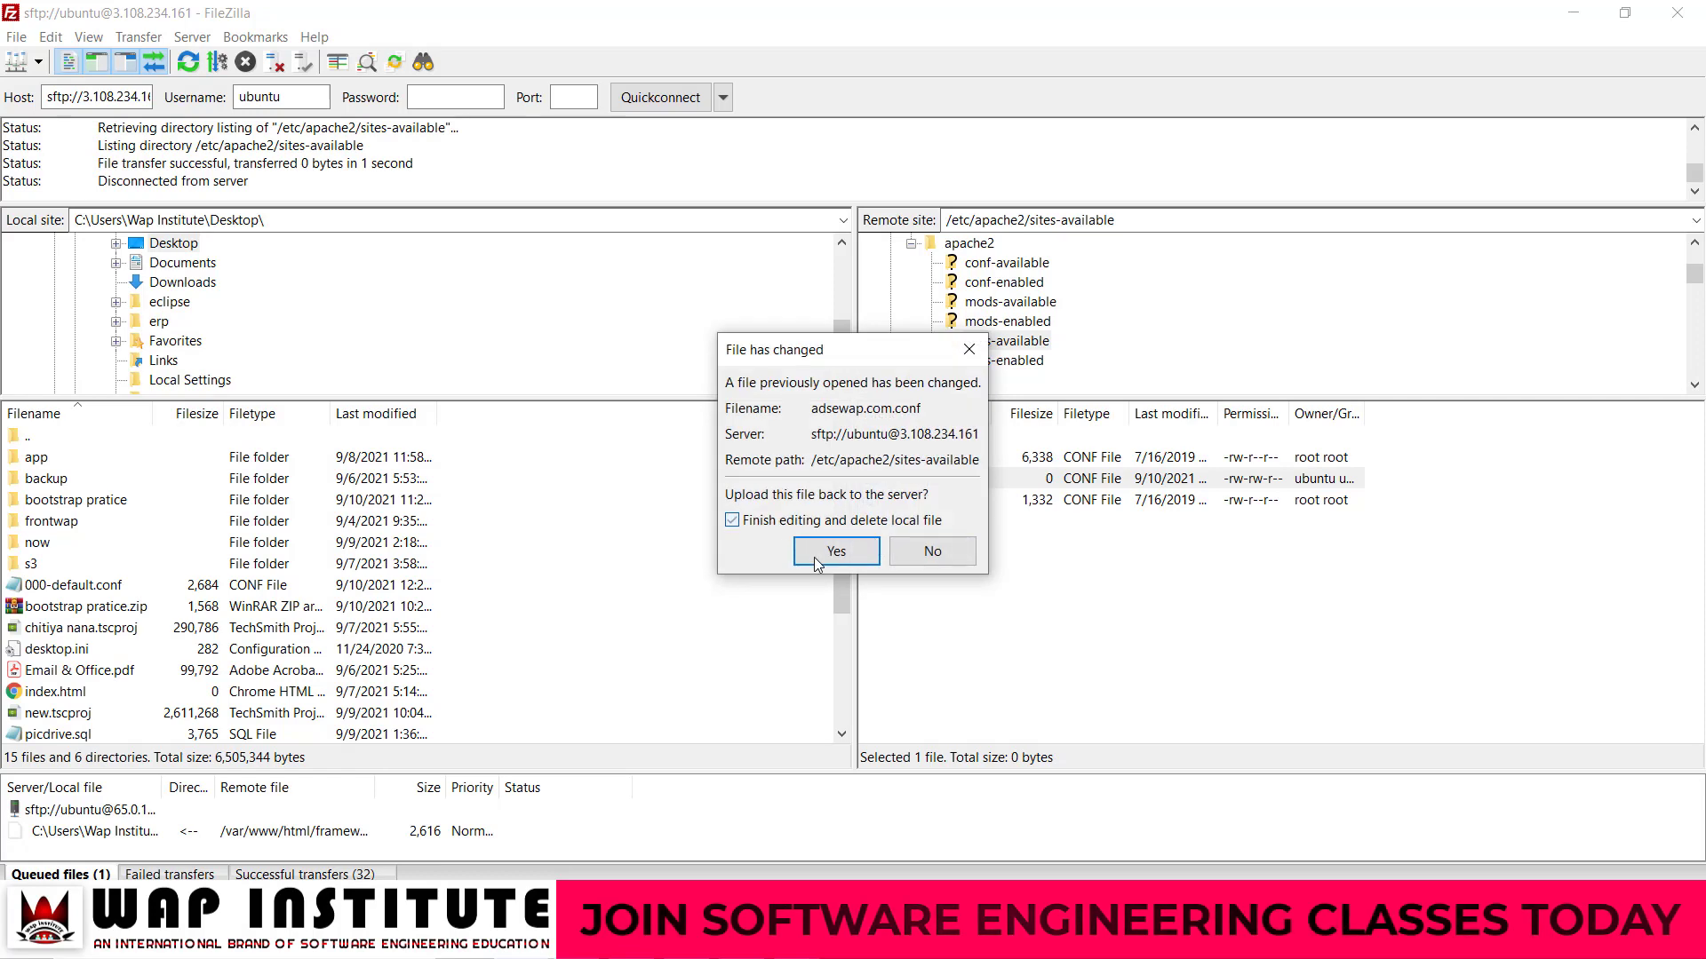
{"action": "left_click", "coordinate": [813, 557]}
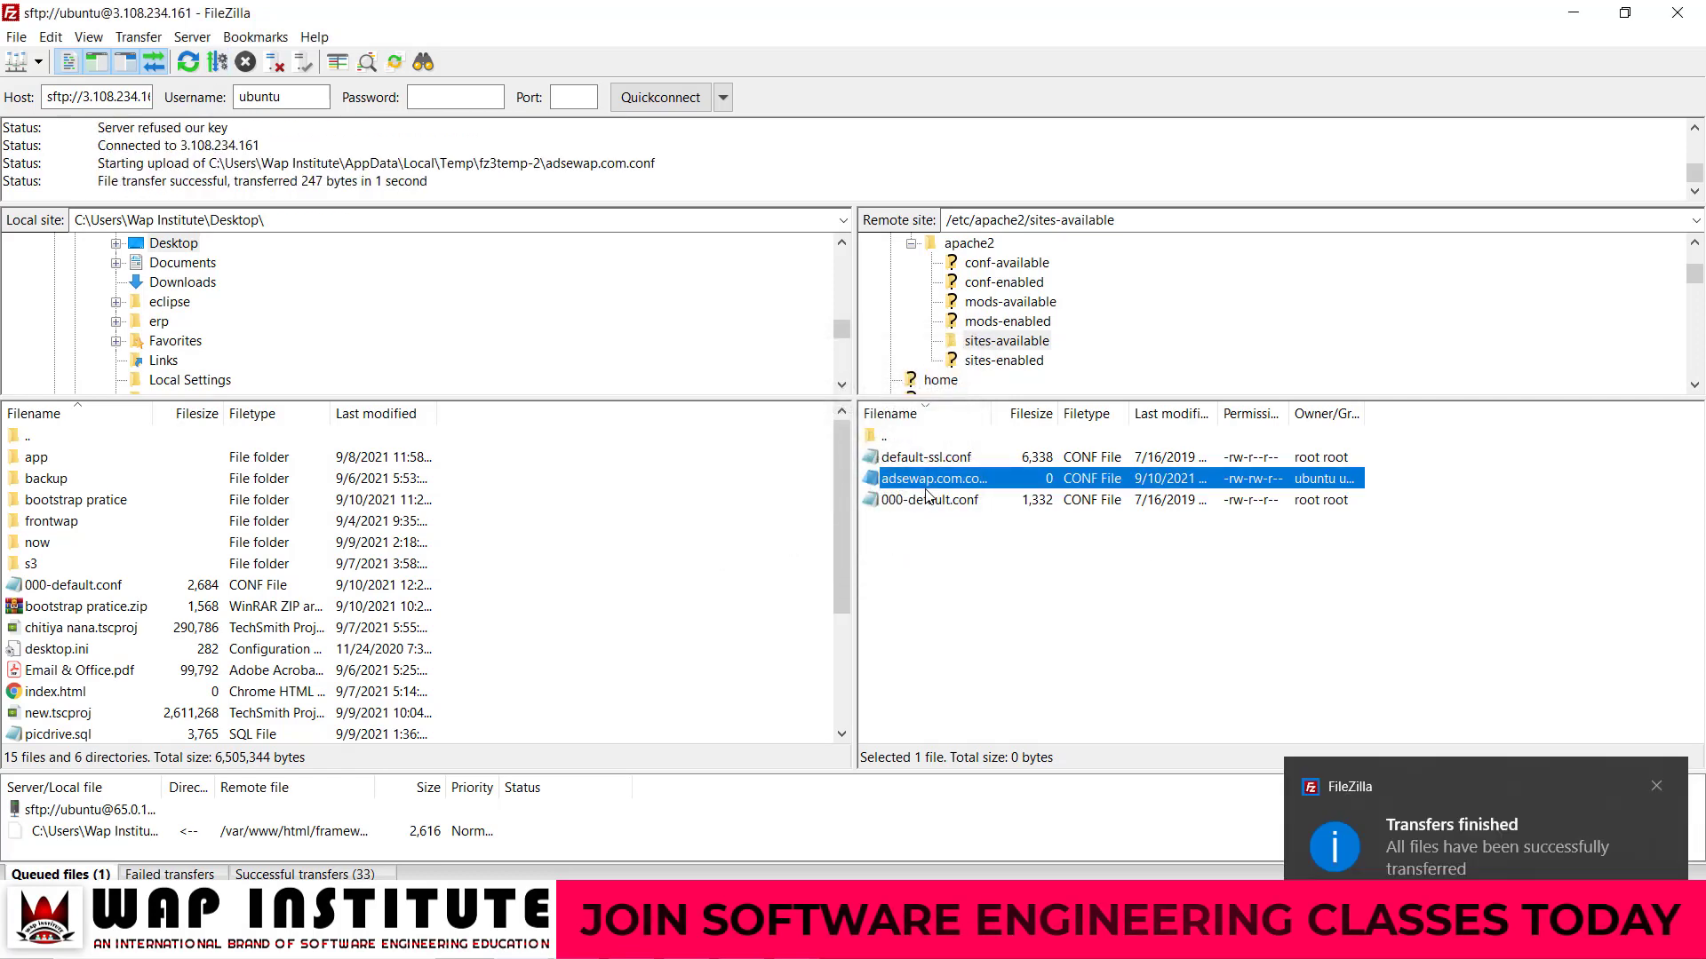
Step: Create an empty file named api.adsewap.com.conf in the remote sites-available directory
{"action": "right_click", "coordinate": [913, 573]}
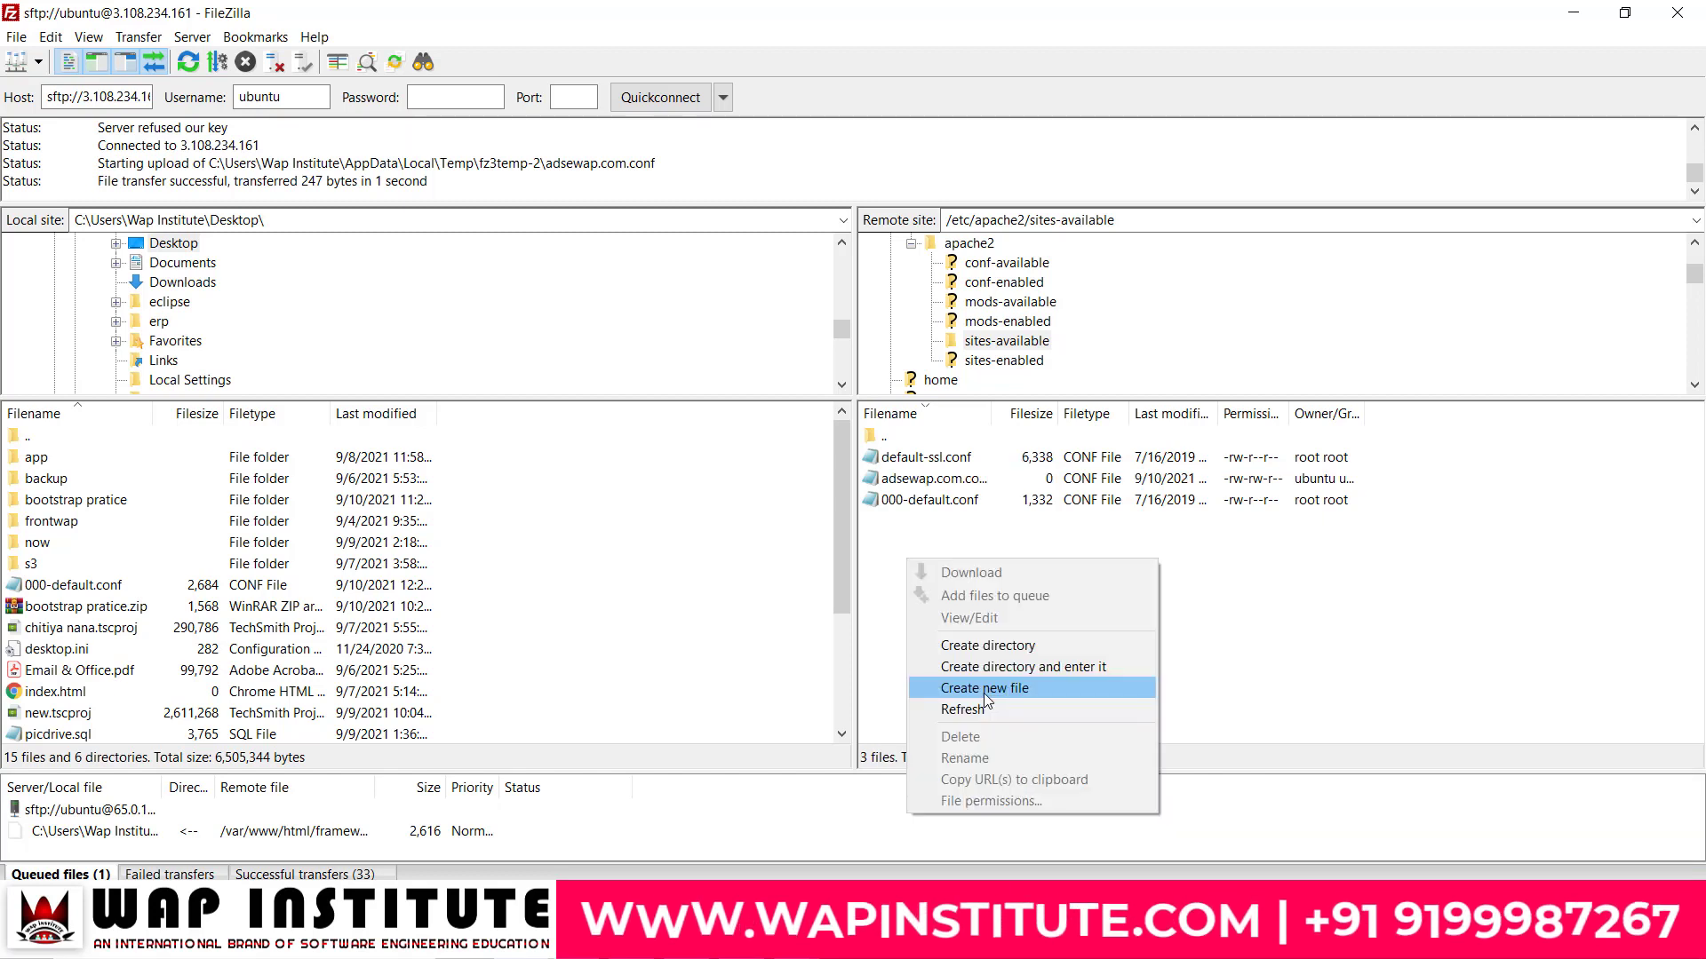
{"action": "left_click", "coordinate": [984, 693]}
{"action": "type", "text": "api.adsewap.co"}
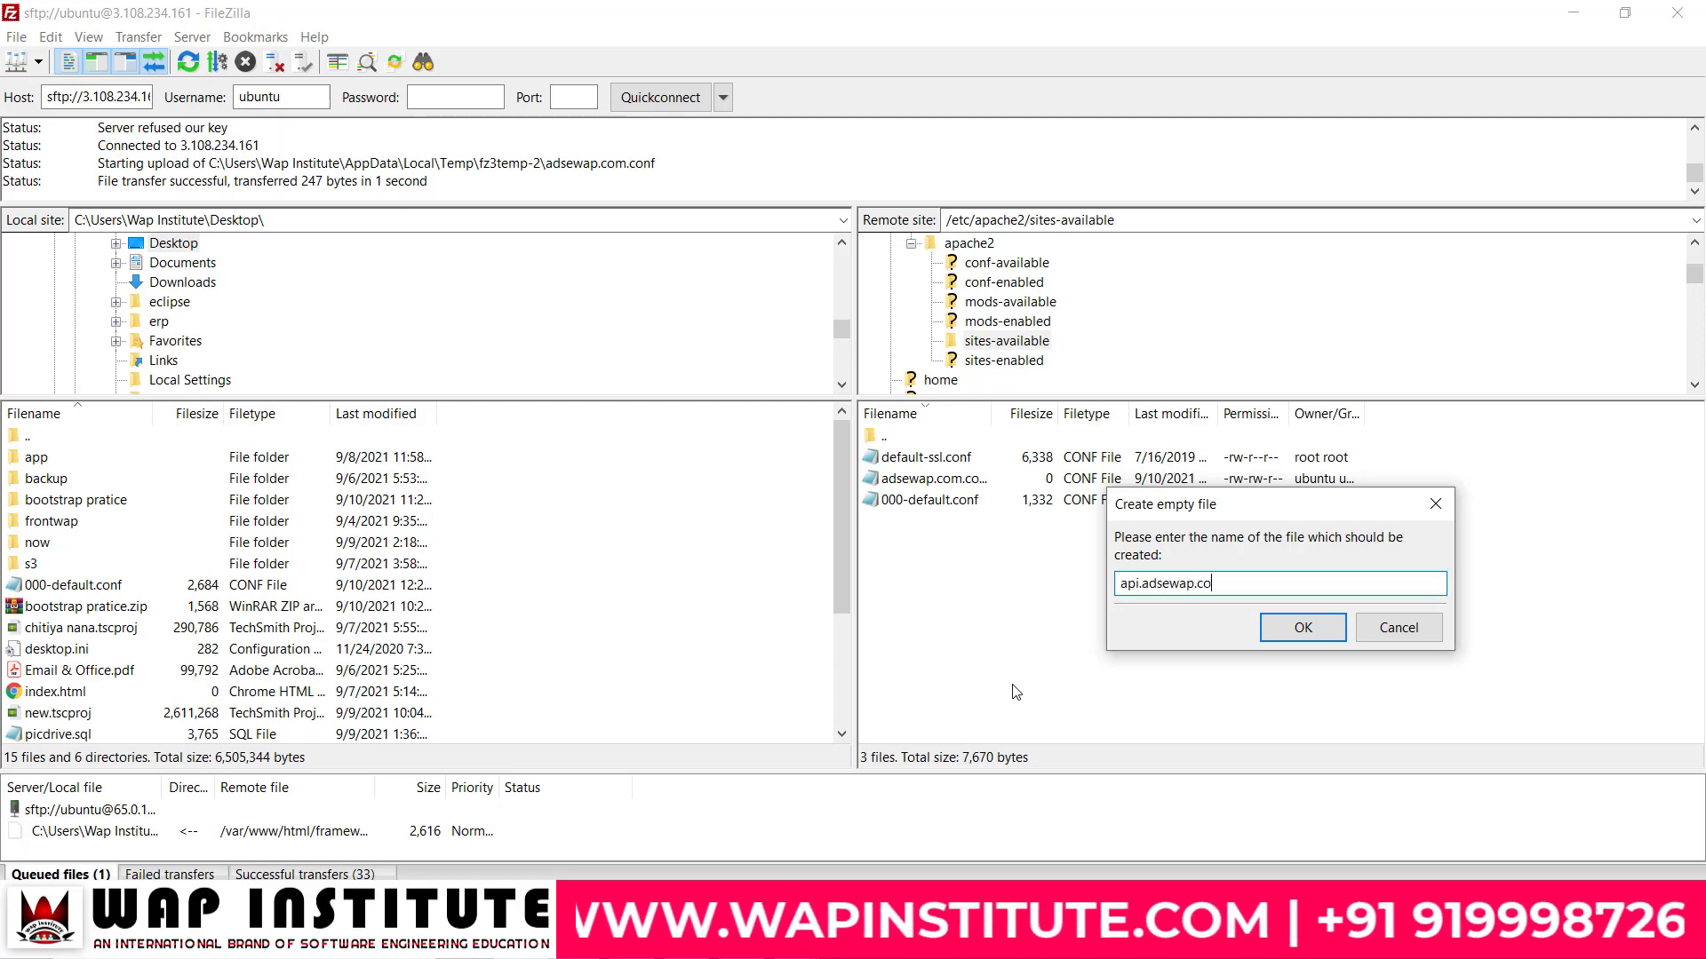
{"action": "type", "text": "mn.conf"}
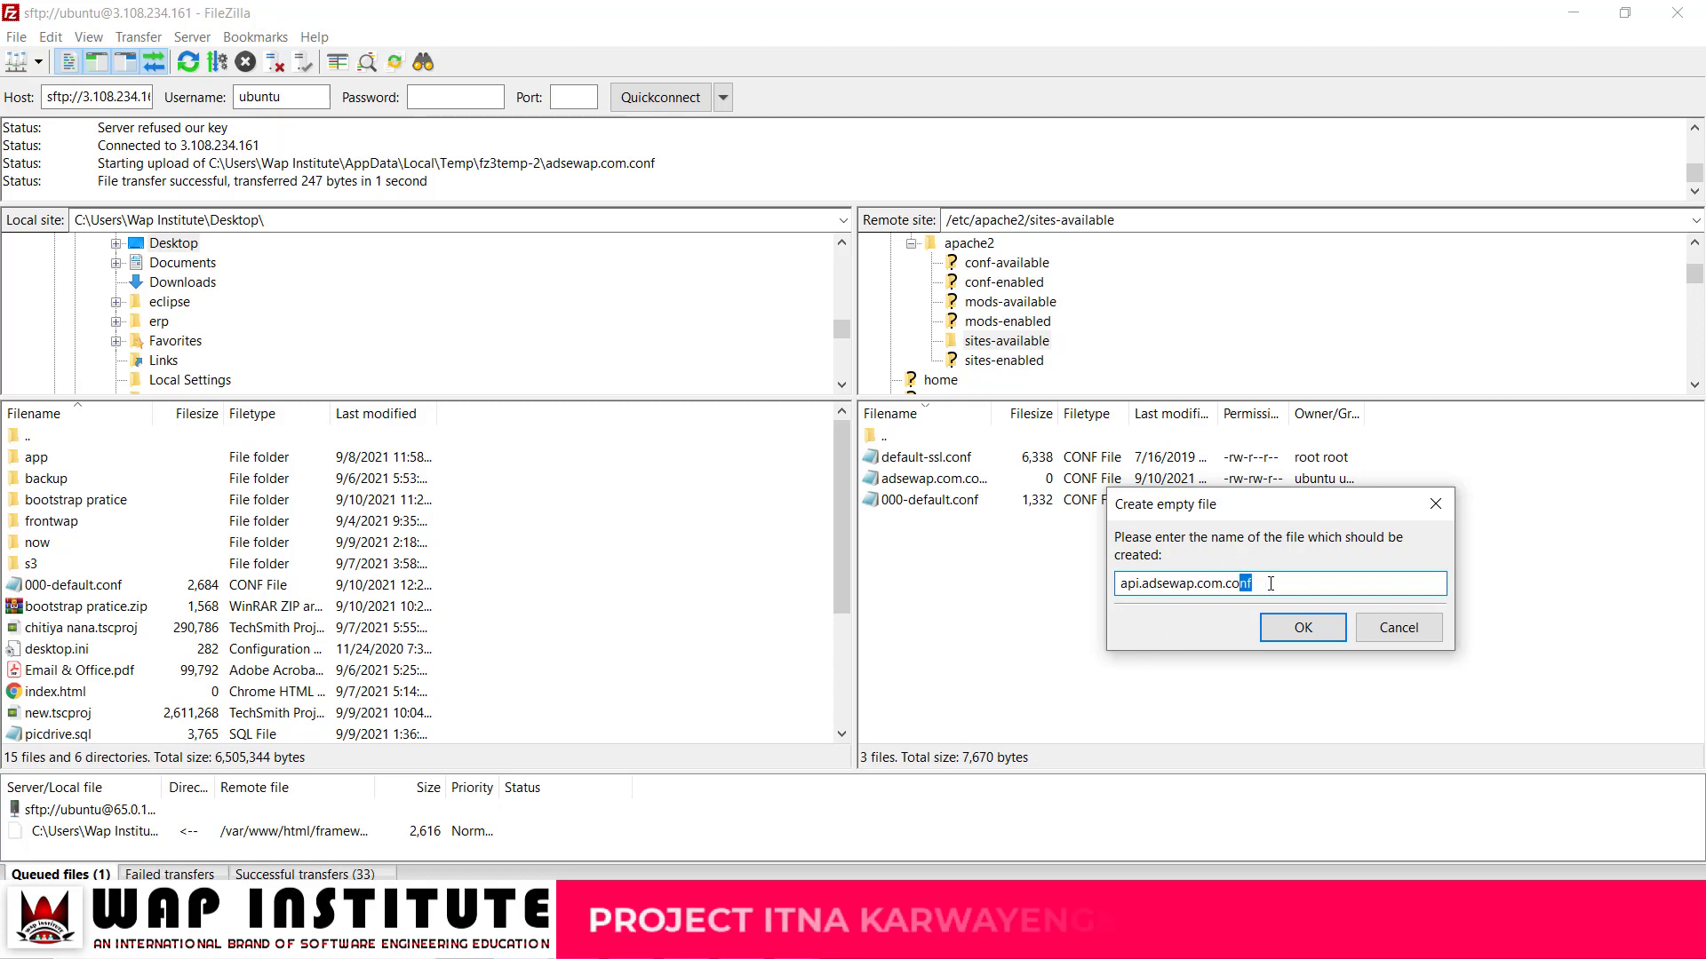
{"action": "left_click", "coordinate": [1298, 625]}
Step: Open api.adsewap.com.conf for editing in Atom and paste the copied VirtualHost block into it
{"action": "right_click", "coordinate": [898, 478]}
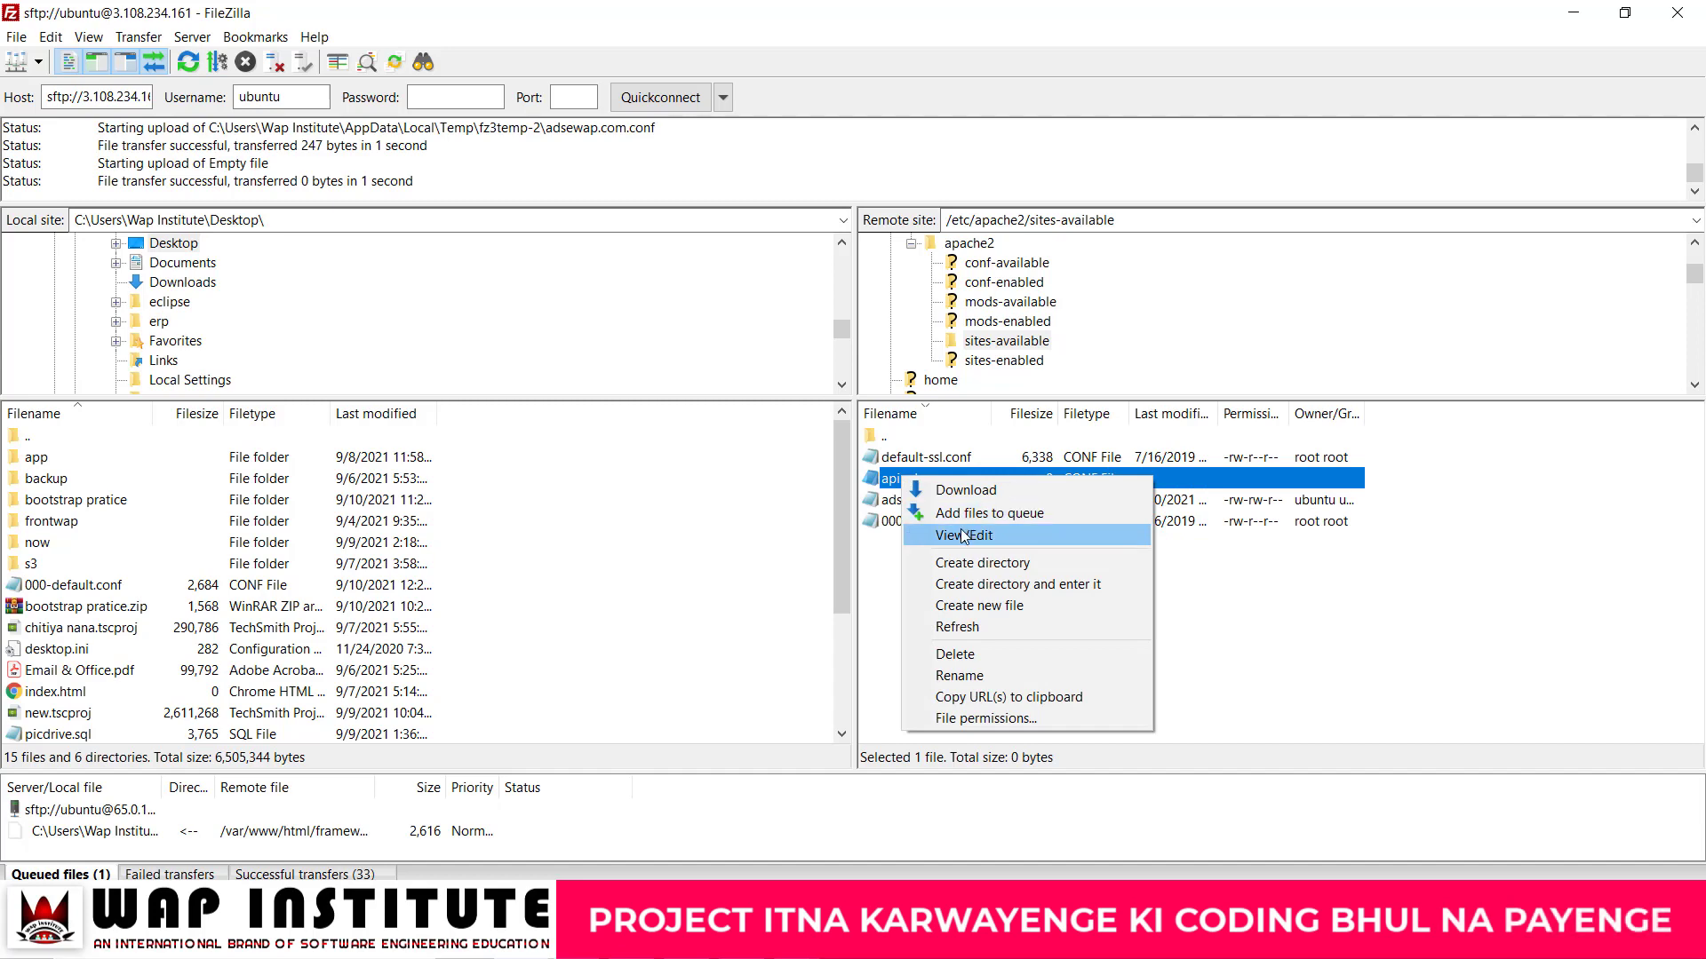
{"action": "left_click", "coordinate": [961, 533]}
{"action": "key", "text": "alt+Tab"}
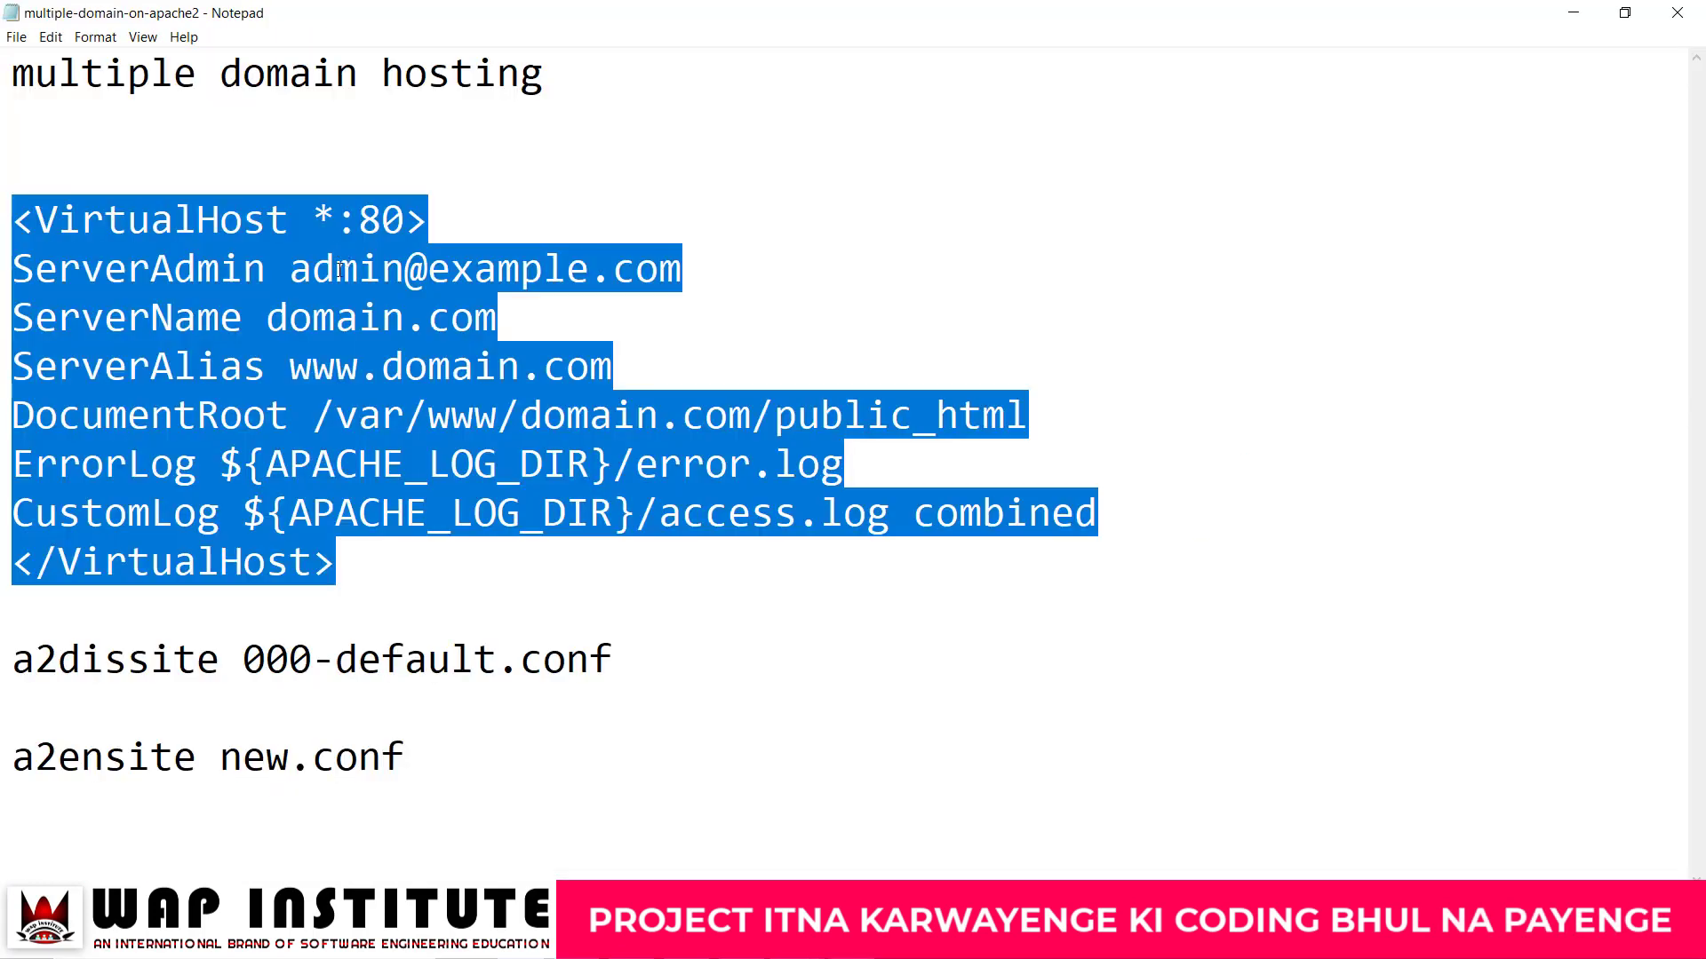
{"action": "left_click", "coordinate": [1574, 12]}
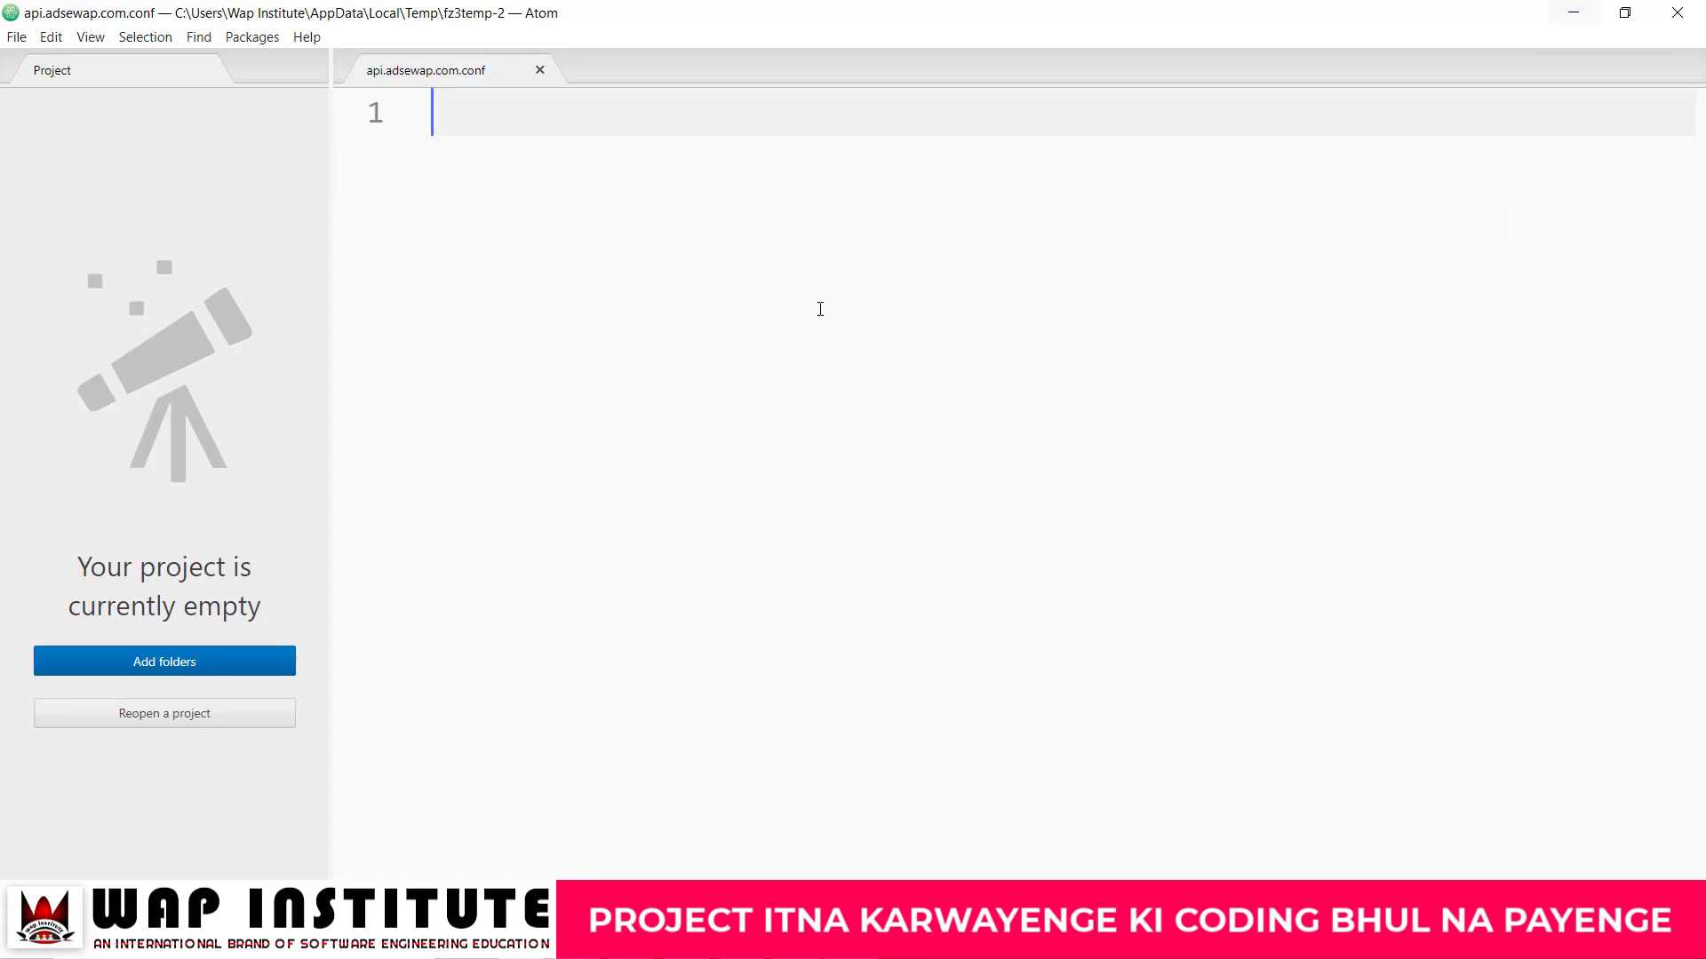
{"action": "key", "text": "ctrl+v"}
Step: Replace the domain part of the ServerAdmin address in api.adsewap.com.conf with api.adsewap.com
{"action": "left_click", "coordinate": [641, 162]}
{"action": "double_click", "coordinate": [874, 163]}
{"action": "type", "text": "api.adsewap"}
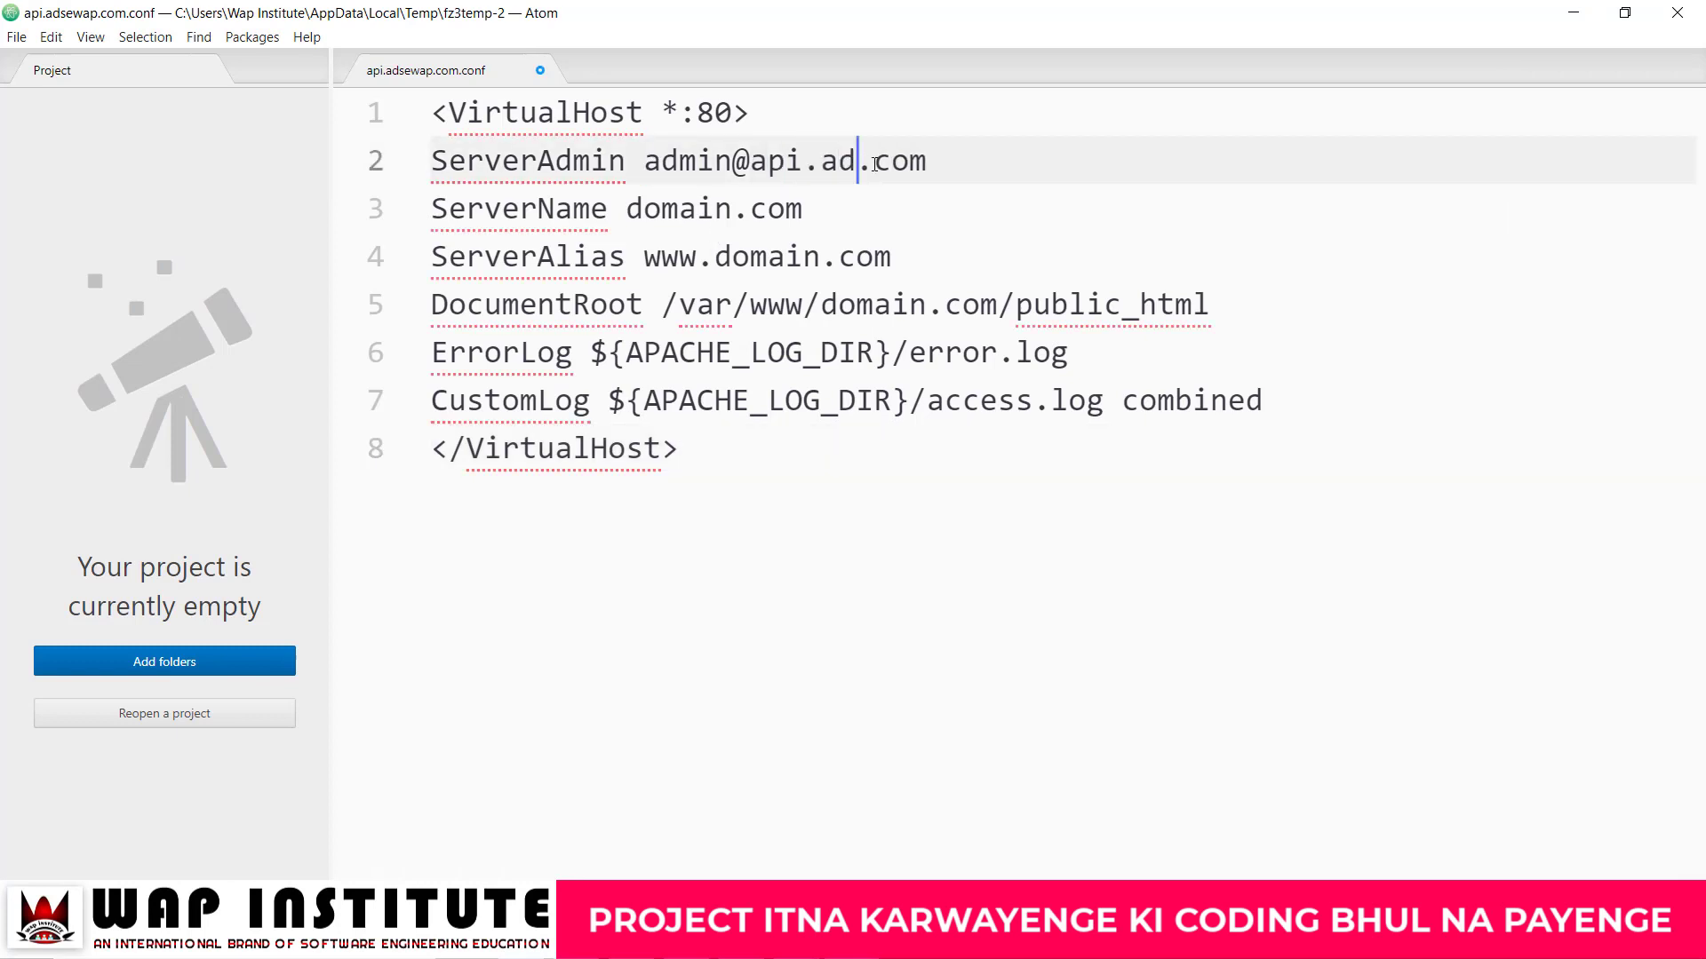
{"action": "left_click_drag", "start_coordinate": [627, 210], "coordinate": [906, 213]}
{"action": "key", "text": "ctrl+v"}
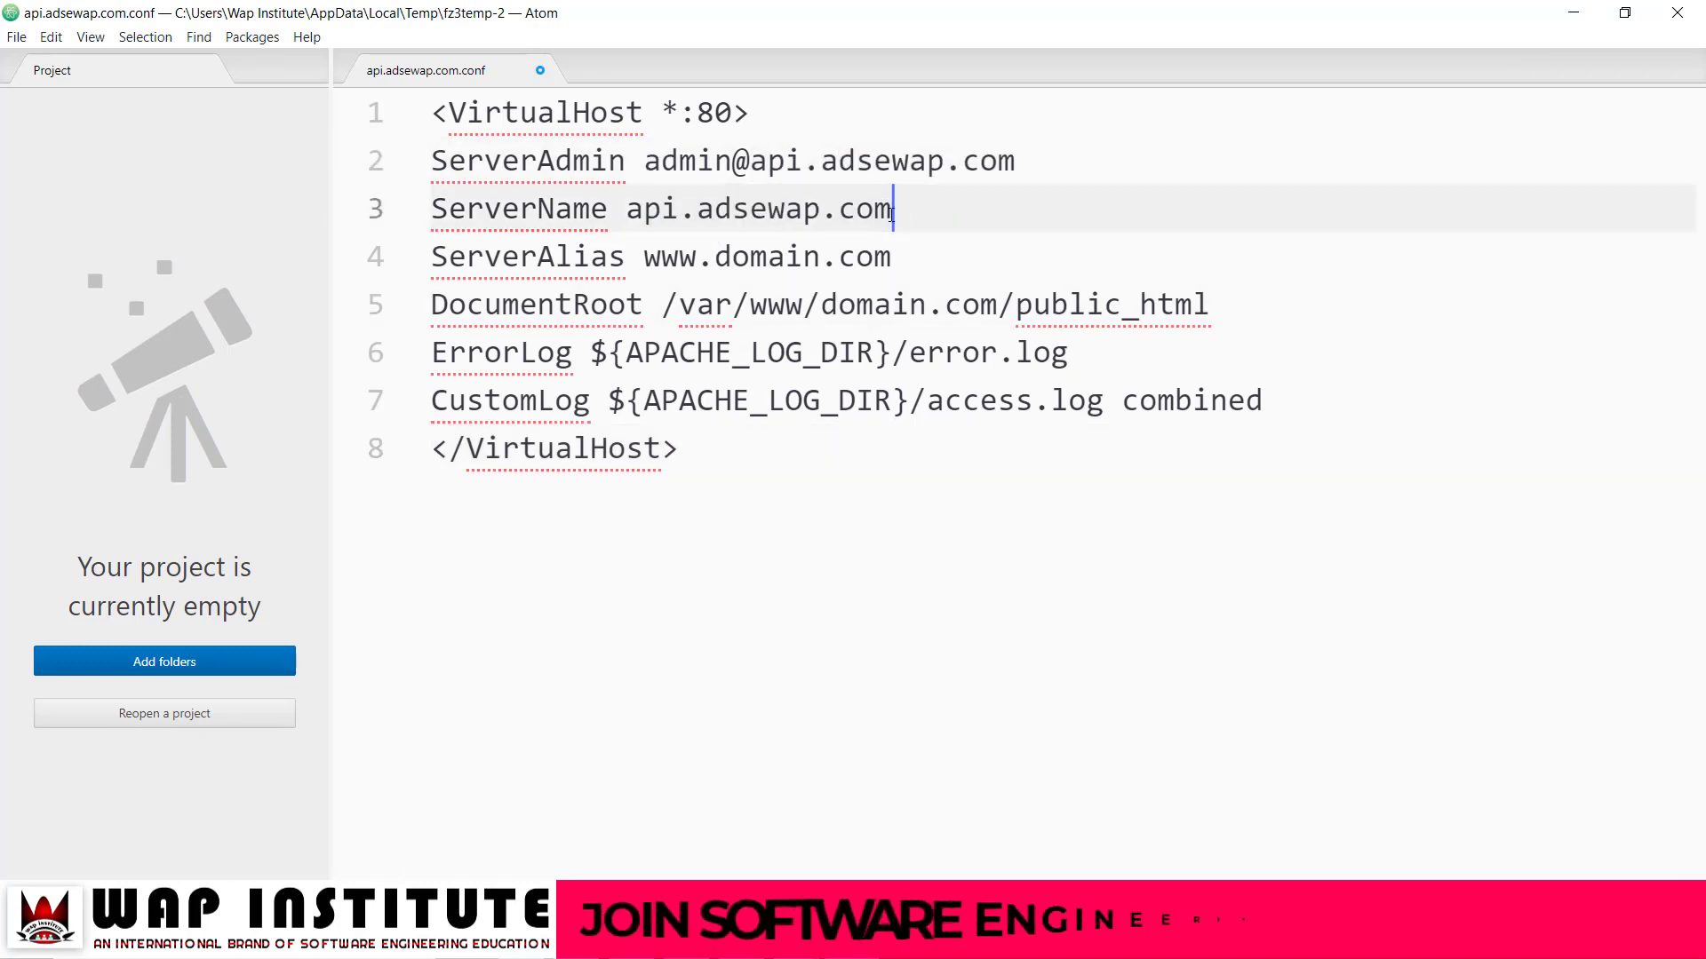
{"action": "left_click_drag", "start_coordinate": [662, 213], "coordinate": [858, 213]}
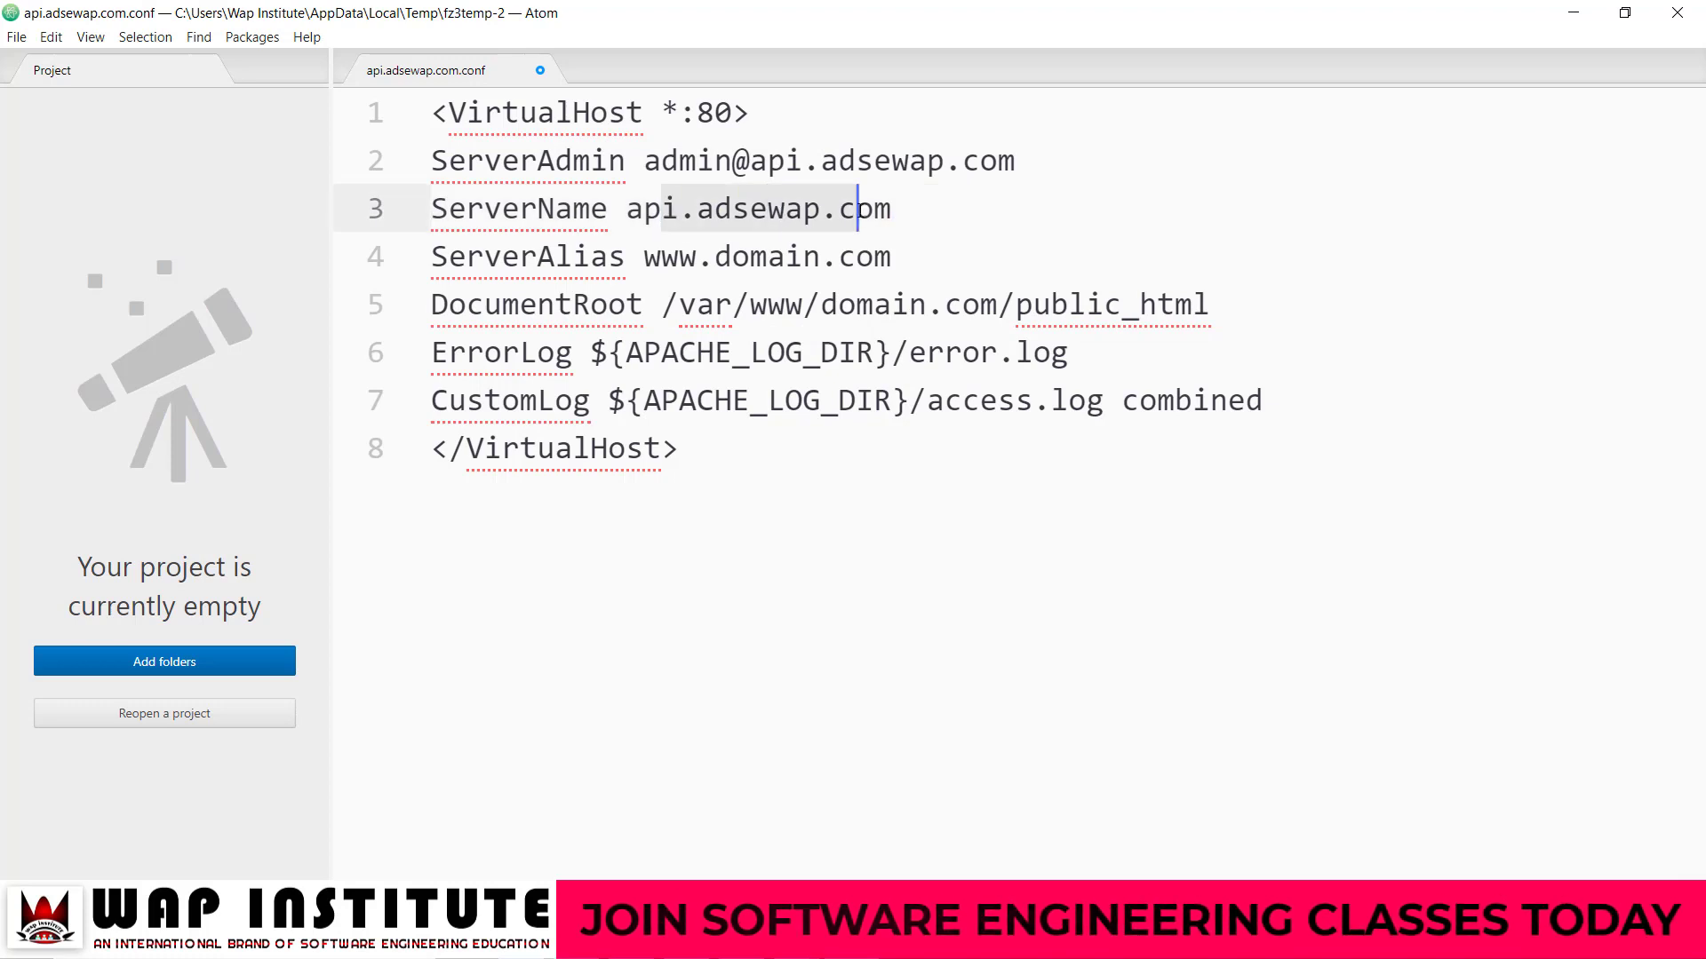
{"action": "left_click_drag", "start_coordinate": [716, 258], "coordinate": [982, 265]}
{"action": "key", "text": "ctrl+v"}
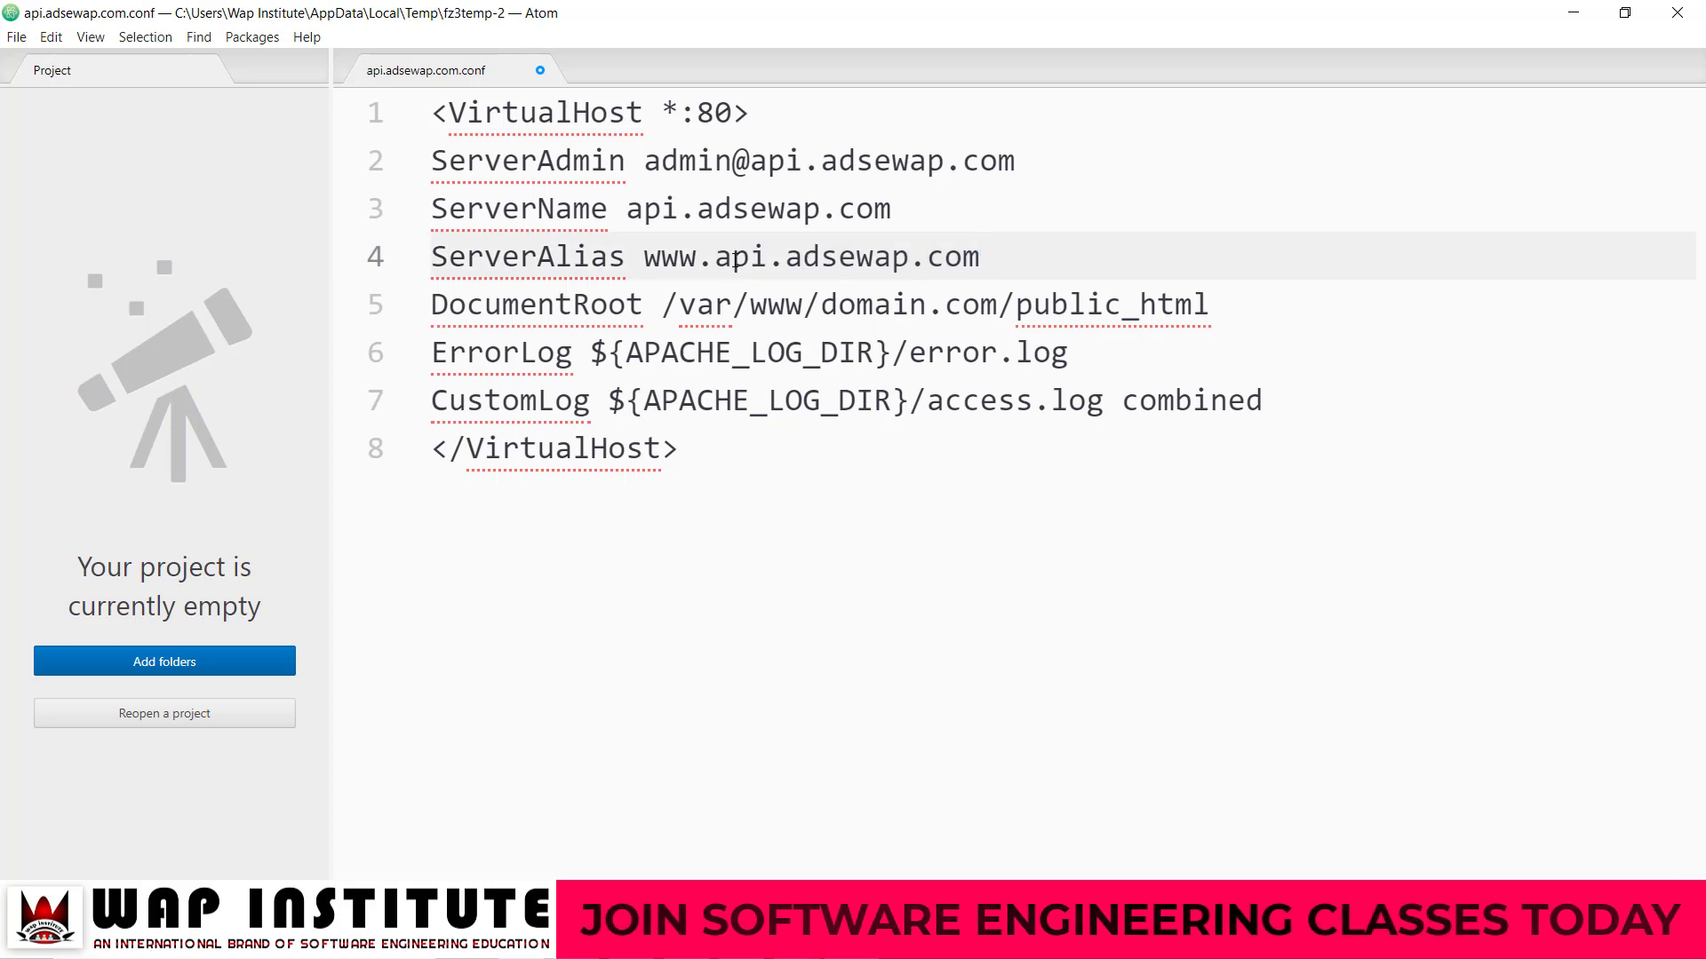
{"action": "left_click_drag", "start_coordinate": [724, 259], "coordinate": [1068, 267]}
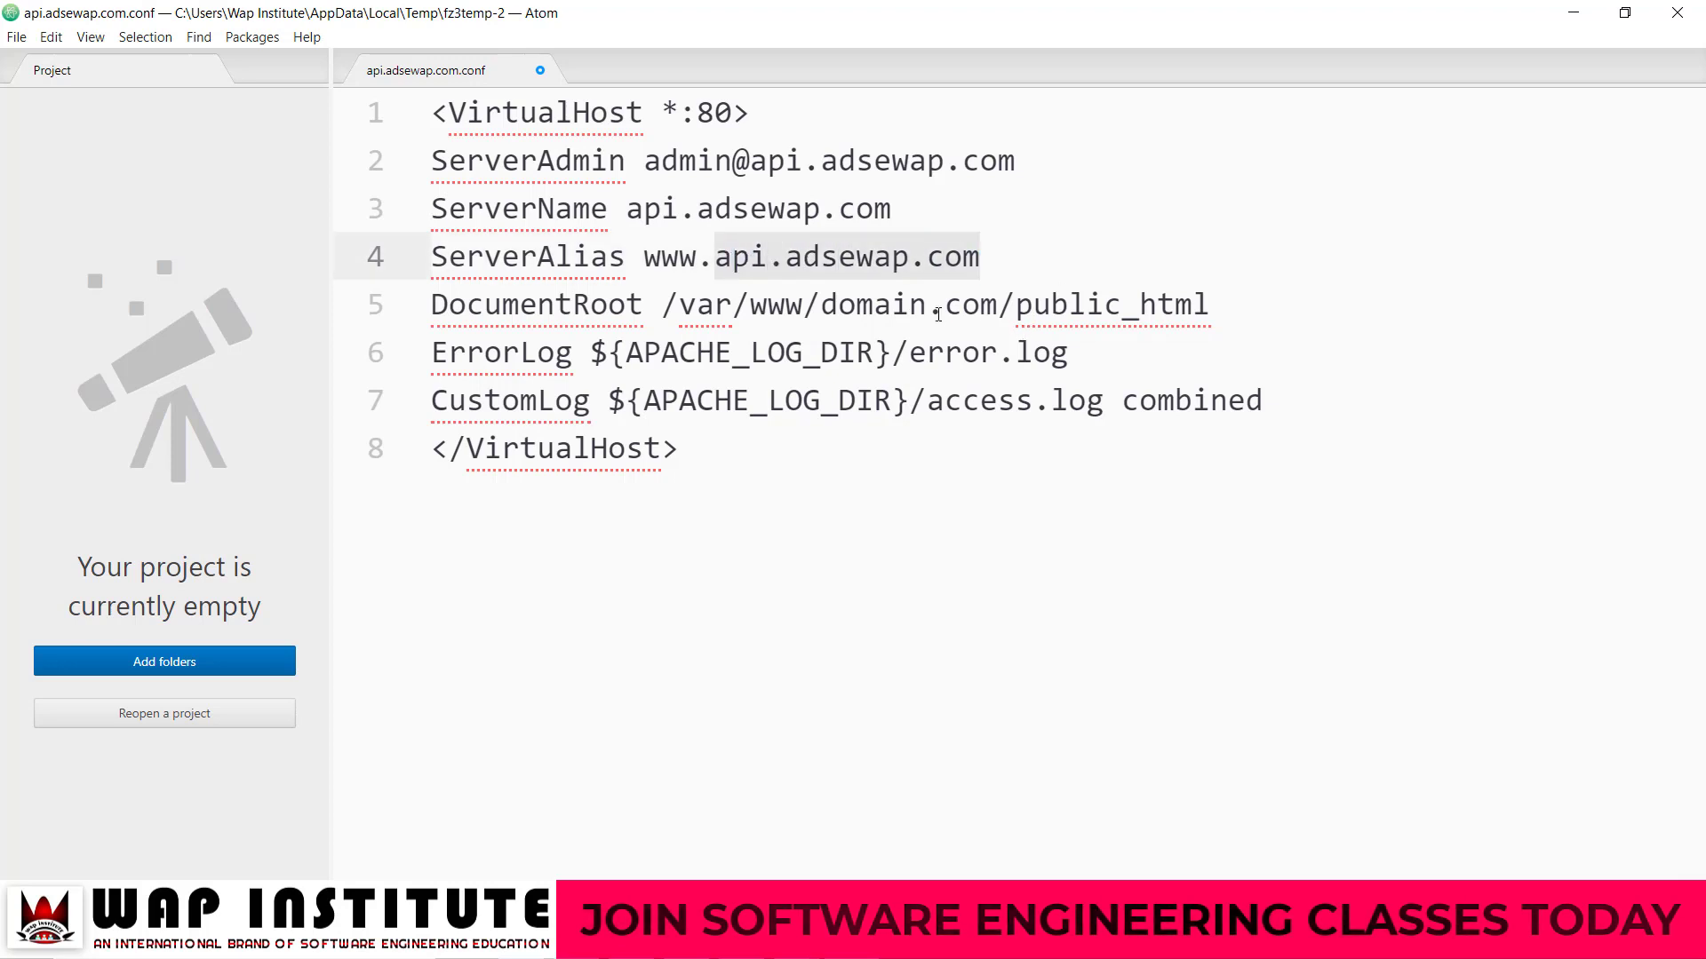
Step: Set DocumentRoot to /var/www/html/api.adsewap.com in api.adsewap.com.conf
{"action": "left_click_drag", "start_coordinate": [821, 305], "coordinate": [1286, 292]}
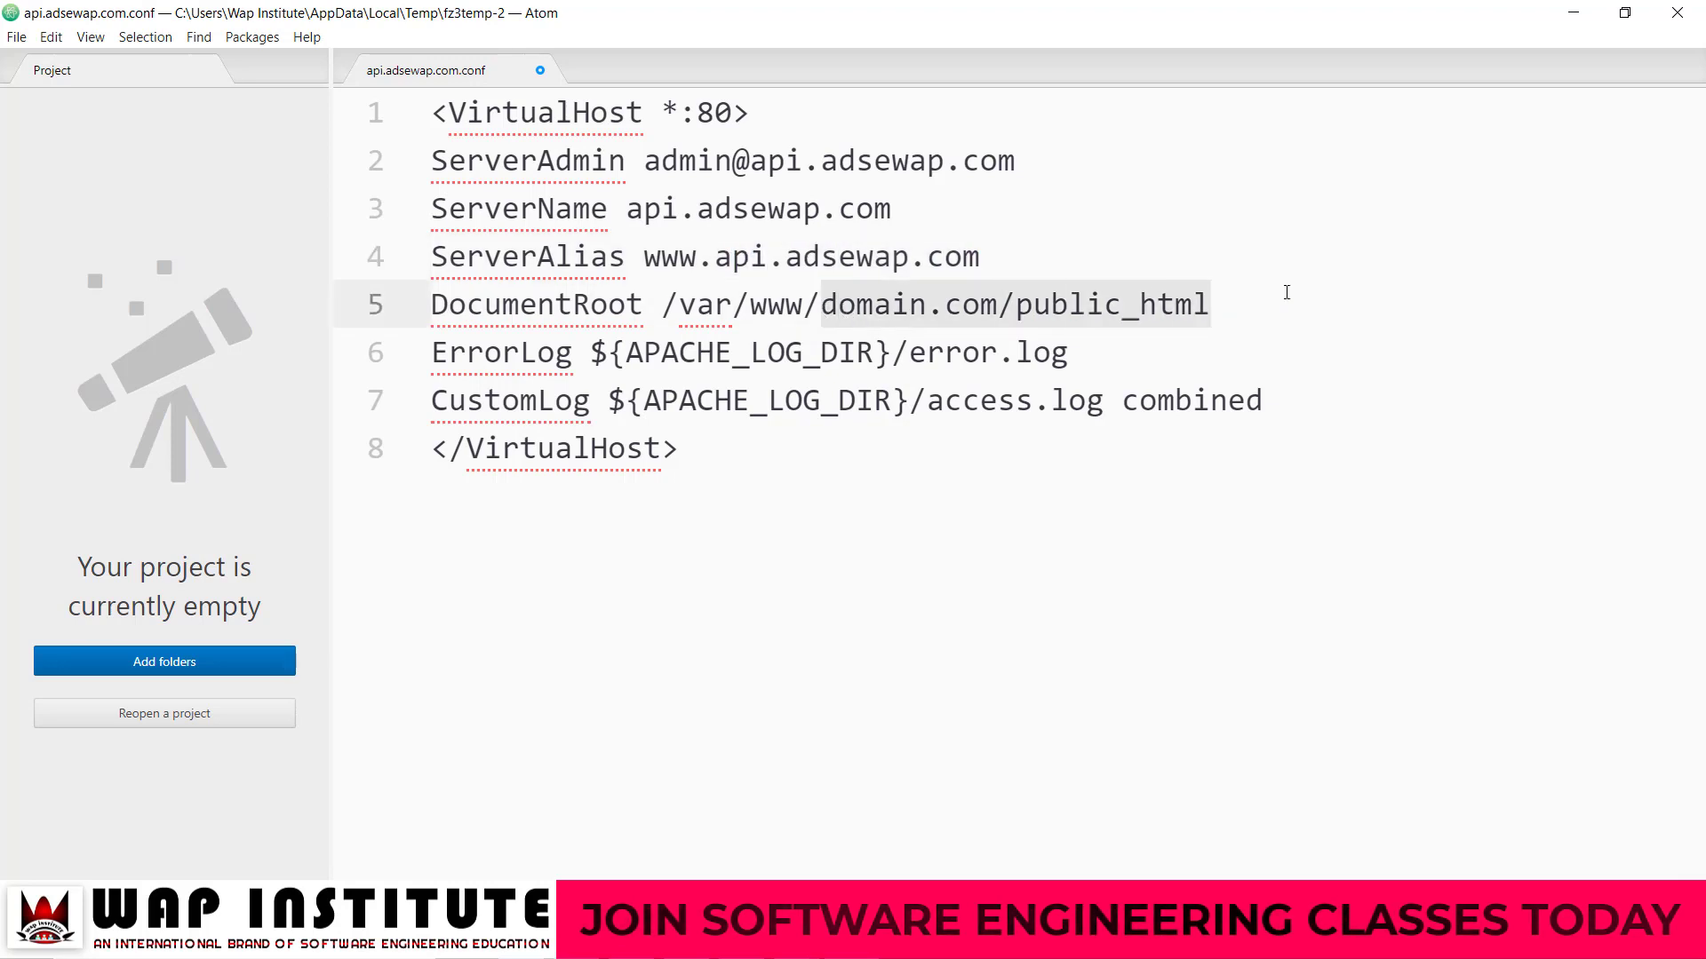
{"action": "type", "text": "html/a"}
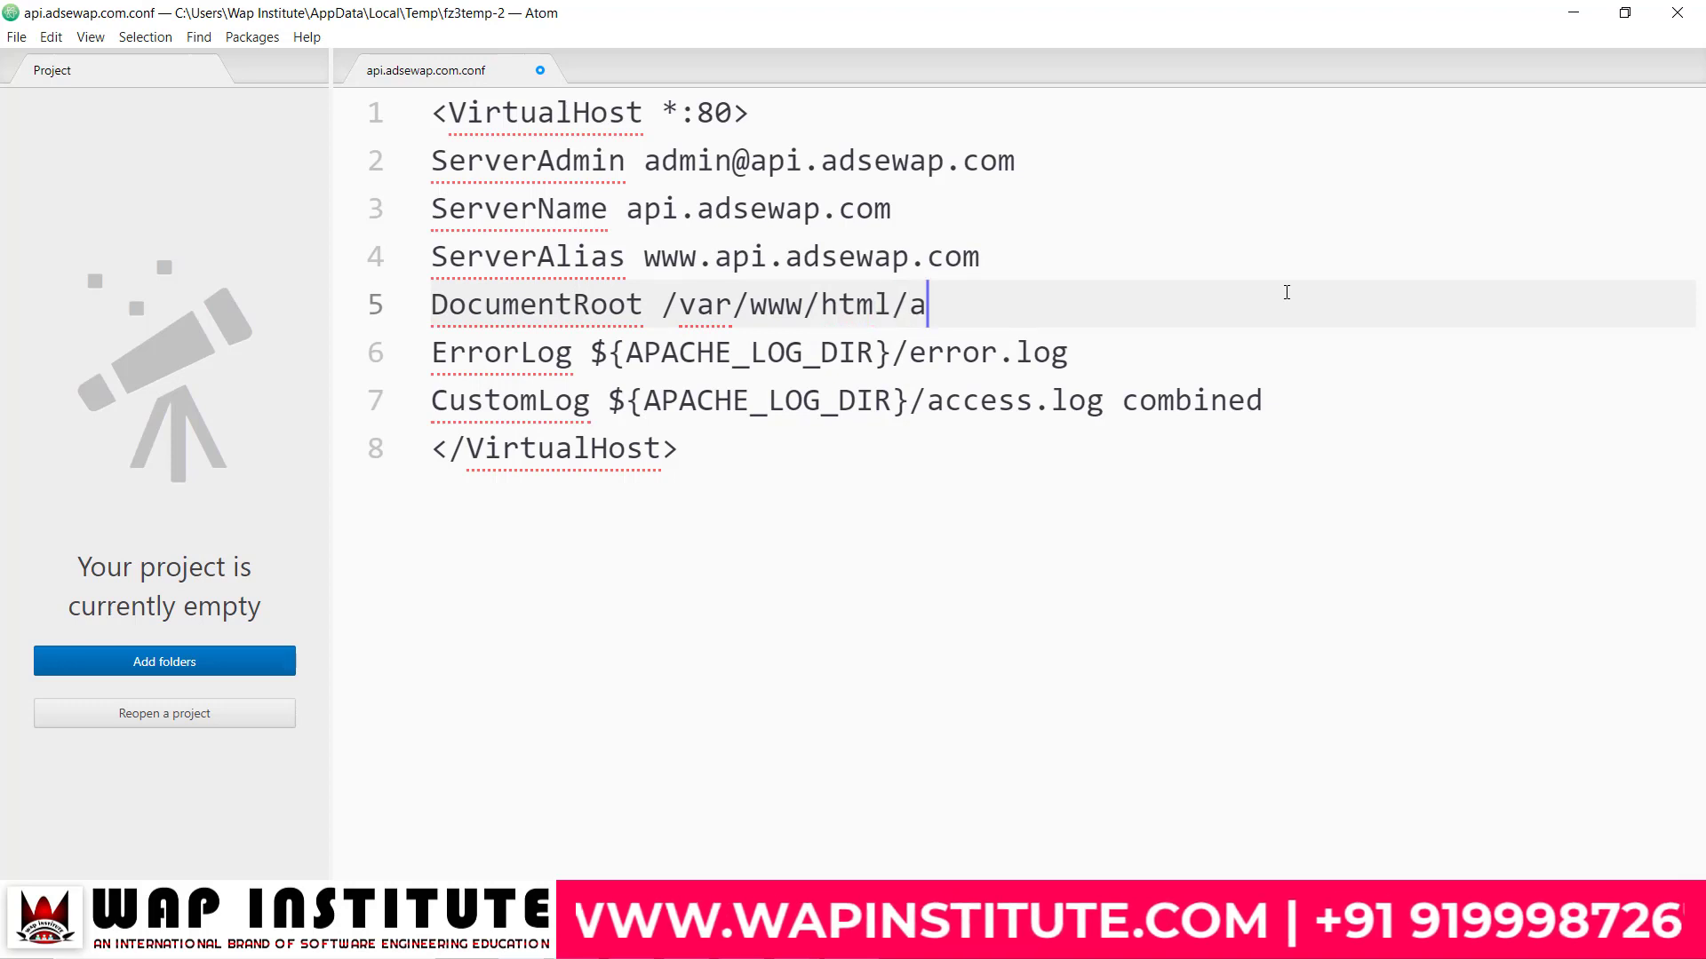
{"action": "type", "text": "pi.adsewap"}
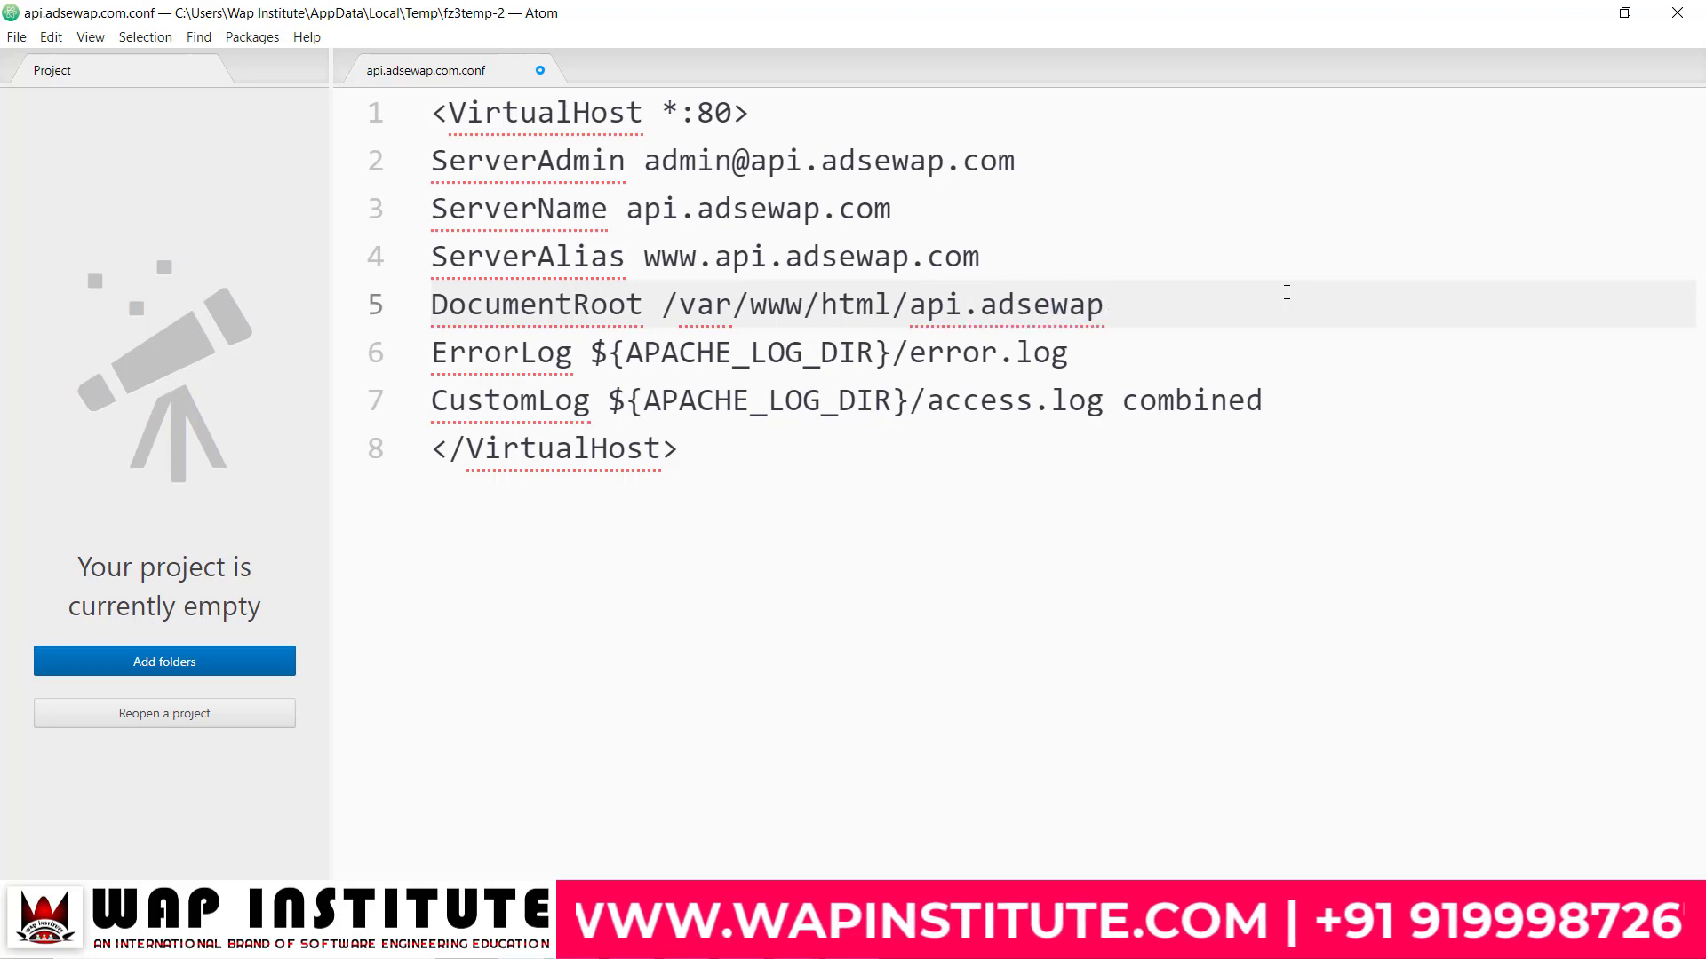
{"action": "type", "text": ".com"}
{"action": "left_click_drag", "start_coordinate": [909, 307], "coordinate": [1268, 305]}
{"action": "left_click", "coordinate": [1211, 313]}
Step: Save and close api.adsewap.com.conf, and upload the changed file back to the server through FileZilla
{"action": "key", "text": "ctrl+s"}
{"action": "left_click", "coordinate": [1678, 13]}
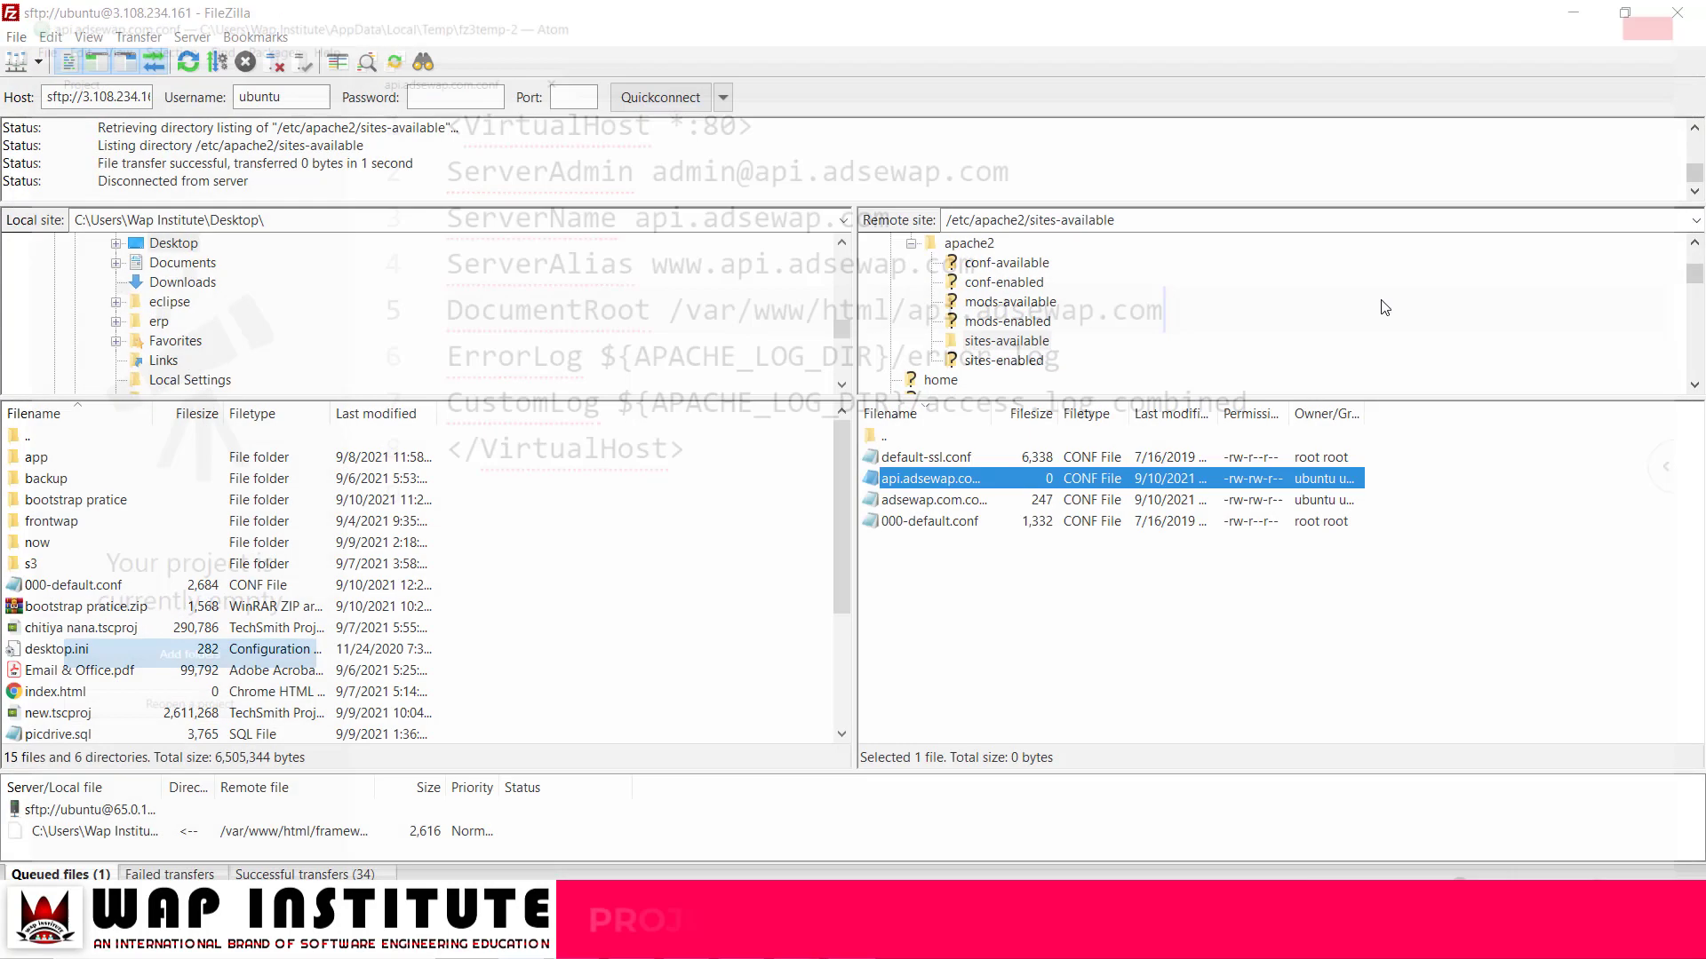
{"action": "left_click", "coordinate": [805, 524]}
{"action": "left_click", "coordinate": [836, 551]}
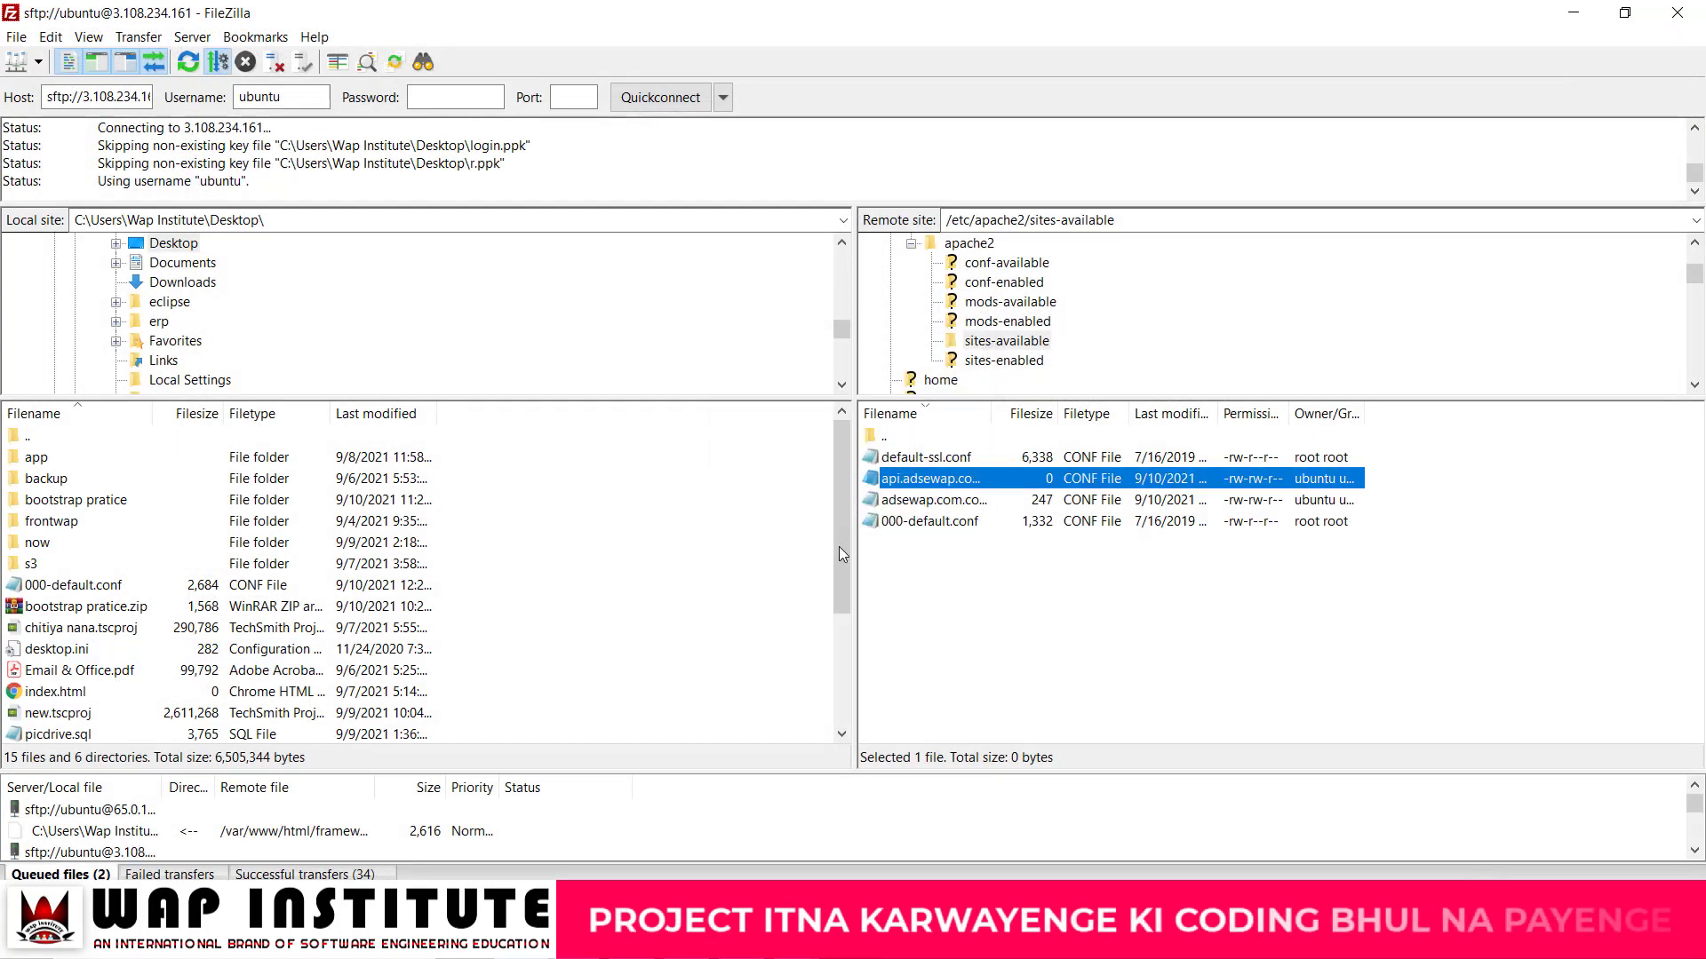
Step: Create an empty file named wapinstitute.in.conf in the remote sites-available directory
{"action": "left_click", "coordinate": [905, 597]}
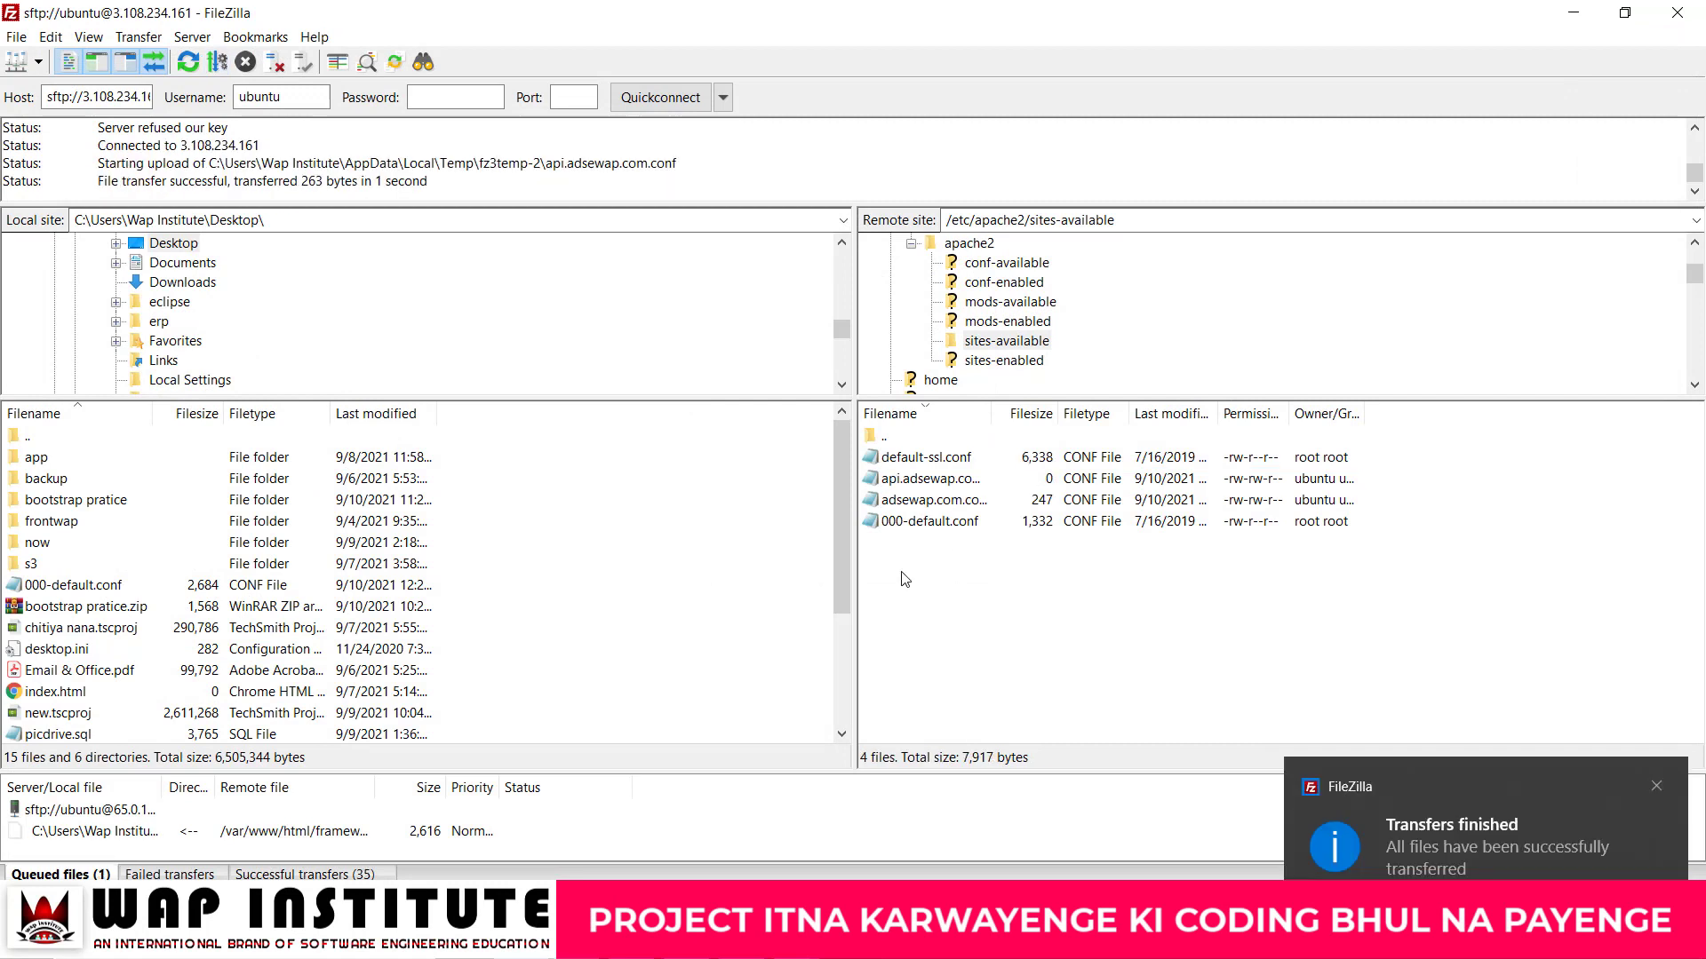
{"action": "right_click", "coordinate": [905, 579]}
{"action": "left_click", "coordinate": [977, 702]}
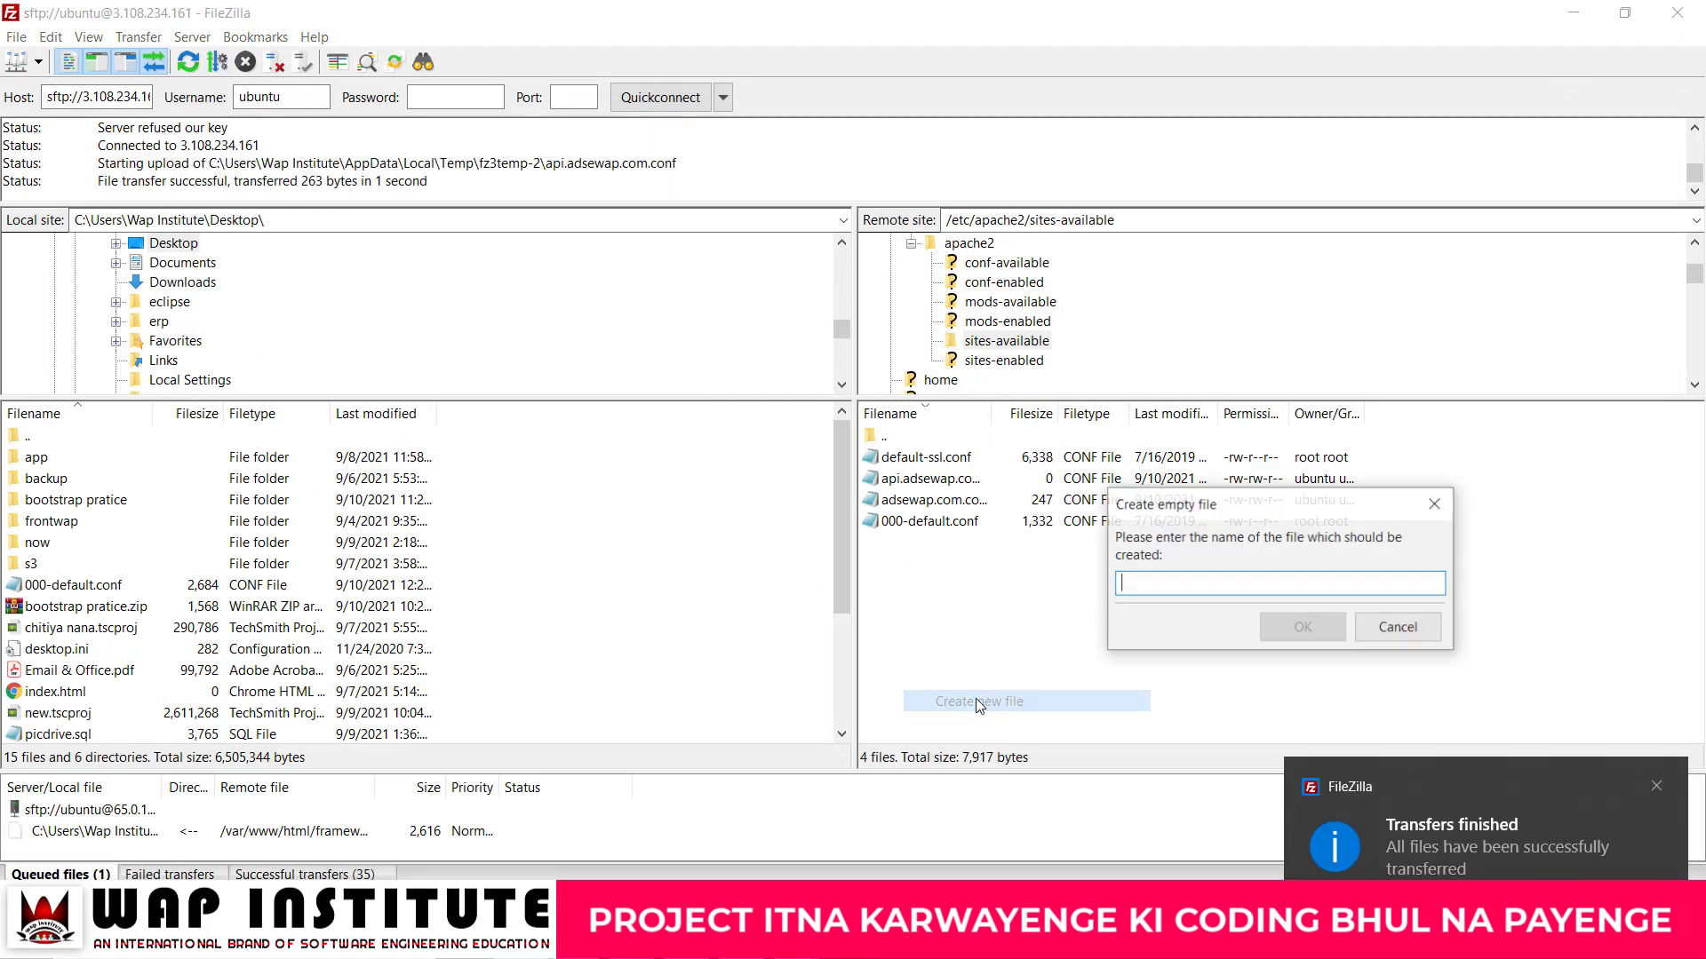
{"action": "type", "text": "wapinstitute.in.conf"}
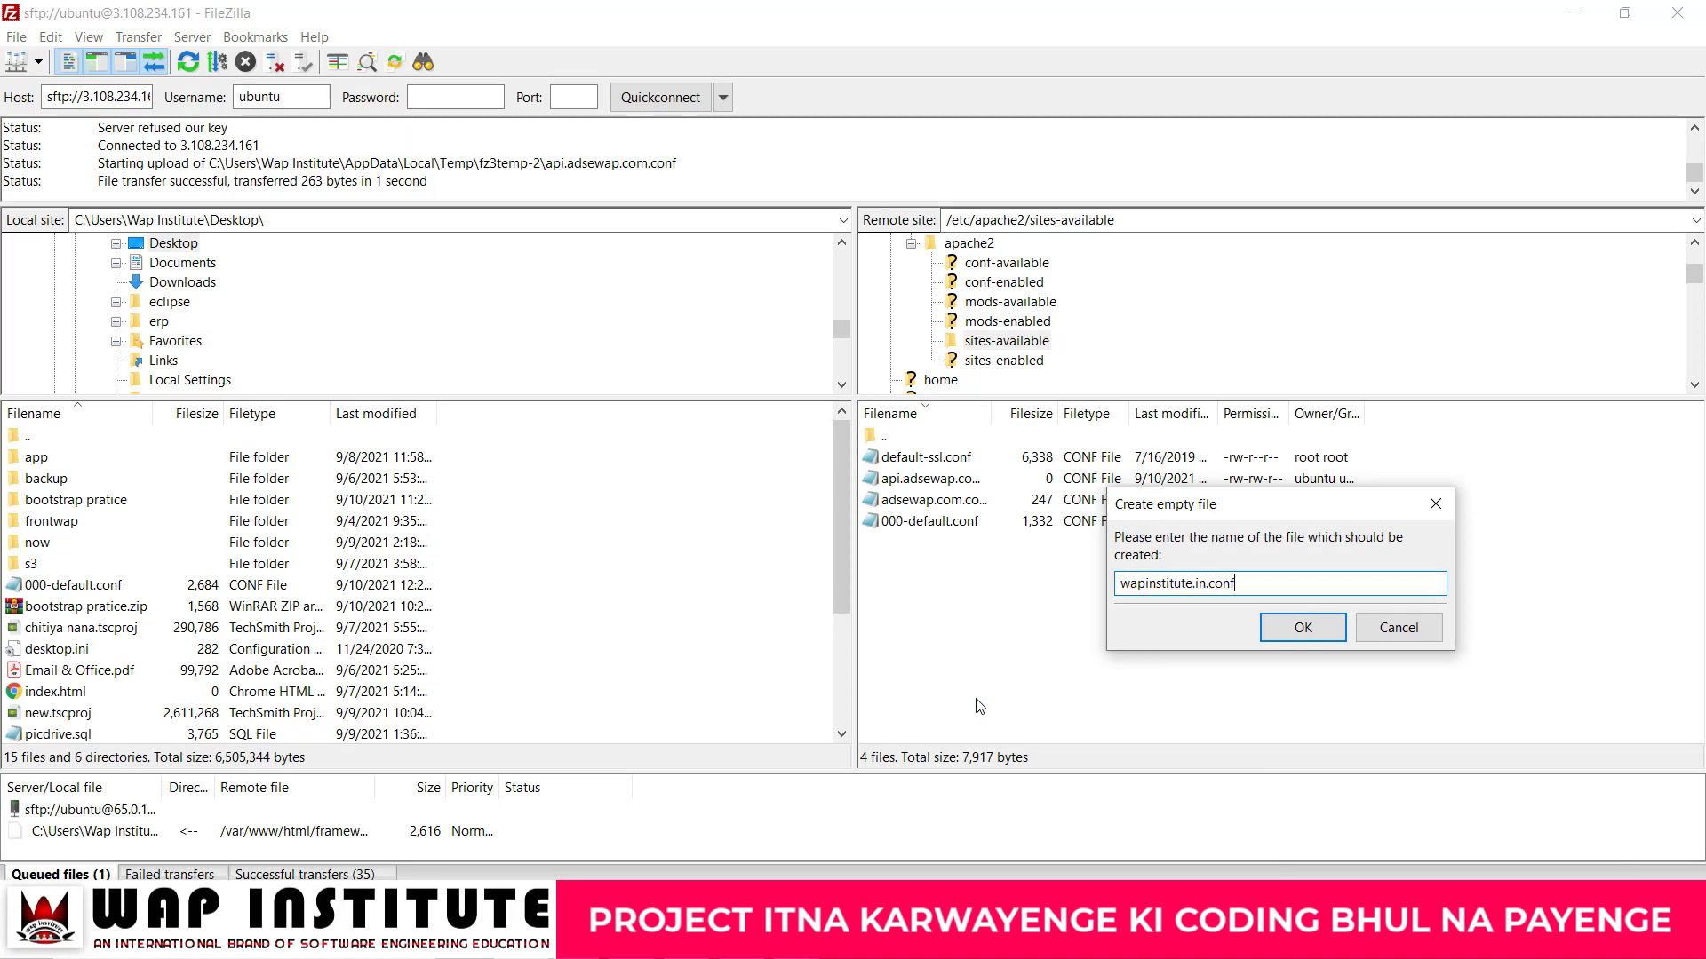
{"action": "left_click", "coordinate": [1298, 629]}
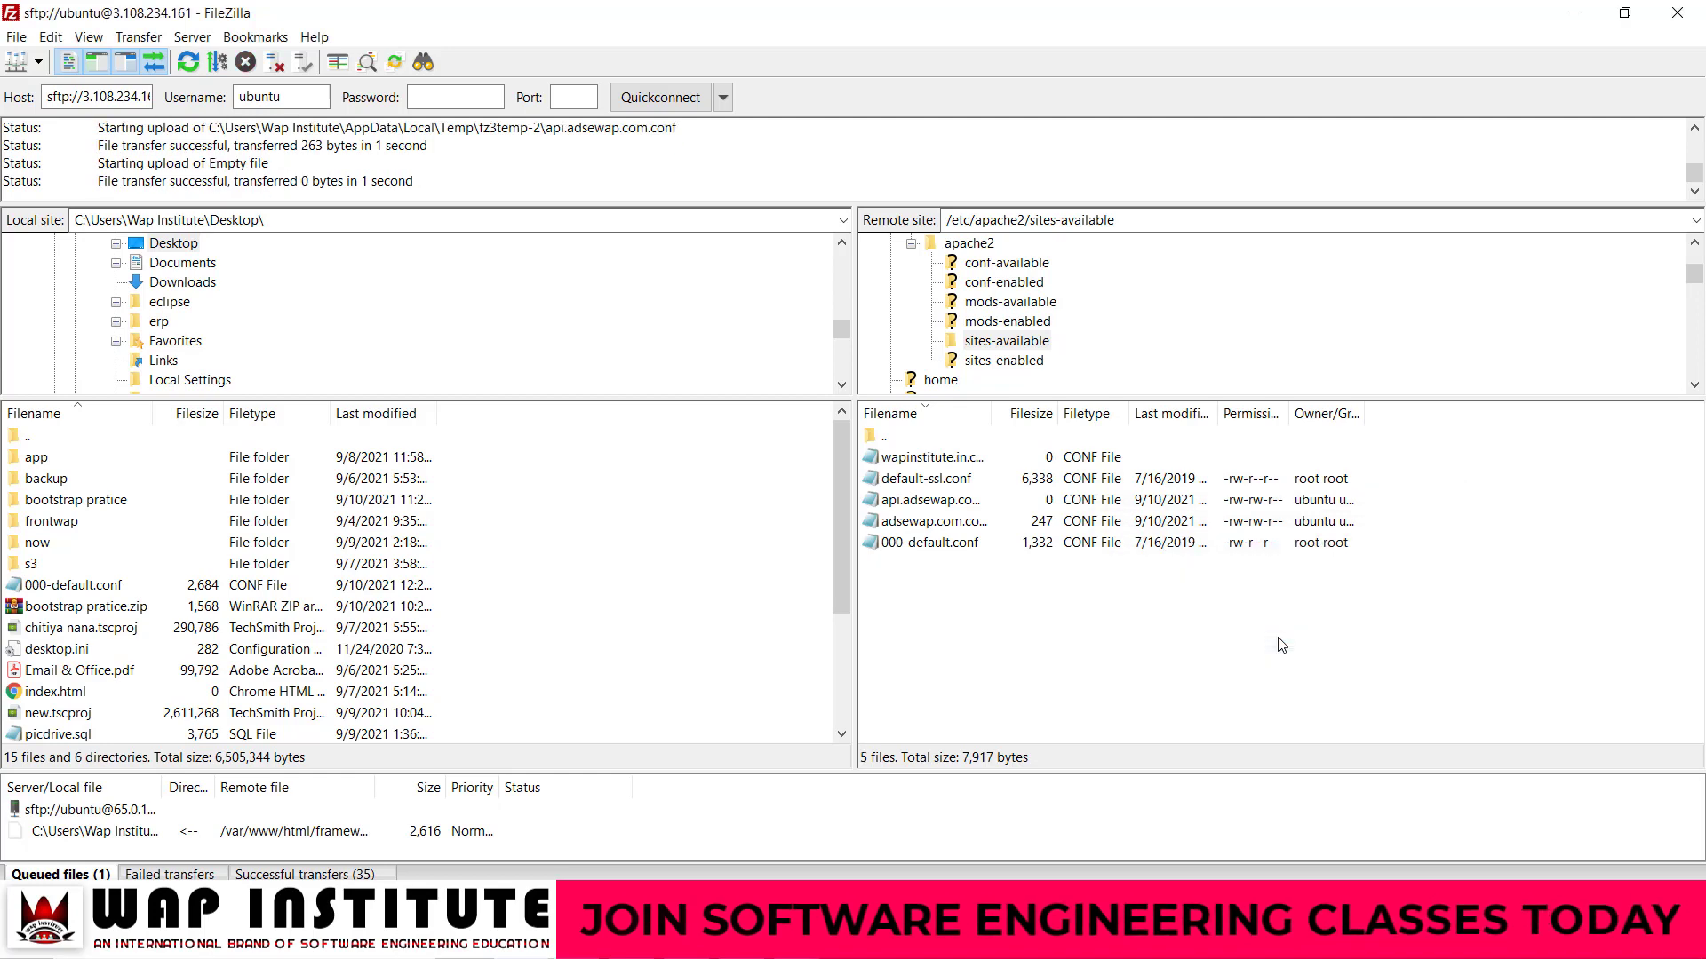
Step: Open wapinstitute.in.conf for editing in Atom and make the VirtualHost template block its only content
{"action": "right_click", "coordinate": [875, 457]}
{"action": "left_click", "coordinate": [932, 522]}
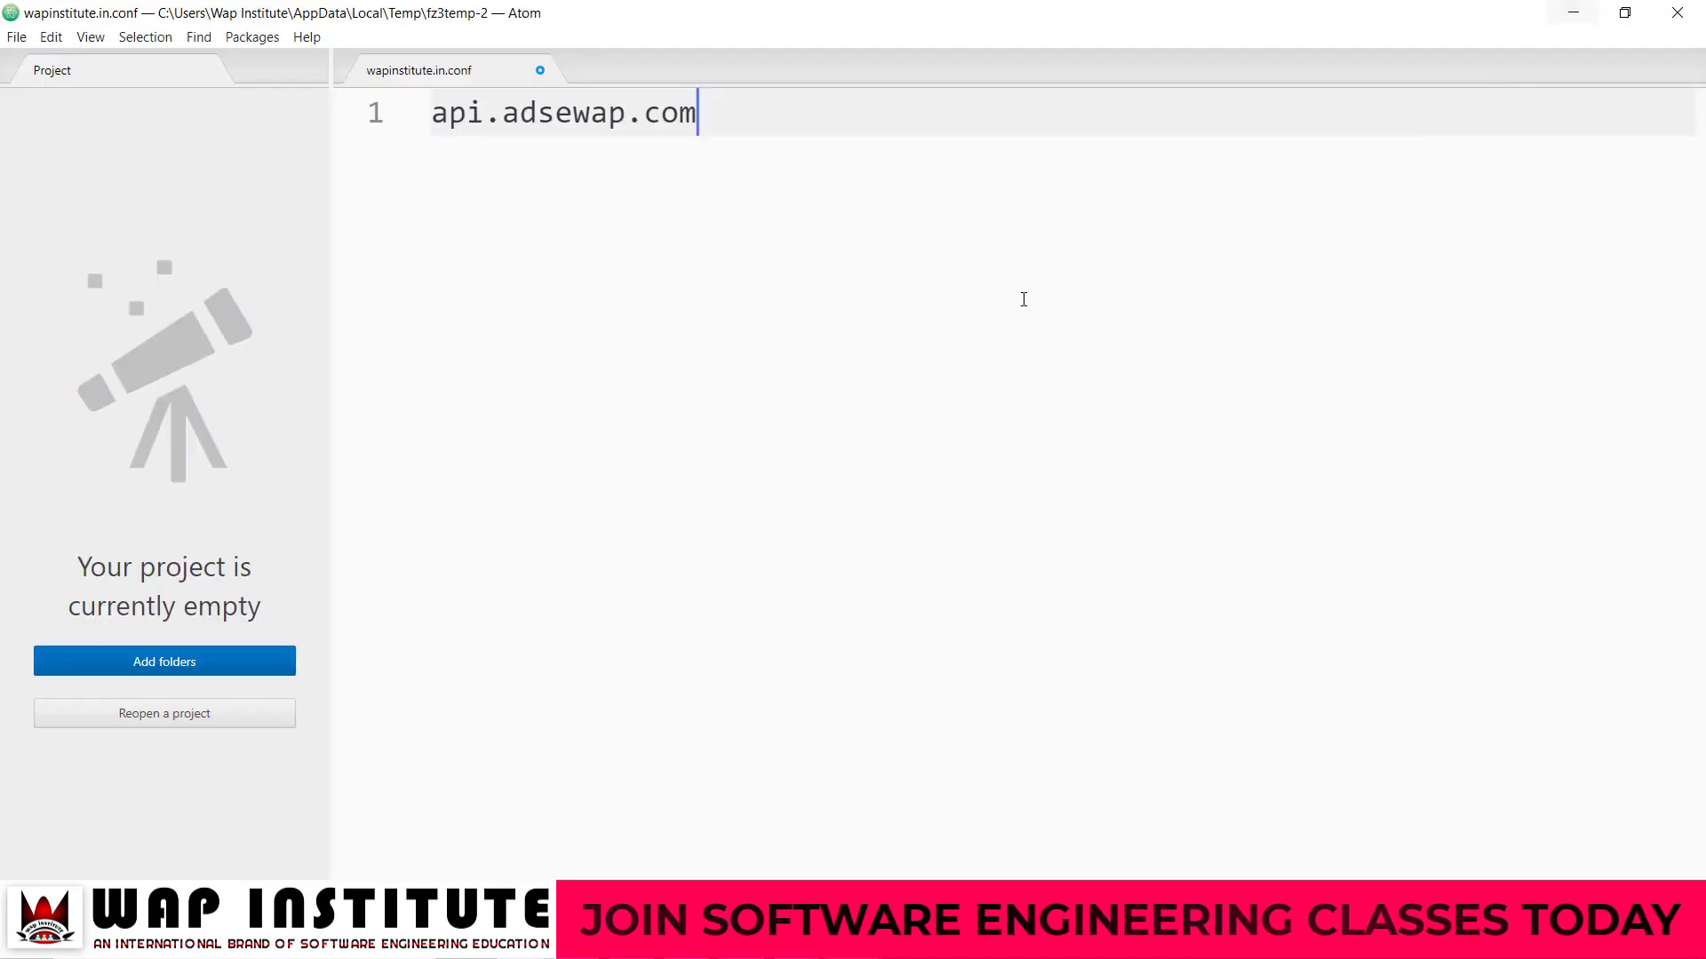
{"action": "key", "text": "ctrl+a"}
{"action": "key", "text": "ctrl+v"}
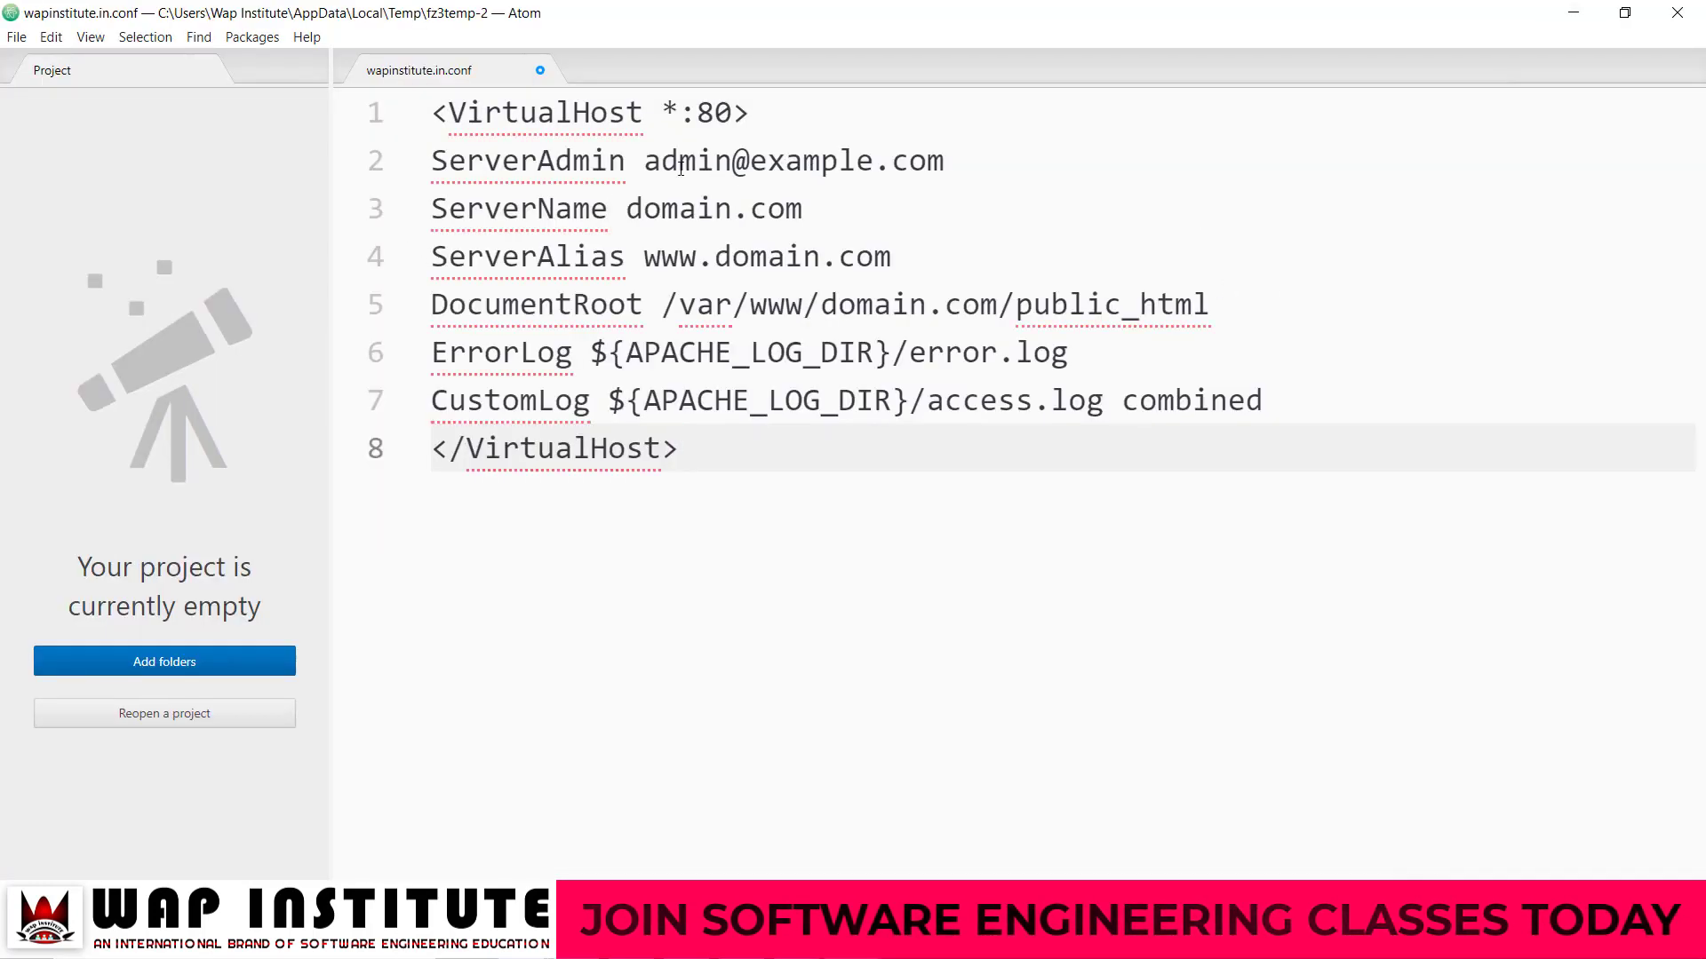
{"action": "left_click_drag", "start_coordinate": [759, 175], "coordinate": [944, 168]}
{"action": "type", "text": "wapinstitute.in"}
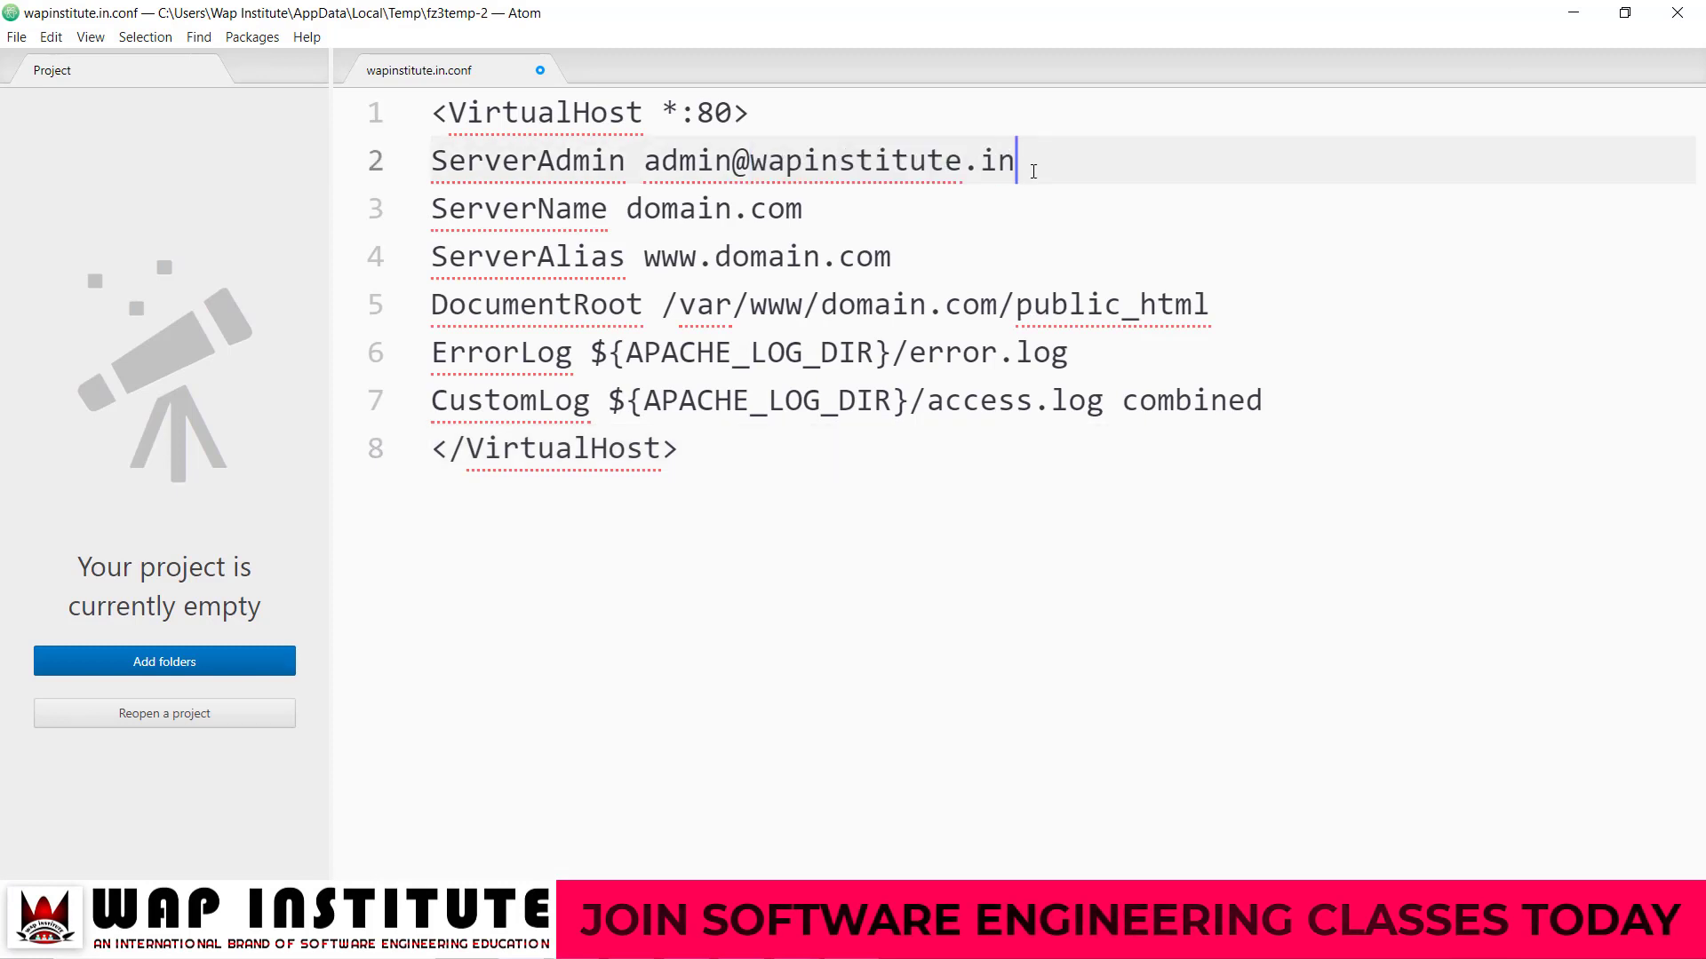
{"action": "left_click_drag", "start_coordinate": [749, 165], "coordinate": [1018, 164]}
{"action": "key", "text": "ctrl+c"}
{"action": "left_click_drag", "start_coordinate": [628, 207], "coordinate": [804, 208]}
{"action": "key", "text": "ctrl+v"}
{"action": "left_click_drag", "start_coordinate": [715, 256], "coordinate": [1015, 247]}
{"action": "key", "text": "ctrl+v"}
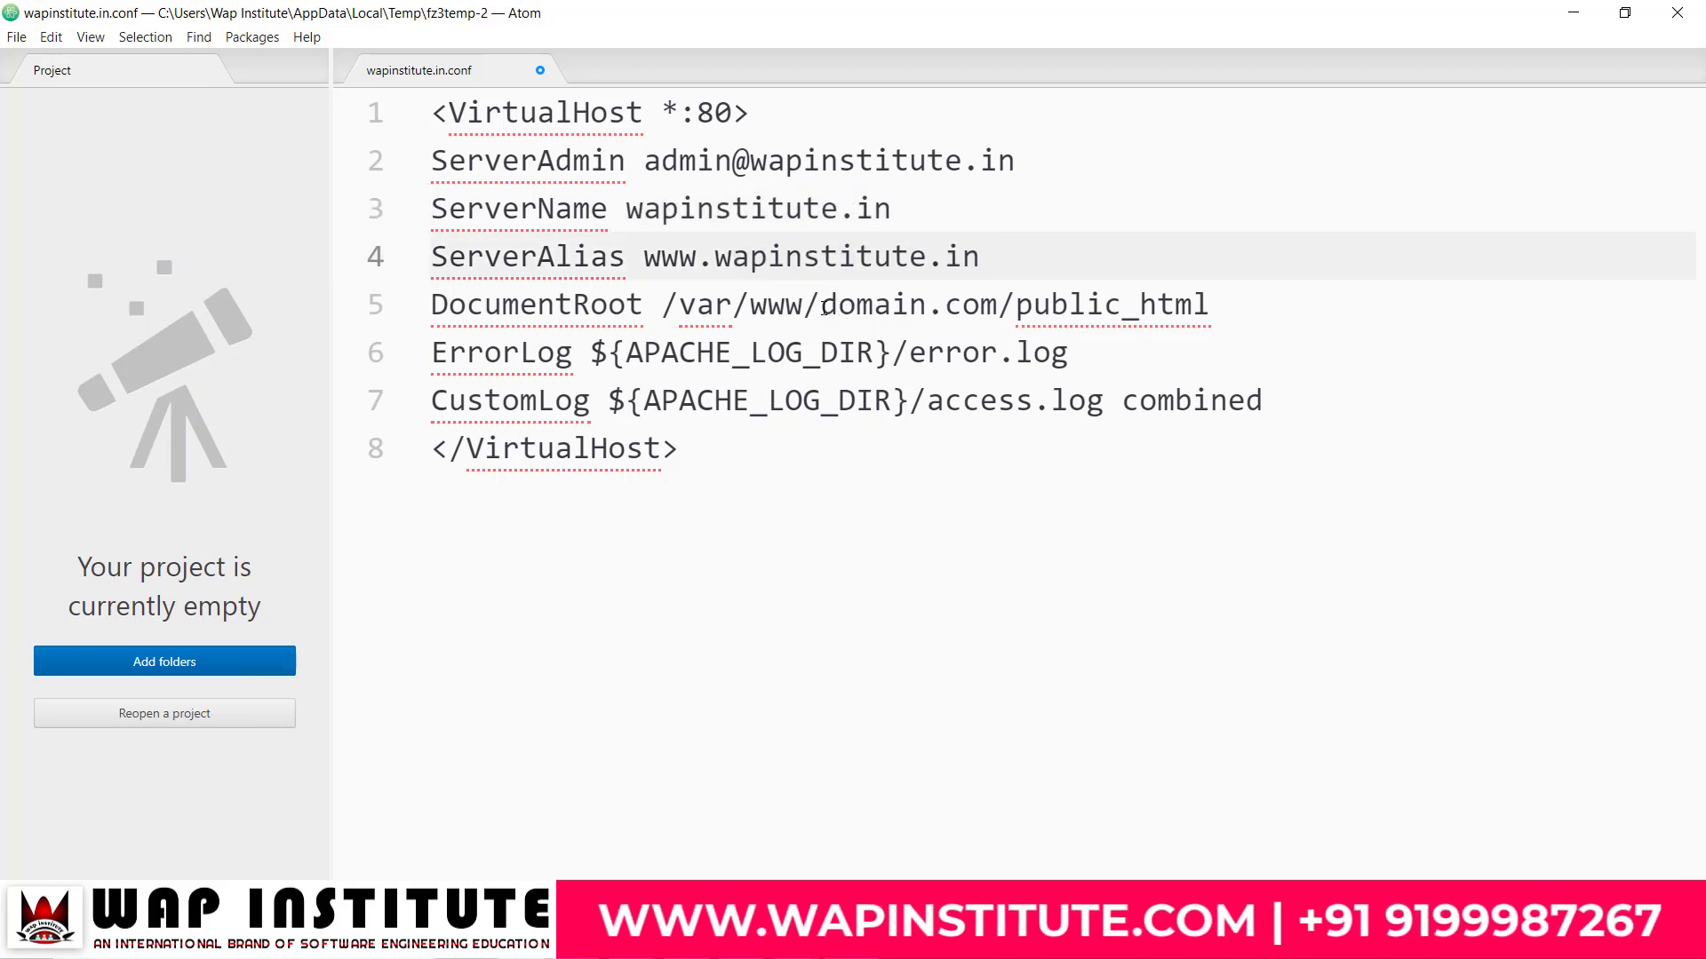
Step: Set DocumentRoot to /var/www/html/wapinstitute.in in wapinstitute.in.conf
{"action": "left_click_drag", "start_coordinate": [825, 308], "coordinate": [1253, 308]}
{"action": "type", "text": "html"}
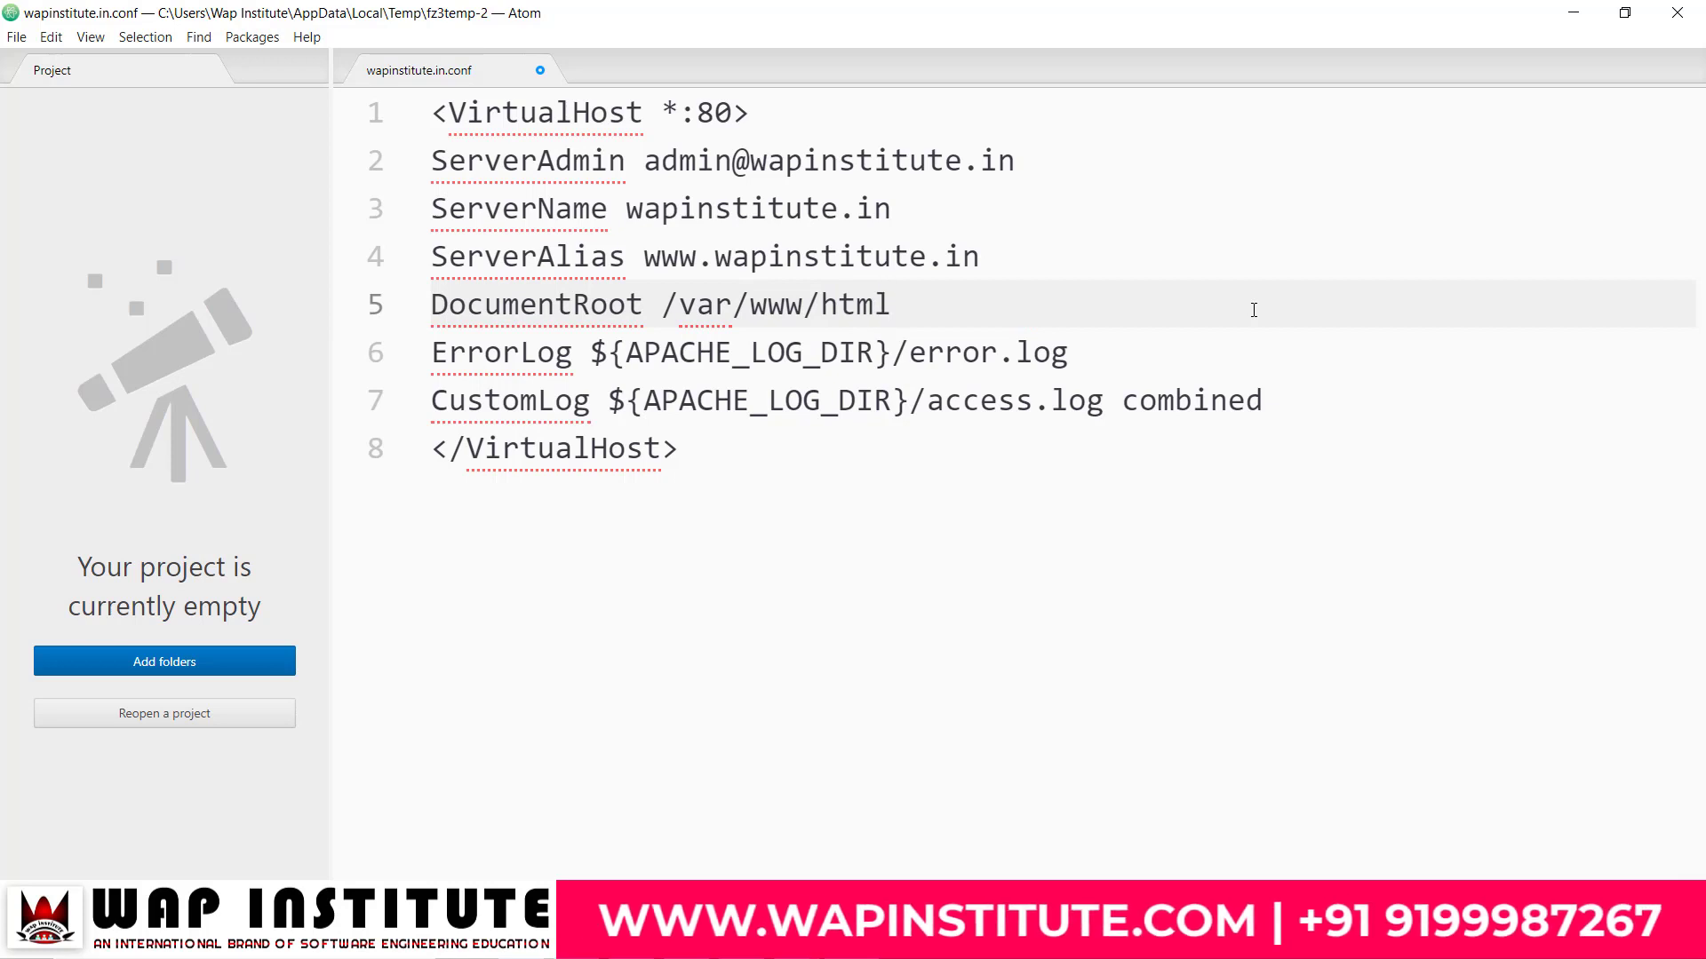
{"action": "type", "text": "/"}
{"action": "key", "text": "ctrl+v"}
{"action": "left_click_drag", "start_coordinate": [734, 266], "coordinate": [1282, 317]}
{"action": "left_click", "coordinate": [939, 315]}
Step: Save and close wapinstitute.in.conf, and upload the changed file back to the server through FileZilla
{"action": "key", "text": "ctrl+s"}
{"action": "left_click", "coordinate": [1678, 12]}
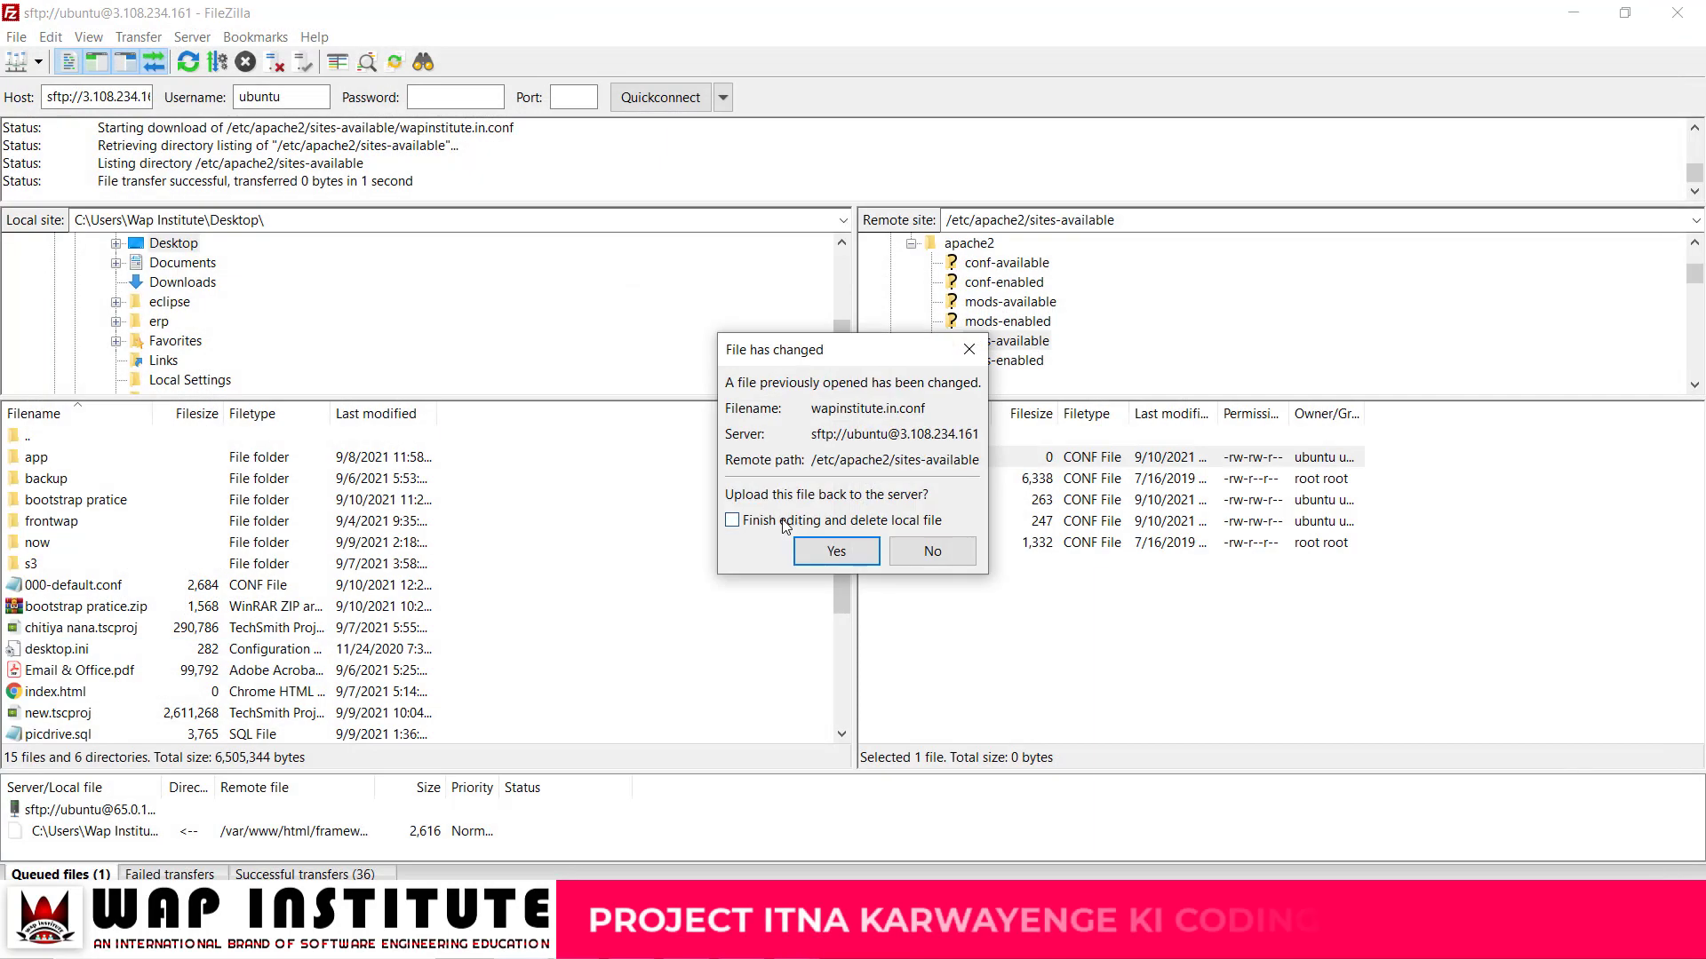
{"action": "left_click", "coordinate": [825, 550]}
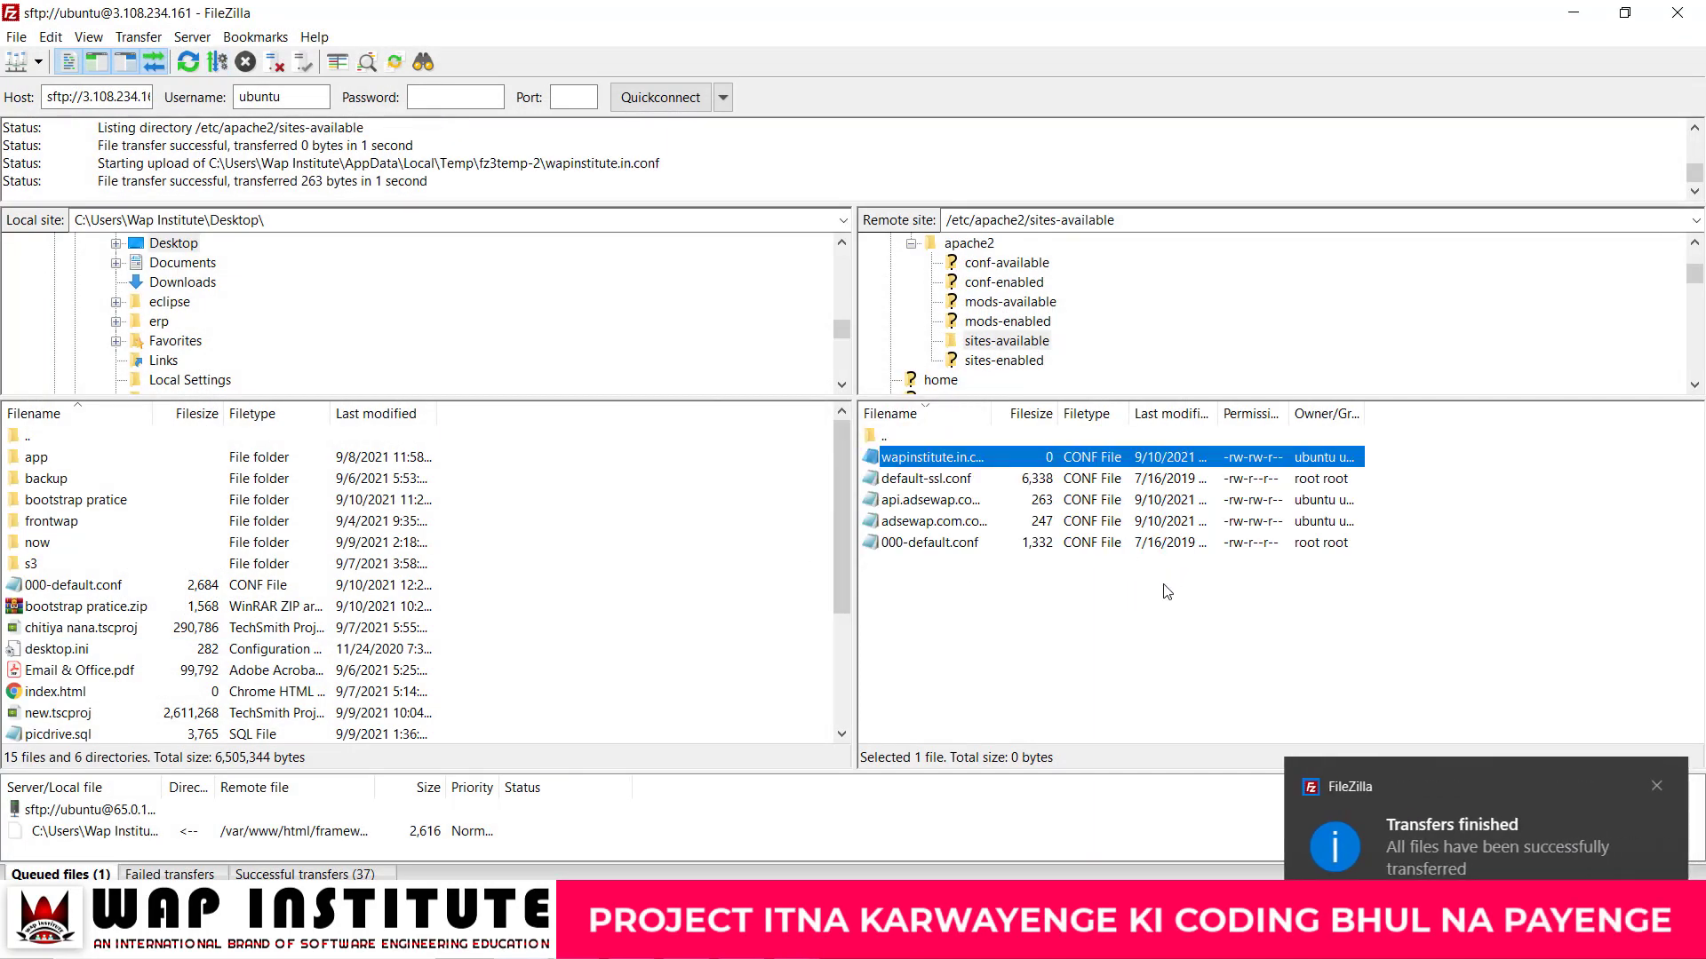
{"action": "left_click", "coordinate": [1103, 618]}
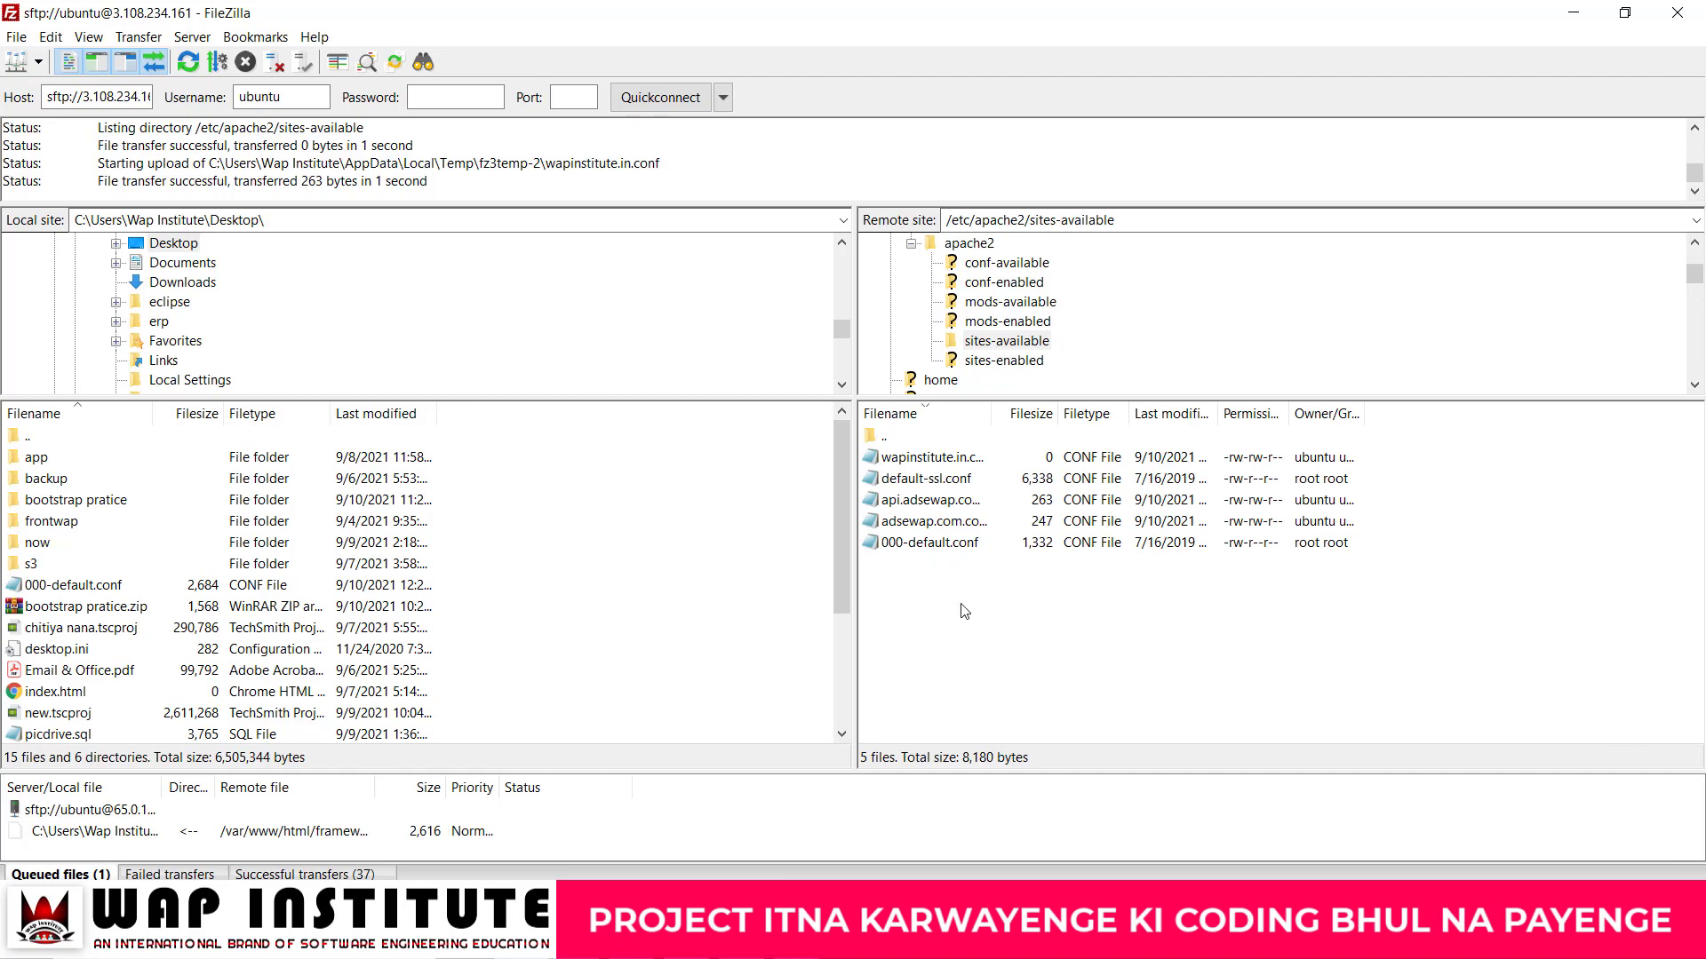
Step: Copy the command a2ensite new.conf from the Notepad notes and switch to the PuTTY terminal
{"action": "left_click", "coordinate": [890, 829]}
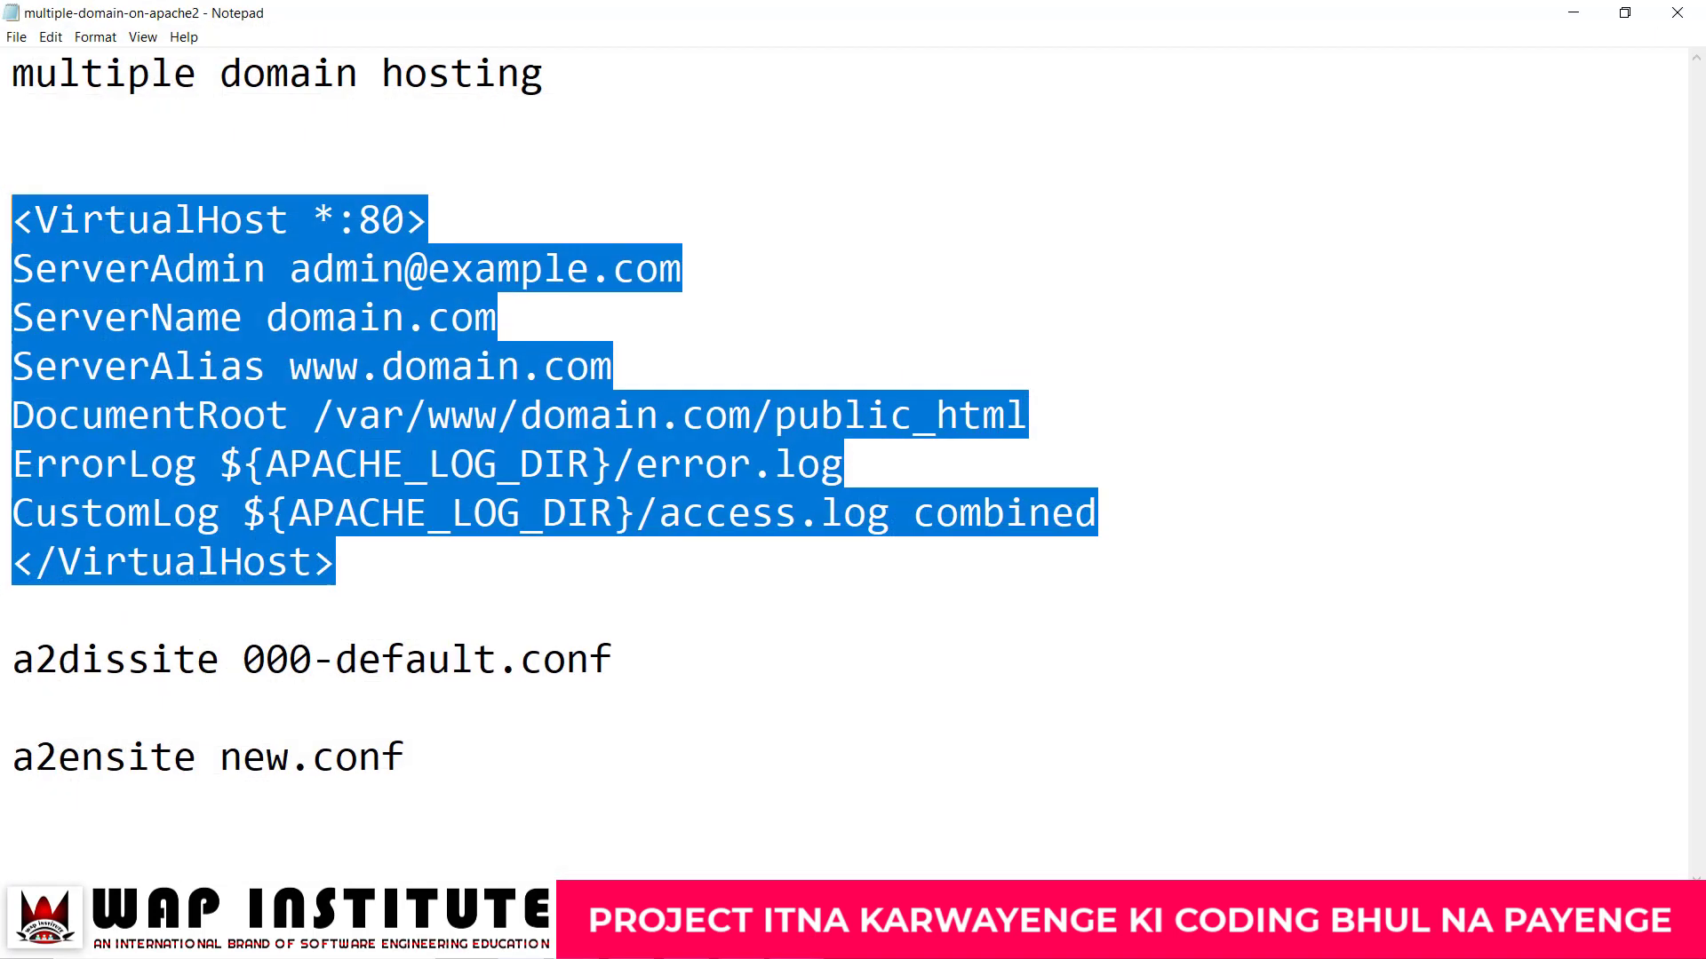
{"action": "left_click_drag", "start_coordinate": [434, 740], "coordinate": [13, 756]}
{"action": "key", "text": "ctrl+c"}
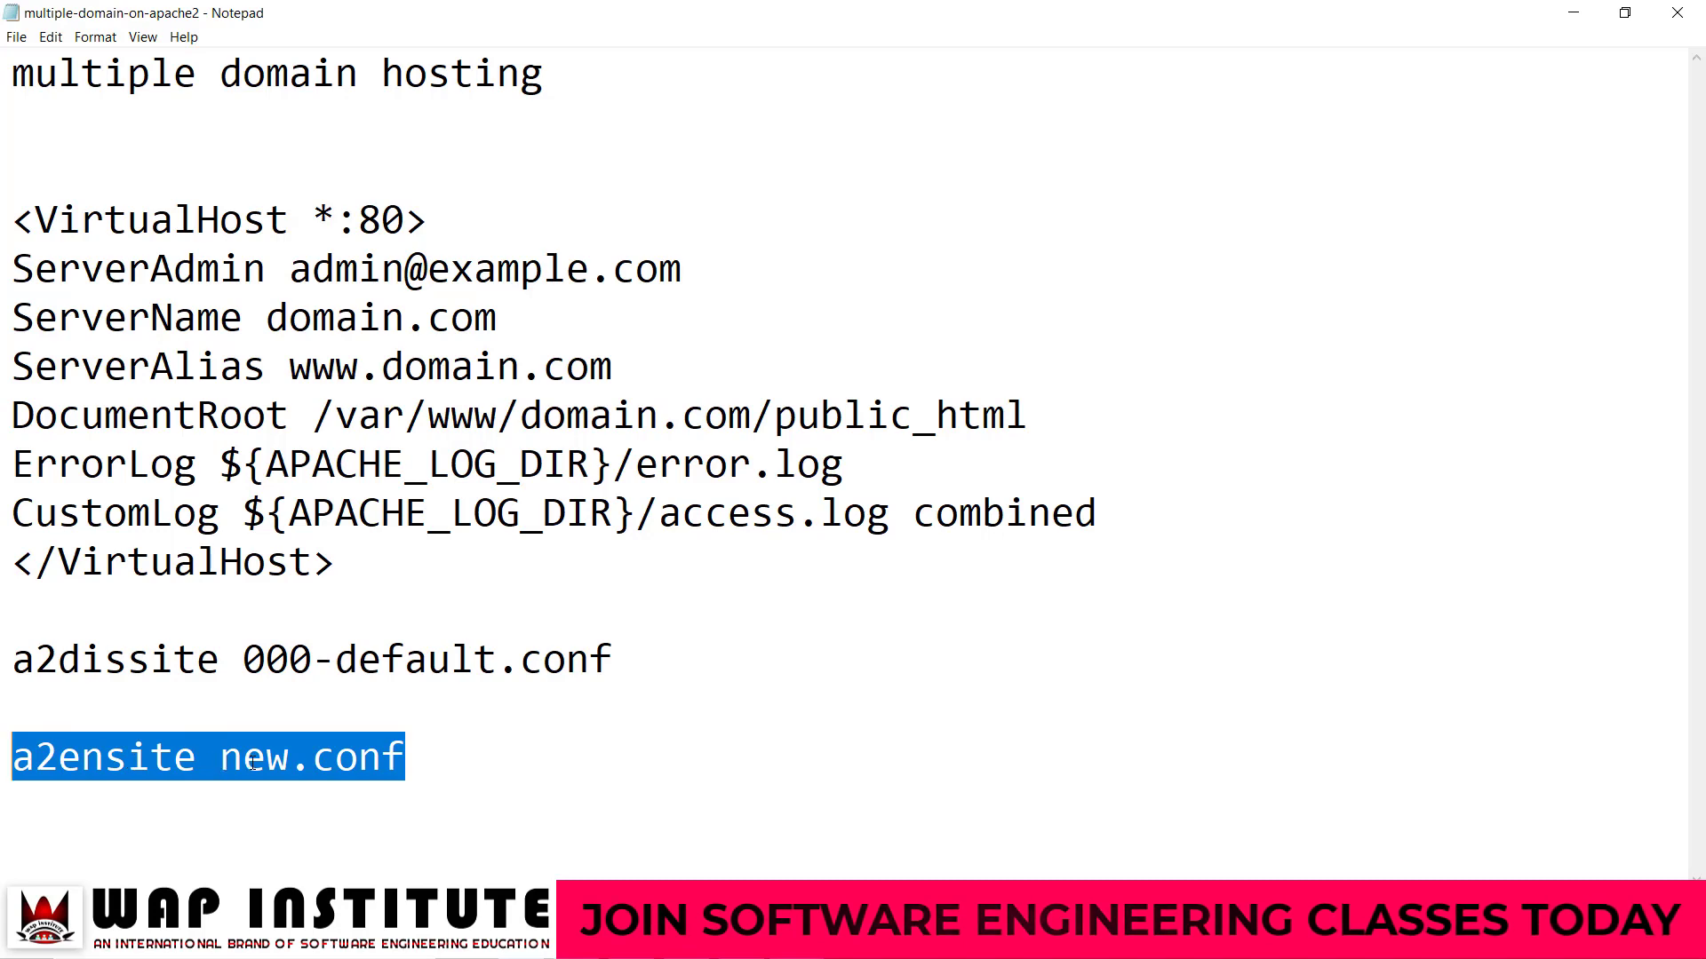
{"action": "key", "text": "alt+Tab"}
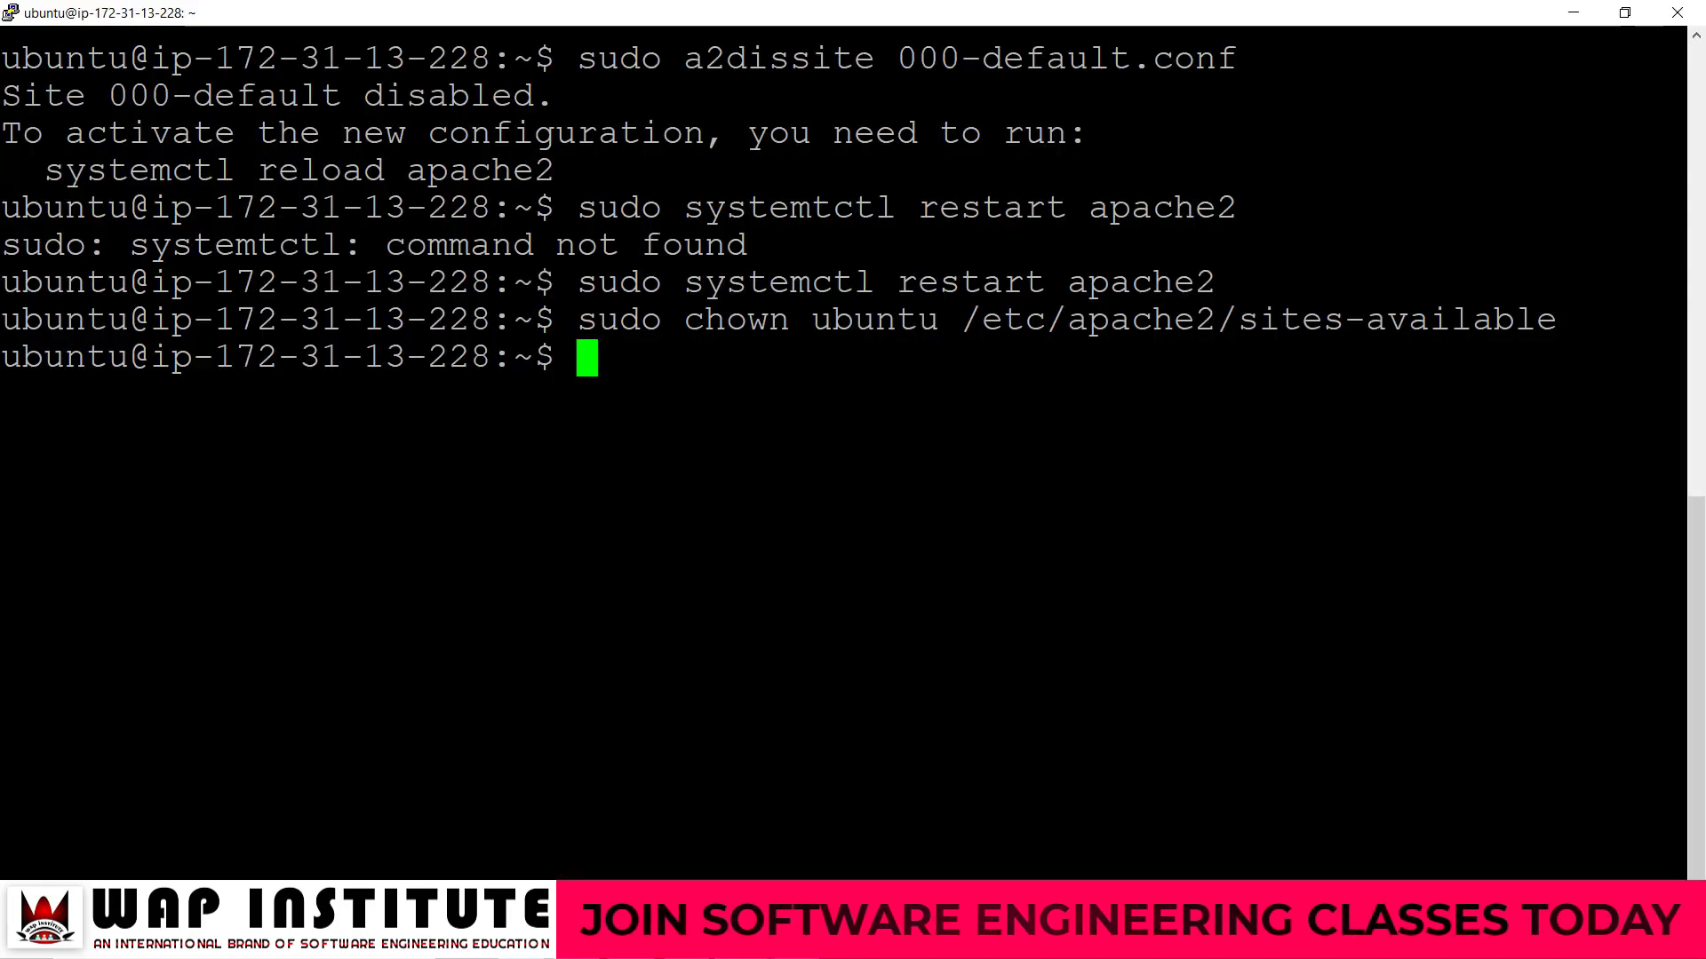
Step: Clear the terminal and enable the first site by running sudo a2ensite adsewap.com.conf, adapted from the copied command
{"action": "key", "text": "ctrl+l"}
{"action": "type", "text": "sudo"}
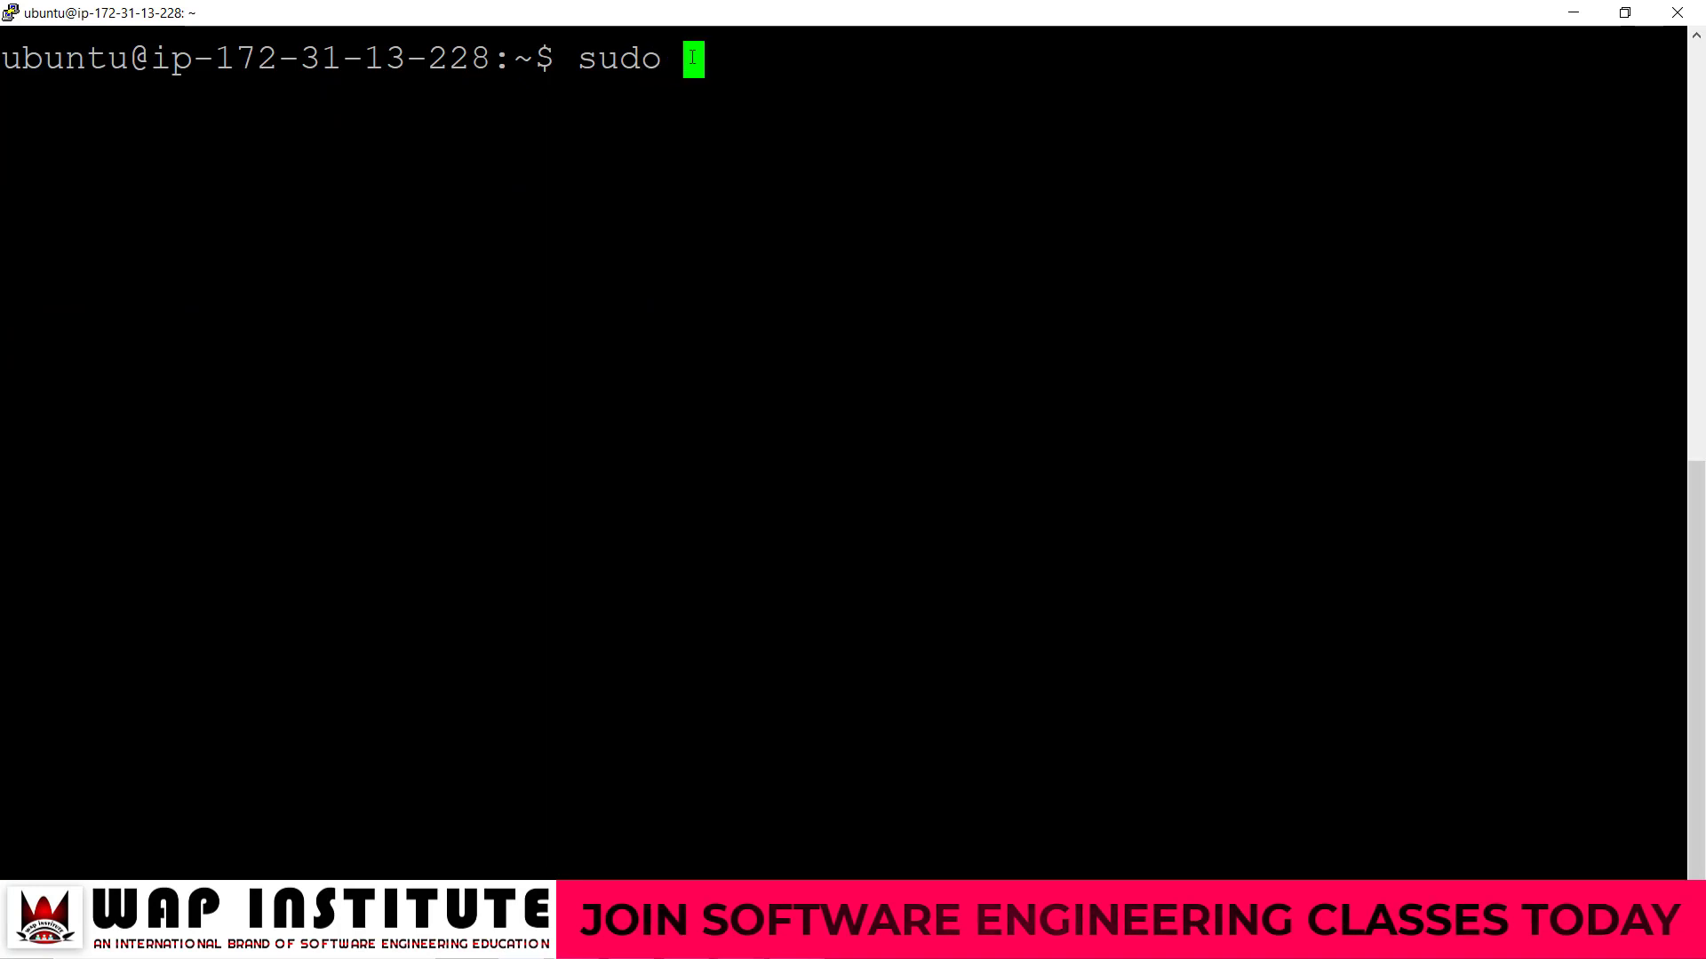
{"action": "right_click", "coordinate": [692, 57]}
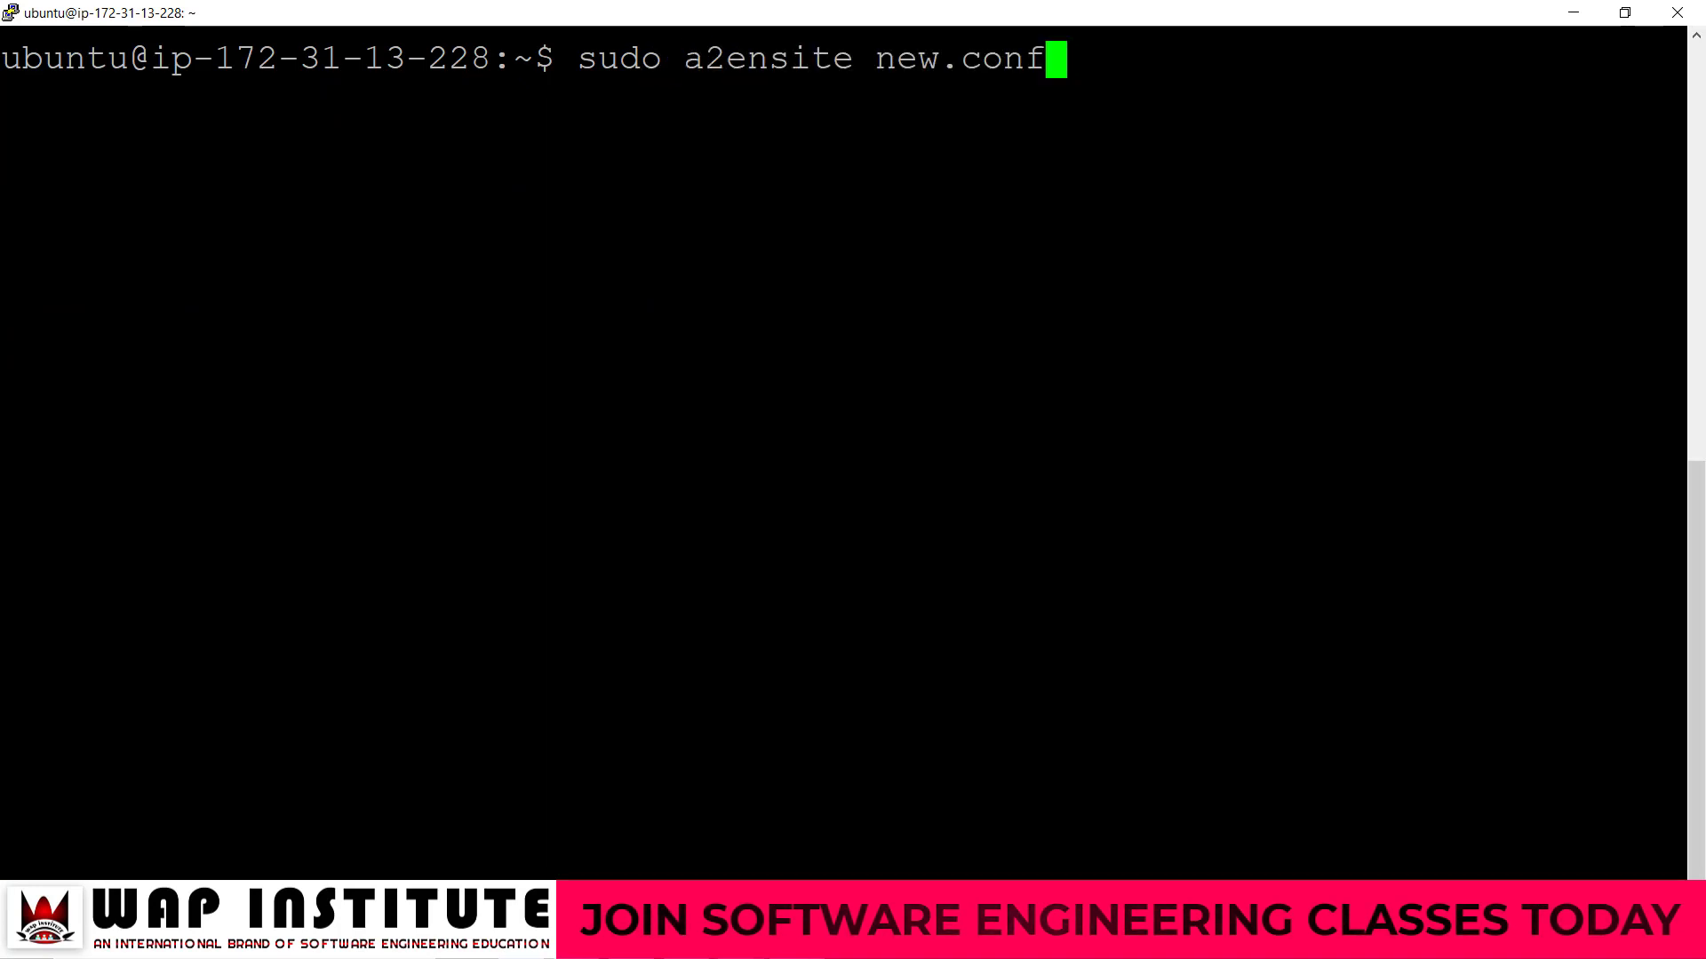
{"action": "key", "text": "BackSpace"}
{"action": "key", "text": "BackSpace"}
{"action": "key", "text": "BackSpace"}
{"action": "key", "text": "BackSpace"}
{"action": "key", "text": "BackSpace"}
{"action": "key", "text": "BackSpace"}
{"action": "key", "text": "BackSpace"}
{"action": "key", "text": "BackSpace"}
{"action": "type", "text": "a"}
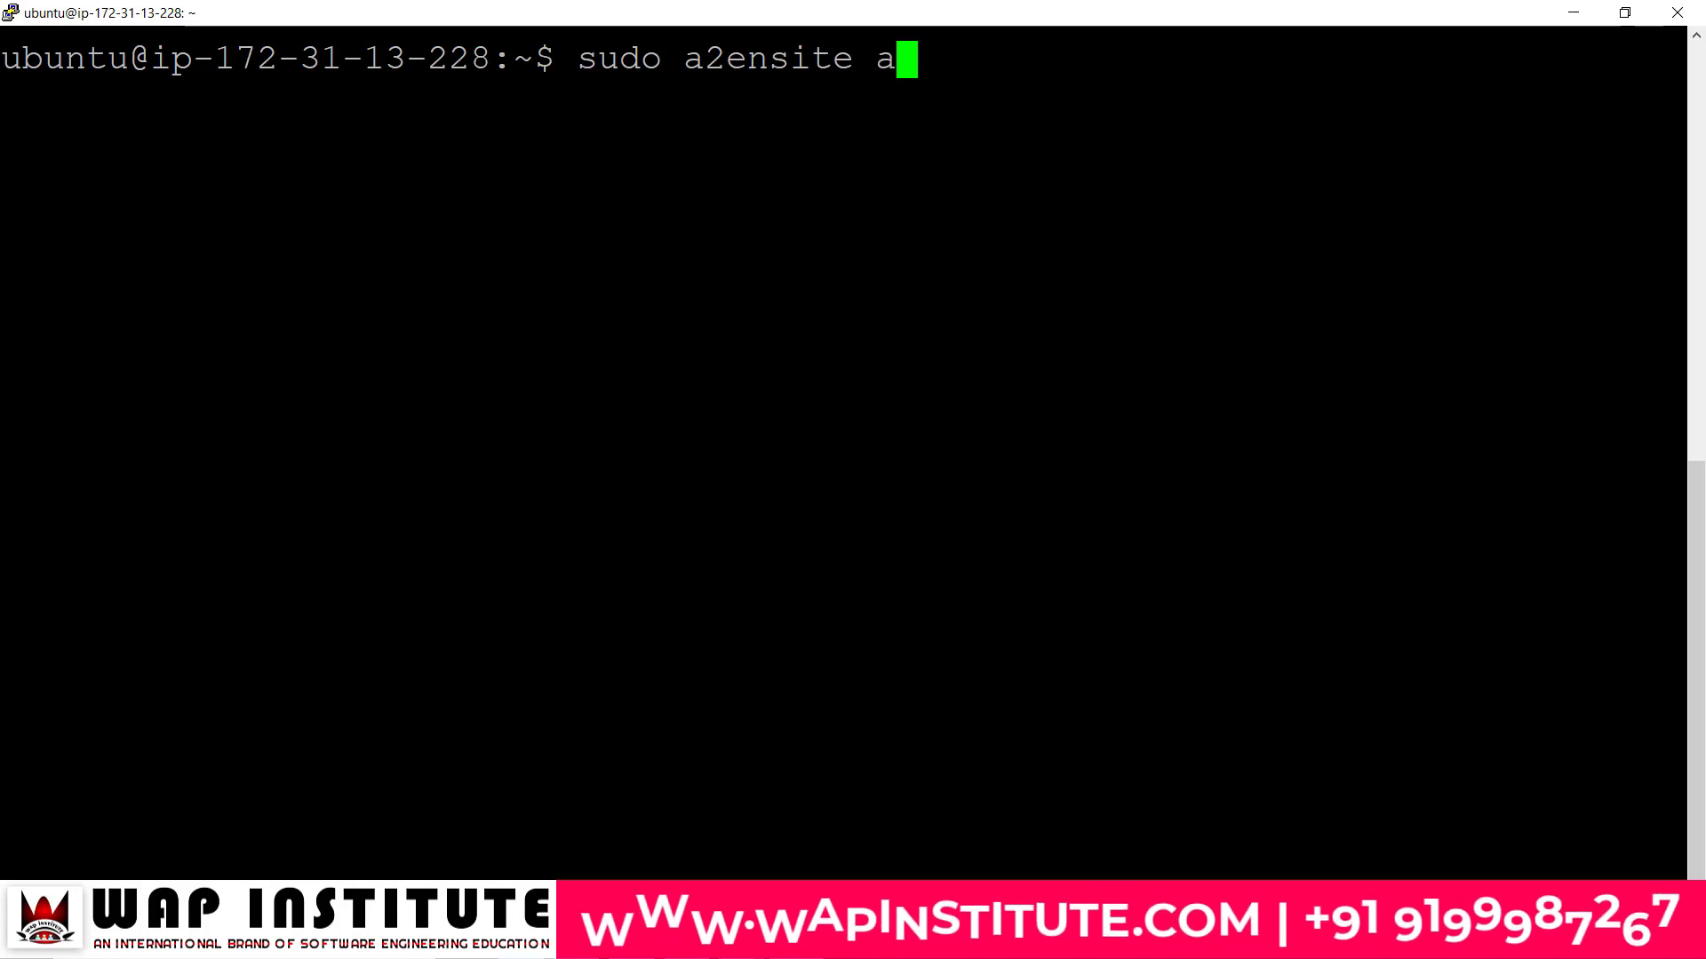
{"action": "type", "text": "dsewap.com.conf"}
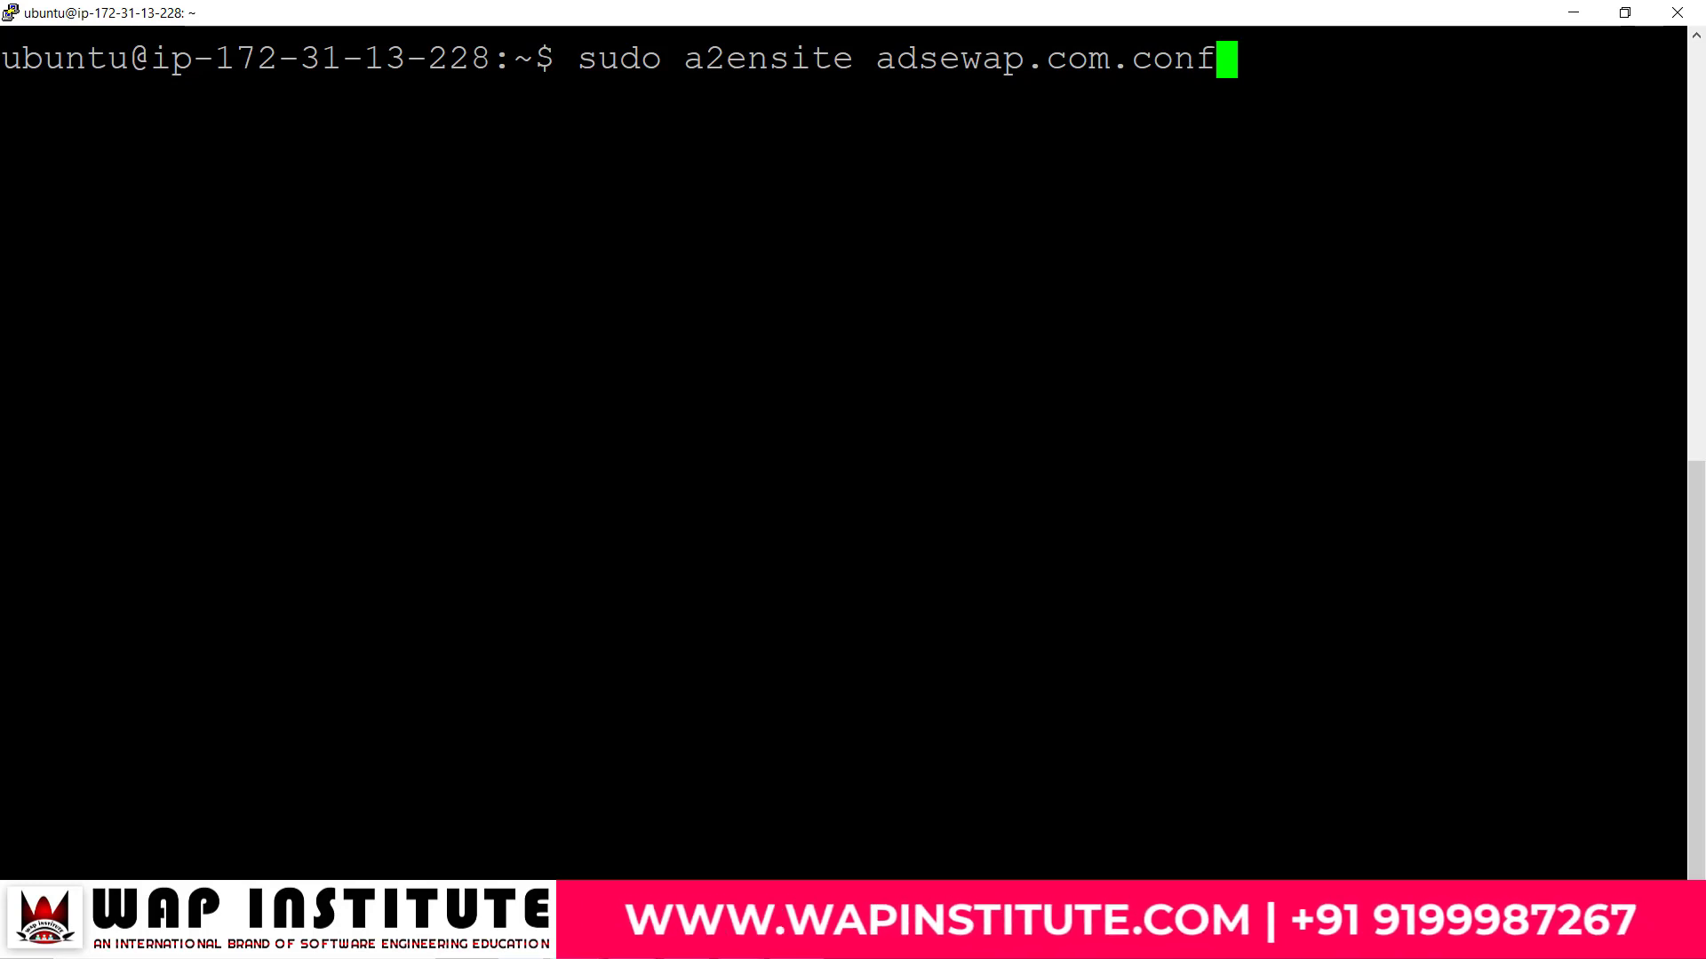
{"action": "left_click", "coordinate": [643, 940]}
{"action": "left_click_drag", "start_coordinate": [988, 661], "coordinate": [922, 482]}
{"action": "left_click", "coordinate": [976, 635]}
{"action": "left_click", "coordinate": [684, 939]}
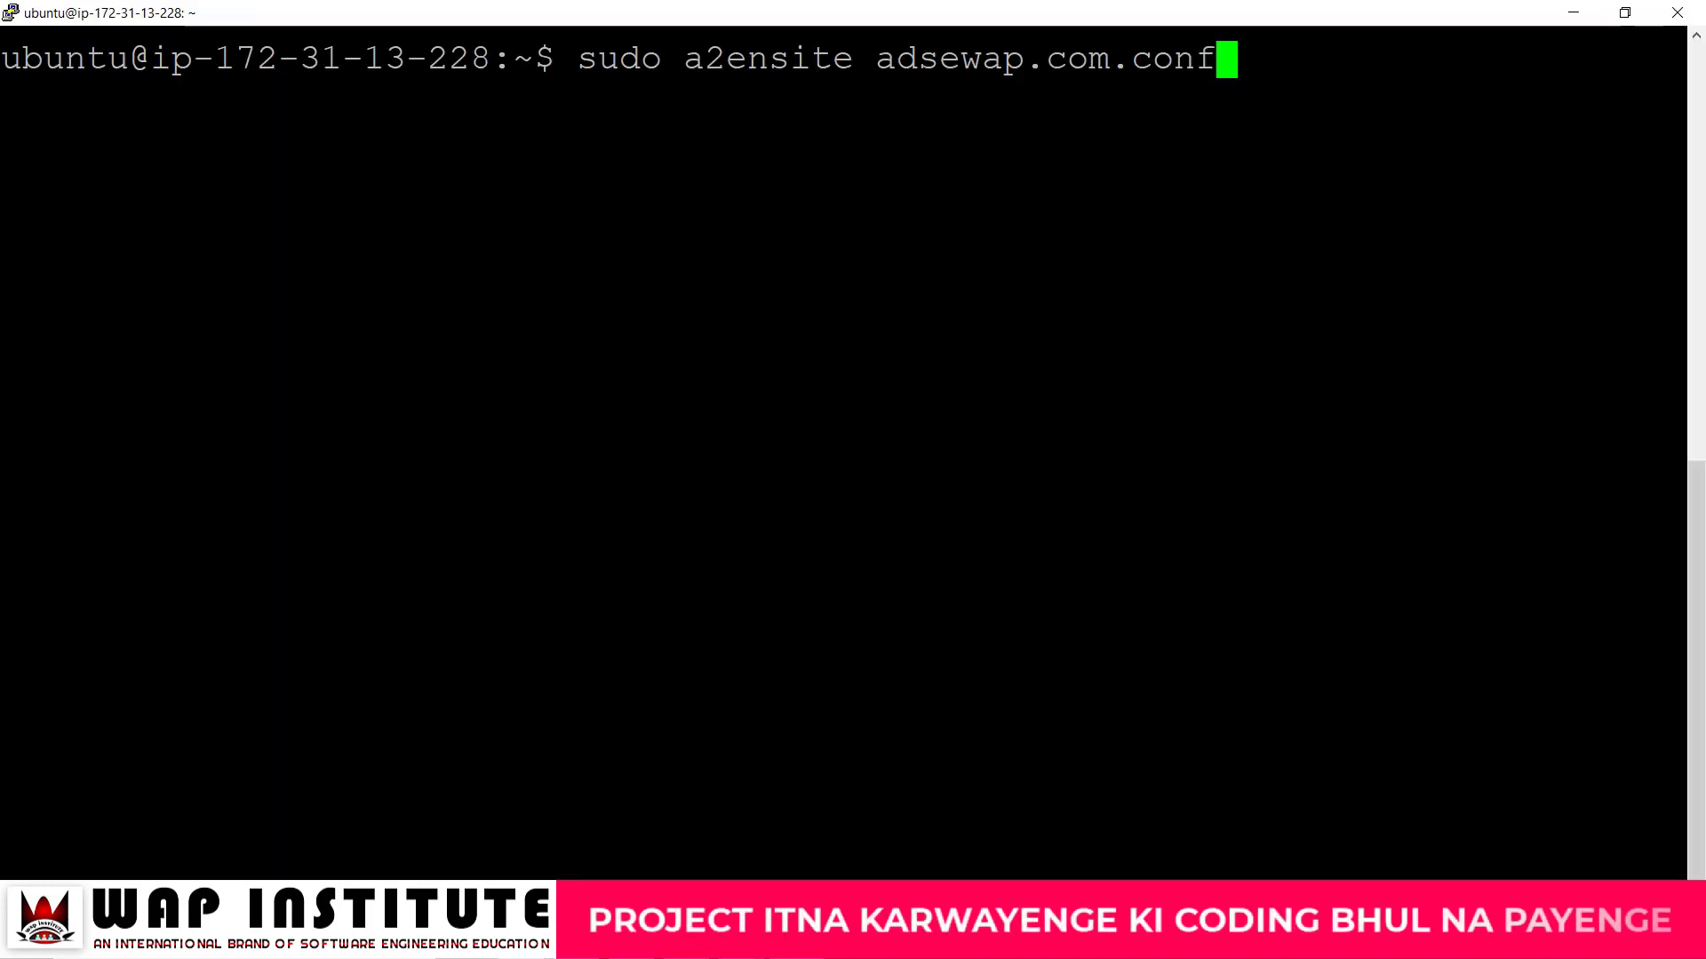
{"action": "key", "text": "Return"}
Step: Restart Apache by running sudo systemctl restart apache2
{"action": "type", "text": "sudo sys"}
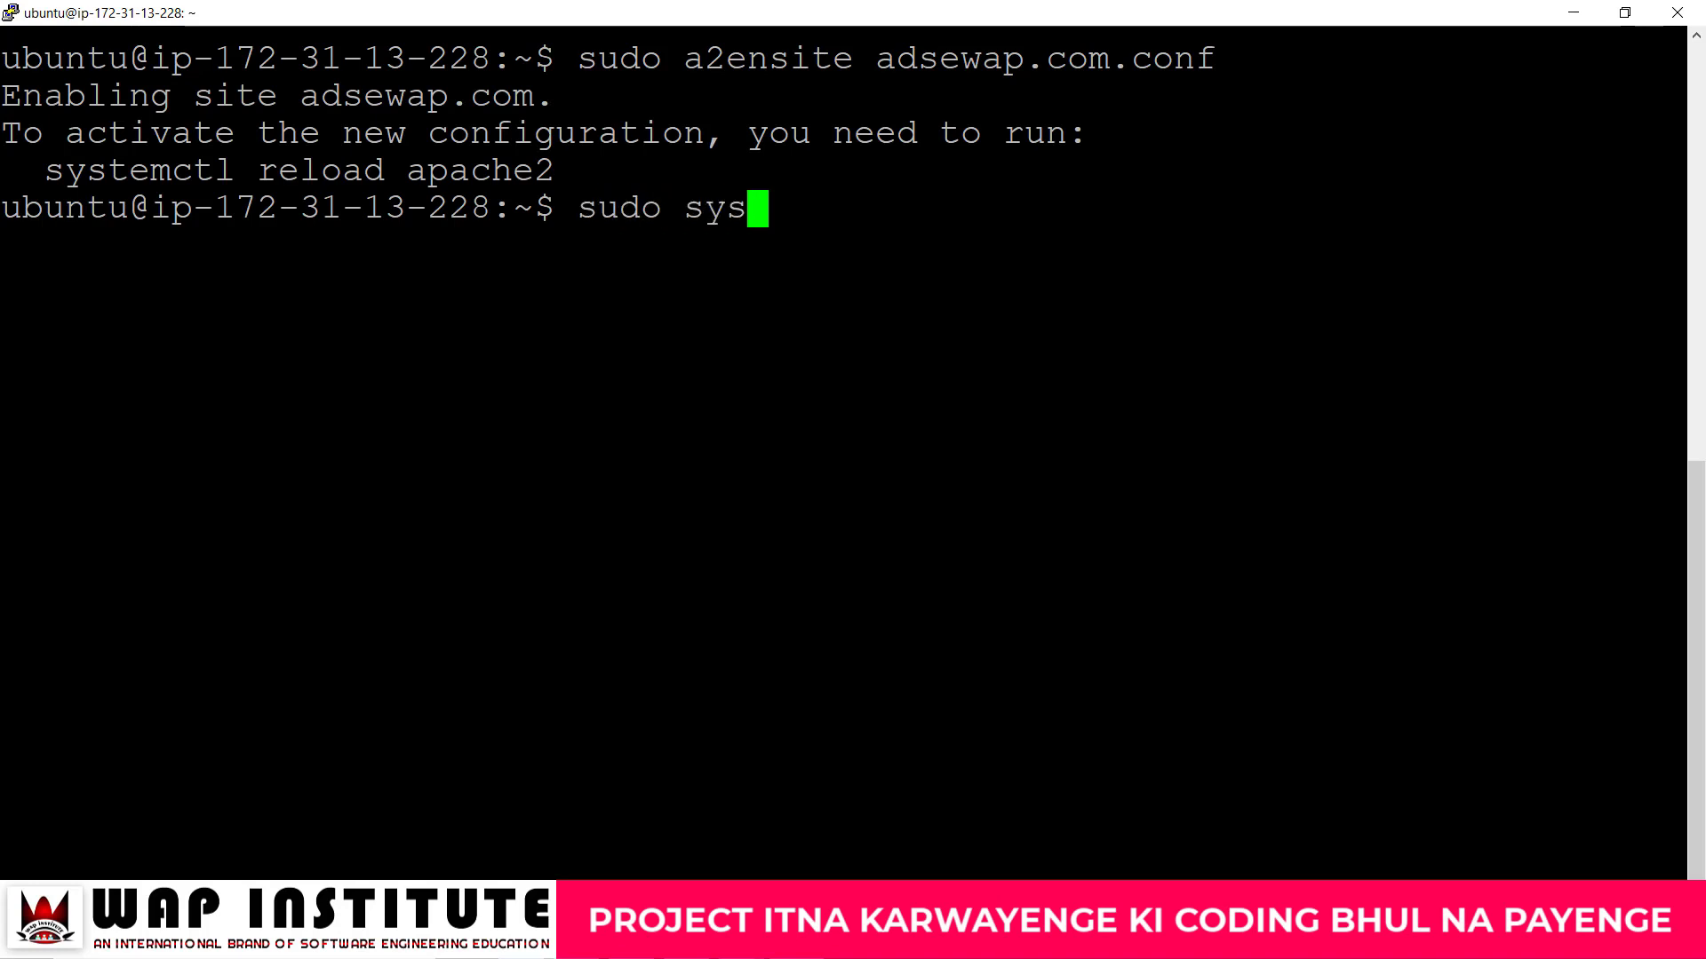
{"action": "type", "text": "temctl restart apache"}
{"action": "type", "text": "2"}
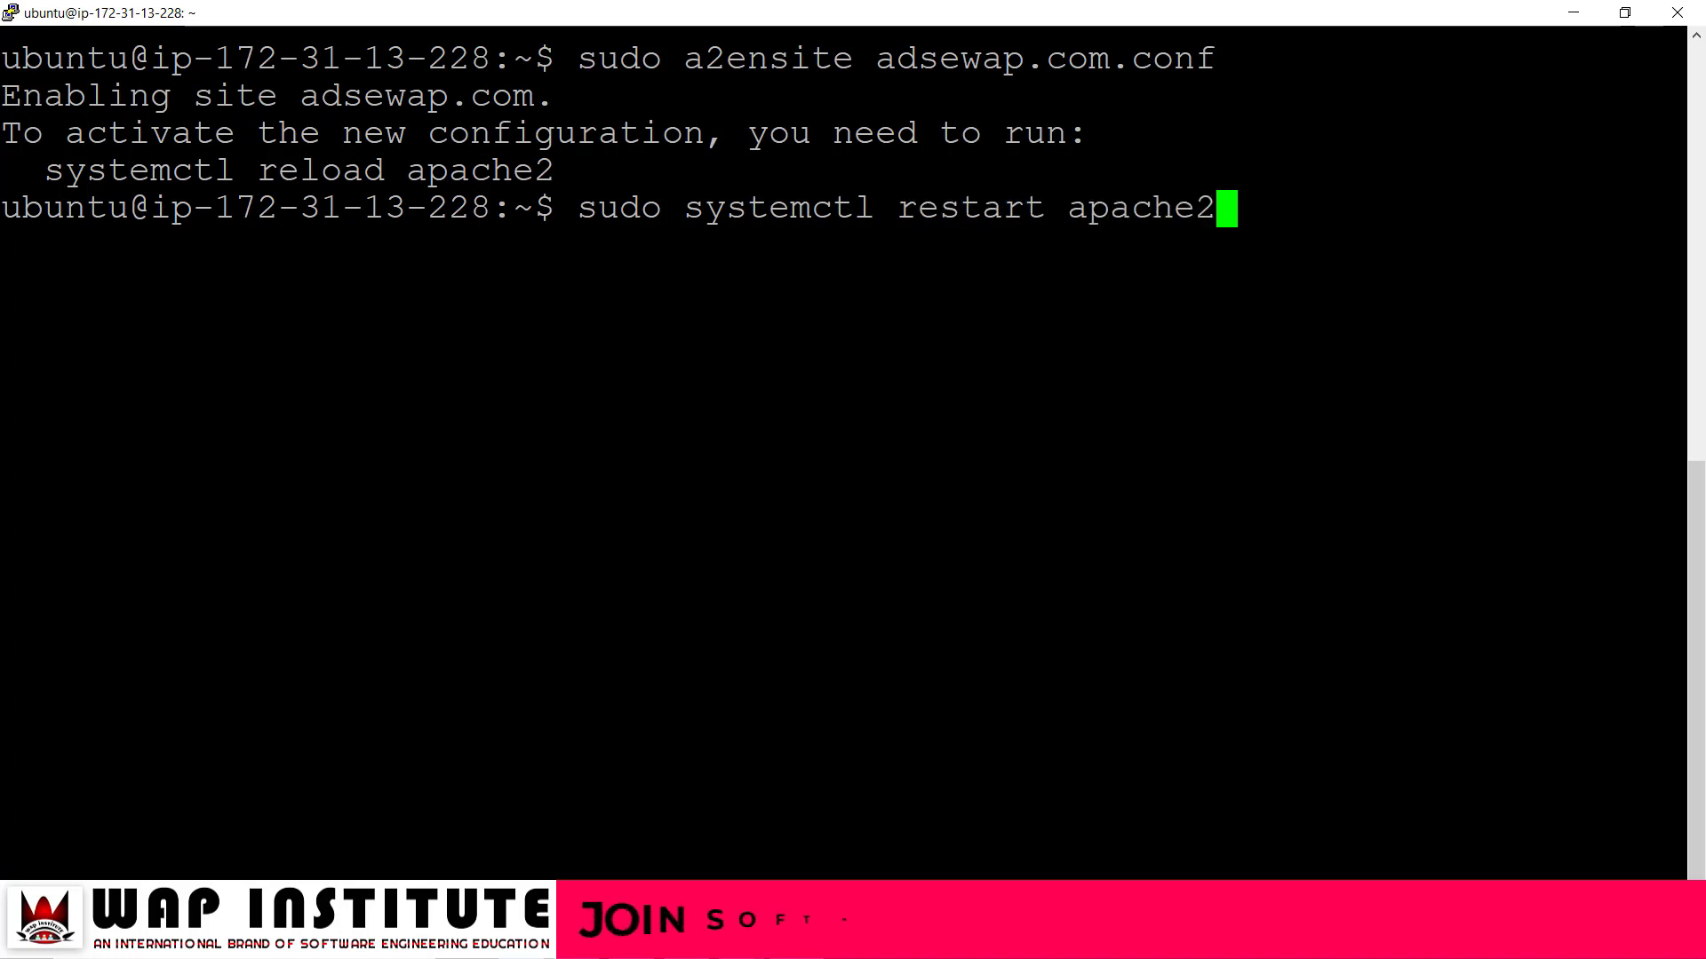
{"action": "key", "text": "Return"}
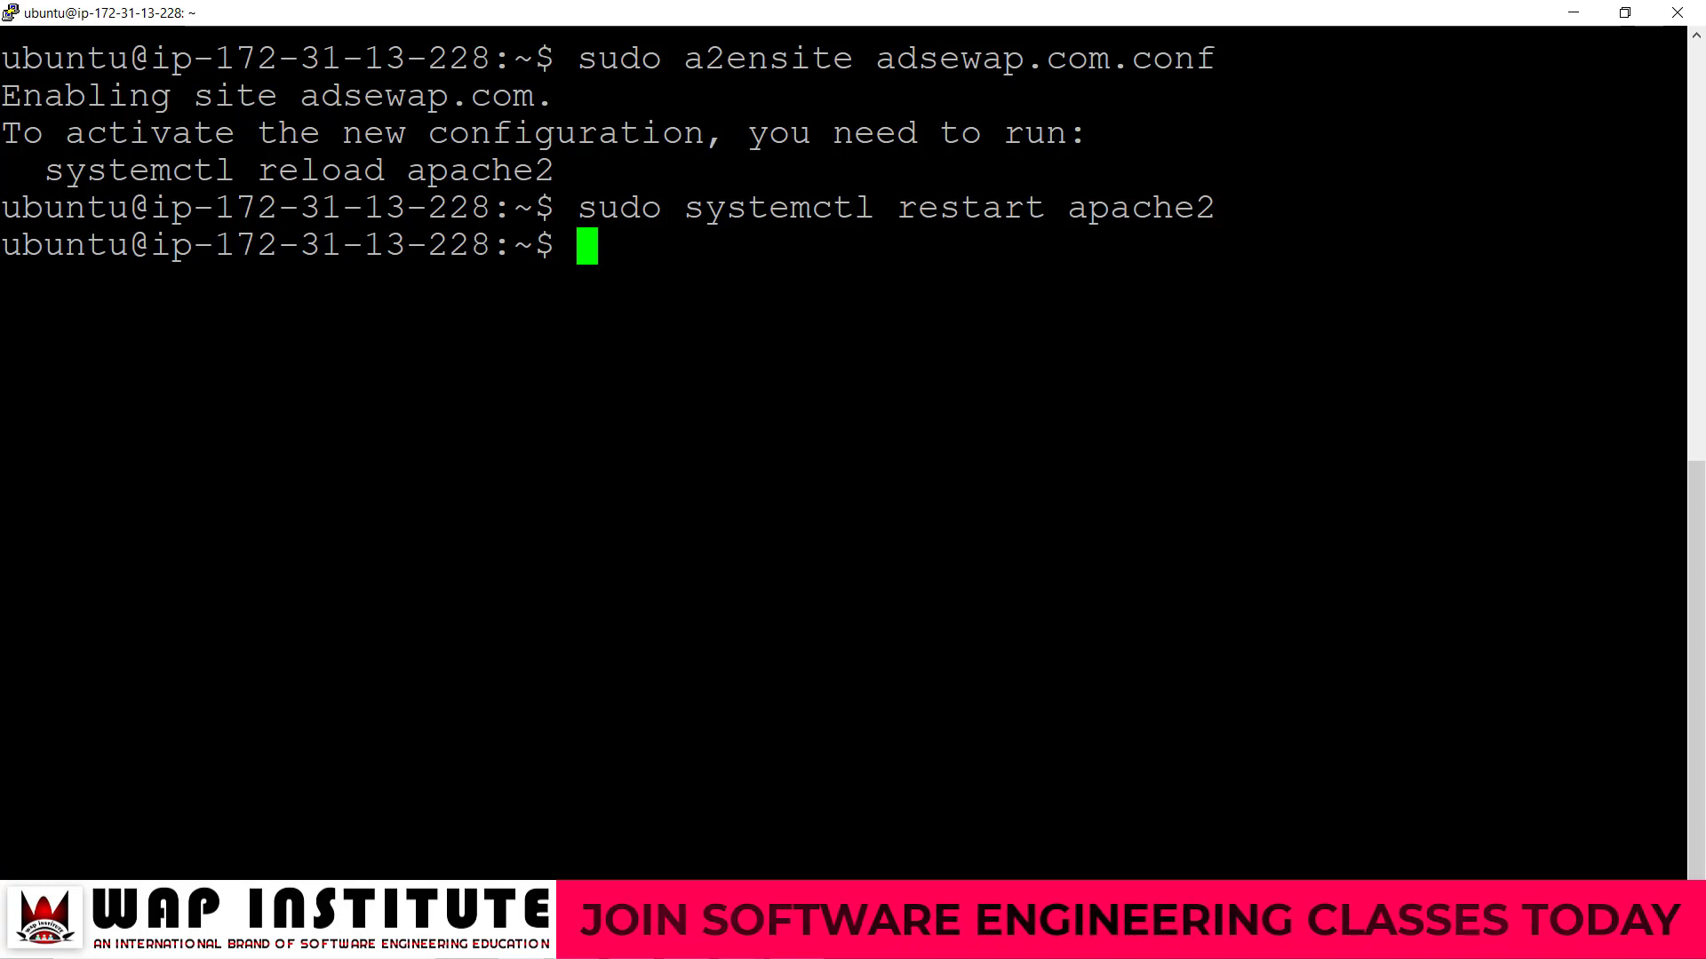
Step: Reuse the earlier enable command to run sudo a2ensite api.adsewap.com.conf
{"action": "key", "text": "Up"}
{"action": "key", "text": "Up"}
{"action": "key", "text": "Left"}
{"action": "key", "text": "Left"}
{"action": "key", "text": "Left"}
{"action": "key", "text": "Left"}
{"action": "key", "text": "Left"}
{"action": "key", "text": "Left"}
{"action": "key", "text": "Left"}
{"action": "key", "text": "Left"}
{"action": "key", "text": "Left"}
{"action": "key", "text": "Left"}
{"action": "key", "text": "Left"}
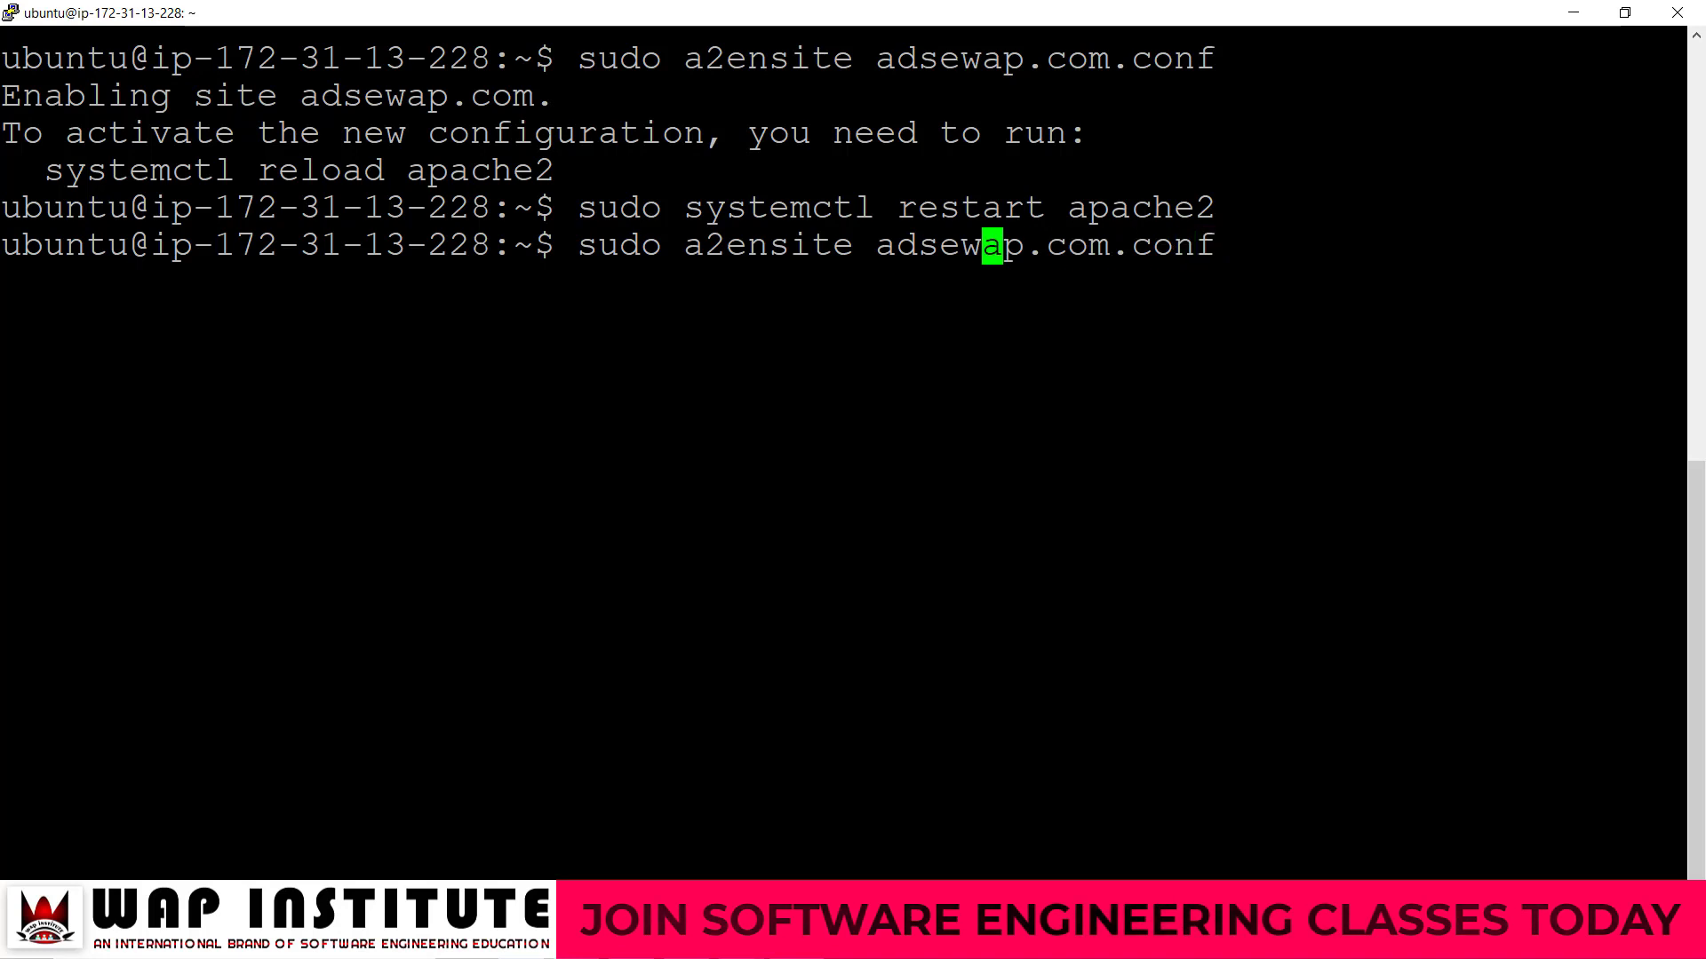
{"action": "key", "text": "Left"}
{"action": "key", "text": "Left"}
{"action": "key", "text": "Left"}
{"action": "key", "text": "Left"}
{"action": "key", "text": "Left"}
{"action": "type", "text": "api."}
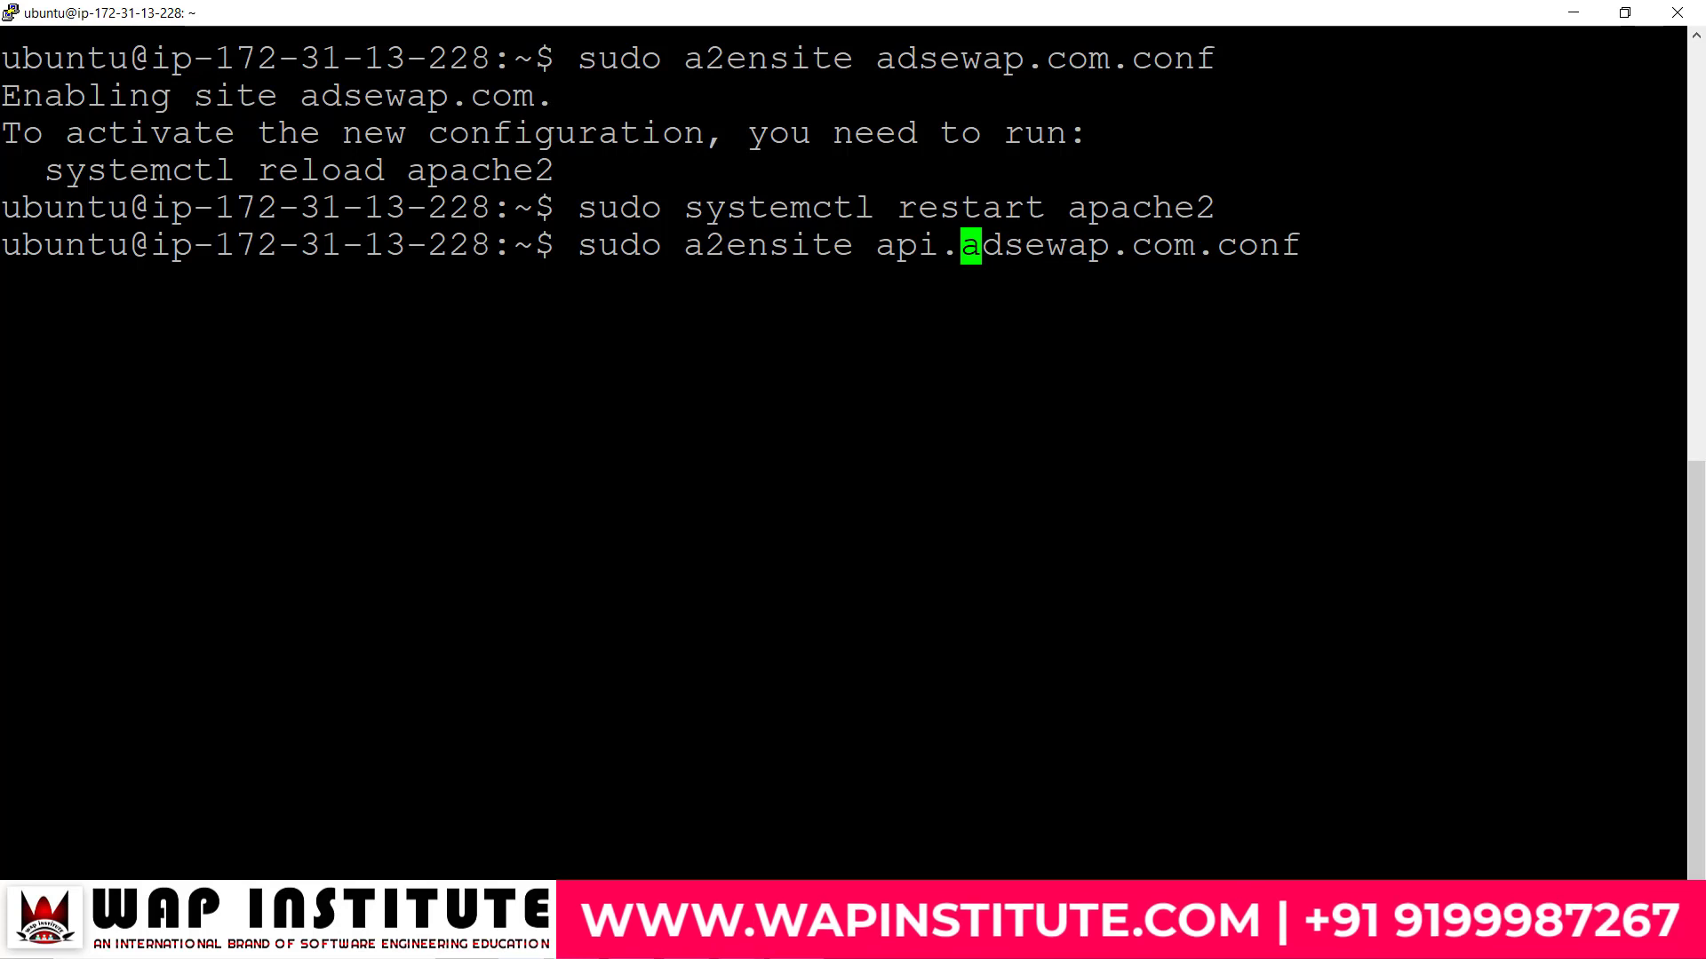
{"action": "key", "text": "Right"}
{"action": "key", "text": "Right"}
{"action": "key", "text": "Right"}
{"action": "key", "text": "Right"}
{"action": "key", "text": "Right"}
{"action": "key", "text": "Right"}
{"action": "key", "text": "Right"}
{"action": "key", "text": "Right"}
{"action": "key", "text": "Right"}
{"action": "key", "text": "Right"}
{"action": "key", "text": "Right"}
{"action": "key", "text": "Right"}
{"action": "key", "text": "Right"}
{"action": "key", "text": "Right"}
{"action": "key", "text": "Right"}
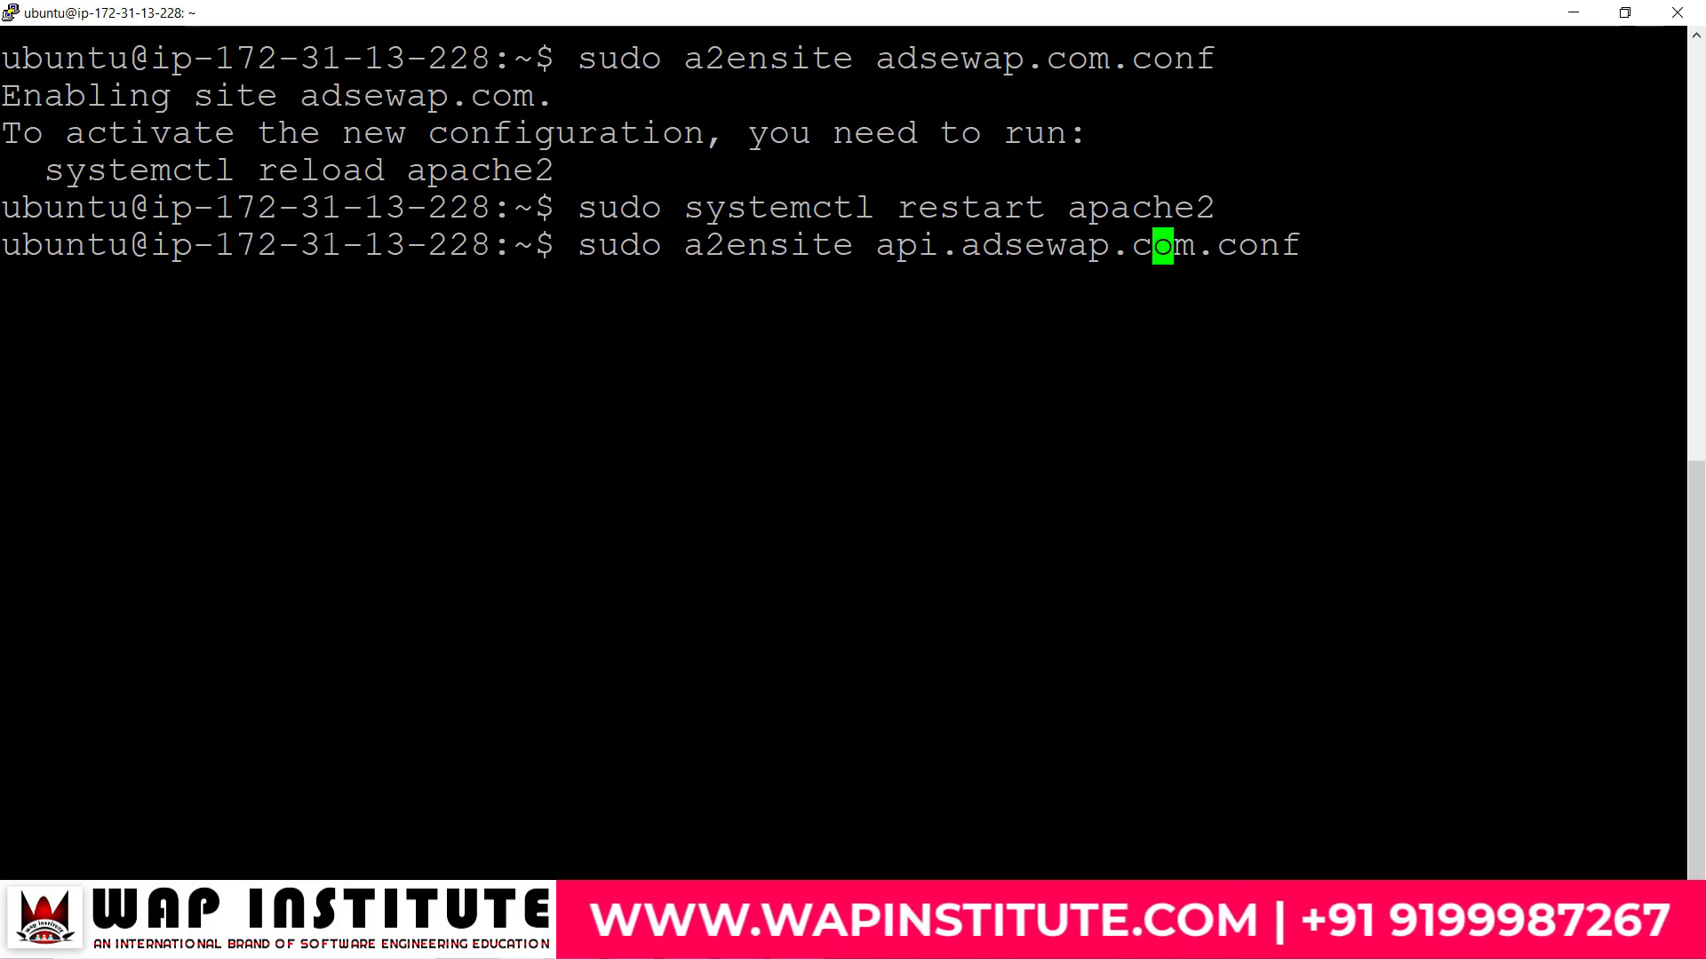
{"action": "key", "text": "Right"}
{"action": "key", "text": "Return"}
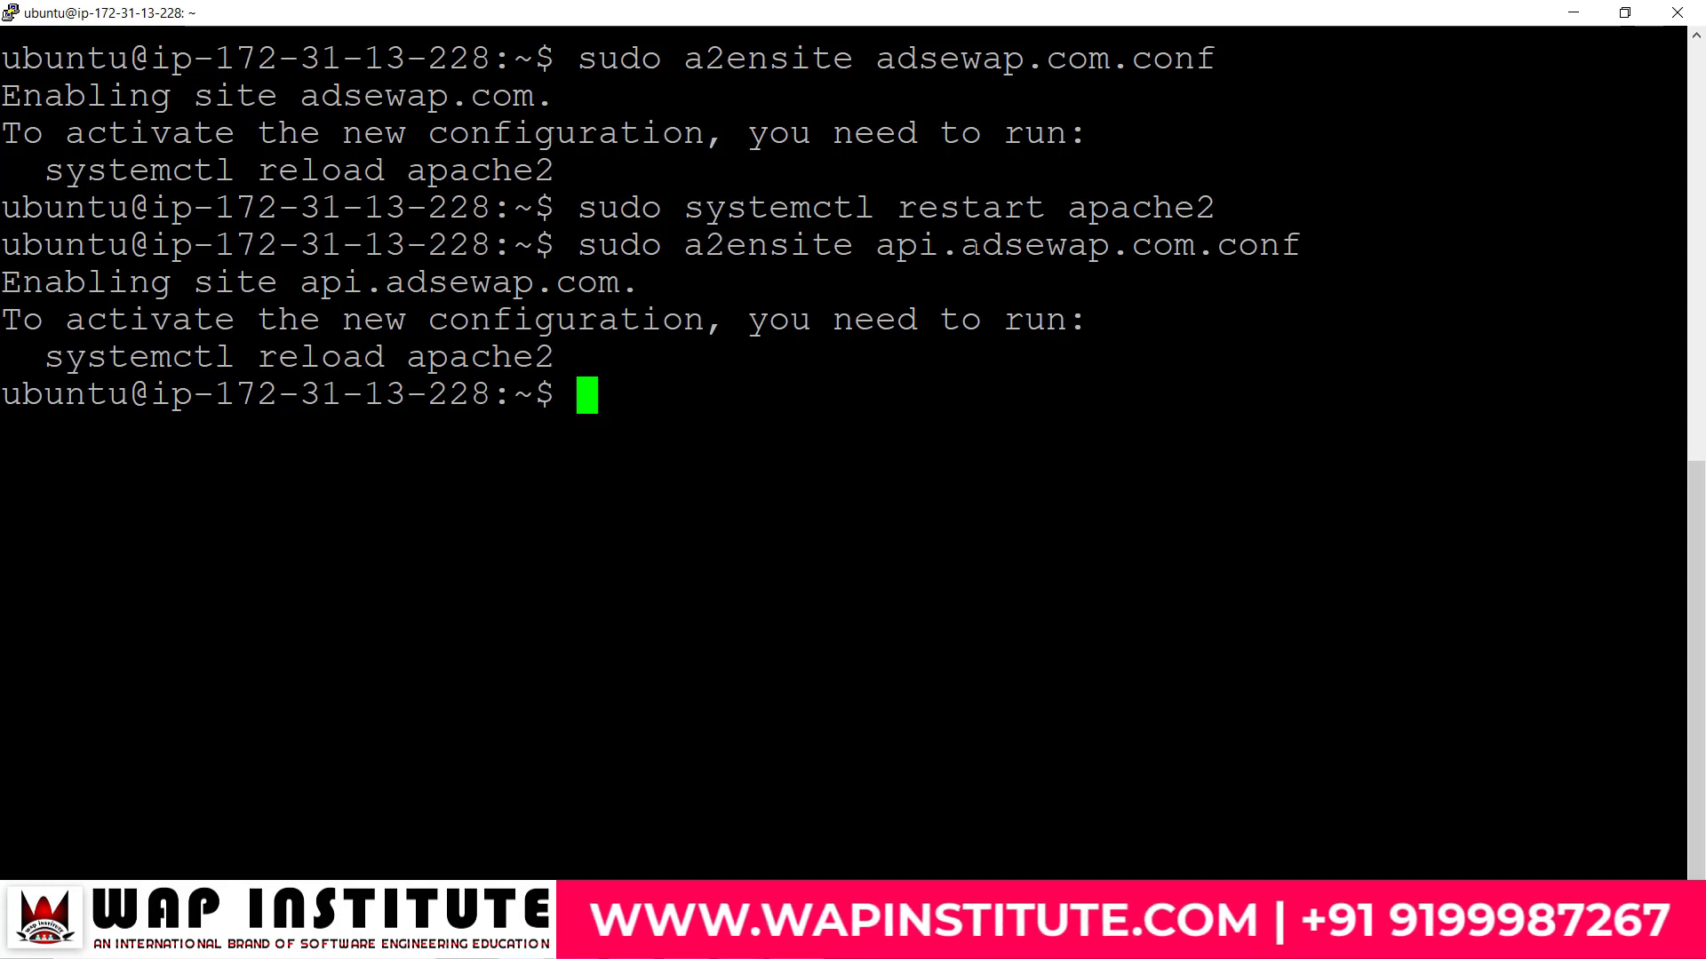
Step: Rerun sudo systemctl restart apache2 to activate the api.adsewap.com site
{"action": "key", "text": "Up"}
{"action": "key", "text": "Up"}
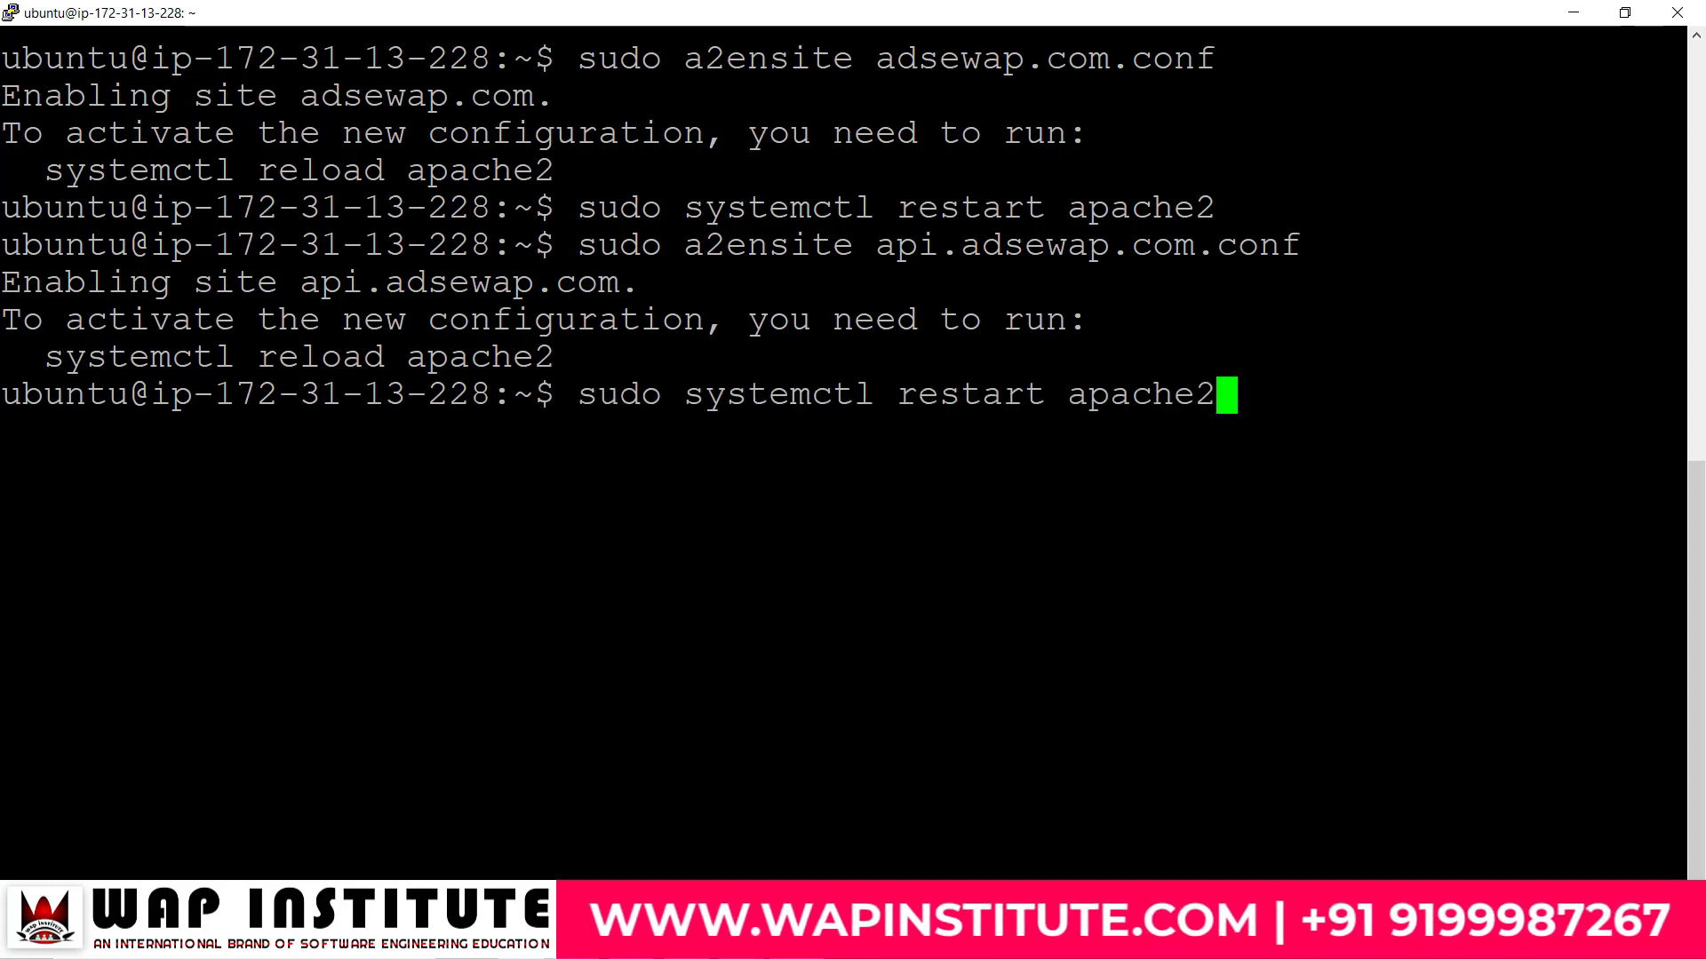
{"action": "key", "text": "Return"}
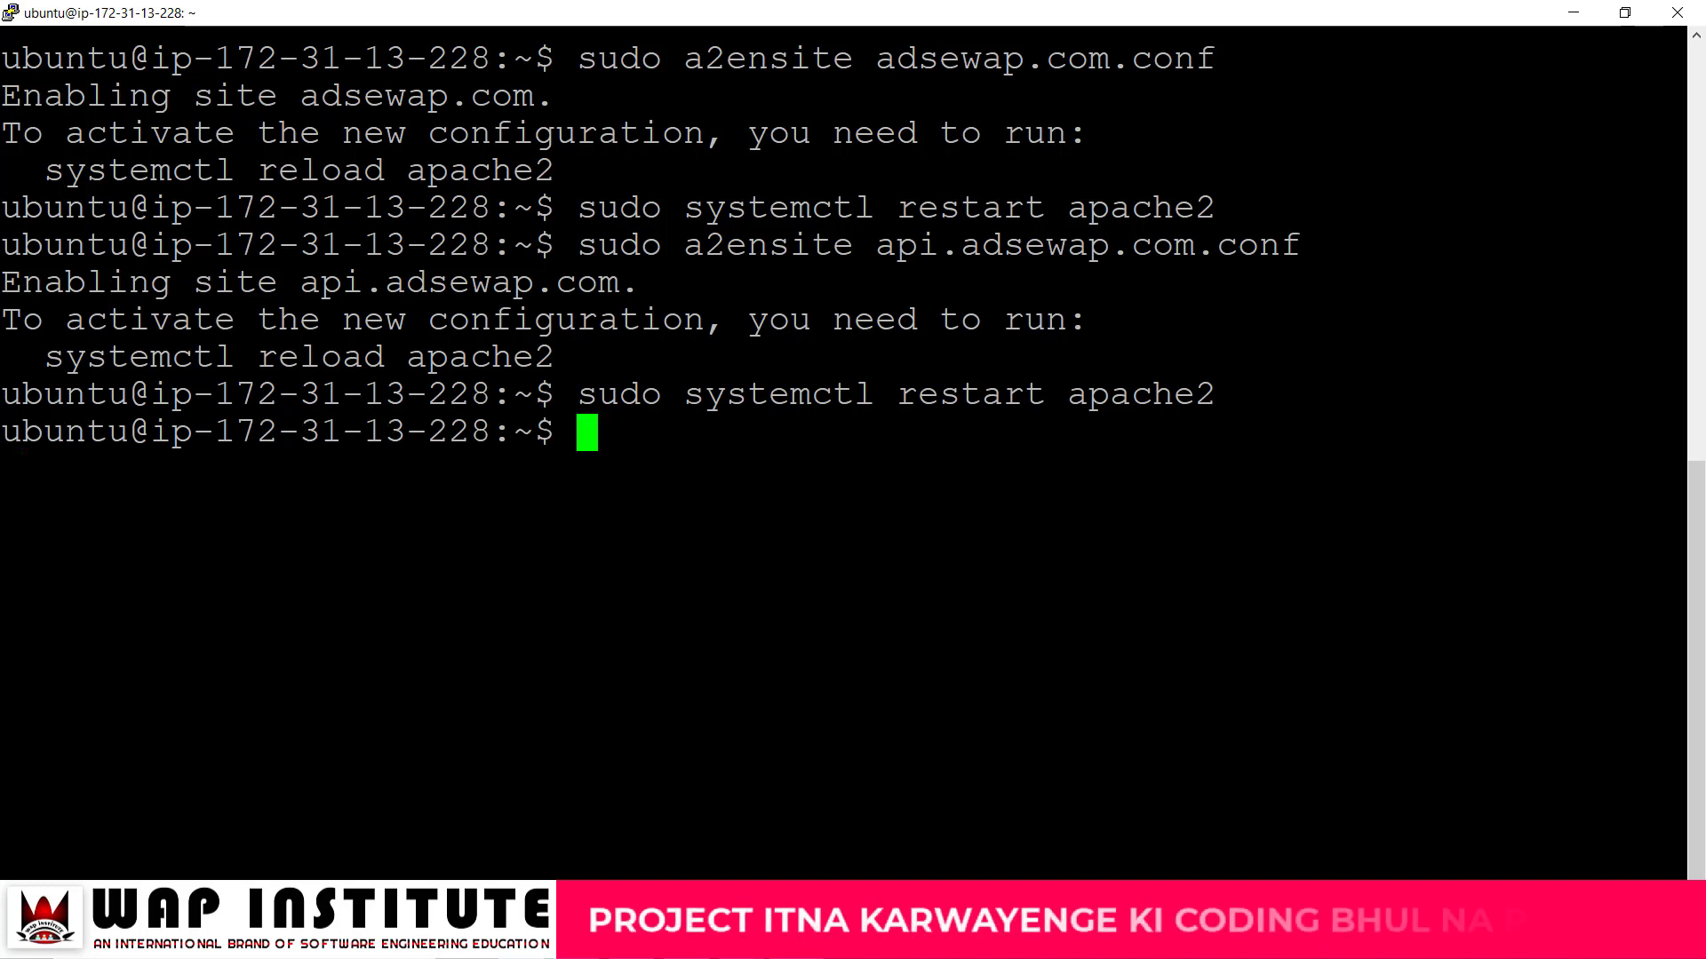
Step: Replace the site name in the recalled enable command and run sudo a2ensite wapinstitute.in.conf
{"action": "key", "text": "Up"}
{"action": "key", "text": "Up"}
{"action": "key", "text": "Left"}
{"action": "key", "text": "Left"}
{"action": "key", "text": "Left"}
{"action": "key", "text": "Left"}
{"action": "key", "text": "Left"}
{"action": "key", "text": "BackSpace"}
{"action": "key", "text": "BackSpace"}
{"action": "key", "text": "BackSpace"}
{"action": "key", "text": "BackSpace"}
{"action": "key", "text": "BackSpace"}
{"action": "key", "text": "BackSpace"}
{"action": "key", "text": "BackSpace"}
{"action": "key", "text": "BackSpace"}
{"action": "key", "text": "BackSpace"}
{"action": "key", "text": "BackSpace"}
{"action": "key", "text": "BackSpace"}
{"action": "key", "text": "BackSpace"}
{"action": "key", "text": "BackSpace"}
{"action": "key", "text": "BackSpace"}
{"action": "key", "text": "BackSpace"}
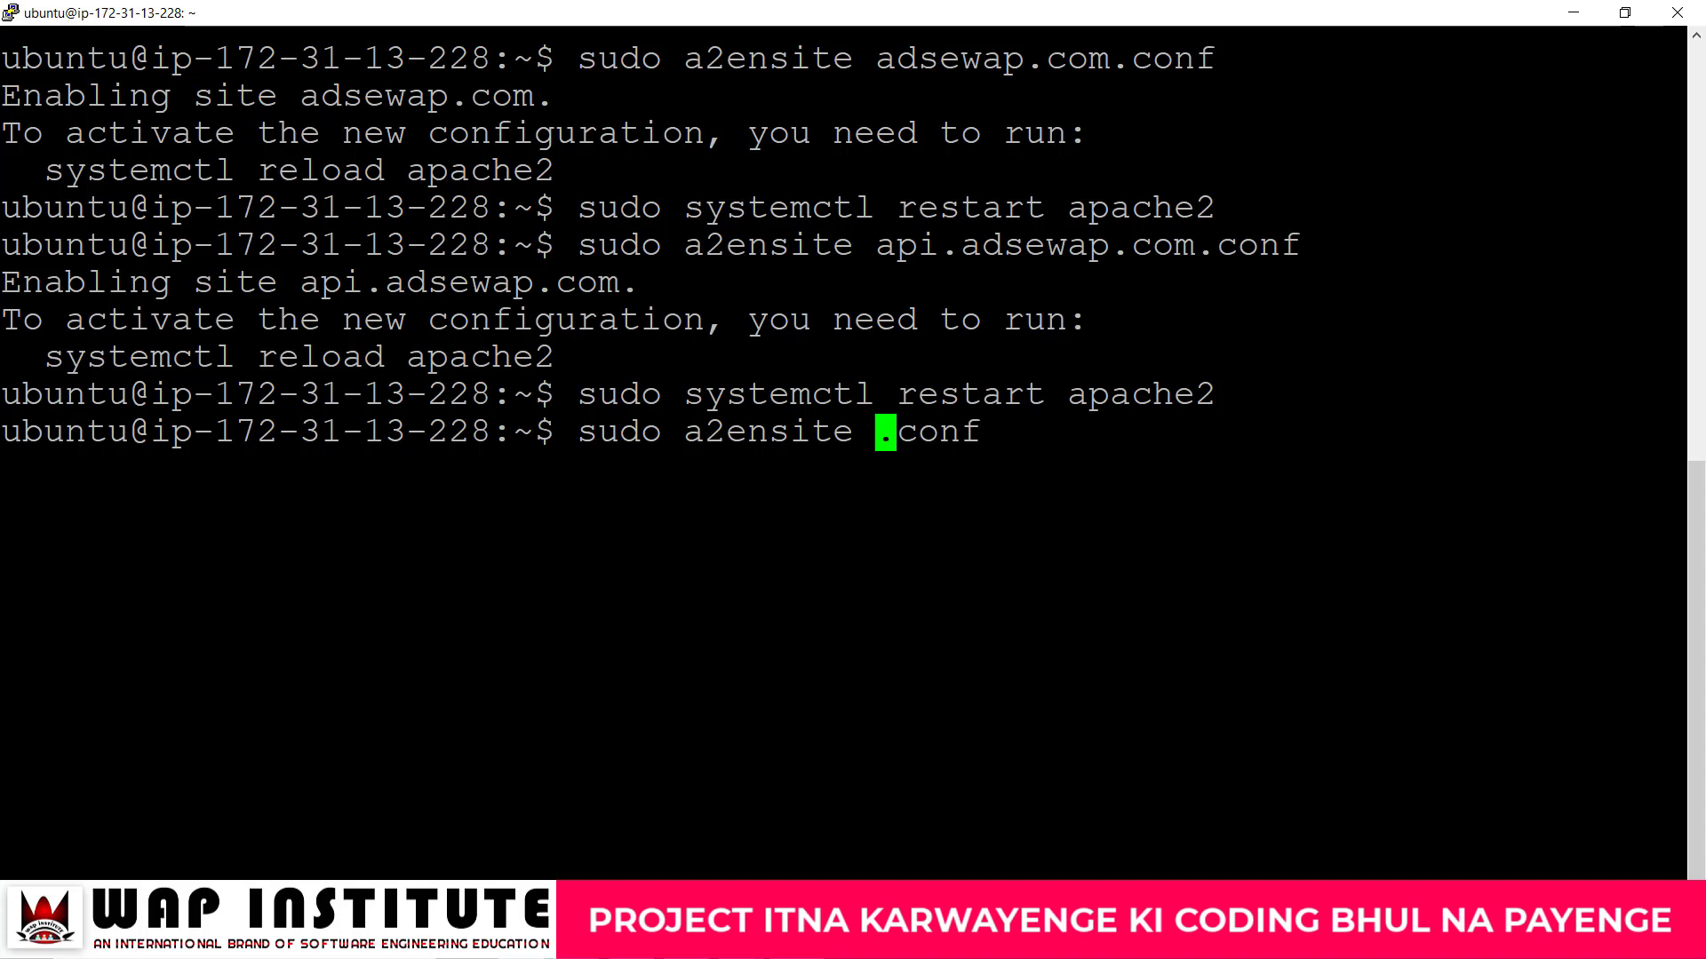
{"action": "type", "text": "wapinstitut"}
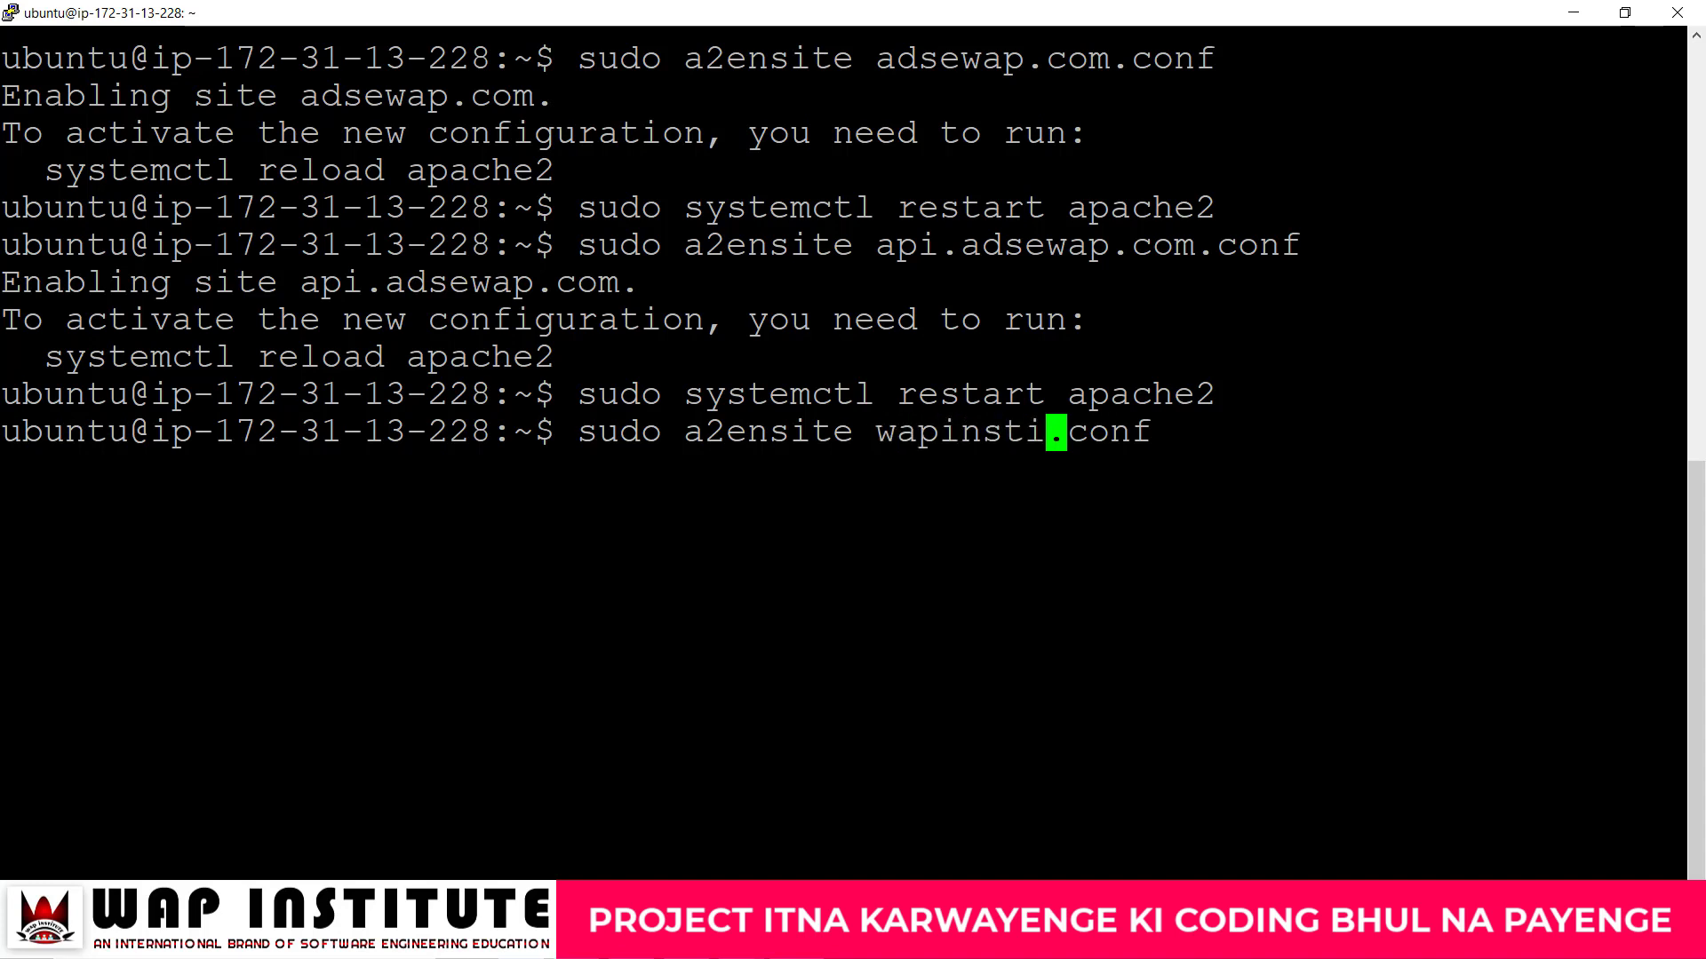
{"action": "type", "text": "e.in"}
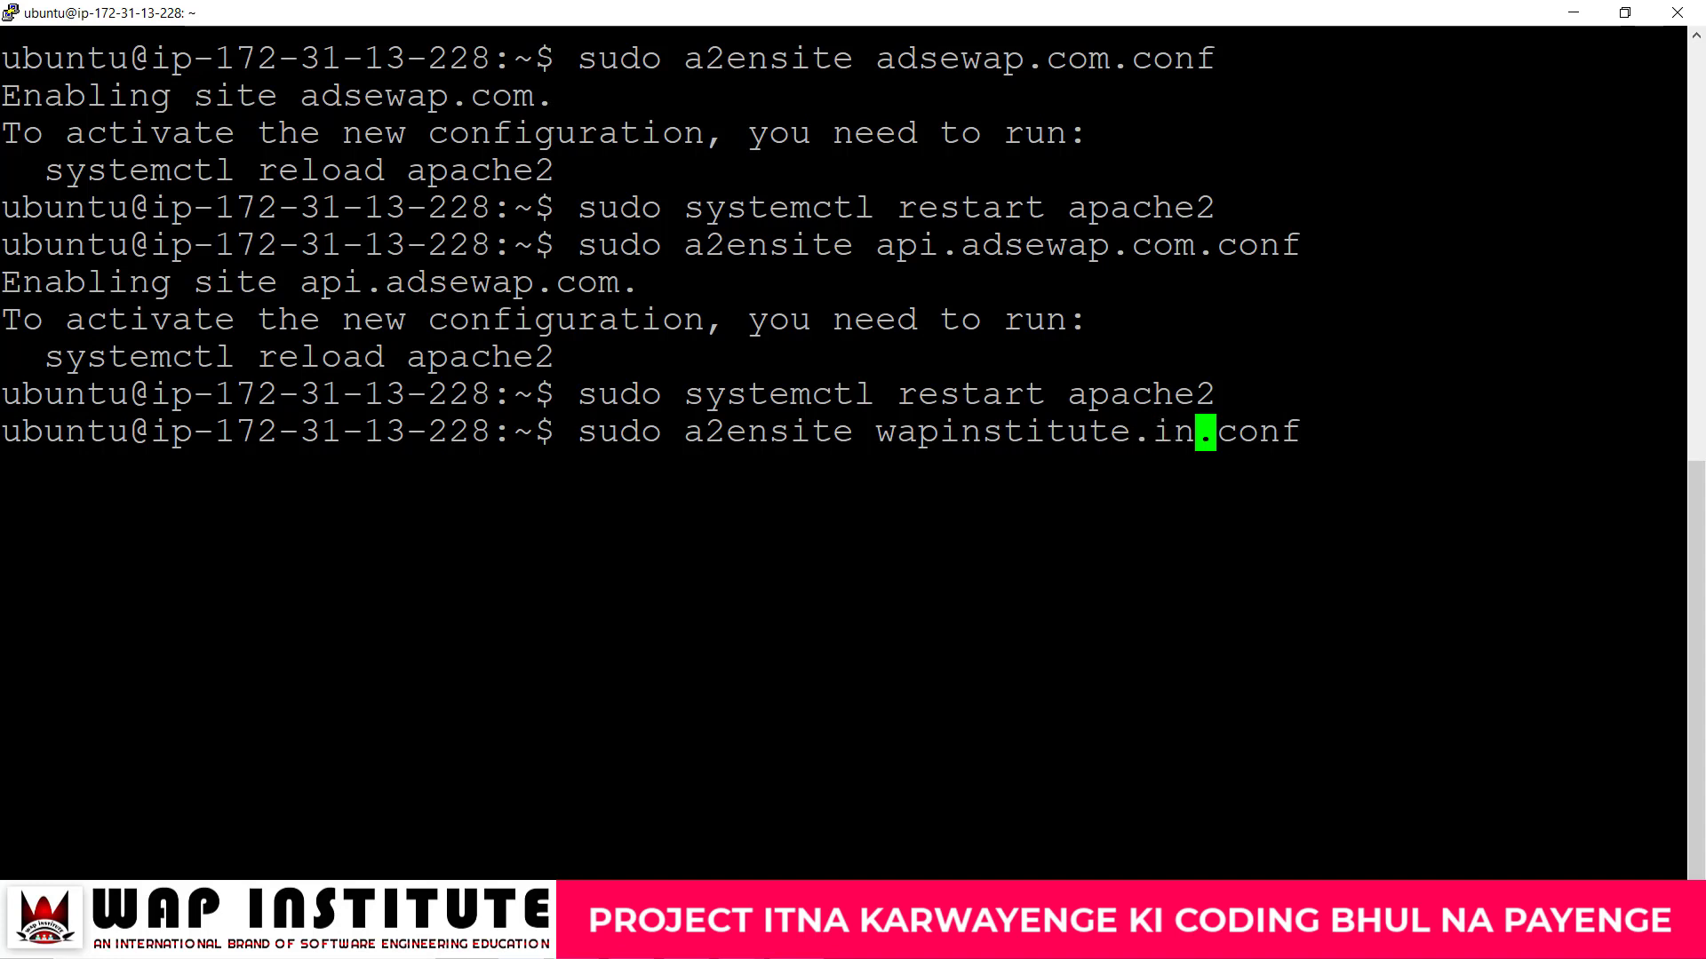
{"action": "key", "text": "Return"}
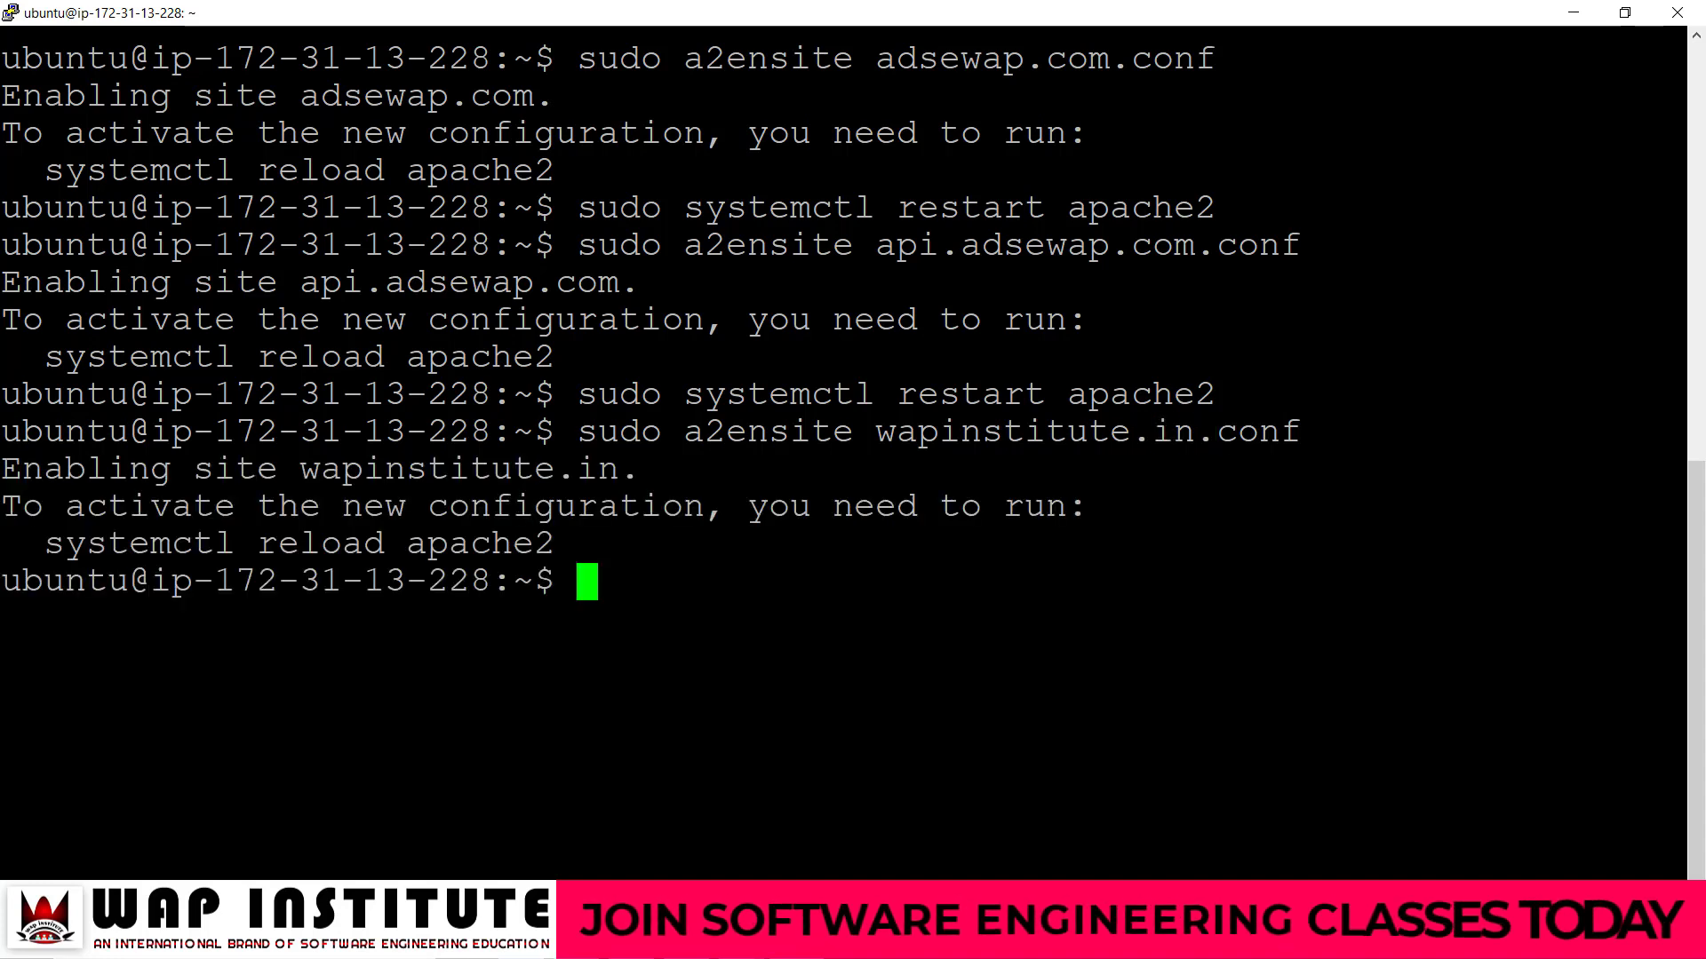
Step: Restart apache2 to activate the wapinstitute.in site, and end the SSH session with exit
{"action": "key", "text": "Up"}
{"action": "key", "text": "Up"}
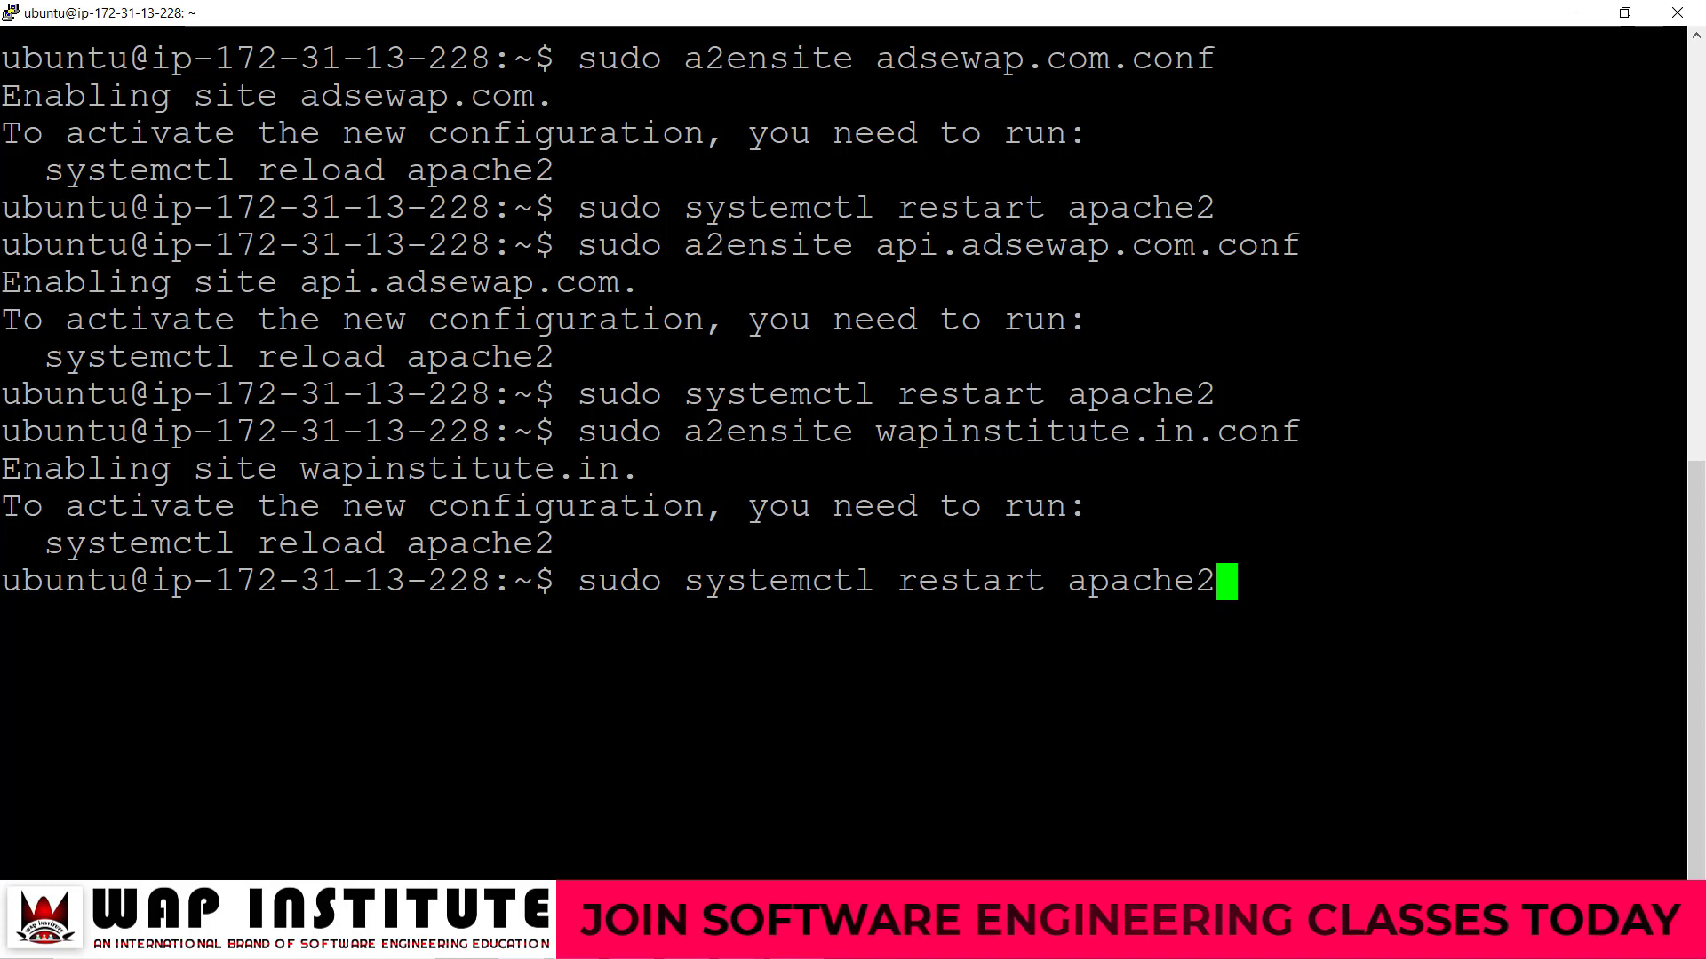
{"action": "key", "text": "Return"}
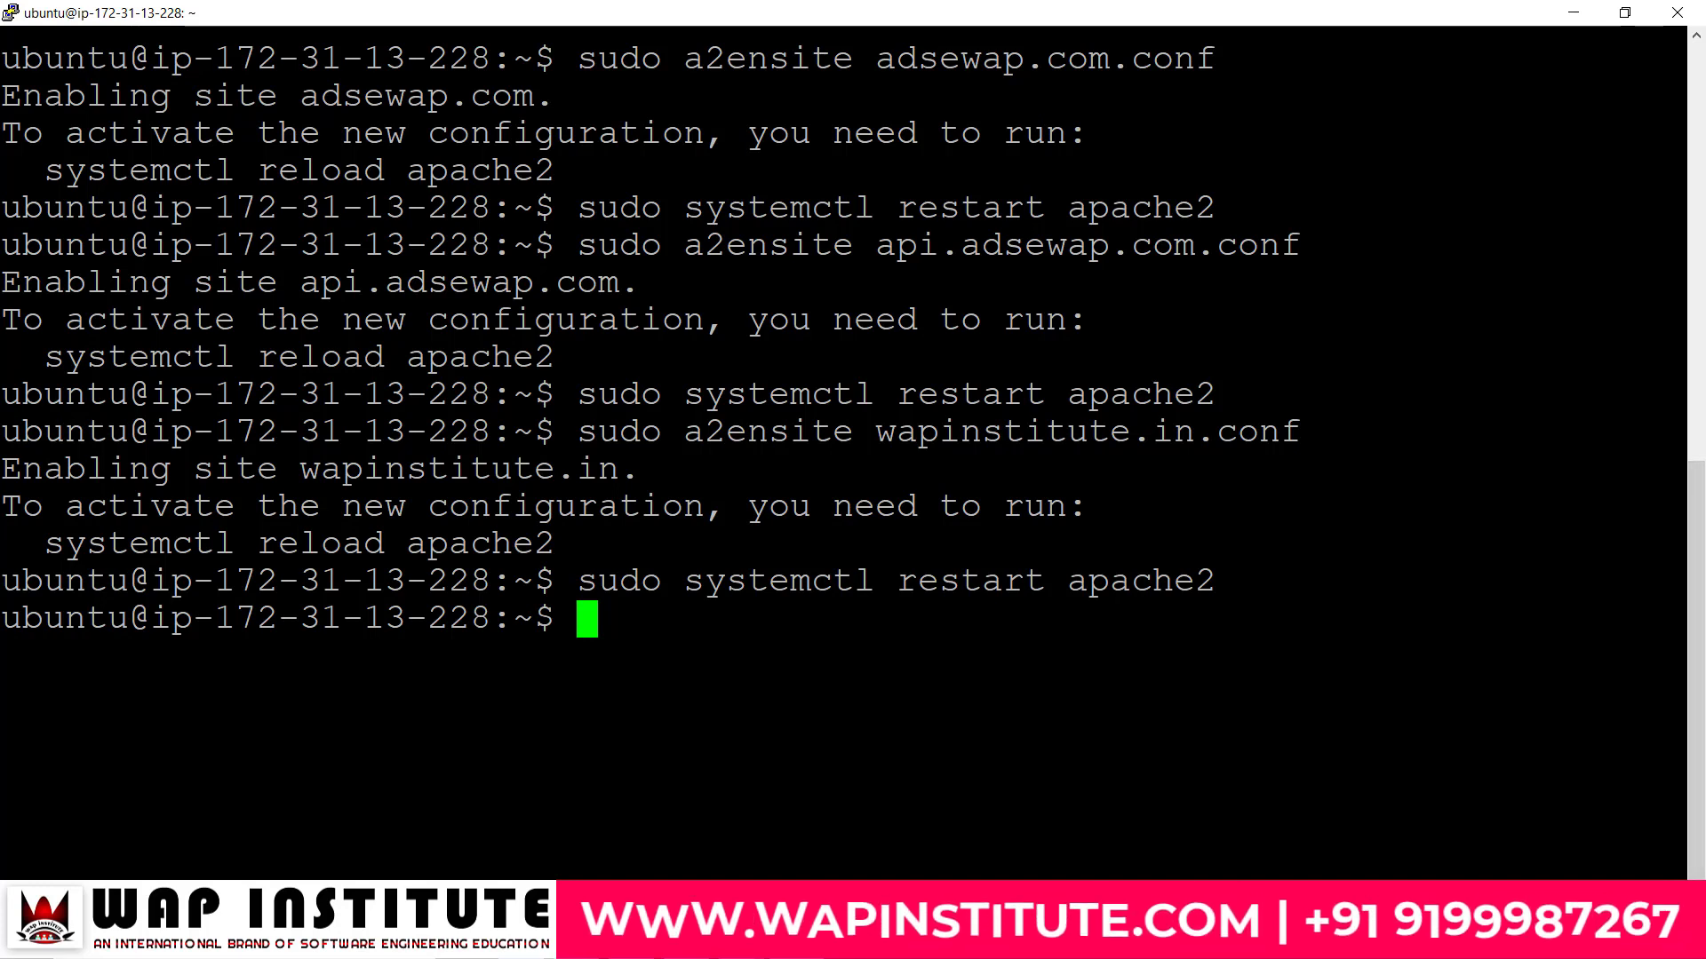
{"action": "type", "text": "exit"}
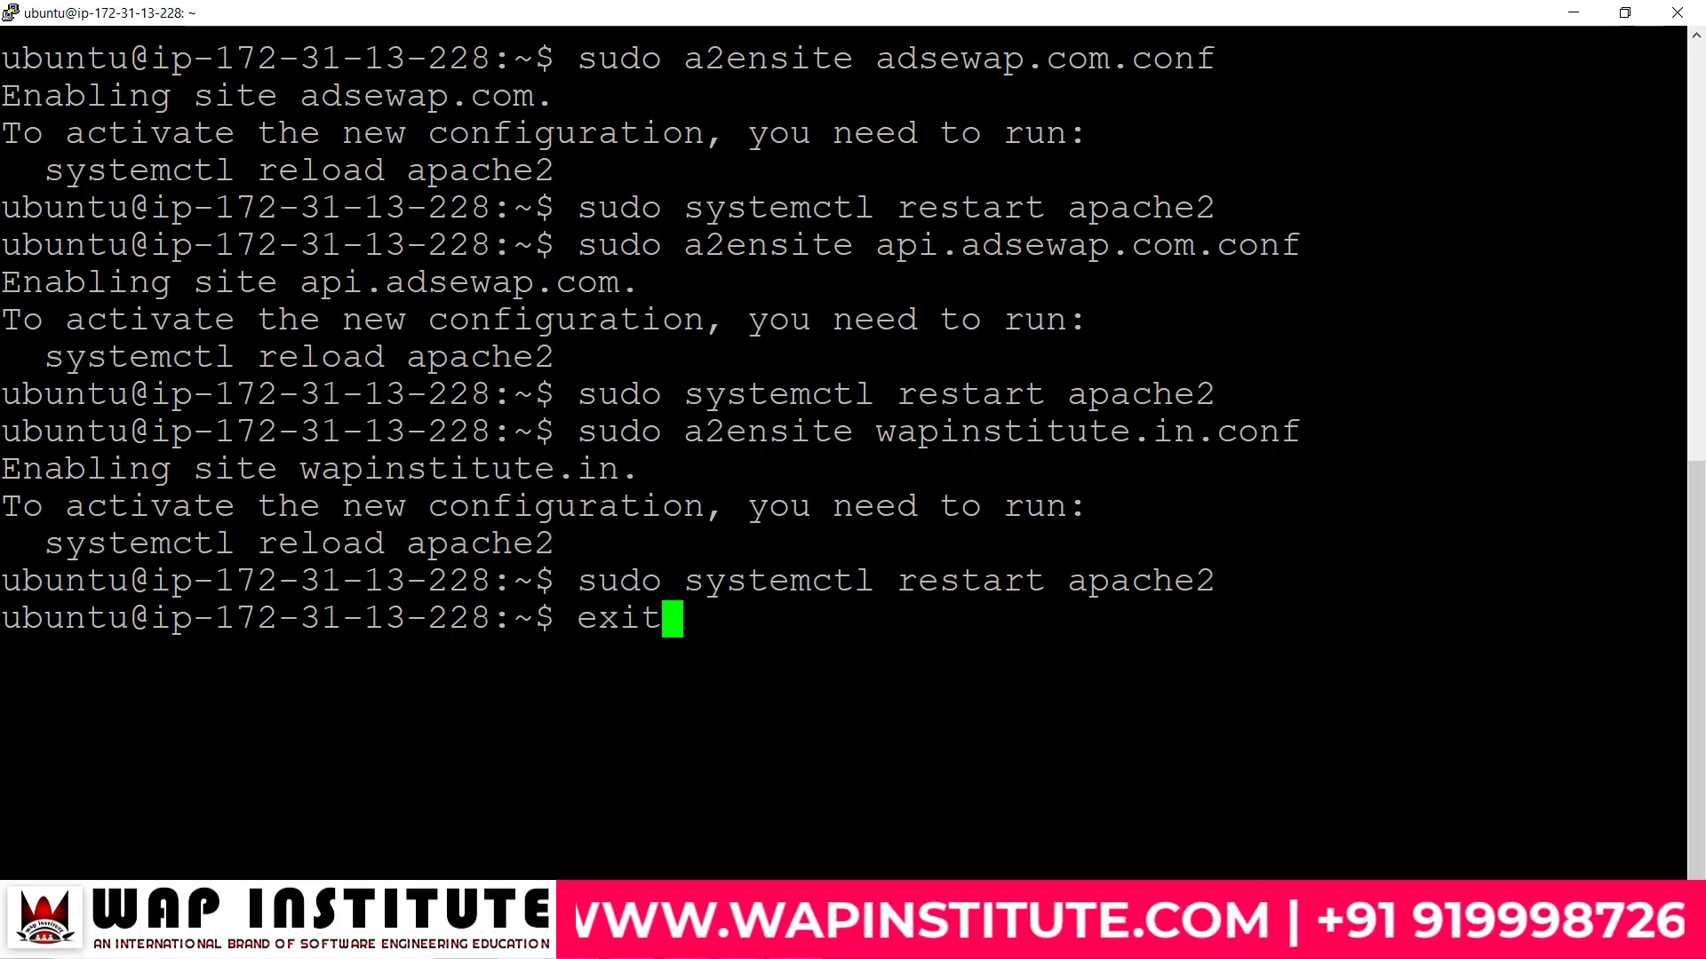
{"action": "key", "text": "Return"}
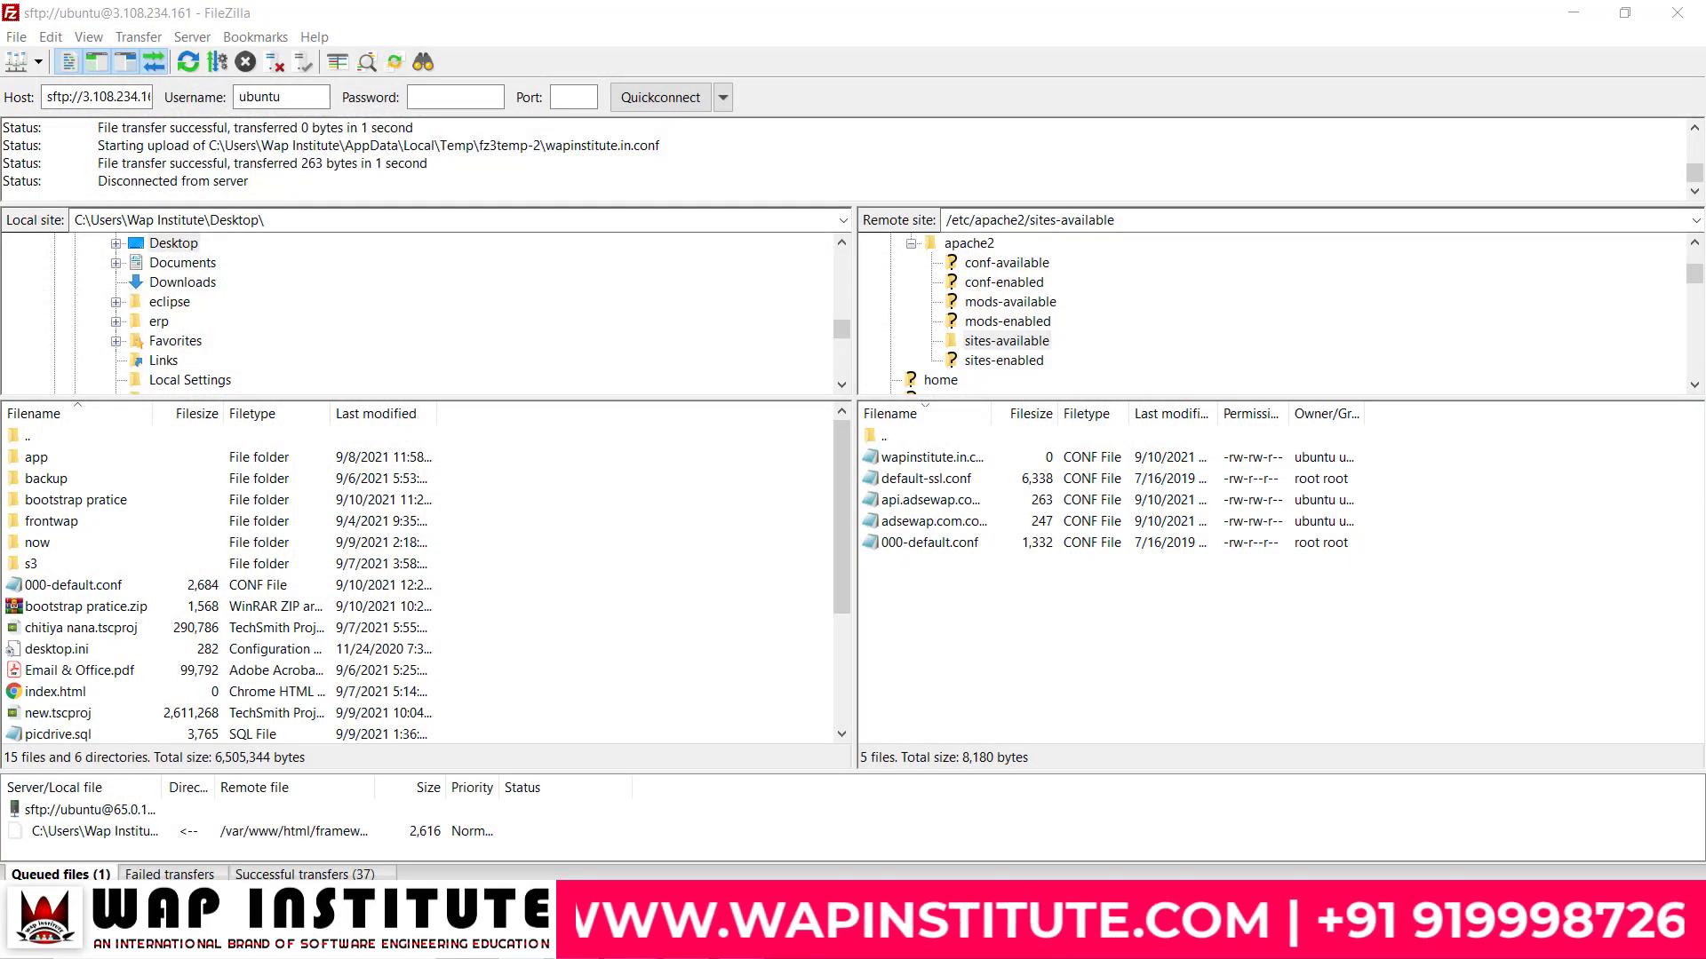
Step: Switch to the browser and open the Route 53 service from the AWS console search
{"action": "key", "text": "alt+Tab"}
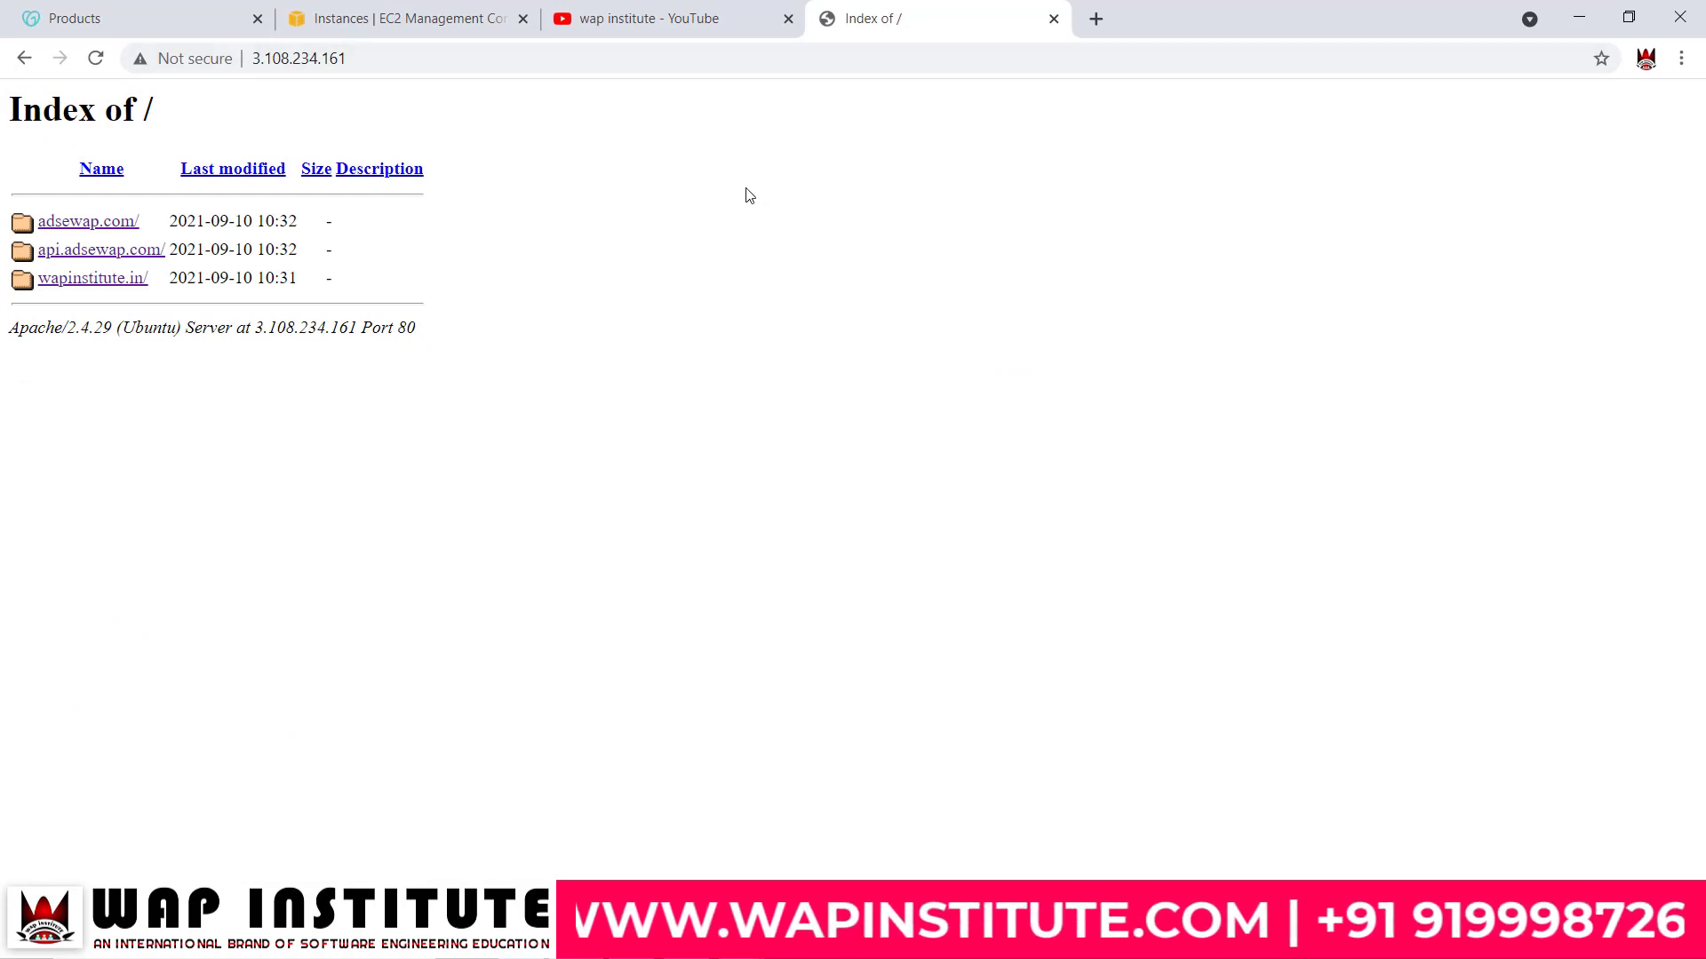
{"action": "left_click", "coordinate": [426, 19]}
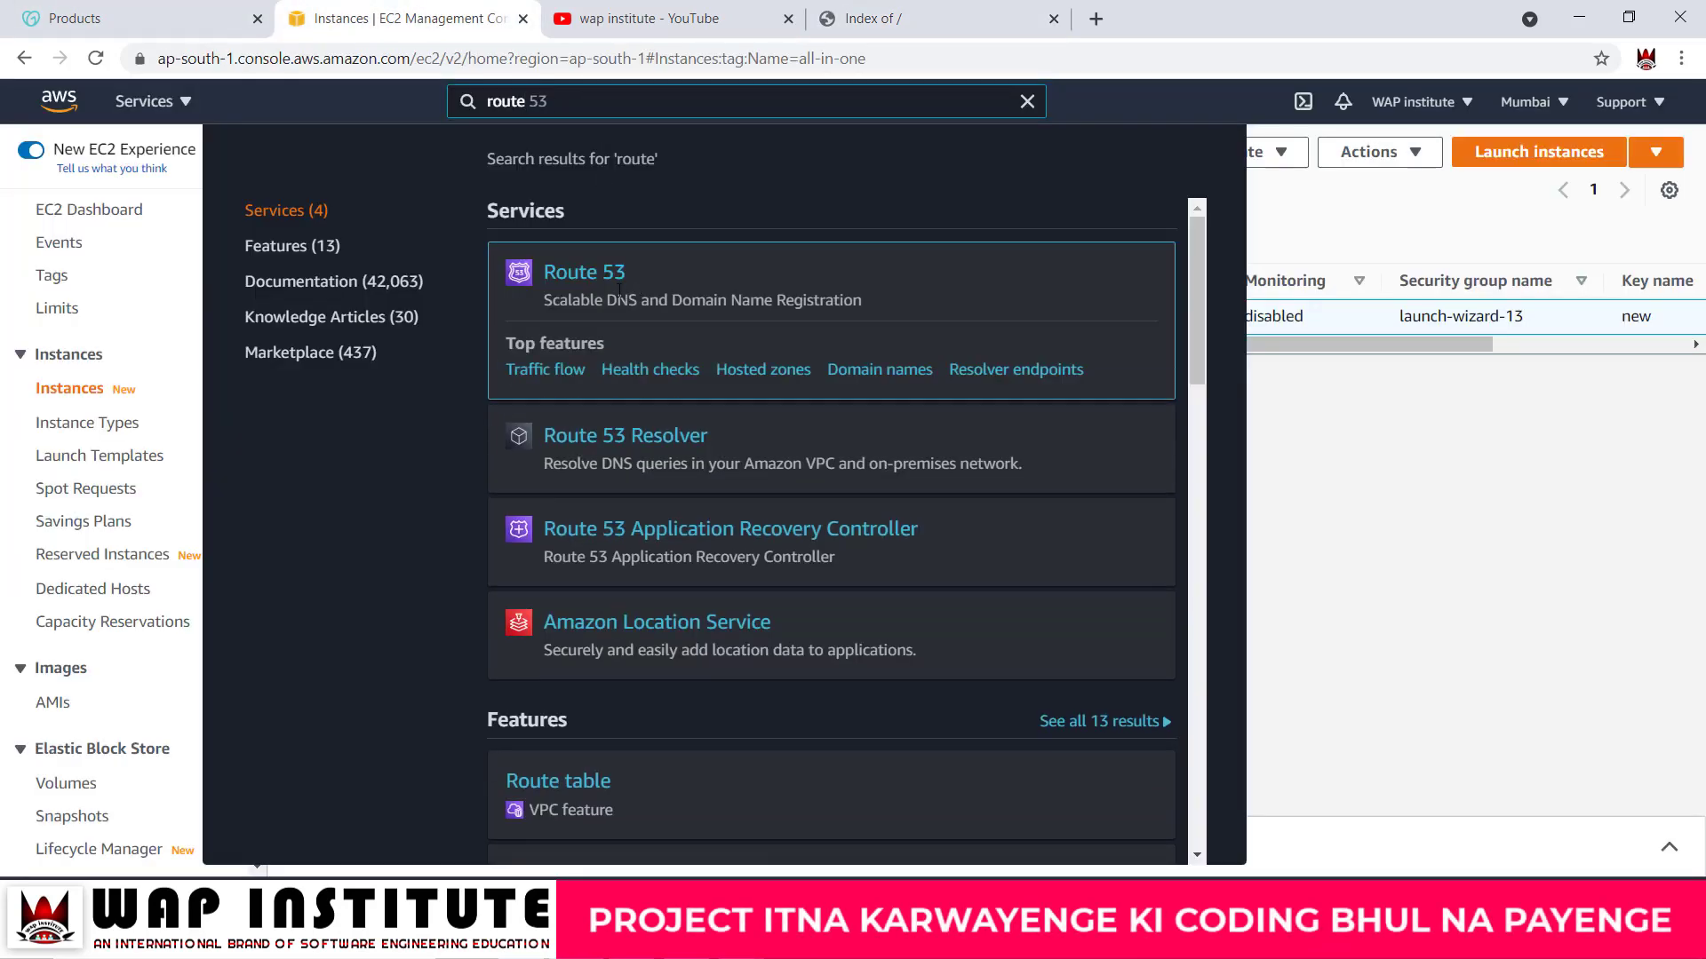
{"action": "left_click", "coordinate": [584, 276]}
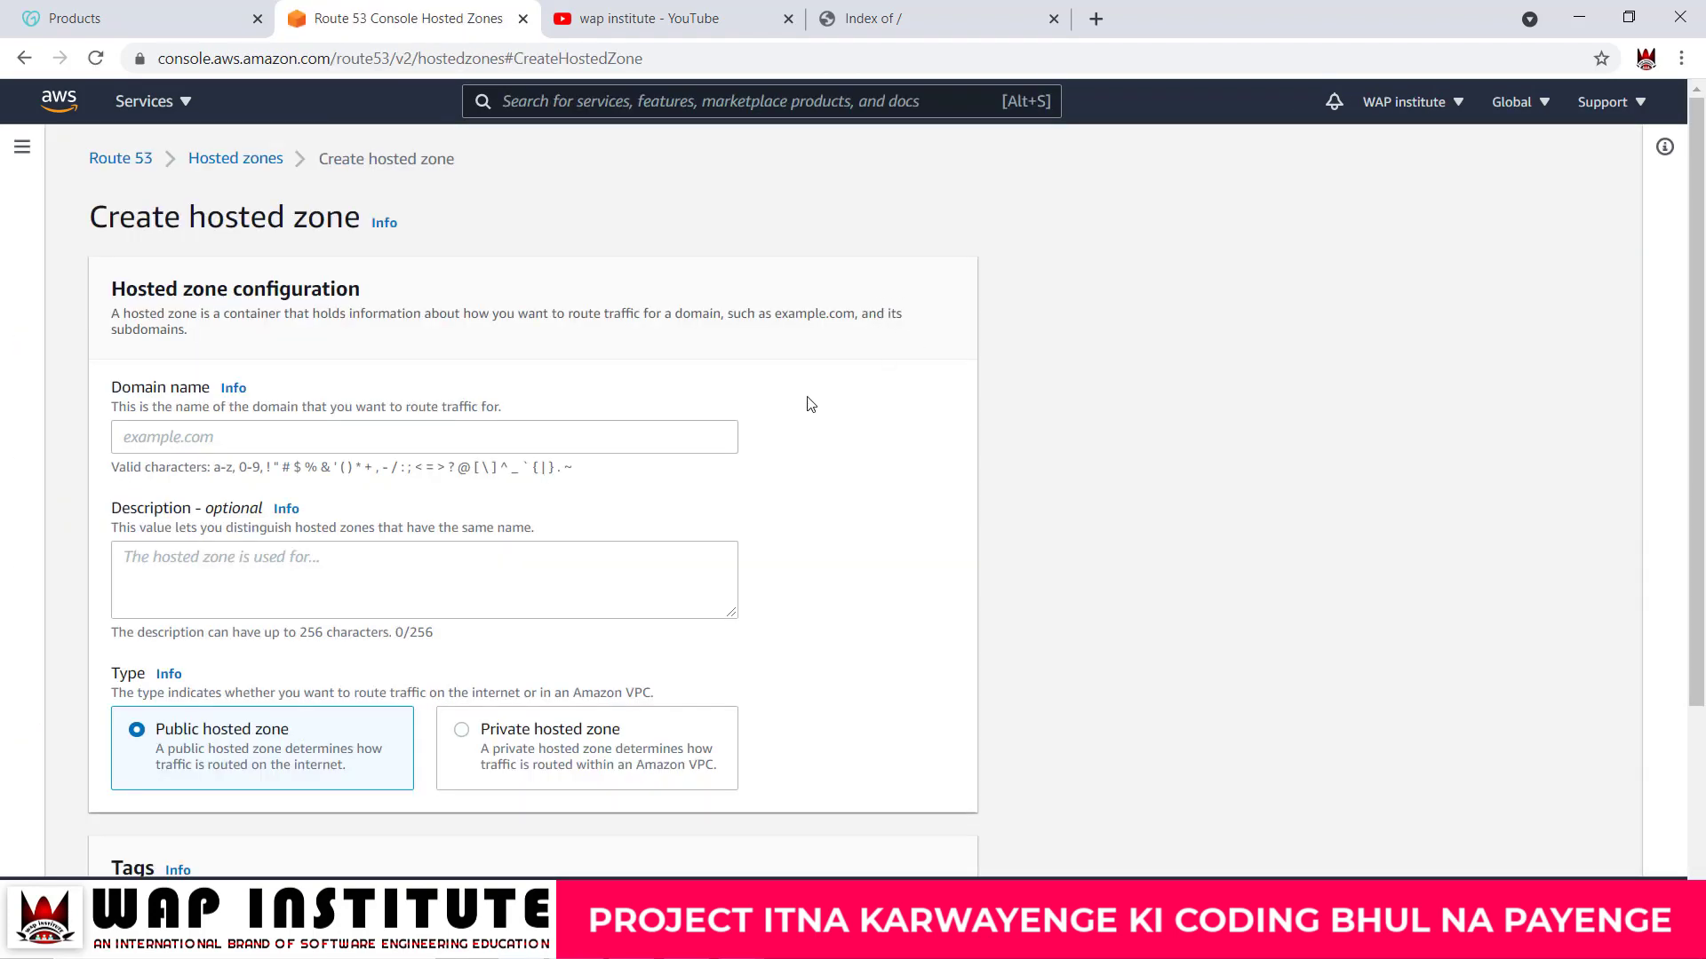
Step: Create a public hosted zone in Route 53 for the domain adsewap.com
{"action": "left_click", "coordinate": [616, 436]}
{"action": "type", "text": "adsewap.com"}
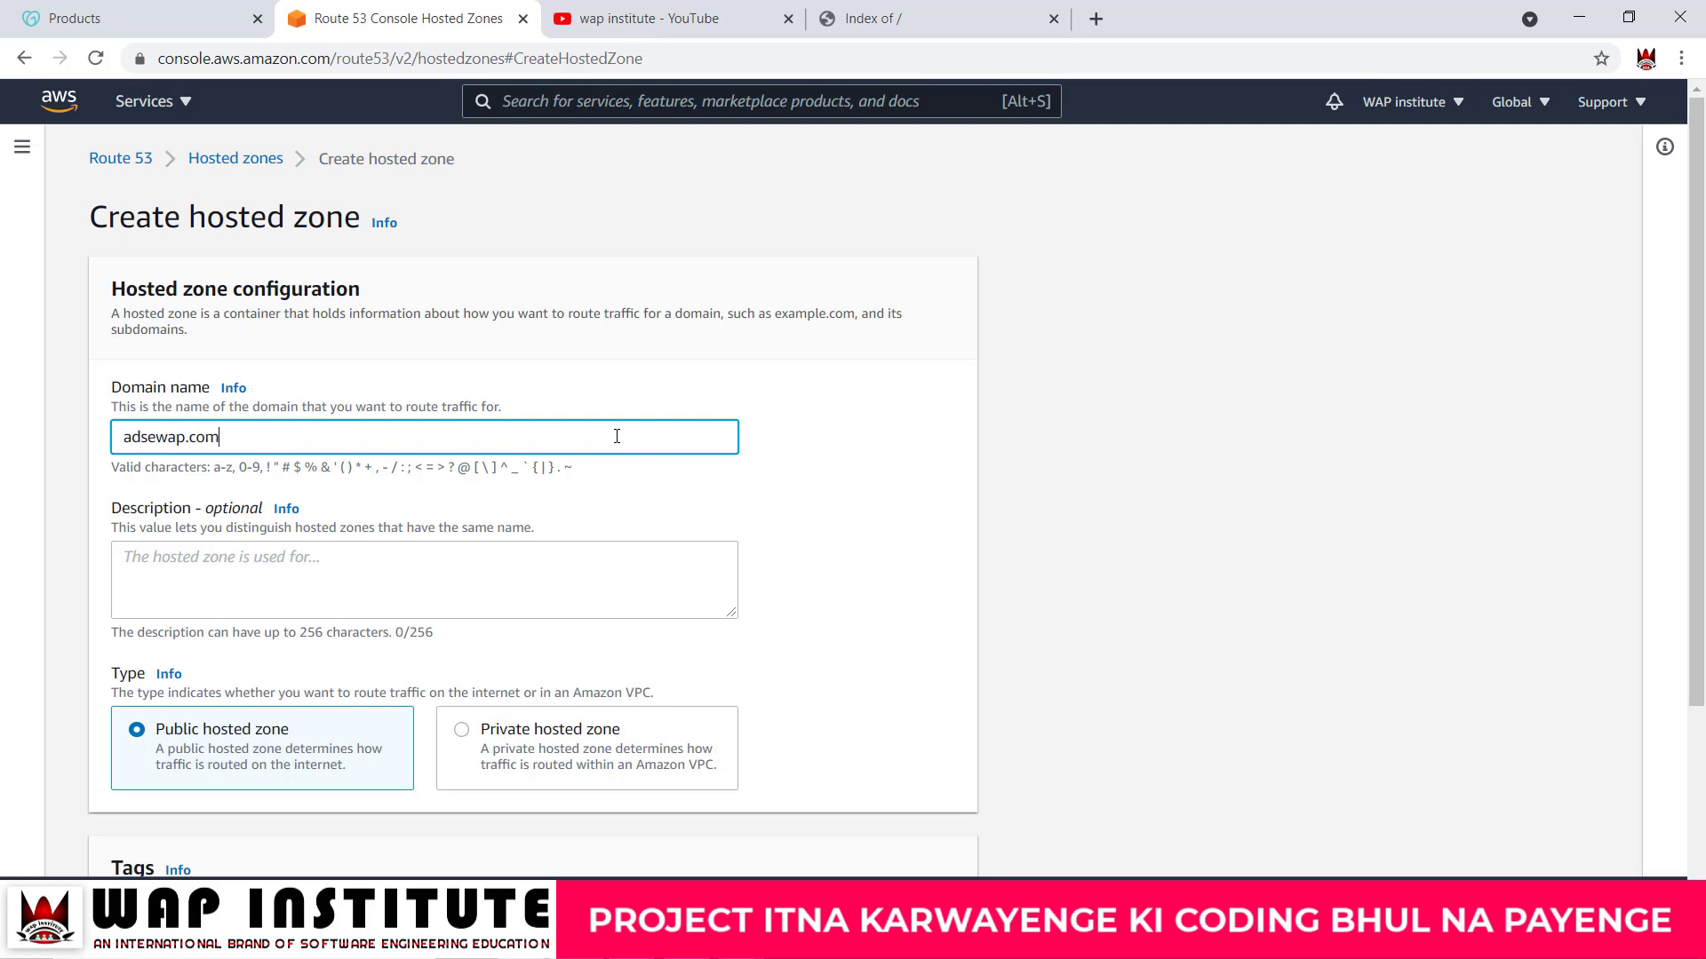
{"action": "left_click_drag", "start_coordinate": [254, 439], "coordinate": [121, 438]}
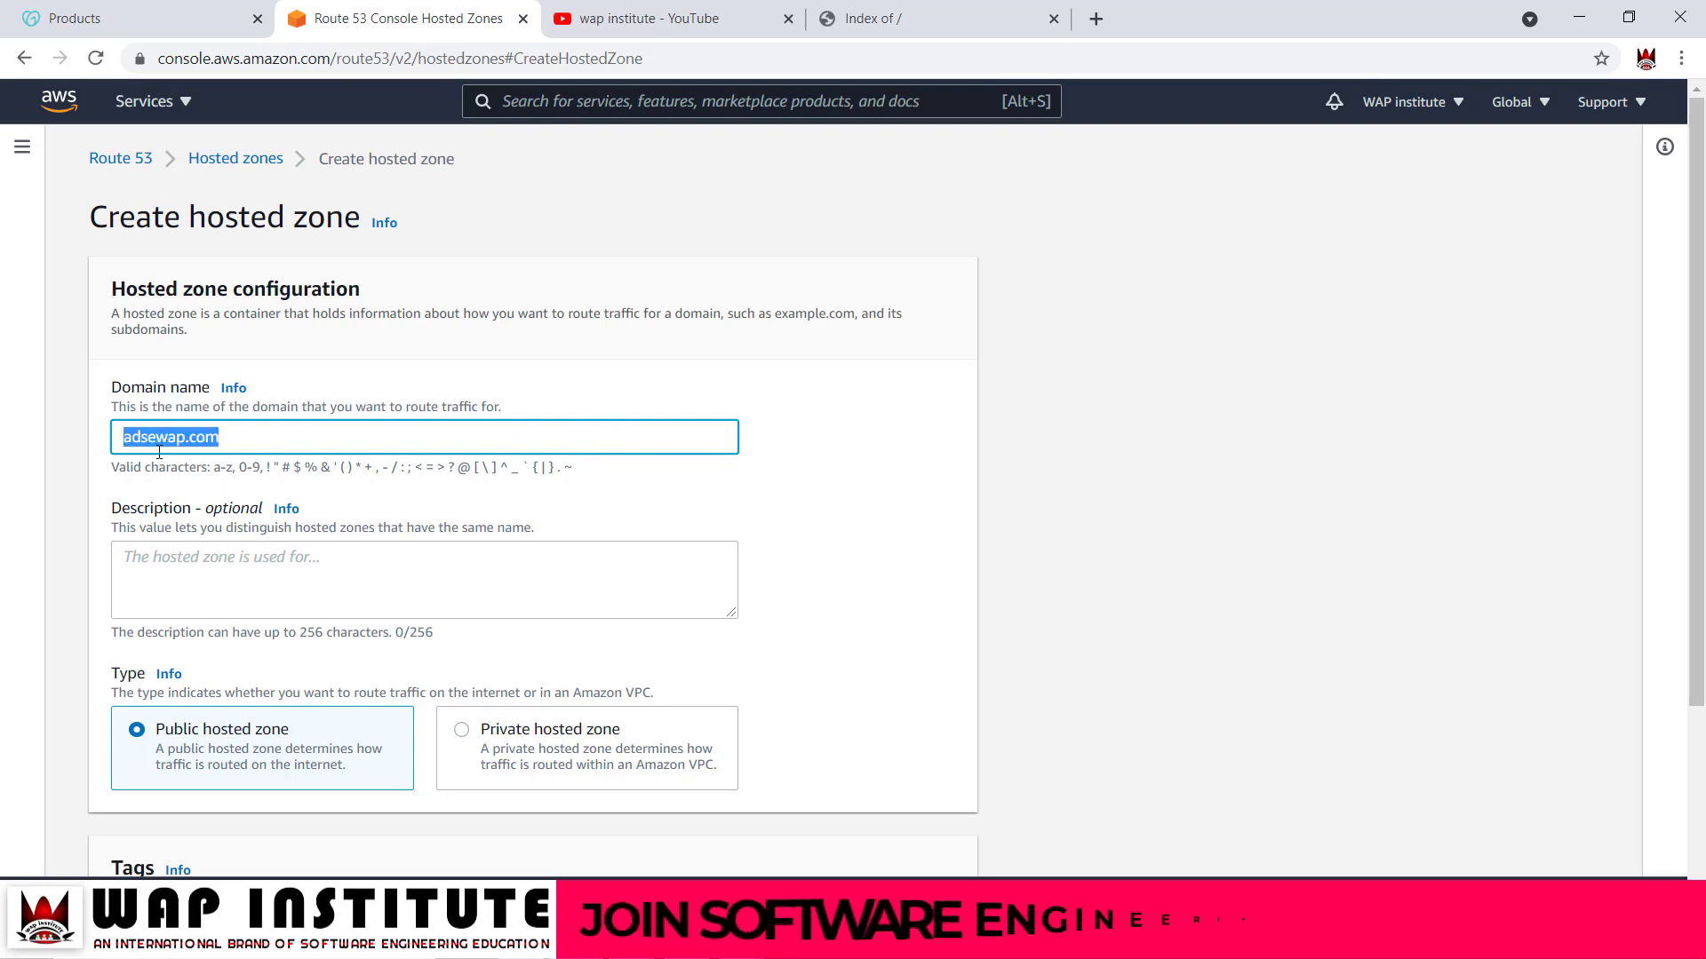
{"action": "scroll", "coordinate": [402, 524], "scroll_direction": "down", "scroll_amount": 3}
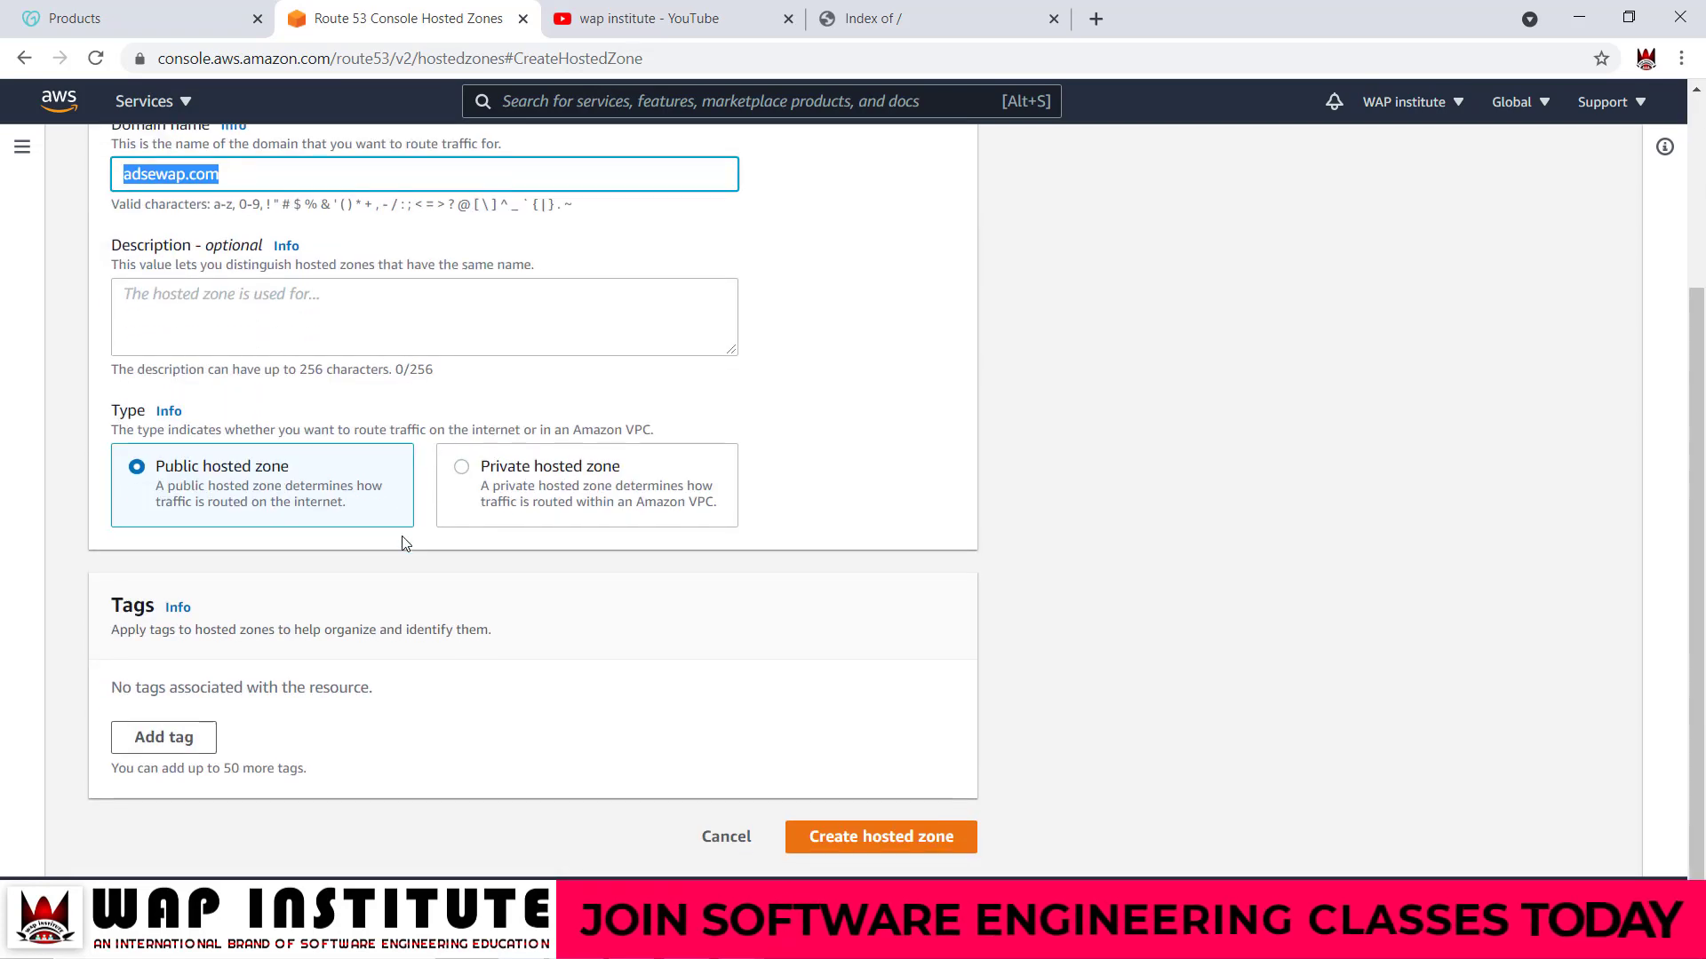
{"action": "left_click", "coordinate": [876, 846]}
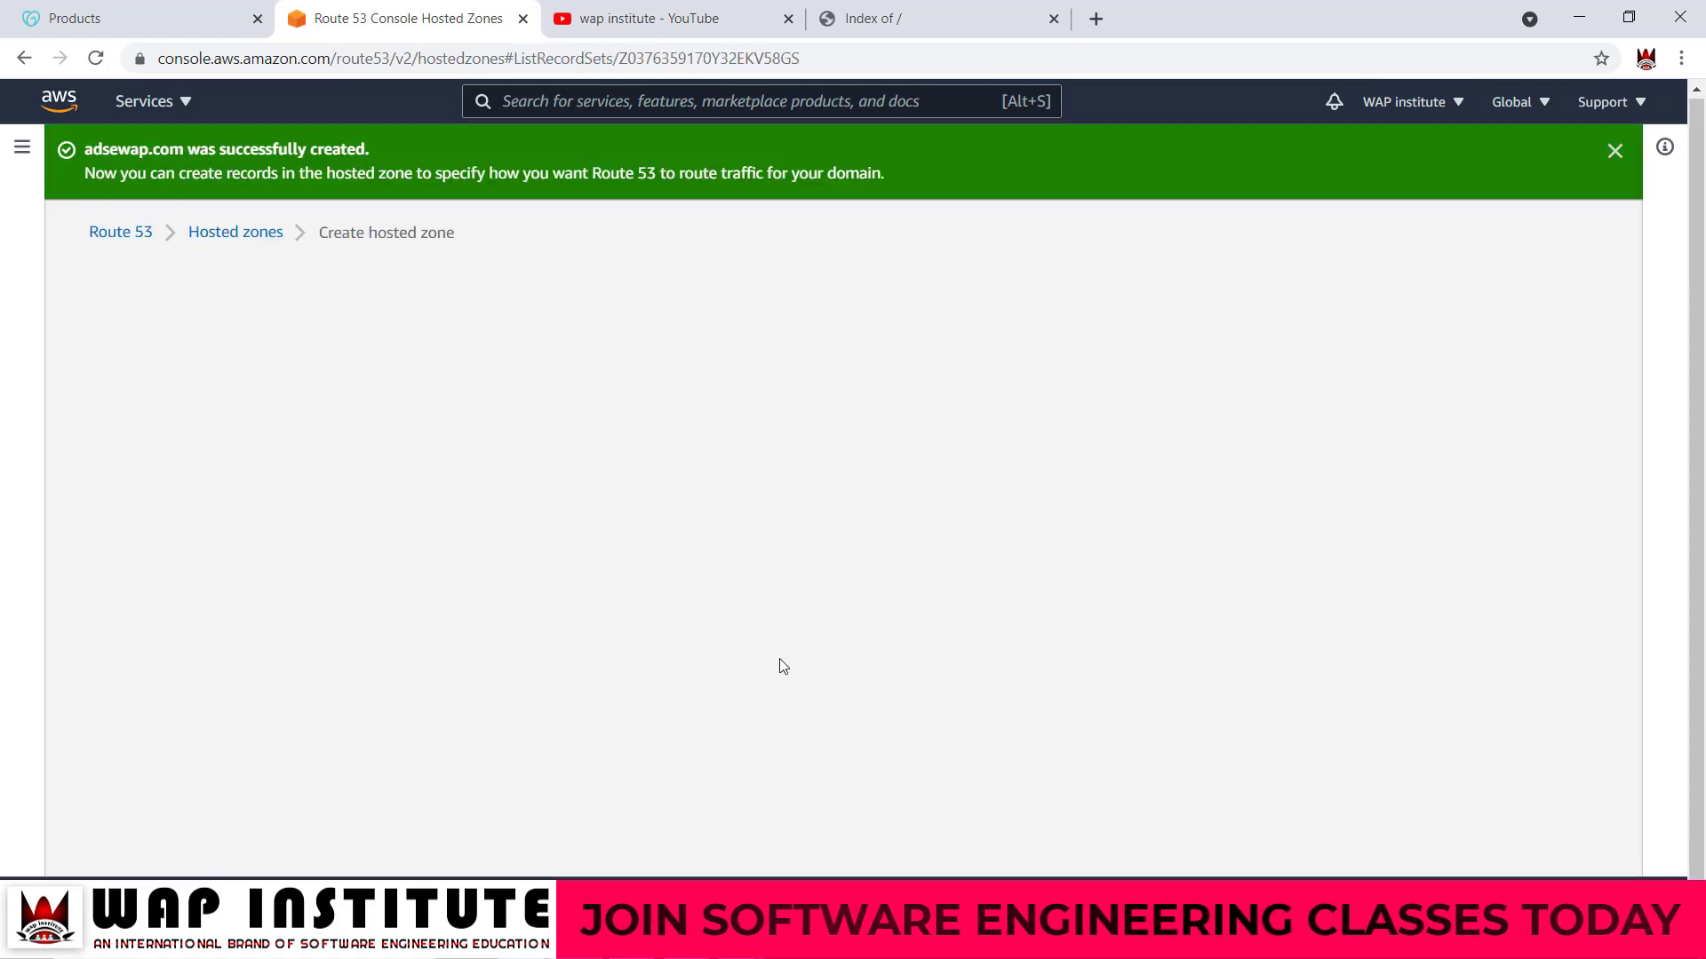
Step: Copy the first nameserver, ns-923.awsdns-51.net, from the NS record of the adsewap.com hosted zone
{"action": "scroll", "coordinate": [771, 643], "scroll_direction": "down", "scroll_amount": 2}
{"action": "left_click_drag", "start_coordinate": [661, 676], "coordinate": [818, 678]}
{"action": "key", "text": "ctrl+c"}
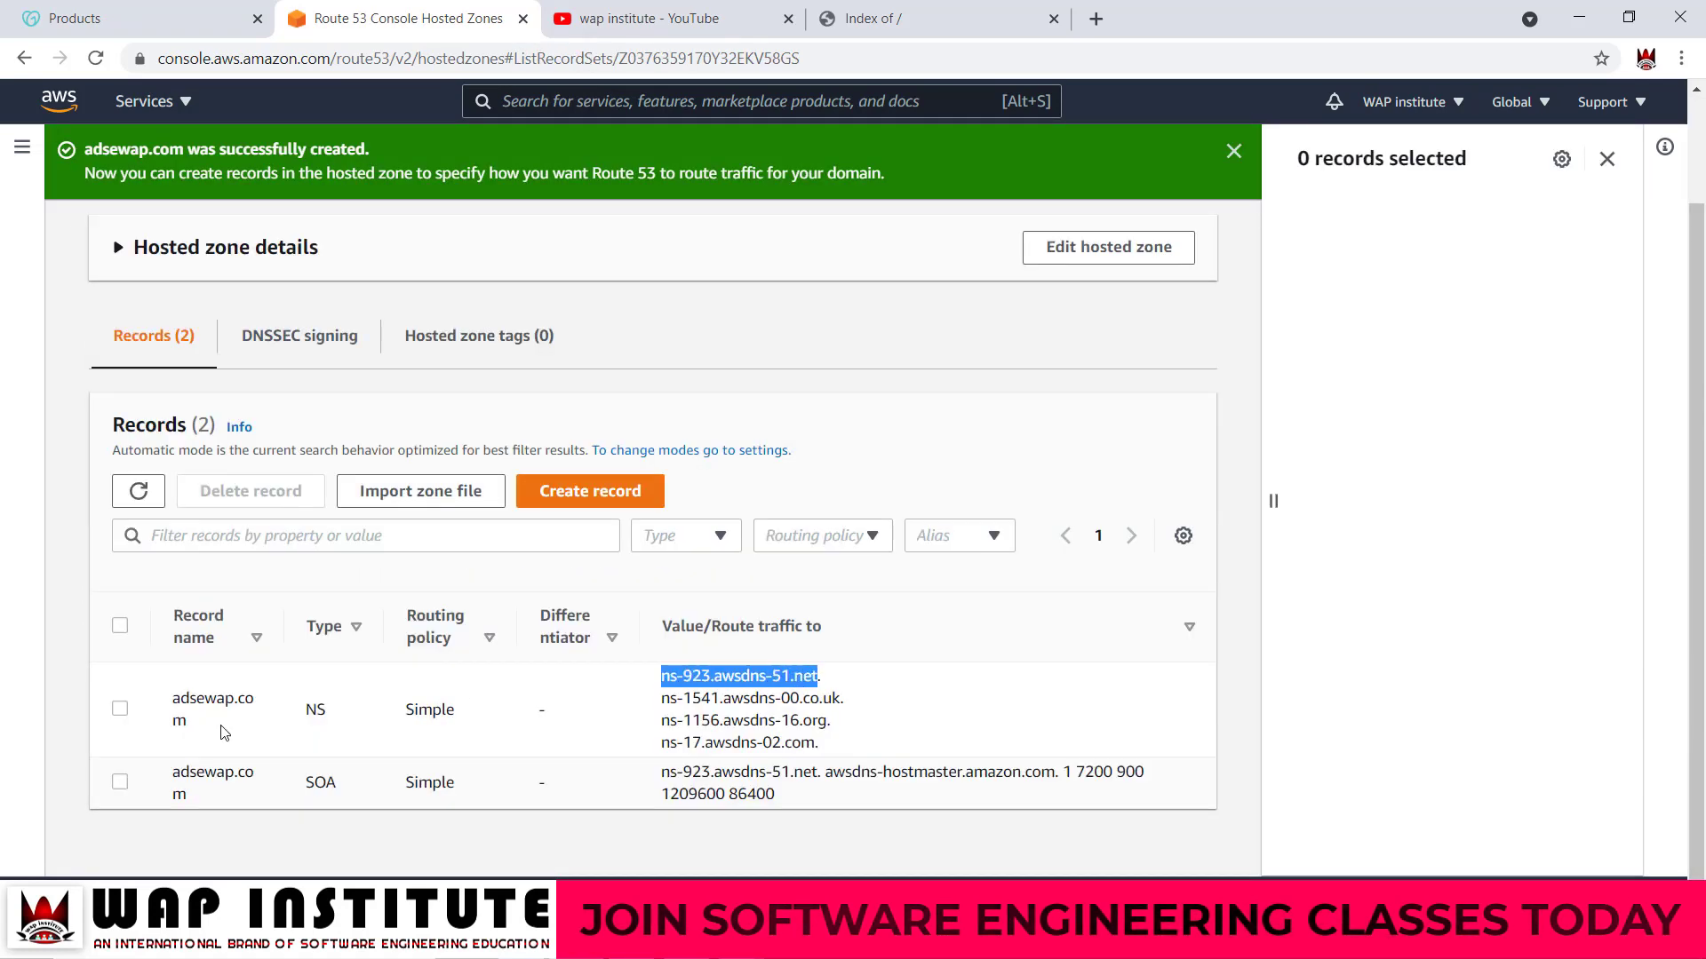
{"action": "double_click", "coordinate": [178, 720]}
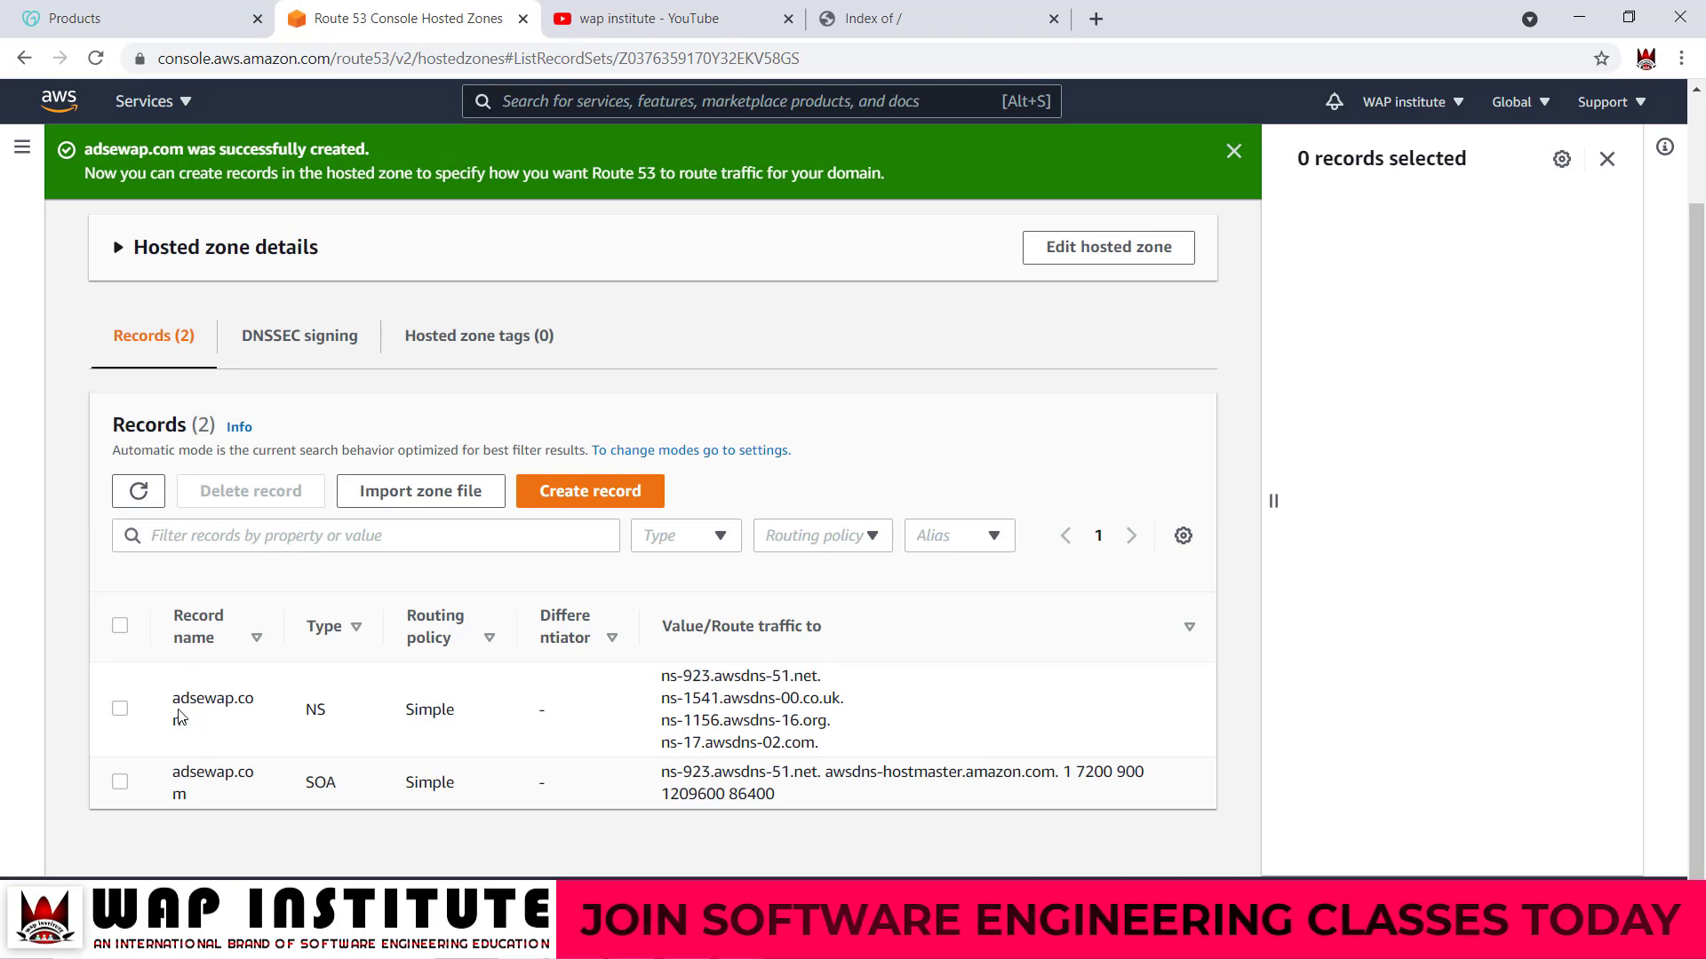
Step: In GoDaddy, open the custom nameserver form for adsewap.com and enter ns-923.awsdns-51.net as the first nameserver
{"action": "left_click", "coordinate": [120, 22]}
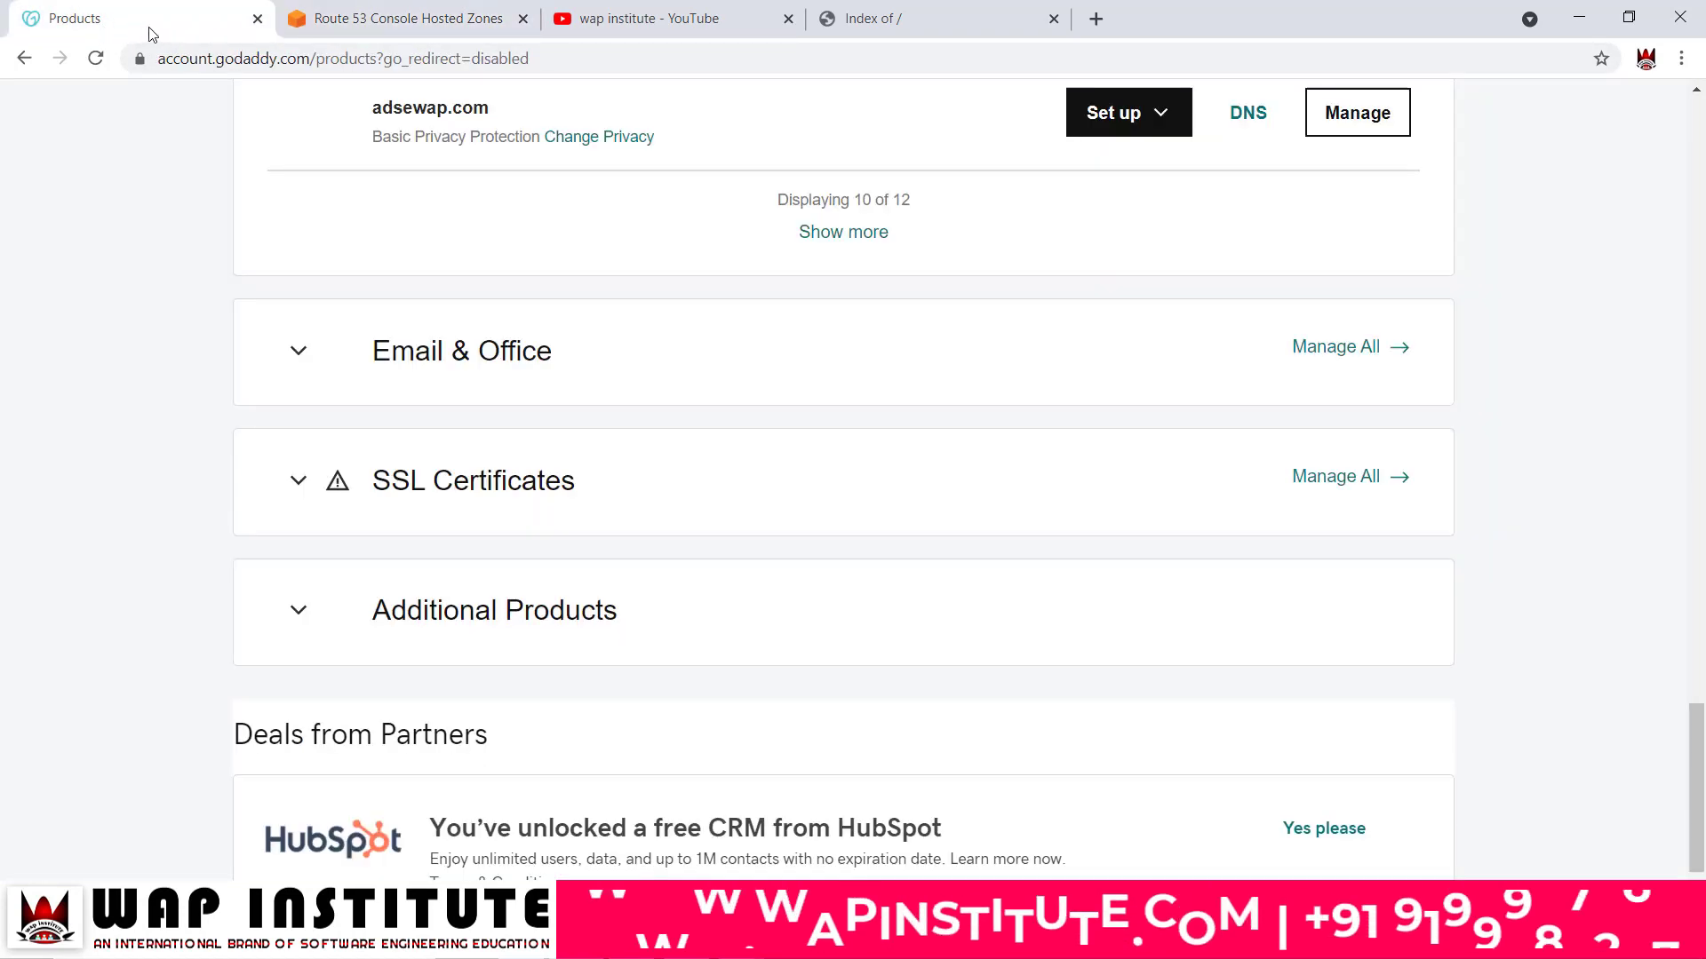
{"action": "left_click_drag", "start_coordinate": [405, 107], "coordinate": [490, 107]}
{"action": "left_click", "coordinate": [1255, 120]}
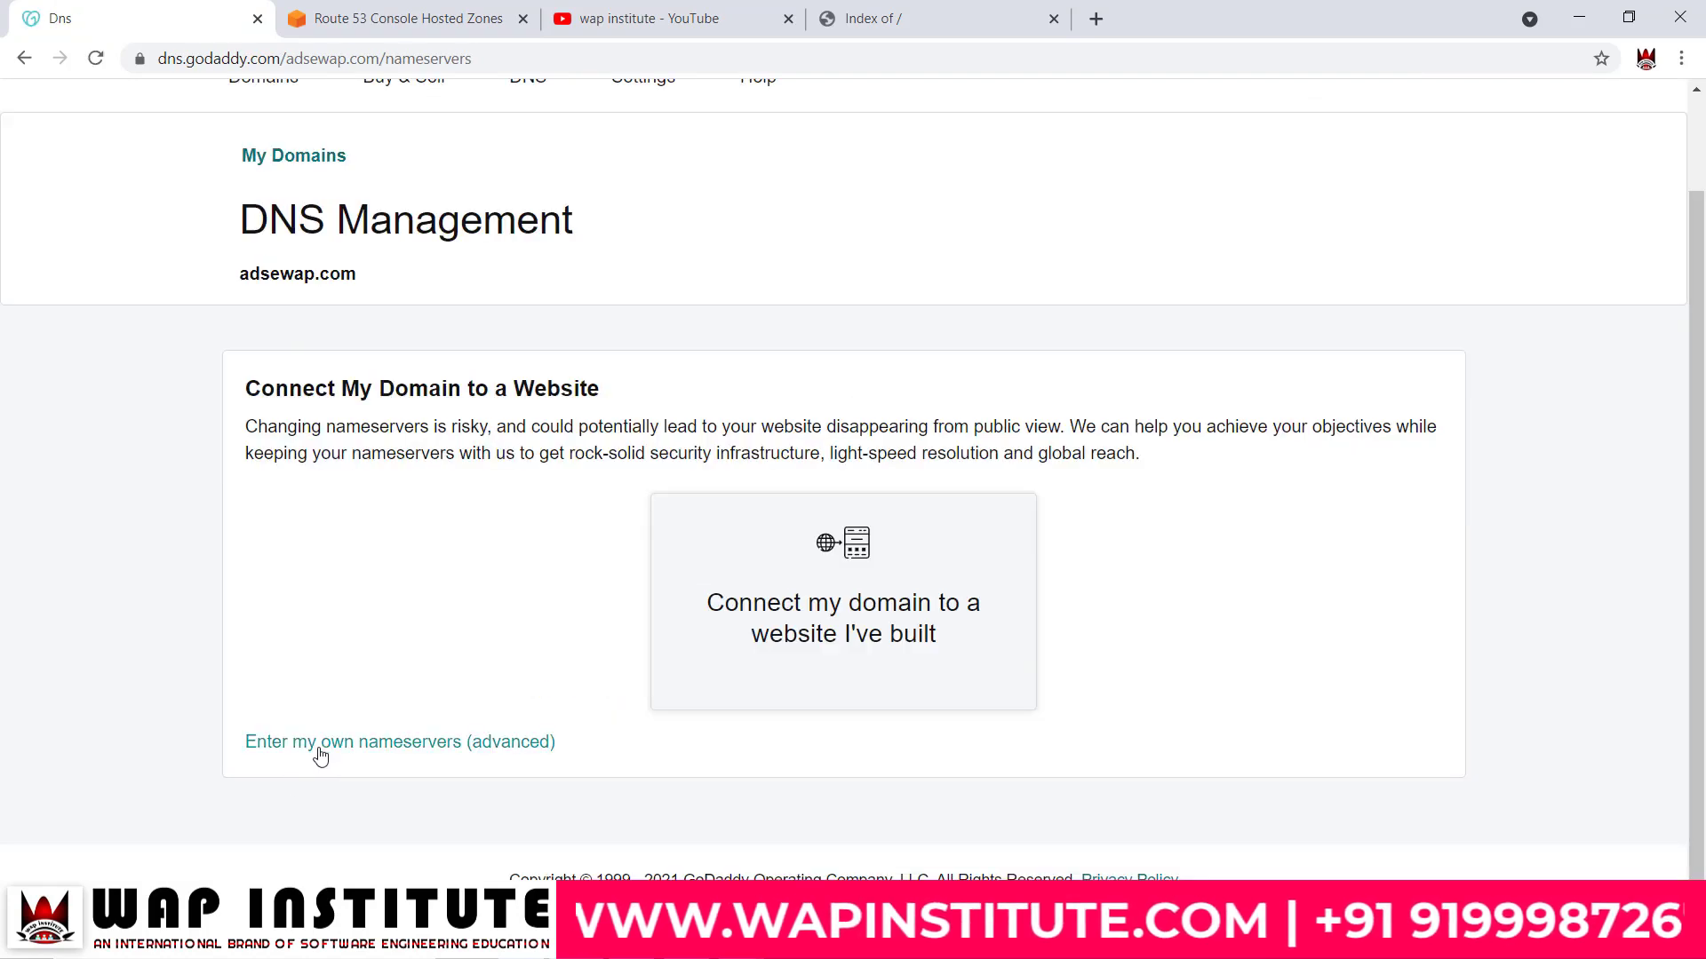
{"action": "left_click", "coordinate": [321, 755]}
{"action": "left_click", "coordinate": [401, 539]}
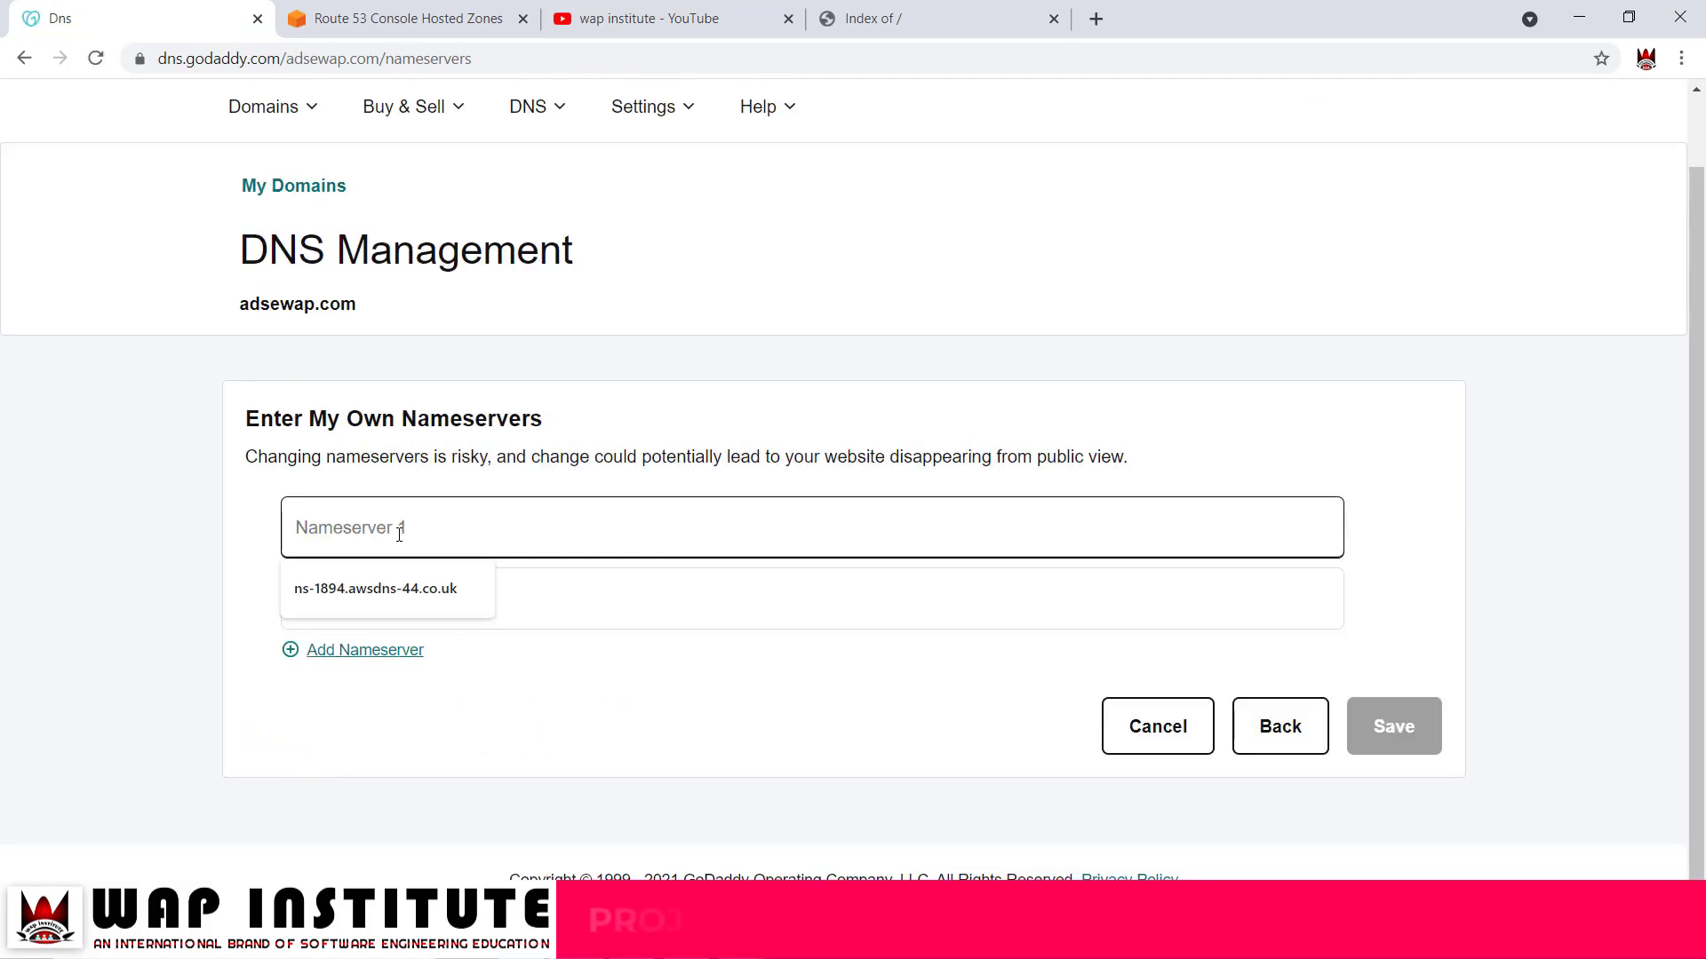
{"action": "key", "text": "ctrl+v"}
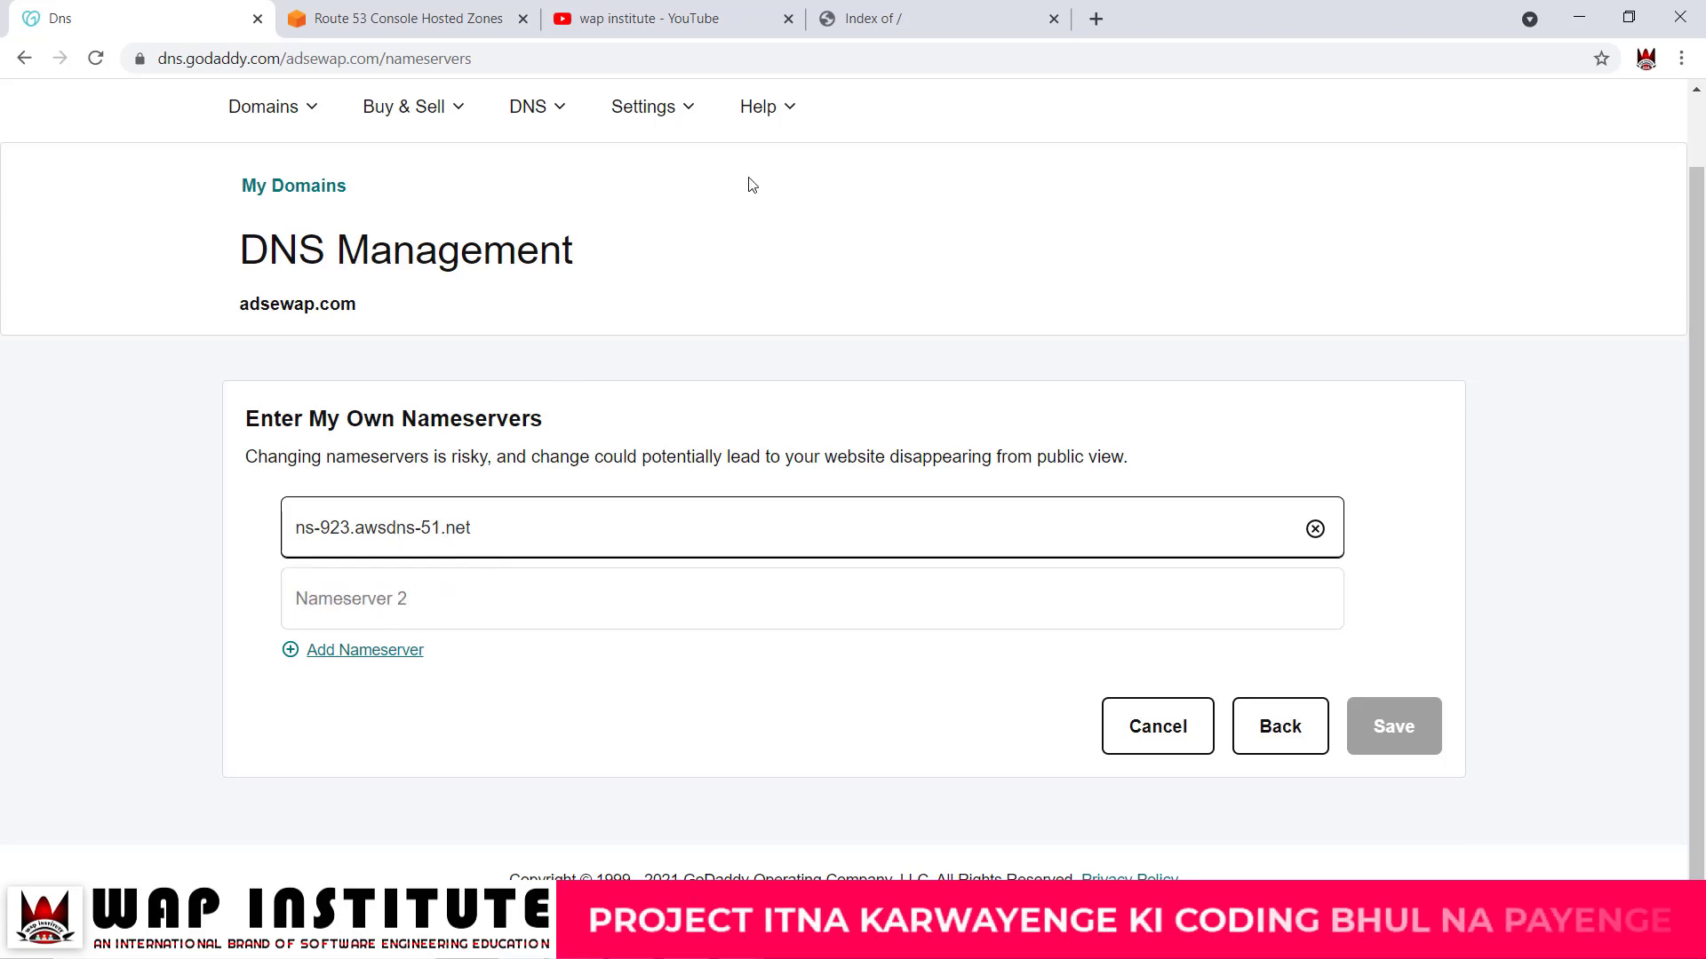
Step: Copy ns-1541.awsdns-00.co.uk from the Route 53 NS record and enter it as the second GoDaddy nameserver
{"action": "left_click", "coordinate": [355, 18]}
{"action": "left_click_drag", "start_coordinate": [663, 699], "coordinate": [839, 699]}
{"action": "key", "text": "ctrl+c"}
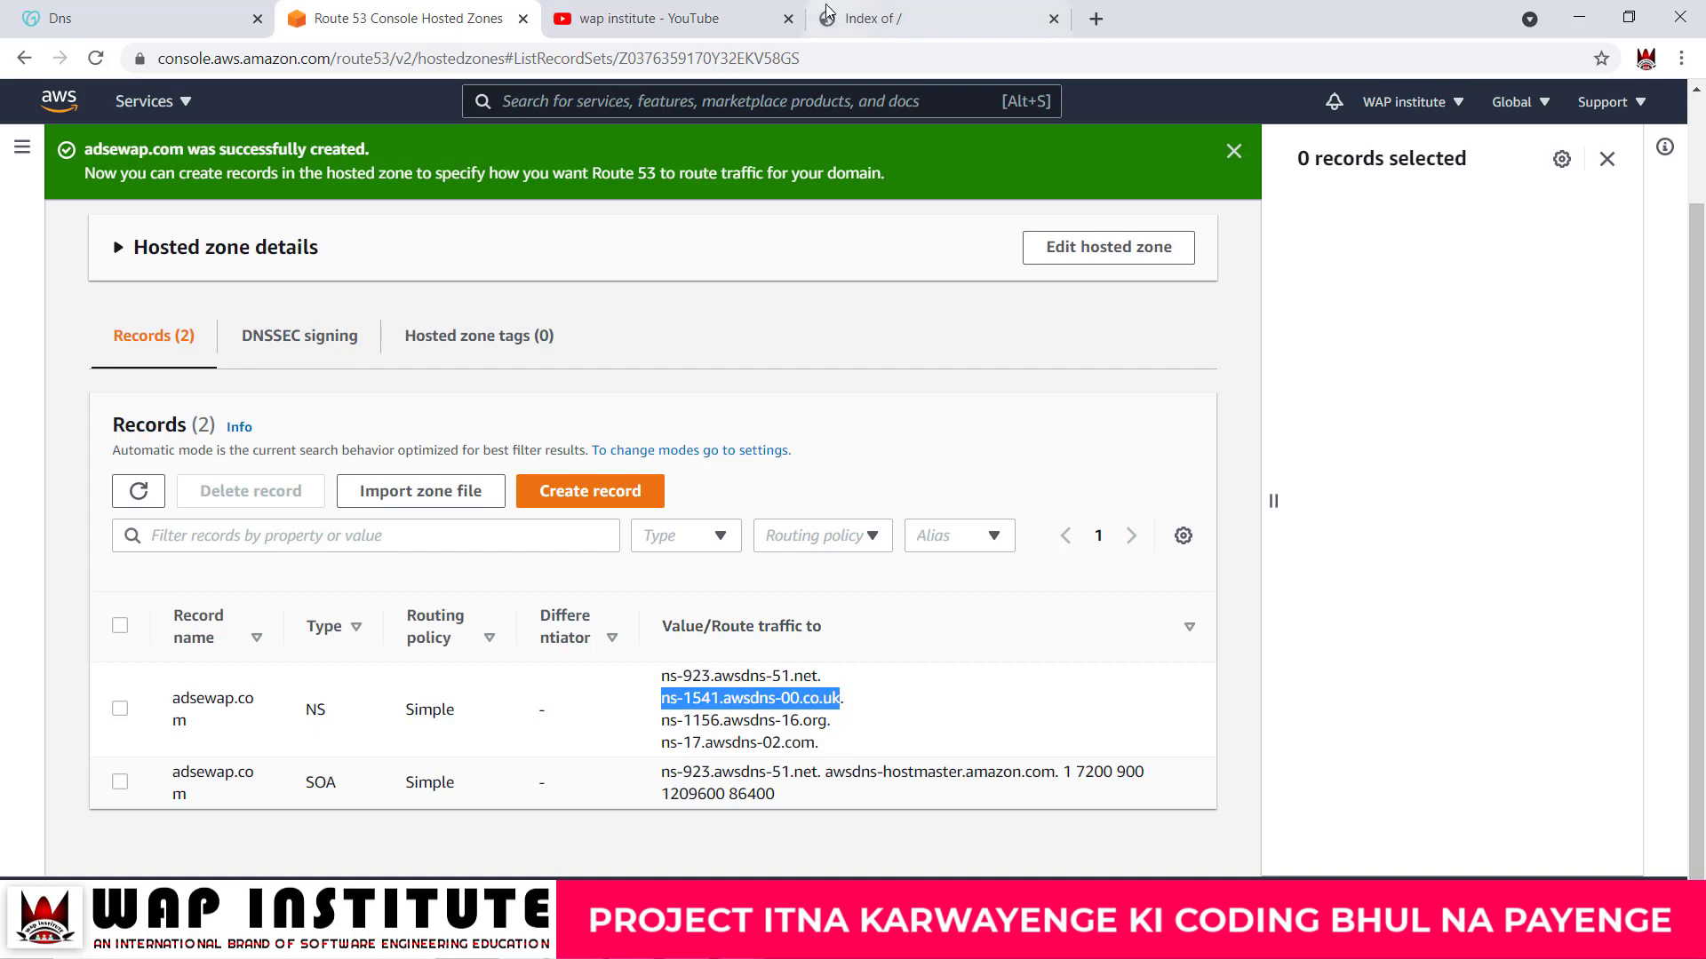
{"action": "left_click", "coordinate": [134, 18]}
{"action": "left_click", "coordinate": [511, 599]}
{"action": "key", "text": "ctrl+v"}
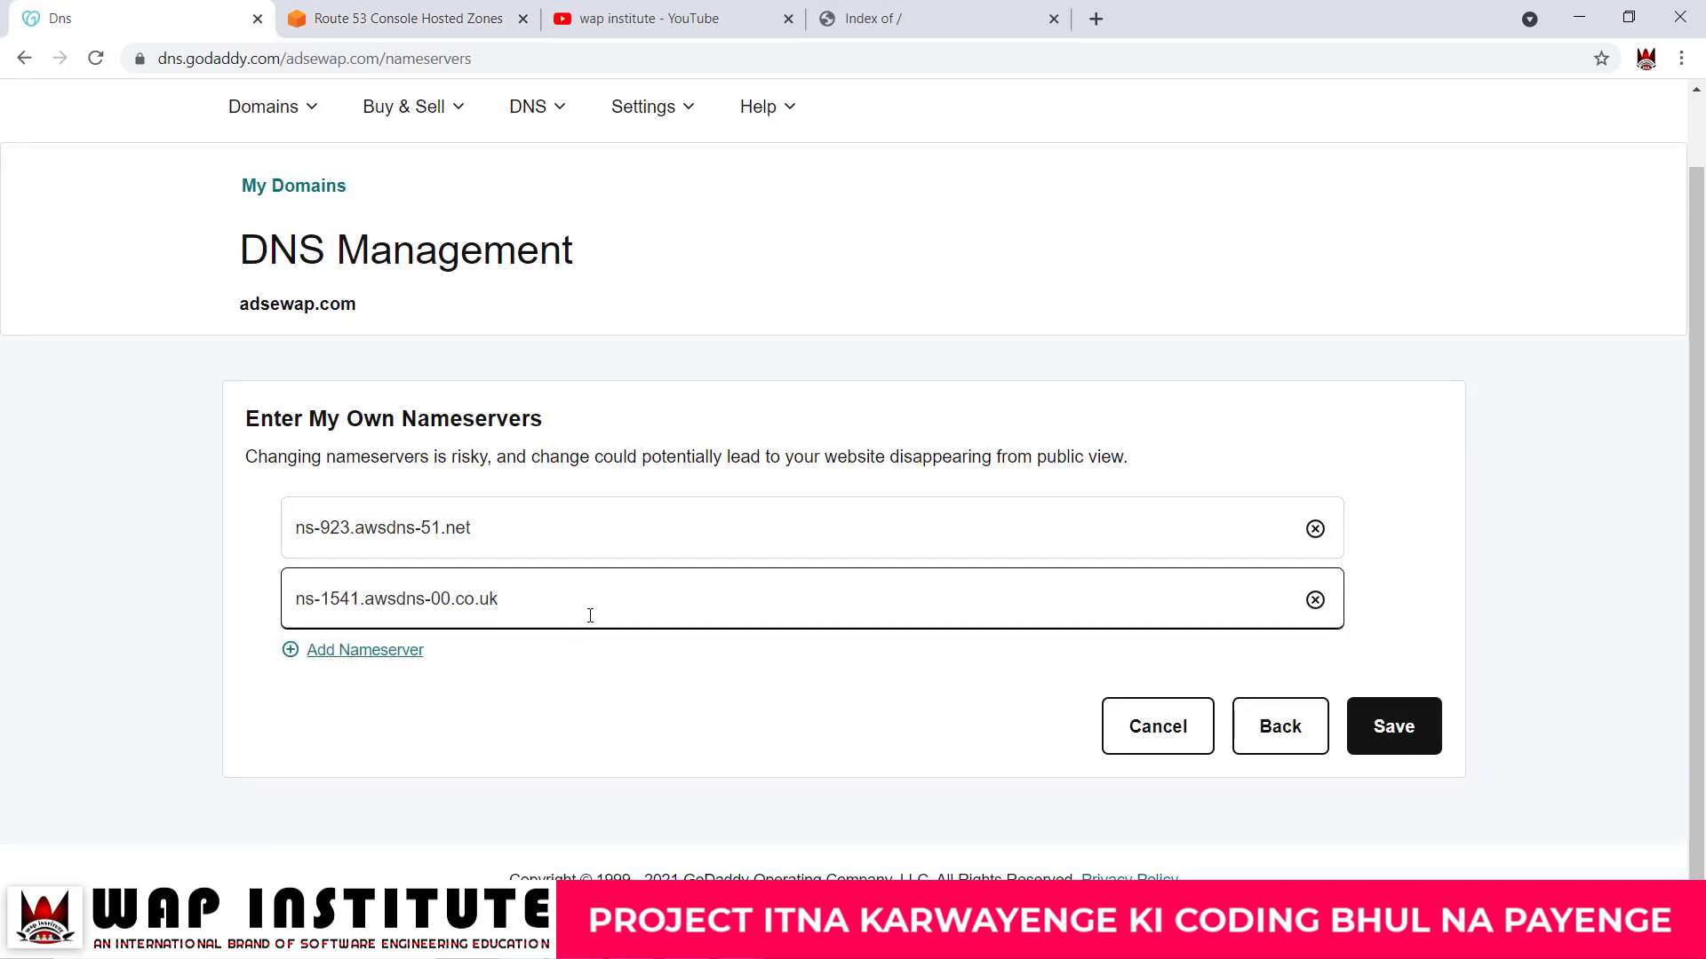
Step: Copy ns-1156.awsdns-16.org from the Route 53 NS record and add it as the third GoDaddy nameserver
{"action": "left_click", "coordinate": [349, 16]}
{"action": "left_click_drag", "start_coordinate": [659, 720], "coordinate": [827, 720]}
{"action": "key", "text": "ctrl+c"}
{"action": "left_click", "coordinate": [213, 12]}
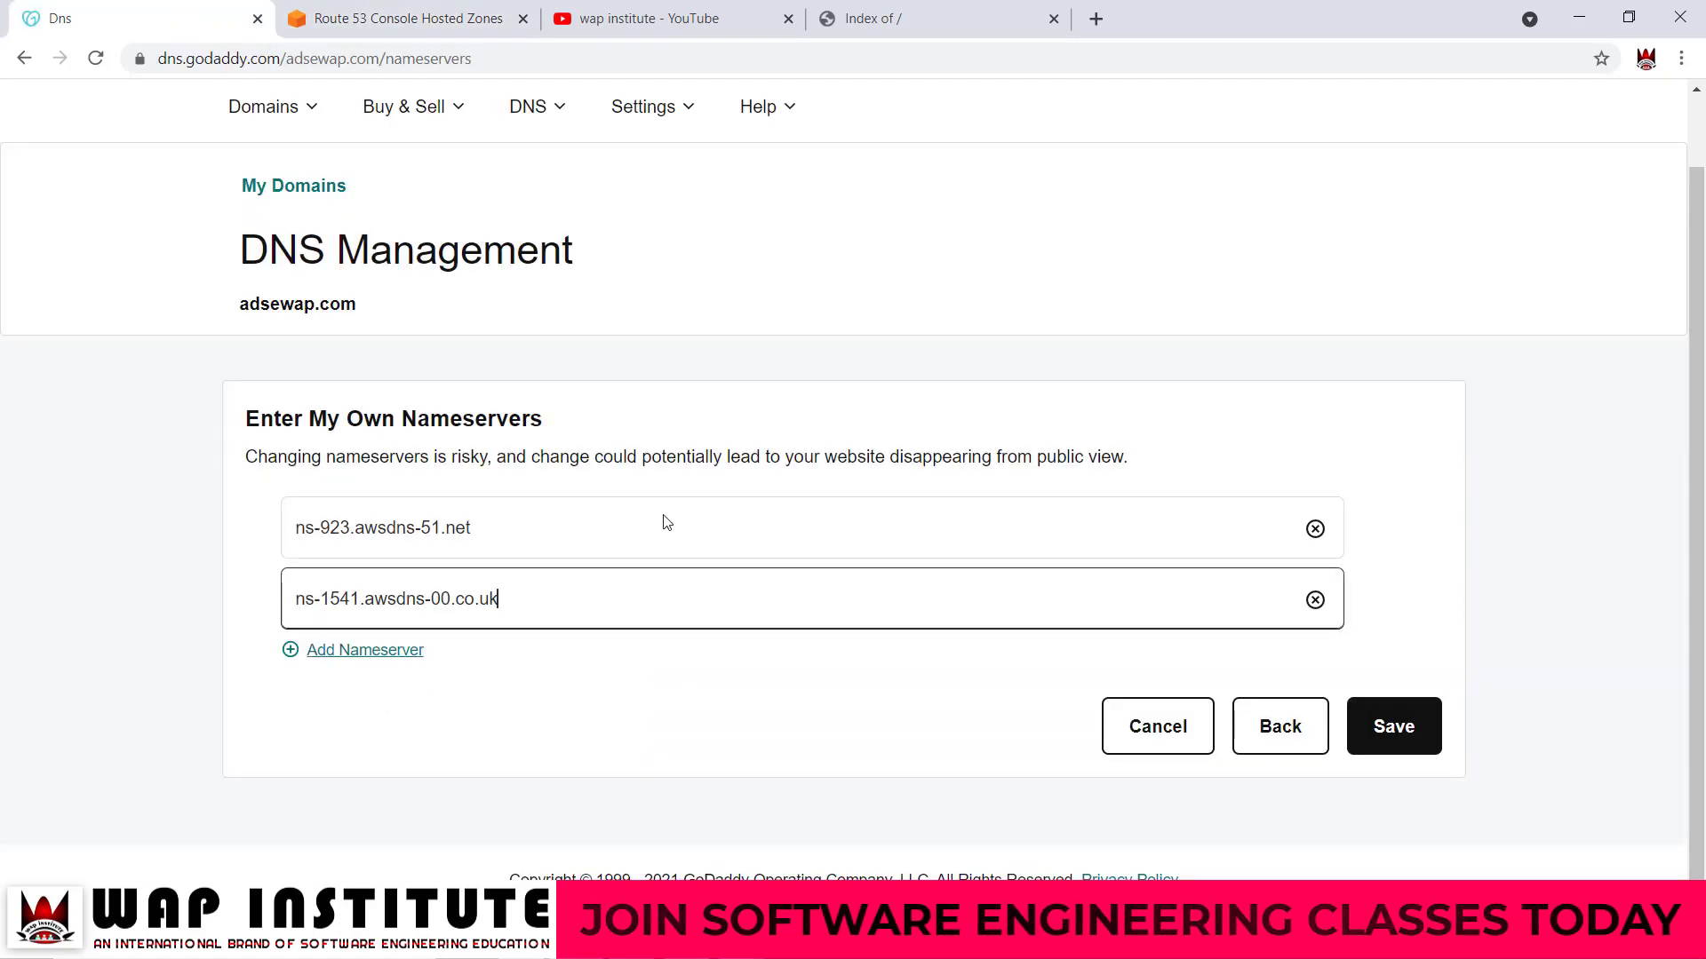
{"action": "left_click", "coordinate": [377, 653]}
{"action": "left_click", "coordinate": [350, 673]}
{"action": "key", "text": "ctrl+v"}
Step: Add ns-17.awsdns-02.com from Route 53 as the fourth GoDaddy nameserver, then save and consent to the nameserver update for adsewap.com
{"action": "left_click", "coordinate": [358, 723]}
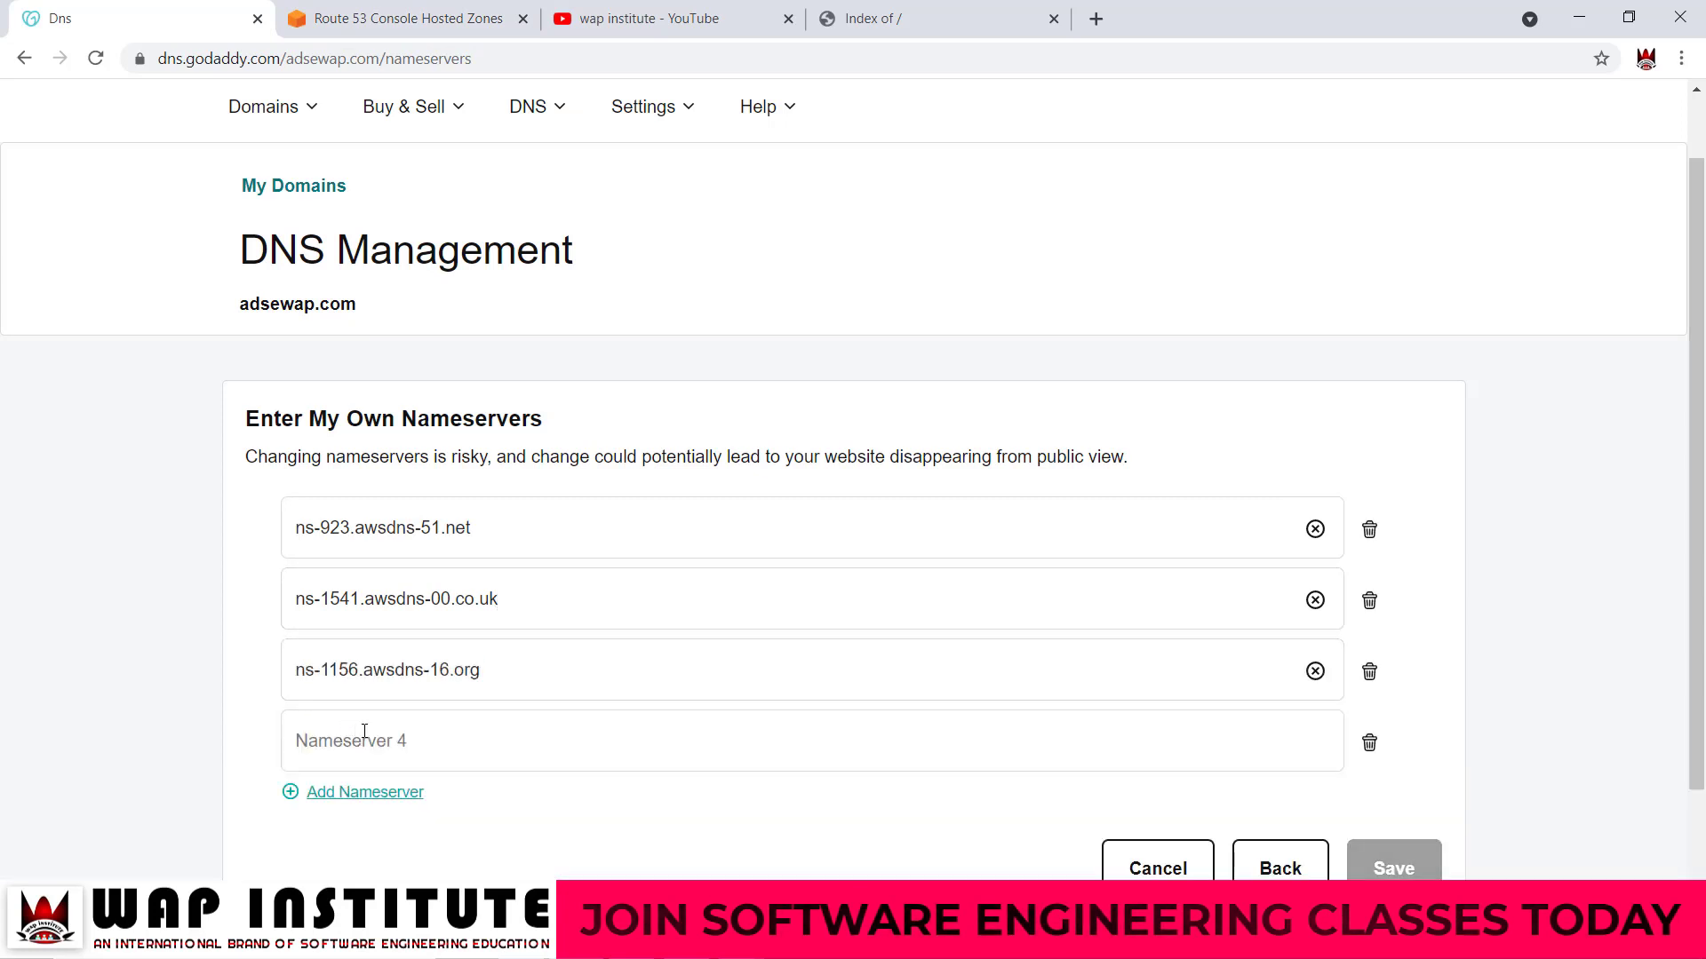
{"action": "left_click", "coordinate": [391, 18]}
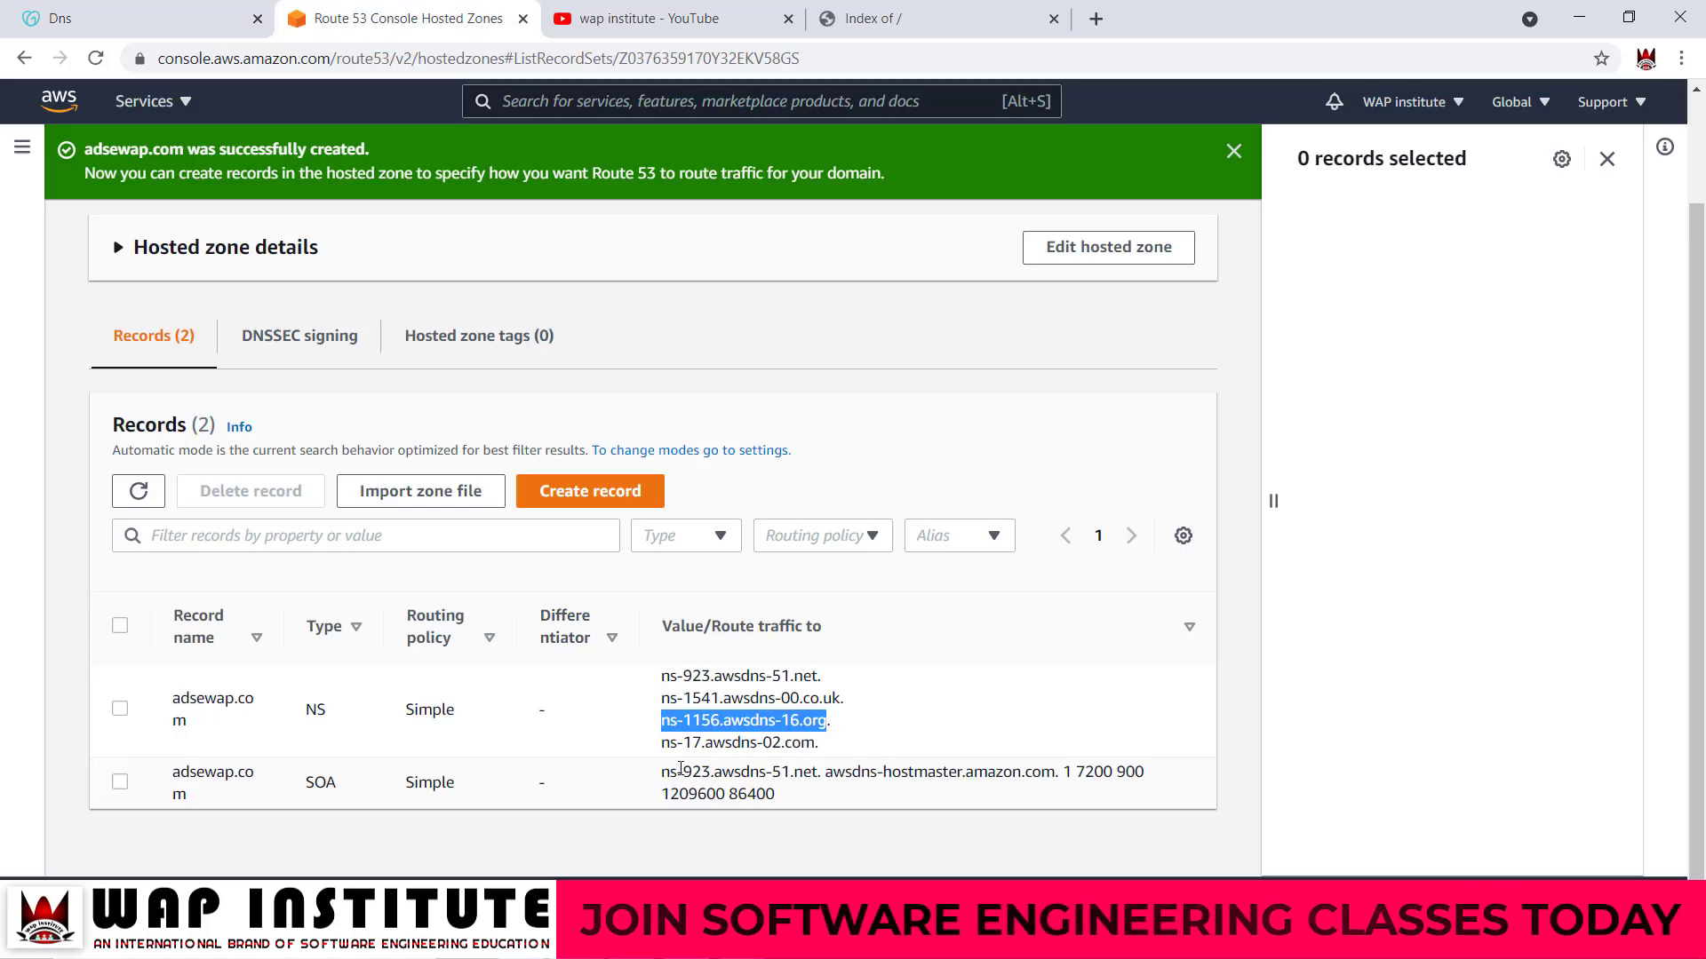
{"action": "left_click_drag", "start_coordinate": [663, 745], "coordinate": [812, 748]}
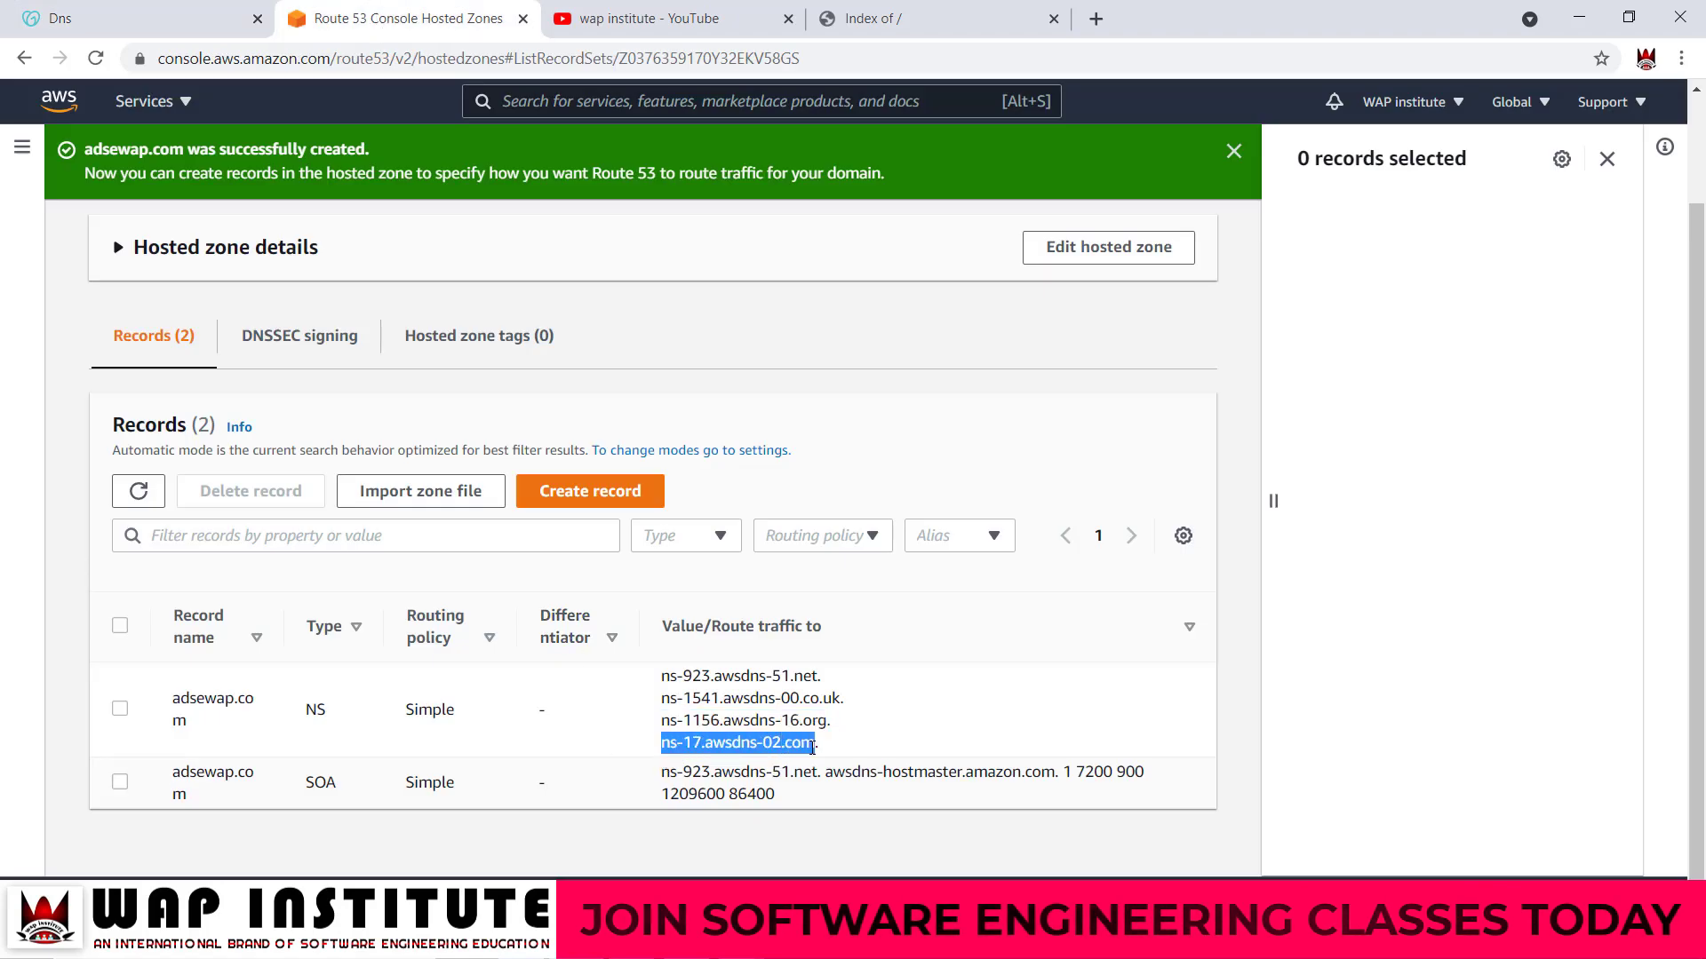
{"action": "key", "text": "ctrl+c"}
{"action": "left_click", "coordinate": [138, 18]}
{"action": "left_click", "coordinate": [622, 741]}
{"action": "key", "text": "ctrl+v"}
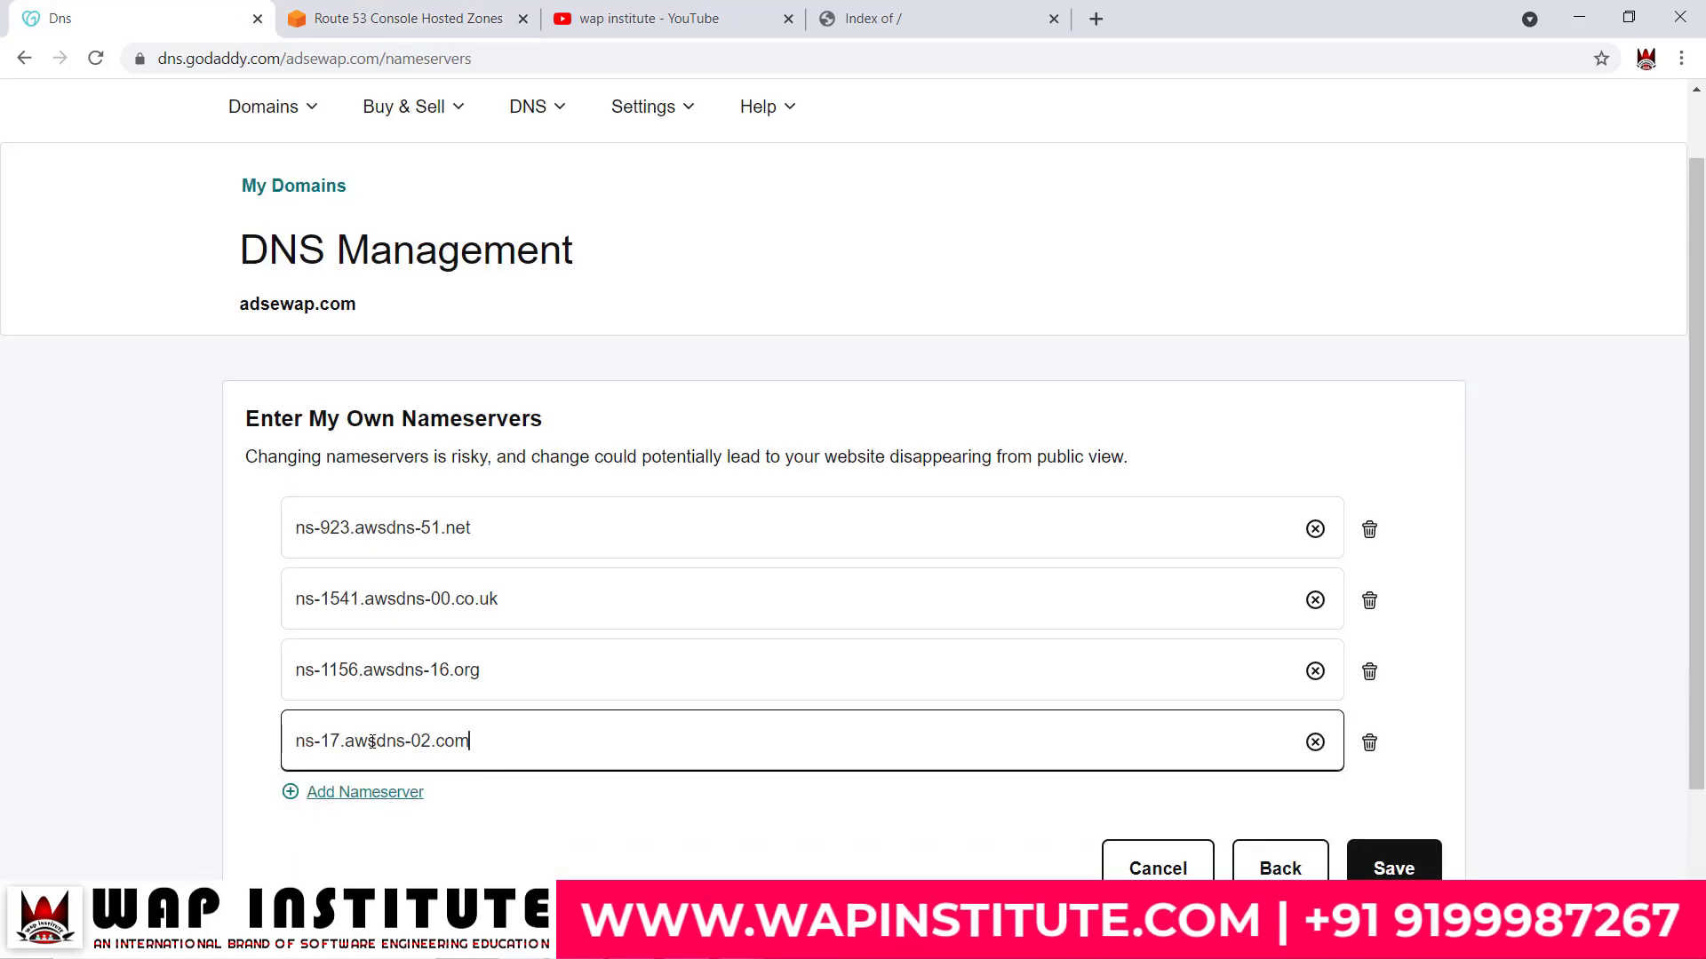
{"action": "left_click", "coordinate": [1399, 872]}
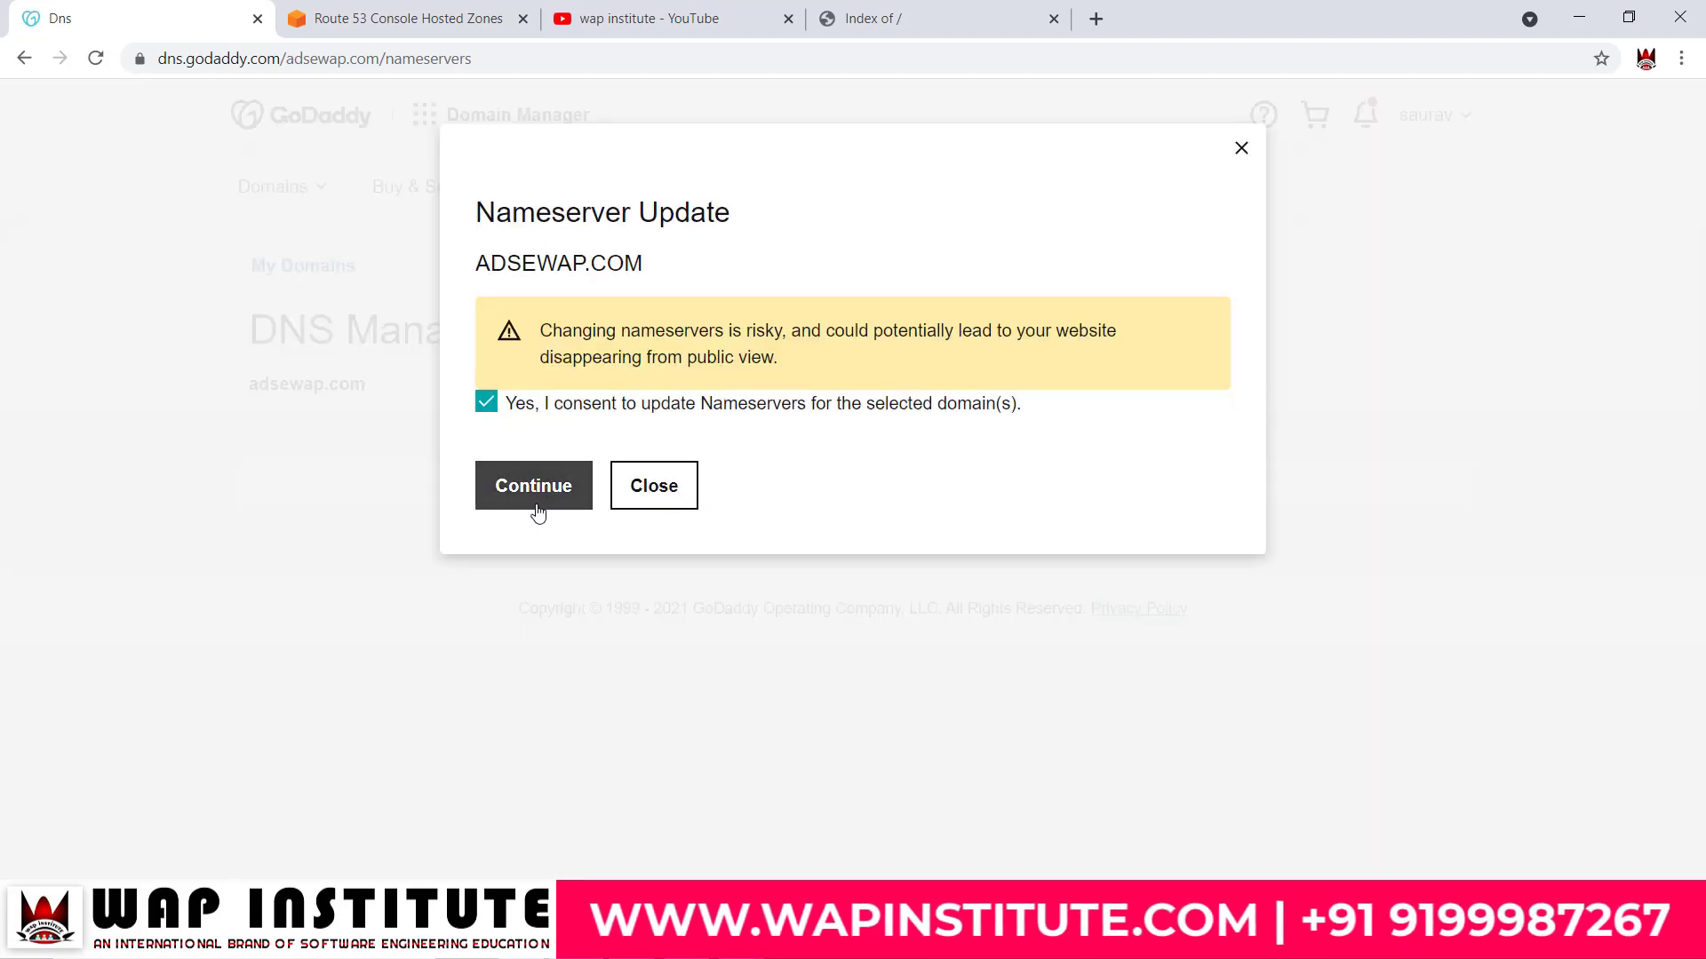
{"action": "left_click", "coordinate": [536, 494]}
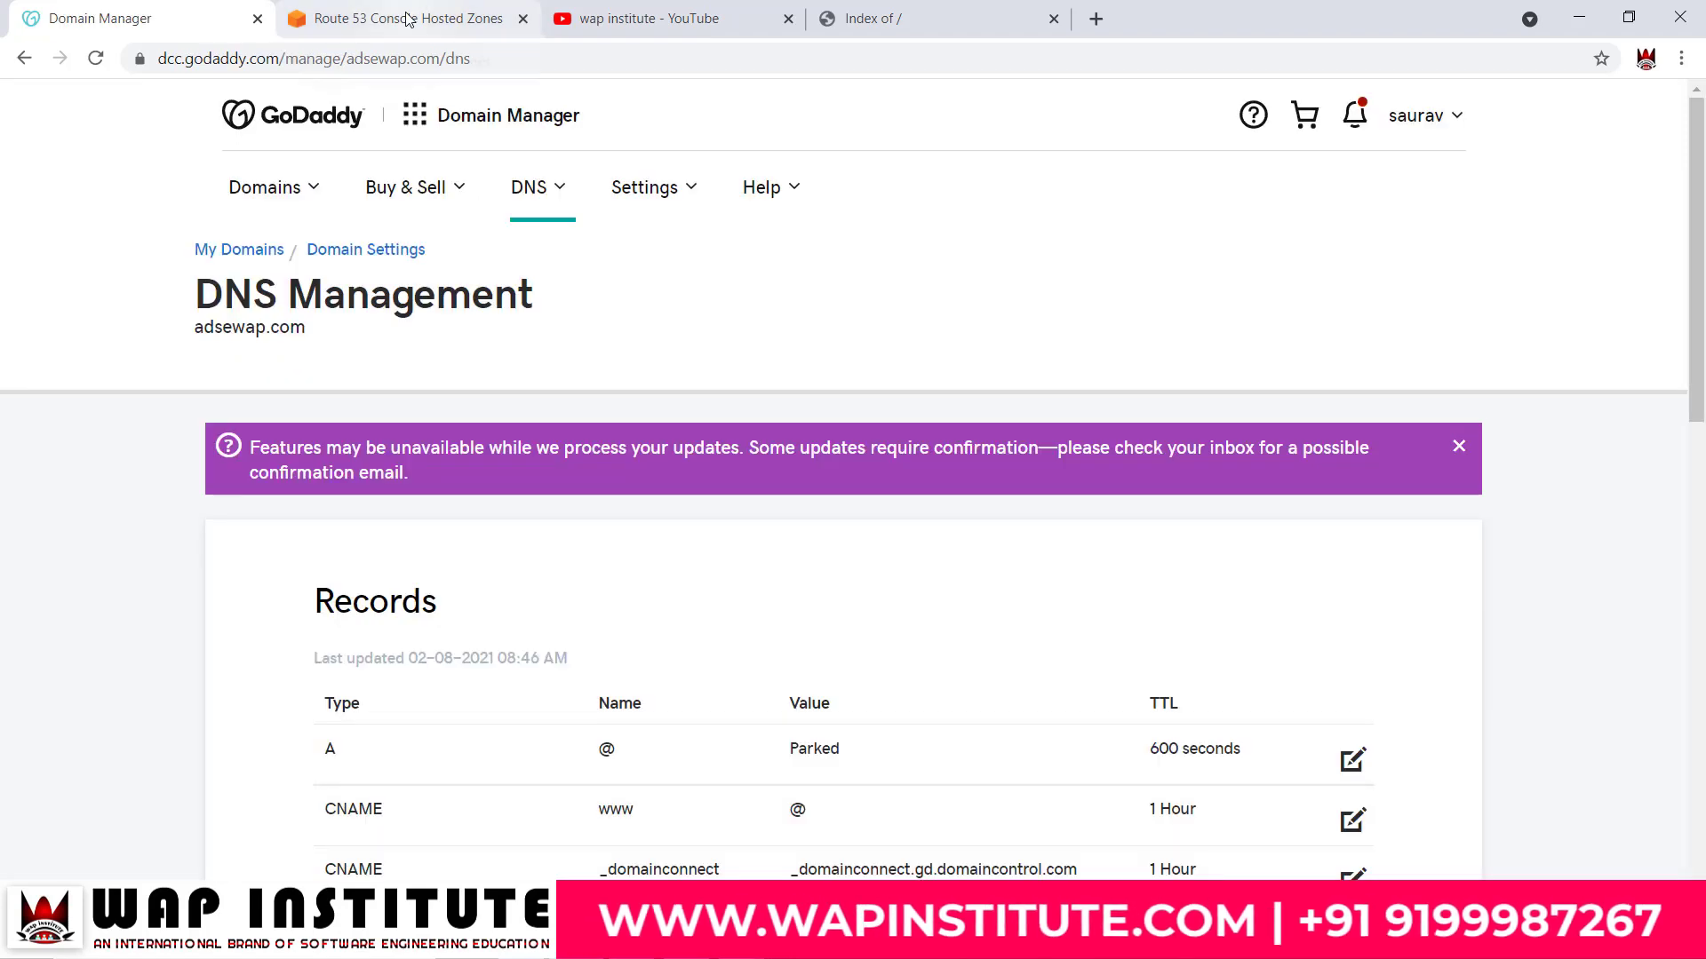
Step: Return to Route 53 and start a new A record in the adsewap.com zone, leaving the record name blank
{"action": "left_click", "coordinate": [404, 18]}
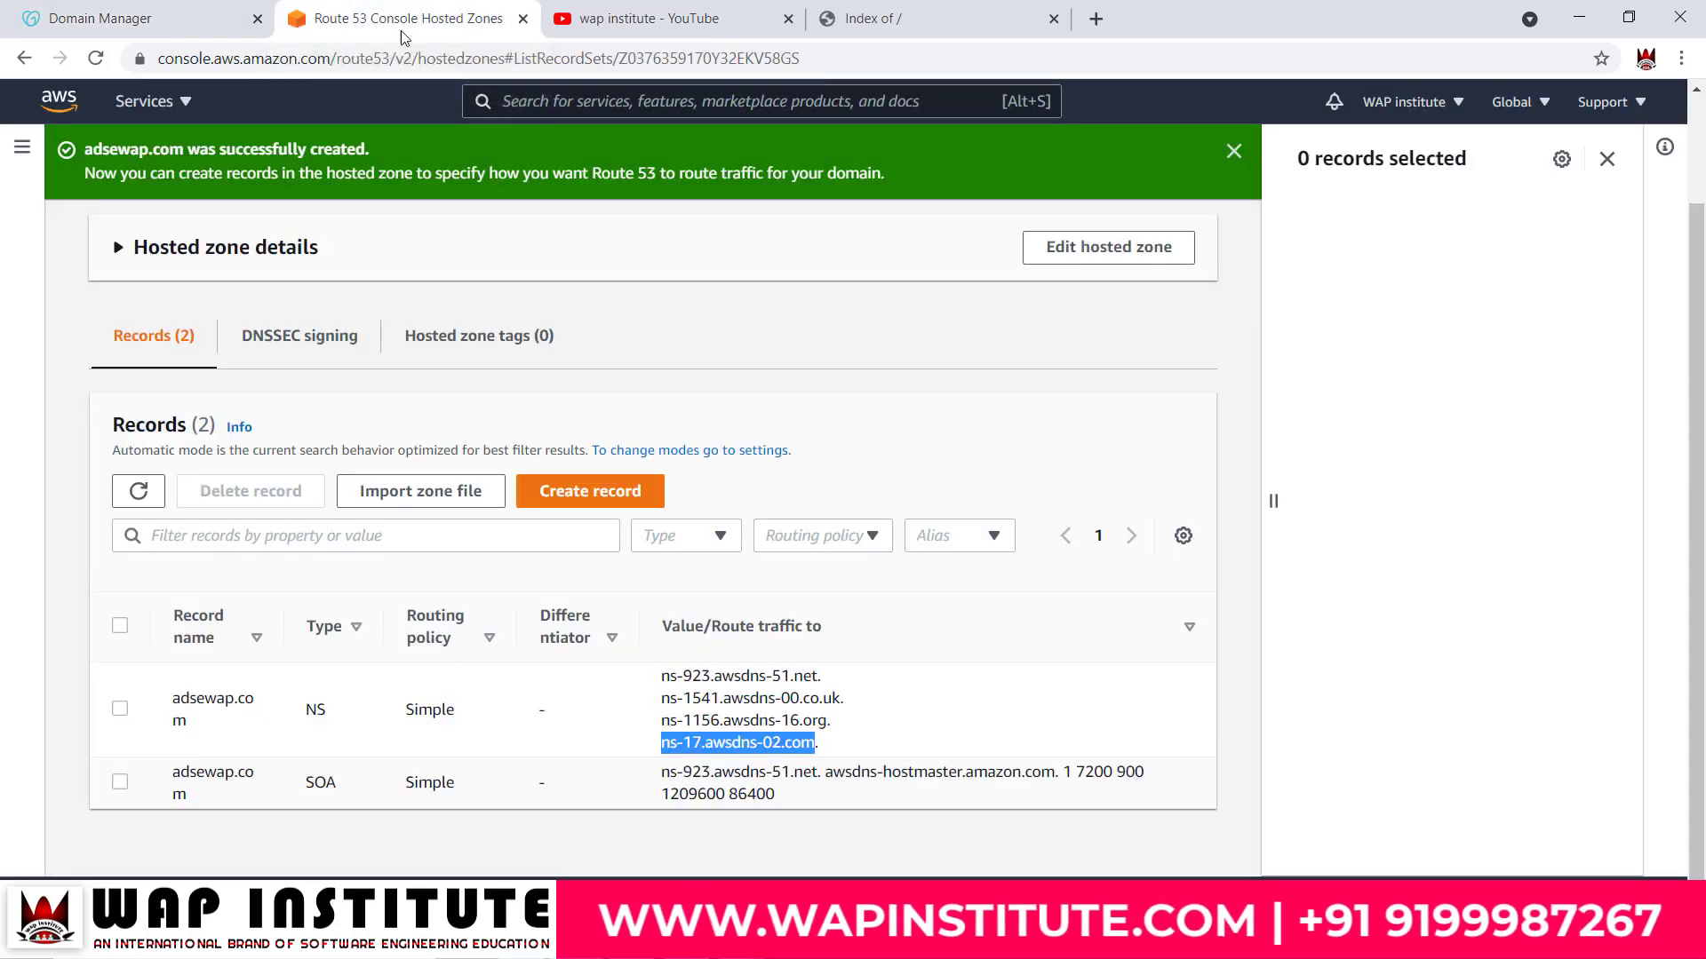
{"action": "double_click", "coordinate": [190, 724]}
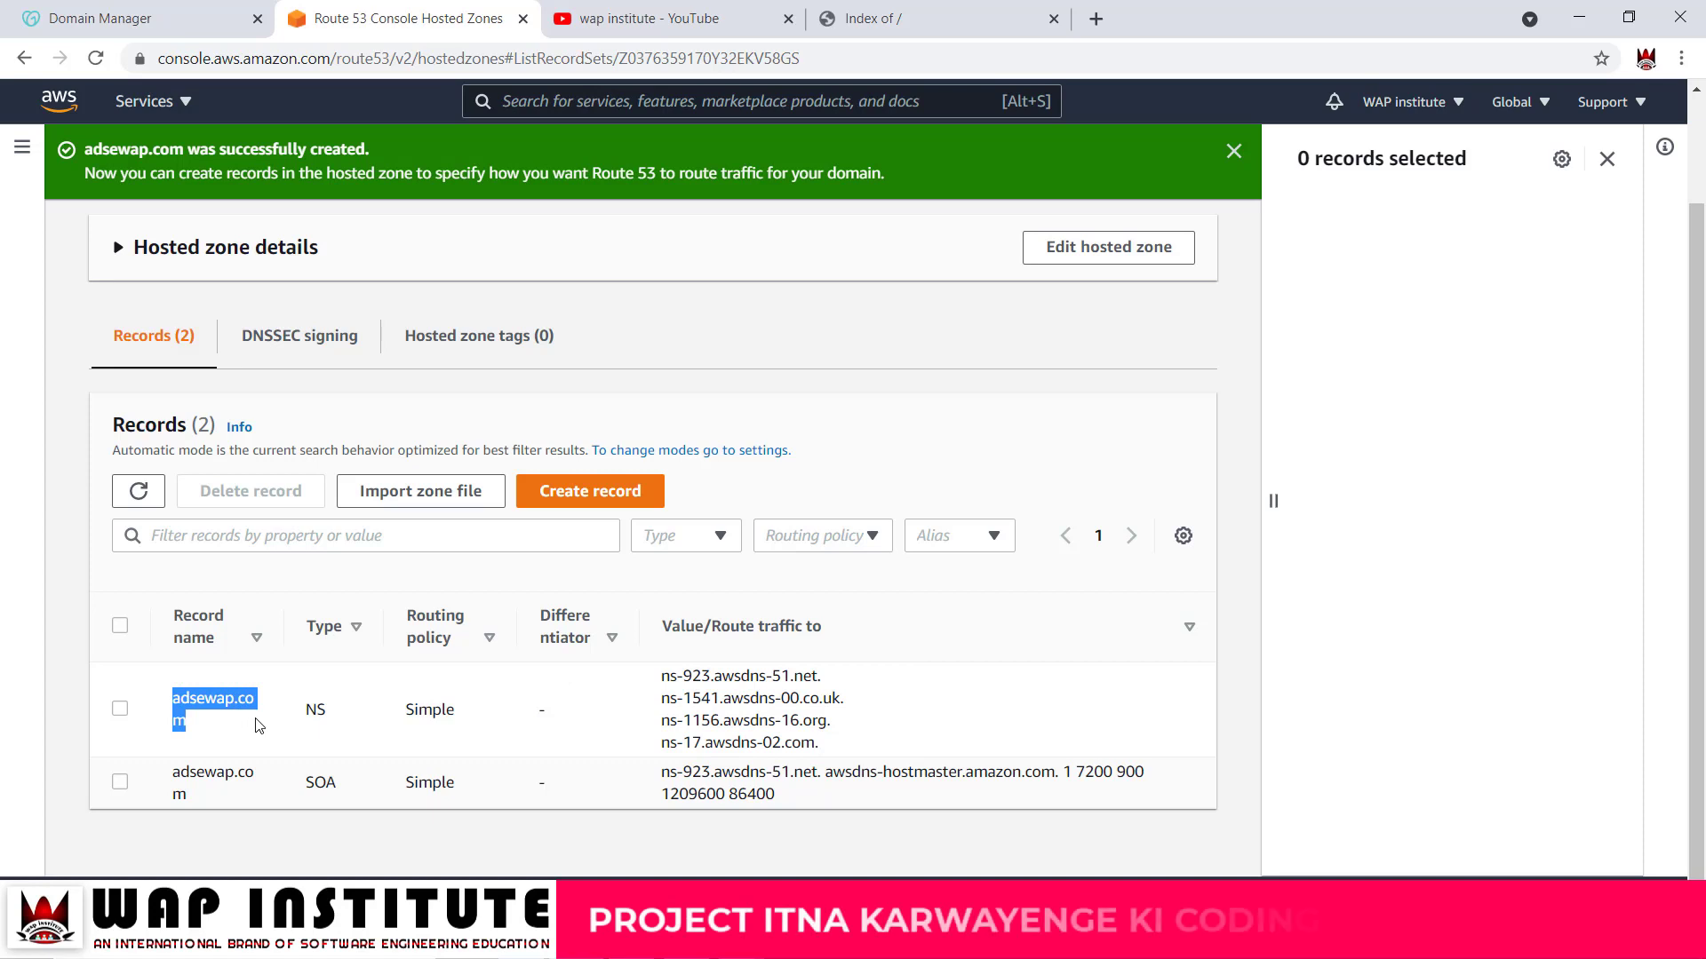
{"action": "left_click", "coordinate": [564, 503]}
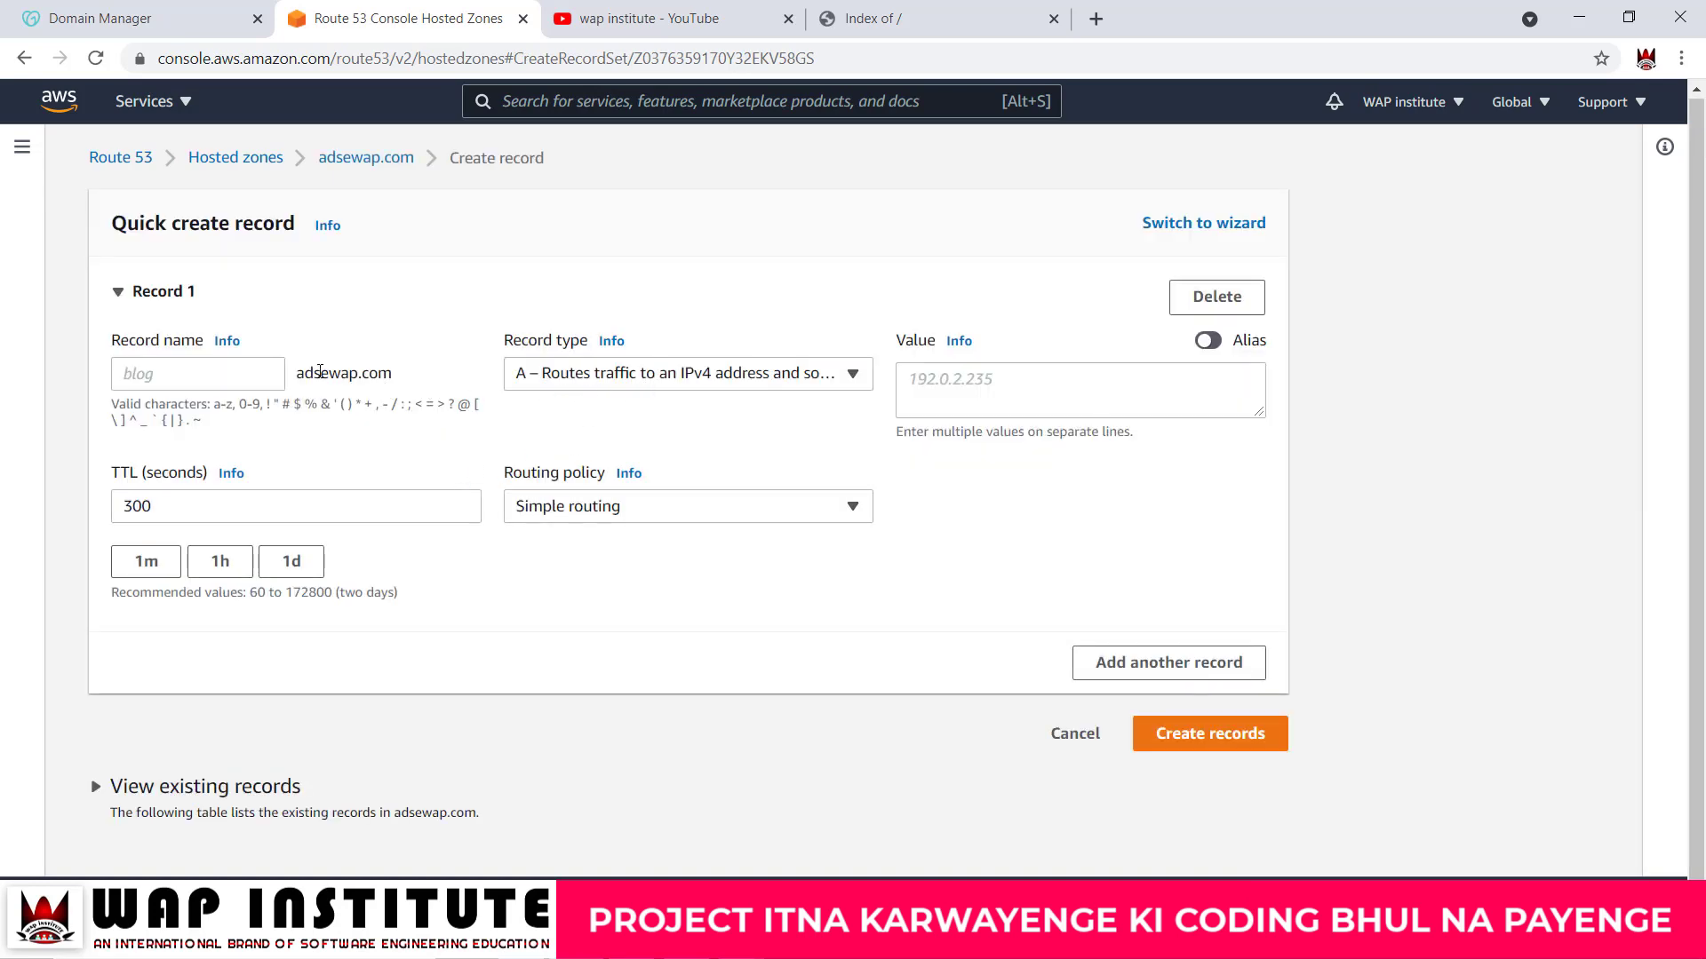
{"action": "double_click", "coordinate": [327, 373]}
{"action": "left_click", "coordinate": [161, 383]}
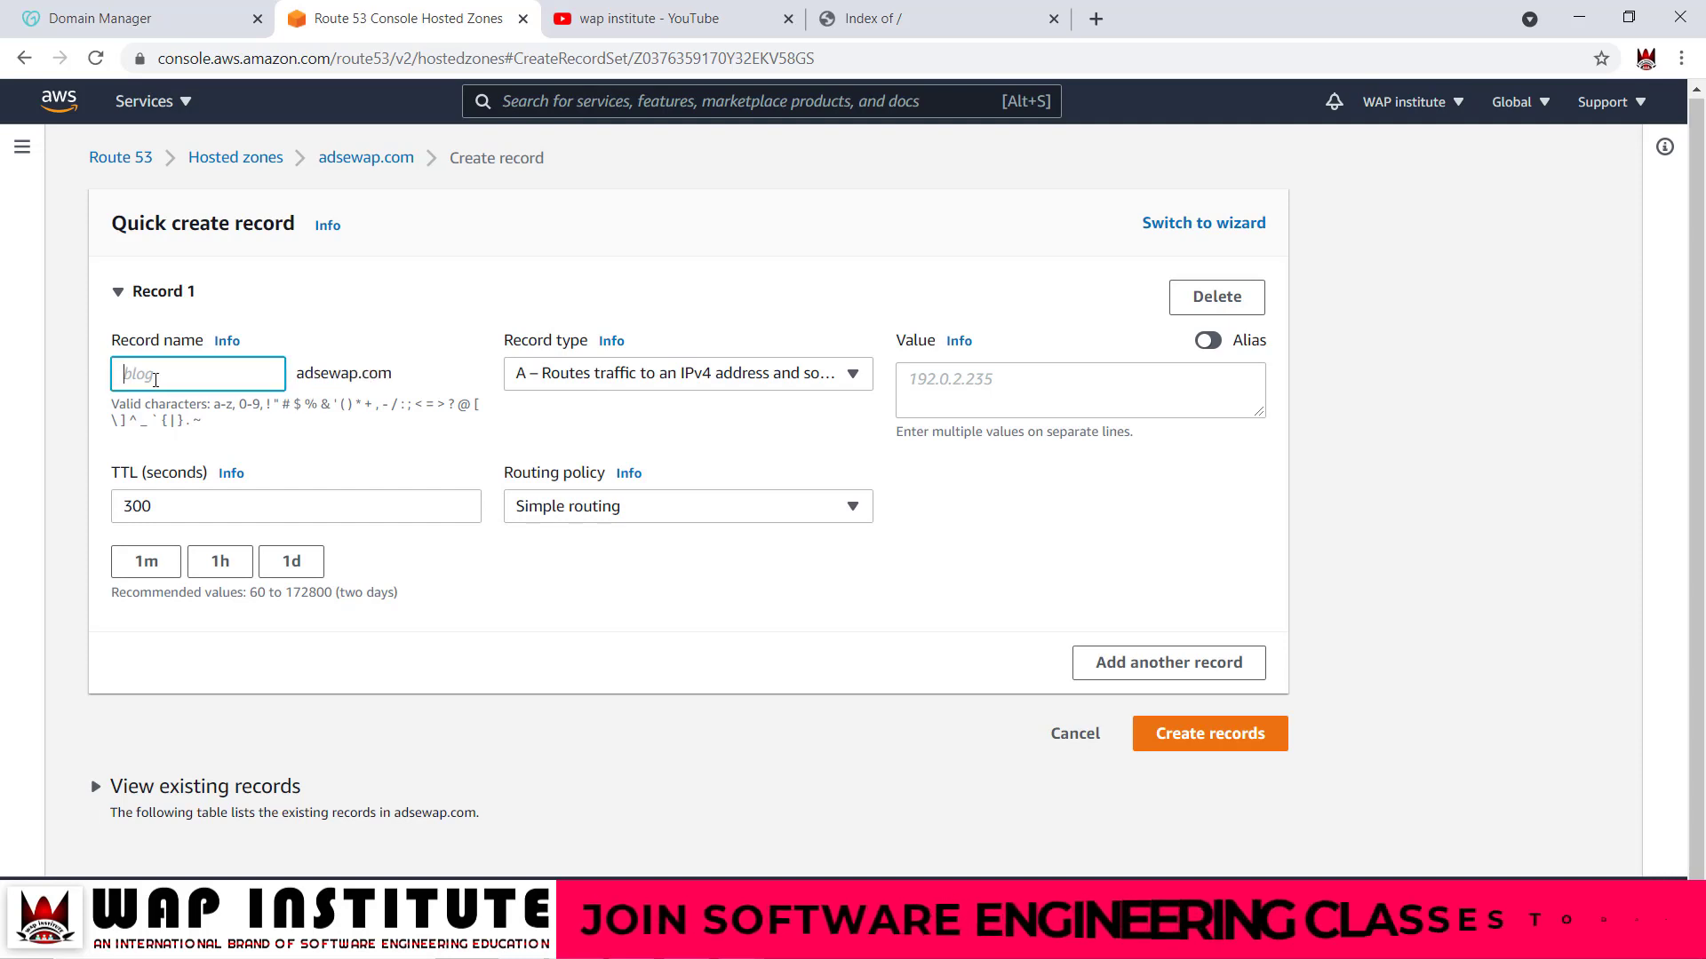
Step: Copy the server's IP address from the Index page and set the root record's value to 3.108.234.161, without the http prefix or slash
{"action": "left_click", "coordinate": [932, 380]}
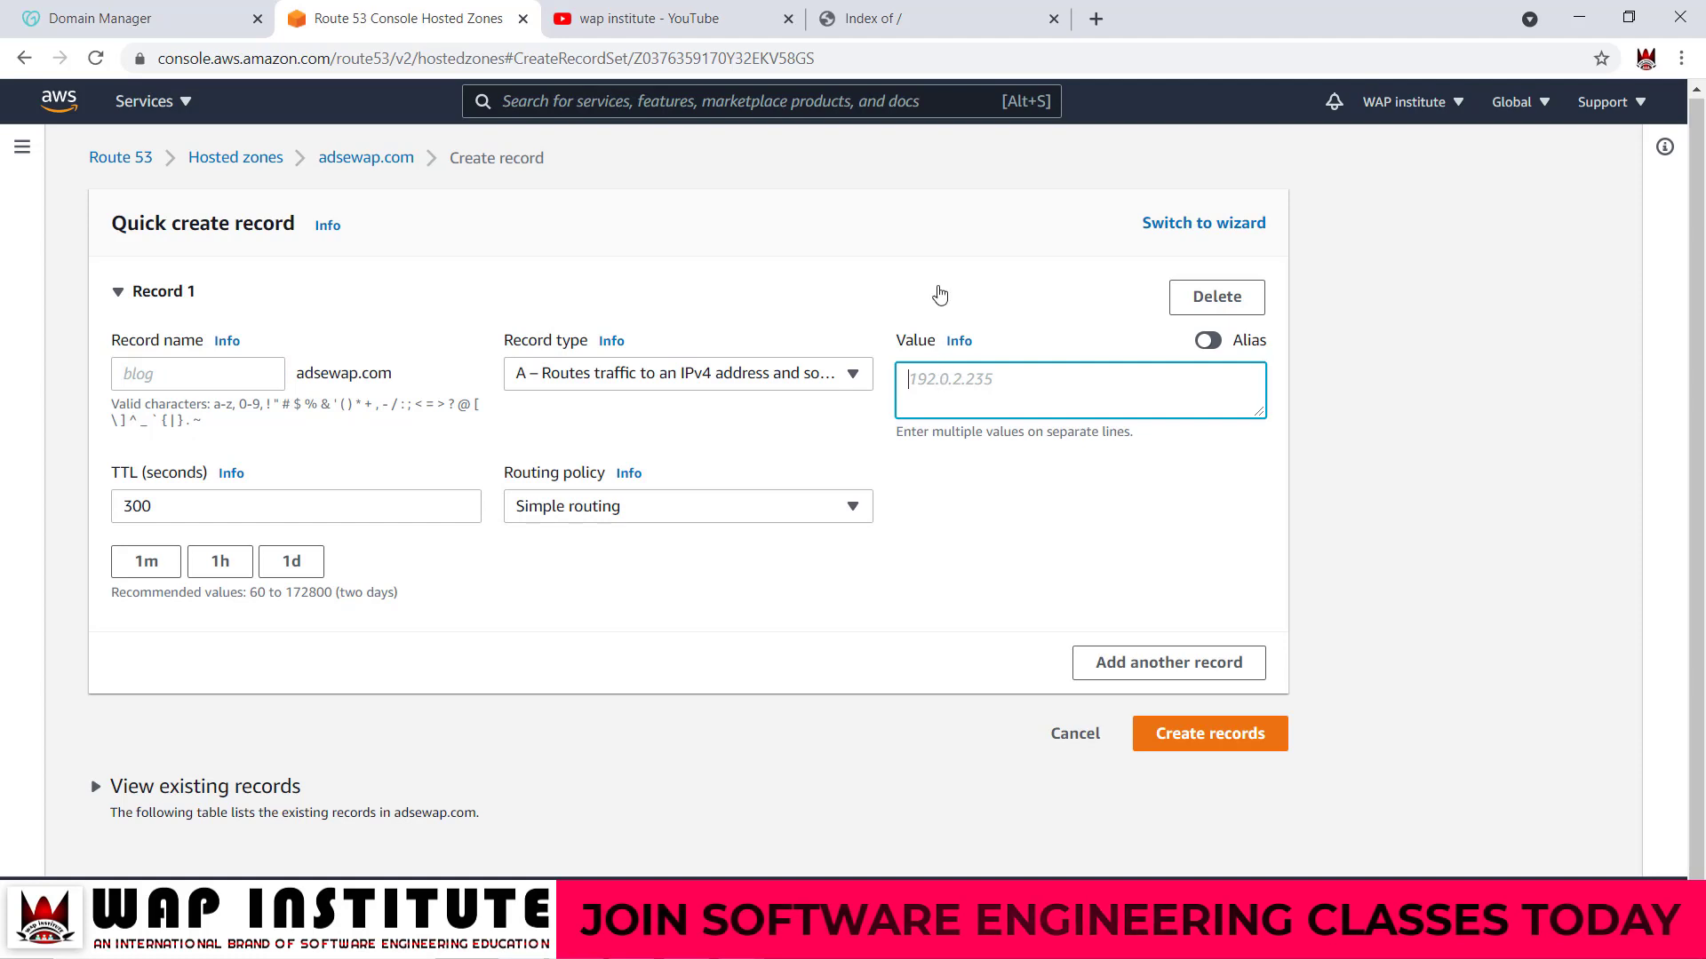
{"action": "left_click", "coordinate": [916, 18]}
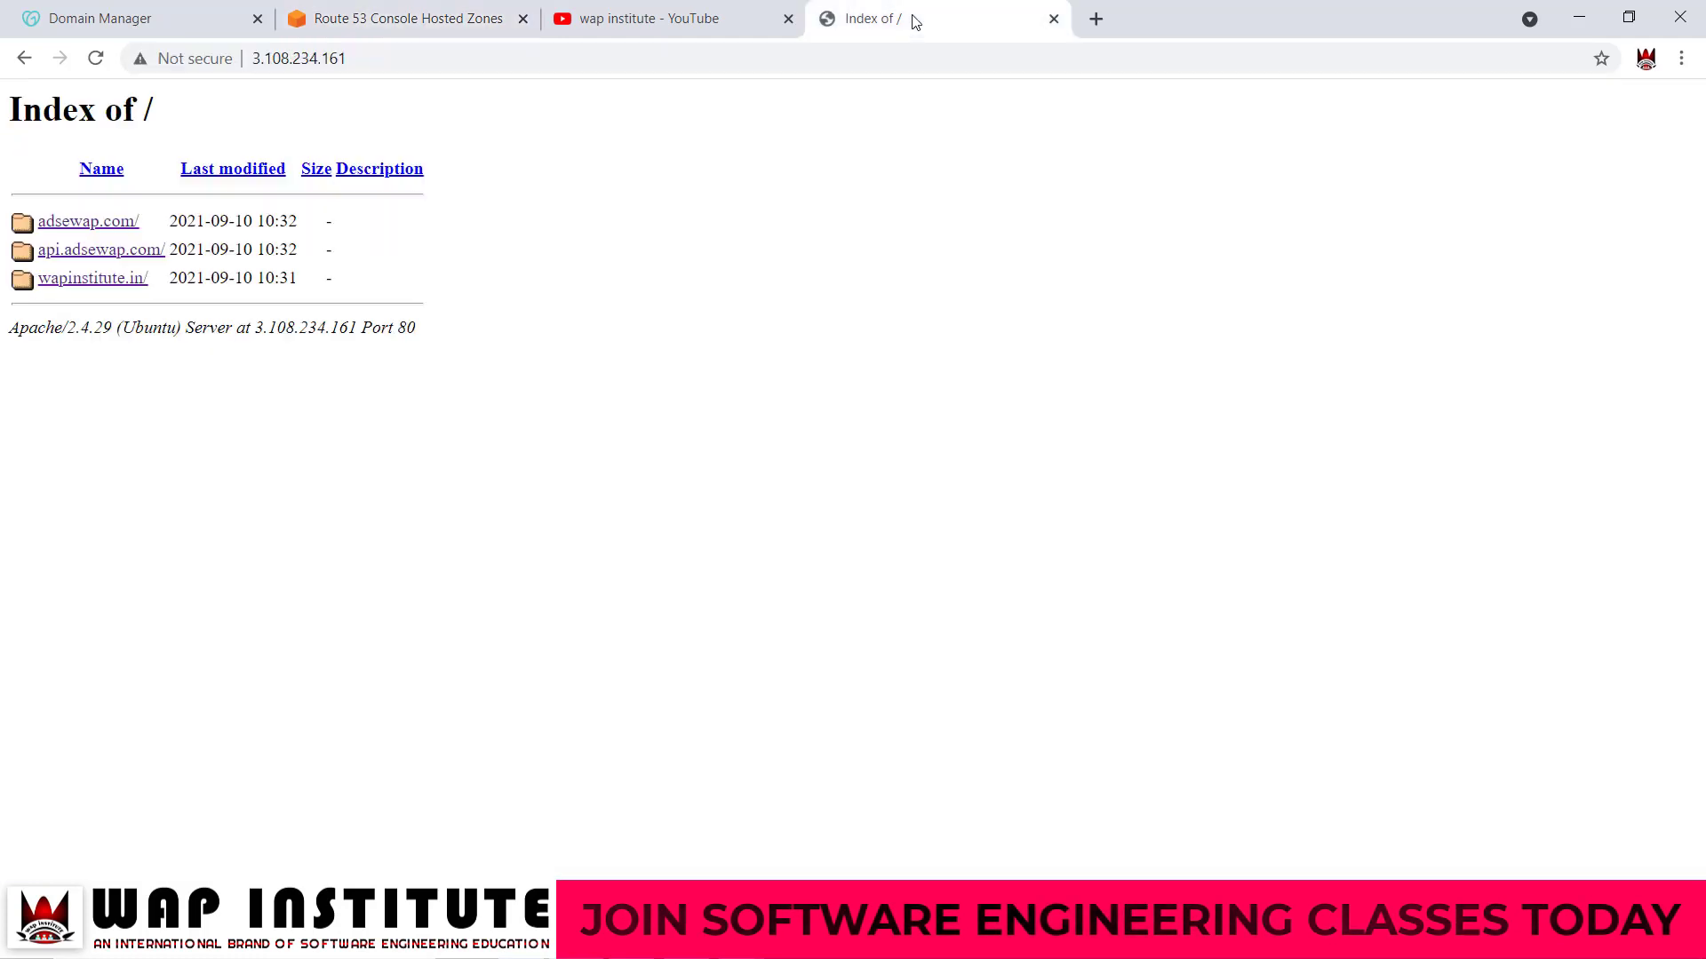
{"action": "left_click", "coordinate": [260, 64]}
{"action": "key", "text": "ctrl+c"}
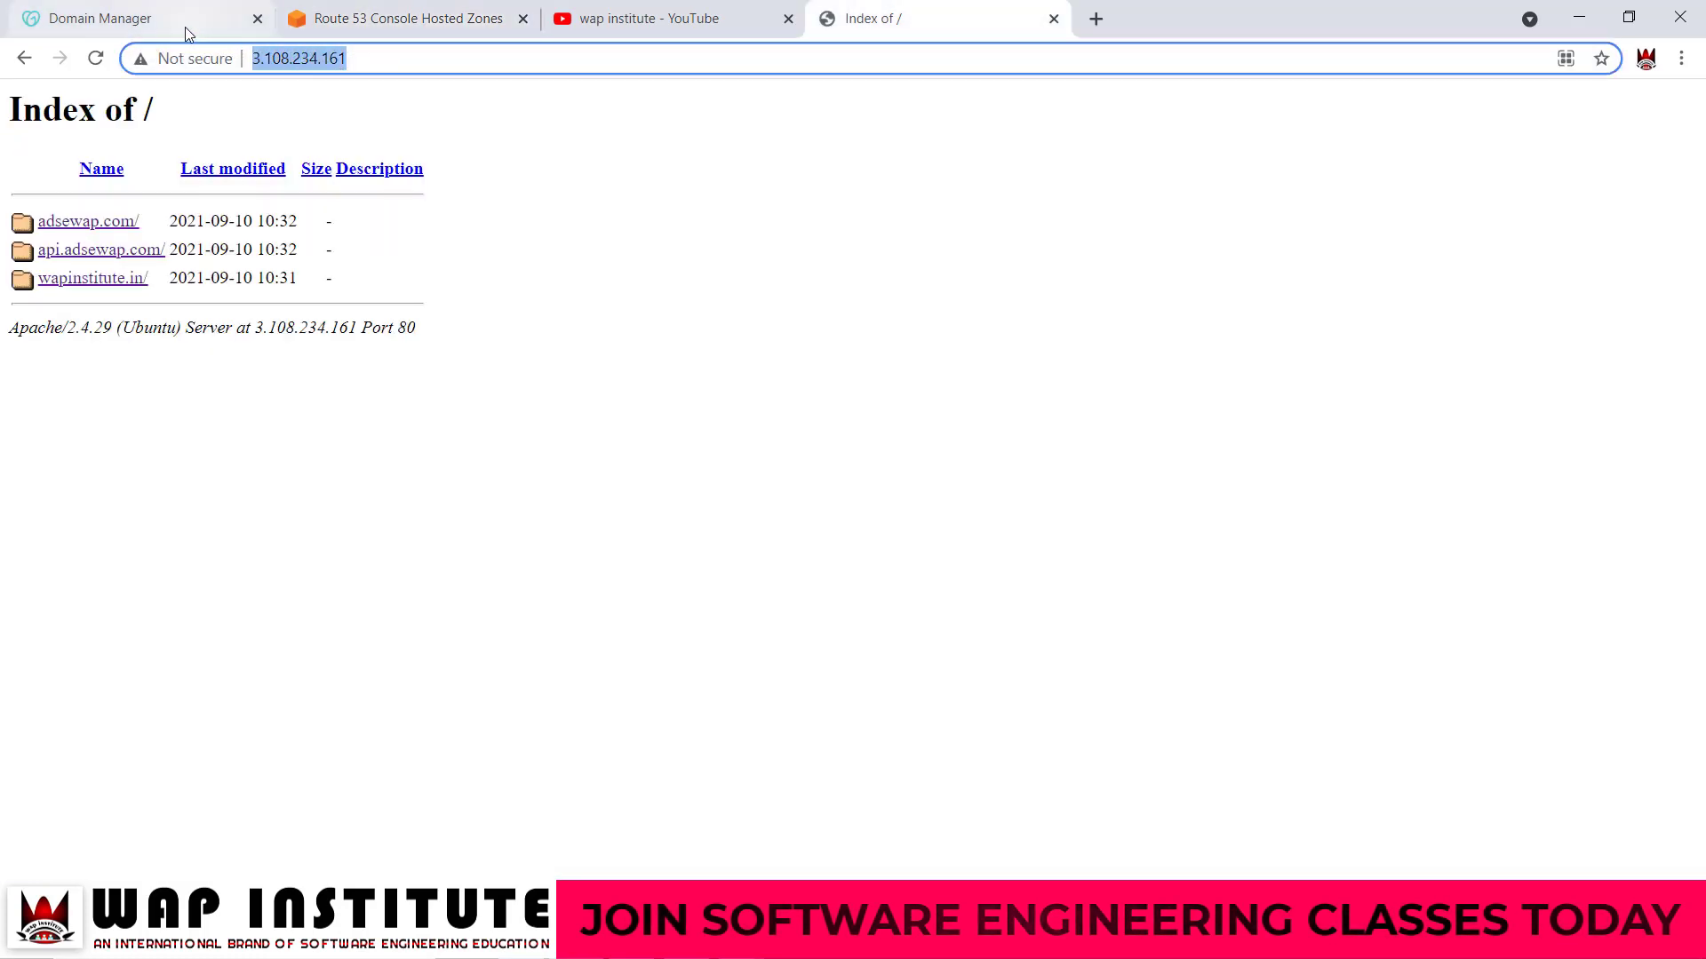
{"action": "left_click", "coordinate": [400, 18]}
{"action": "key", "text": "ctrl+v"}
{"action": "left_click_drag", "start_coordinate": [962, 379], "coordinate": [906, 379]}
{"action": "key", "text": "BackSpace"}
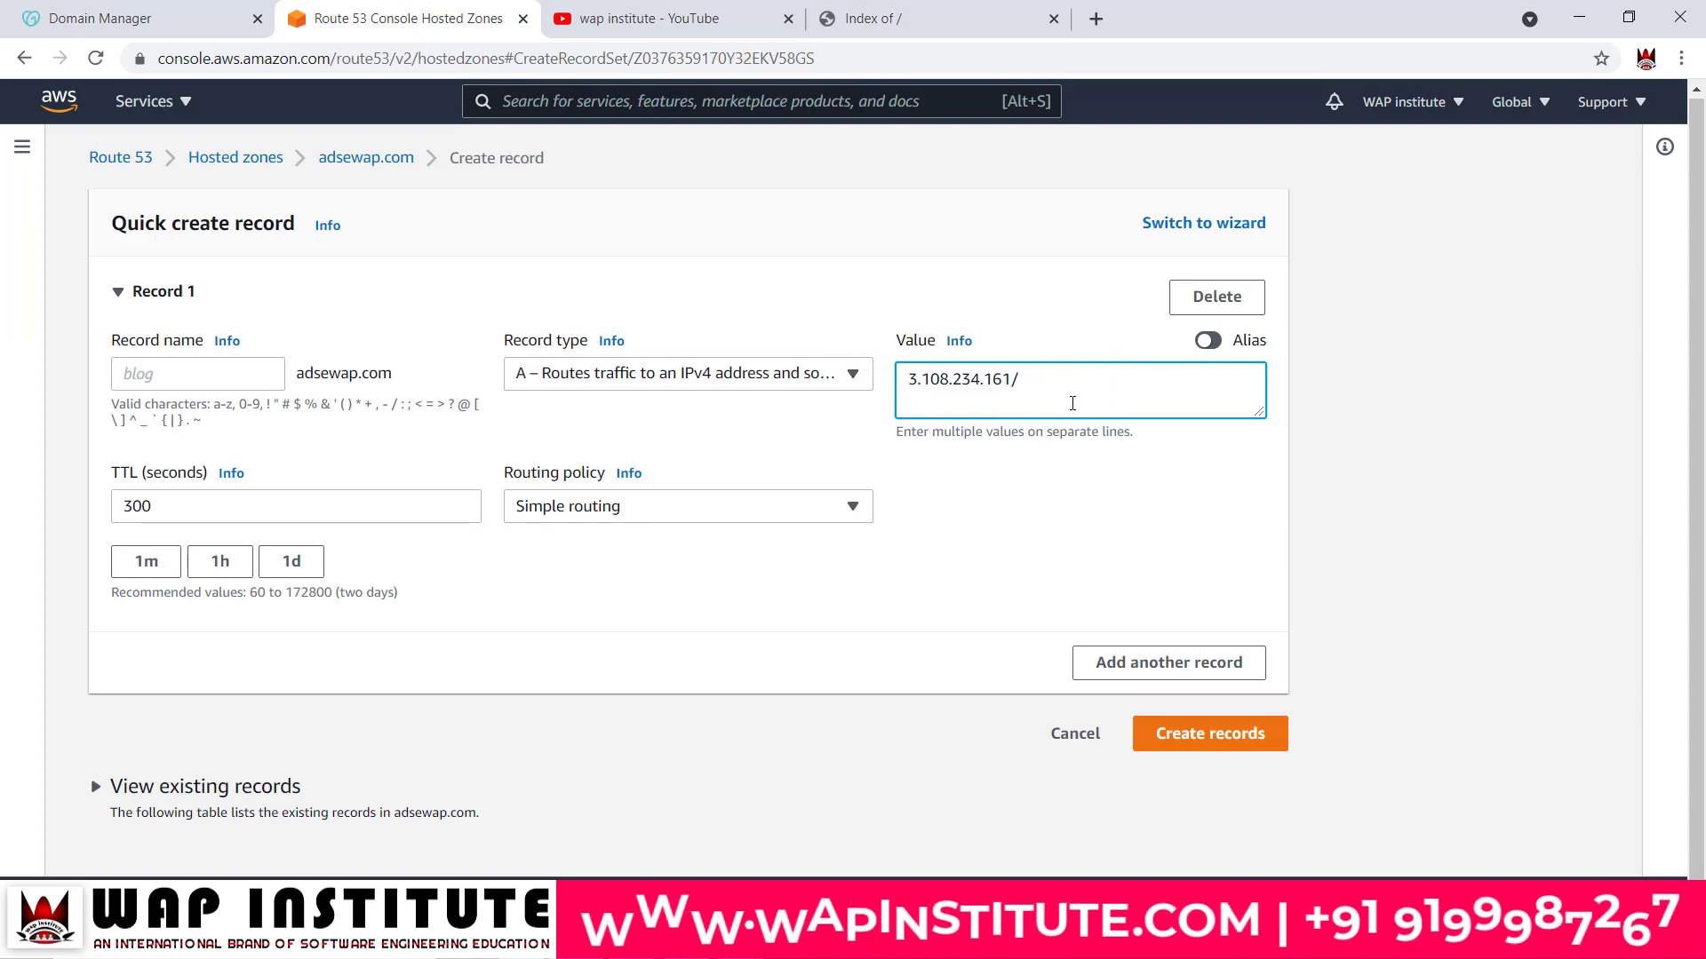
{"action": "key", "text": "BackSpace"}
{"action": "double_click", "coordinate": [1072, 395]}
{"action": "double_click", "coordinate": [345, 379]}
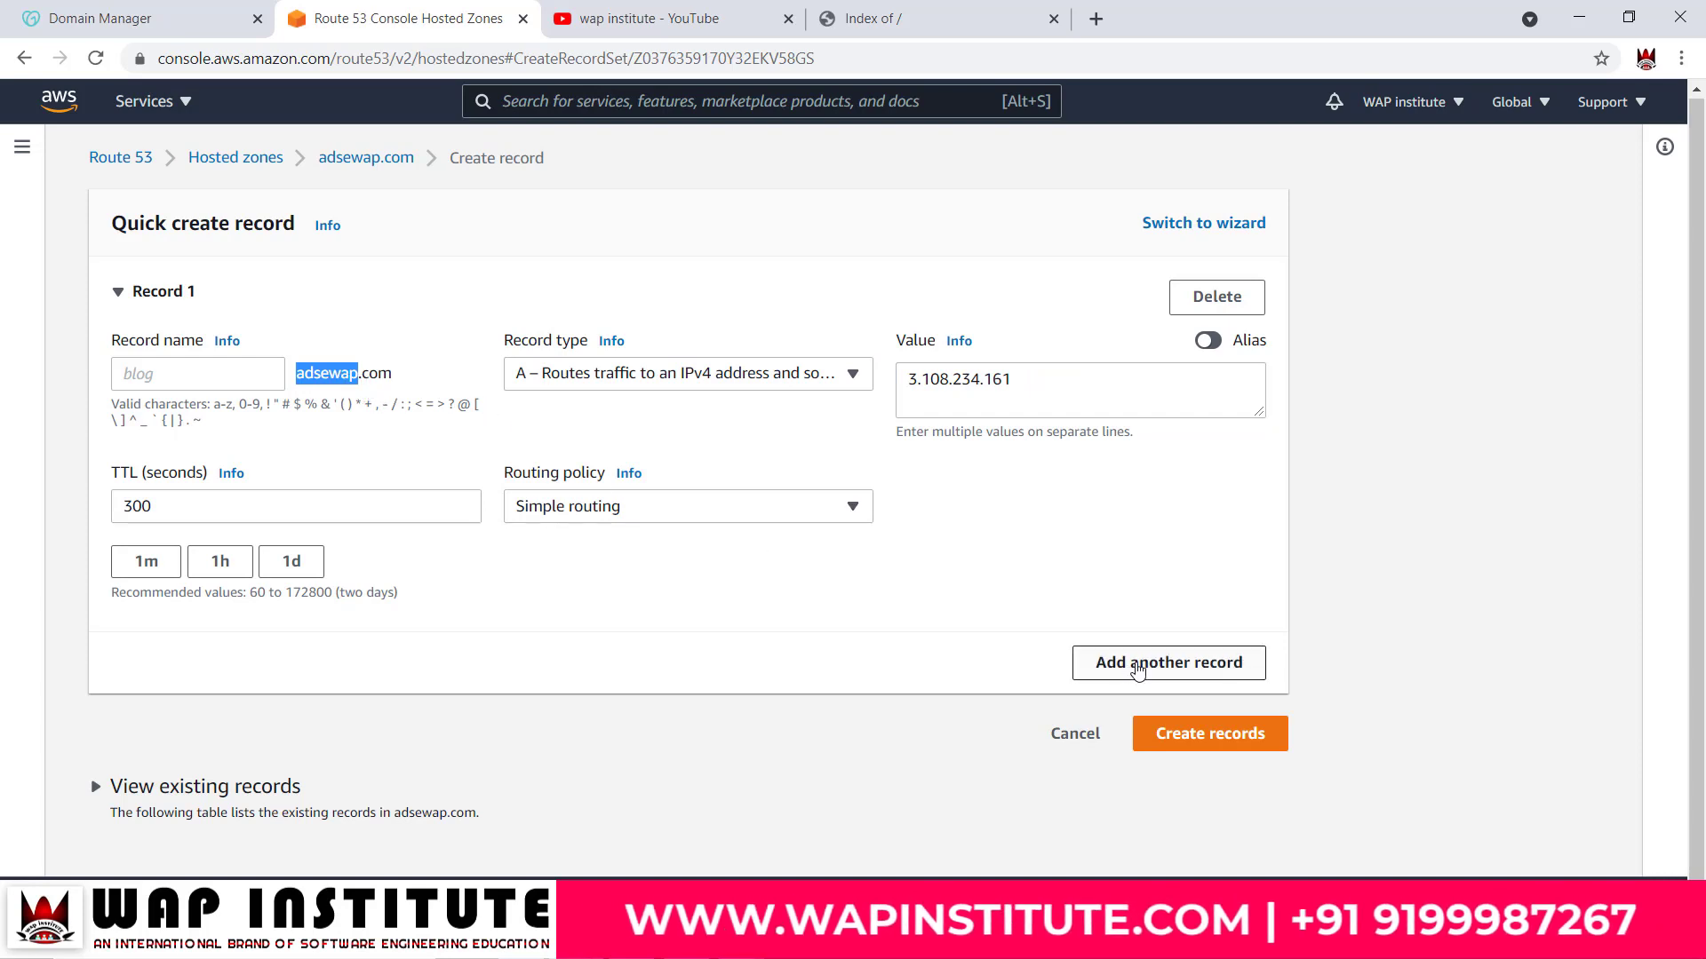
Step: Add a second A record named api under adsewap.com with the value 3.108.234.161
{"action": "left_click", "coordinate": [1118, 675]}
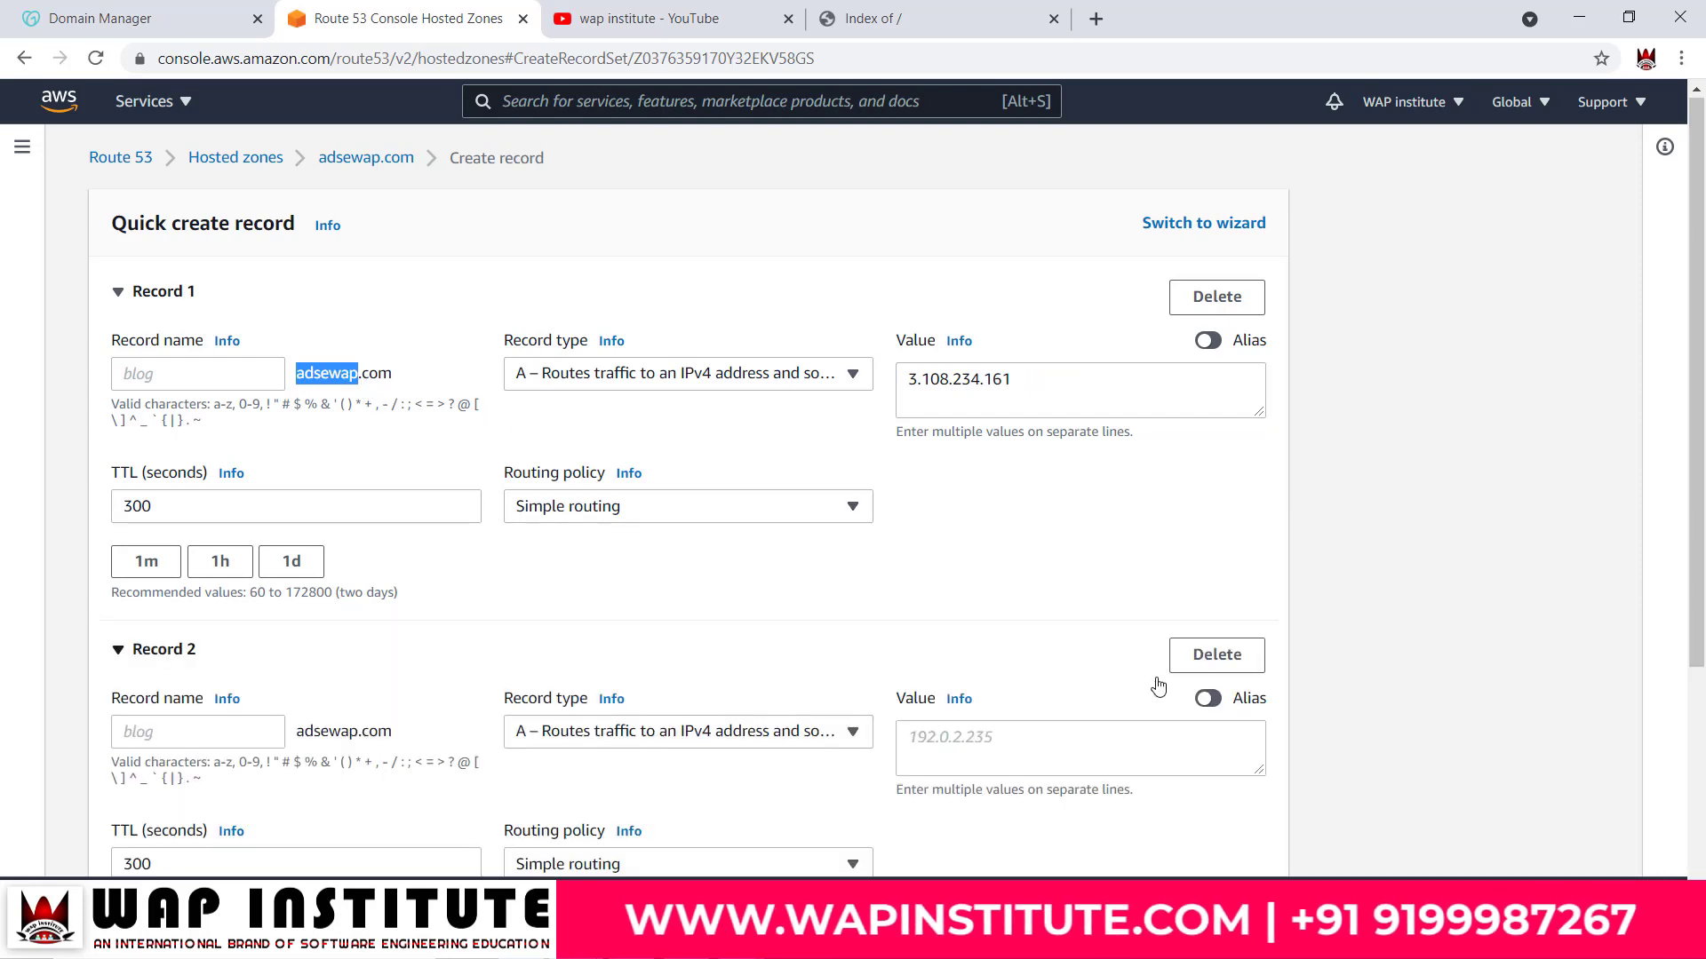
{"action": "scroll", "coordinate": [1119, 595], "scroll_direction": "down", "scroll_amount": 1}
{"action": "scroll", "coordinate": [1118, 595], "scroll_direction": "down", "scroll_amount": 1}
{"action": "left_click", "coordinate": [191, 519]}
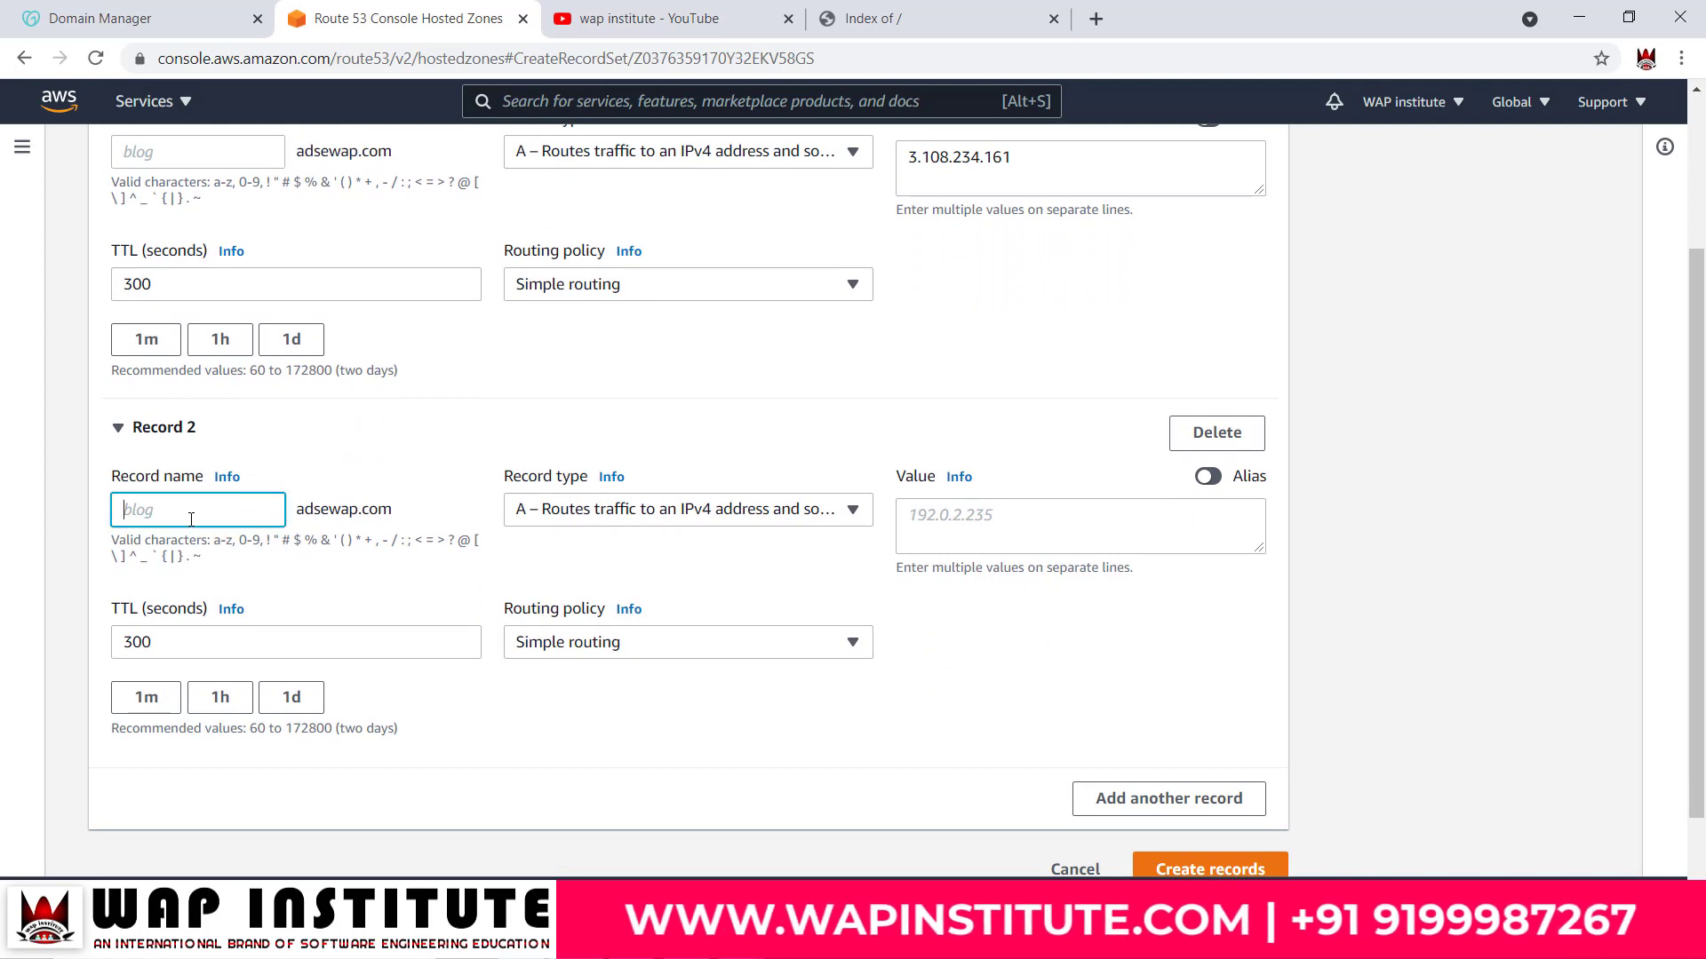
{"action": "type", "text": "api"}
{"action": "double_click", "coordinate": [162, 522]}
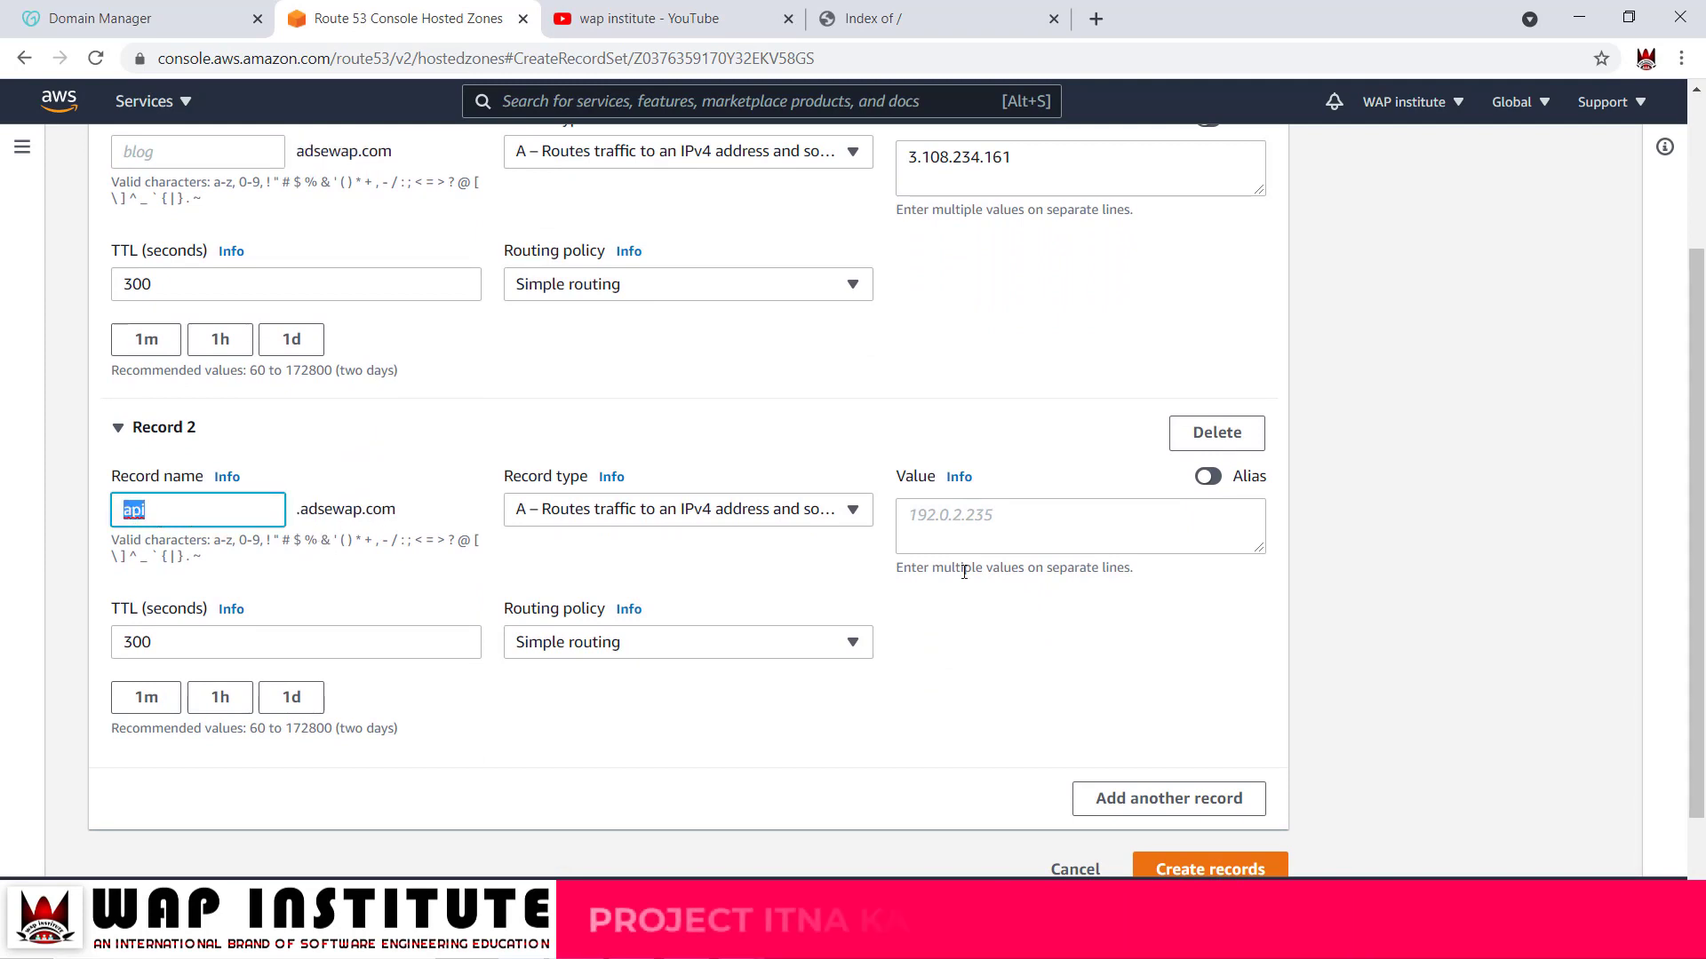
{"action": "left_click", "coordinate": [1004, 528]}
{"action": "key", "text": "ctrl+v"}
{"action": "left_click_drag", "start_coordinate": [1022, 520], "coordinate": [897, 515]}
{"action": "scroll", "coordinate": [1191, 764], "scroll_direction": "down", "scroll_amount": 2}
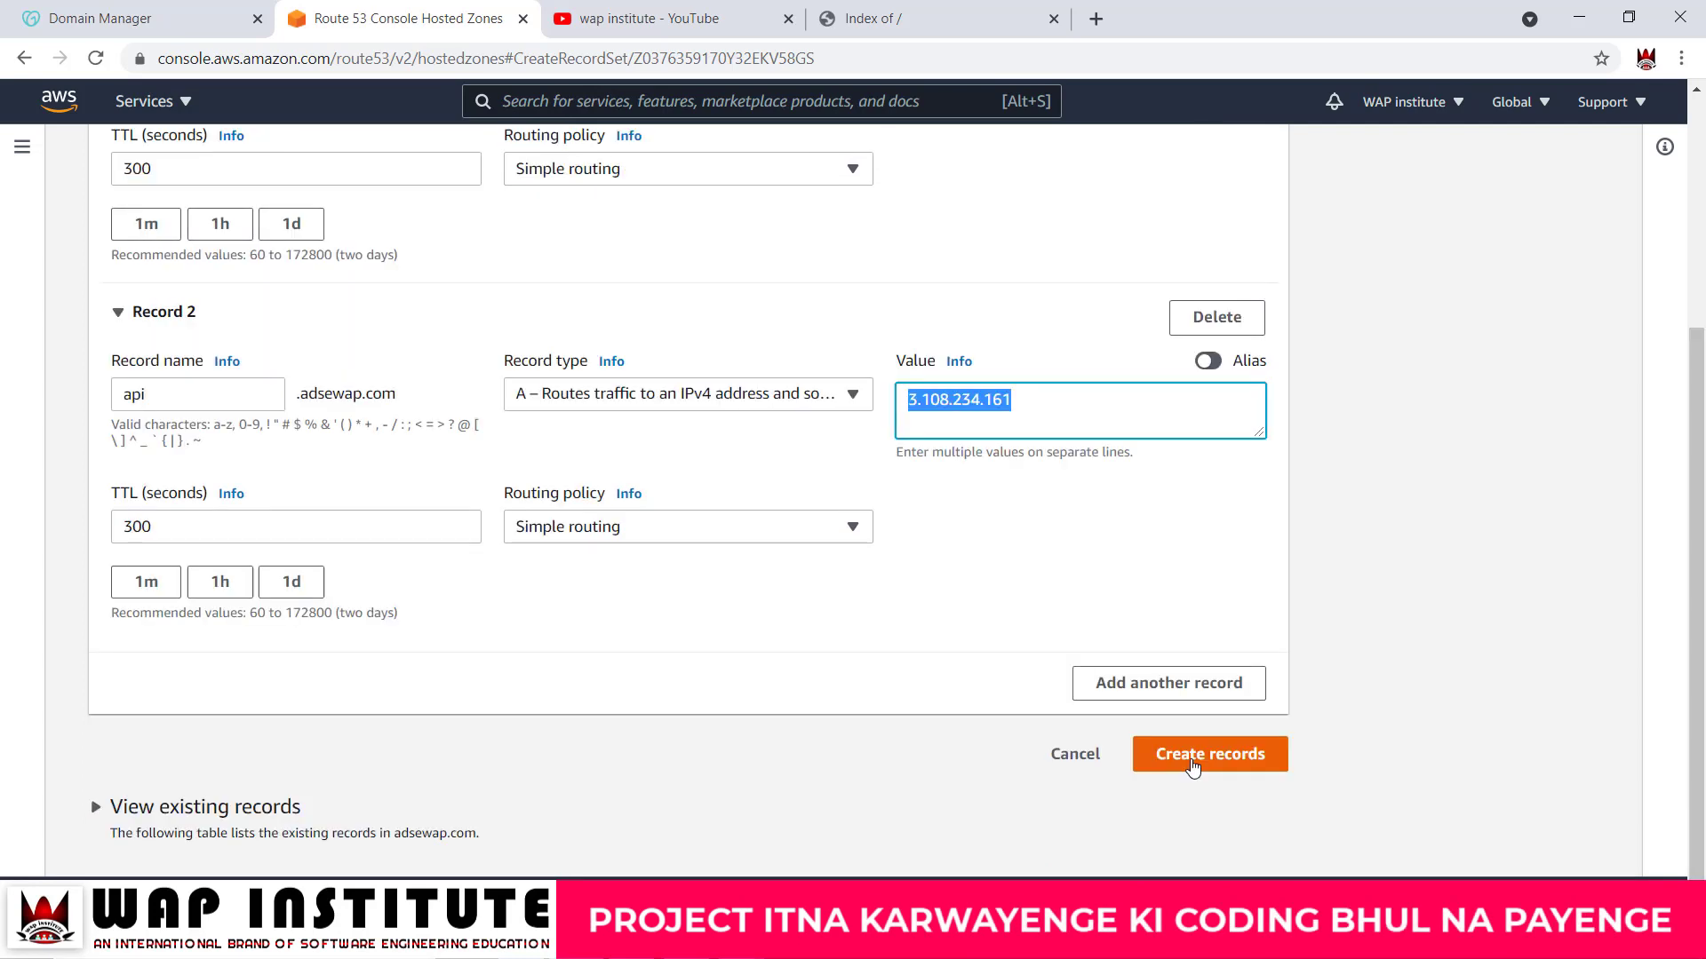
{"action": "left_click", "coordinate": [1192, 755]}
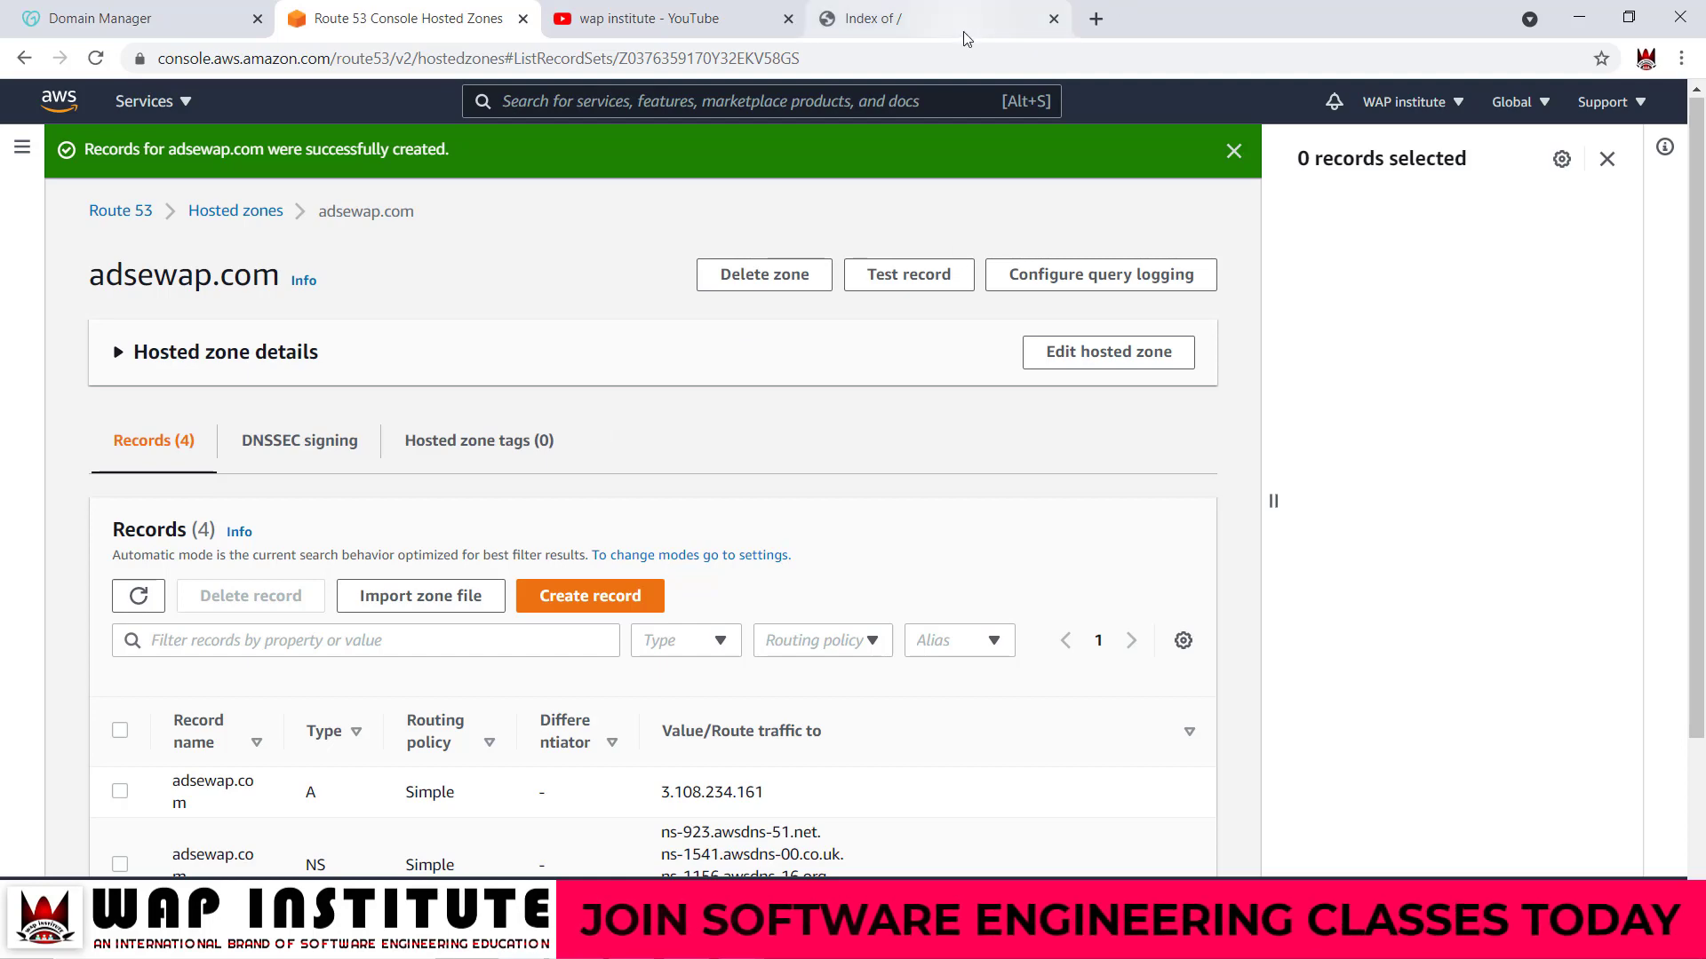
{"action": "left_click", "coordinate": [1095, 17]}
{"action": "type", "text": "http:/"}
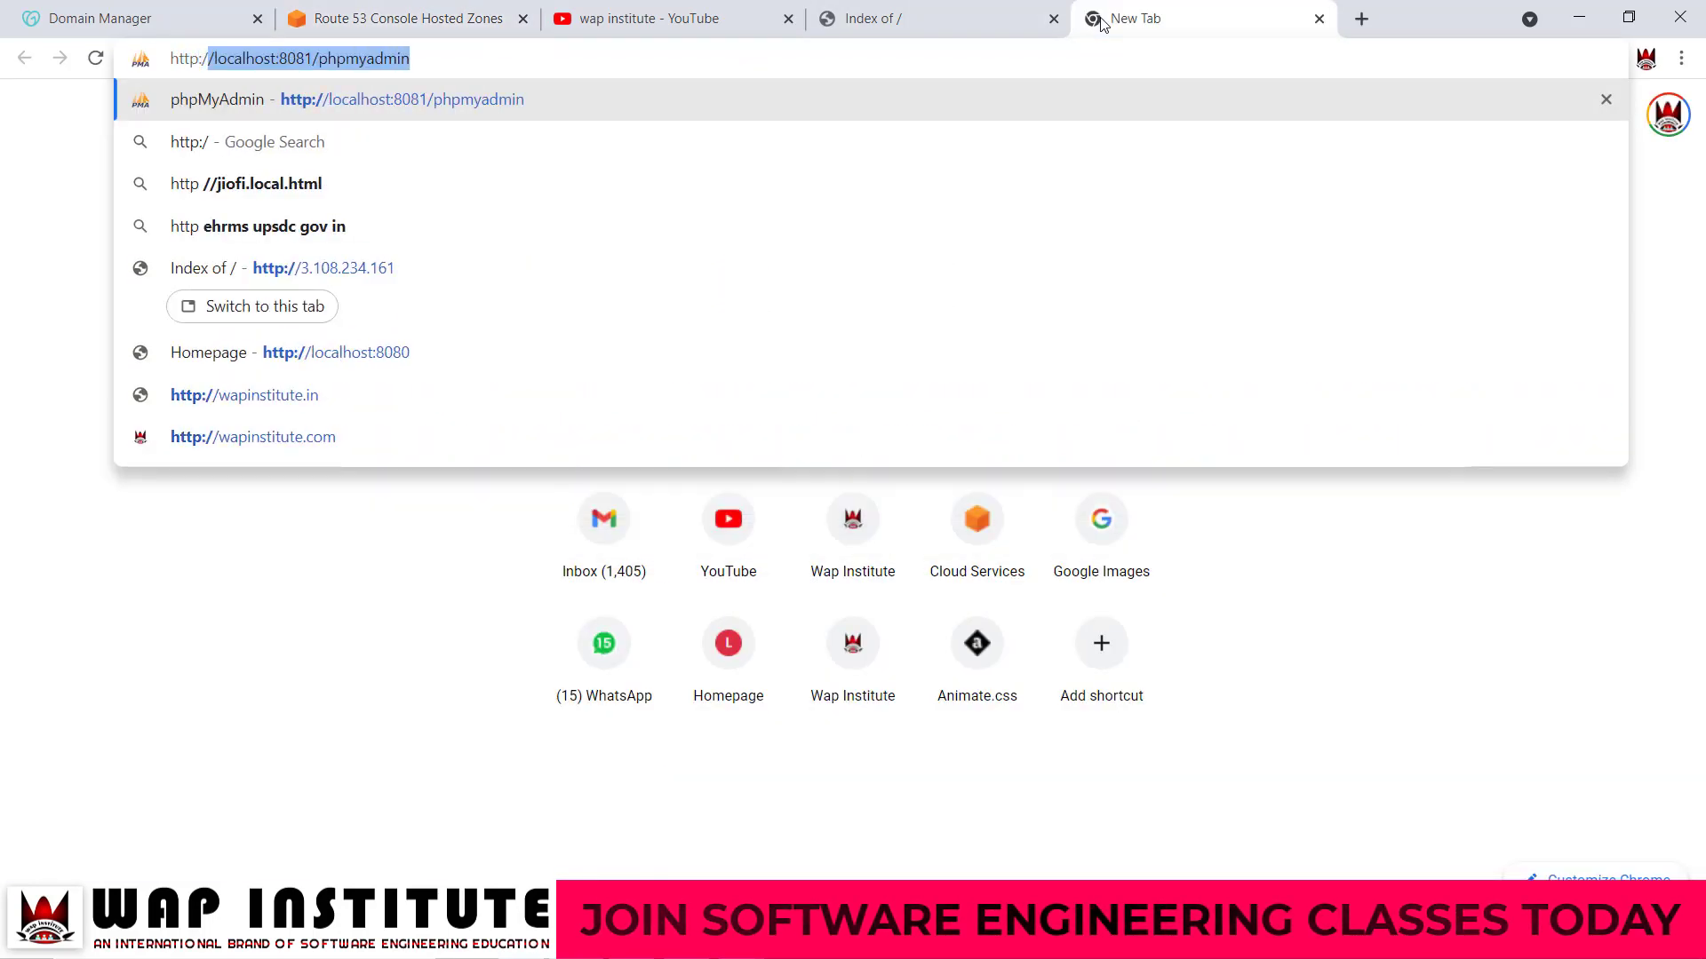
{"action": "type", "text": "/adsewap.com"}
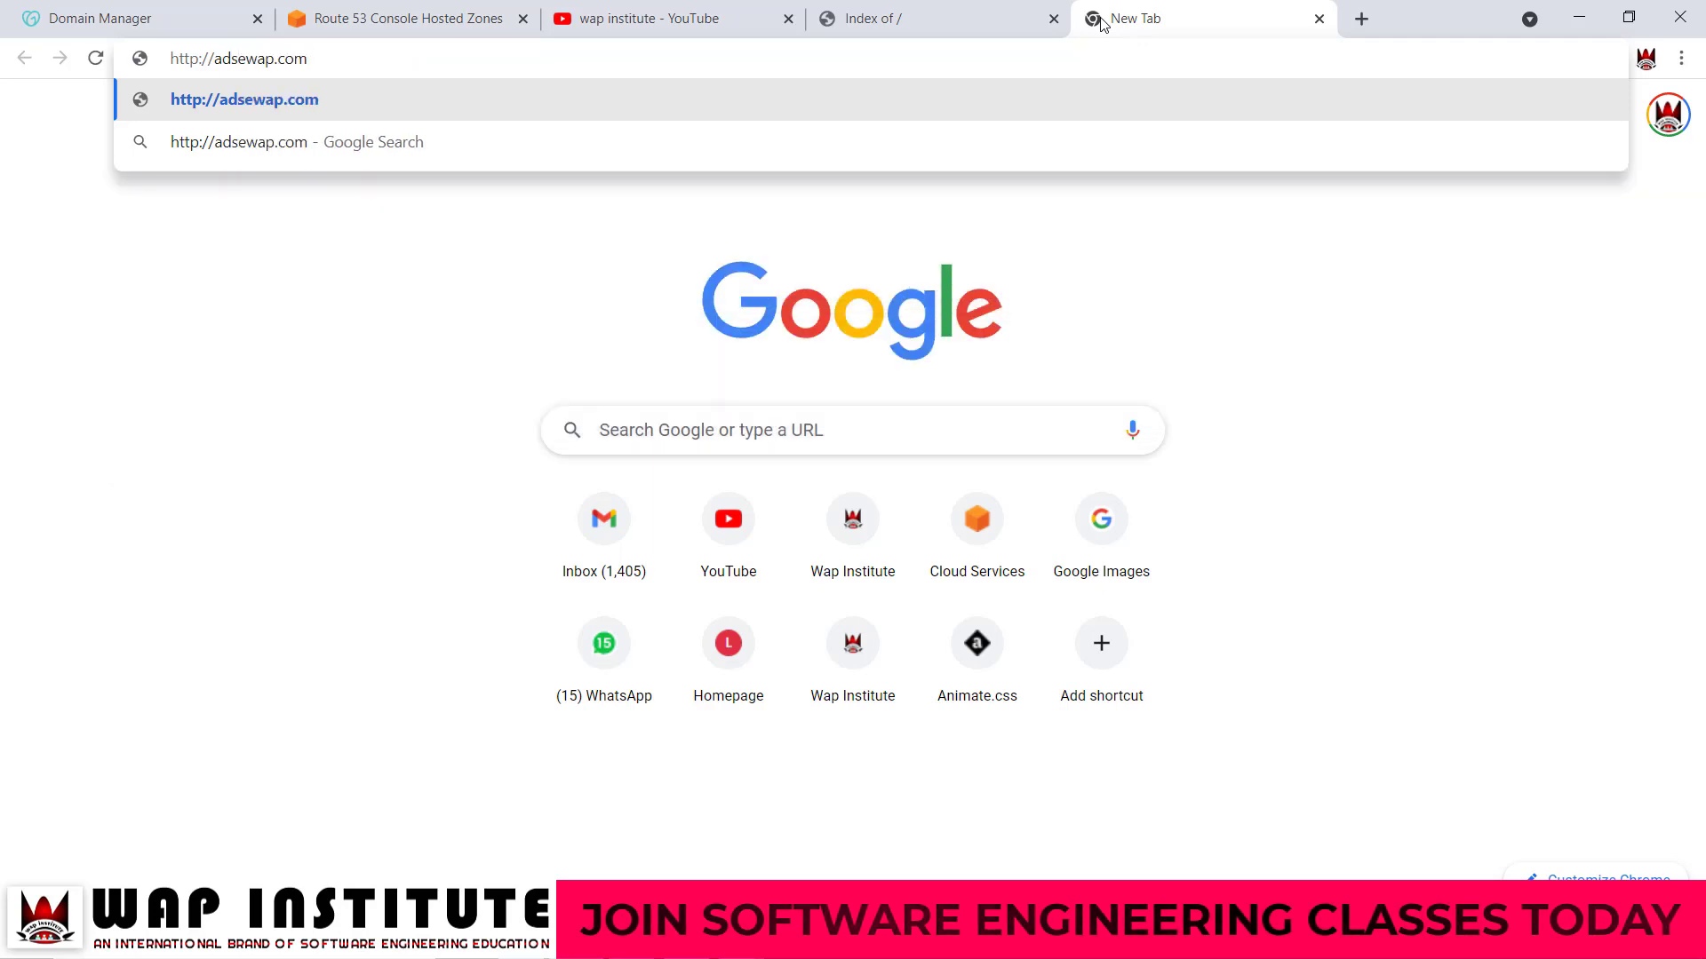
{"action": "key", "text": "Return"}
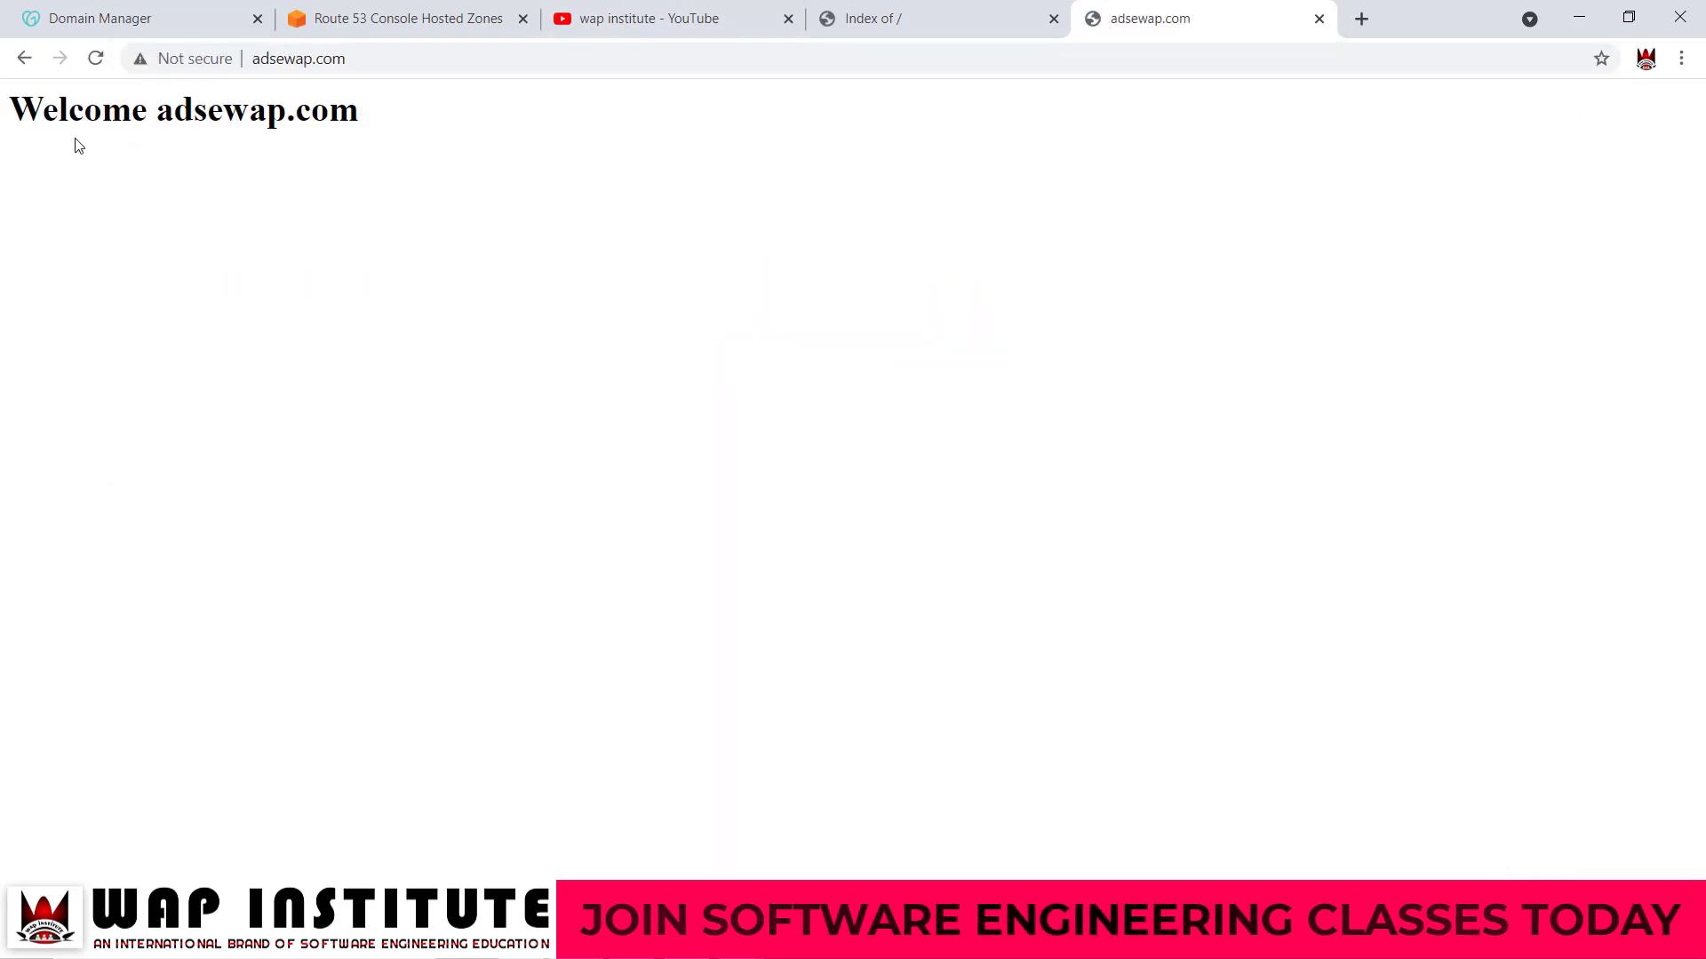
{"action": "left_click_drag", "start_coordinate": [155, 110], "coordinate": [362, 109]}
Step: Open api.adsewap.com in the same tab and check its welcome heading against the address
{"action": "left_click", "coordinate": [253, 64]}
{"action": "left_click", "coordinate": [249, 64]}
{"action": "left_click", "coordinate": [253, 64]}
{"action": "left_click", "coordinate": [254, 65]}
{"action": "type", "text": "api."}
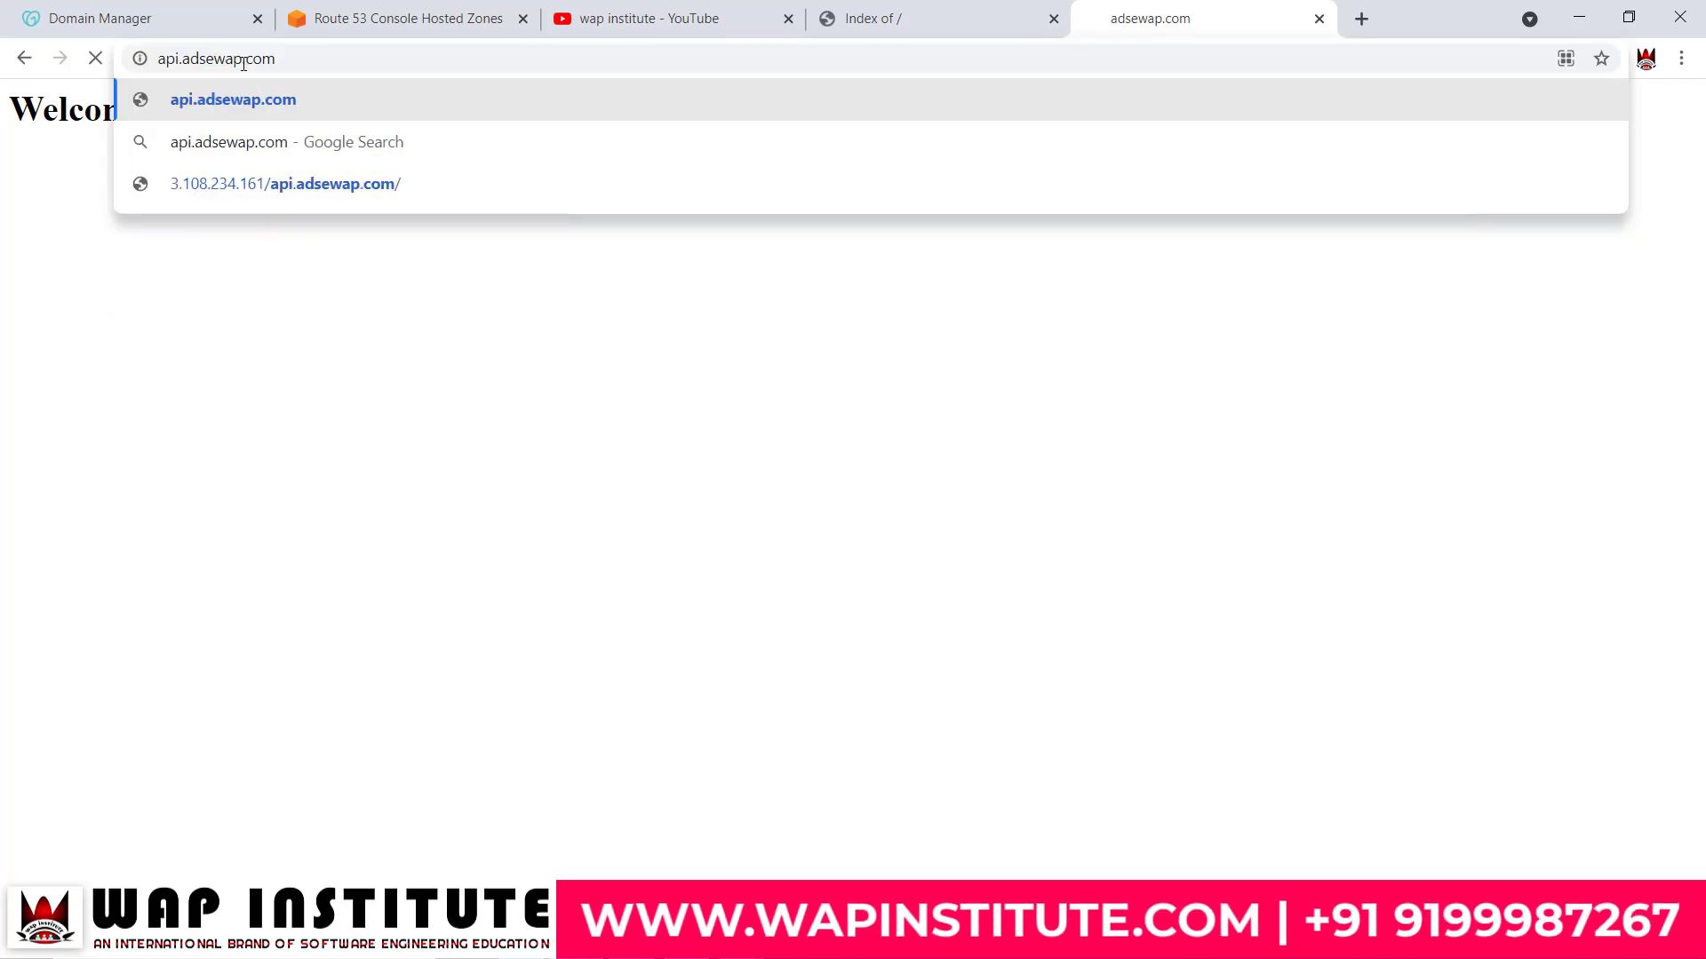
{"action": "key", "text": "Return"}
{"action": "left_click_drag", "start_coordinate": [230, 109], "coordinate": [439, 108]}
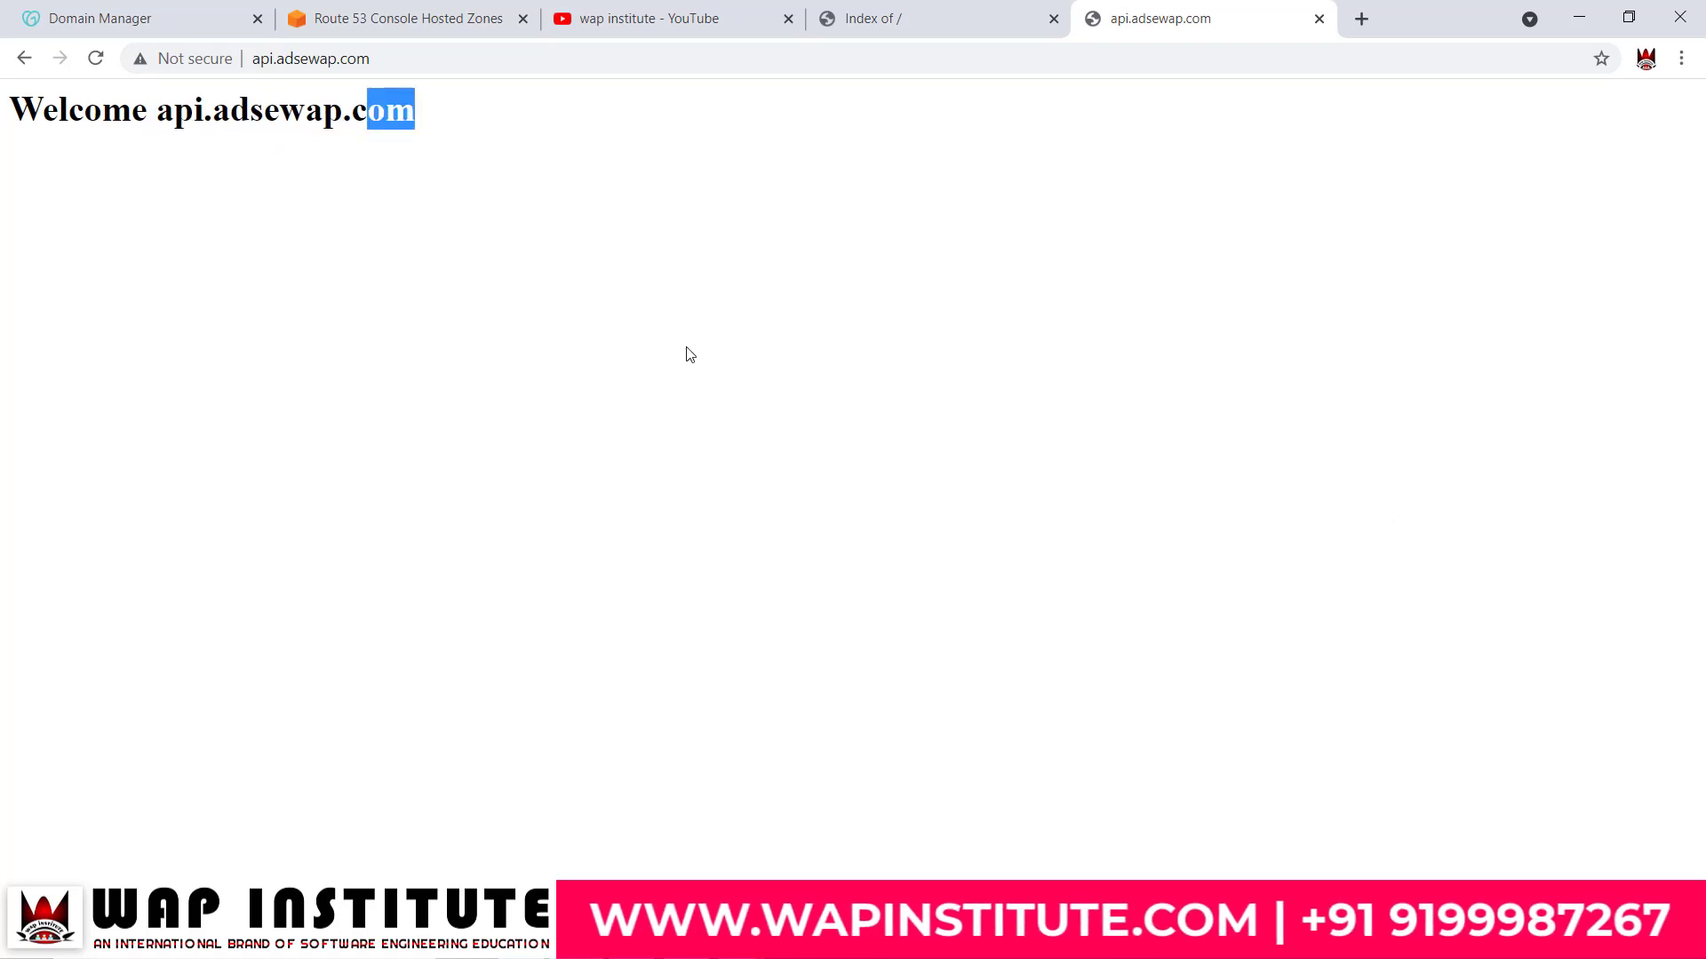
{"action": "left_click", "coordinate": [414, 116]}
{"action": "left_click_drag", "start_coordinate": [271, 59], "coordinate": [358, 59]}
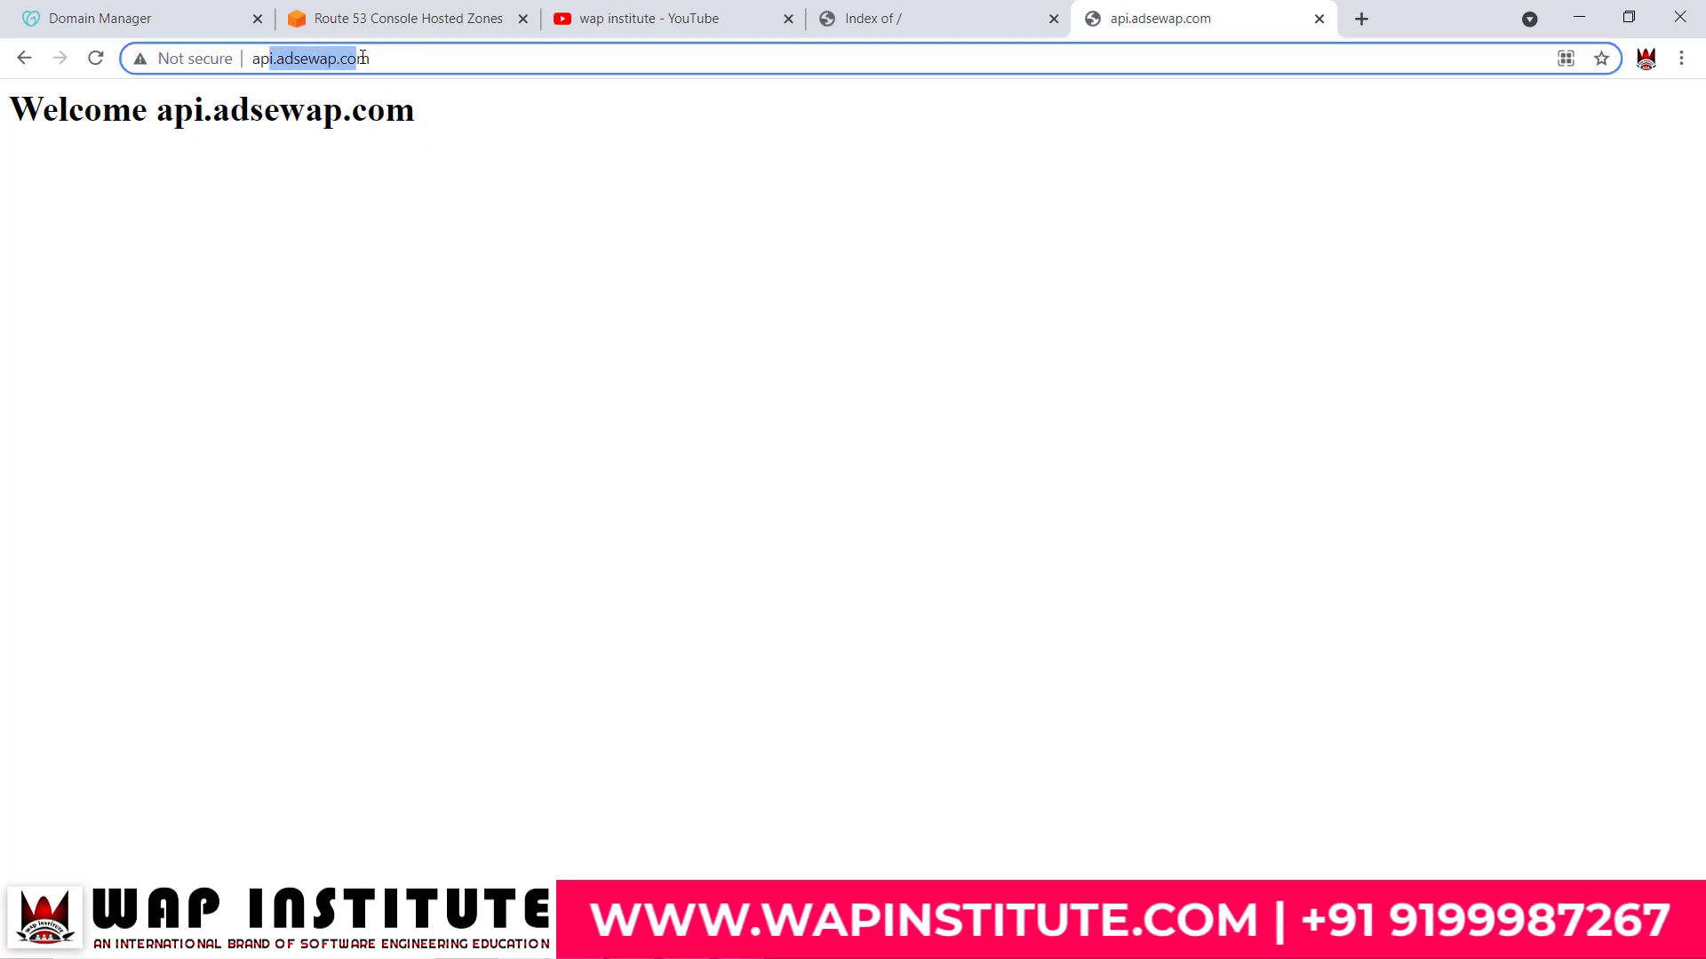
{"action": "left_click", "coordinate": [423, 125]}
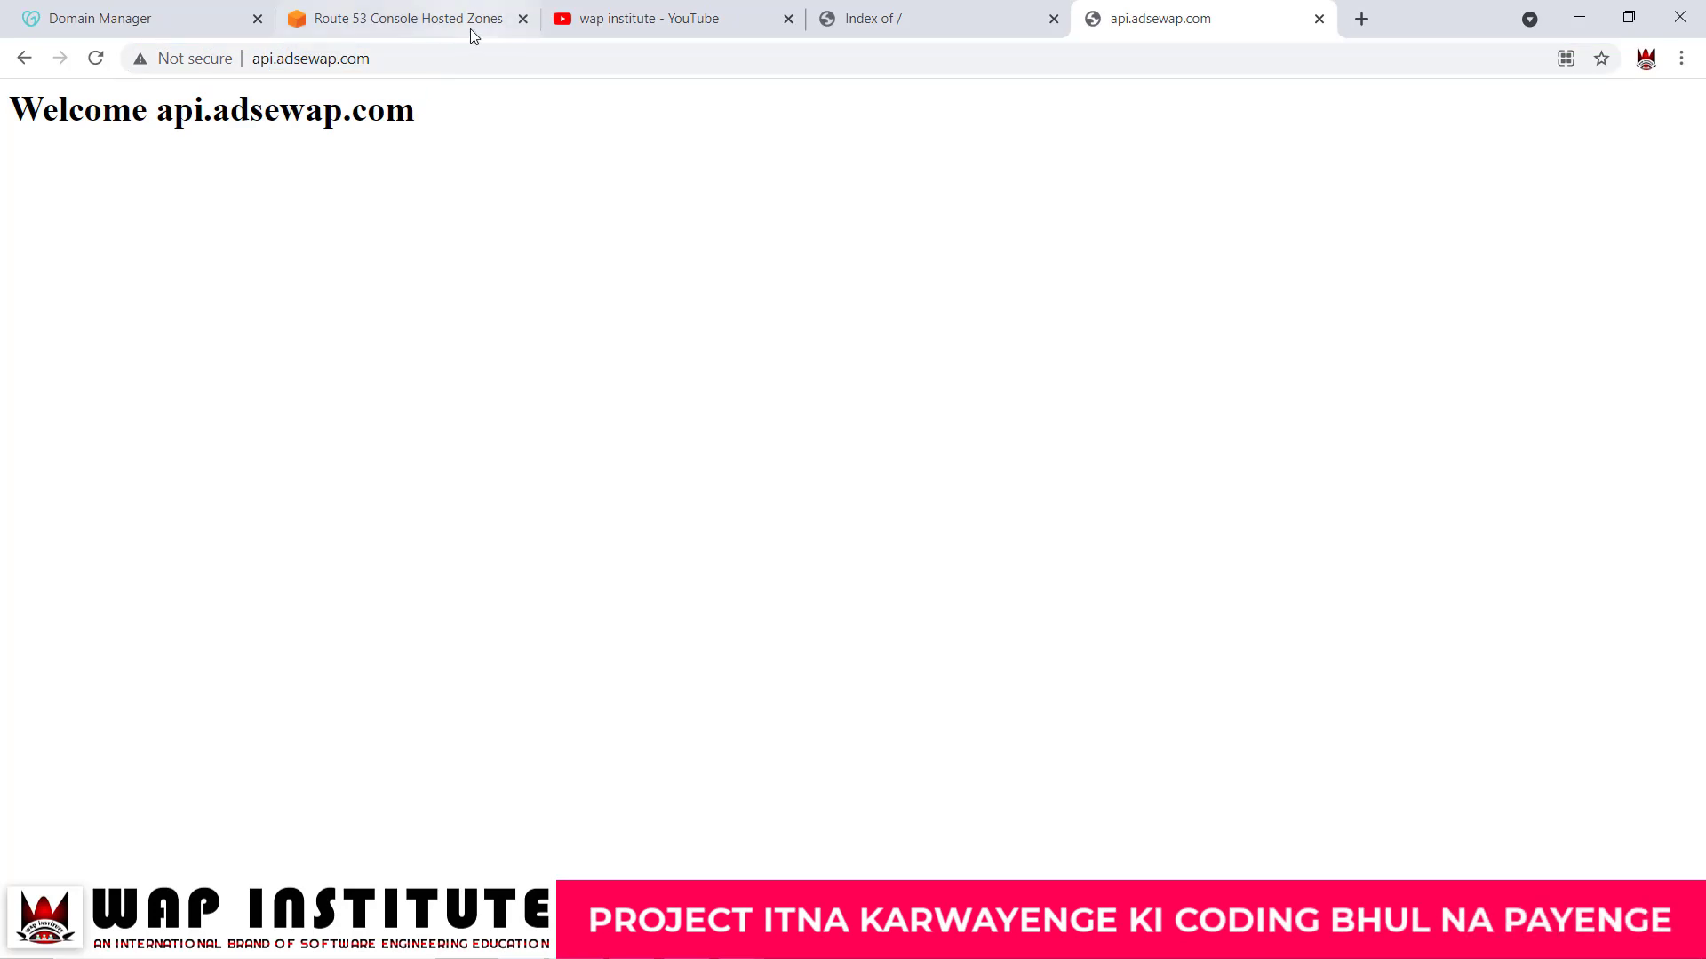
Step: Return to the Route 53 hosted zones and create a public hosted zone for wapinstitute.in
{"action": "left_click", "coordinate": [396, 12]}
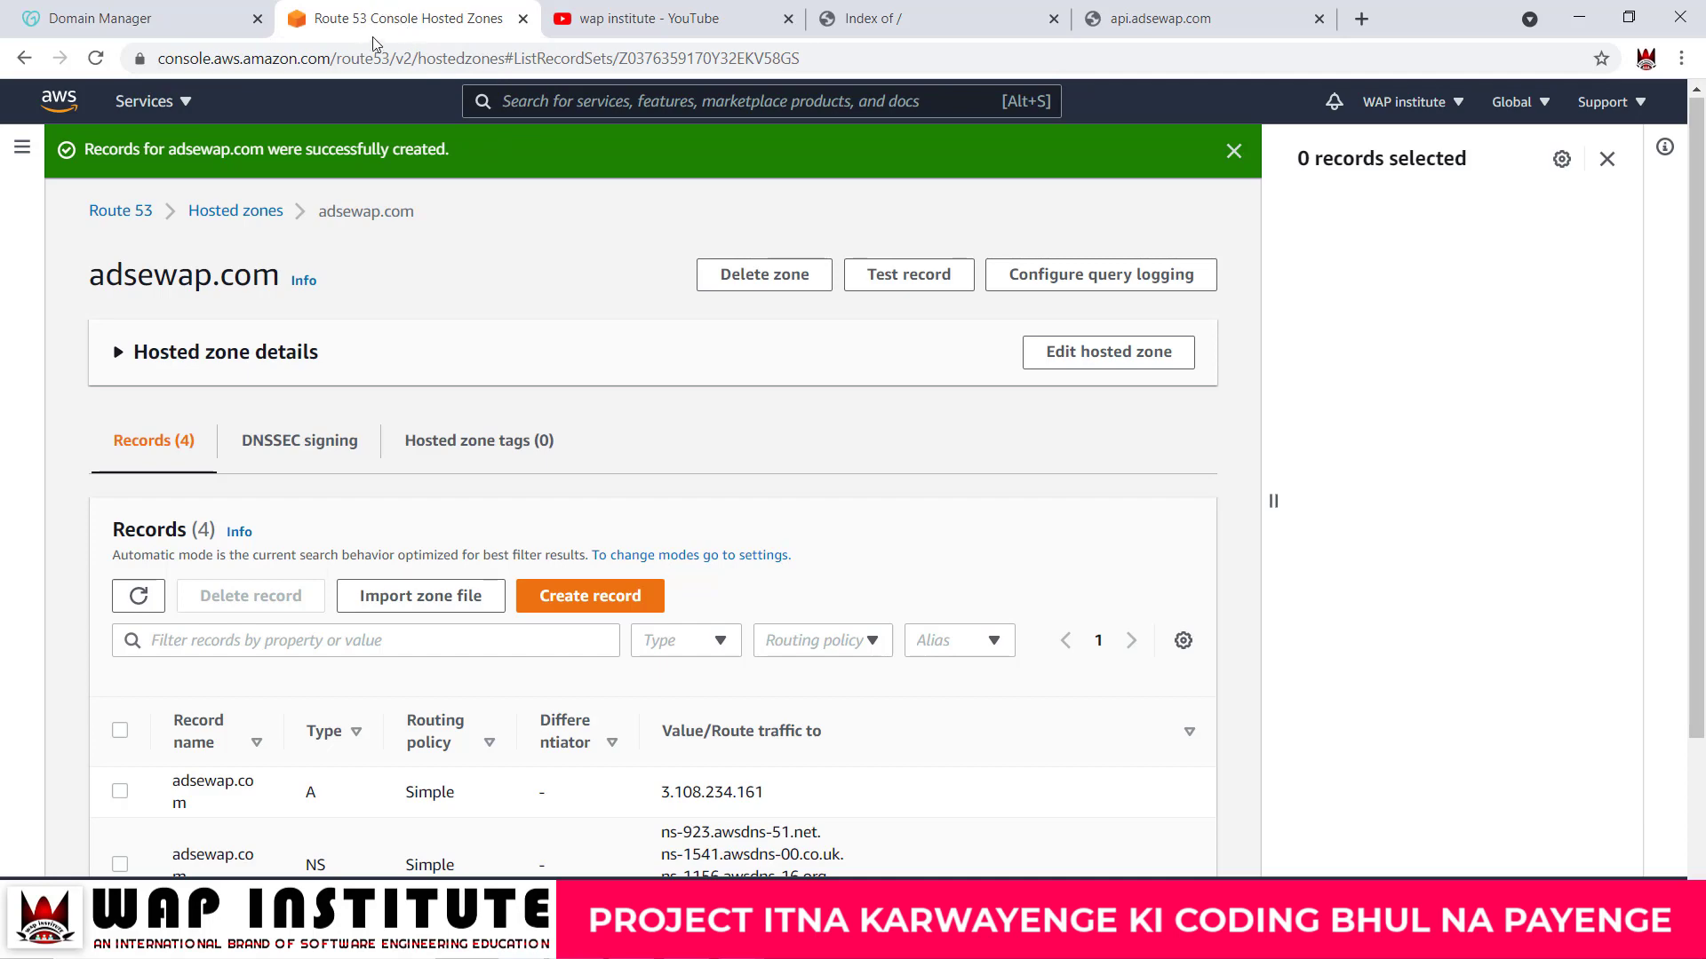
{"action": "left_click", "coordinate": [253, 160]}
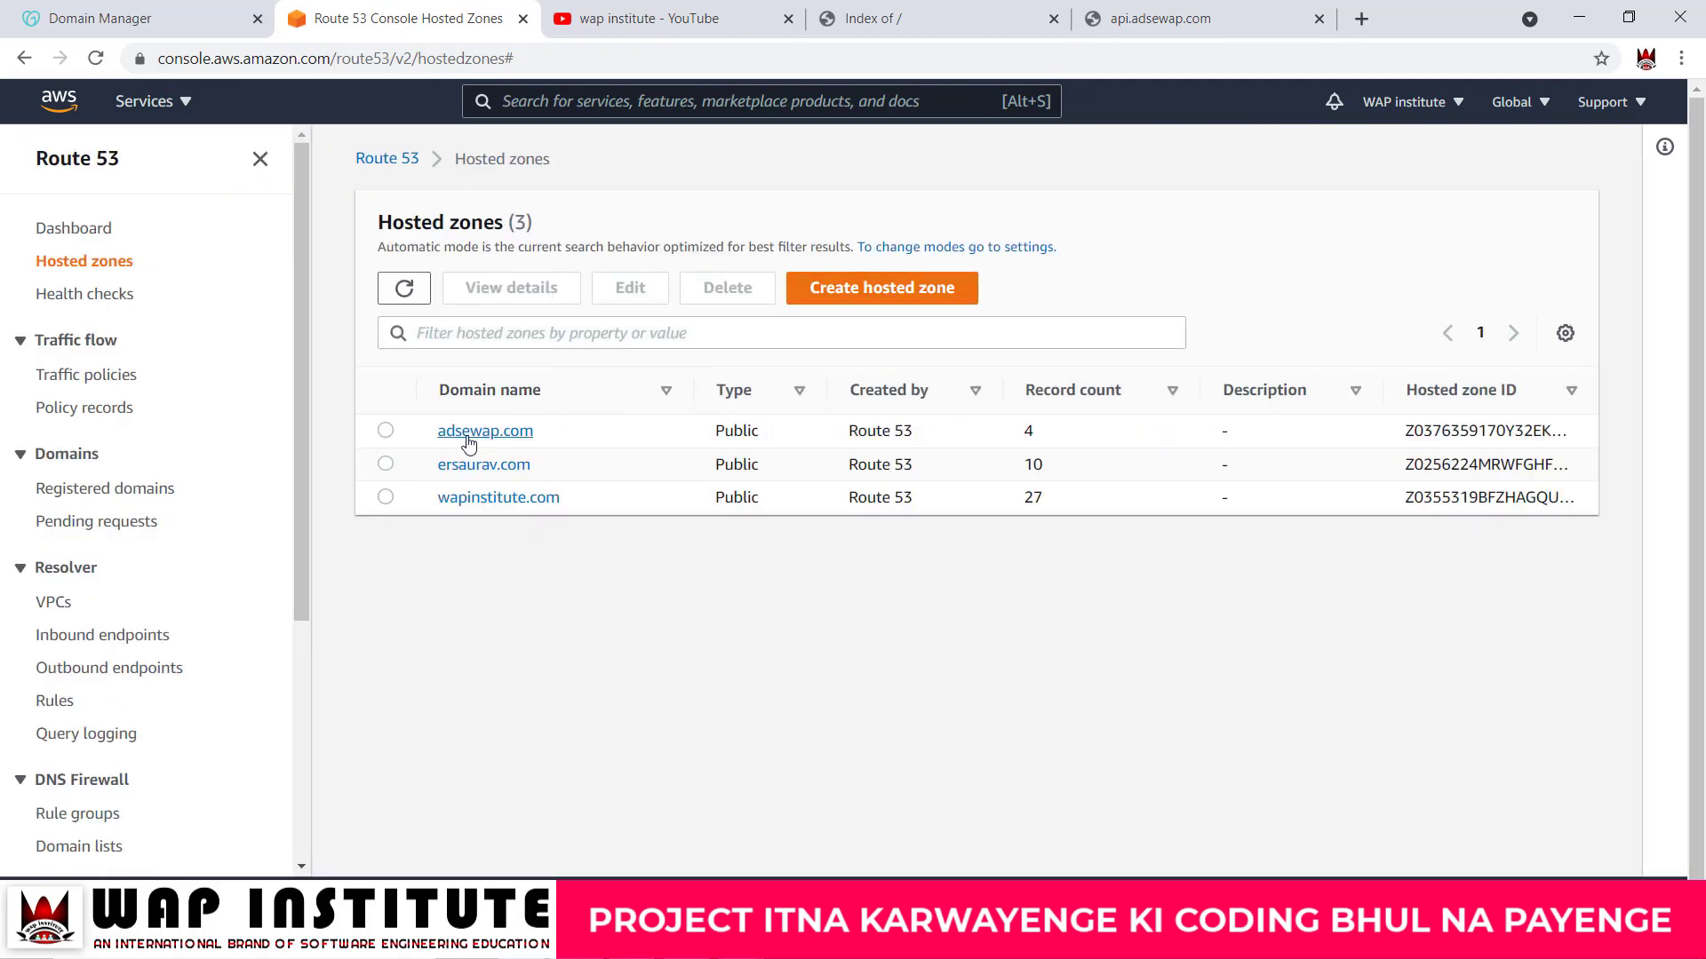
{"action": "left_click", "coordinate": [847, 290]}
{"action": "left_click", "coordinate": [337, 432]}
{"action": "type", "text": "wapinstitute.in"}
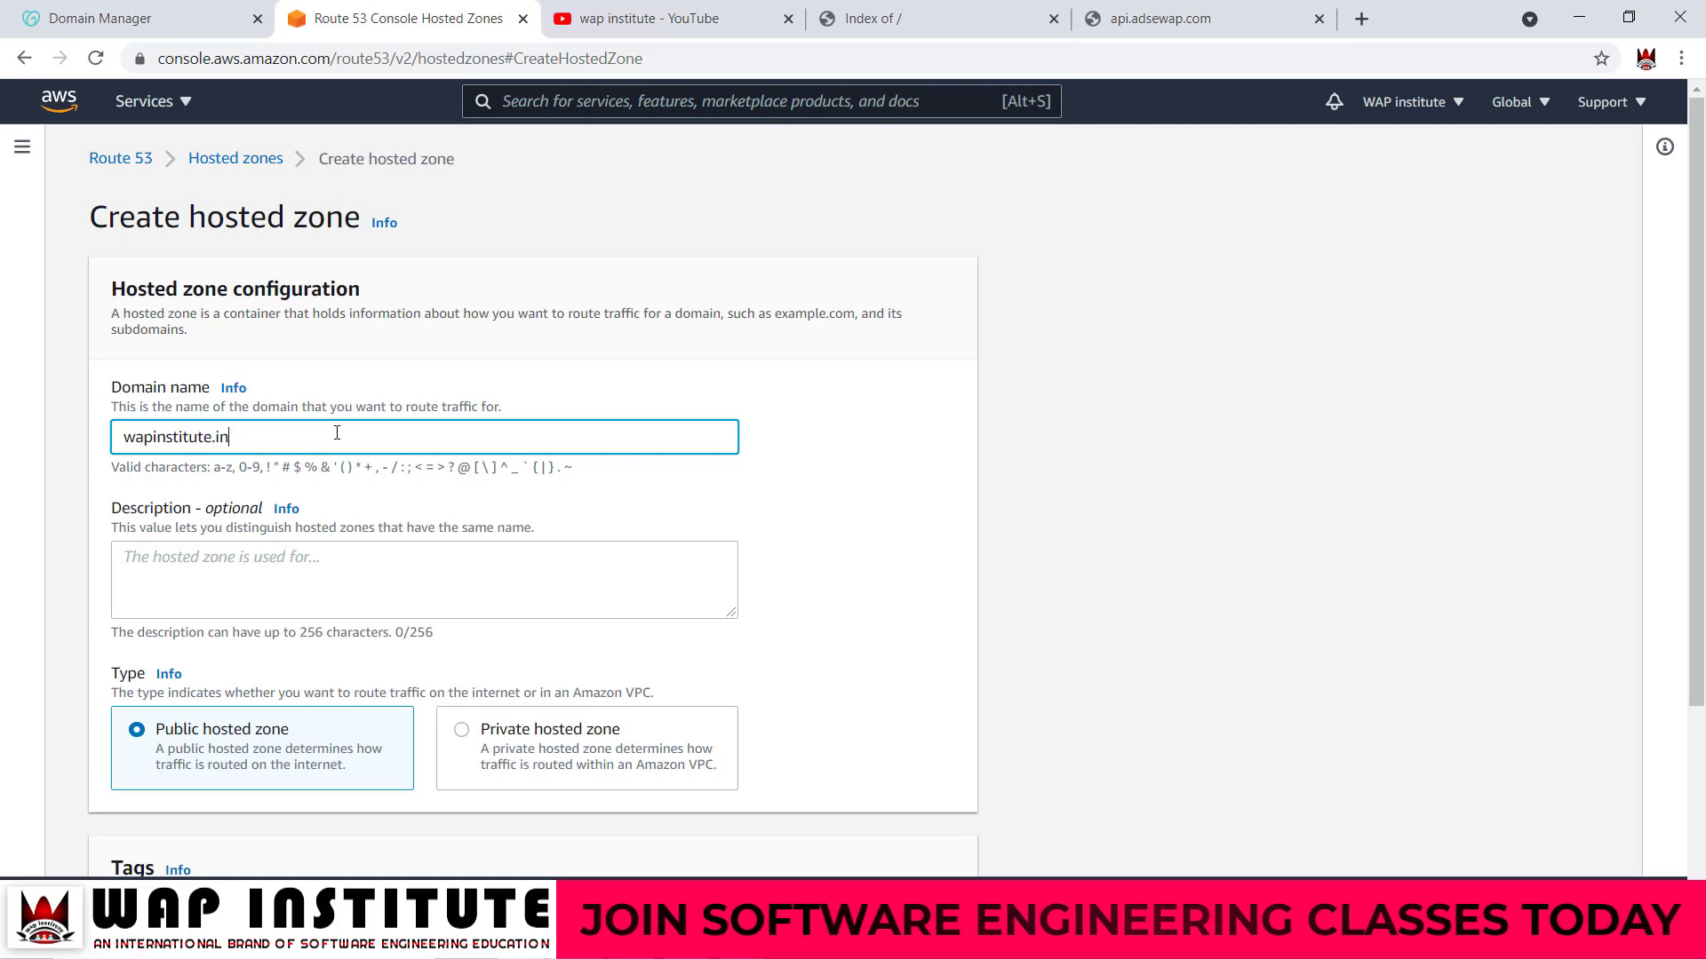
{"action": "scroll", "coordinate": [860, 845], "scroll_direction": "down", "scroll_amount": 3}
{"action": "left_click", "coordinate": [858, 845]}
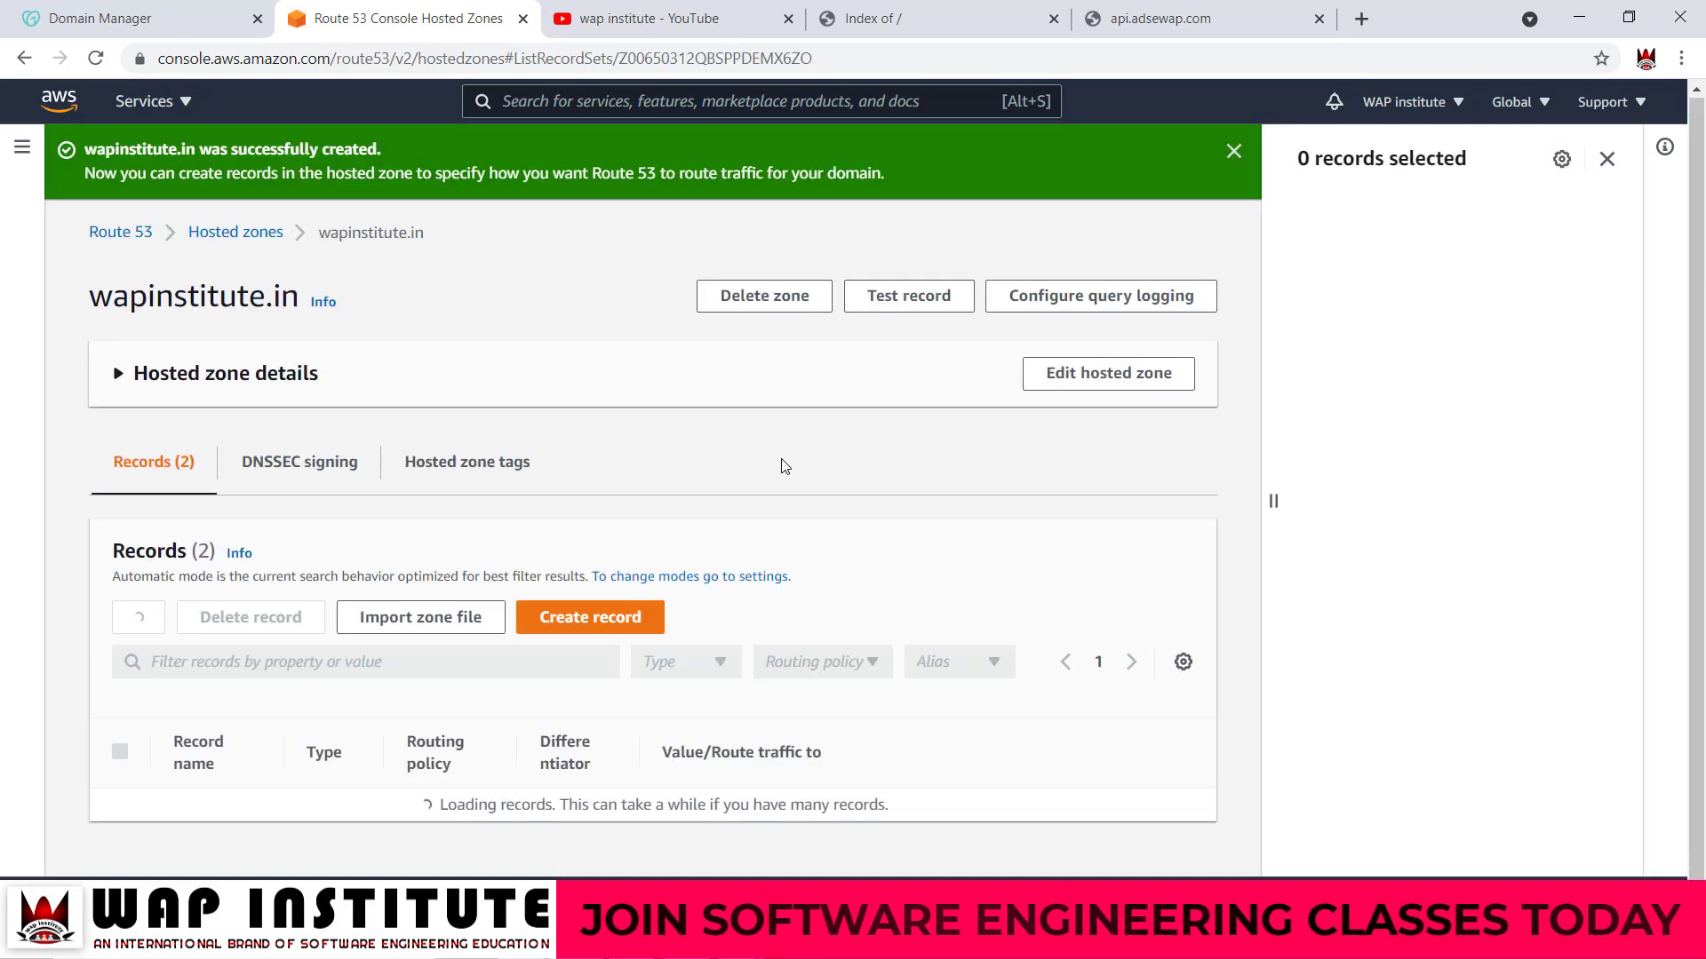
Step: Switch wapinstitute.in in GoDaddy to custom nameservers and enter ns-131.awsdns-16.com from its Route 53 NS record as the first
{"action": "scroll", "coordinate": [786, 465], "scroll_direction": "down", "scroll_amount": 1}
{"action": "left_click_drag", "start_coordinate": [662, 676], "coordinate": [821, 676]}
{"action": "key", "text": "ctrl+c"}
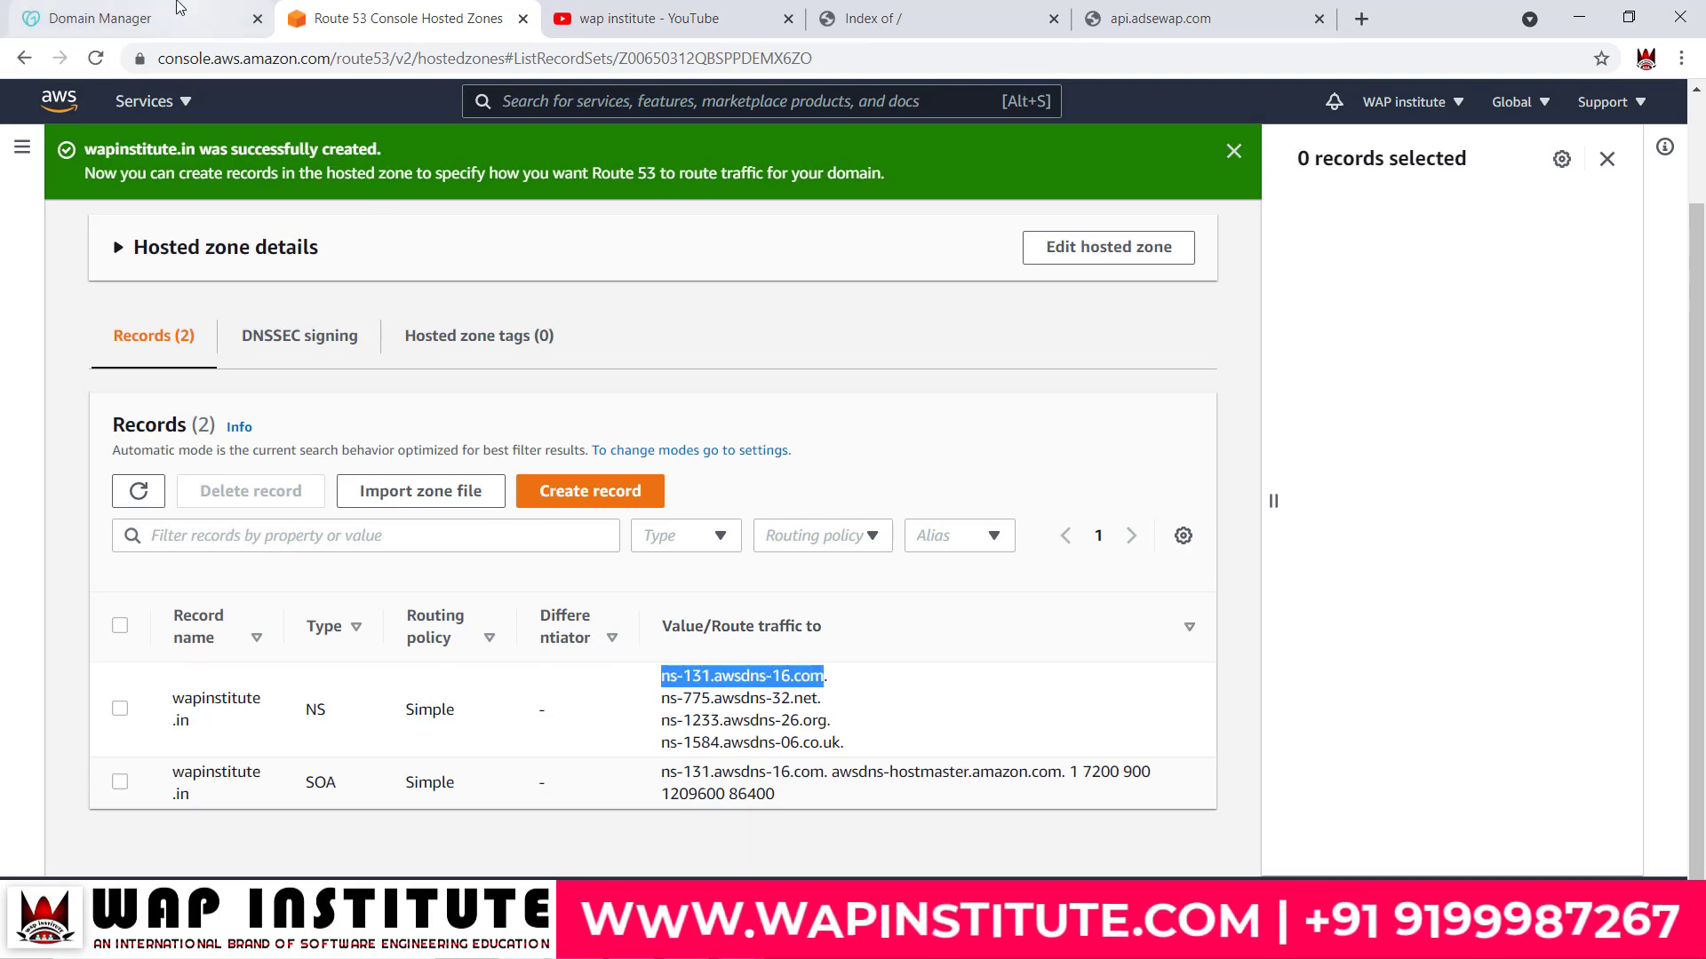
{"action": "left_click", "coordinate": [124, 18]}
{"action": "scroll", "coordinate": [780, 551], "scroll_direction": "down", "scroll_amount": 5}
{"action": "scroll", "coordinate": [780, 551], "scroll_direction": "down", "scroll_amount": 3}
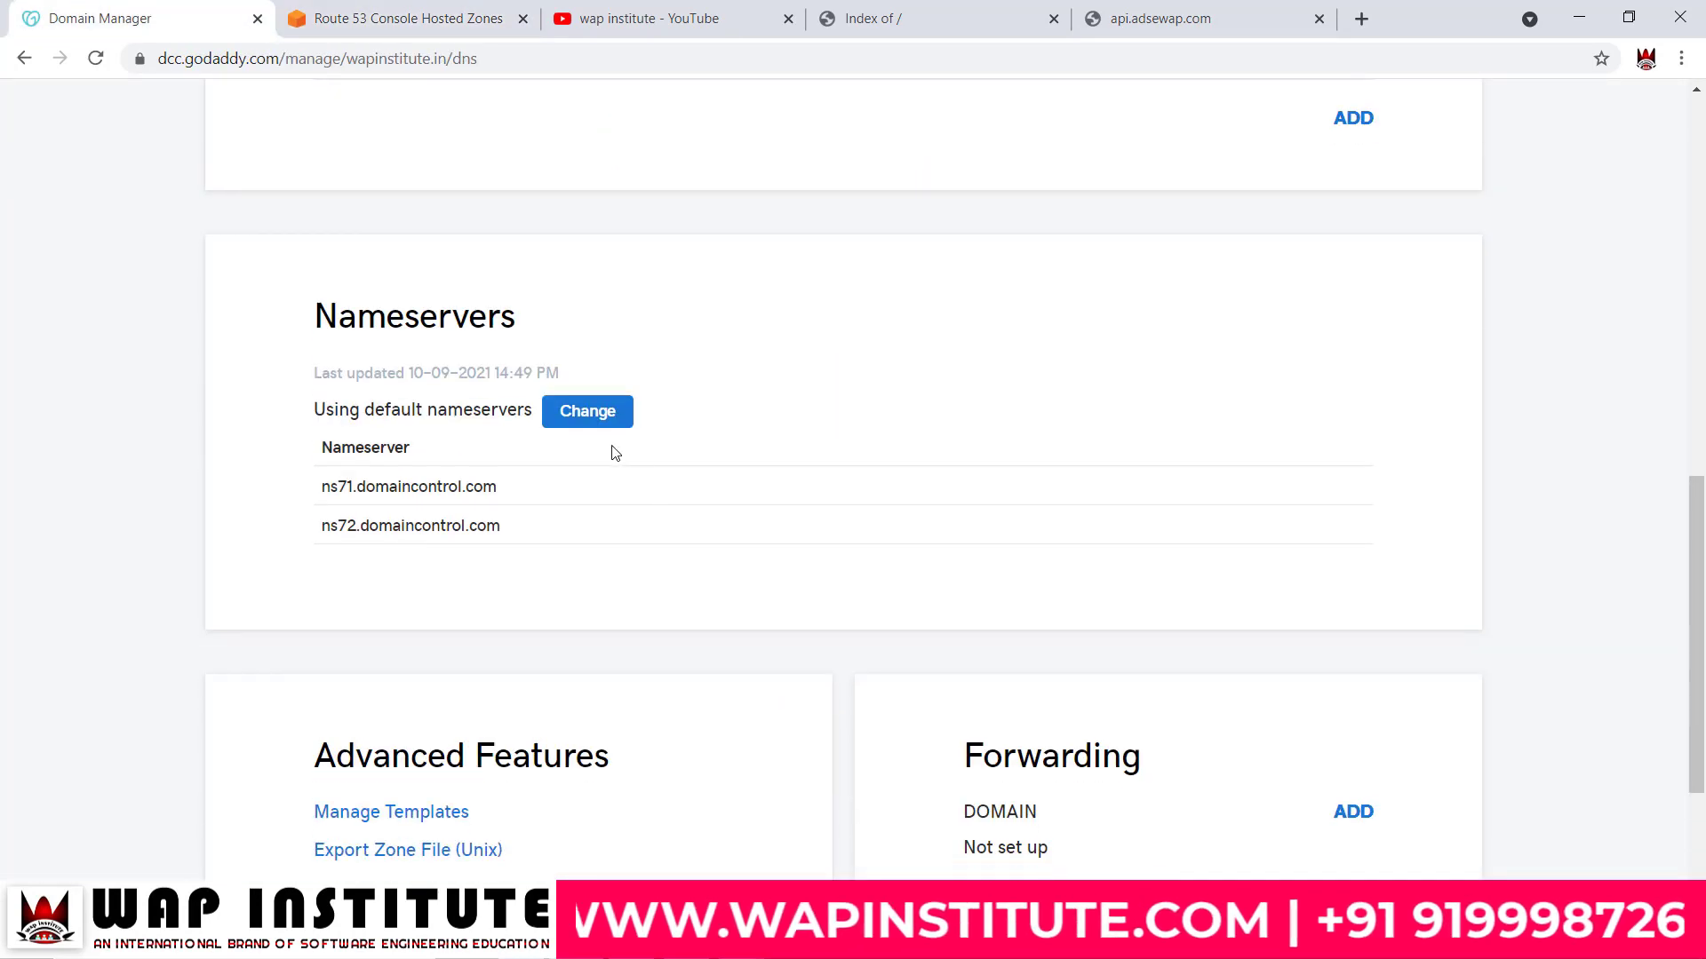
{"action": "left_click", "coordinate": [590, 408]}
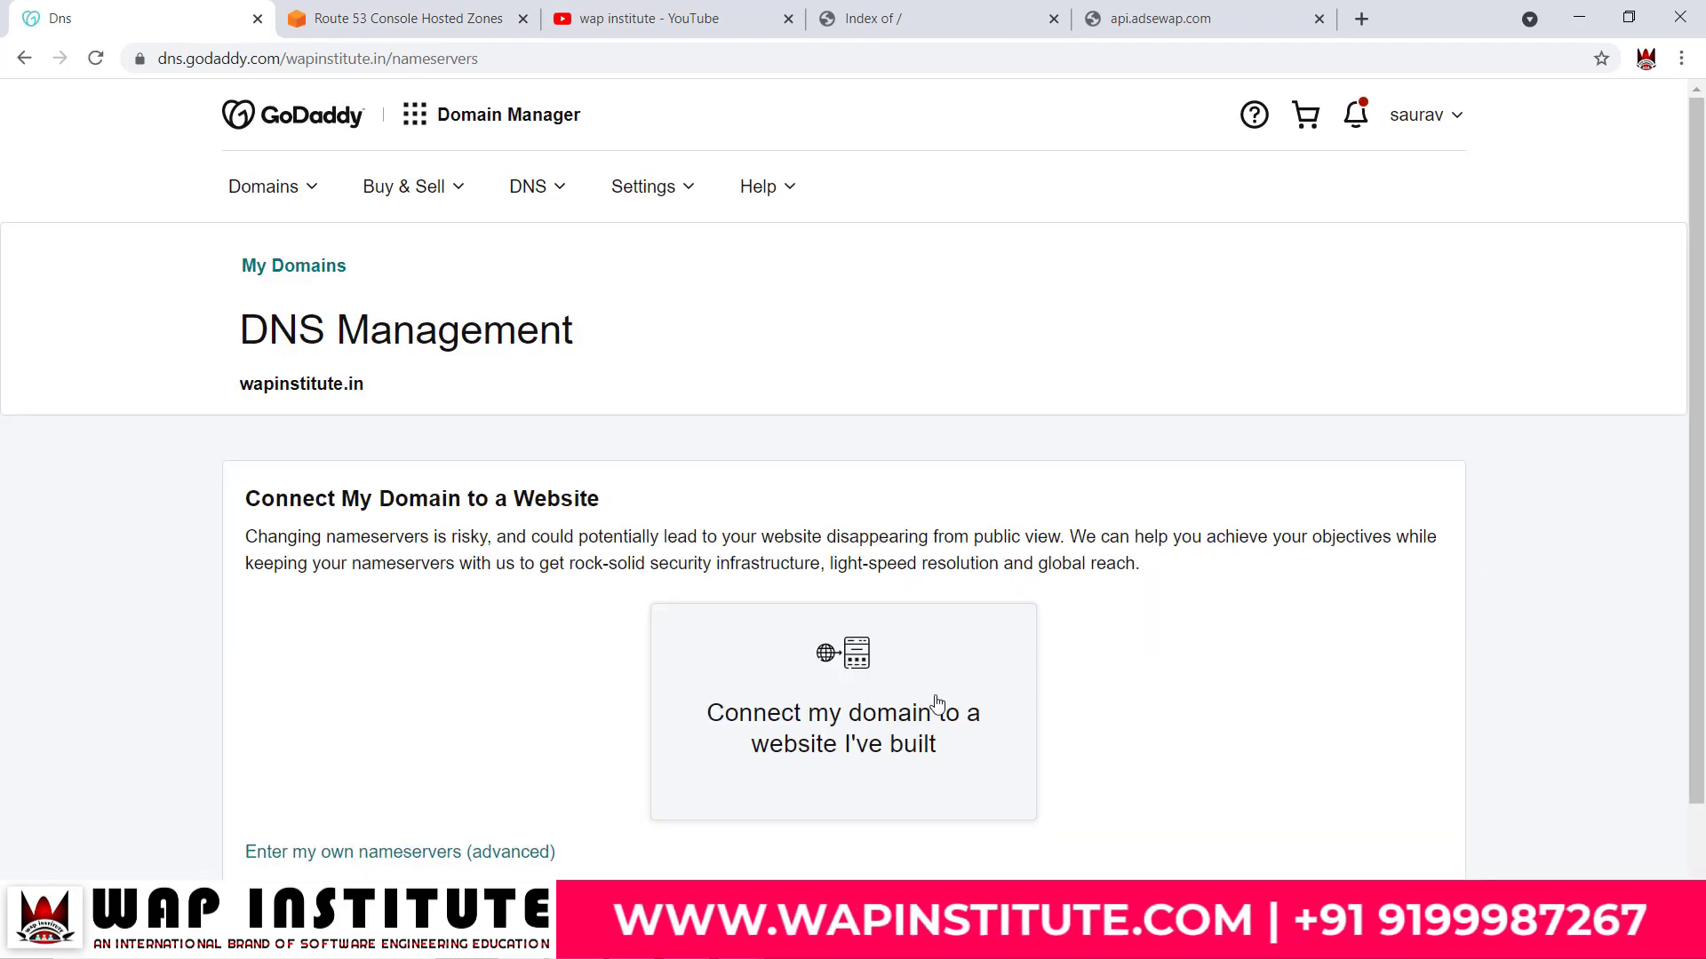
{"action": "left_click", "coordinate": [425, 853]}
{"action": "left_click", "coordinate": [488, 611]}
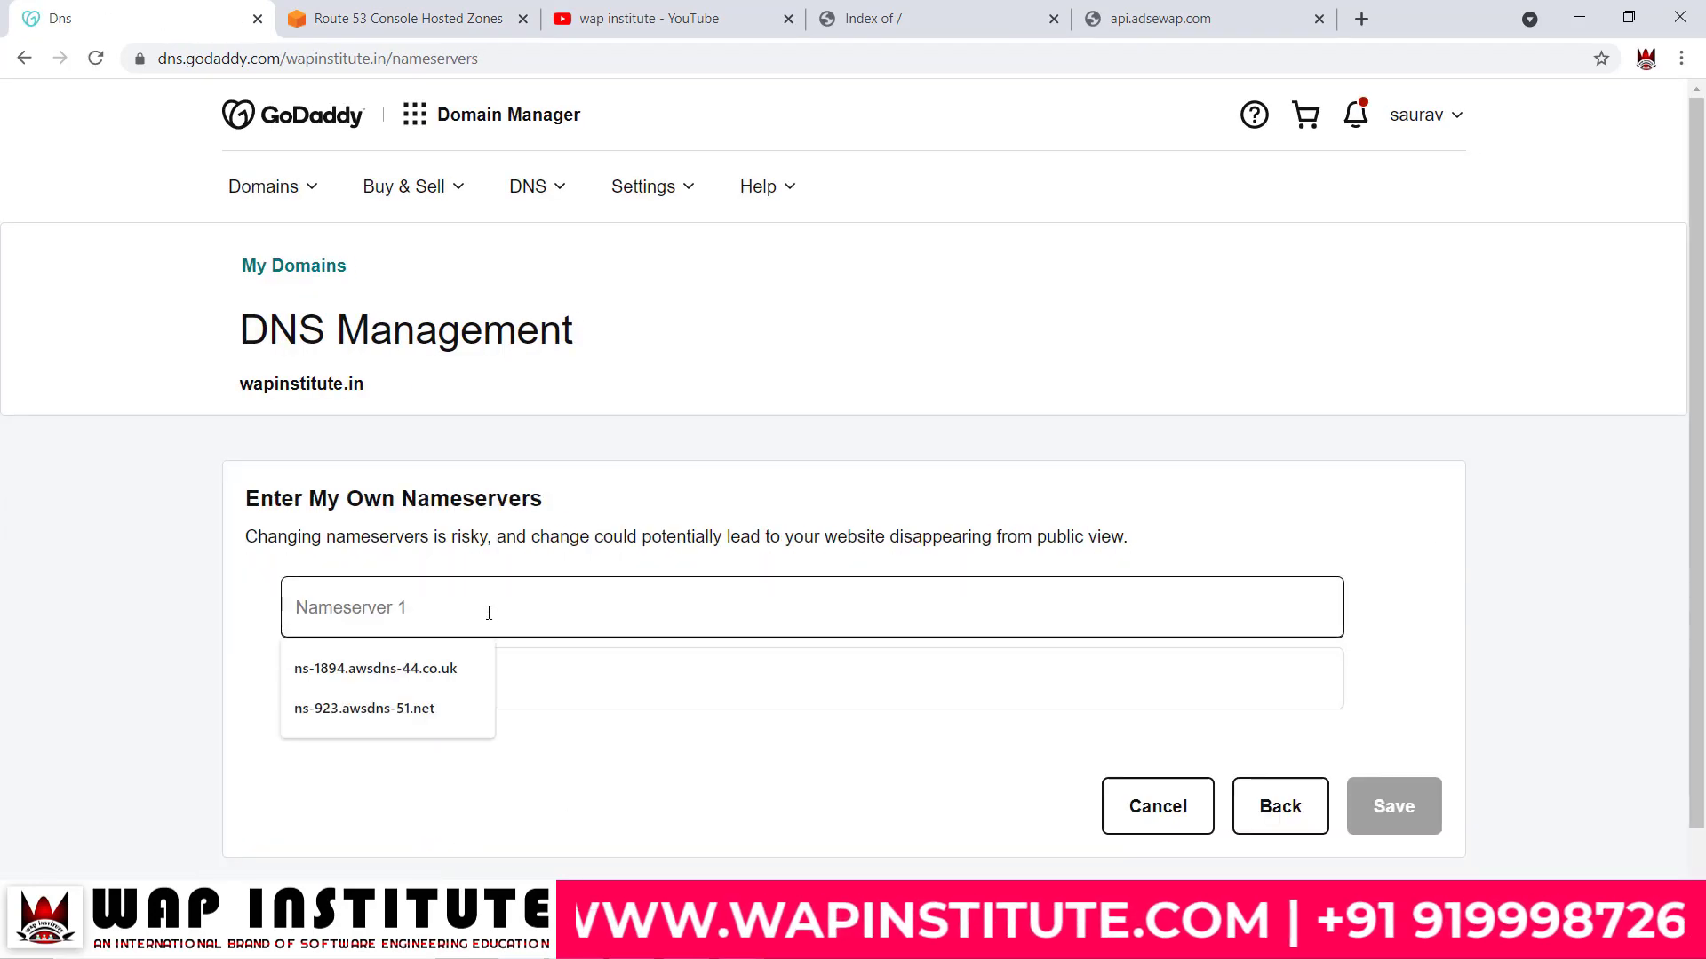
{"action": "key", "text": "ctrl+v"}
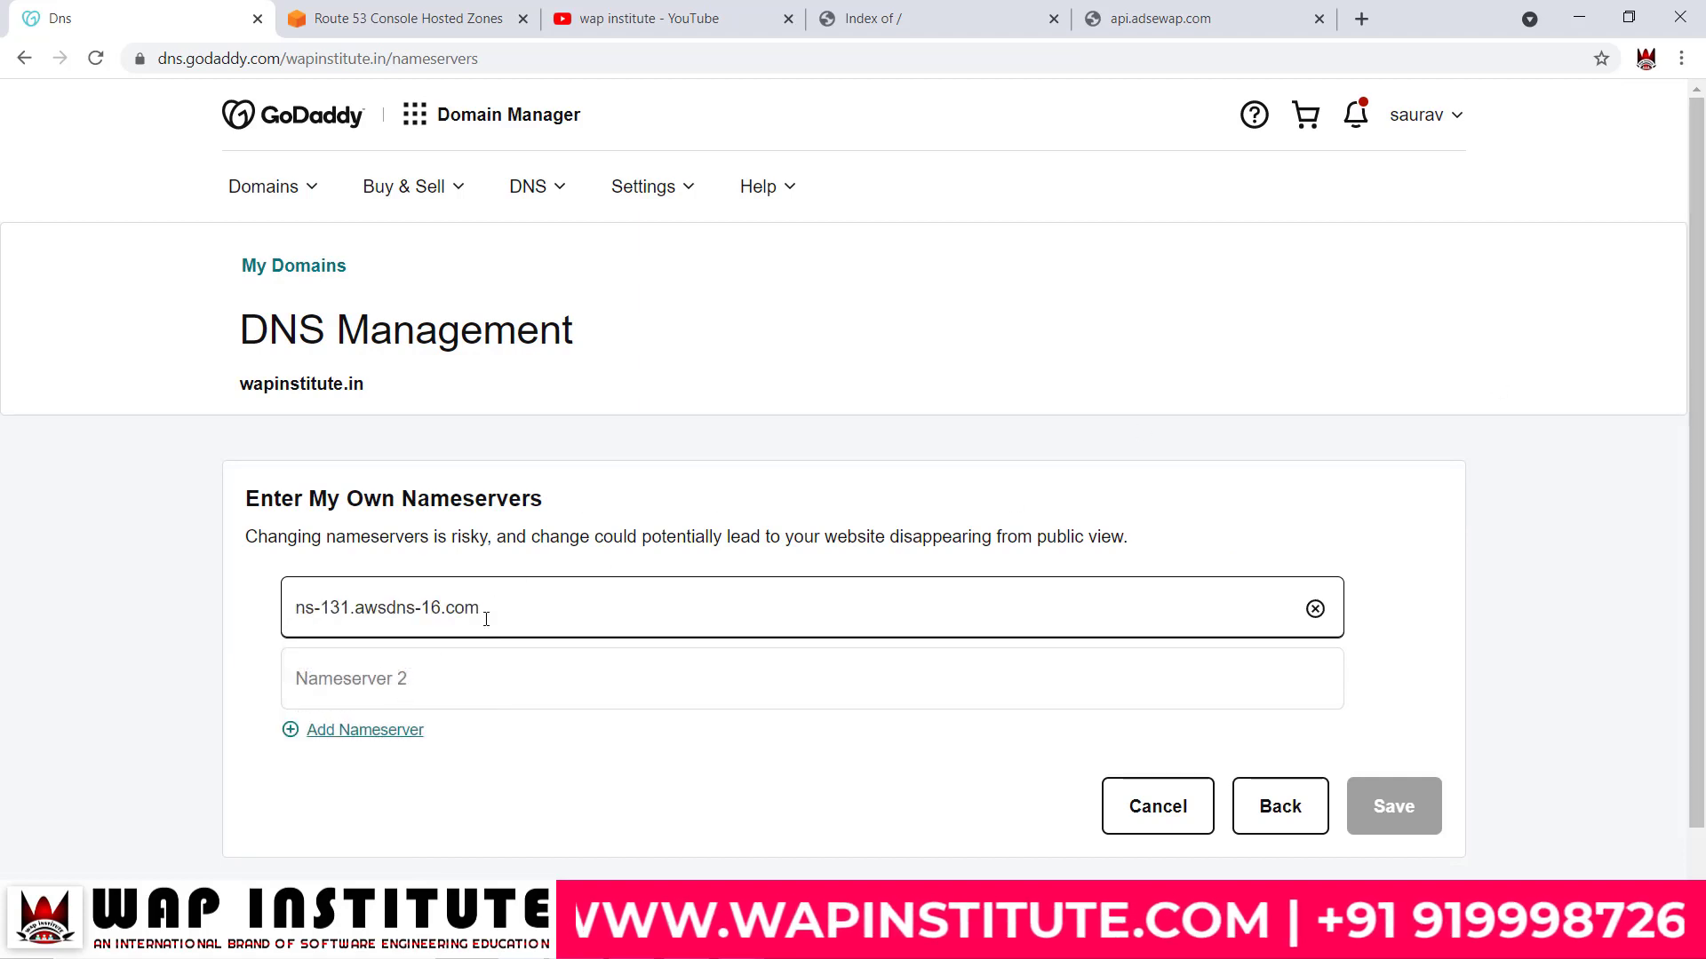
Step: Copy ns-775.awsdns-32.net from the Route 53 NS record into GoDaddy as the second nameserver for wapinstitute.in
{"action": "left_click_drag", "start_coordinate": [503, 602], "coordinate": [291, 615]}
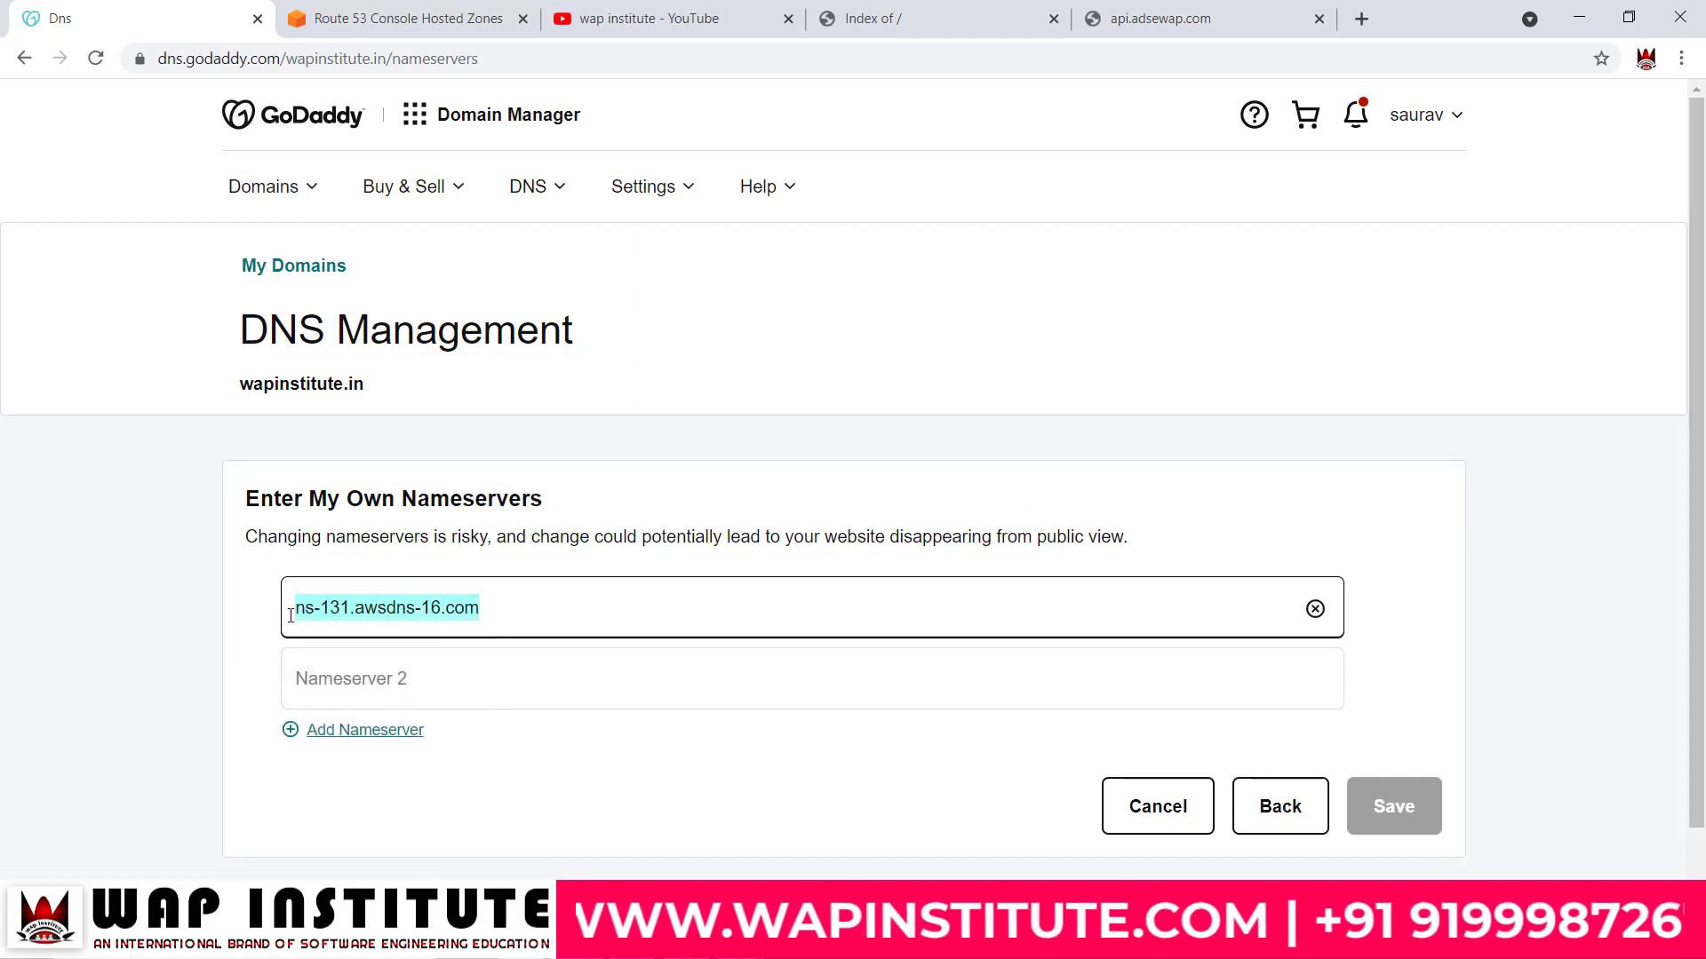
{"action": "left_click", "coordinate": [425, 26]}
{"action": "left_click_drag", "start_coordinate": [664, 699], "coordinate": [813, 699]}
{"action": "key", "text": "ctrl+c"}
{"action": "left_click", "coordinate": [133, 18]}
{"action": "left_click", "coordinate": [388, 700]}
{"action": "key", "text": "ctrl+v"}
Step: Add two more nameserver fields in GoDaddy and fill the third with ns-1233.awsdns-26.org from Route 53
{"action": "left_click", "coordinate": [355, 730]}
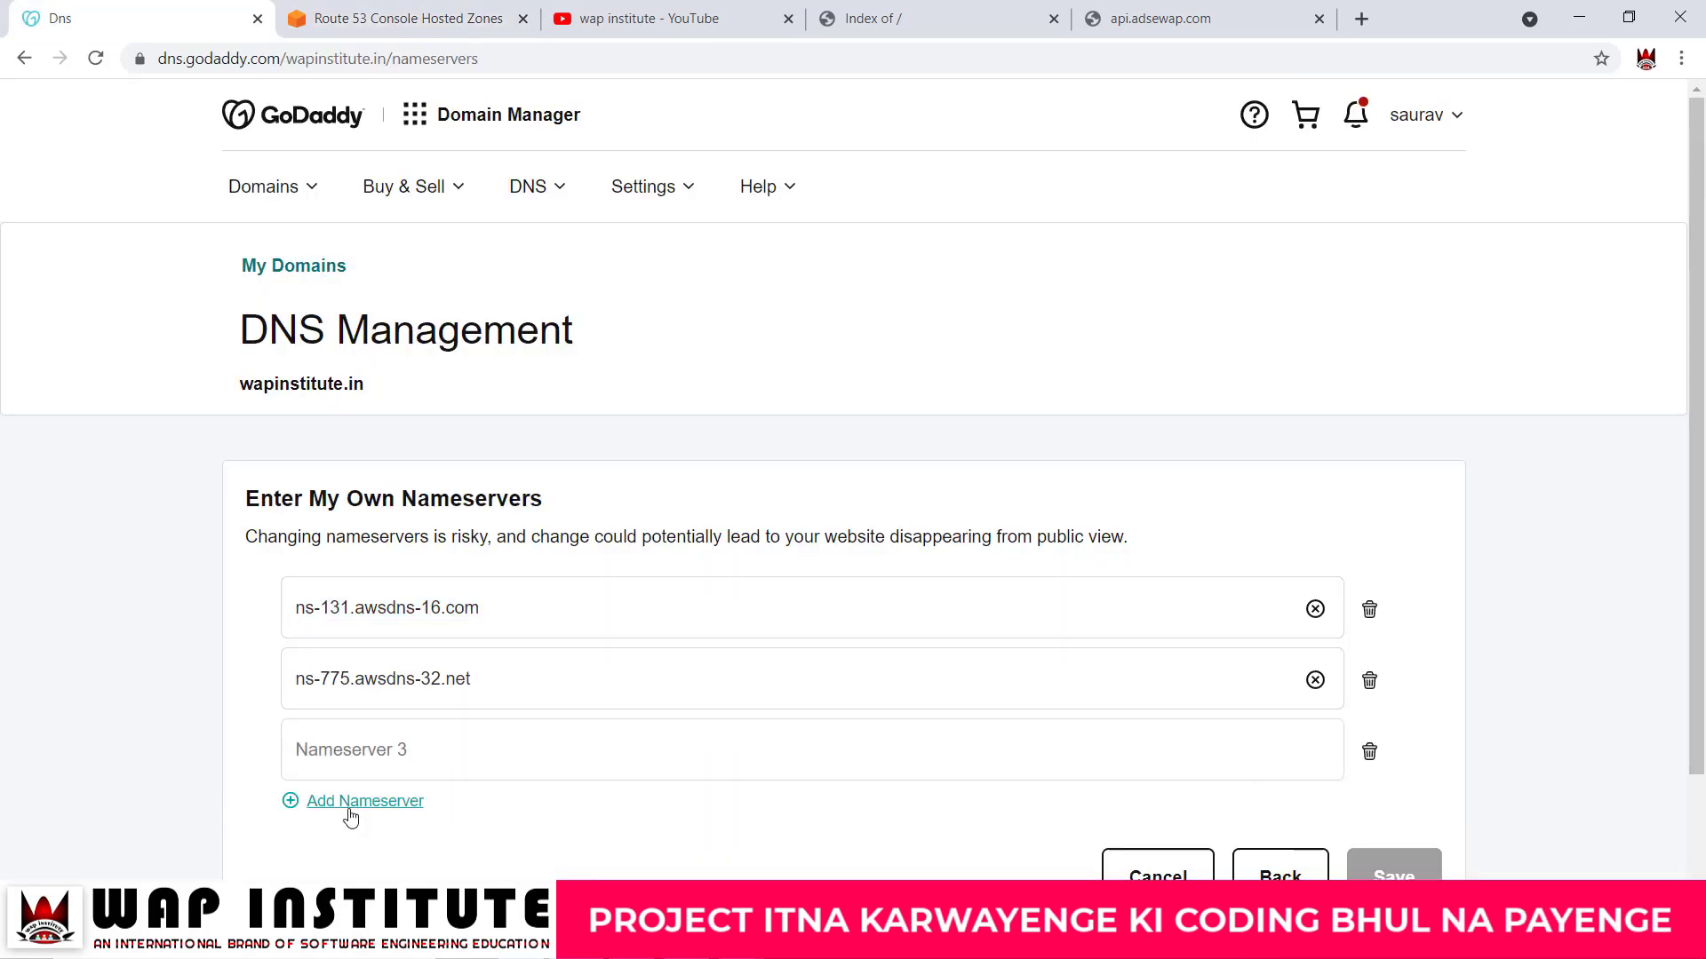
{"action": "left_click", "coordinate": [354, 805]}
{"action": "left_click", "coordinate": [405, 18]}
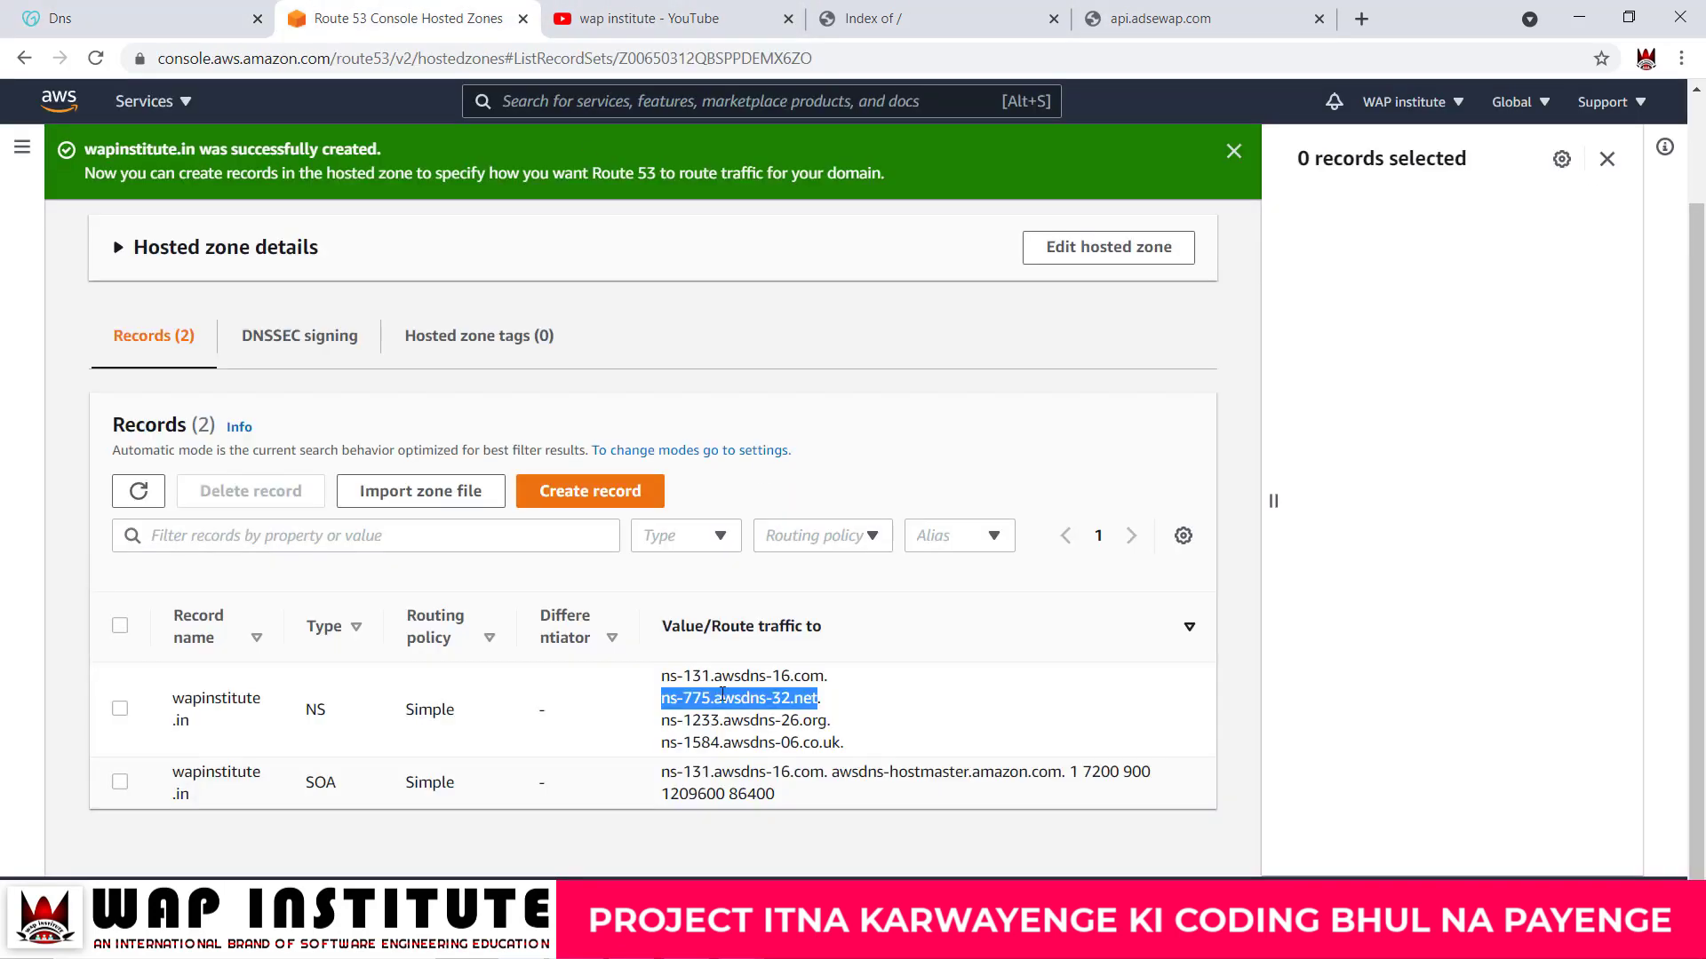
{"action": "left_click_drag", "start_coordinate": [664, 724], "coordinate": [827, 717]}
{"action": "key", "text": "ctrl+c"}
{"action": "left_click", "coordinate": [133, 17]}
{"action": "left_click", "coordinate": [380, 756]}
{"action": "key", "text": "ctrl+v"}
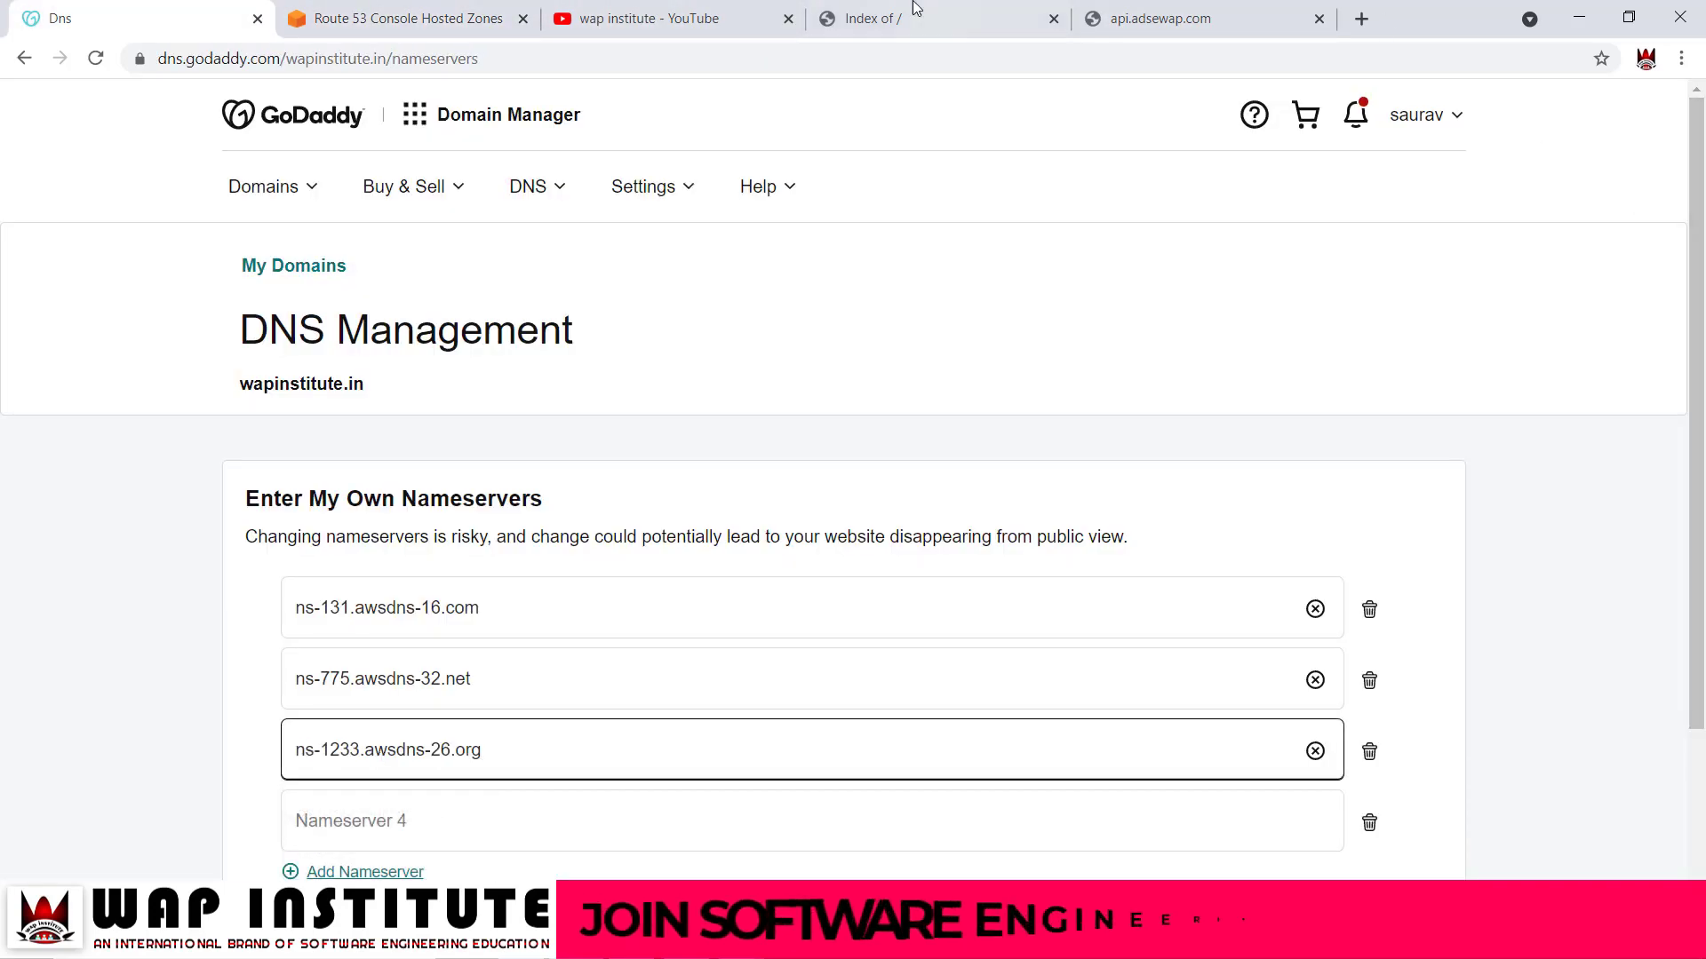
Step: Copy ns-1584.awsdns-06.co.uk from the Route 53 NS record into GoDaddy as the fourth nameserver
{"action": "left_click", "coordinate": [404, 18]}
{"action": "left_click_drag", "start_coordinate": [661, 747], "coordinate": [843, 749]}
{"action": "key", "text": "ctrl+c"}
{"action": "left_click", "coordinate": [133, 18]}
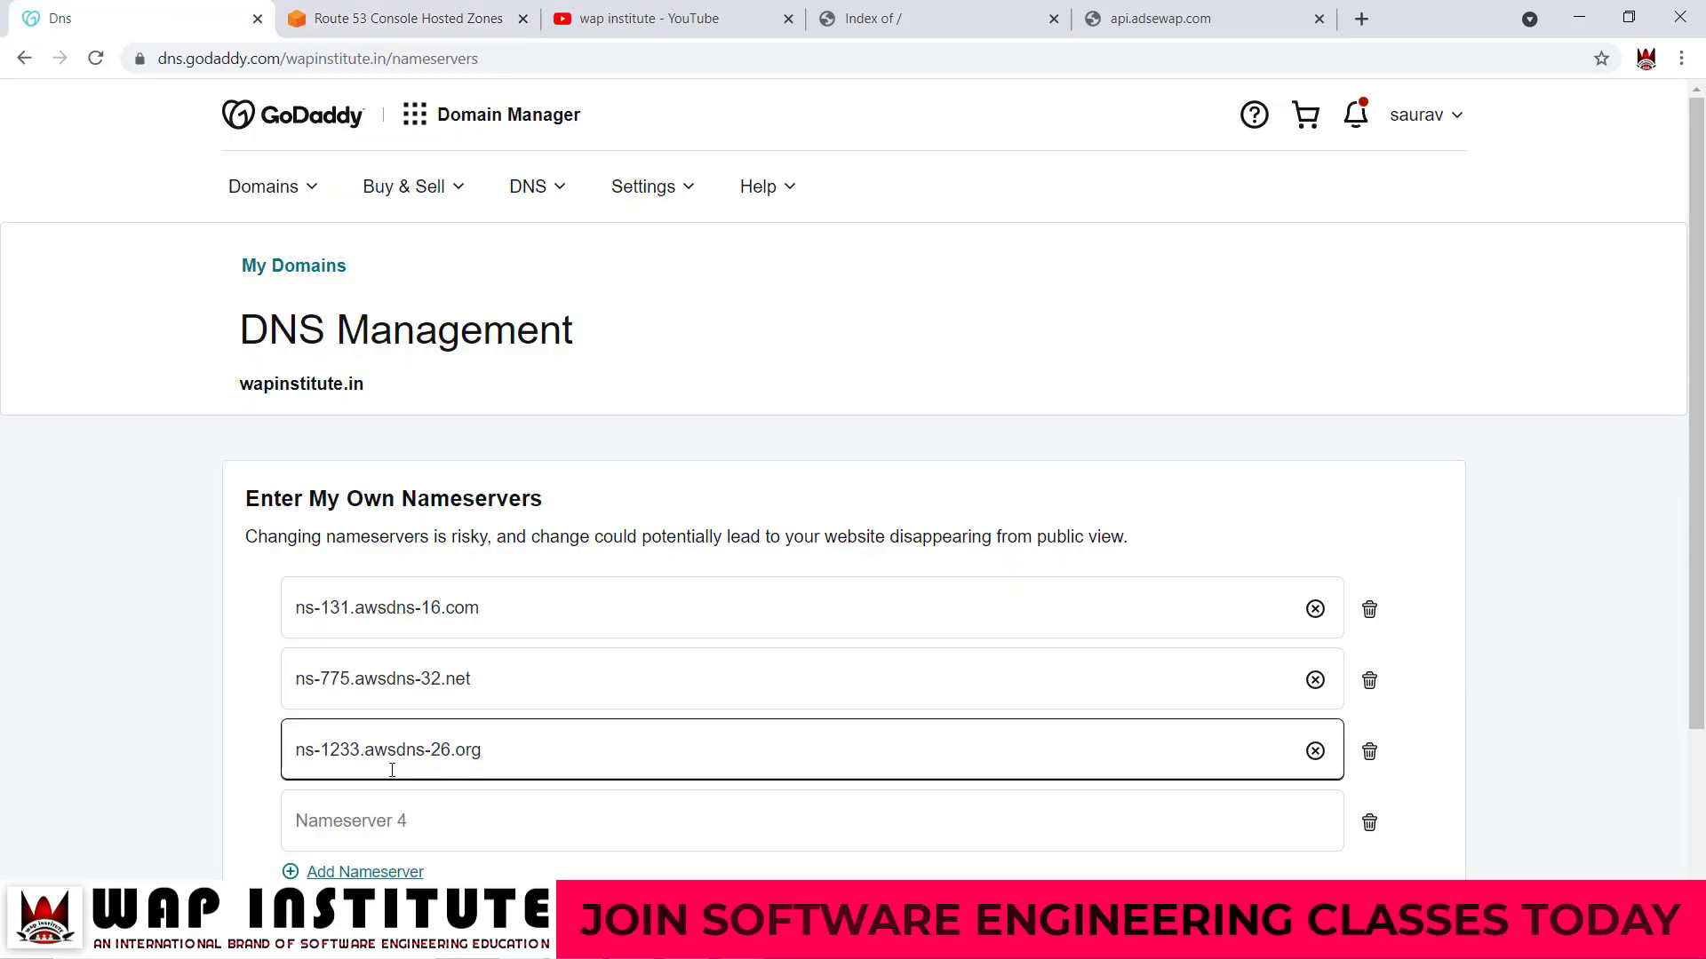
{"action": "left_click", "coordinate": [355, 821]}
{"action": "key", "text": "ctrl+v"}
Step: Save the four custom nameservers and consent to the nameserver update for wapinstitute.in
{"action": "scroll", "coordinate": [1036, 705], "scroll_direction": "down", "scroll_amount": 3}
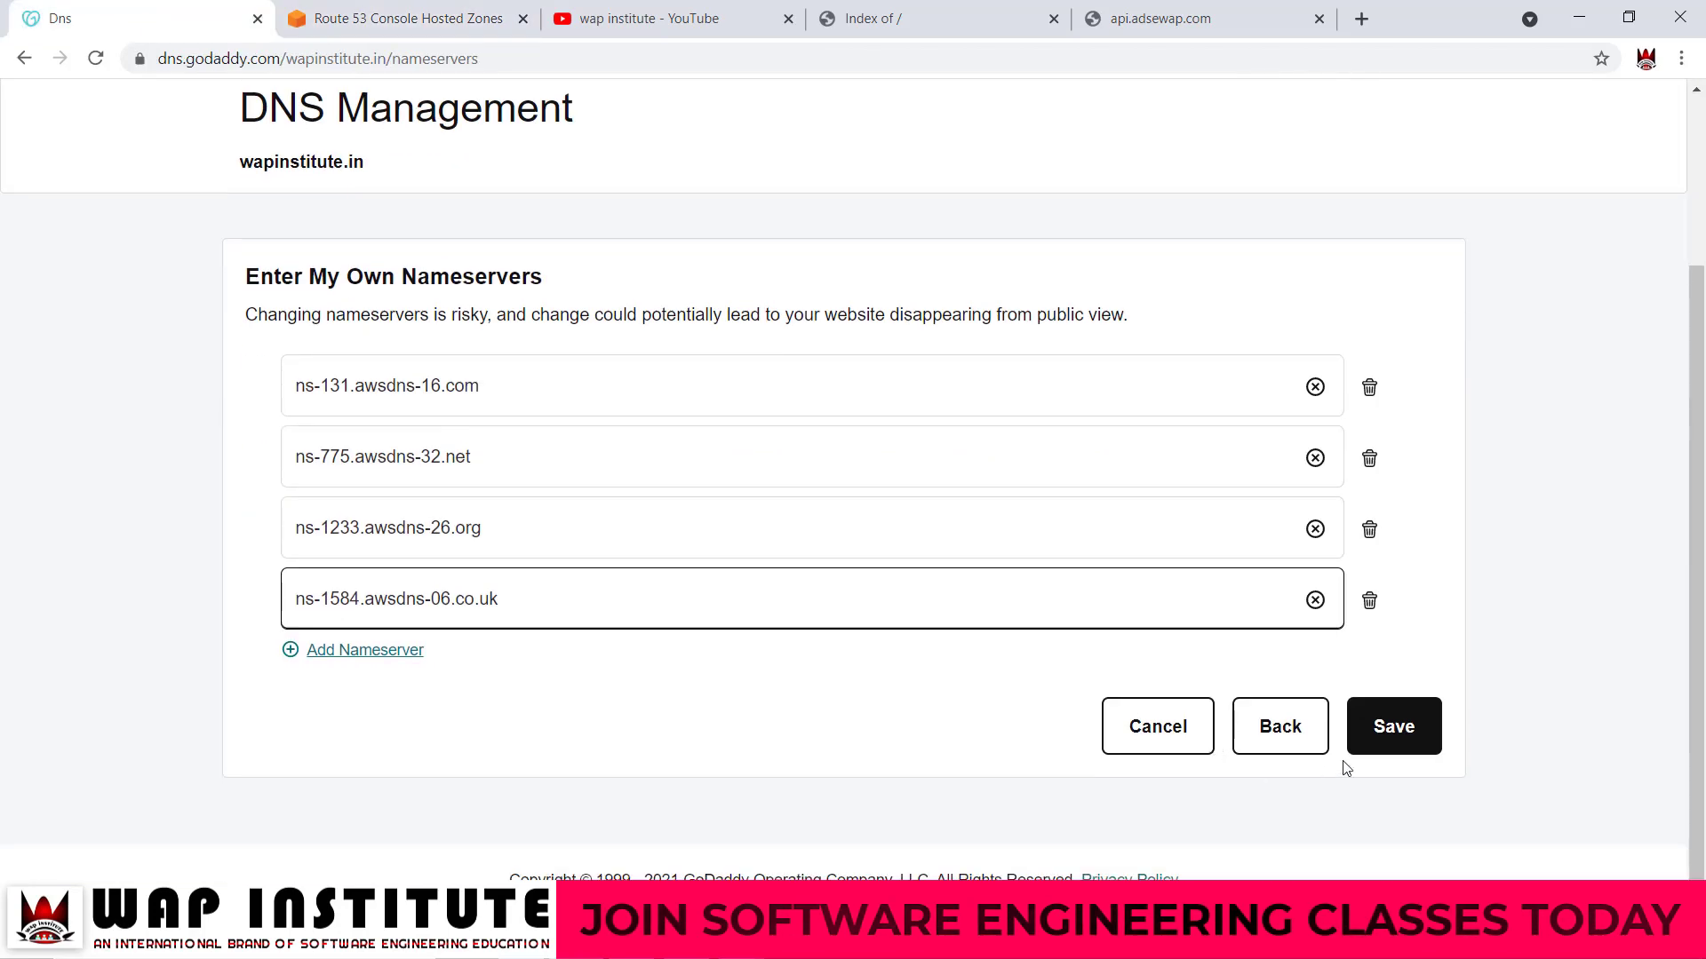
{"action": "left_click", "coordinate": [1393, 749]}
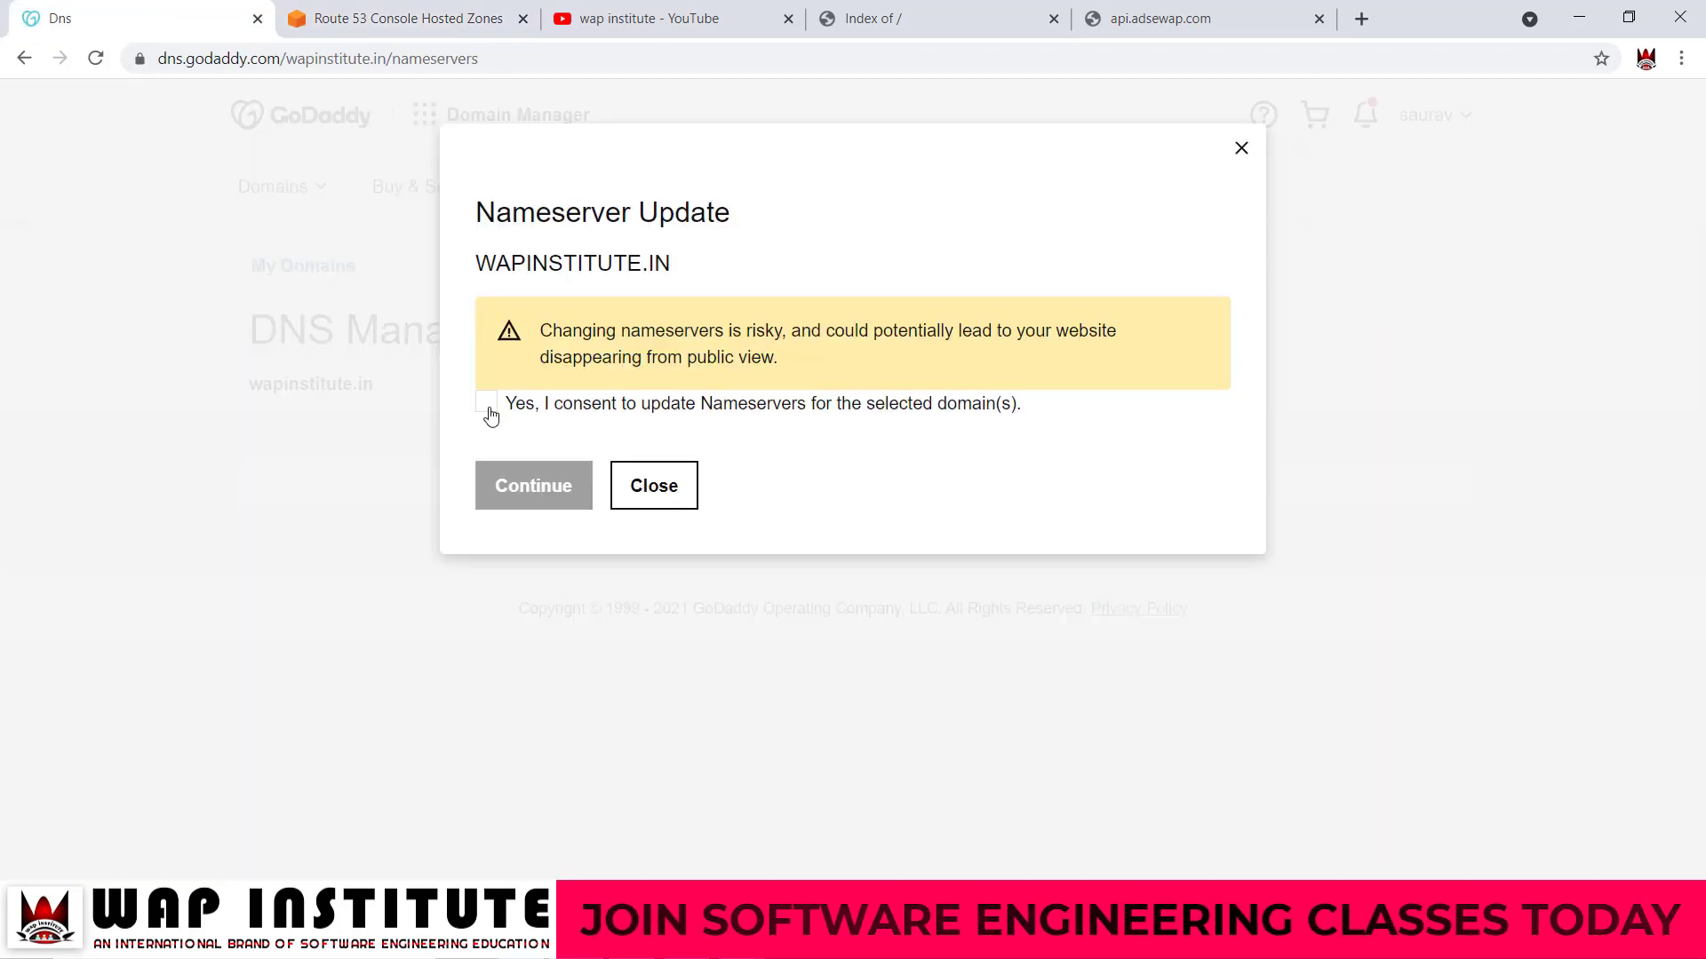
{"action": "left_click", "coordinate": [488, 408]}
{"action": "left_click", "coordinate": [536, 498]}
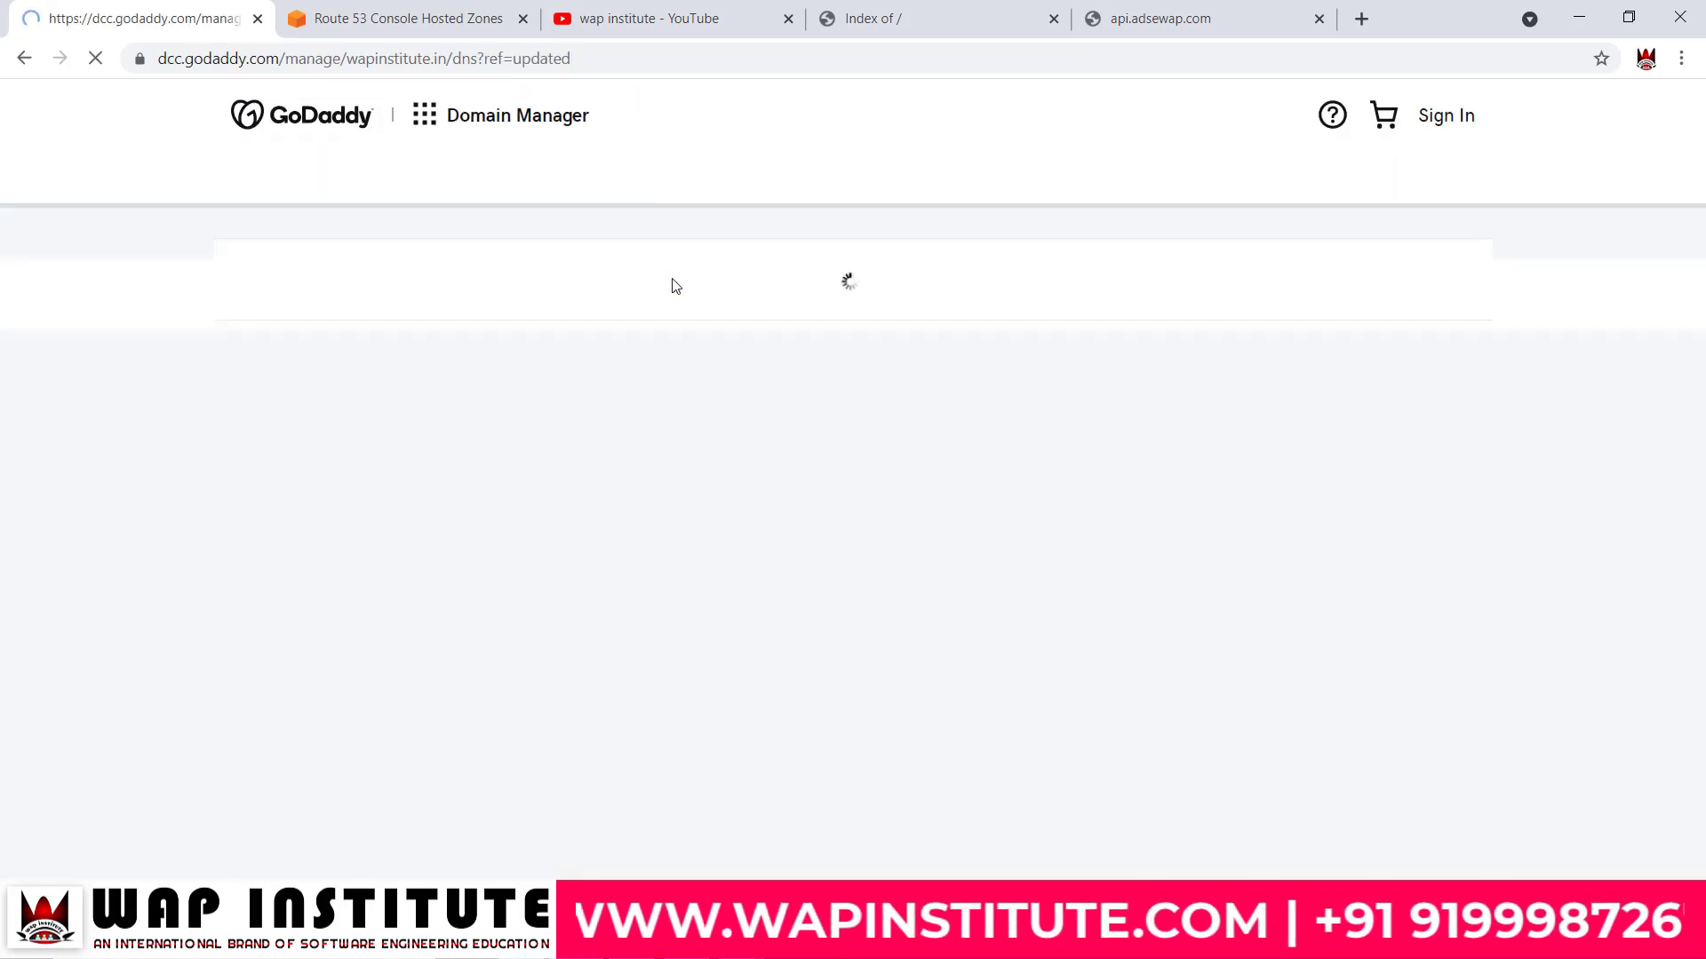
Step: Return to Route 53 and start a new A record in the wapinstitute.in zone, leaving the record name blank
{"action": "left_click", "coordinate": [403, 29]}
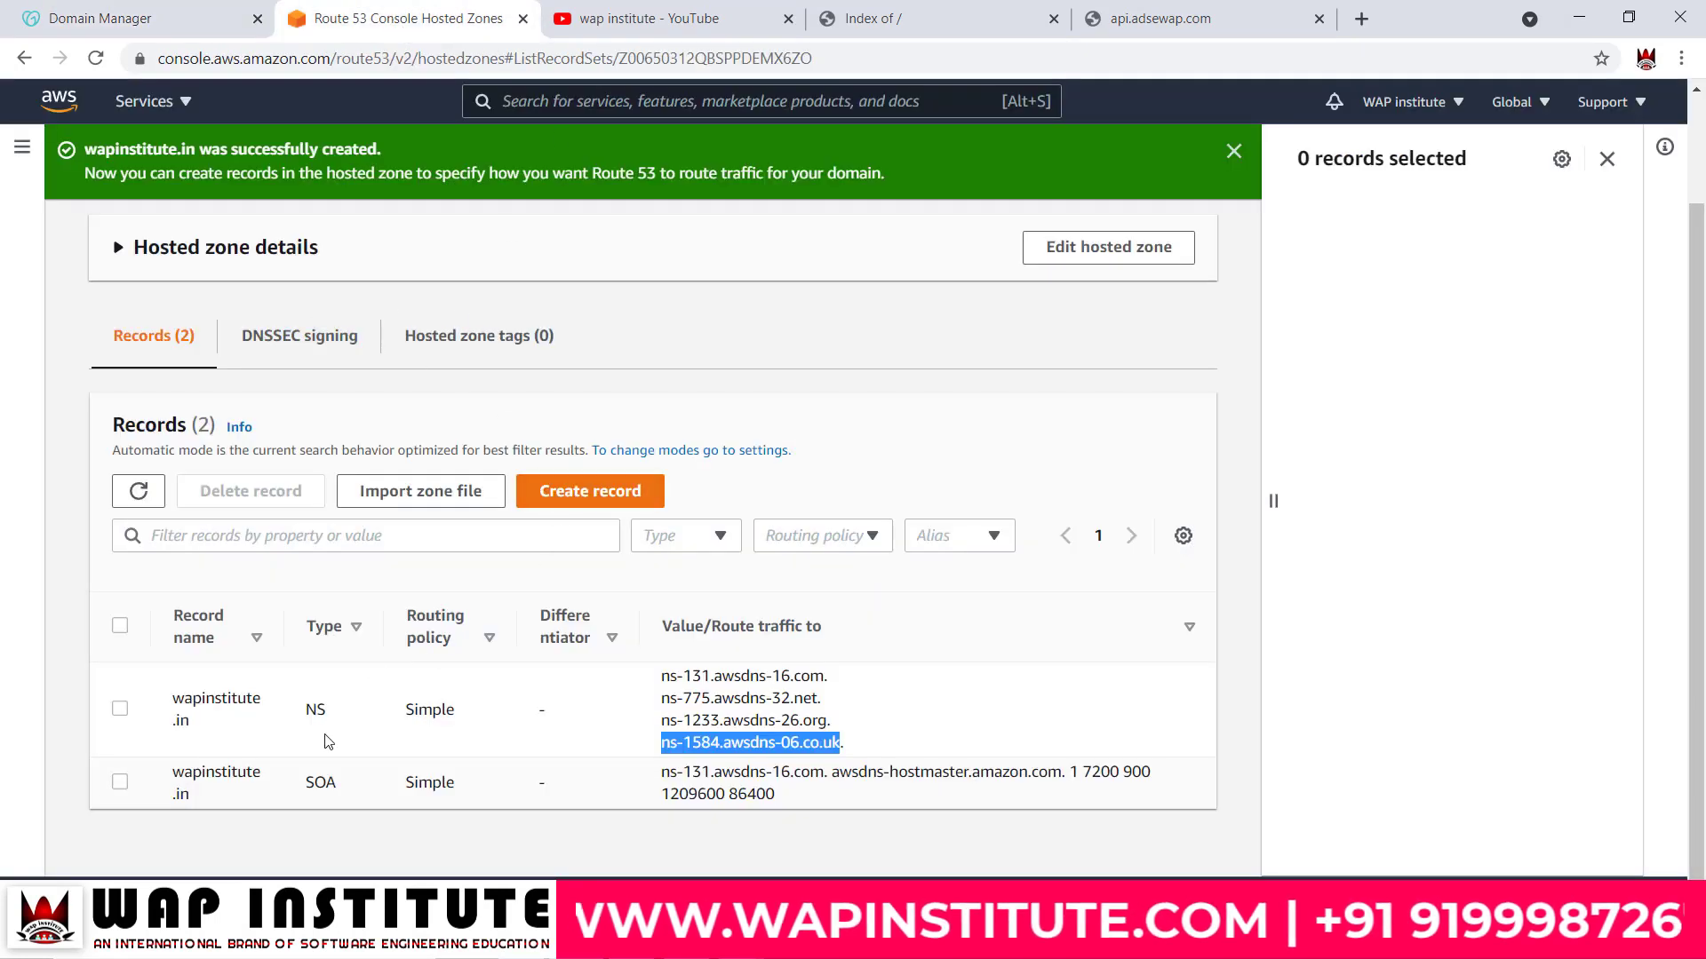
{"action": "left_click_drag", "start_coordinate": [200, 733], "coordinate": [174, 704]}
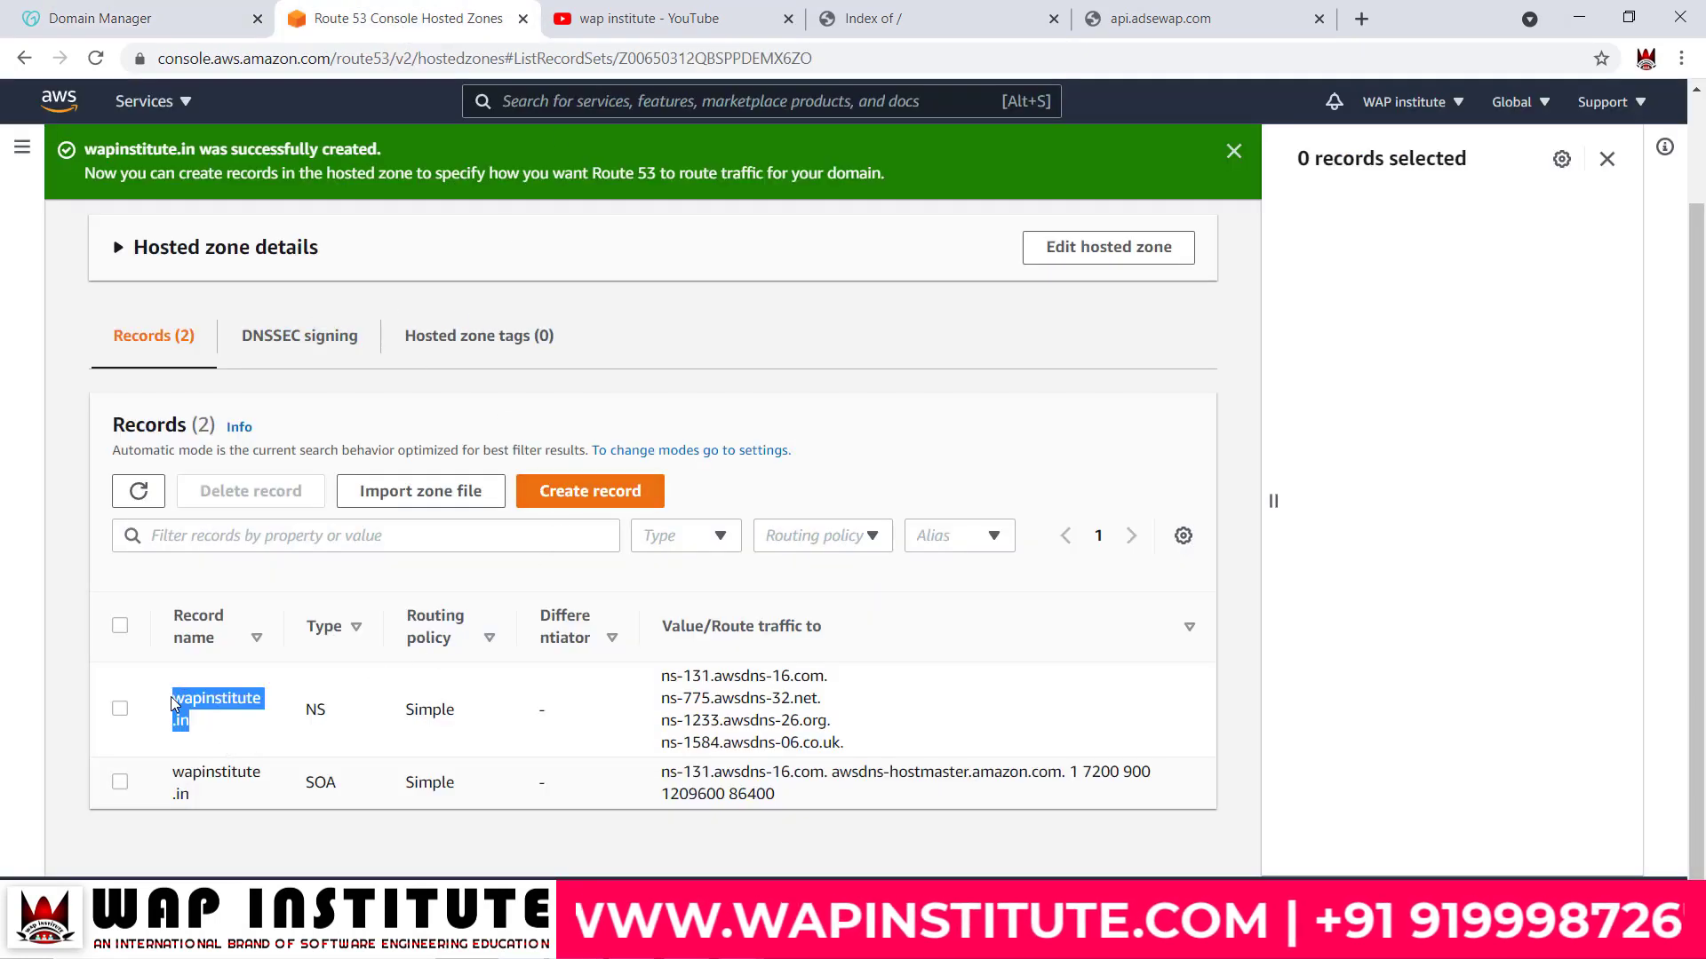
{"action": "left_click", "coordinate": [554, 503]}
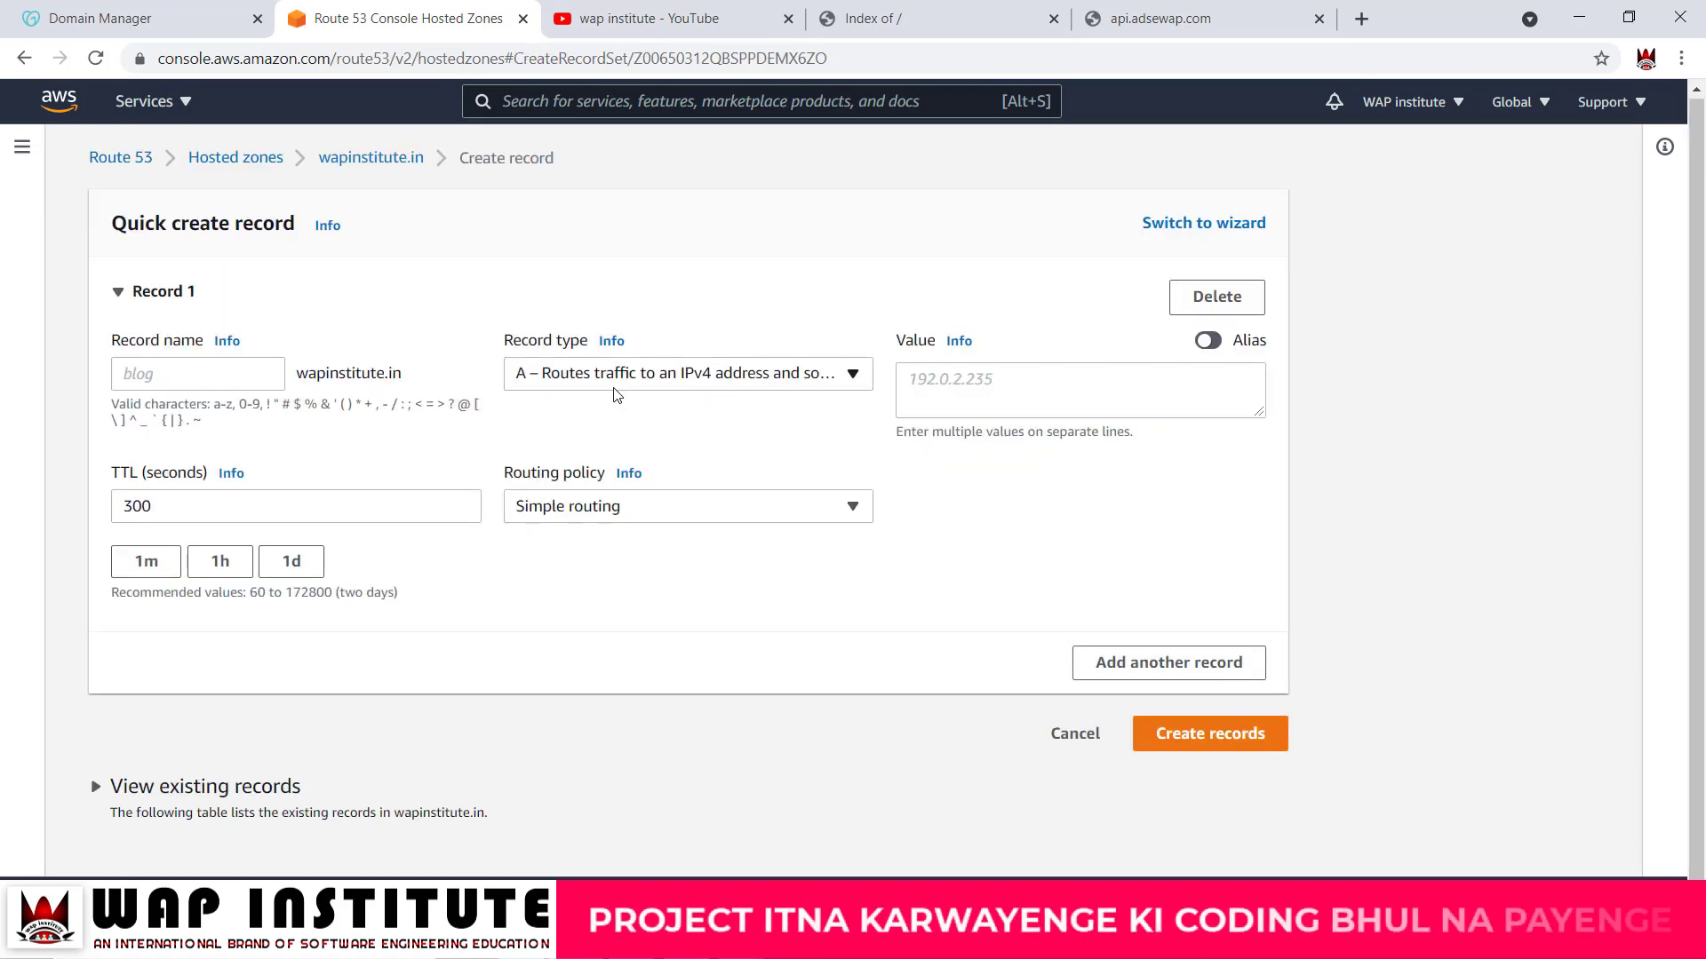
{"action": "left_click", "coordinate": [919, 383]}
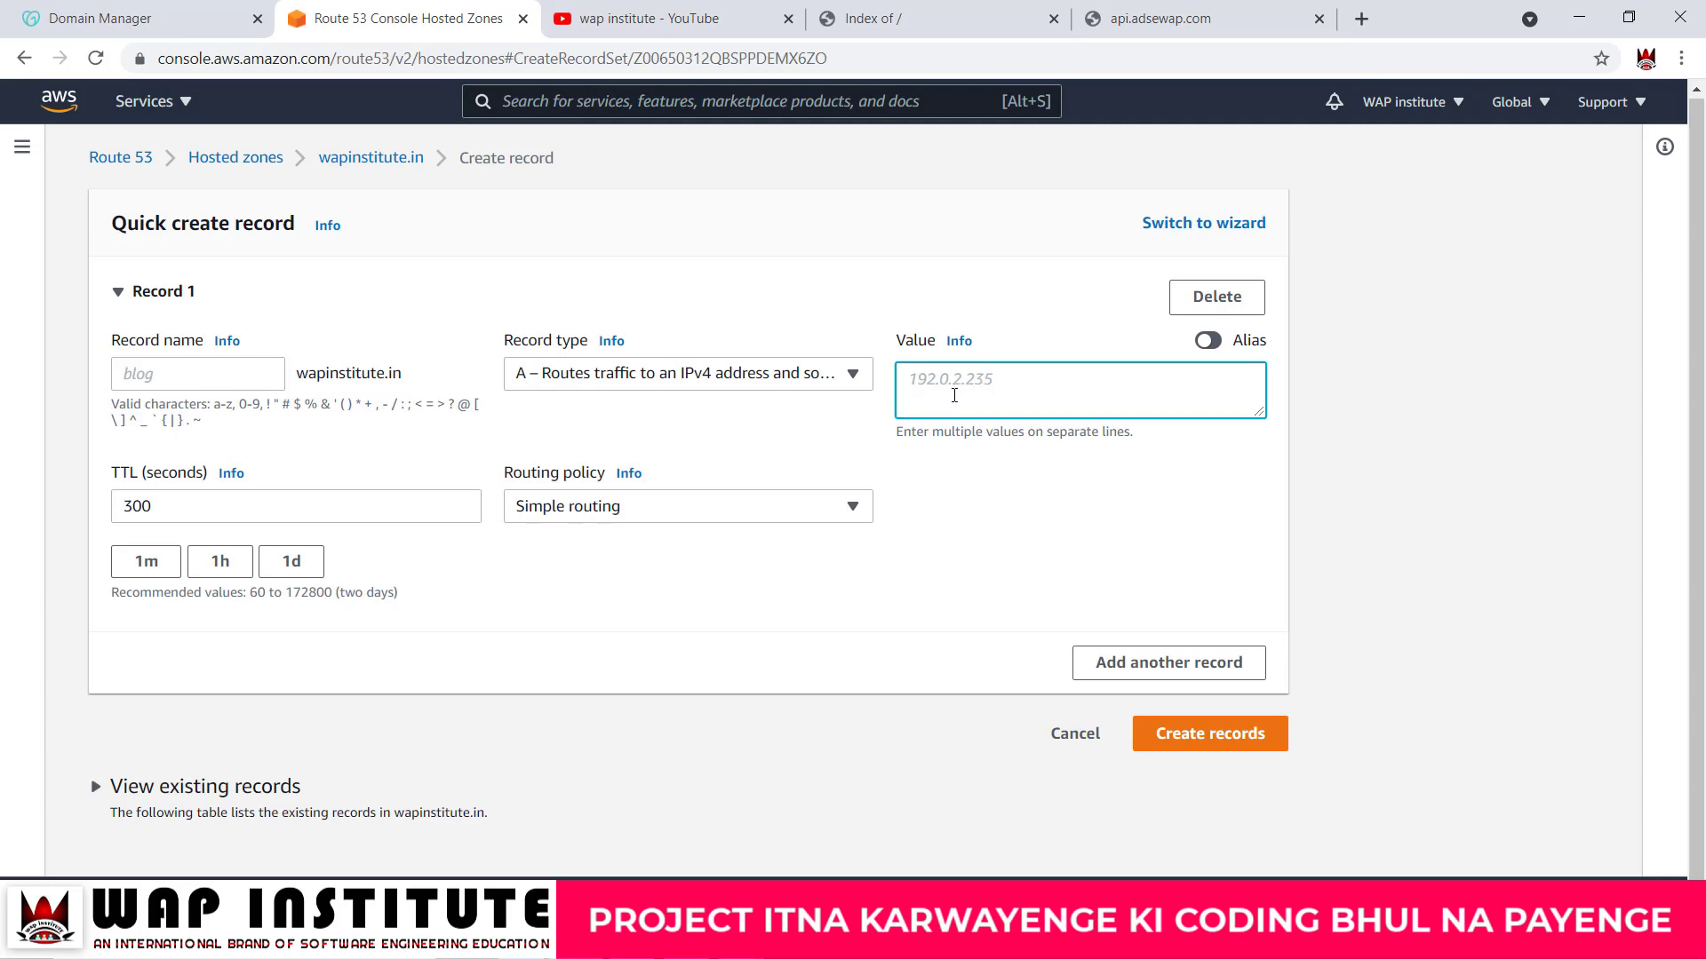
Step: Copy the all-in-one instance's public IPv4 address from the EC2 instances list and create the wapinstitute.in record with value 3.108.234.161
{"action": "left_click", "coordinate": [1160, 18]}
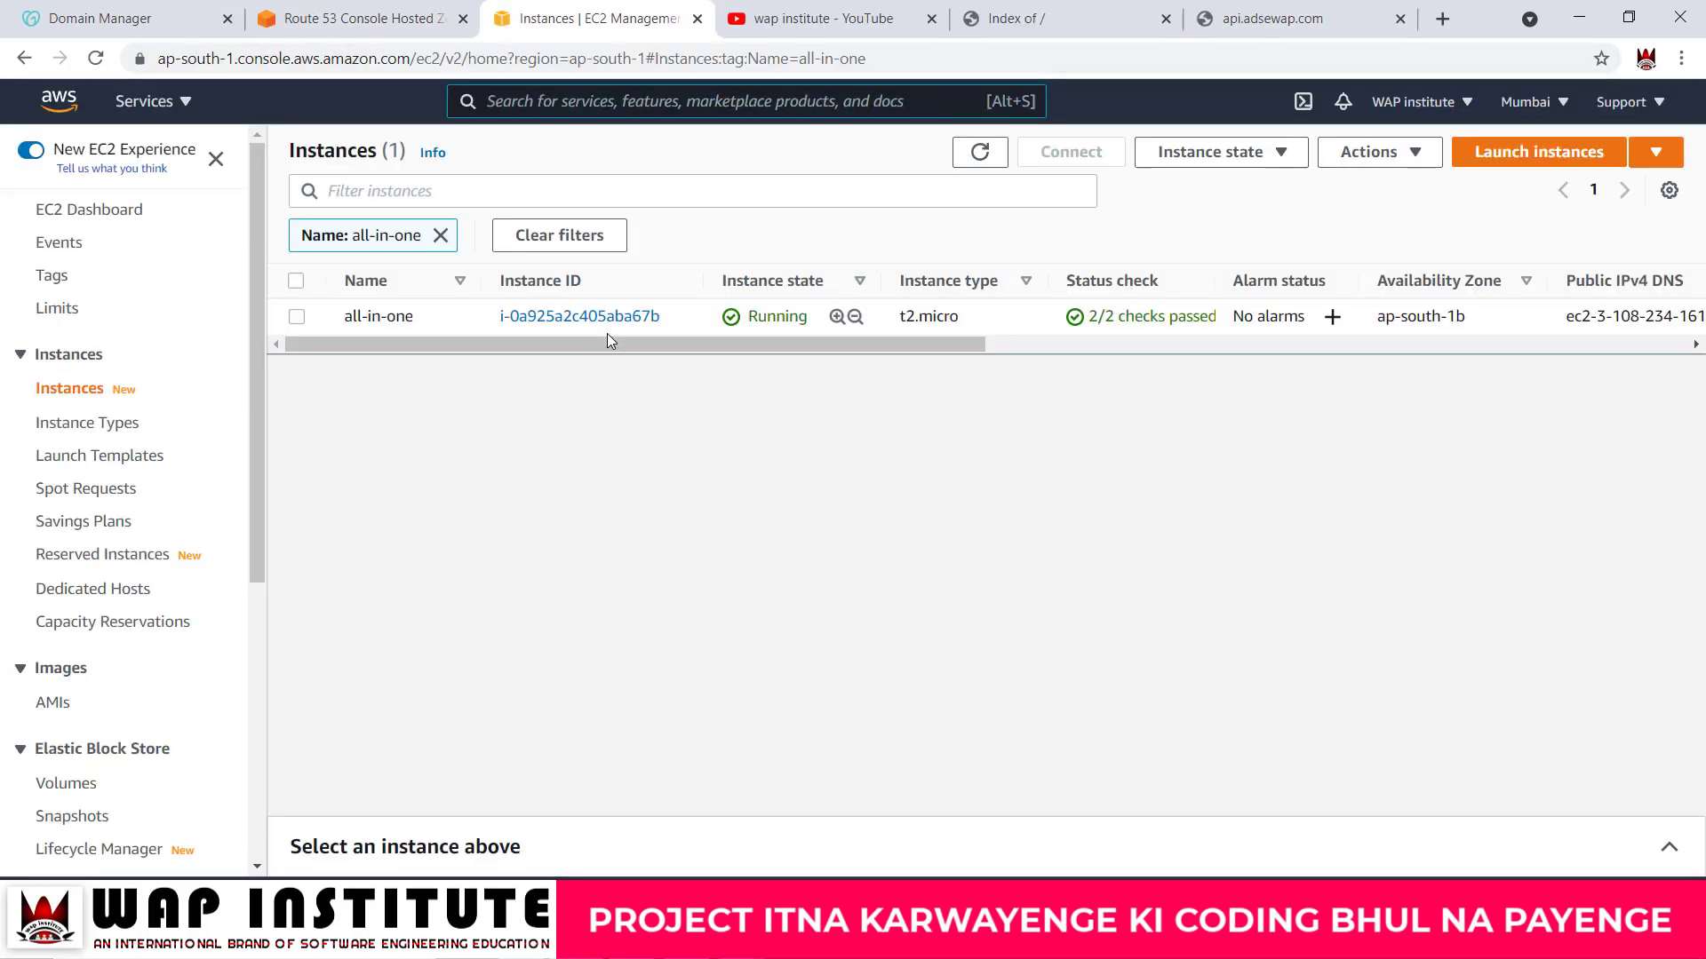
{"action": "left_click_drag", "start_coordinate": [609, 340], "coordinate": [1174, 344]}
{"action": "left_click_drag", "start_coordinate": [718, 322], "coordinate": [611, 318]}
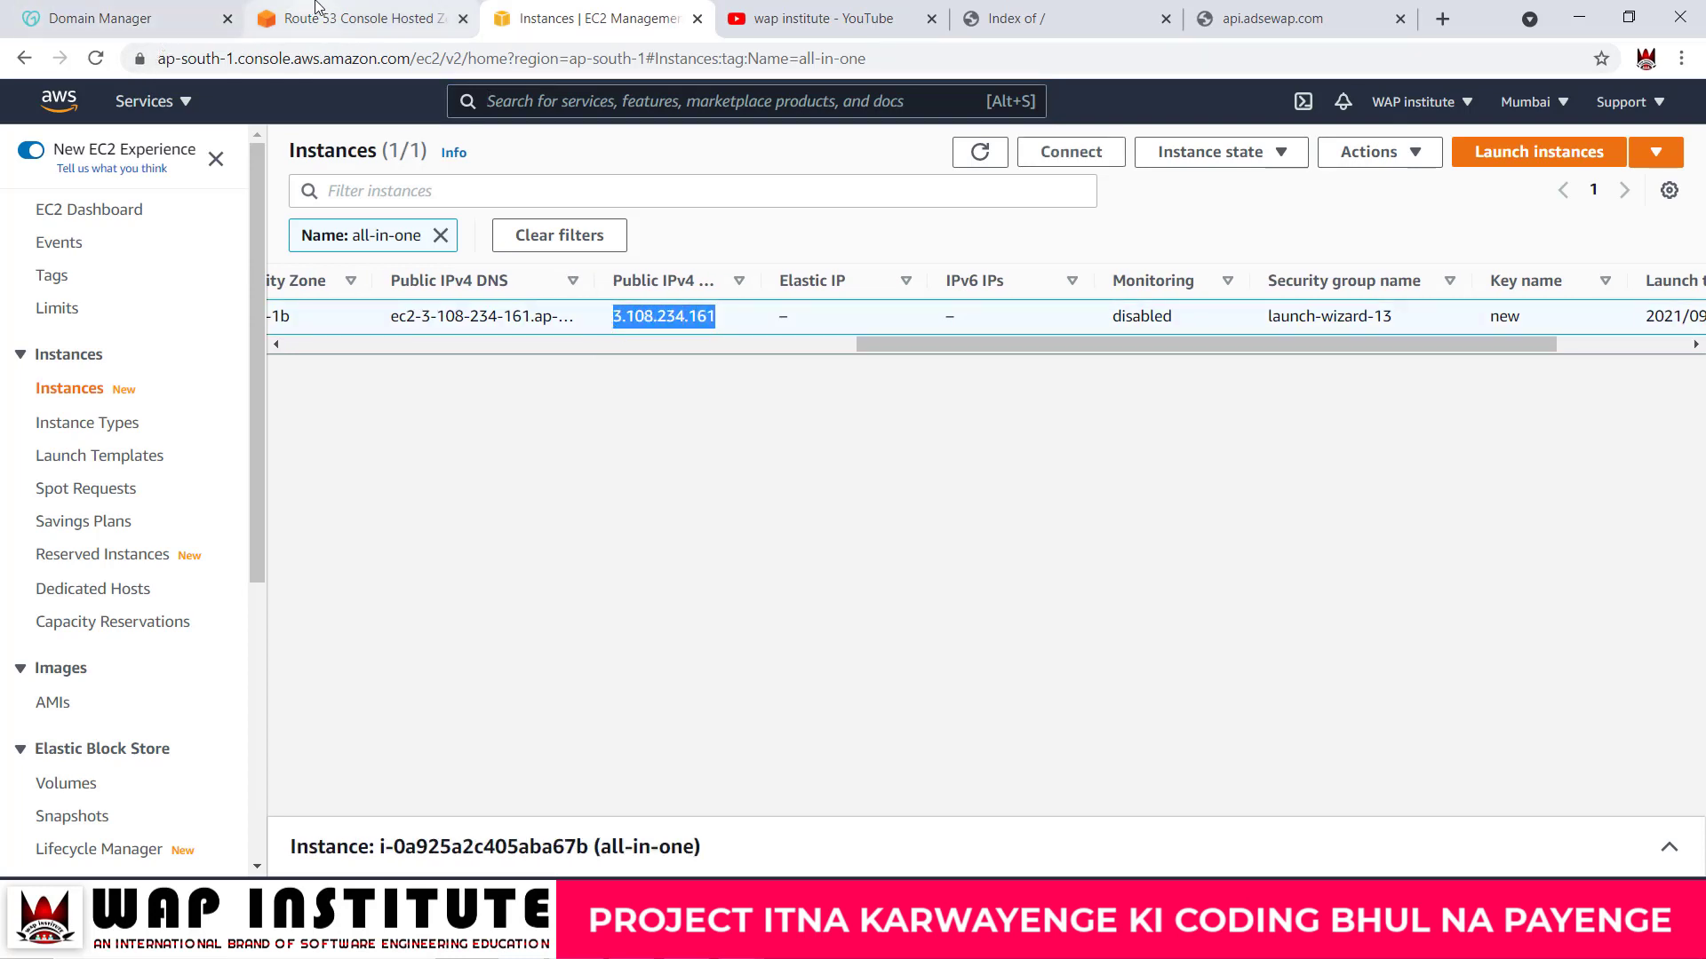
{"action": "left_click", "coordinate": [289, 13]}
{"action": "left_click", "coordinate": [955, 382]}
{"action": "key", "text": "ctrl+v"}
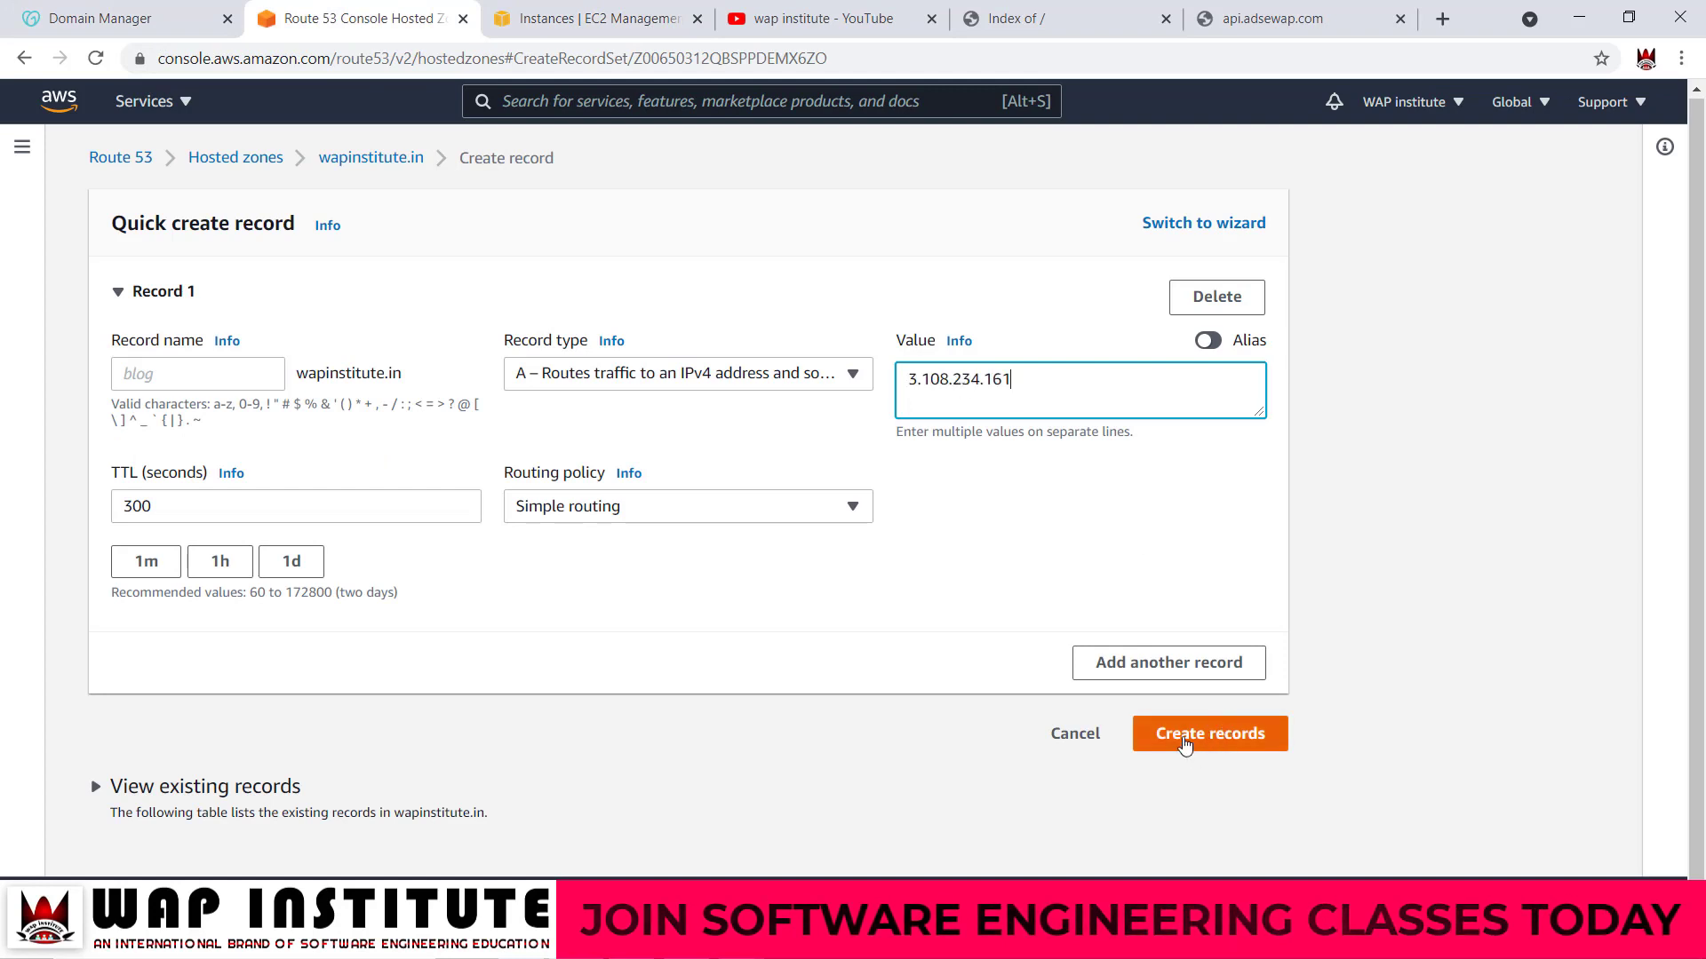
{"action": "left_click", "coordinate": [1186, 744]}
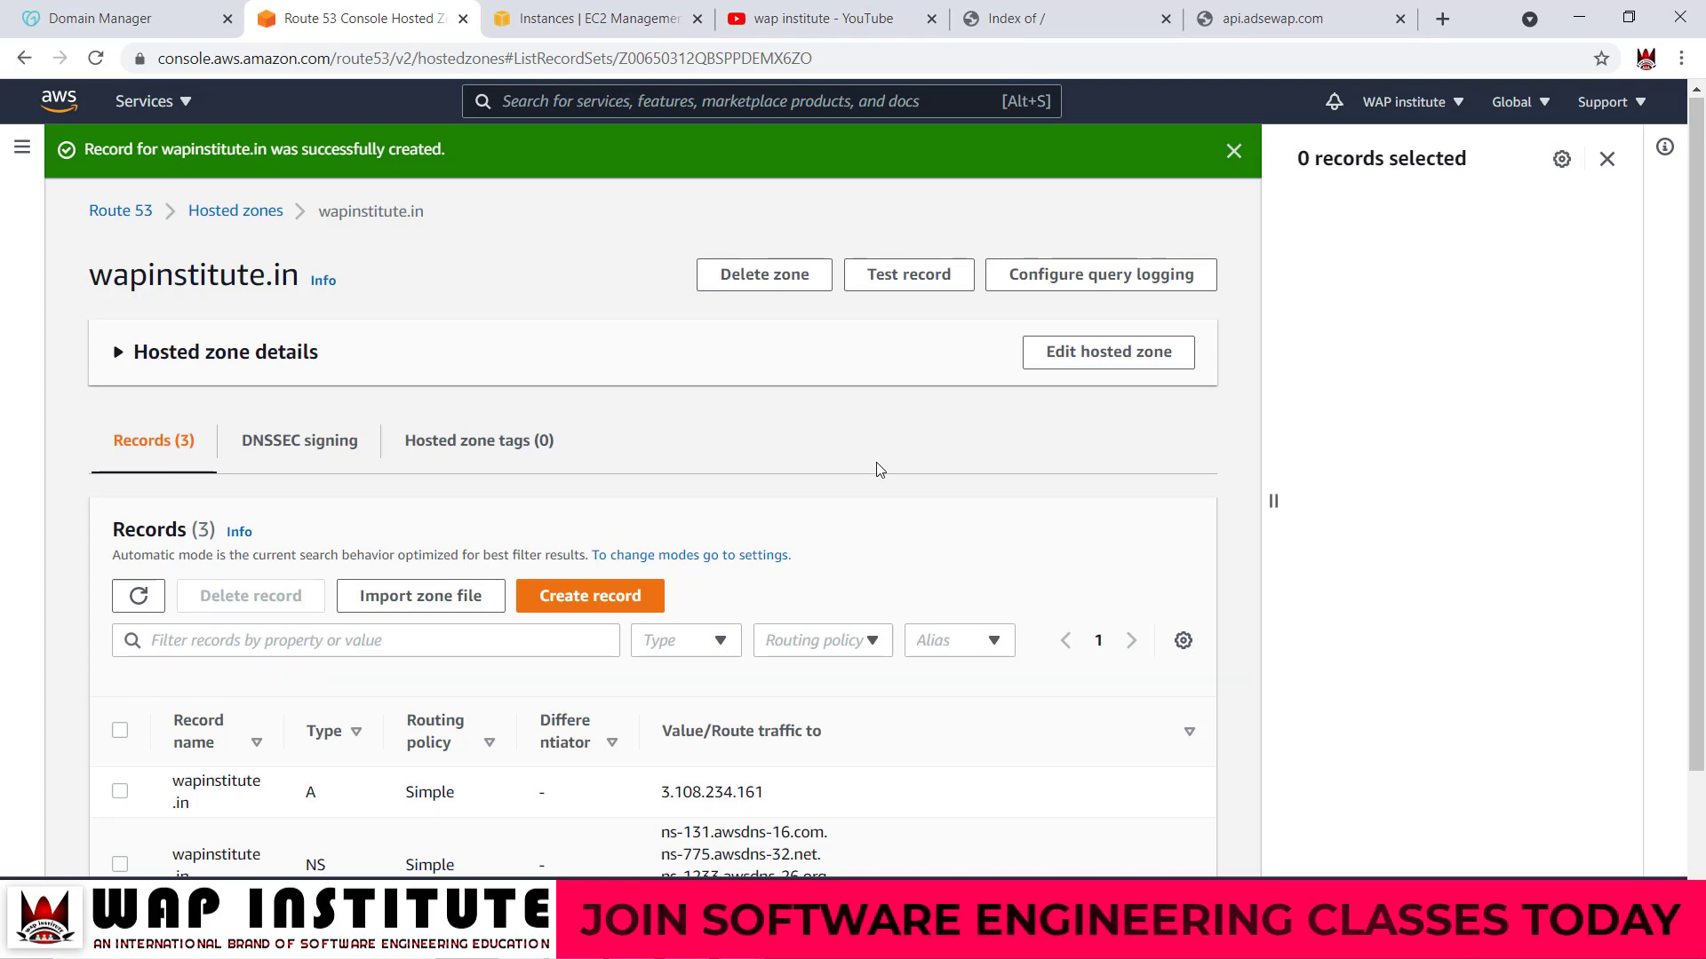
{"action": "left_click", "coordinate": [1297, 18]}
{"action": "left_click", "coordinate": [606, 56]}
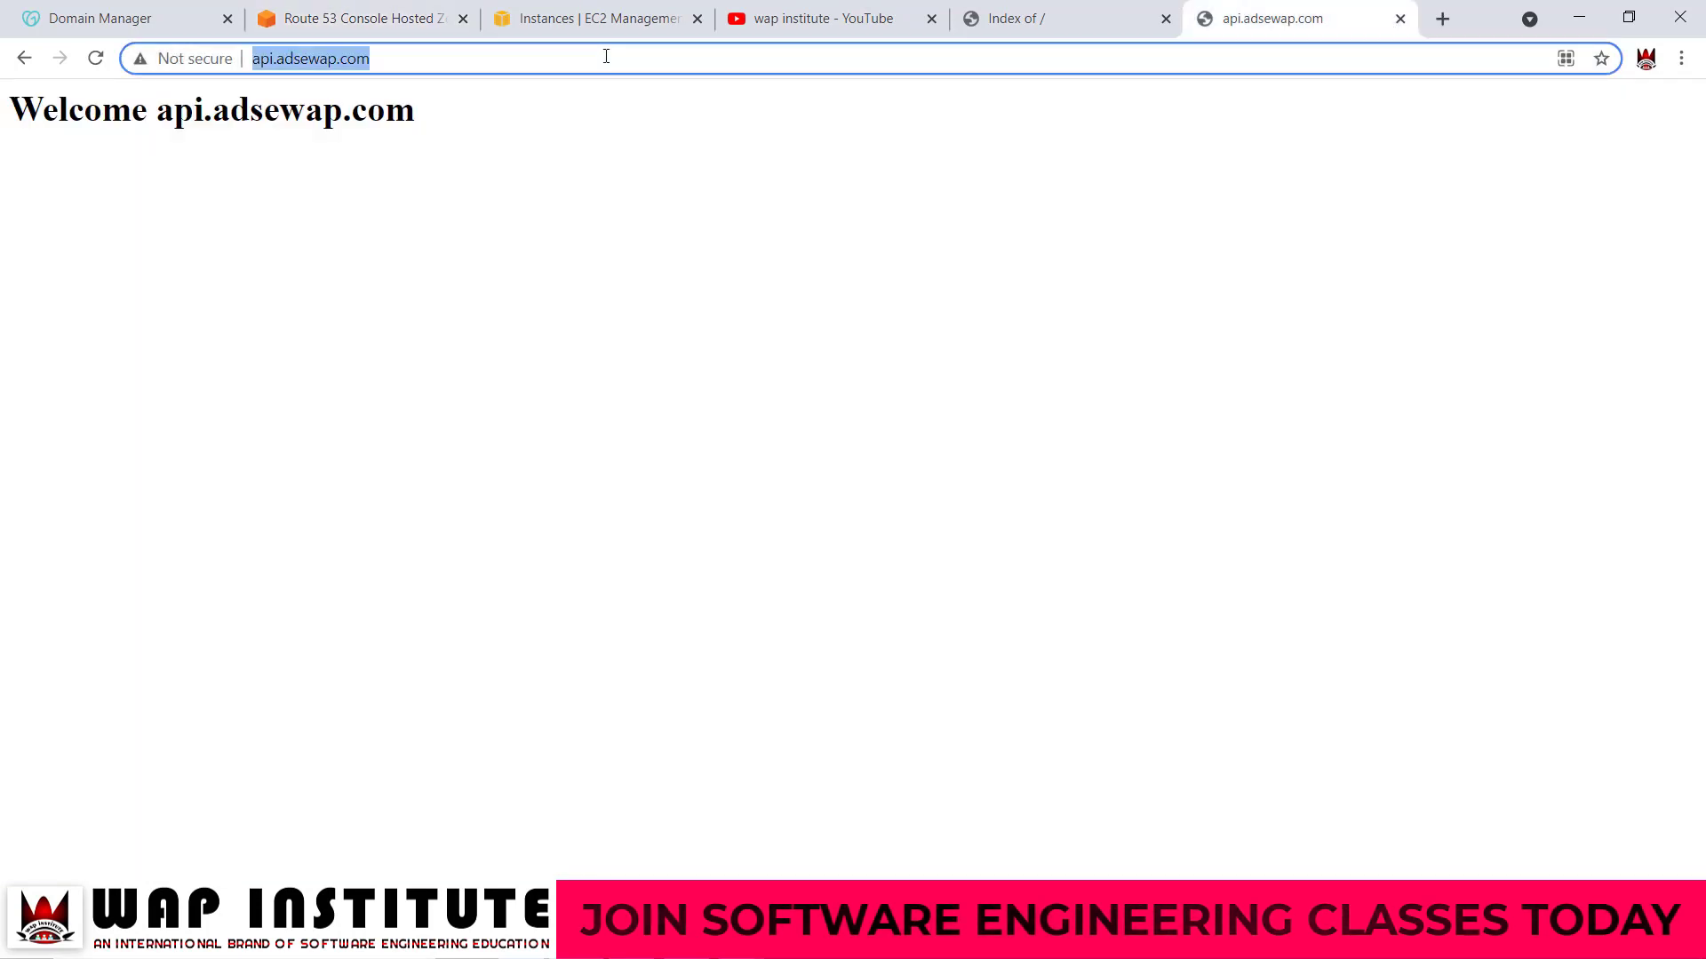
{"action": "type", "text": "wapinstitute.com"}
{"action": "key", "text": "ctrl+a"}
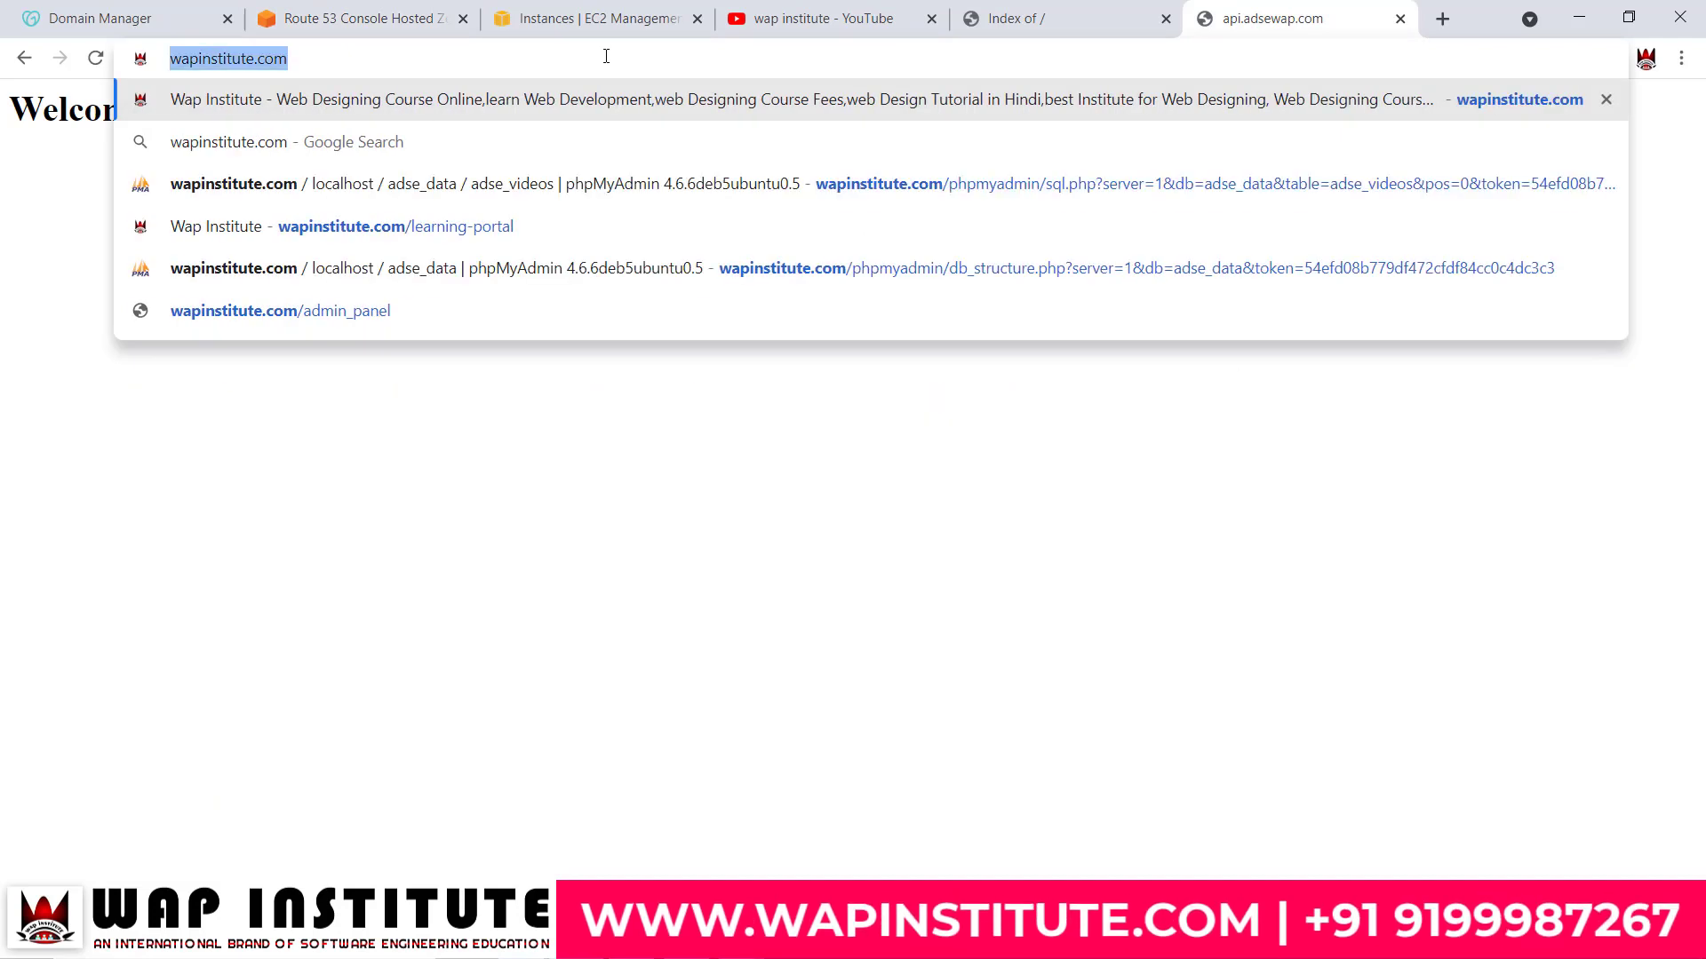
{"action": "type", "text": "http:/"}
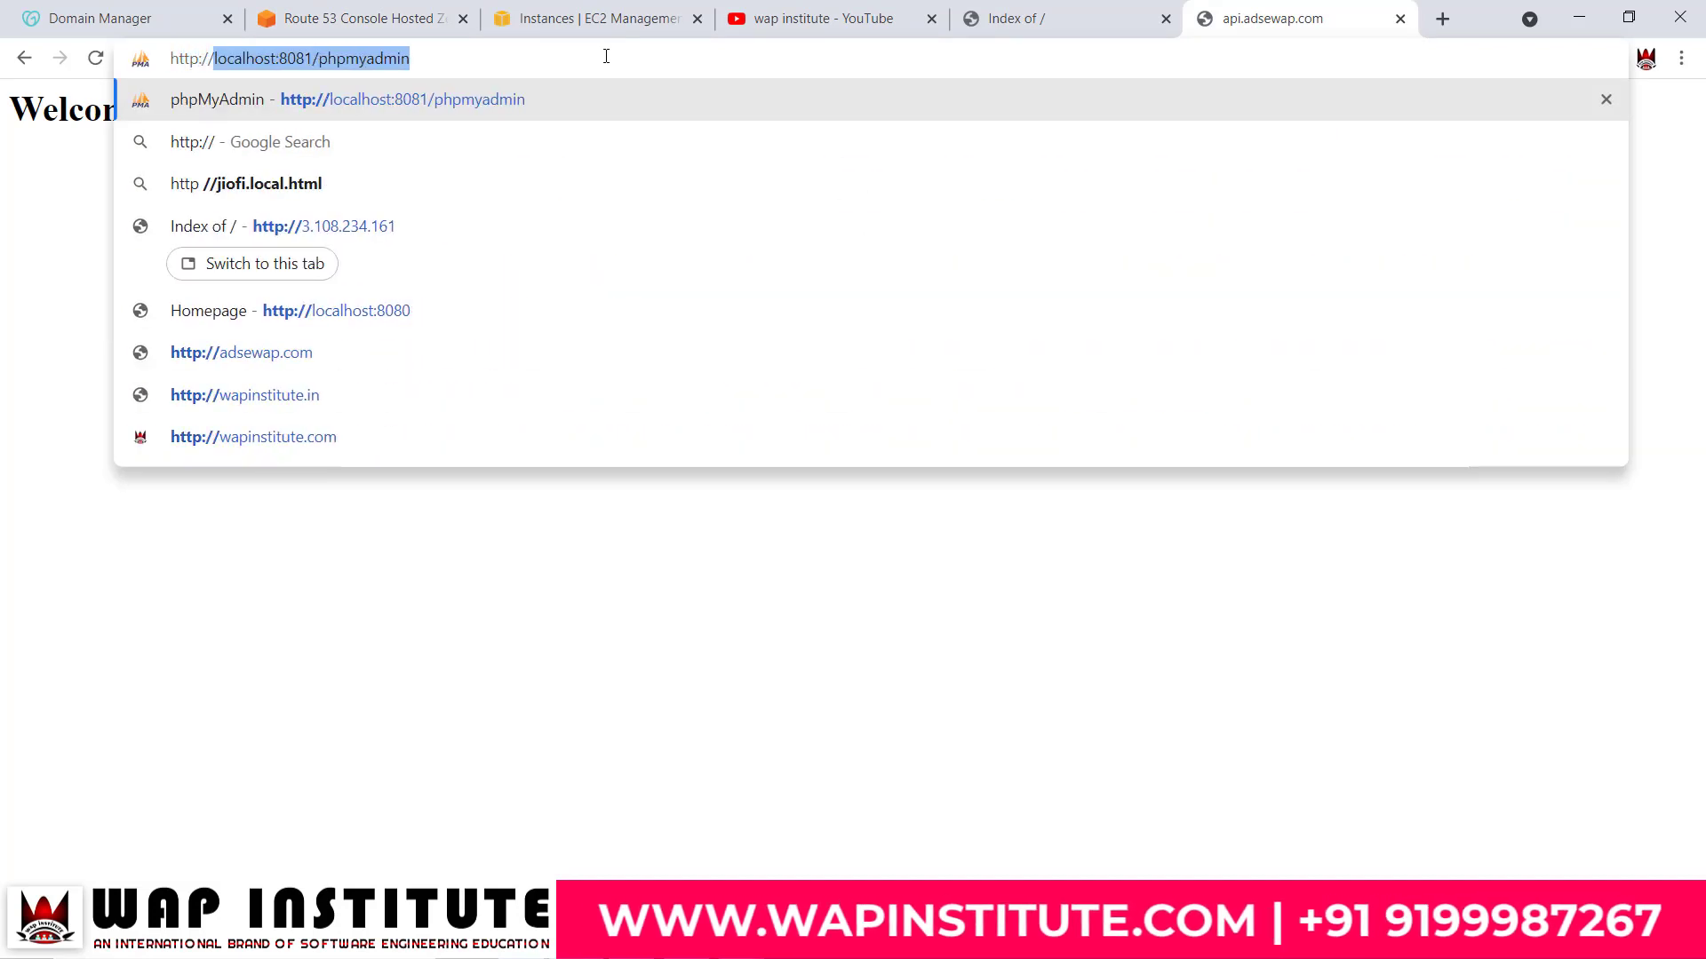
{"action": "type", "text": "/wapinstitute.in"}
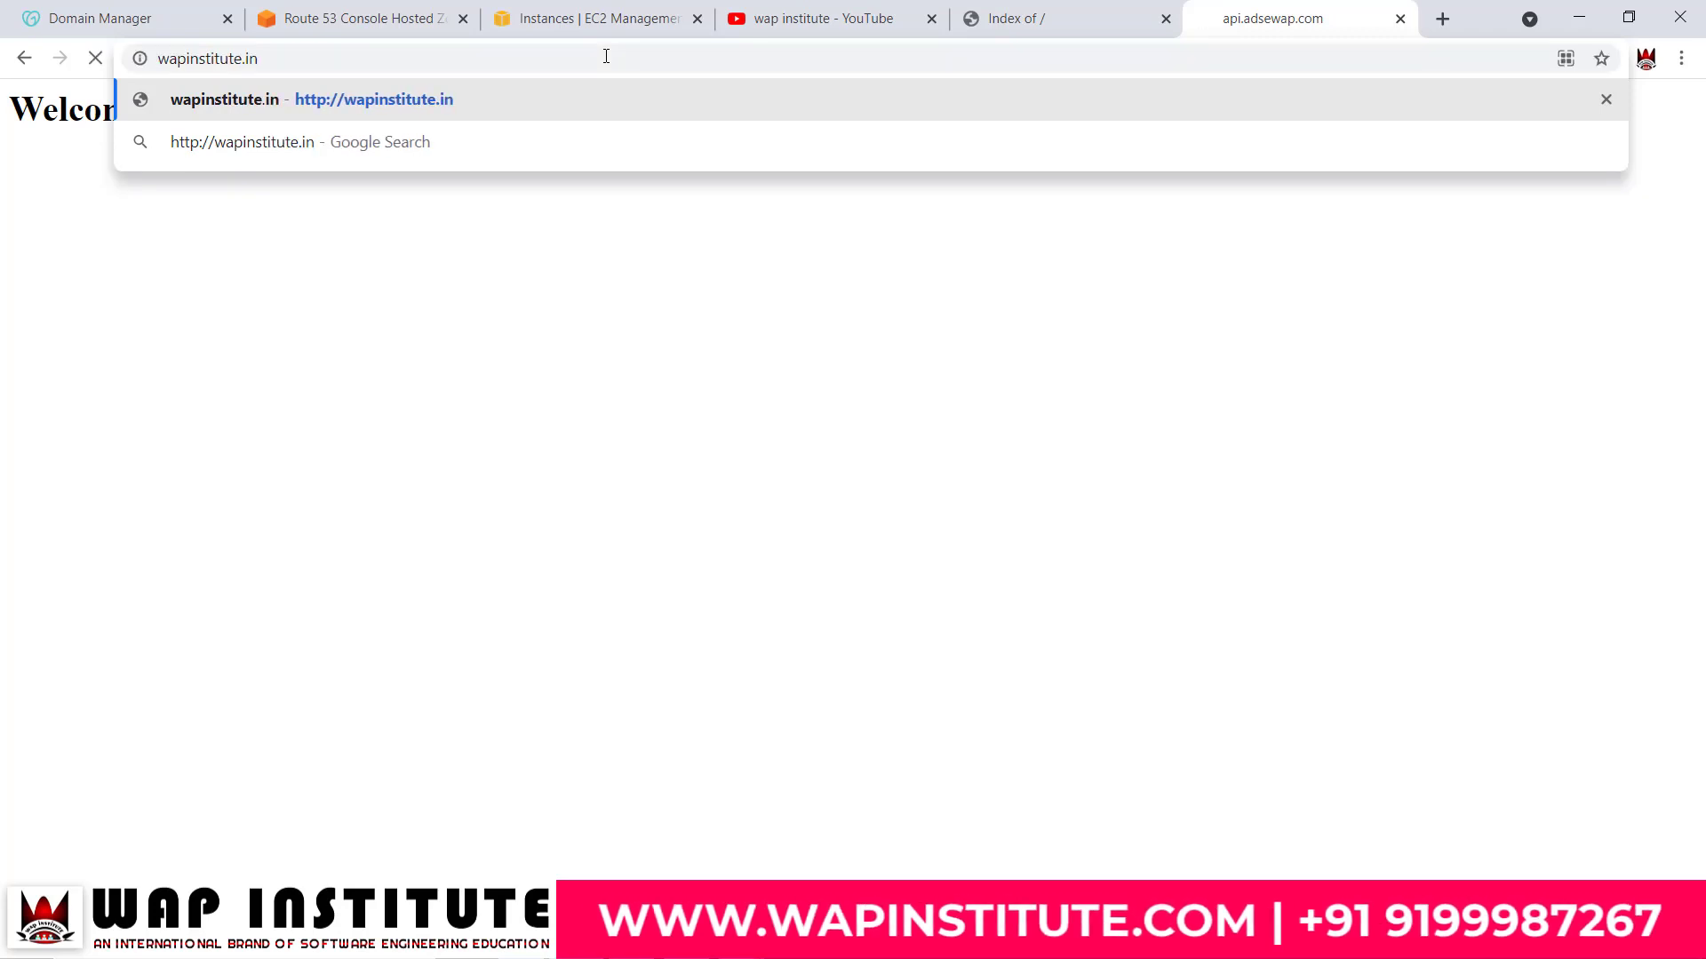
{"action": "key", "text": "Return"}
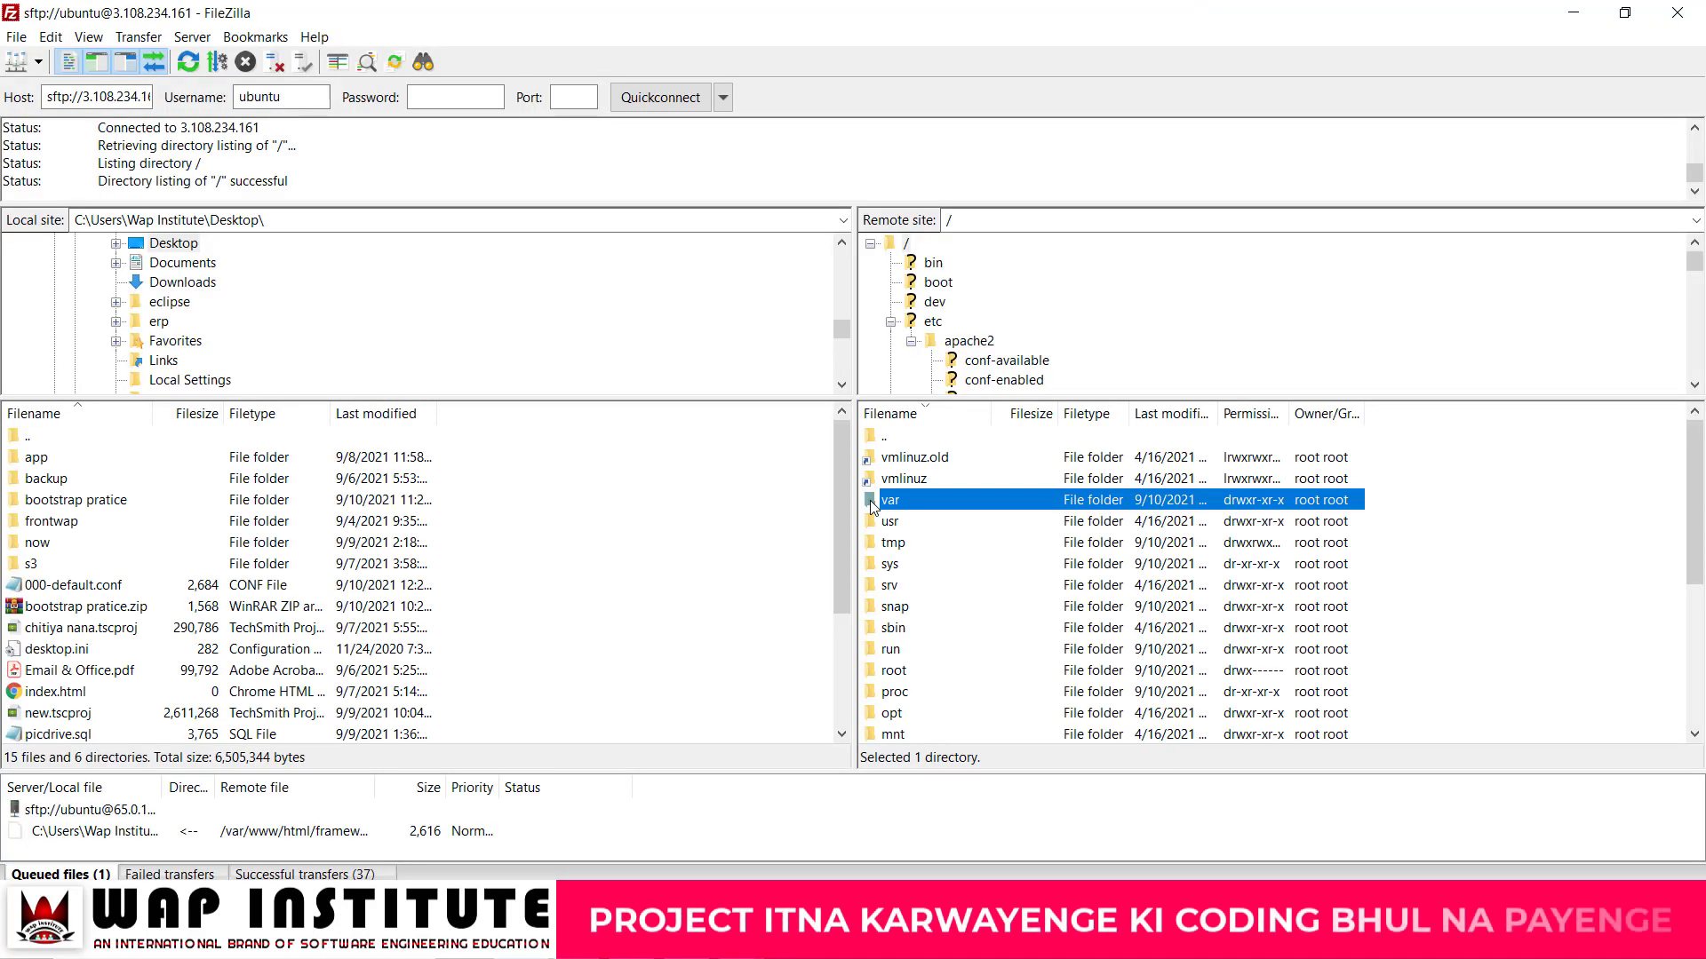
Step: In FileZilla, open /var/www/html on the remote server and review the wapinstitute.in, api.adsewap.com and adsewap.com folders
{"action": "double_click", "coordinate": [873, 503]}
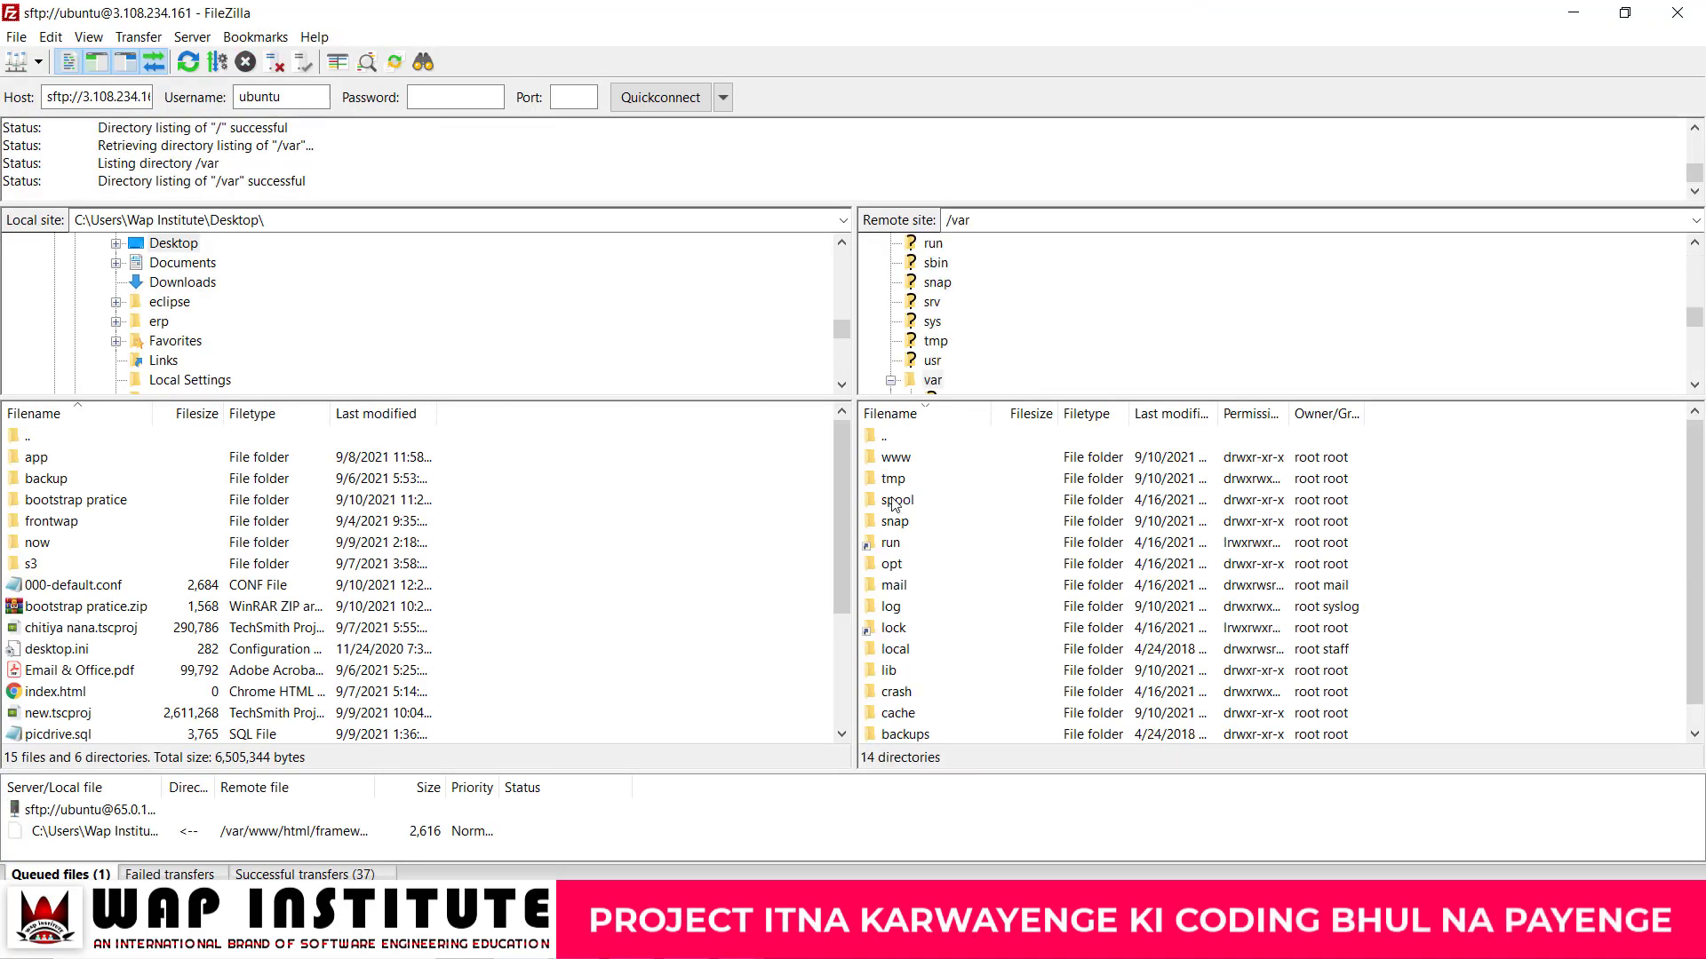
{"action": "double_click", "coordinate": [906, 458]}
{"action": "double_click", "coordinate": [895, 460]}
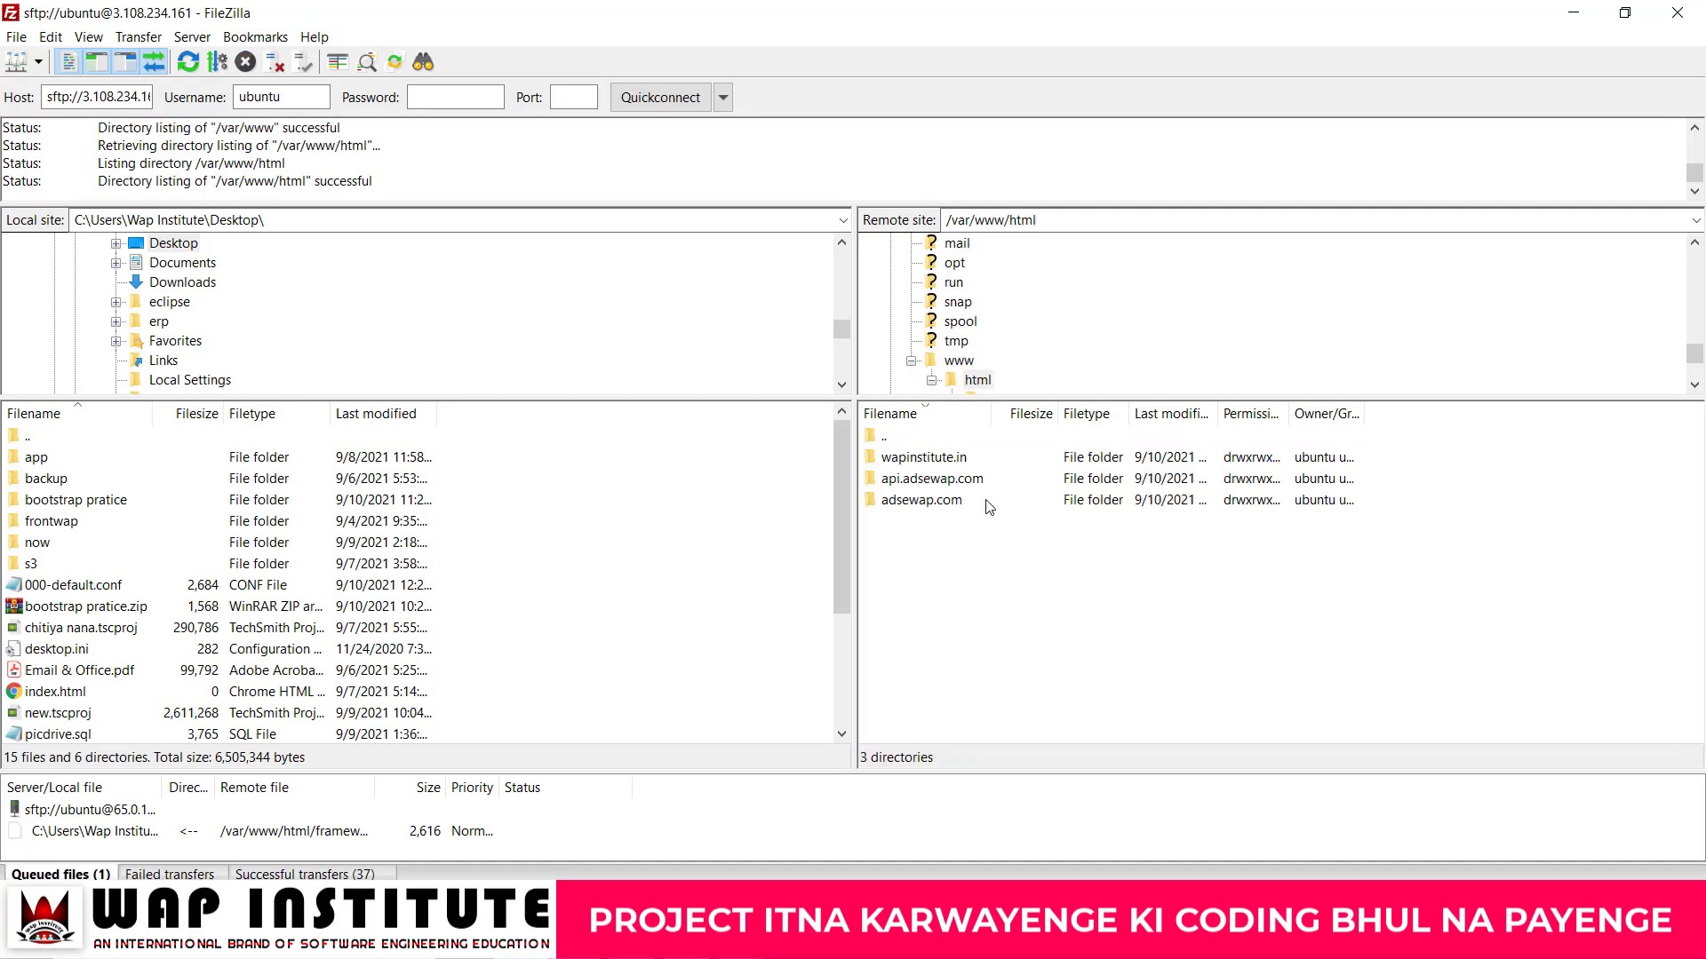
{"action": "left_click", "coordinate": [906, 462]}
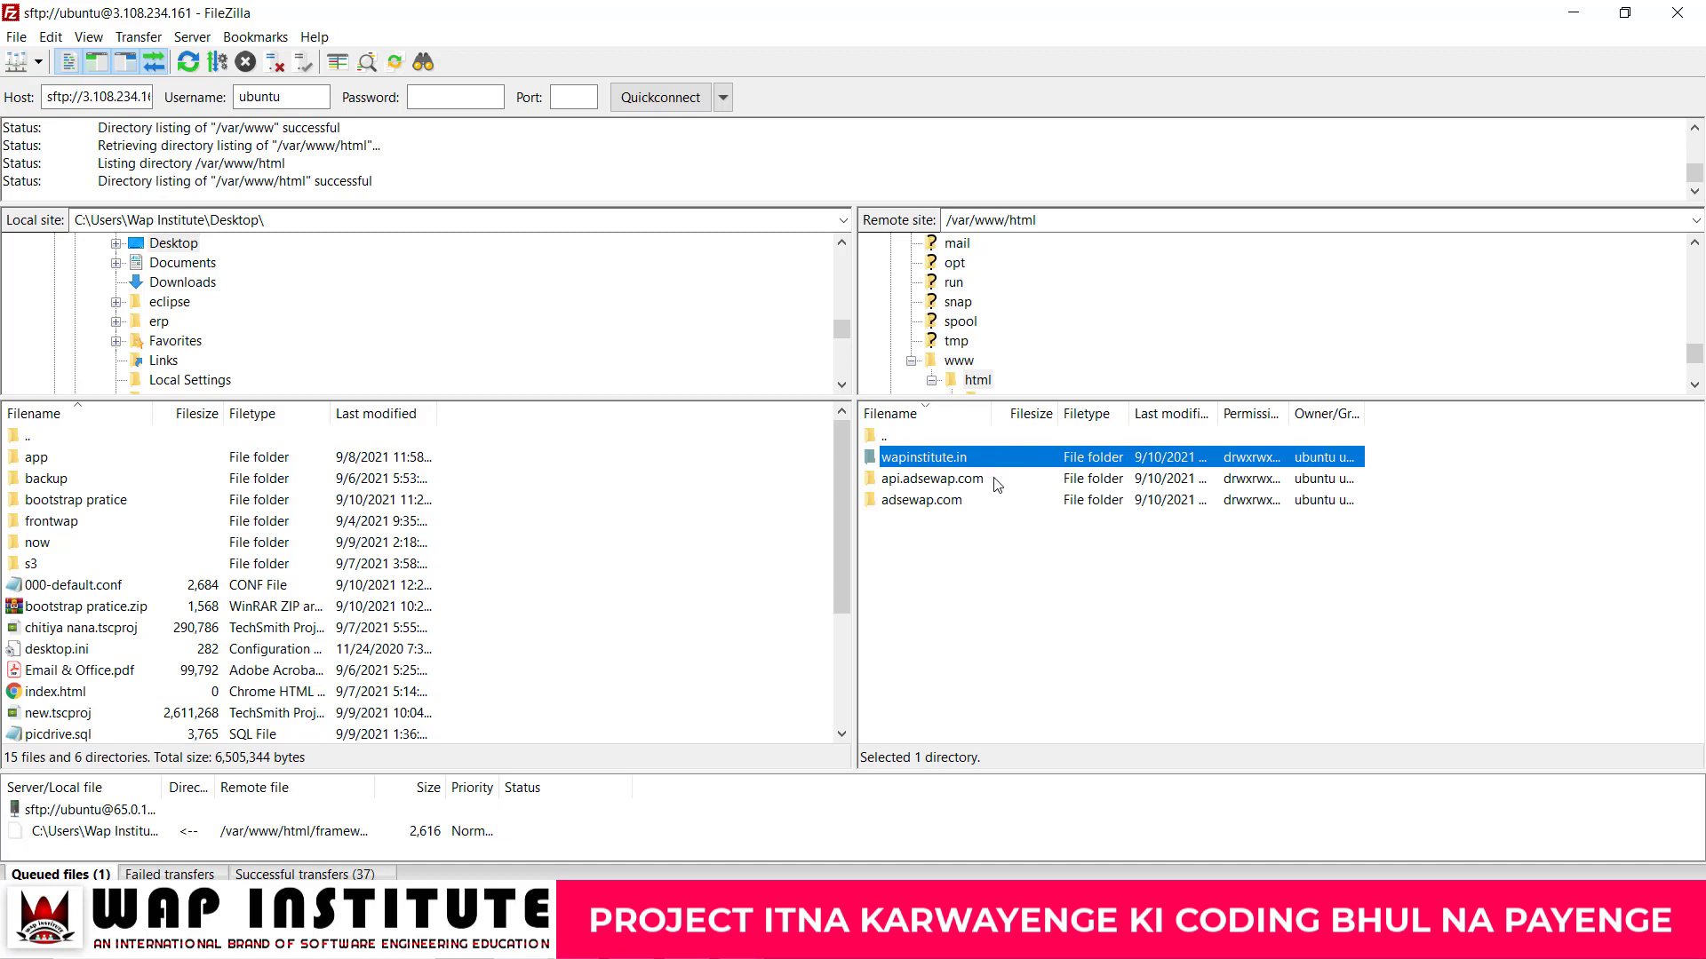
{"action": "left_click", "coordinate": [947, 484]}
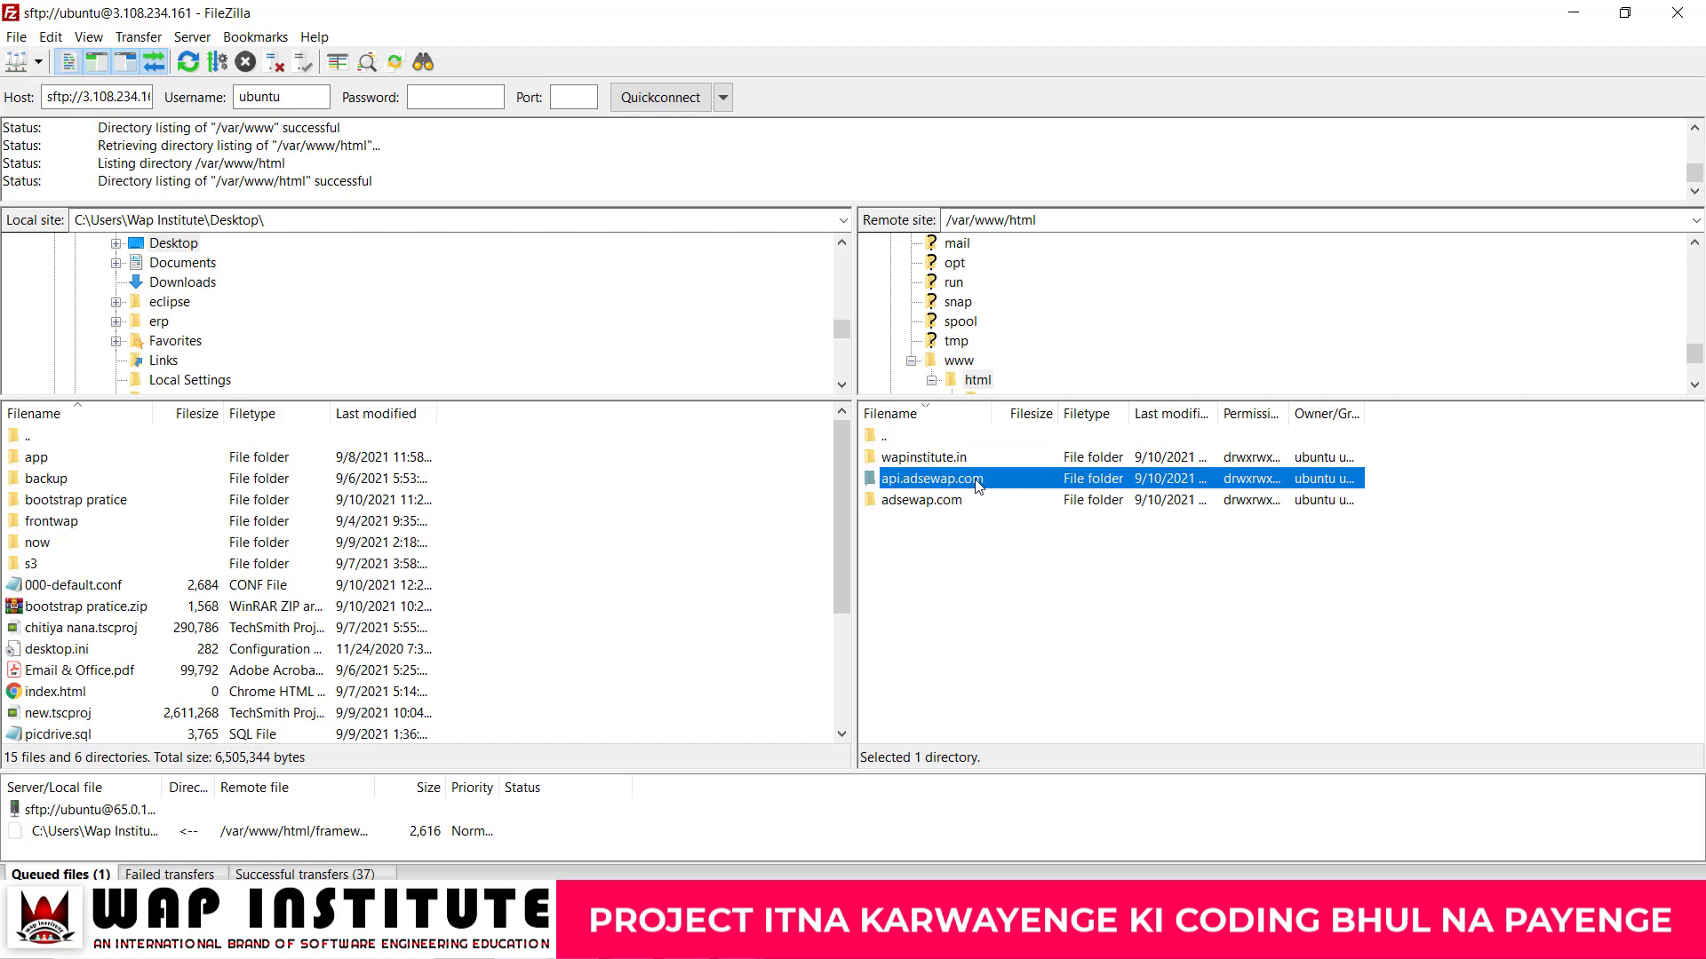
{"action": "left_click", "coordinate": [938, 502]}
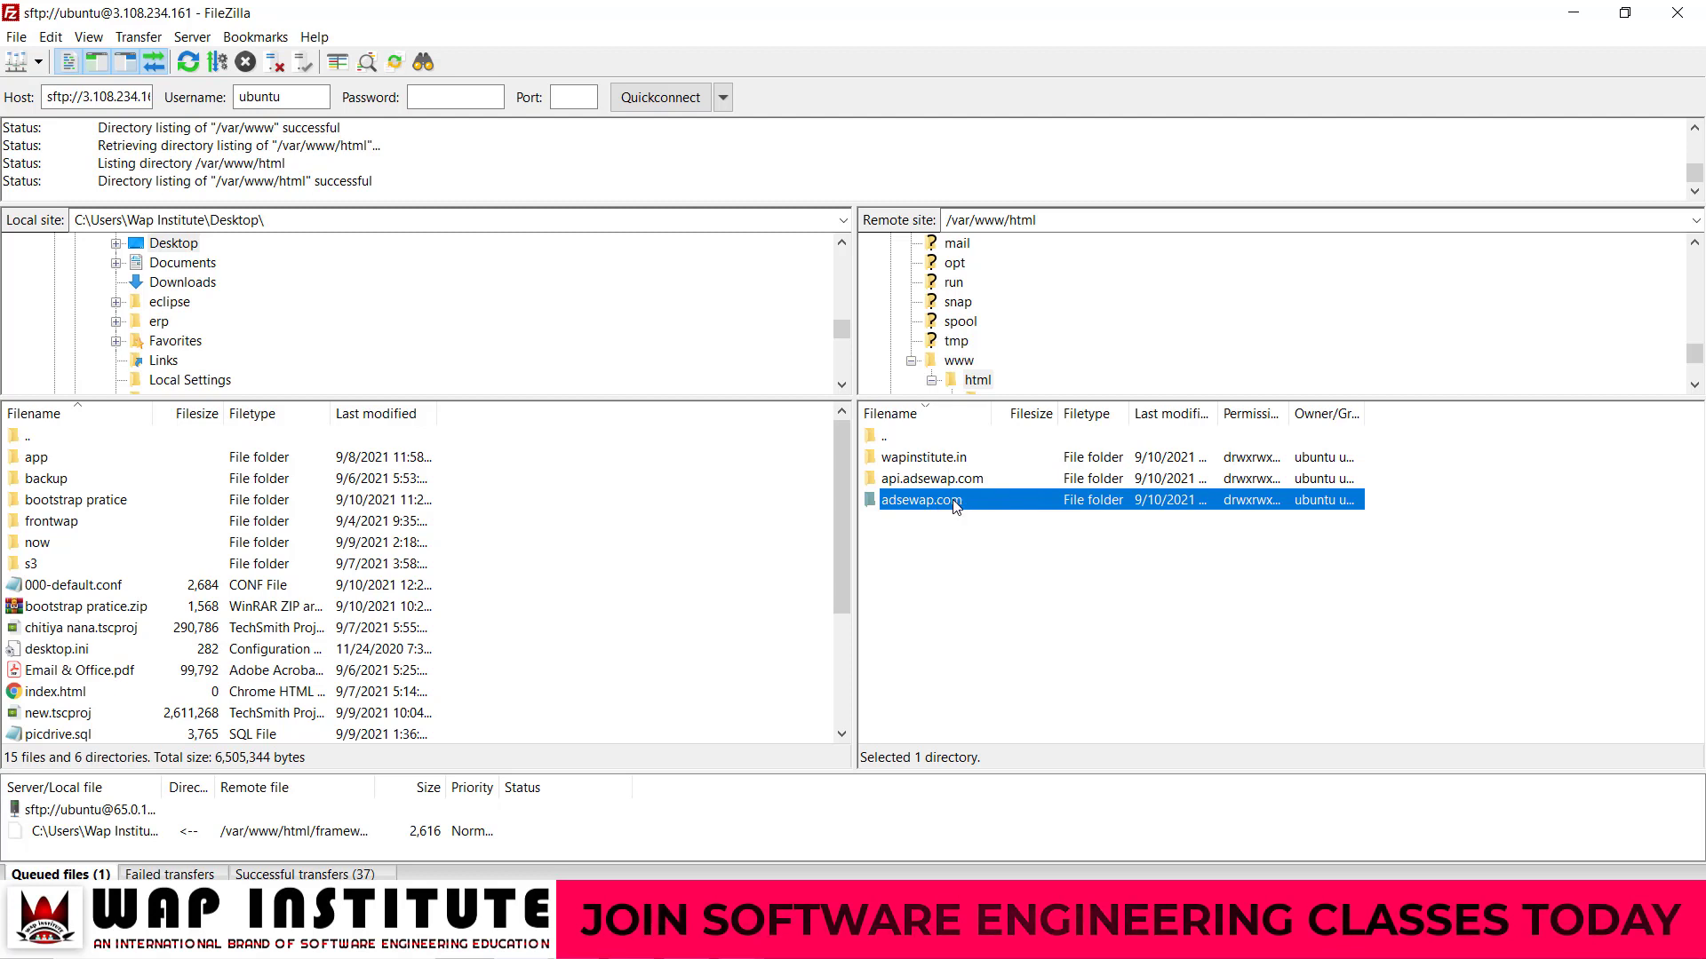
{"action": "left_click", "coordinate": [1337, 596]}
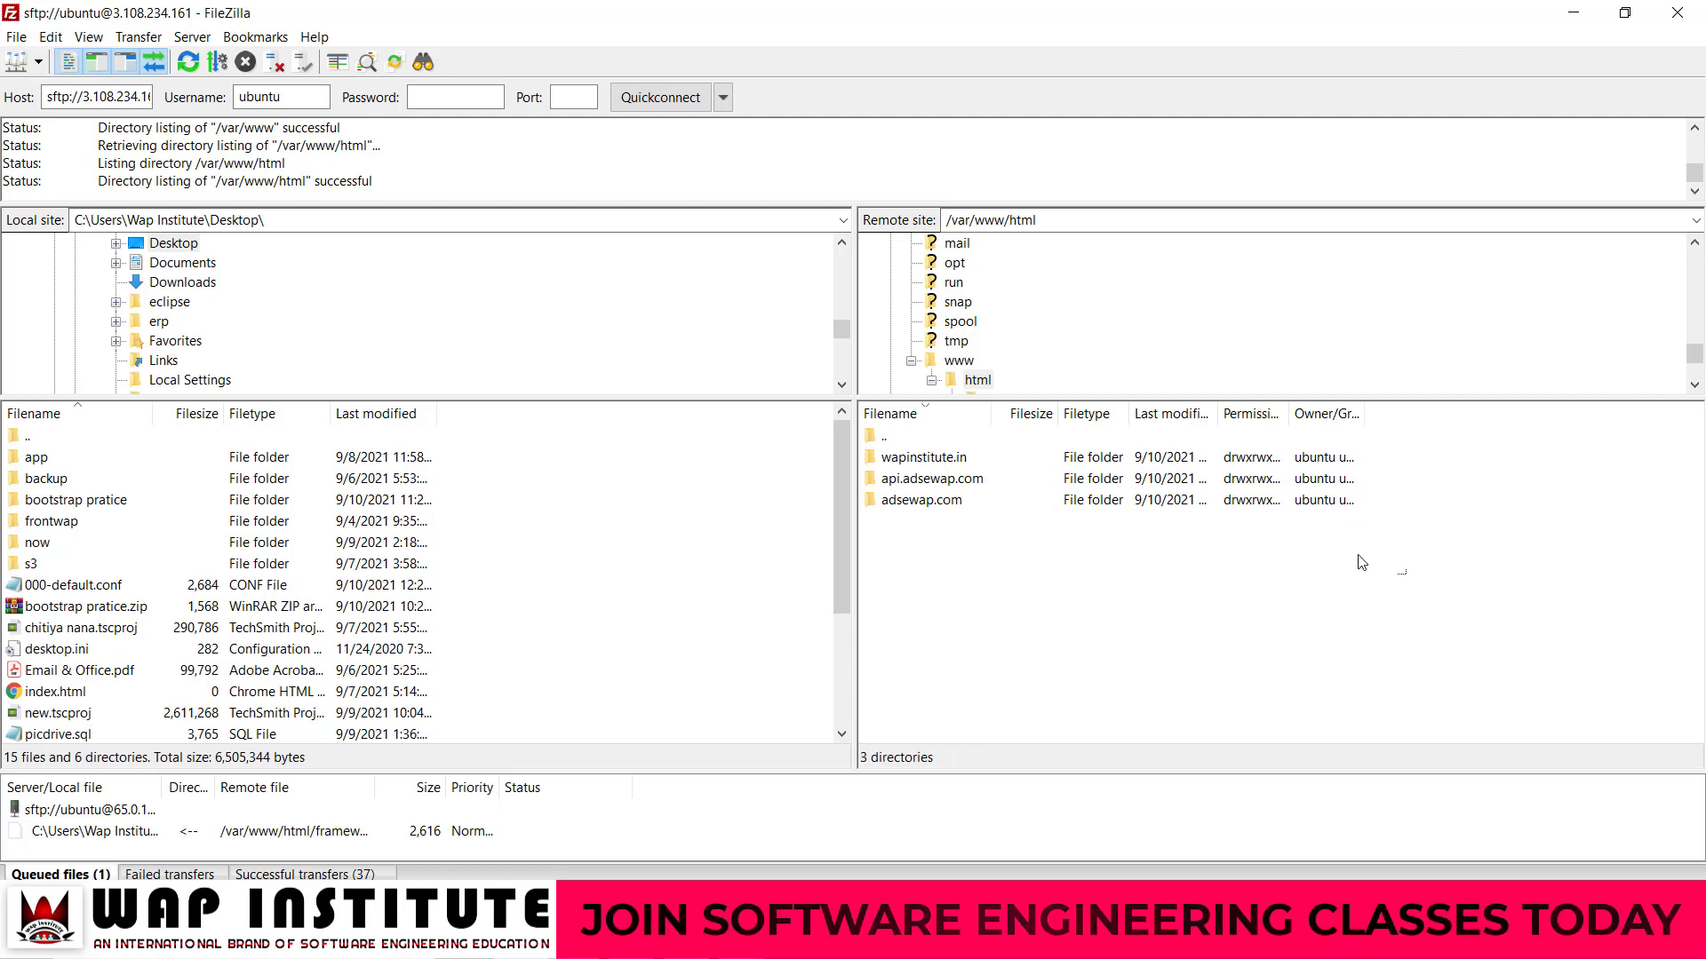
{"action": "left_click_drag", "start_coordinate": [1380, 571], "coordinate": [1231, 470]}
{"action": "left_click", "coordinate": [1040, 571]}
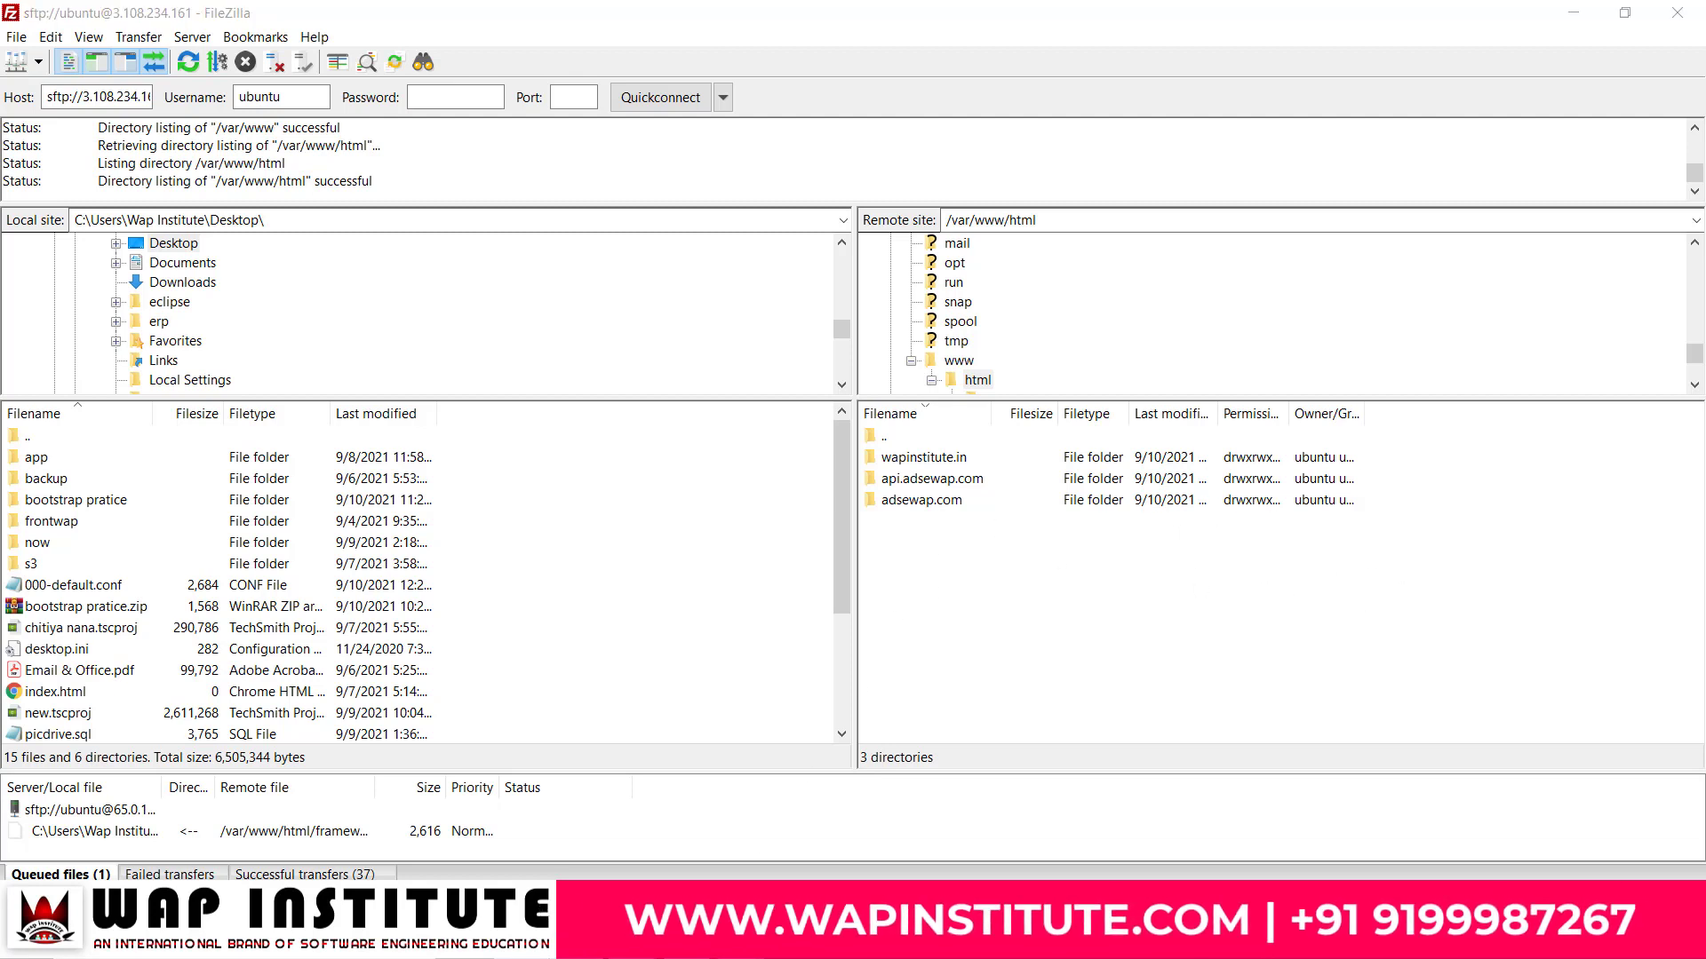
Step: Return to the browser and look through the wap institute YouTube page
{"action": "left_click", "coordinate": [573, 942]}
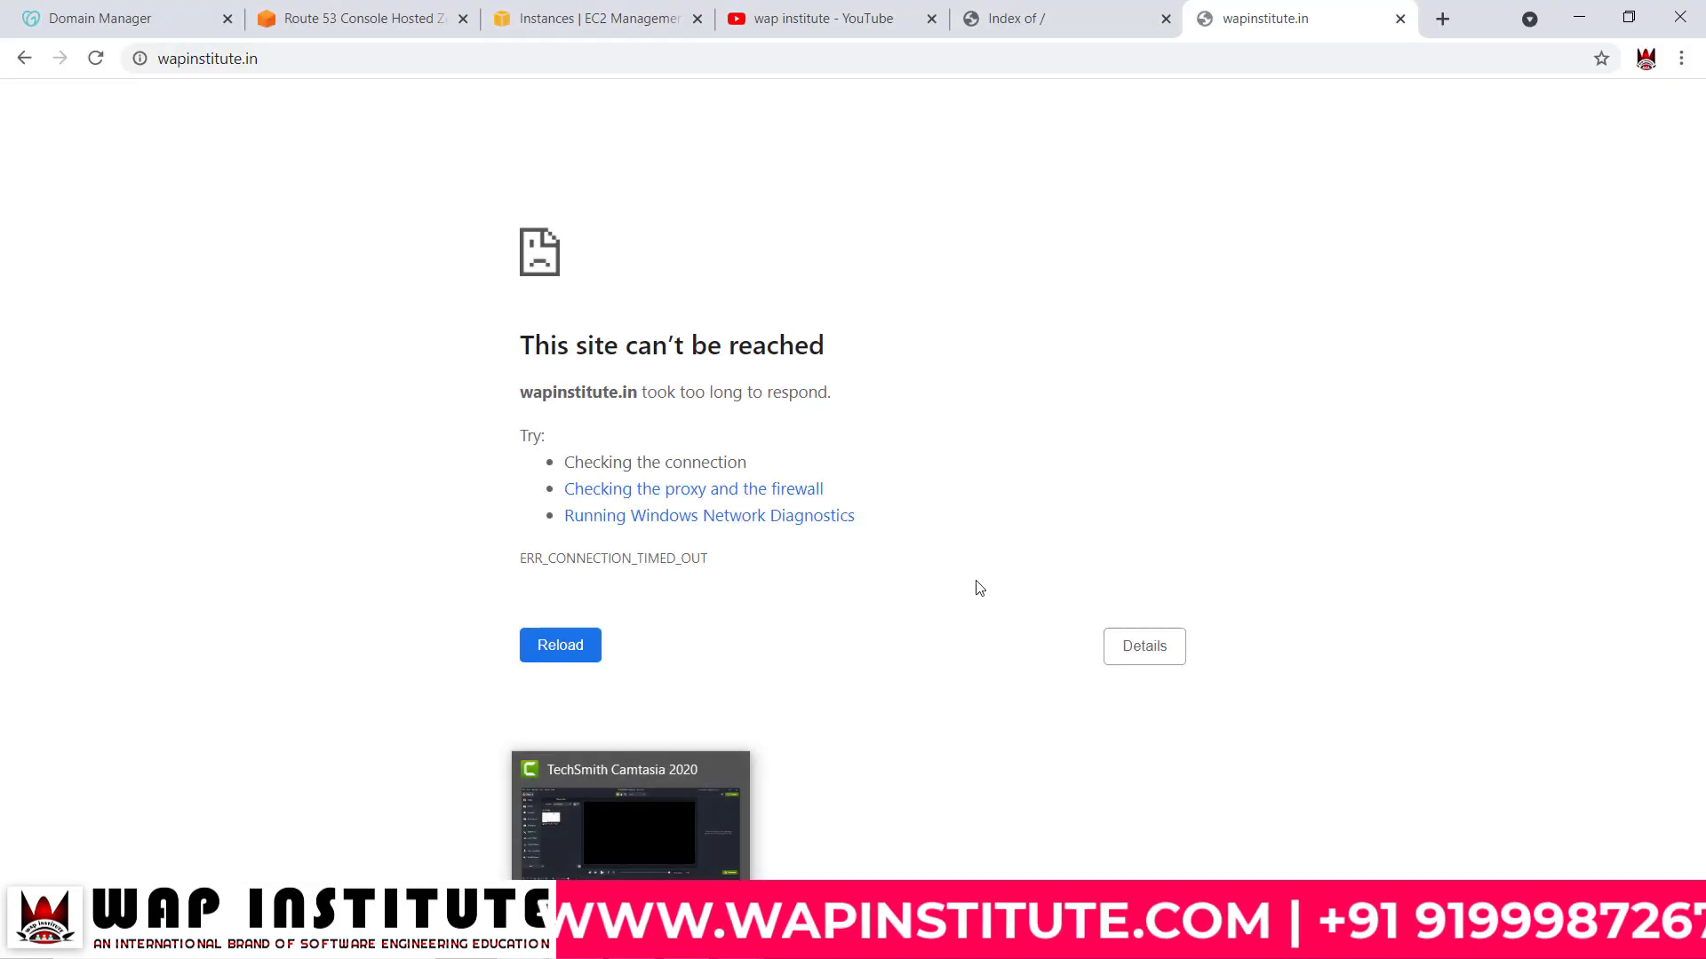
{"action": "left_click", "coordinate": [845, 7]}
{"action": "scroll", "coordinate": [1086, 444], "scroll_direction": "down", "scroll_amount": 5}
{"action": "scroll", "coordinate": [1086, 444], "scroll_direction": "down", "scroll_amount": 5}
Step: Load wapinstitute.com in place of the wapinstitute.in page and open its Software Engineering course page
{"action": "left_click", "coordinate": [1341, 11]}
{"action": "left_click", "coordinate": [1290, 52]}
{"action": "type", "text": "wa"}
{"action": "key", "text": "Return"}
{"action": "scroll", "coordinate": [950, 410], "scroll_direction": "down", "scroll_amount": 1}
{"action": "scroll", "coordinate": [950, 411], "scroll_direction": "down", "scroll_amount": 3}
{"action": "left_click", "coordinate": [533, 329]}
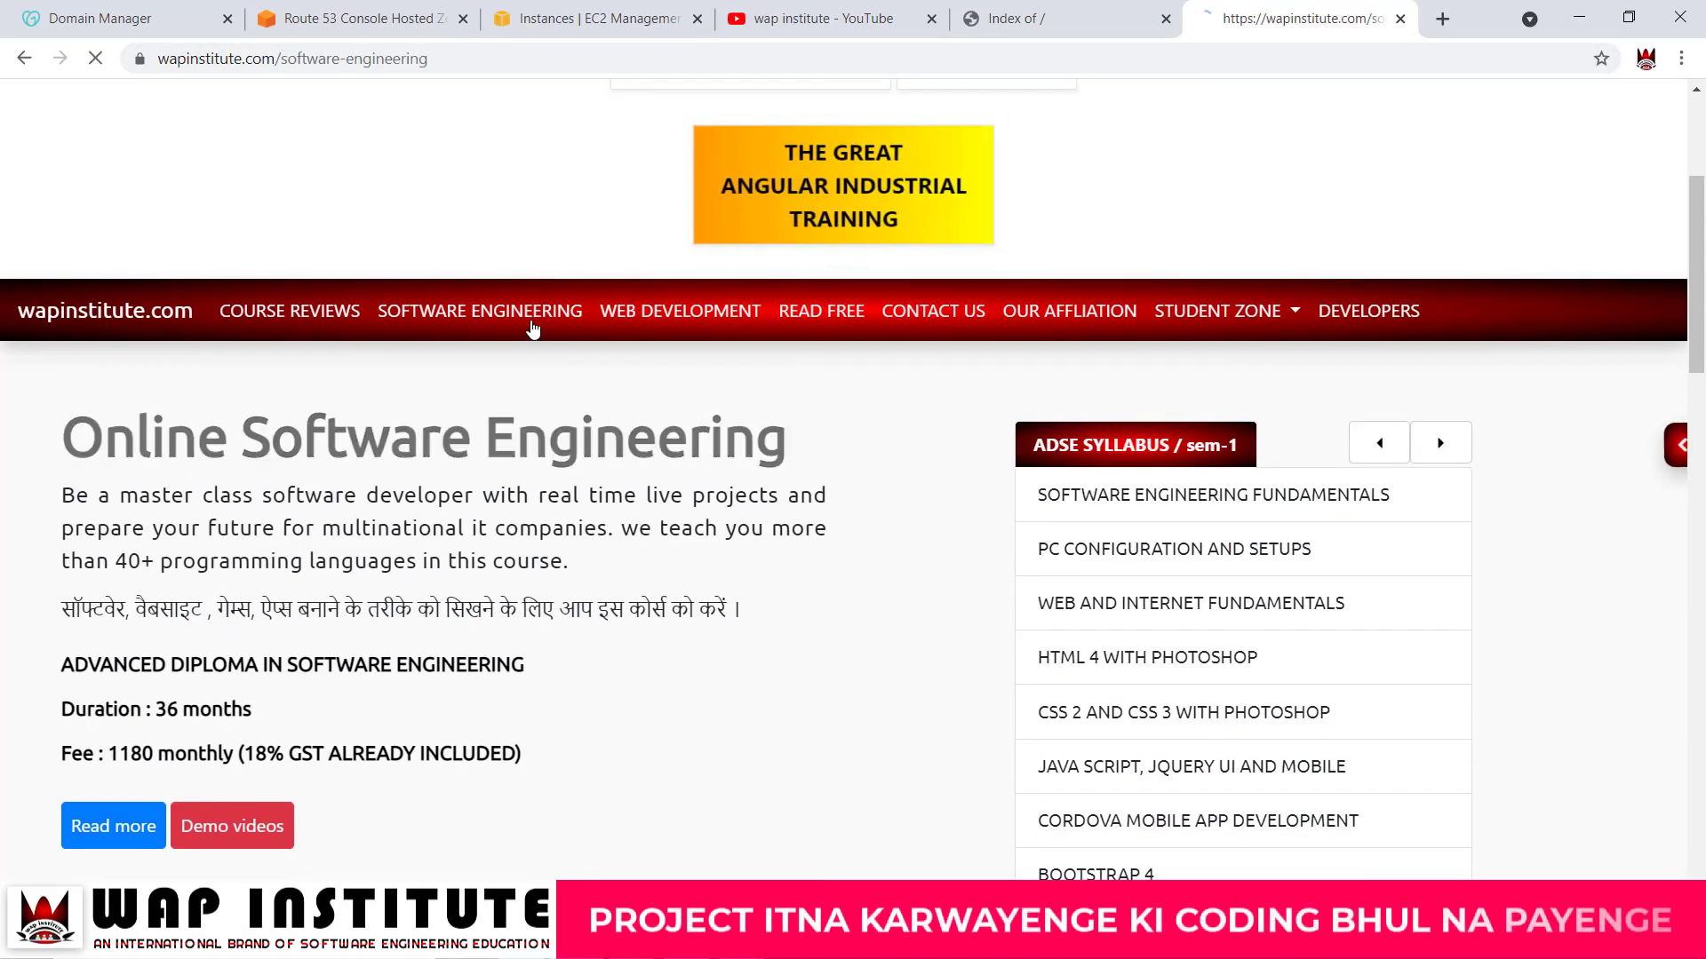
Step: Examine the Software Engineering syllabus by semester, the course details and the site address
{"action": "scroll", "coordinate": [870, 599], "scroll_direction": "down", "scroll_amount": 2}
{"action": "scroll", "coordinate": [871, 600], "scroll_direction": "down", "scroll_amount": 10}
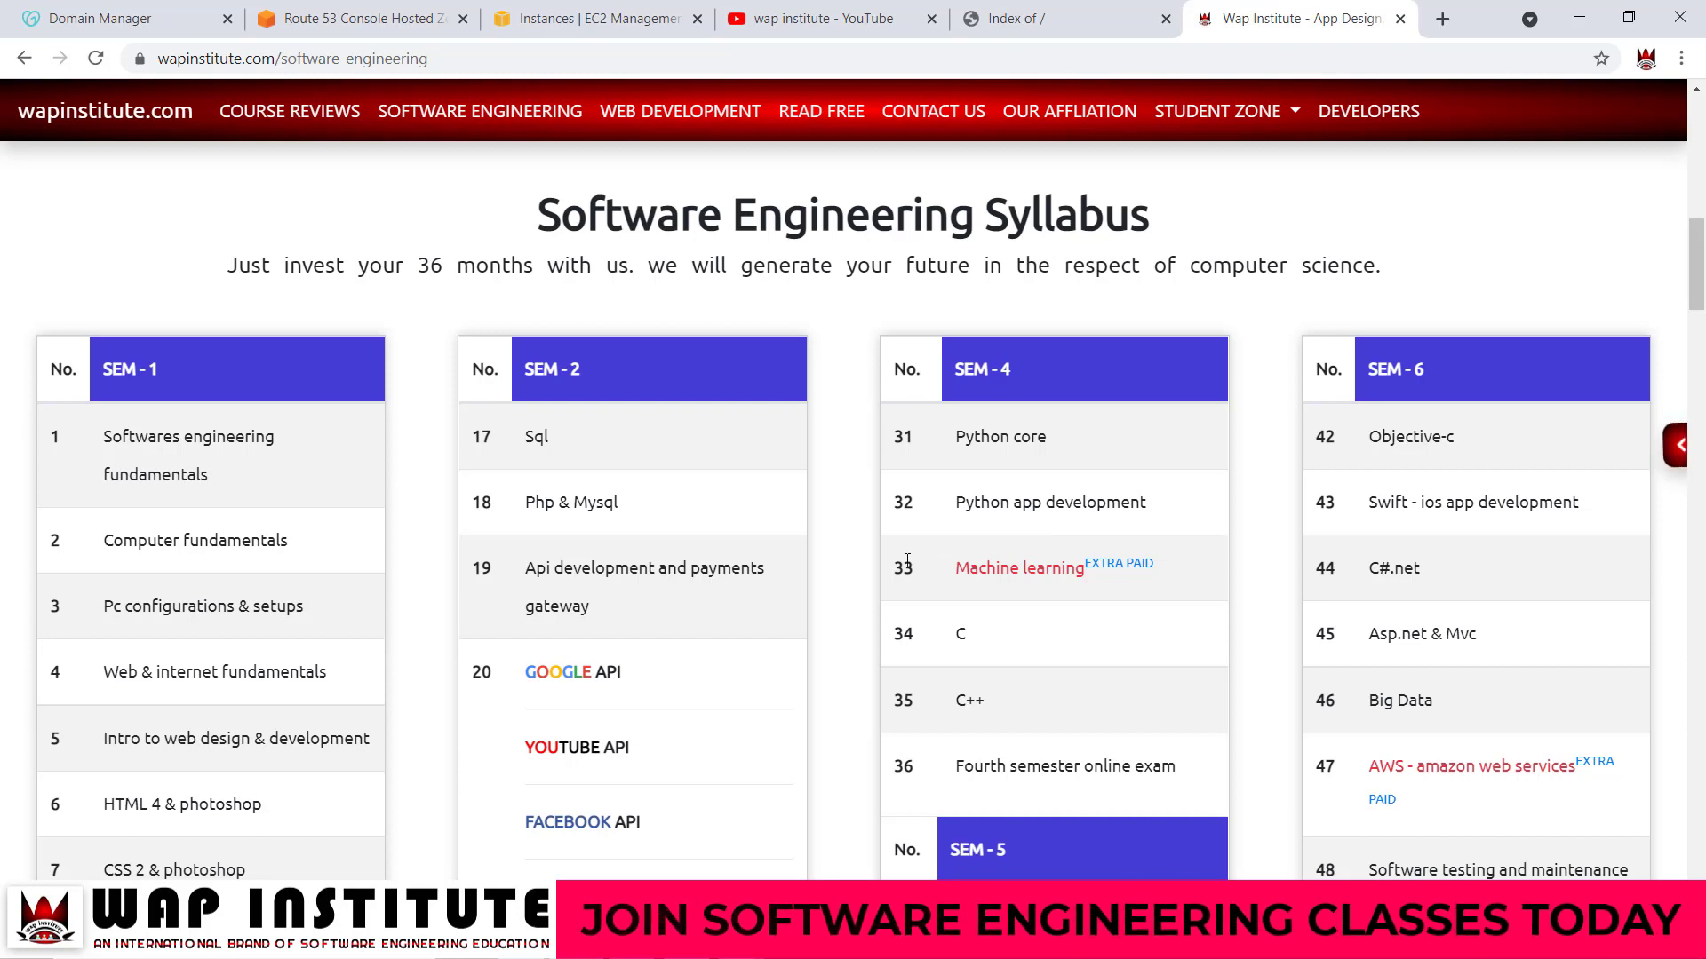
{"action": "left_click_drag", "start_coordinate": [211, 454], "coordinate": [1152, 678]}
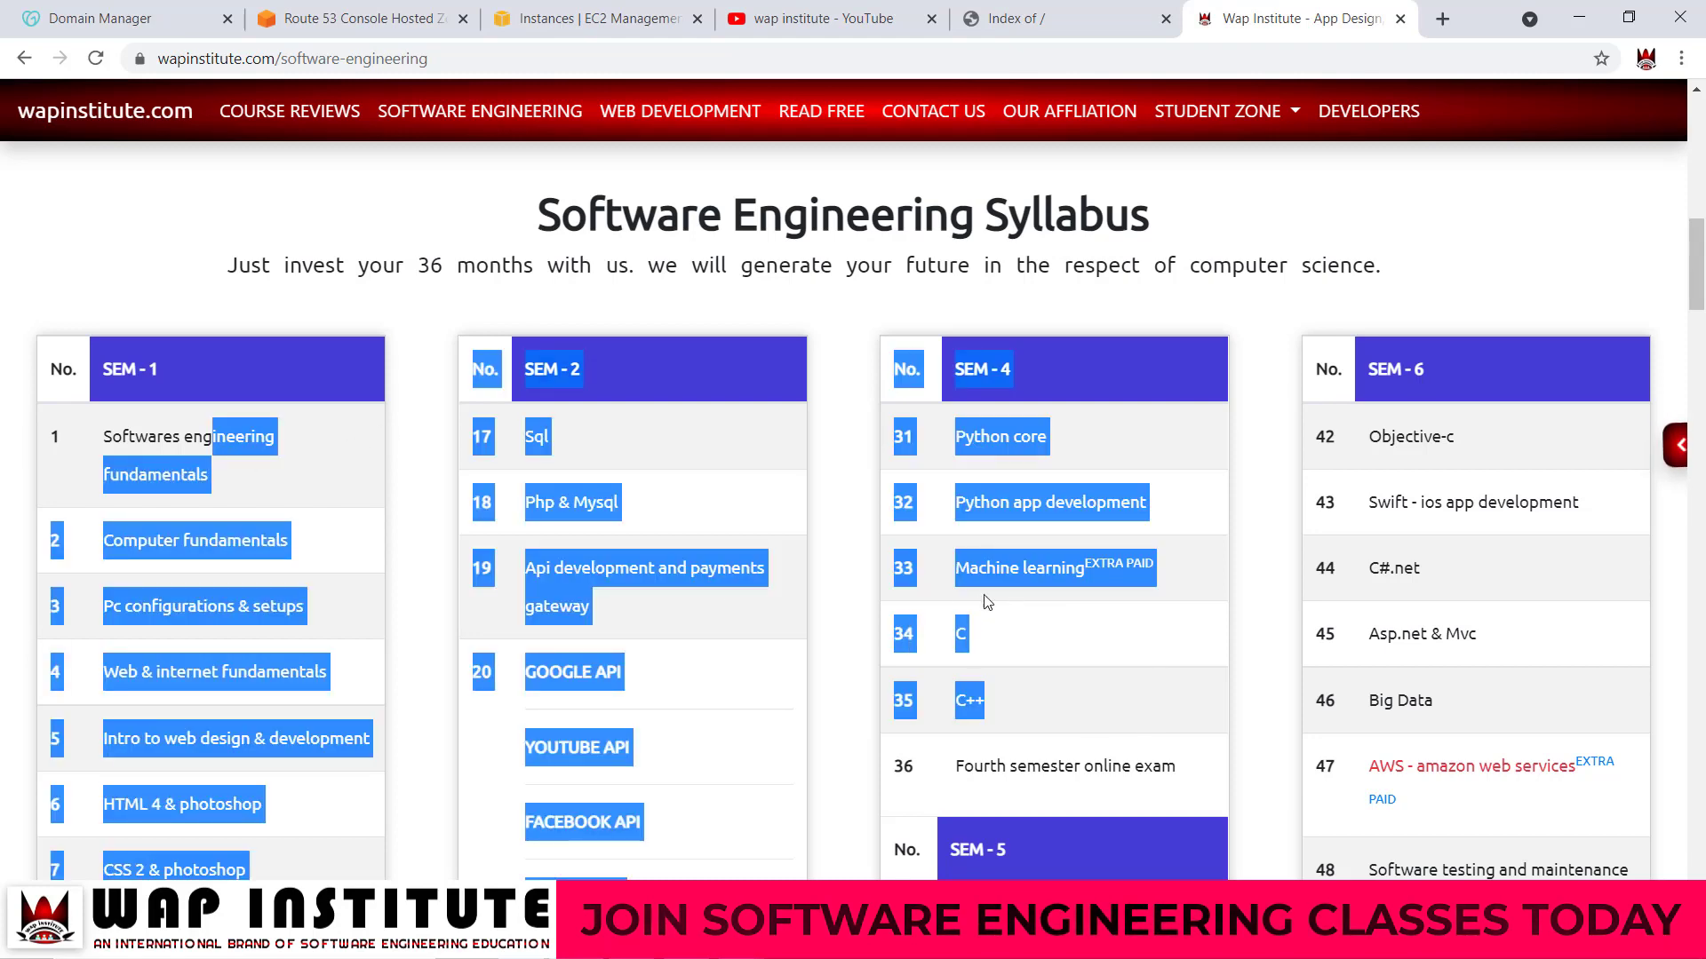
{"action": "scroll", "coordinate": [995, 602], "scroll_direction": "up", "scroll_amount": 6}
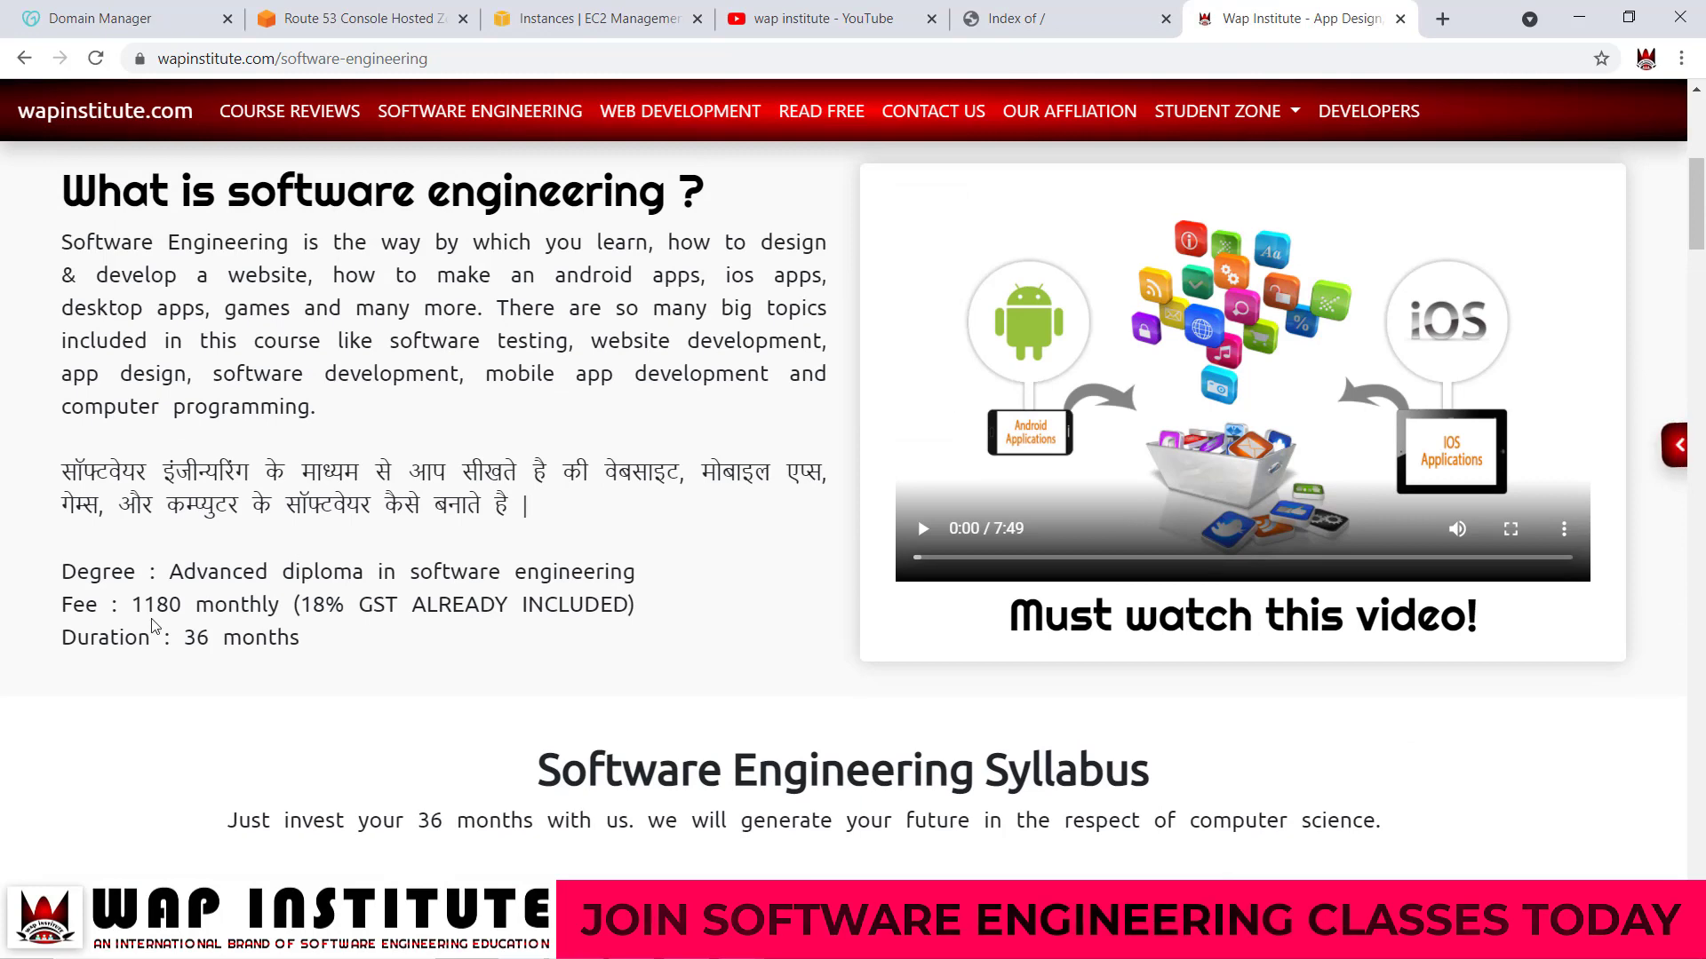
{"action": "scroll", "coordinate": [166, 604], "scroll_direction": "up", "scroll_amount": 6}
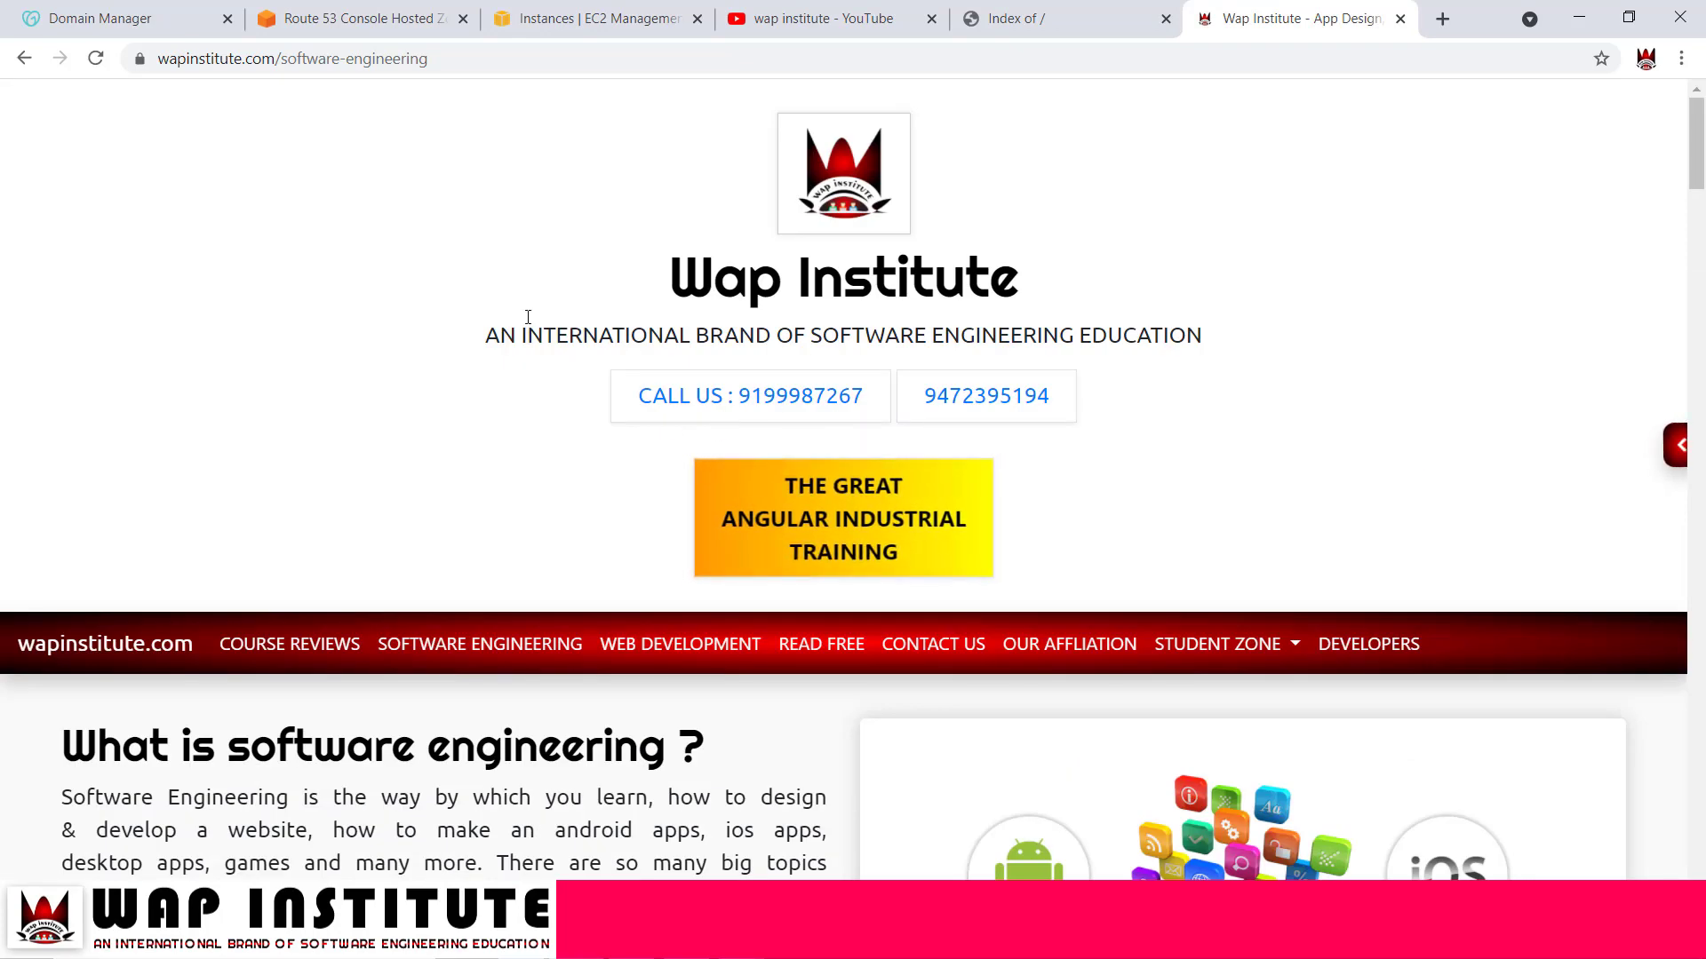
{"action": "left_click_drag", "start_coordinate": [220, 59], "coordinate": [262, 60]}
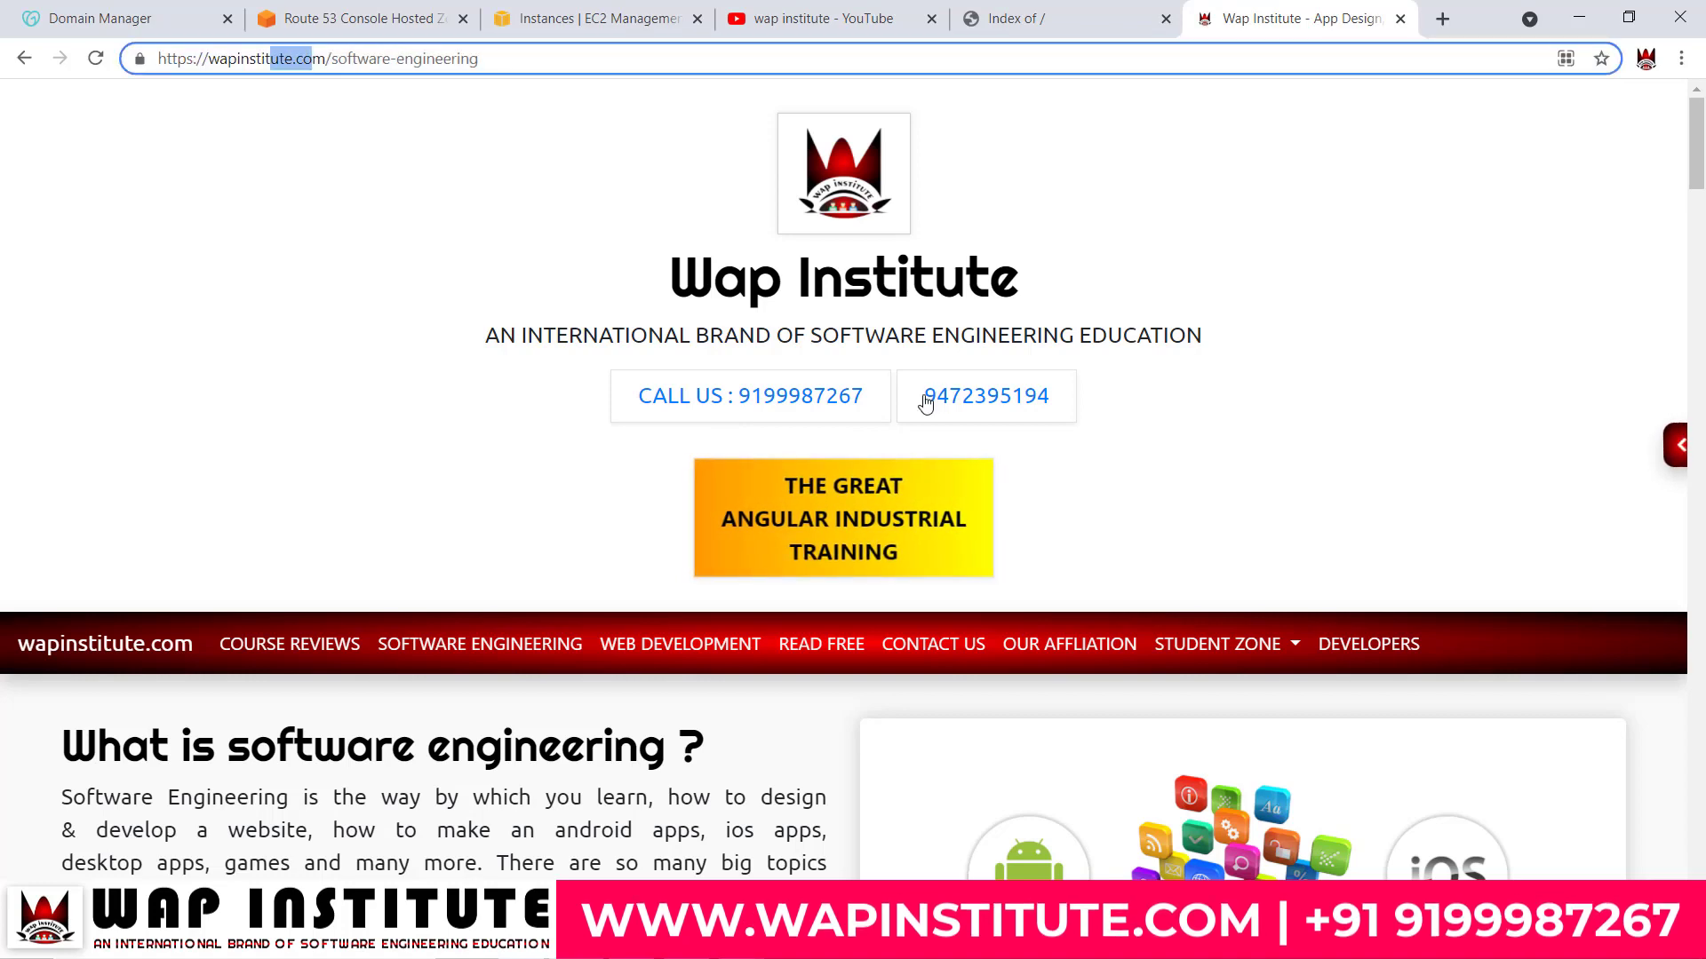